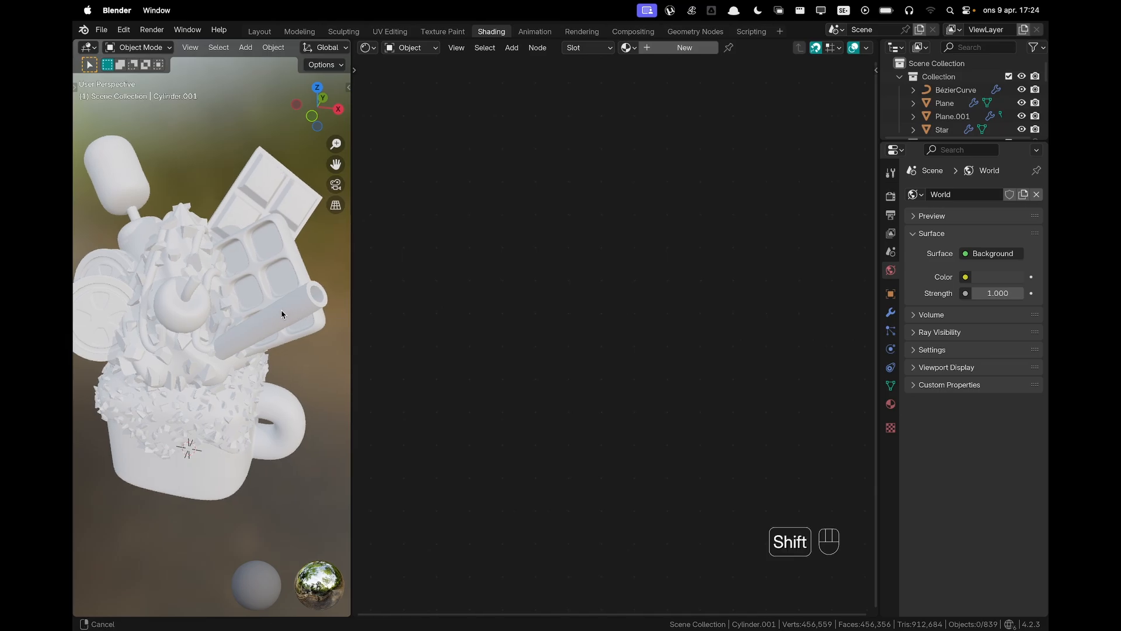
Create a new material named Glass on the mug
mouse_move(281, 313)
shift+middle_down()
mouse_move(295, 319)
mouse_move(300, 304)
mouse_move(289, 313)
shift+middle_up()
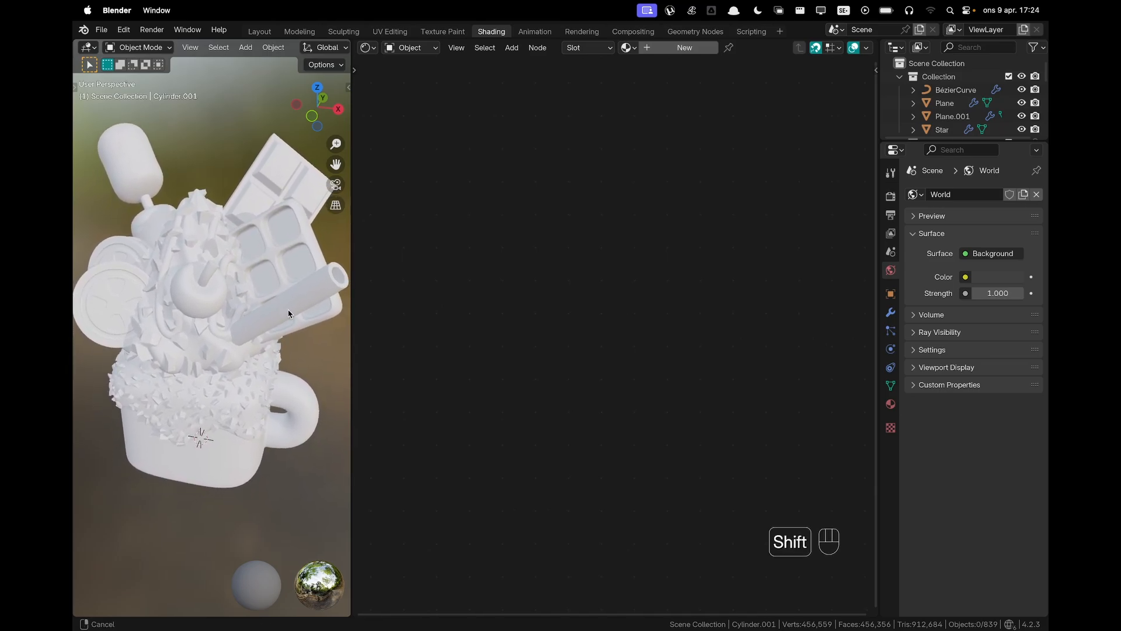
click(259, 474)
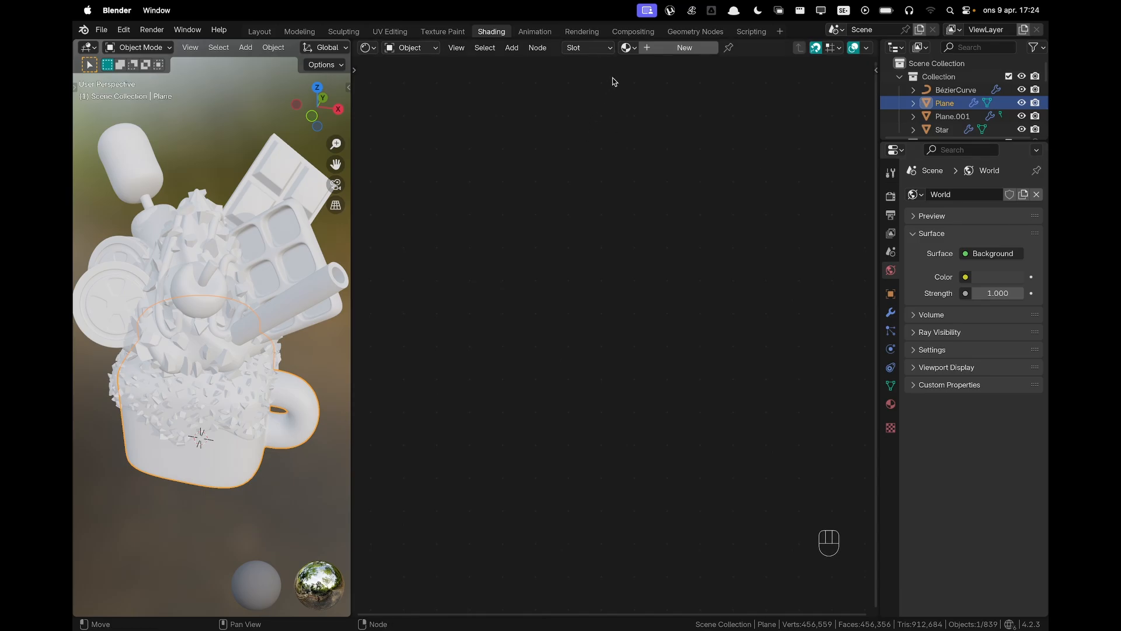
click(673, 50)
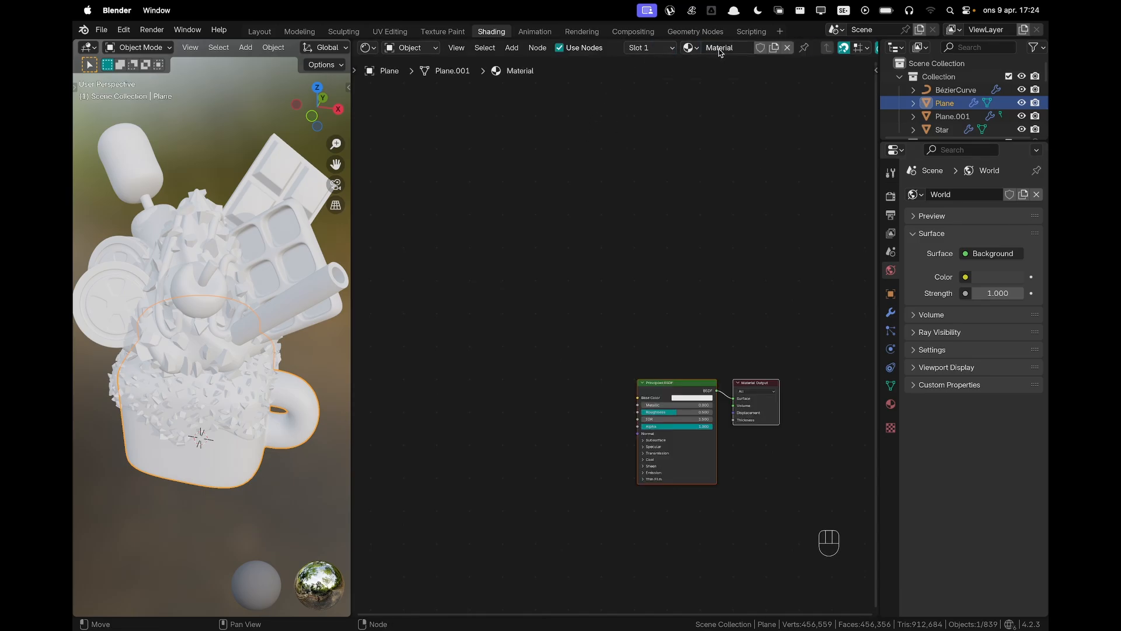
text(Glass)
Move the Principled BSDF node away from the Material Output to leave room between them
drag(753, 385, 691, 225)
scroll(691, 225, up, 3)
scroll(692, 225, up, 1)
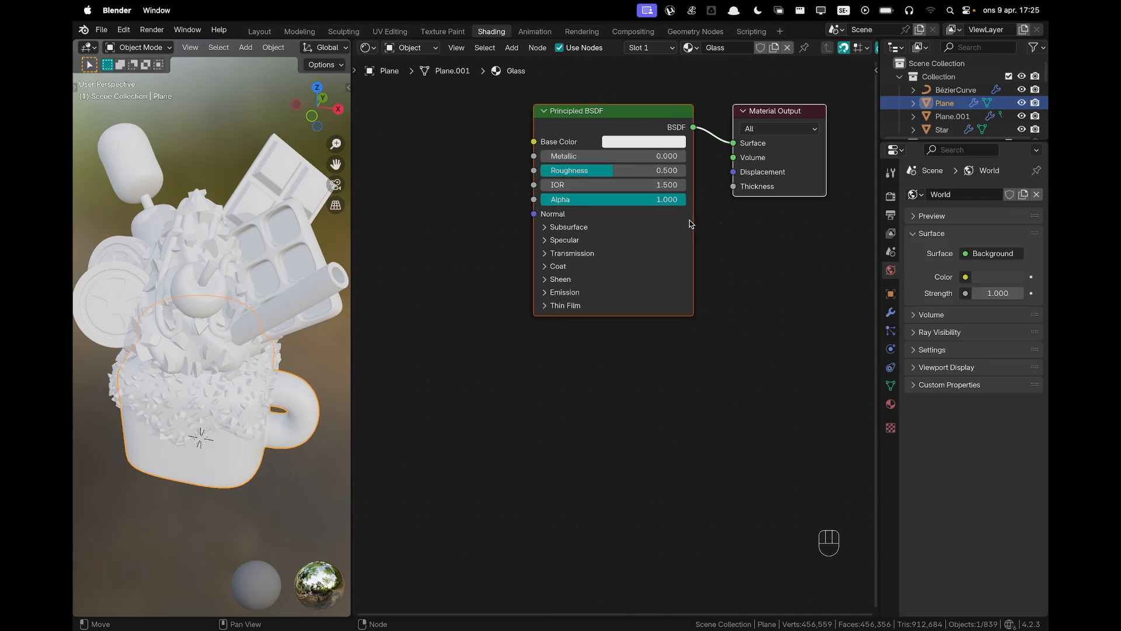
shift+middle_drag(694, 224, 724, 310)
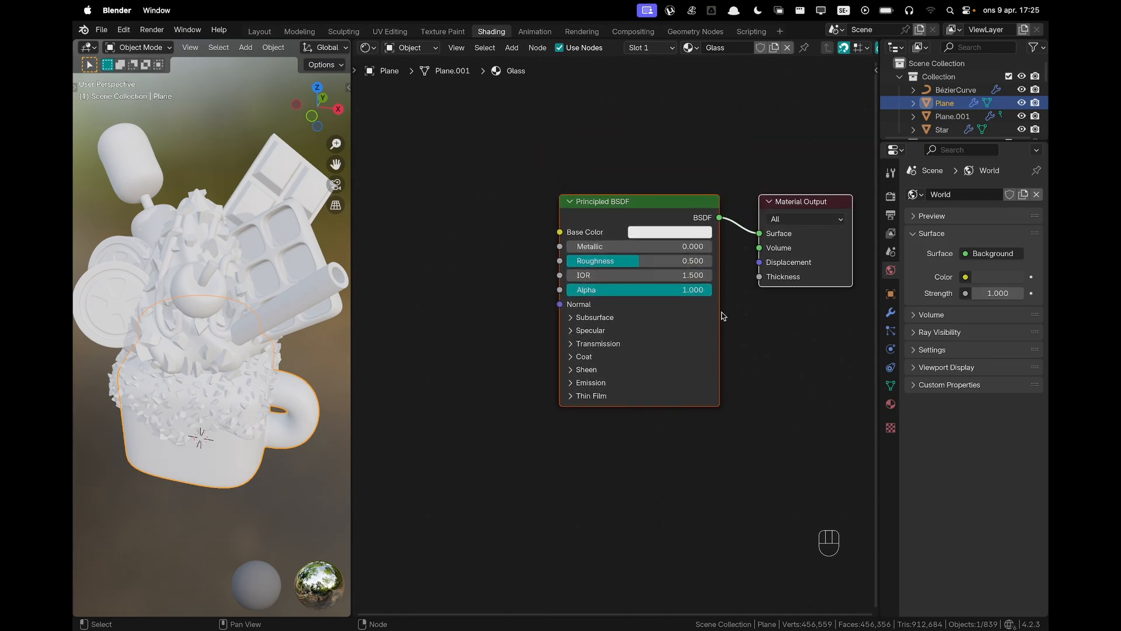
scroll(724, 311, down, 1)
click(660, 224)
drag(660, 223, 539, 221)
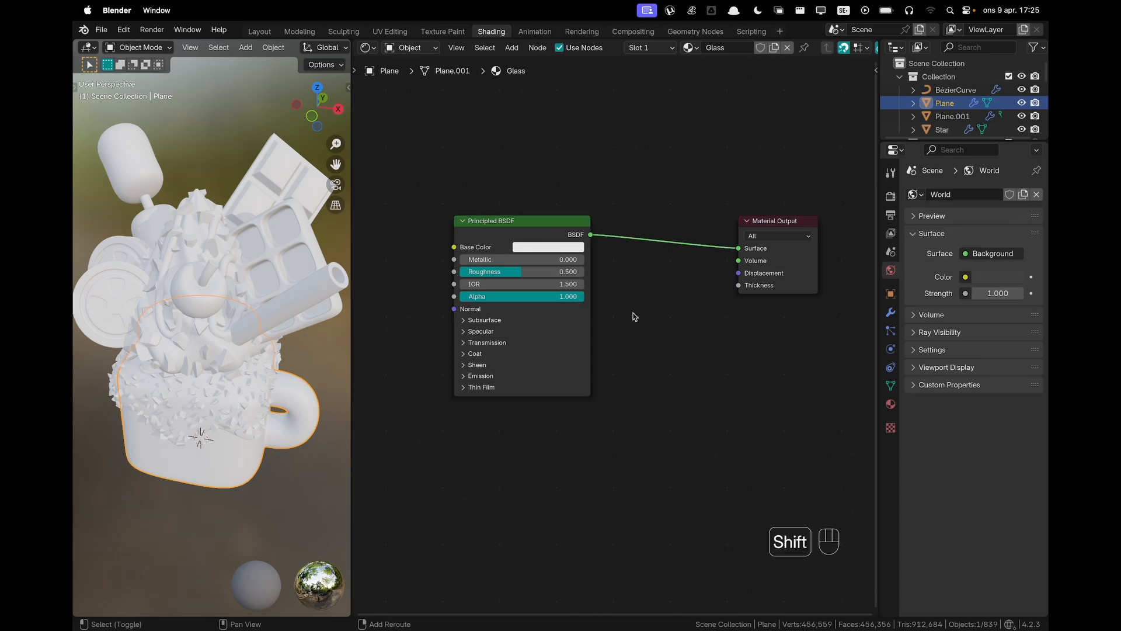
Set the Principled BSDF's base color to pure white and its roughness to 0.05
shift+middle_drag(633, 316, 671, 313)
scroll(671, 313, up, 1)
click(589, 242)
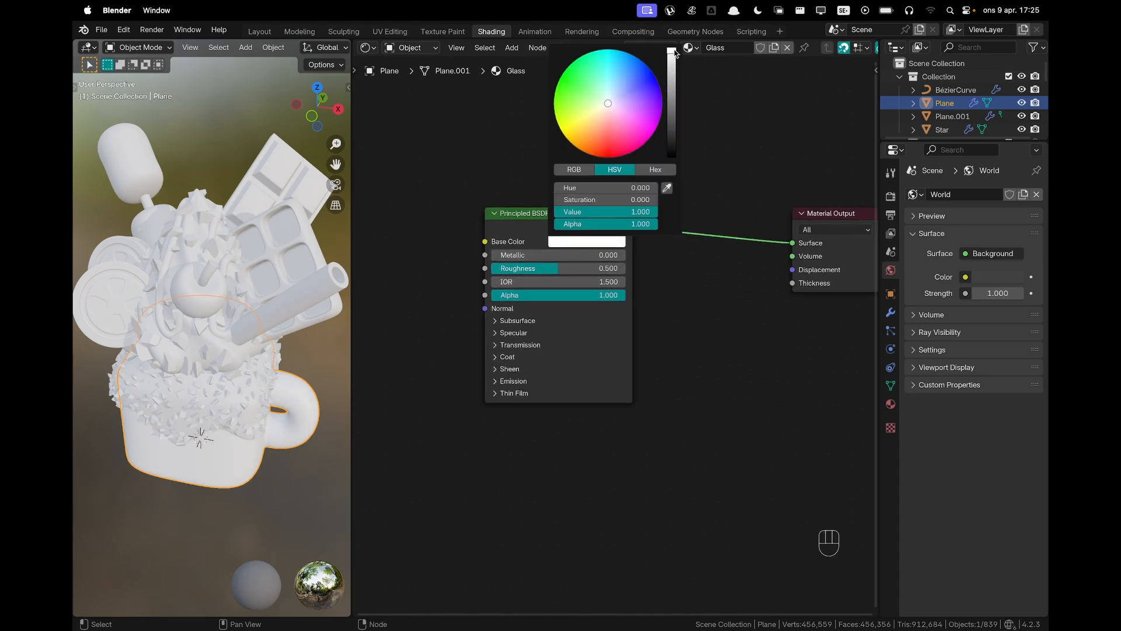
scroll(691, 283, up, 1)
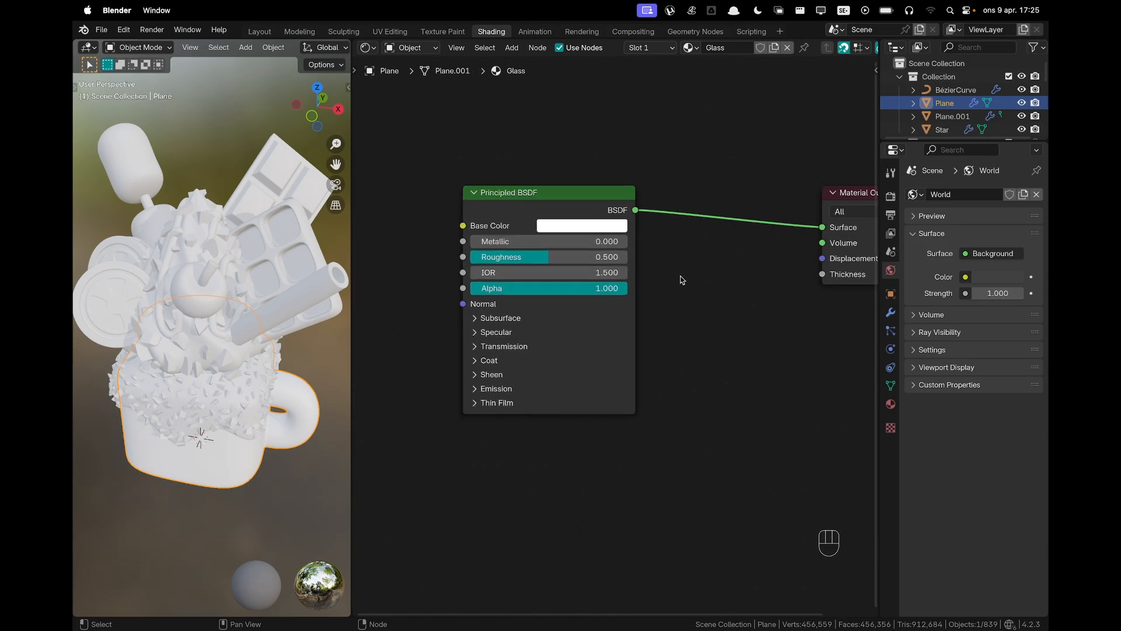
click(602, 258)
text(.)
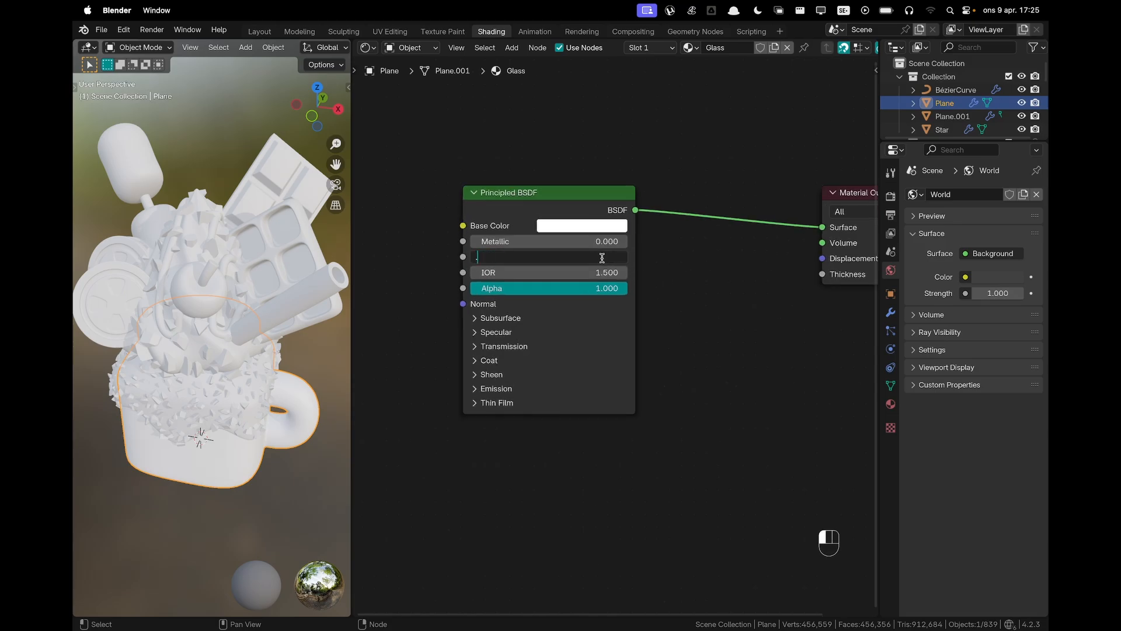
text(05)
key(Return)
Set the glass shader's IOR to 1.25 and its transmission weight to 1
scroll(194, 336, up, 1)
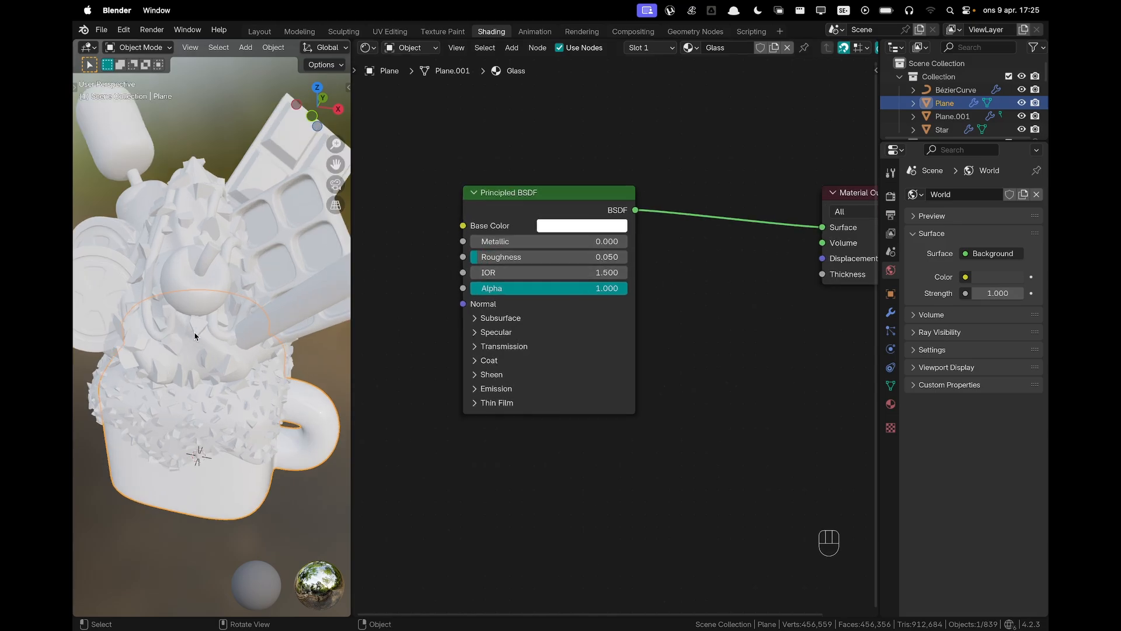
click(526, 276)
text(1.)
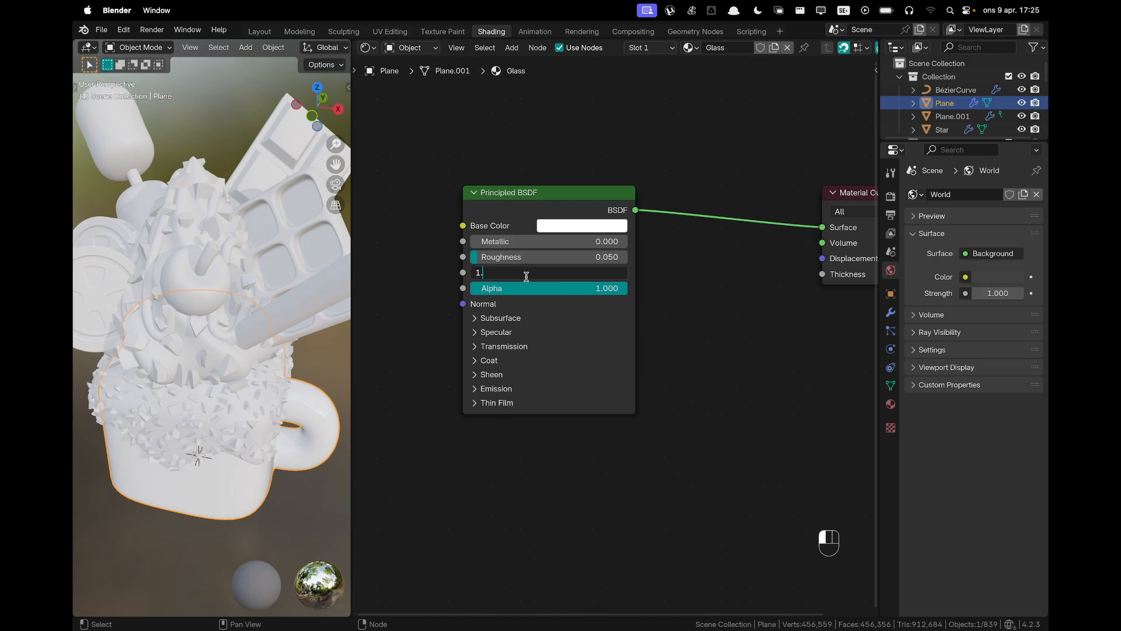
text(25)
key(Return)
click(474, 347)
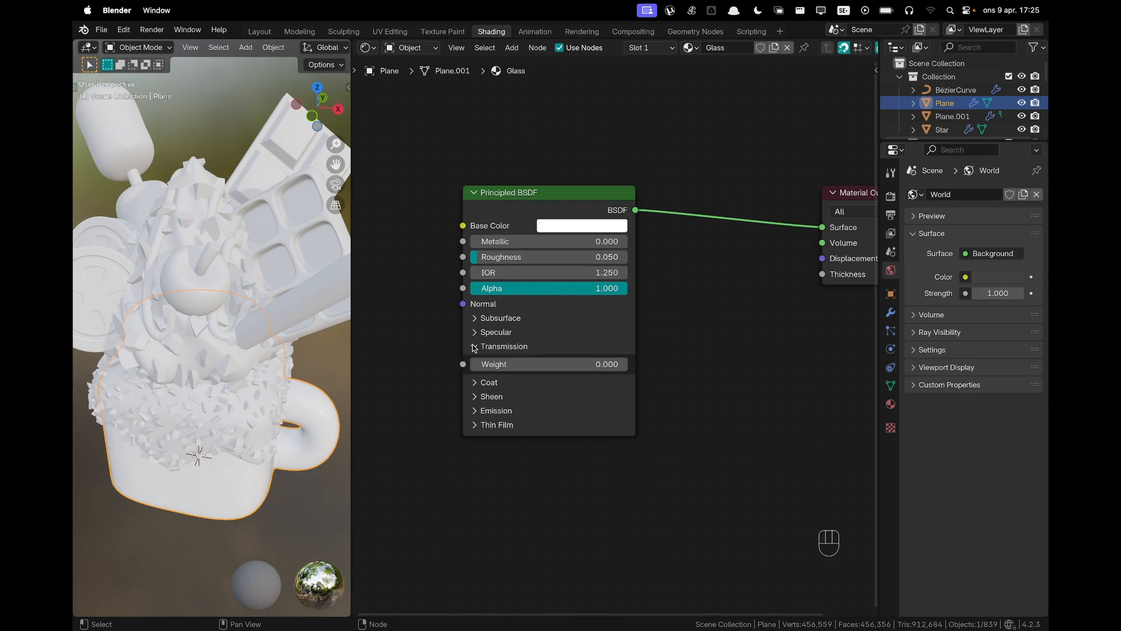
drag(486, 365, 649, 364)
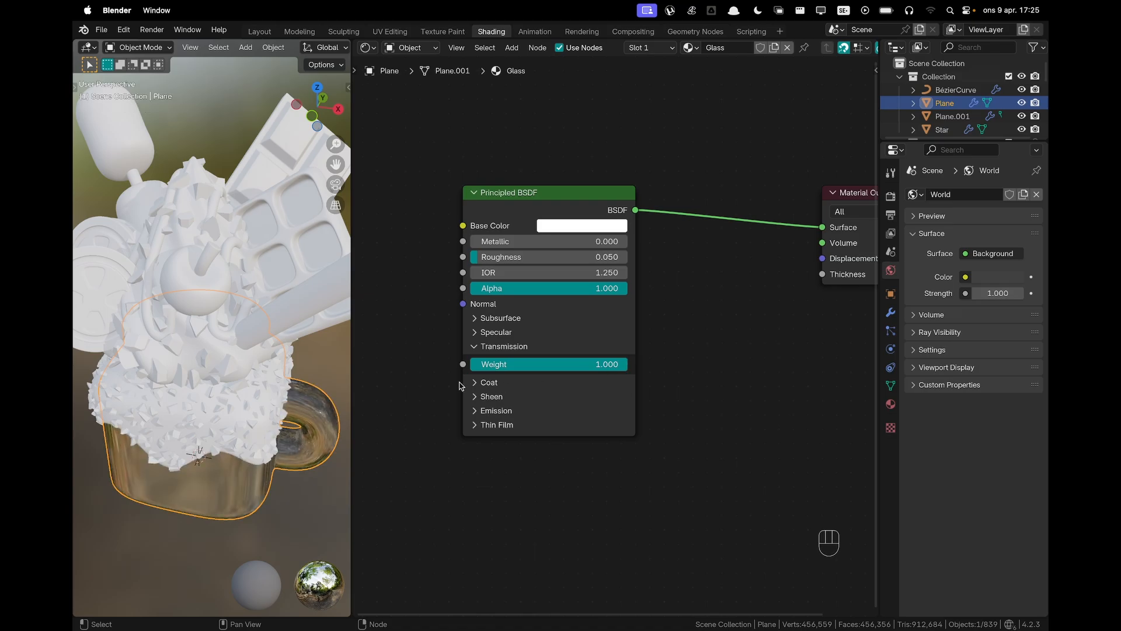
shift+middle_drag(248, 400, 256, 377)
scroll(252, 388, down, 3)
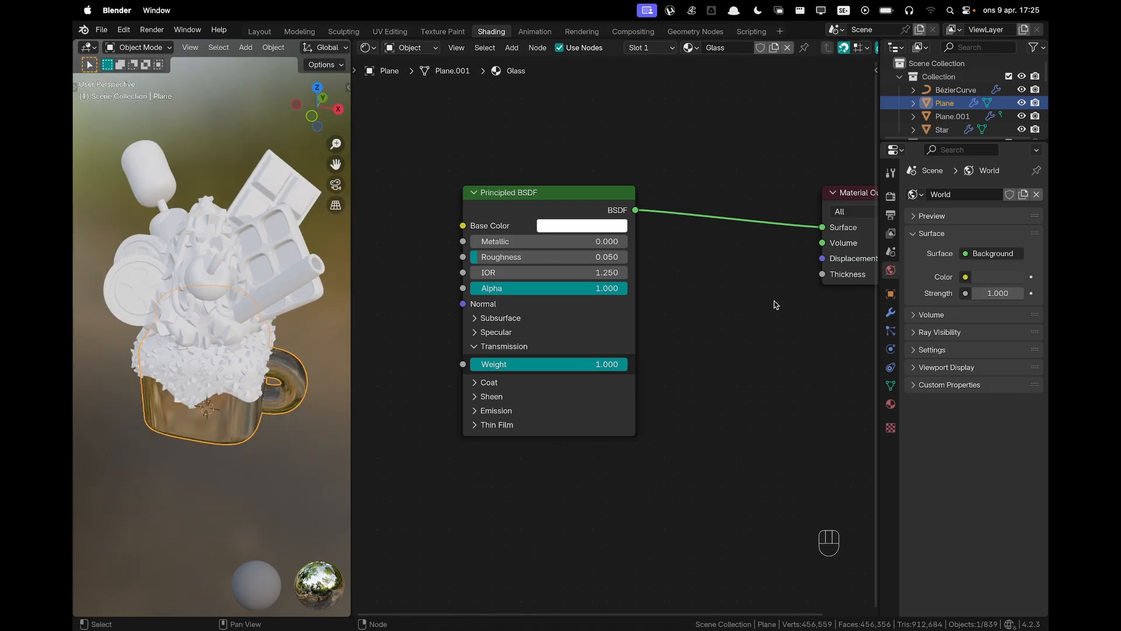
Add a Value node and connect it to the Material Output's Thickness input
scroll(740, 361, down, 2)
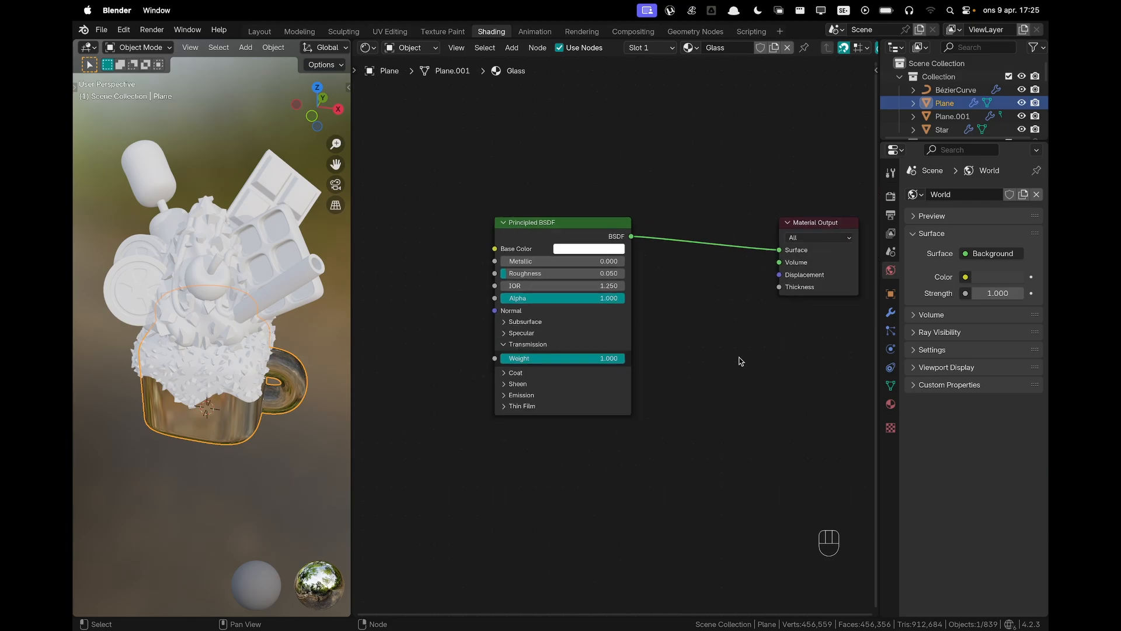
shift+scroll(742, 366, right, 2)
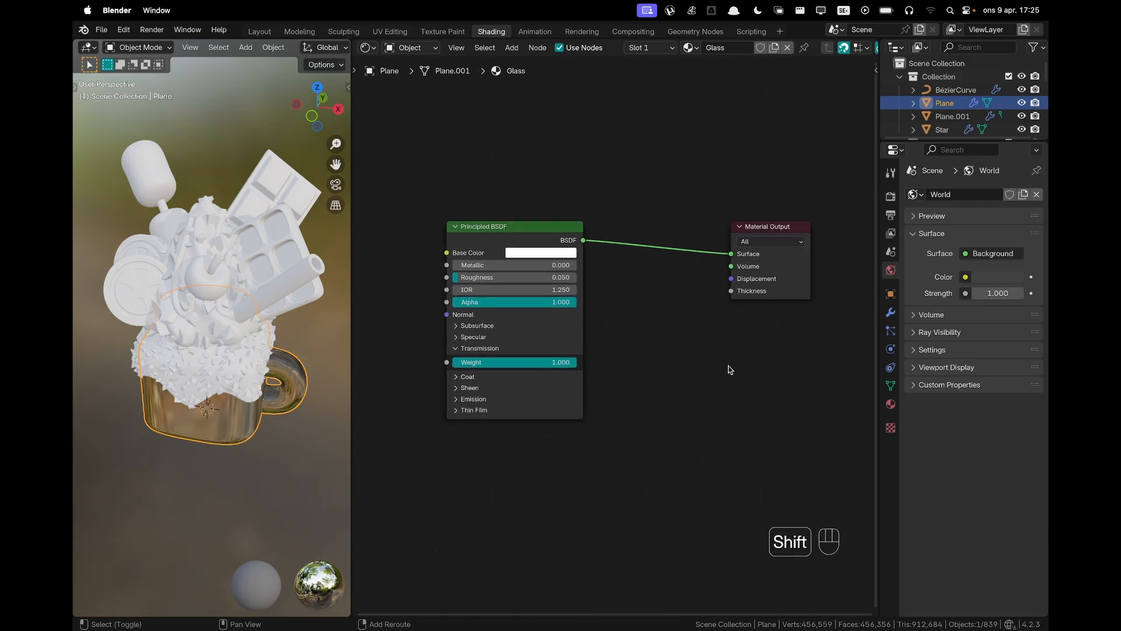
key(shift+a)
text(valu)
key(Return)
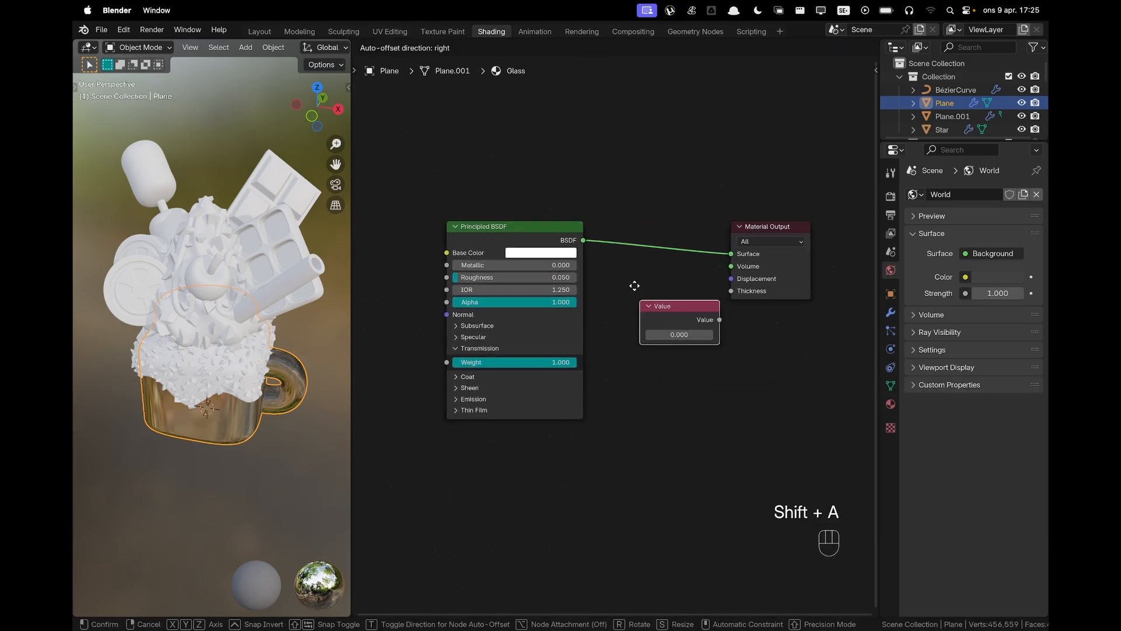
right_click(634, 286)
drag(697, 296, 720, 304)
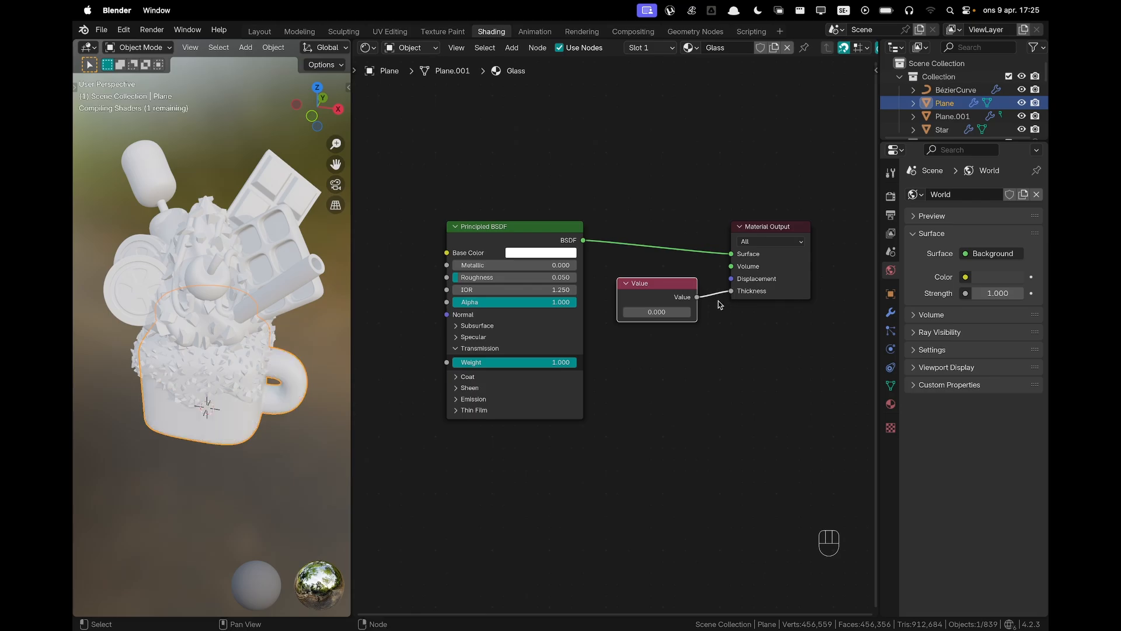
Set the Value node feeding the thickness to 0.01
click(667, 312)
text(.0)
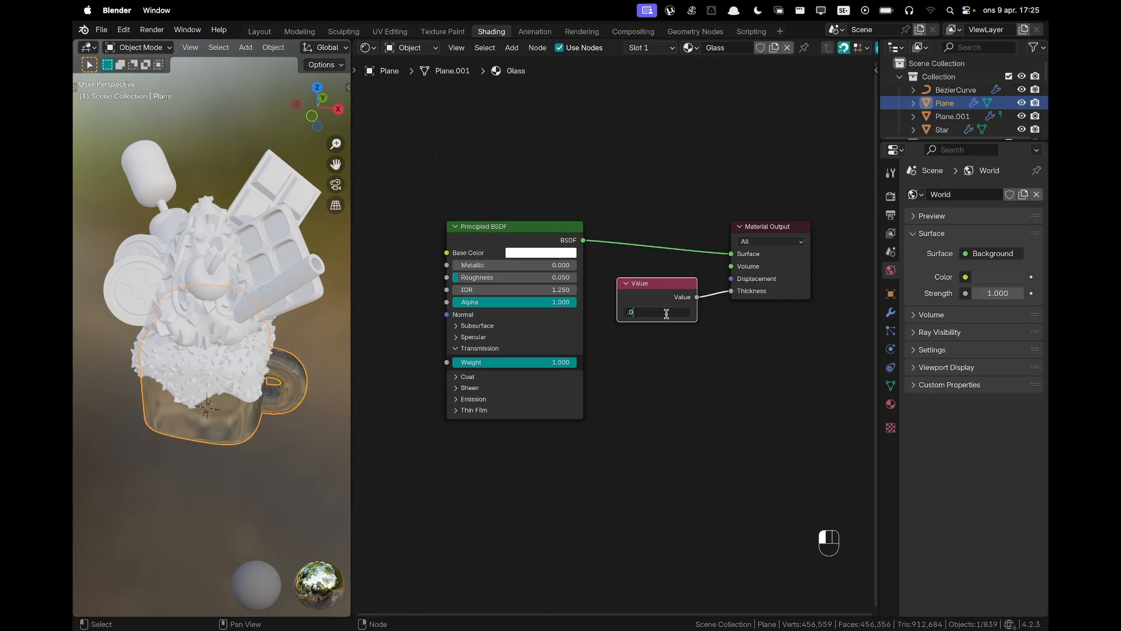
text(1)
key(Return)
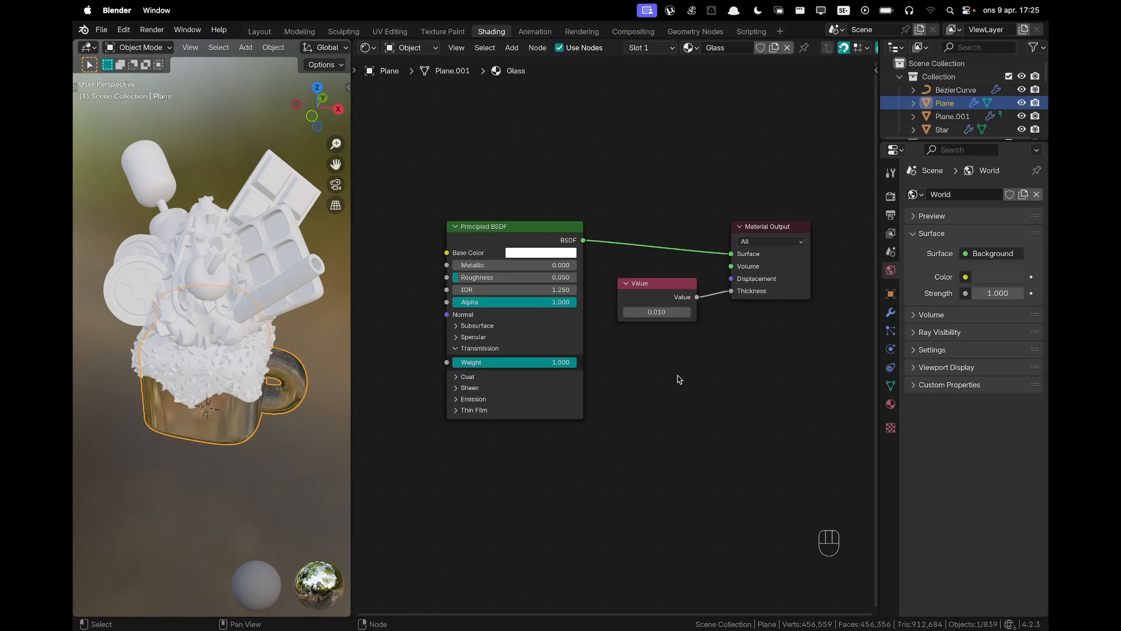
Insert a Mix Shader between the Principled BSDF and the Material Output, repositioning the Principled BSDF to make room
scroll(684, 380, down, 2)
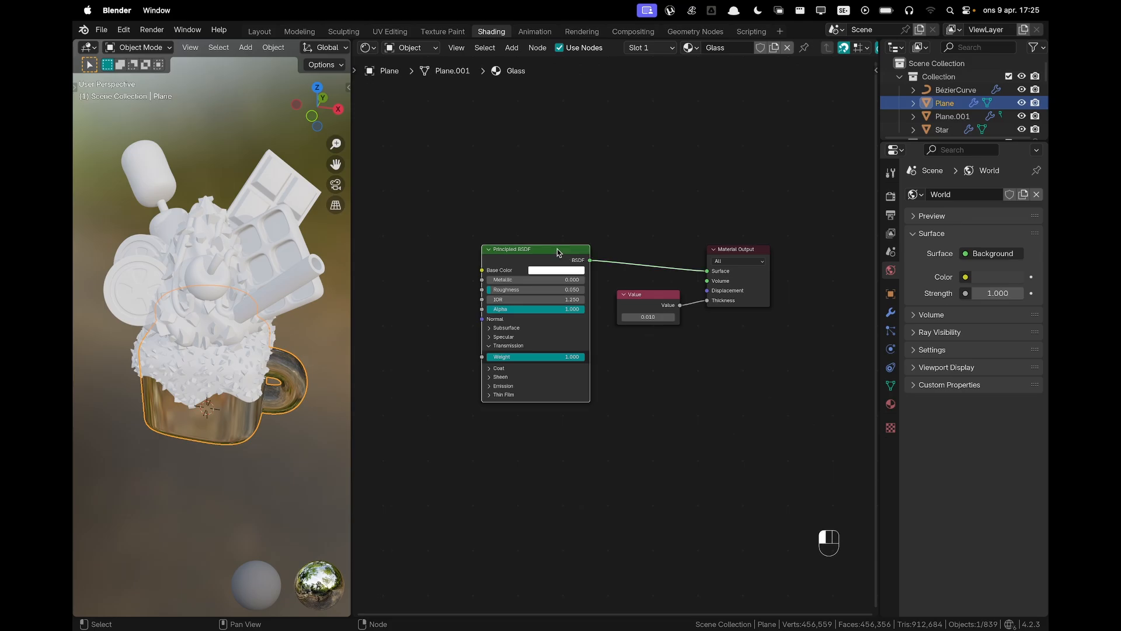
drag(558, 249, 501, 197)
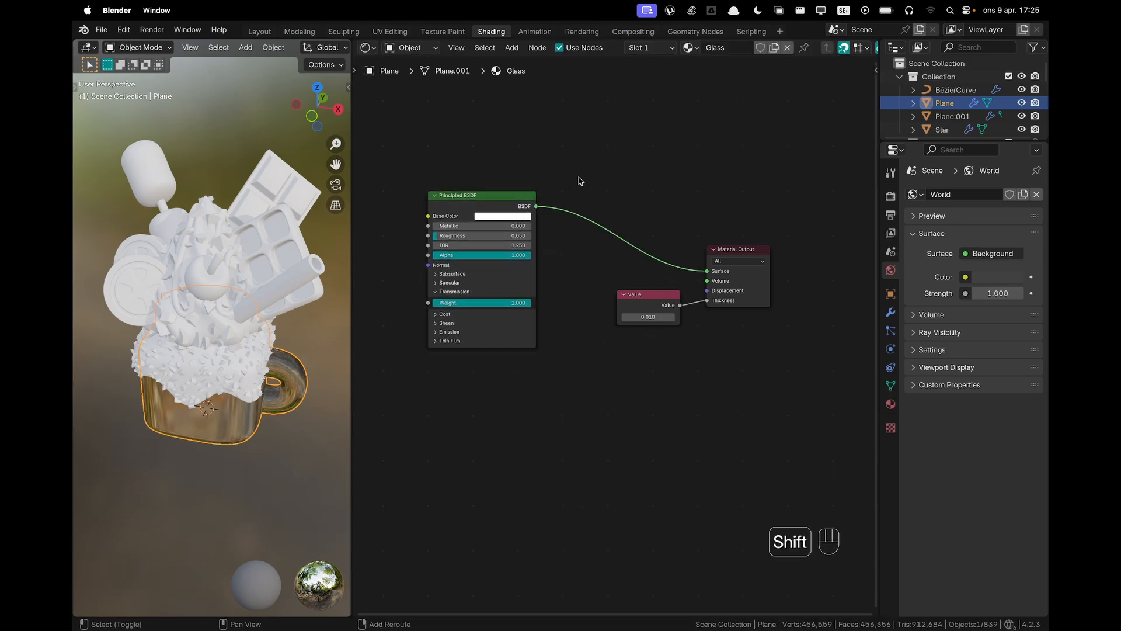
key(shift+a)
text(mix sh)
key(Return)
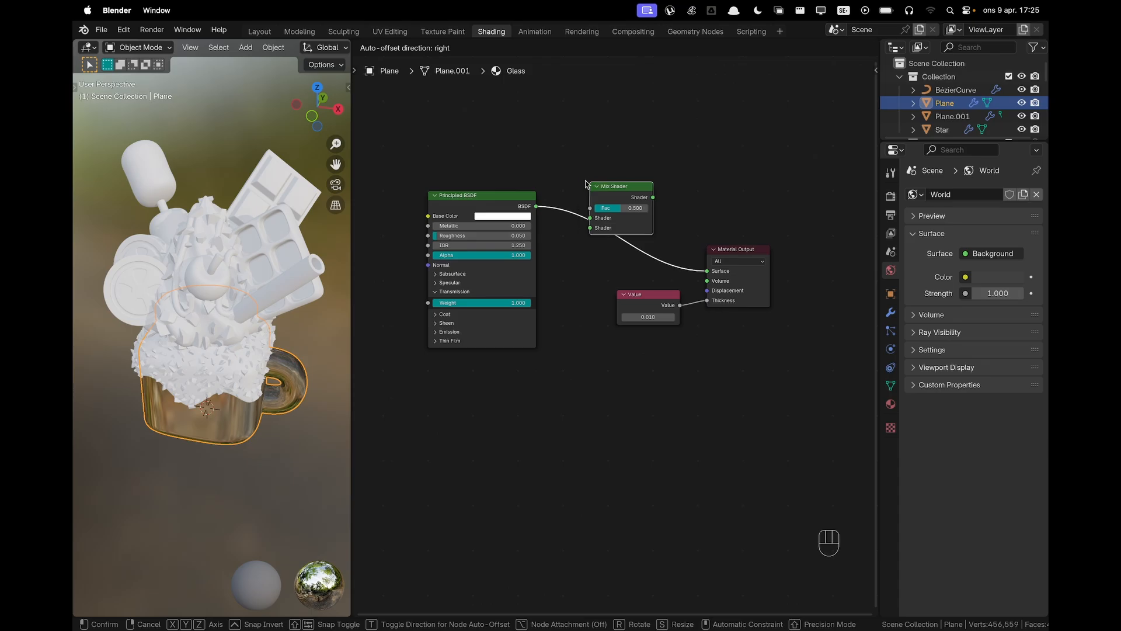
click(590, 182)
drag(500, 205, 501, 196)
key(shift+a)
text(tran)
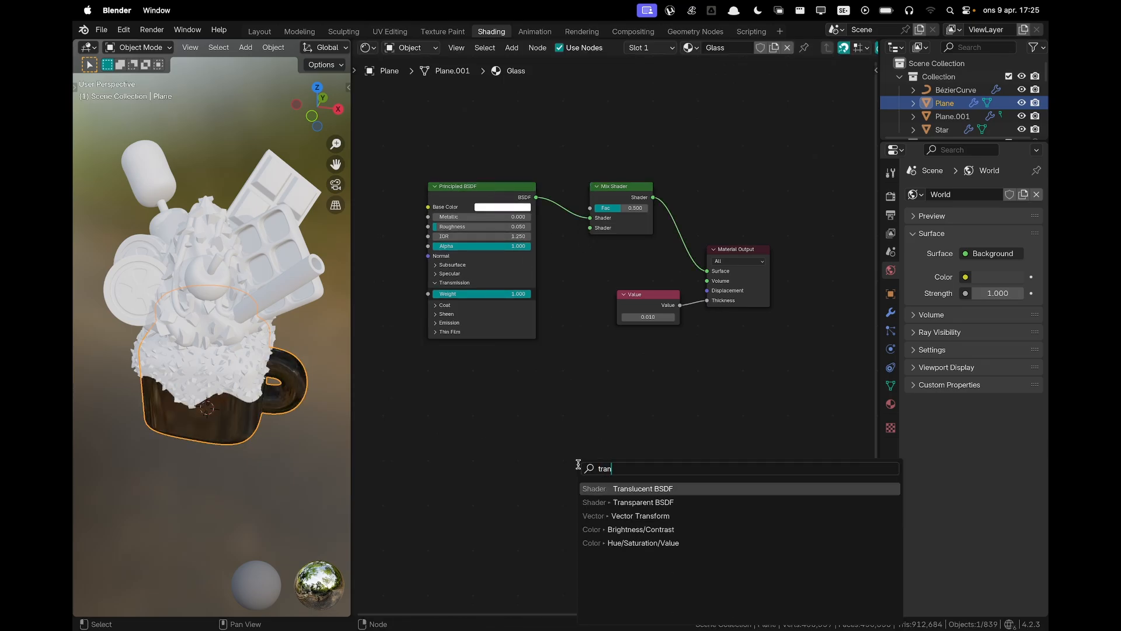
key(Return)
key(Escape)
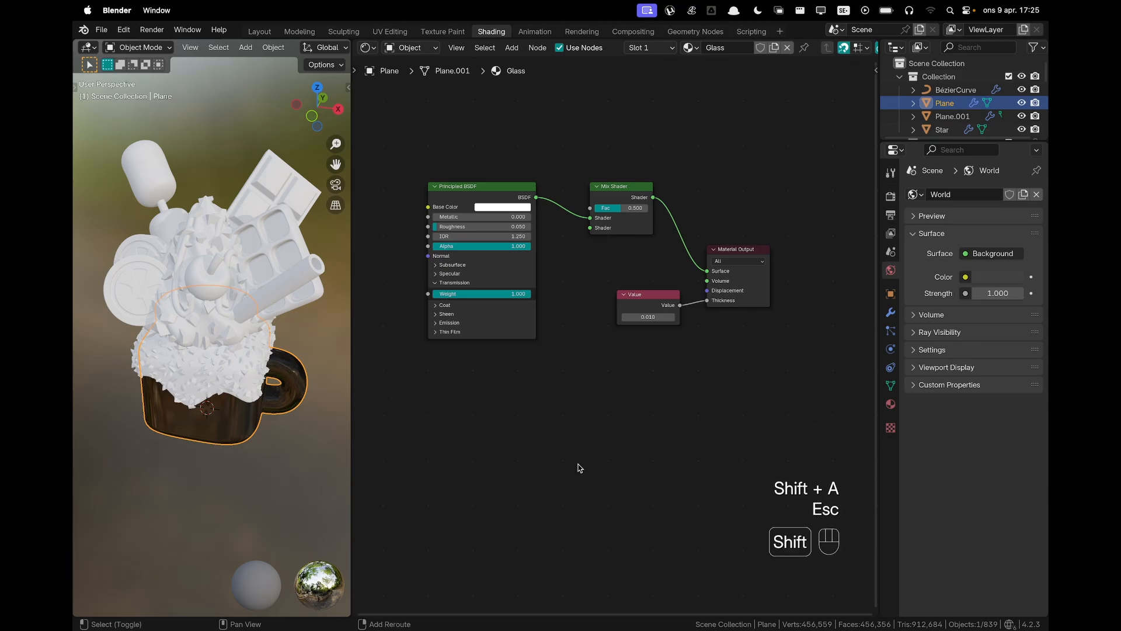
Add a Transparent BSDF below the Principled BSDF and connect it to the Mix Shader's second shader input
key(shift+a)
text(transpare)
key(Return)
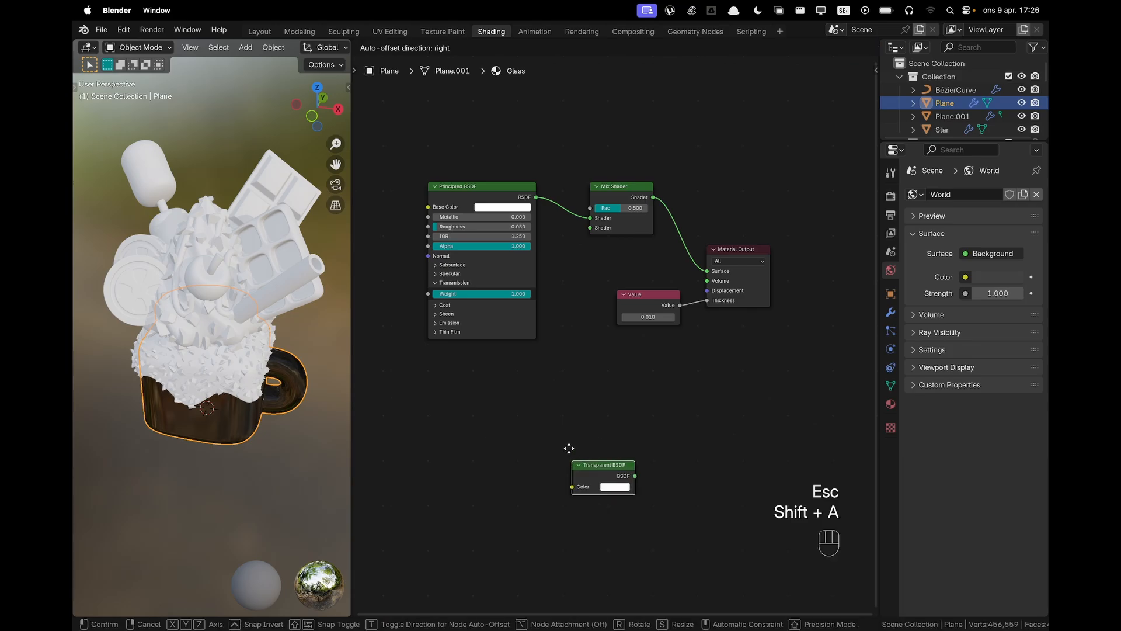
click(494, 358)
drag(536, 368, 590, 228)
Add a Light Path node above the Principled BSDF
shift+middle_drag(601, 276, 629, 389)
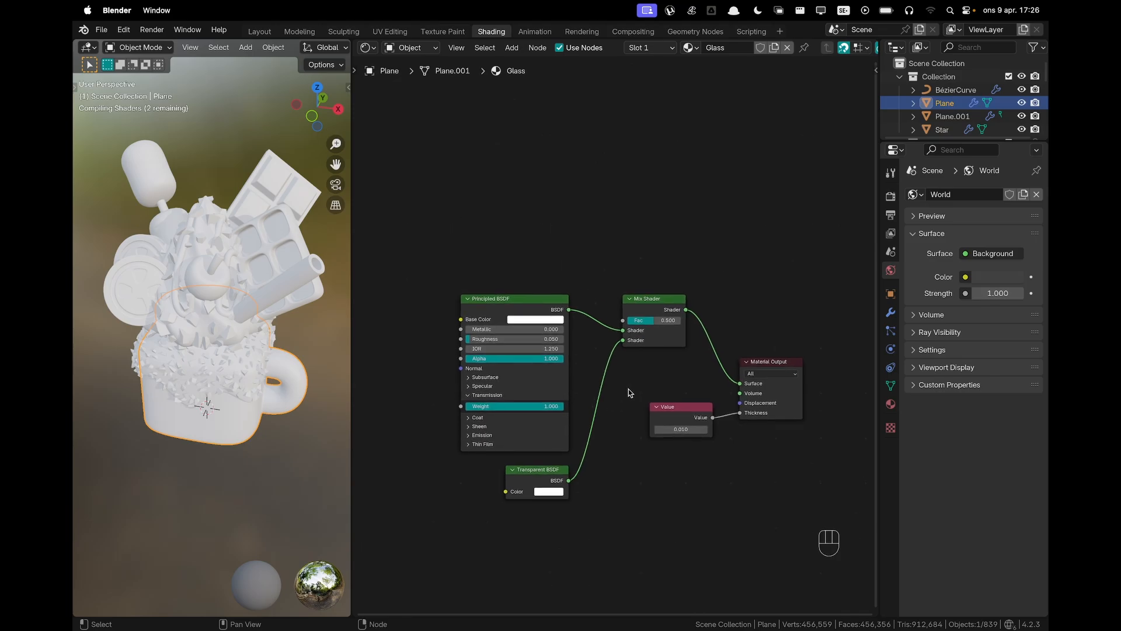
scroll(629, 386, up, 1)
scroll(629, 385, up, 1)
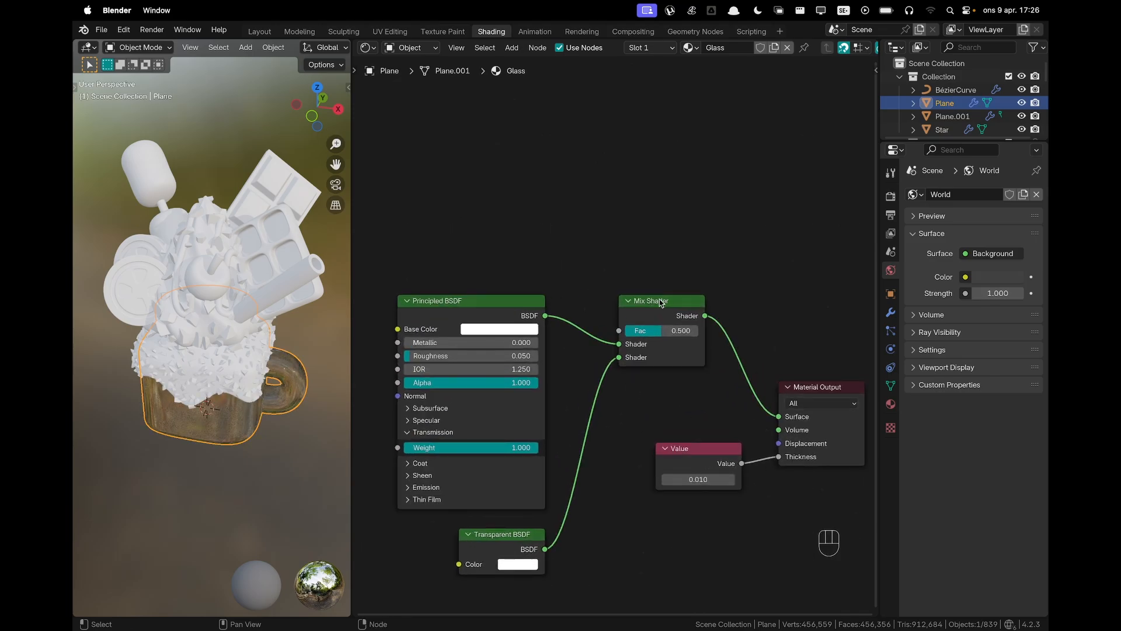
shift+middle_drag(555, 225, 636, 268)
key(shift+a)
text(li)
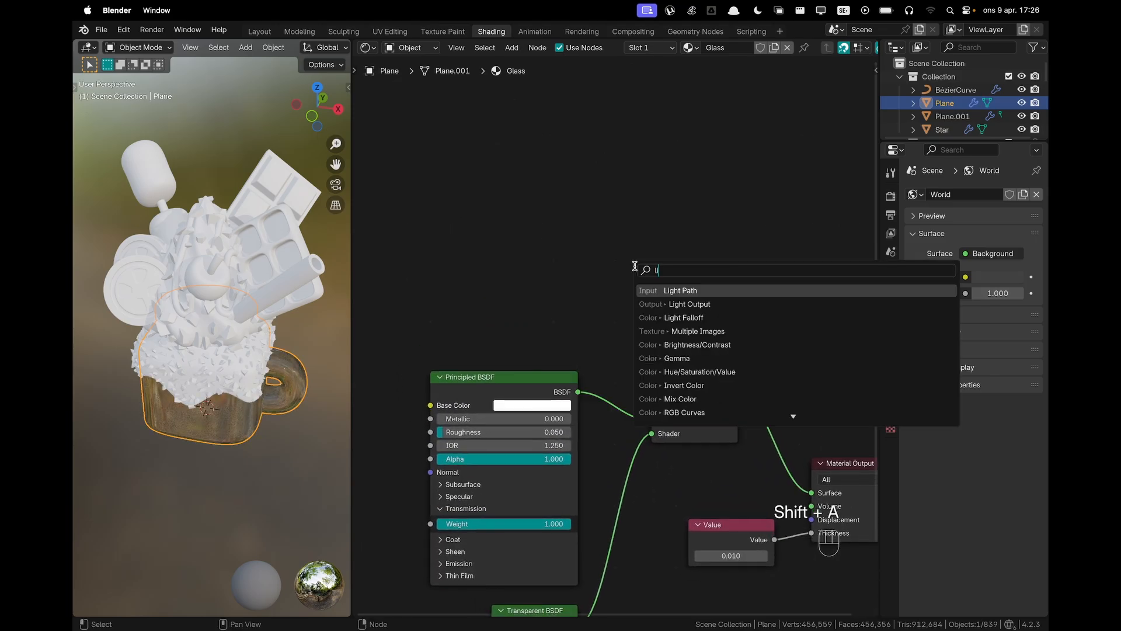
text(ght)
key(Return)
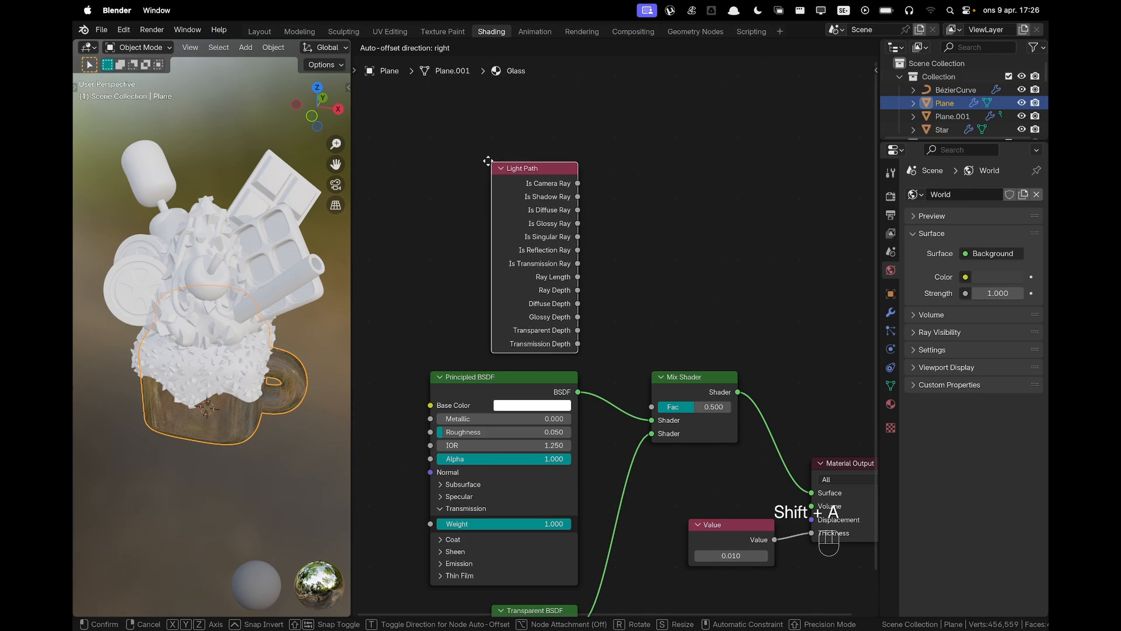
click(488, 161)
Route the Light Path's Is Shadow Ray output through a Multiply math node into the Mix Shader's Fac input
drag(579, 197, 678, 202)
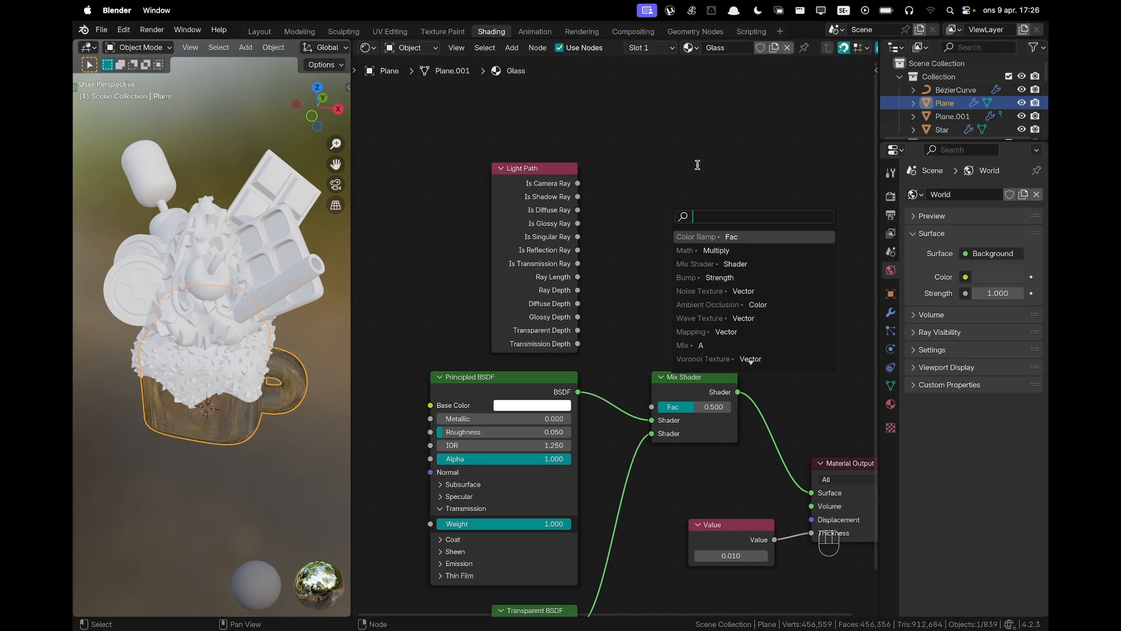
text(multi)
key(Return)
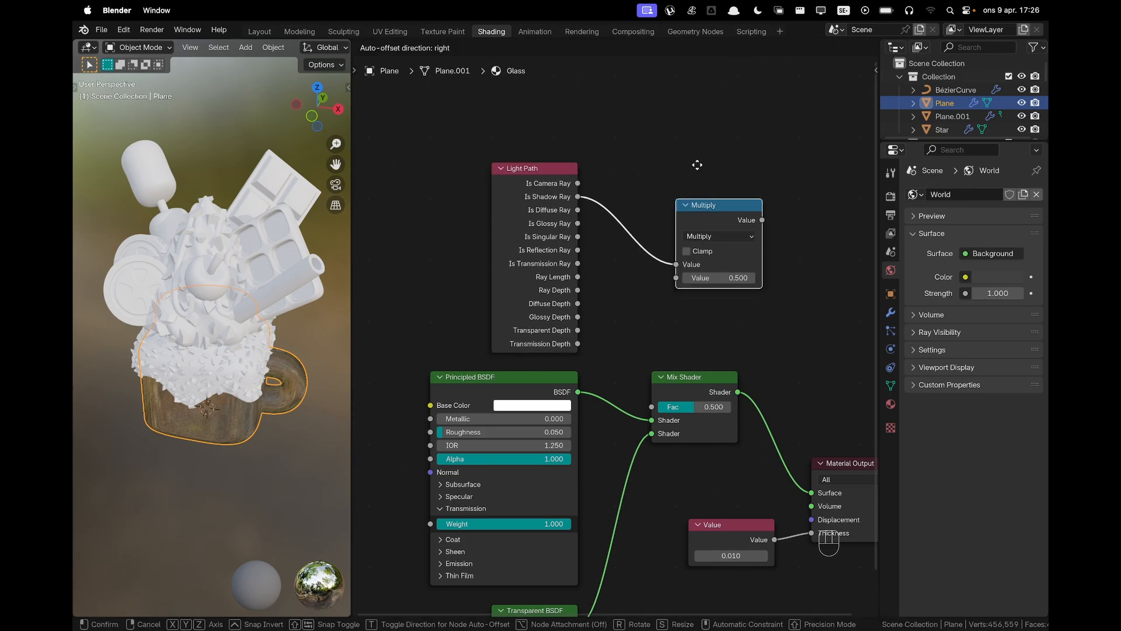
click(632, 124)
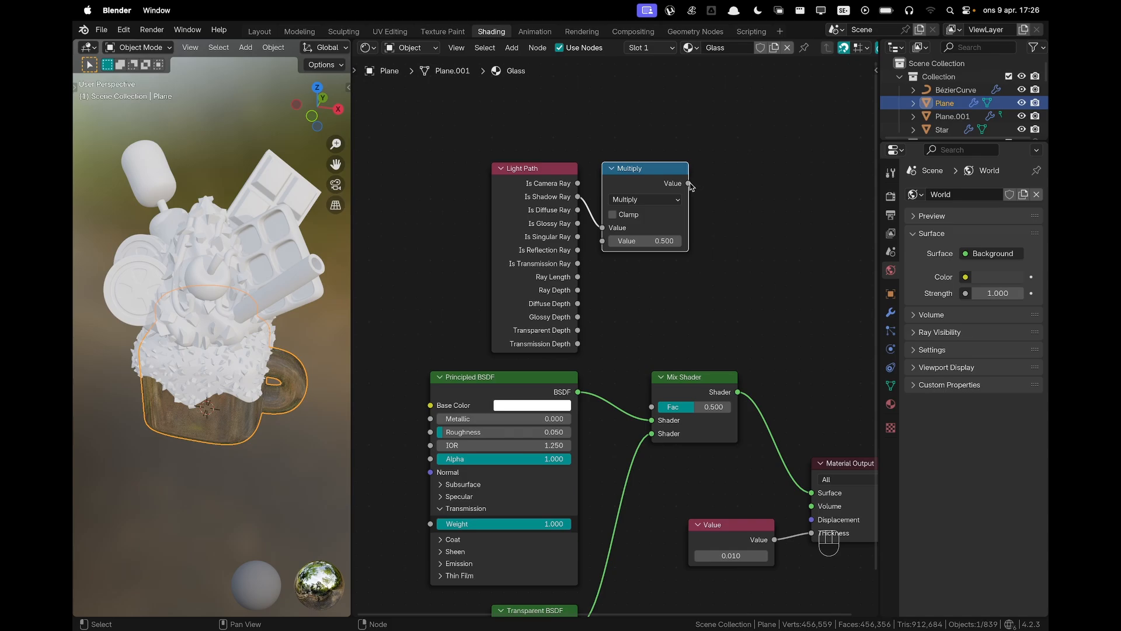
drag(689, 184, 652, 407)
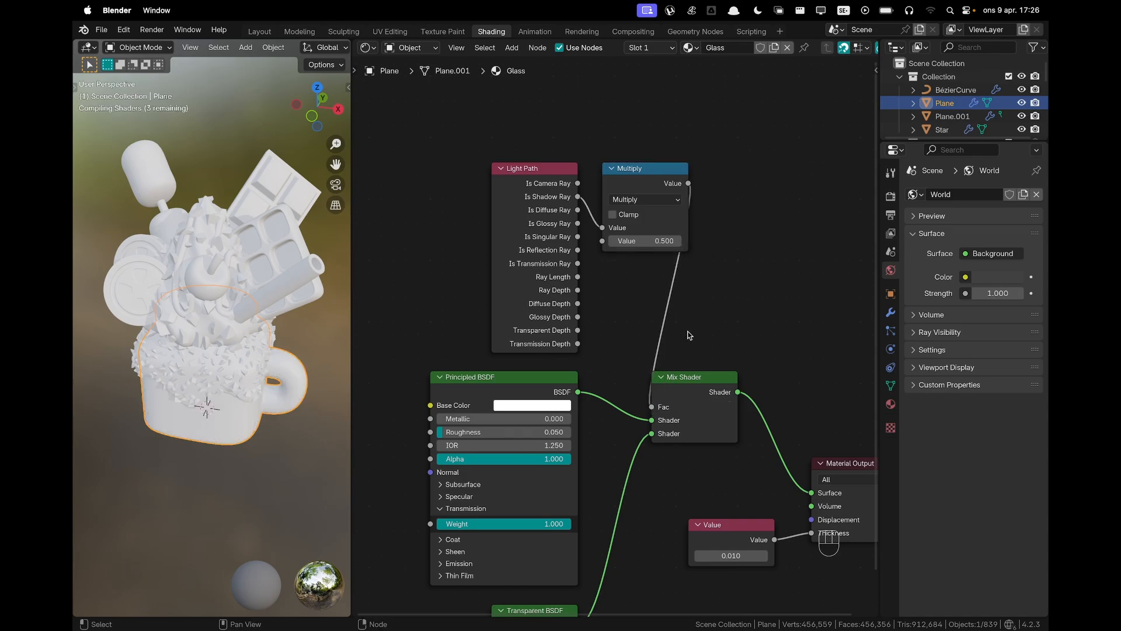
Set the Multiply node's second value to 0
click(652, 241)
text(0)
key(Return)
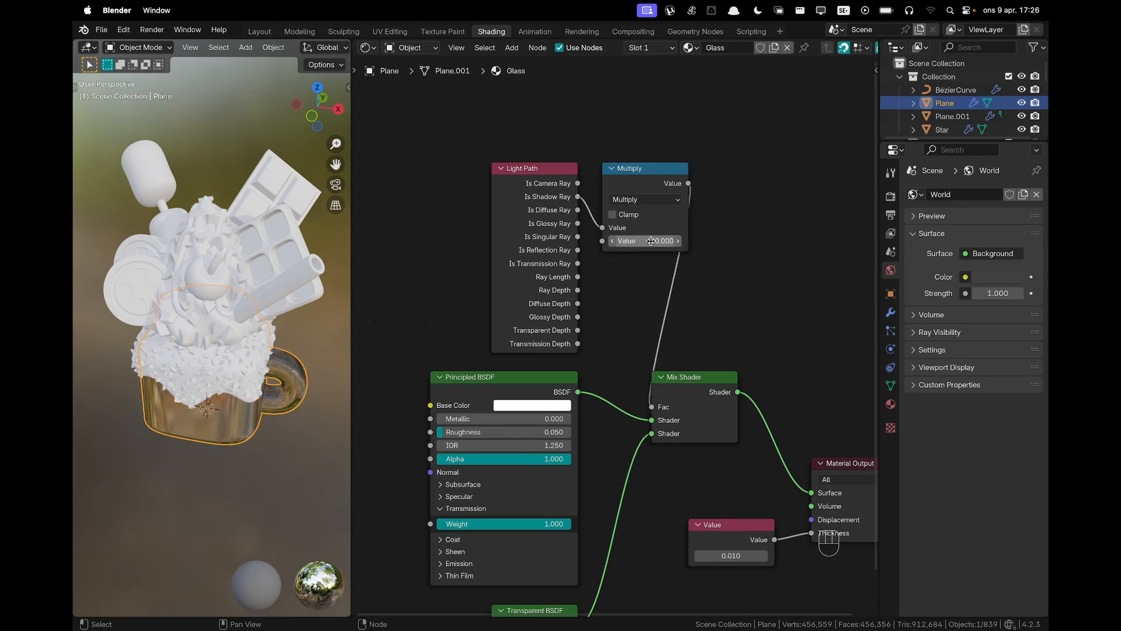
Move the Light Path and Multiply nodes together to the left so they sit above the Principled BSDF
drag(485, 131, 636, 214)
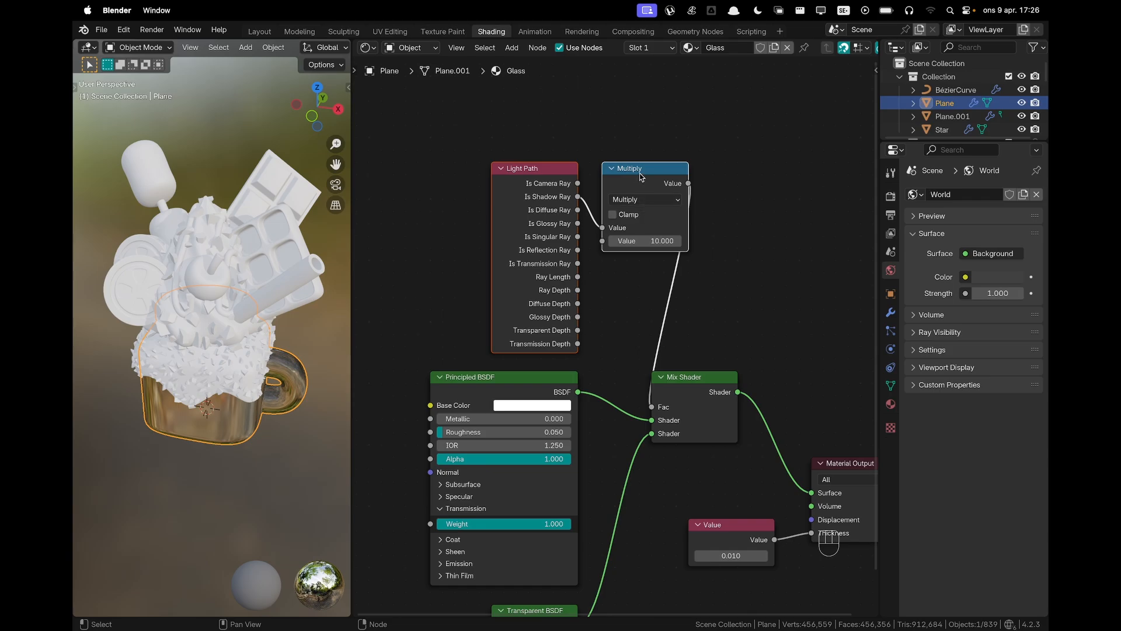
key(g)
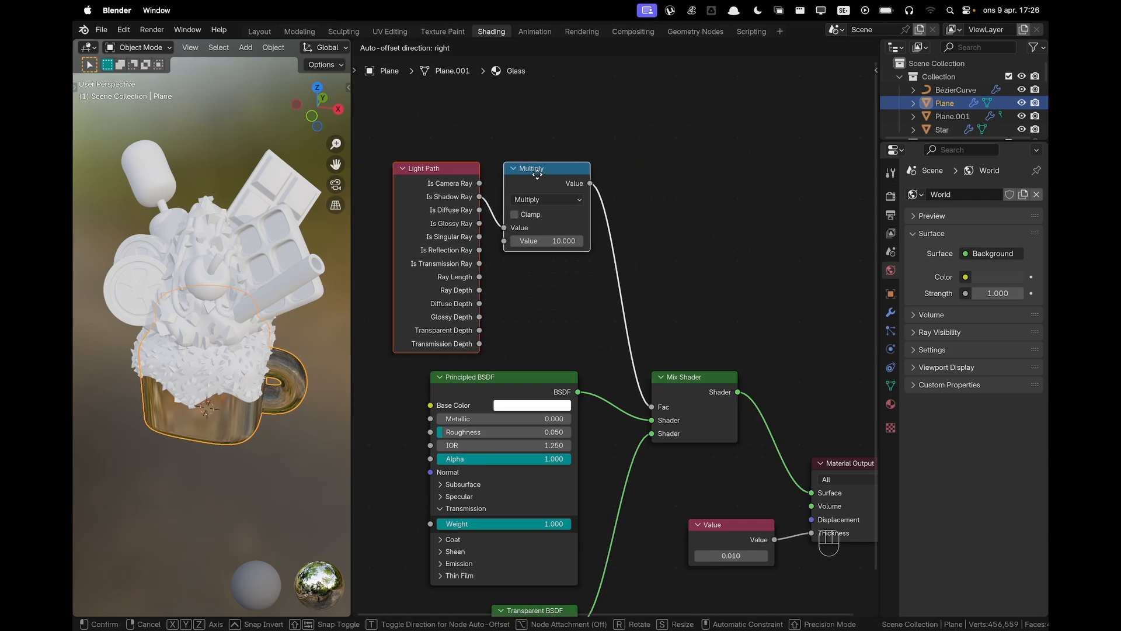
click(538, 175)
click(681, 275)
shift+scroll(669, 300, down, 3)
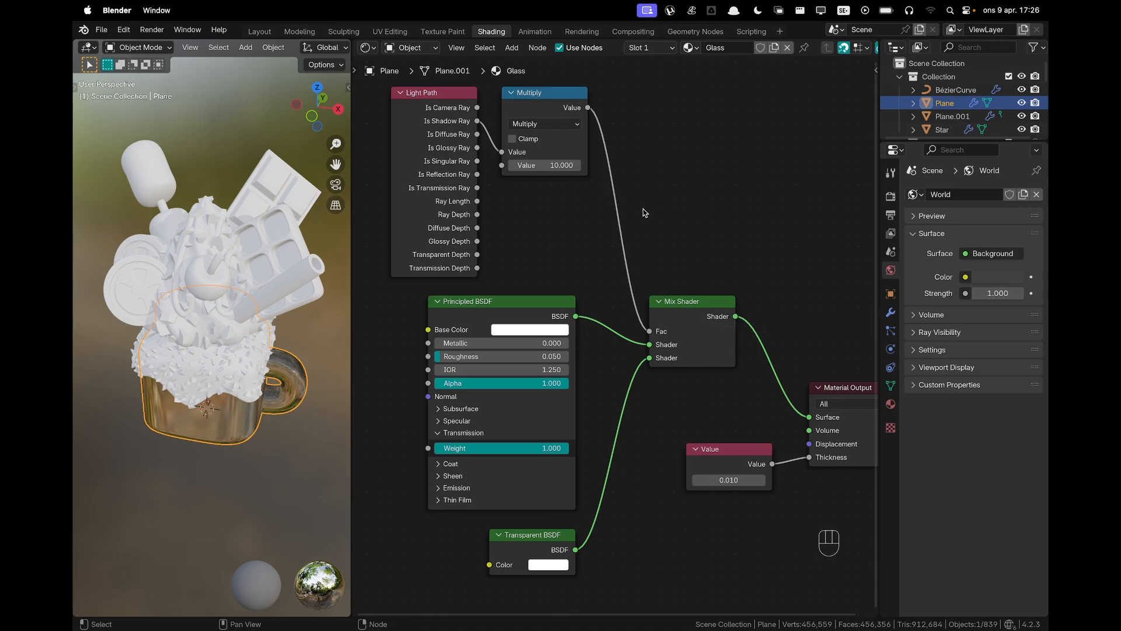
shift+scroll(738, 243, right, 2)
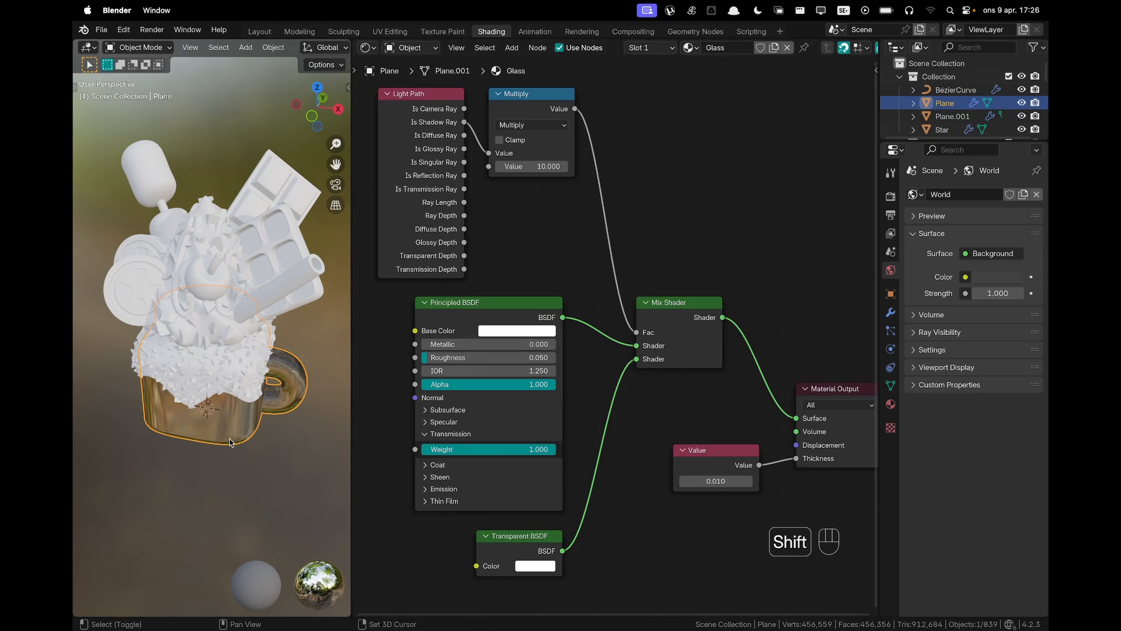
shift+middle_drag(219, 432, 234, 375)
scroll(250, 366, up, 2)
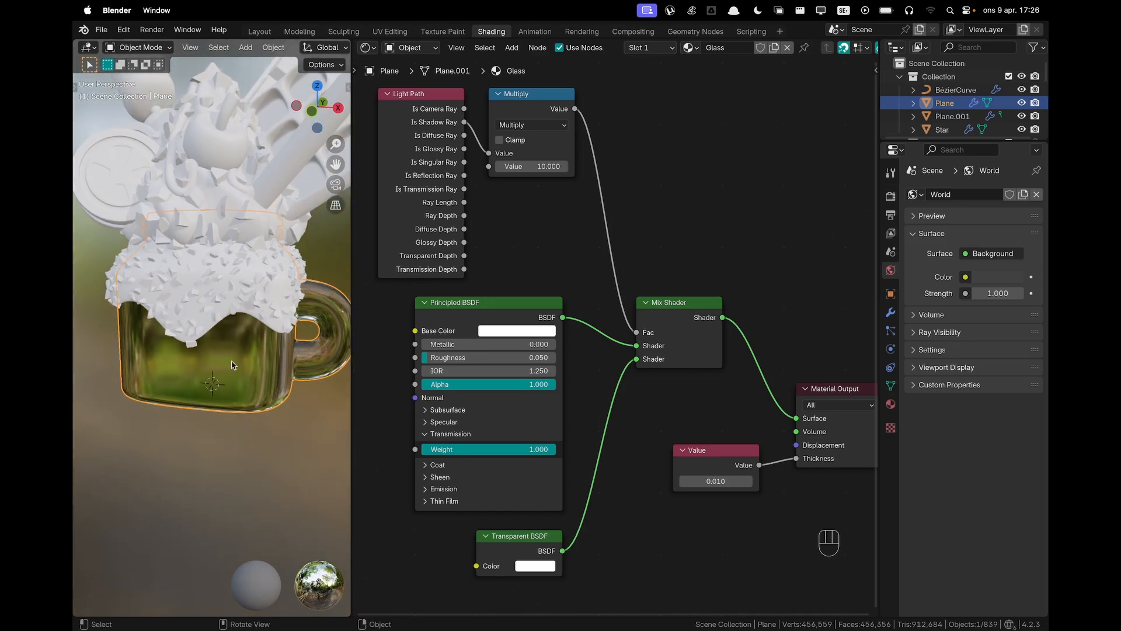
scroll(234, 366, up, 1)
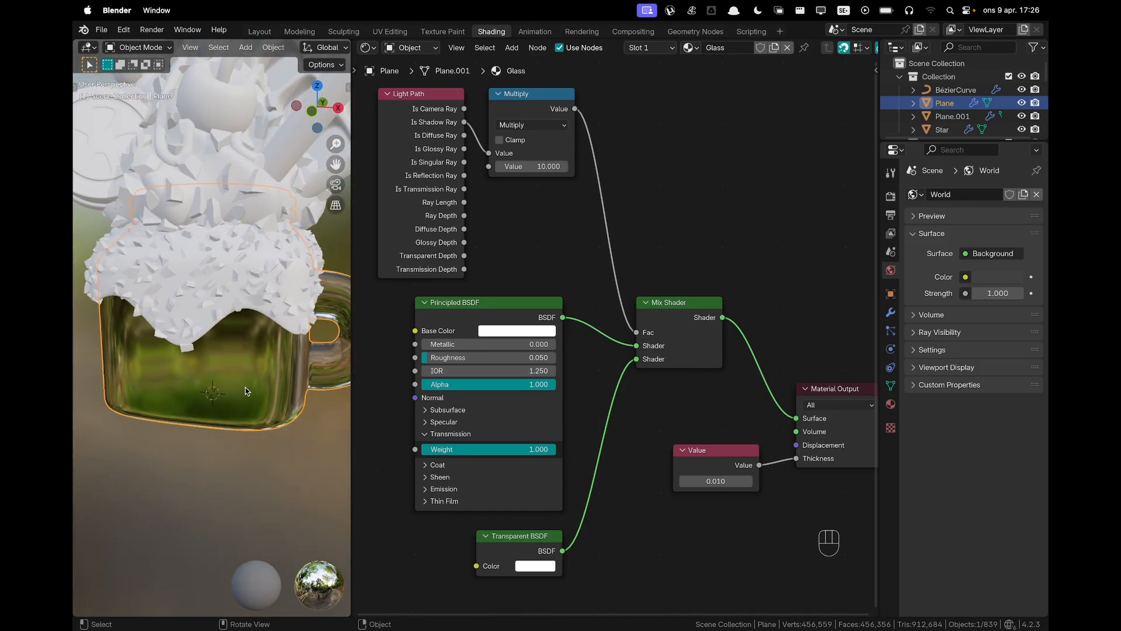
shift+middle_drag(245, 392, 212, 406)
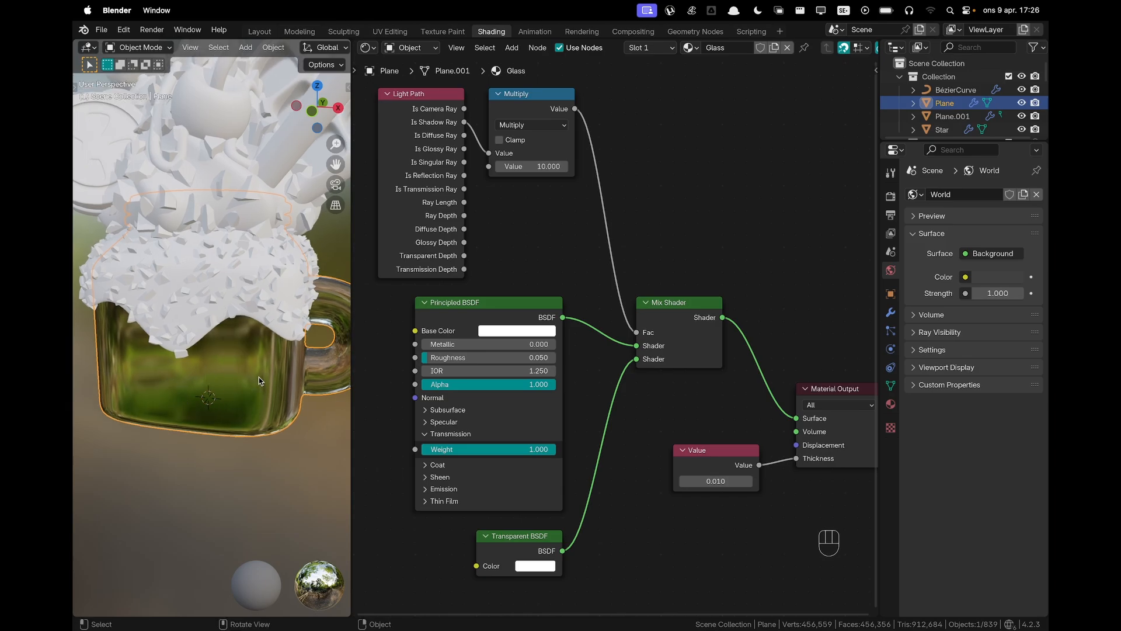
In the Layout workspace, duplicate the mug's four bottom faces and move the copy about 0.79 m straight down along Z
click(258, 31)
mouse_move(566, 364)
middle_down()
mouse_move(590, 392)
mouse_move(587, 369)
mouse_move(603, 359)
middle_up()
key(Tab)
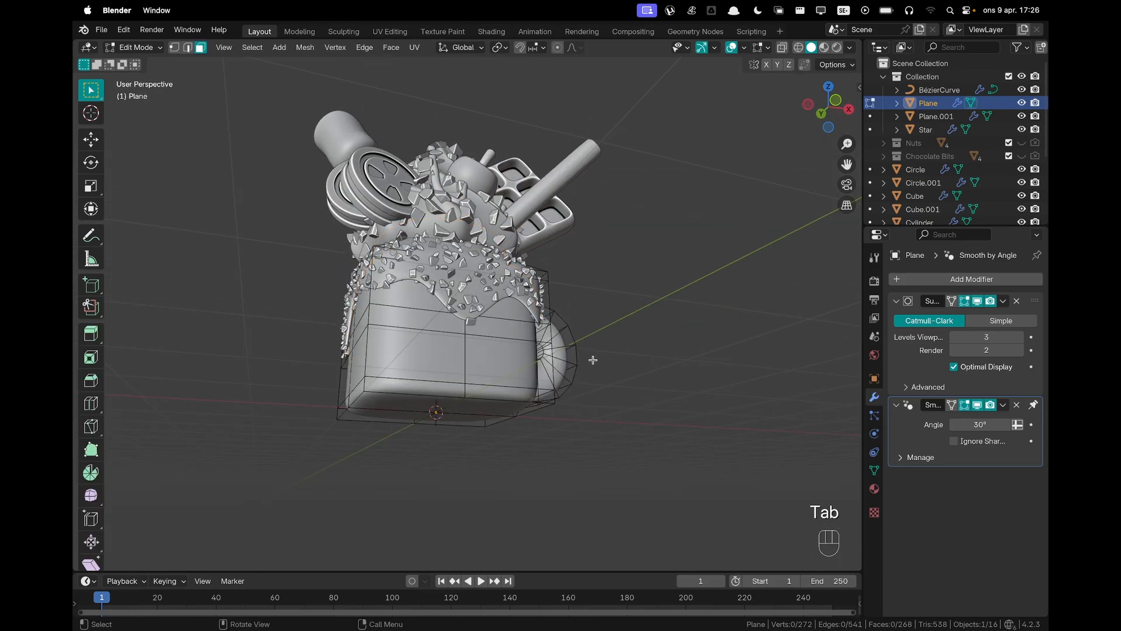
middle_drag(514, 427, 477, 405)
key(3)
mouse_move(362, 314)
mouse_down()
mouse_move(460, 392)
mouse_move(467, 373)
mouse_up()
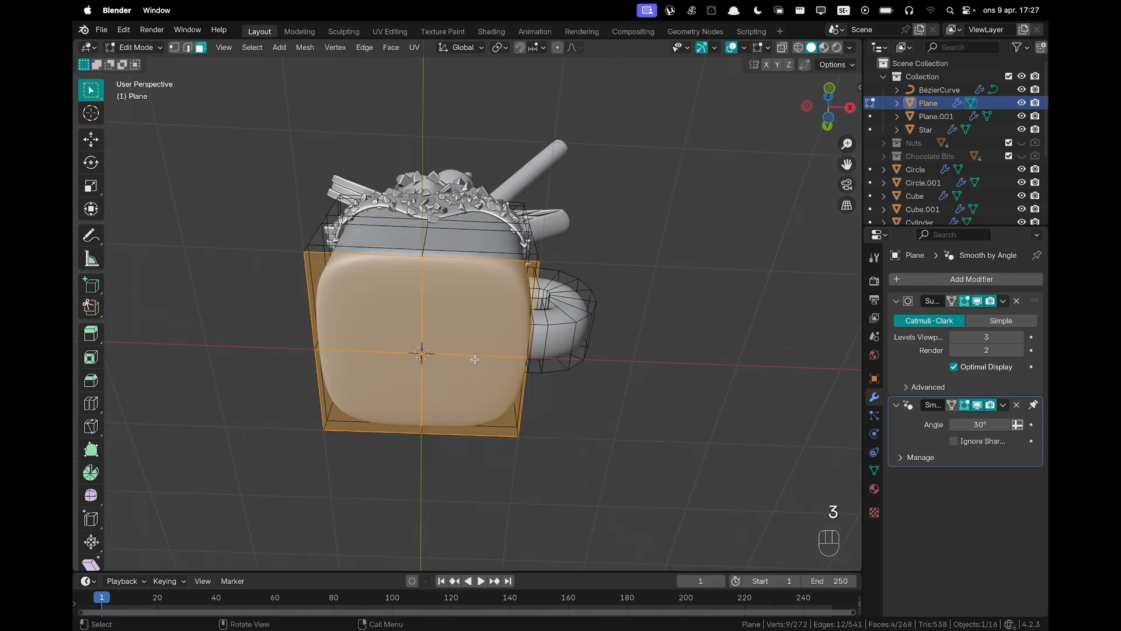
mouse_move(595, 323)
middle_down()
mouse_move(599, 390)
mouse_move(601, 325)
middle_up()
key(shift+d)
key(z)
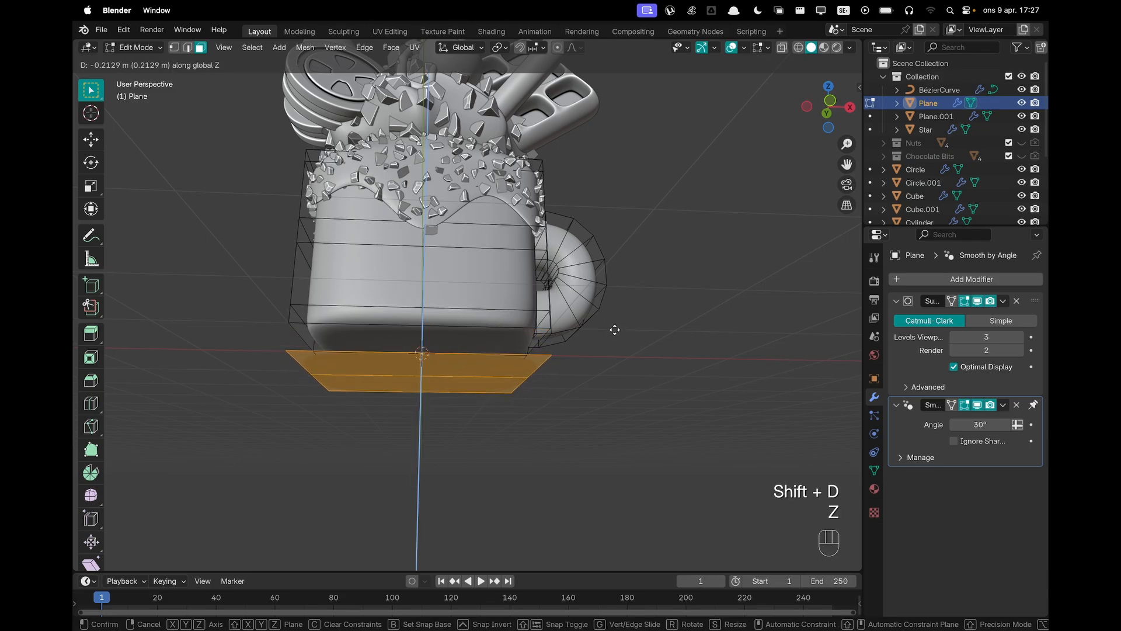
click(615, 394)
Separate the duplicated bottom faces from the mug into their own object and return to Object Mode
middle_drag(559, 391, 618, 442)
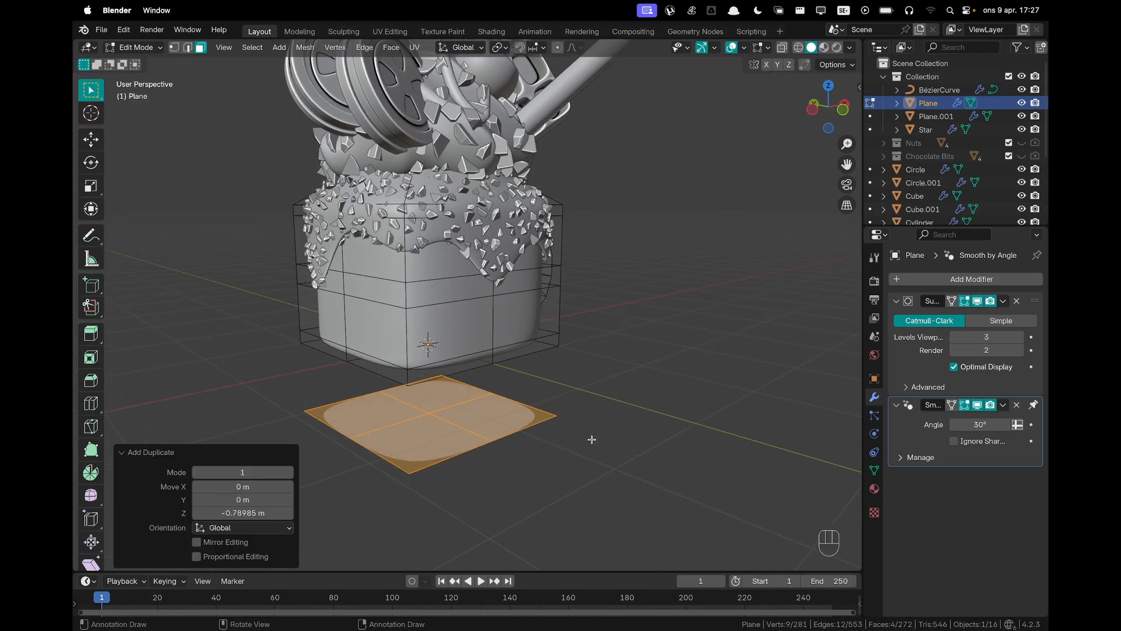
key(p)
click(592, 439)
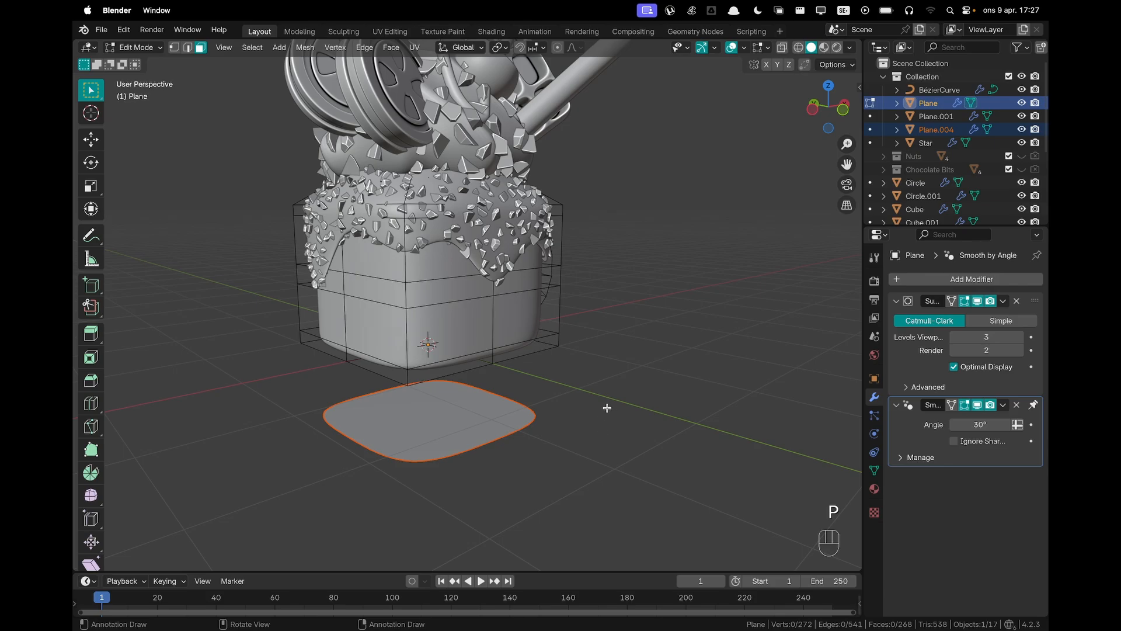
key(Tab)
Extrude all faces of the separated plane upward in front view to form a tall solid block
click(485, 428)
middle_drag(619, 478, 648, 439)
key(Tab)
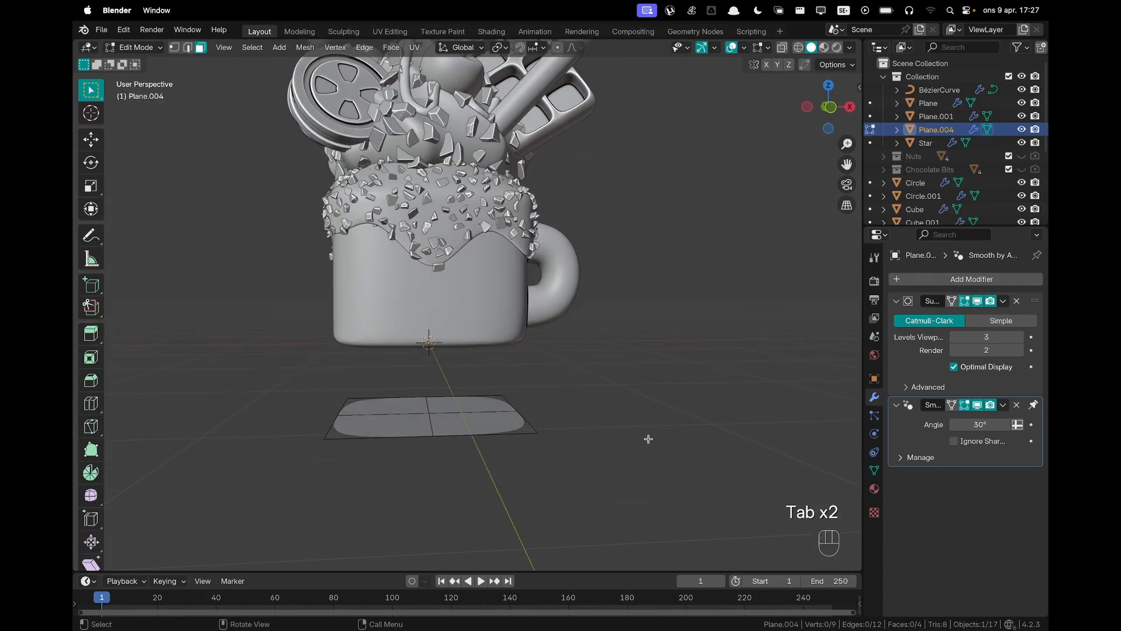
key(grave)
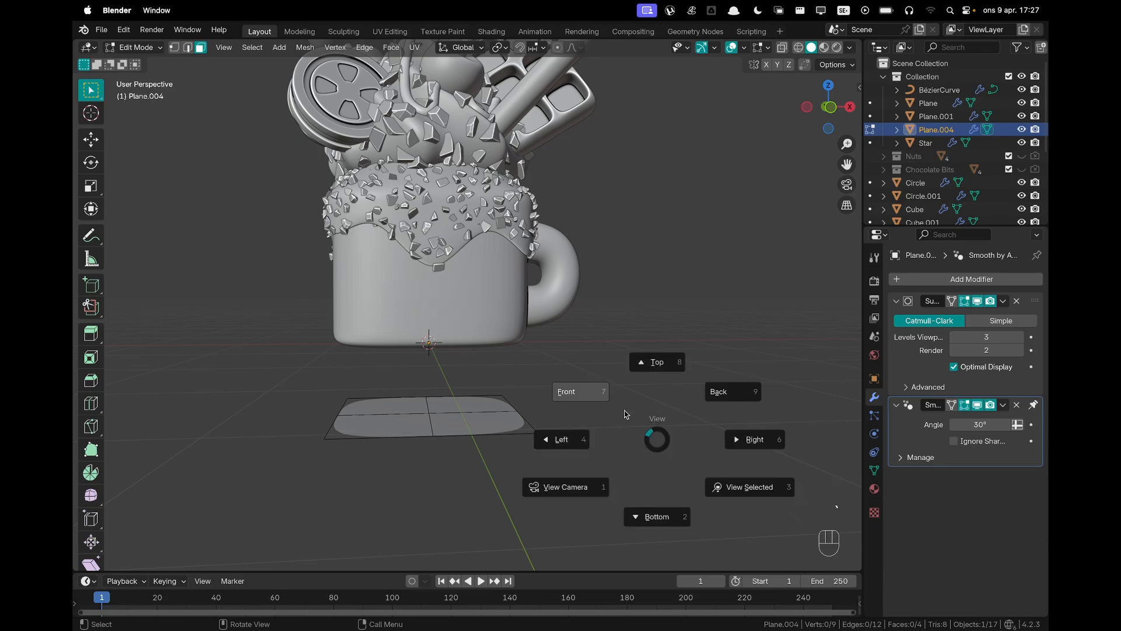
click(624, 413)
key(a)
scroll(619, 407, up, 2)
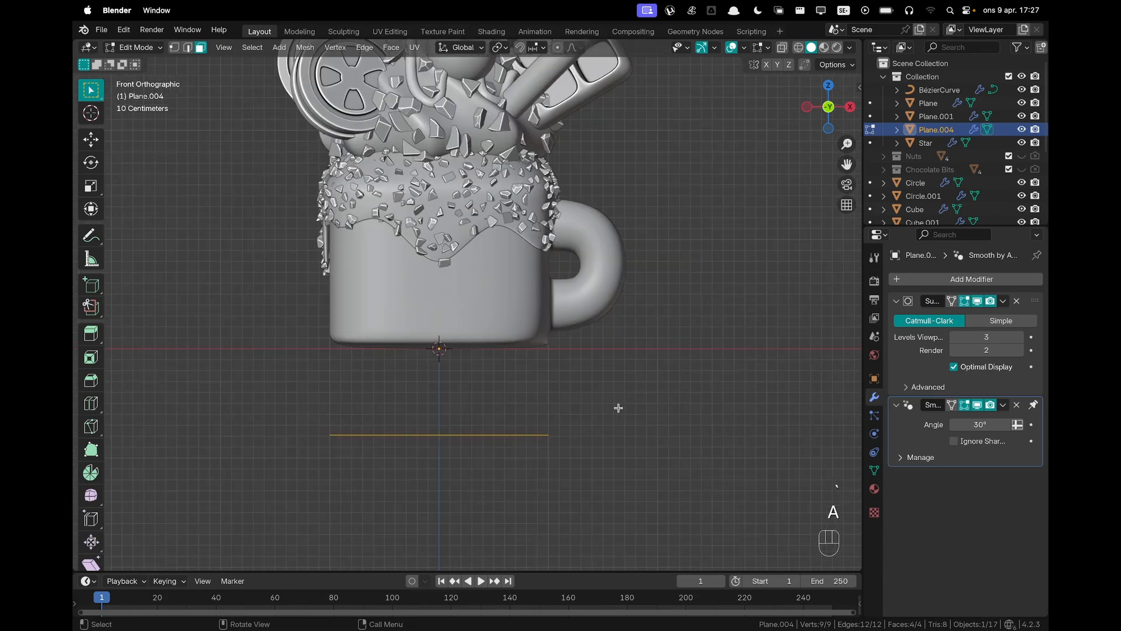
key(e)
key(z)
key(z)
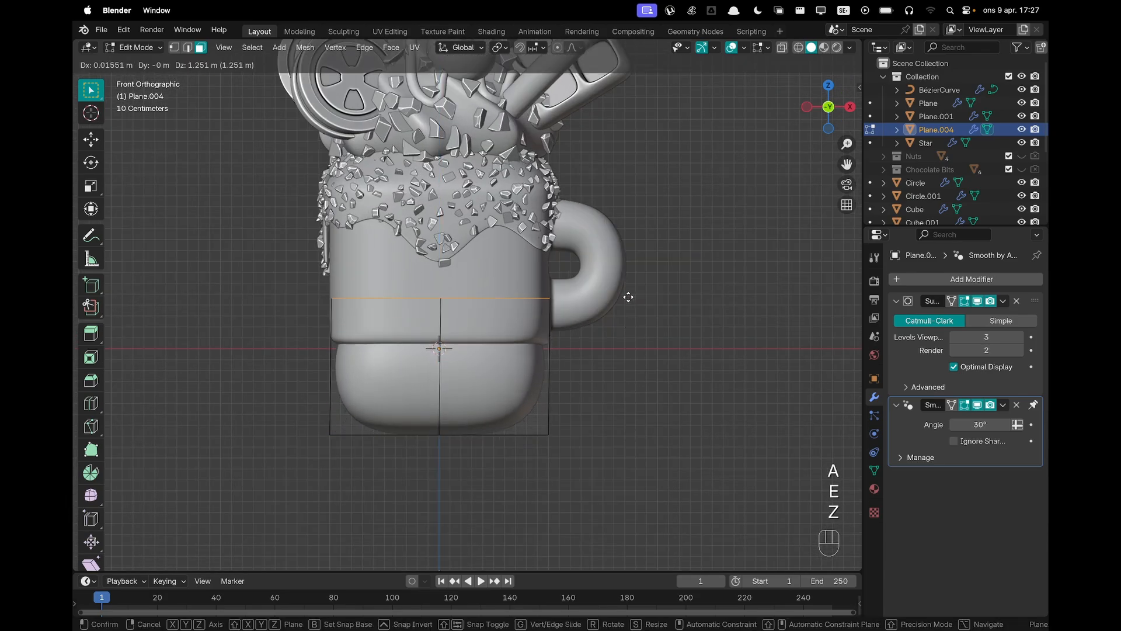
click(629, 264)
key(Tab)
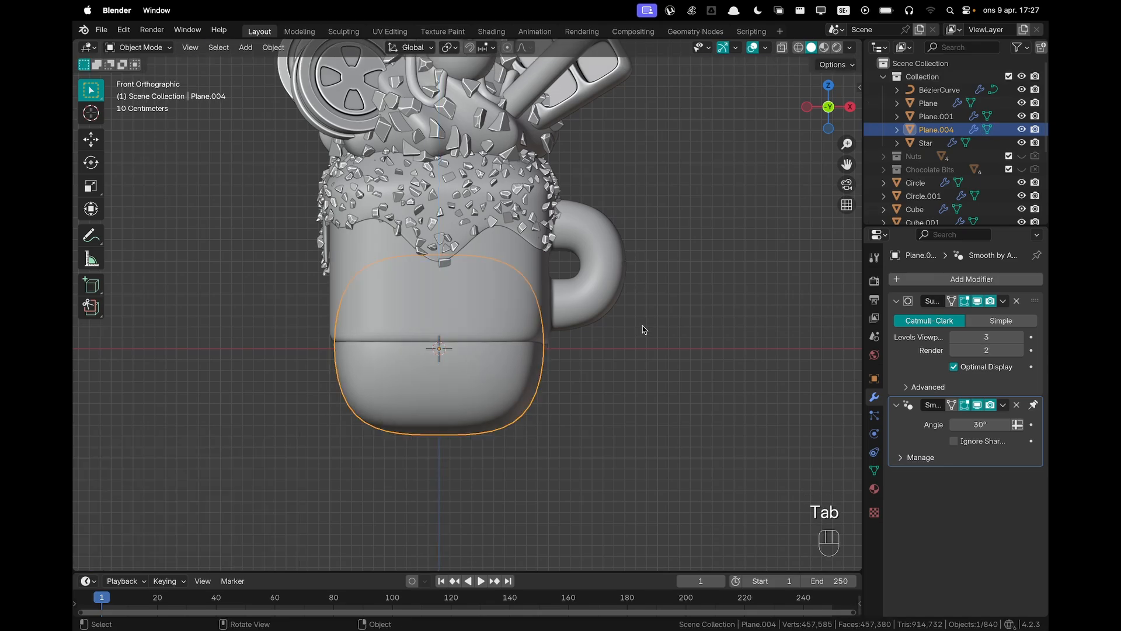
Turn on X-Ray and move the block up about 0.83 m along Z into the mug
key(z)
click(646, 387)
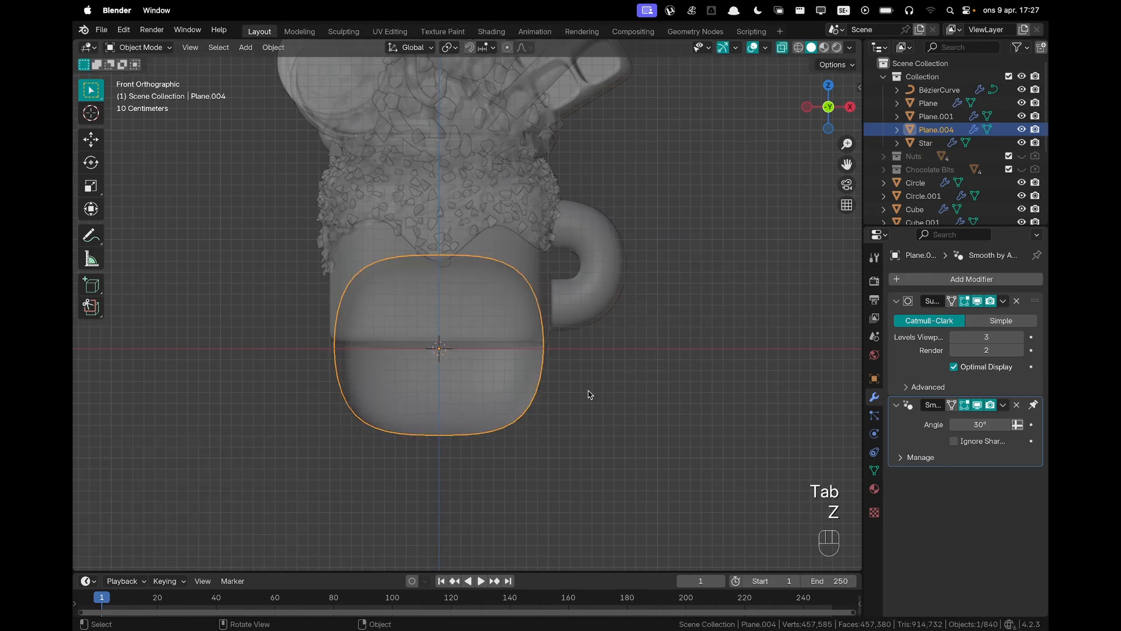
scroll(605, 396, up, 1)
key(g)
key(z)
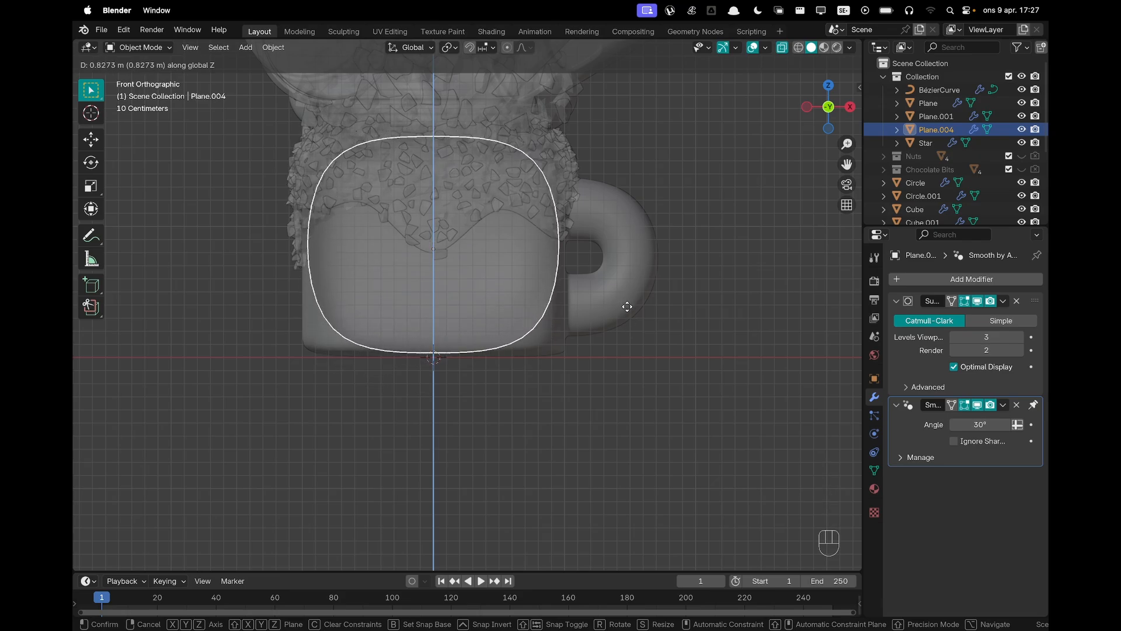
click(627, 307)
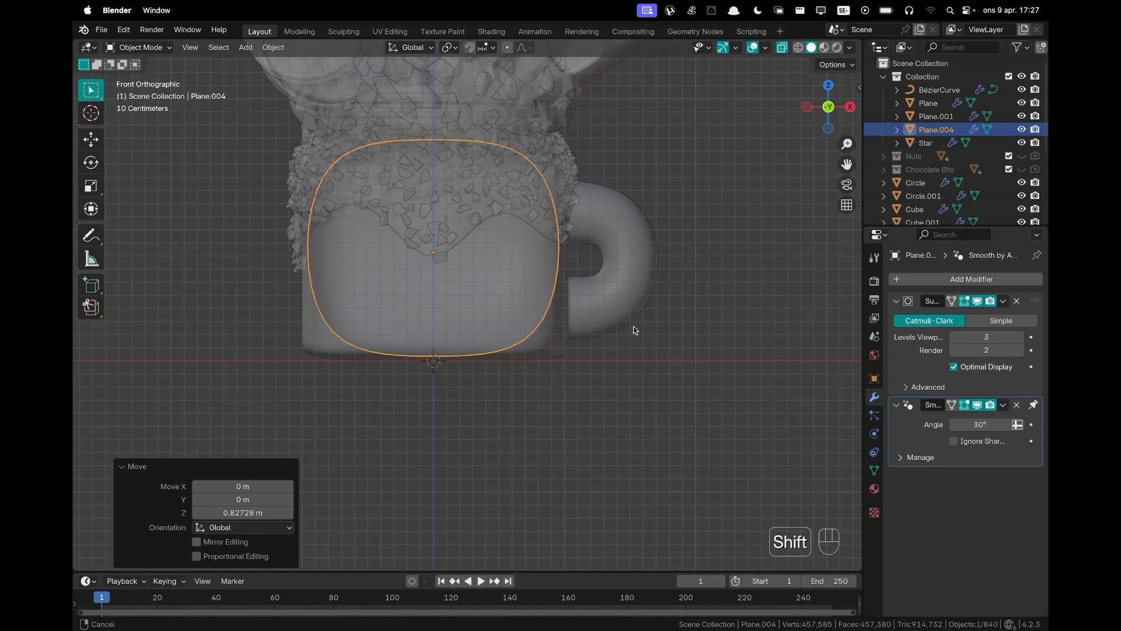
Add a centred horizontal loop cut around the block and bevel it with a 0.75 m width and one segment
shift+middle_drag(633, 328, 633, 348)
key(Tab)
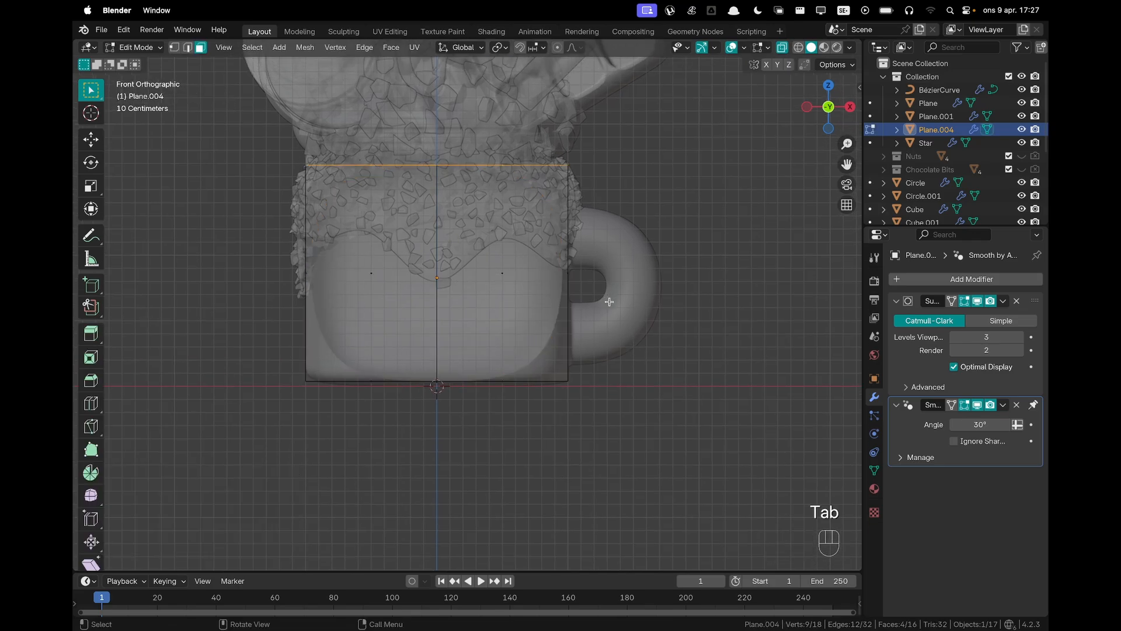
scroll(601, 301, up, 2)
key(super+r)
click(615, 266)
click(615, 266)
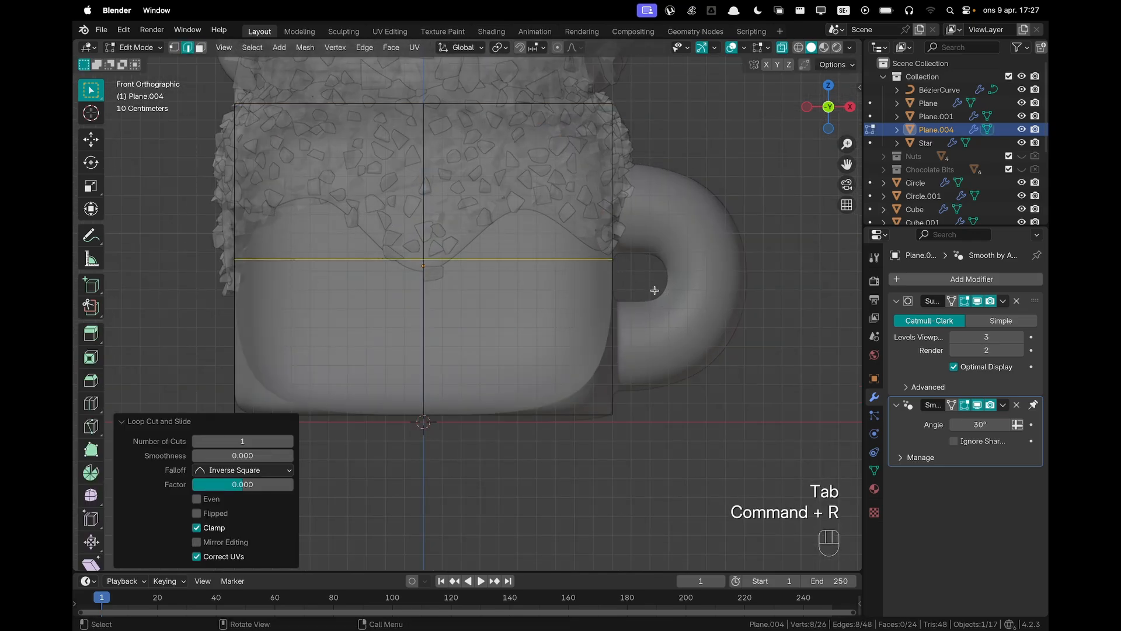
key(super+b)
scroll(663, 291, down, 2)
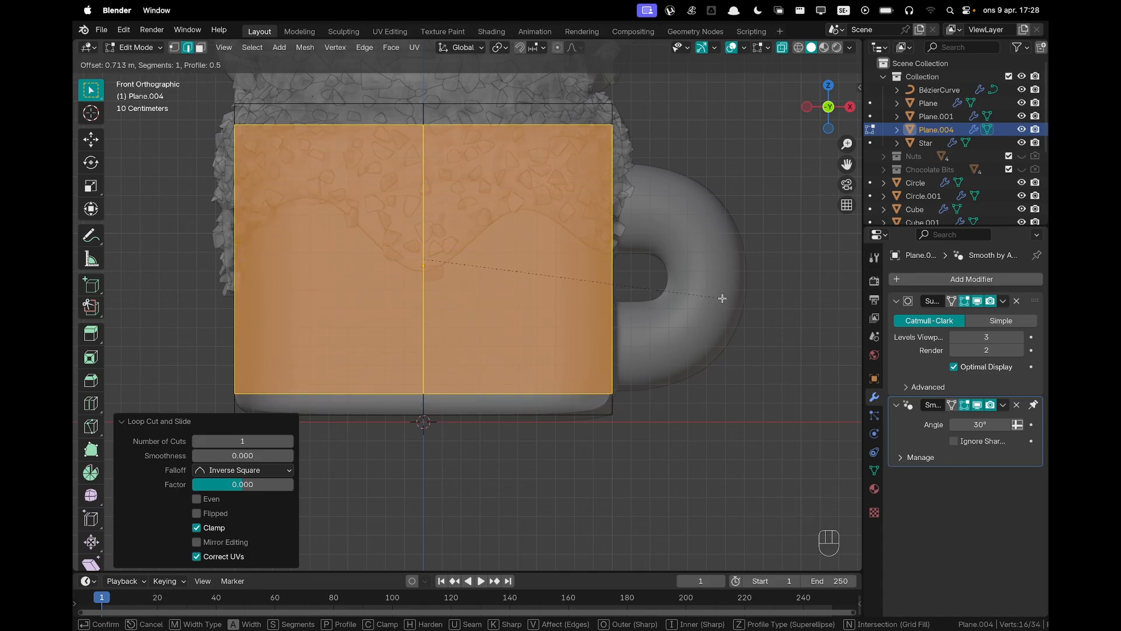
click(726, 300)
Lower the whole block about 0.023 m along Z to fit the mug's base
shift+middle_drag(634, 328, 821, 256)
scroll(430, 371, up, 1)
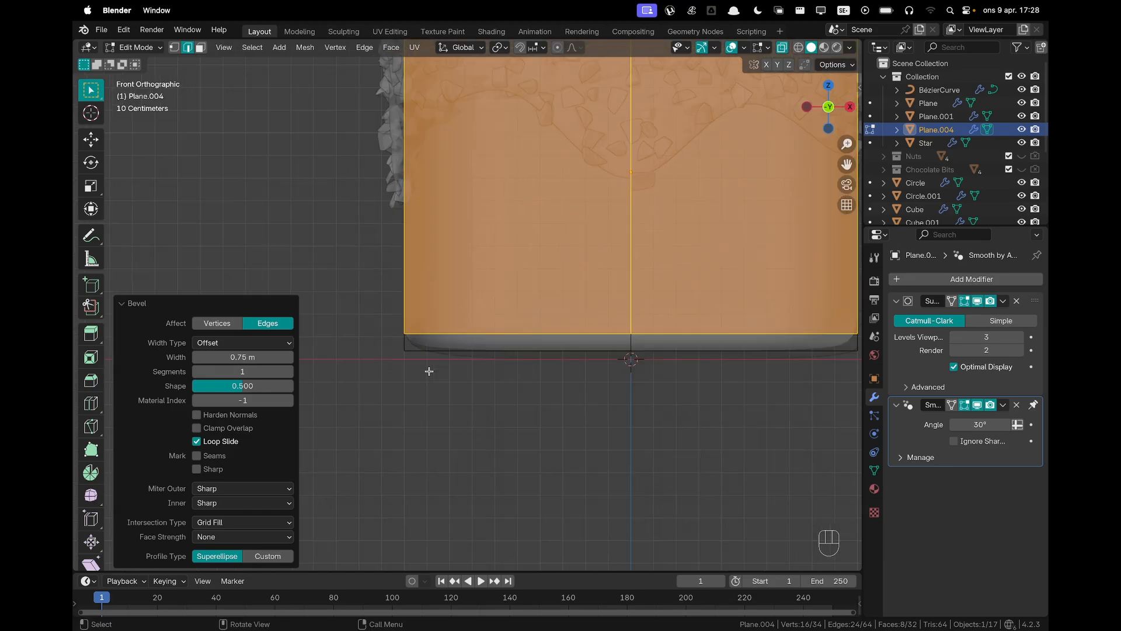
scroll(449, 371, up, 4)
shift+middle_drag(465, 356, 415, 230)
shift+middle_drag(501, 341, 493, 336)
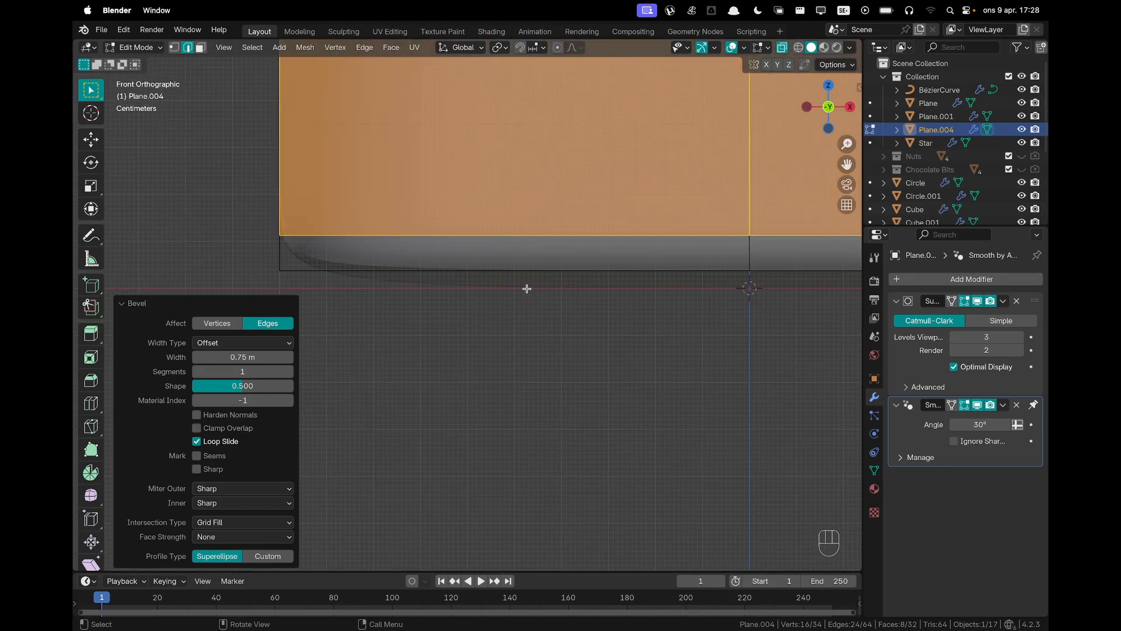
key(Tab)
key(g)
key(z)
click(565, 284)
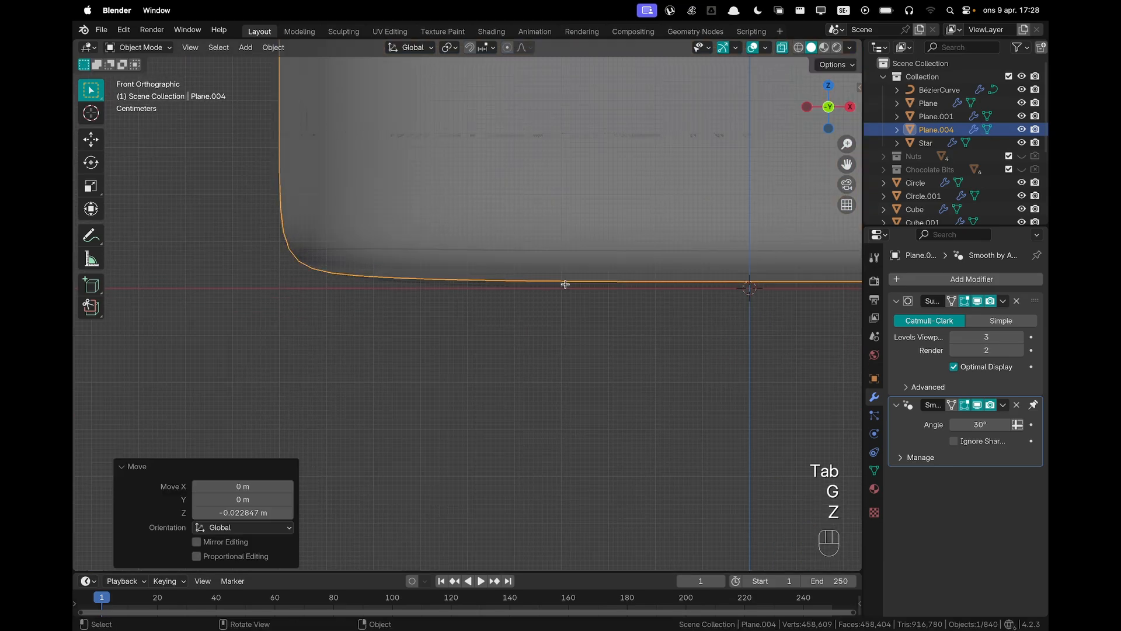
Scale the bevelled middle band of the block along Z to about 0.94
key(Tab)
scroll(564, 284, down, 3)
shift+middle_drag(564, 284, 558, 286)
key(s)
key(z)
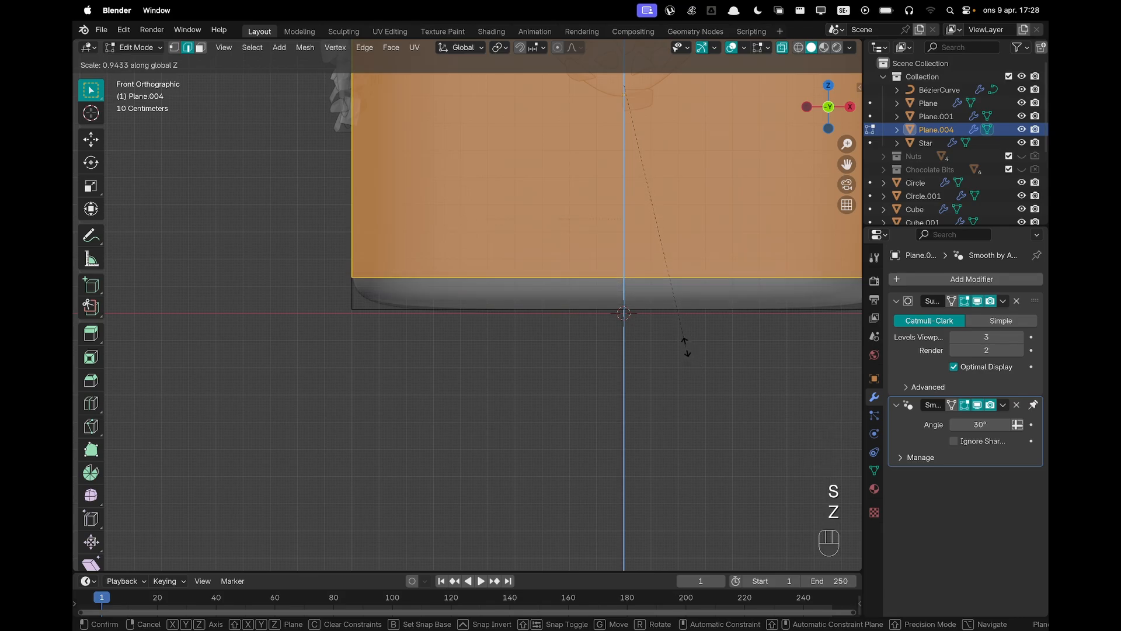
click(684, 345)
key(Tab)
Scale the block's entire mesh down slightly so it fits within the mug walls
scroll(683, 343, down, 4)
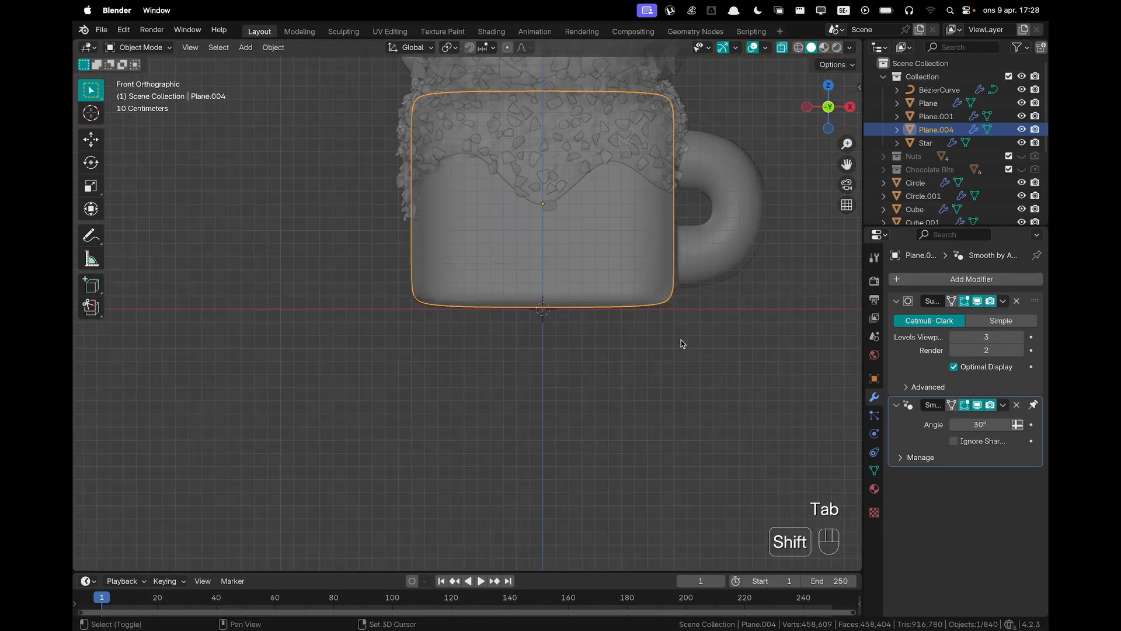
shift+middle_drag(681, 344, 655, 365)
key(Tab)
key(a)
key(s)
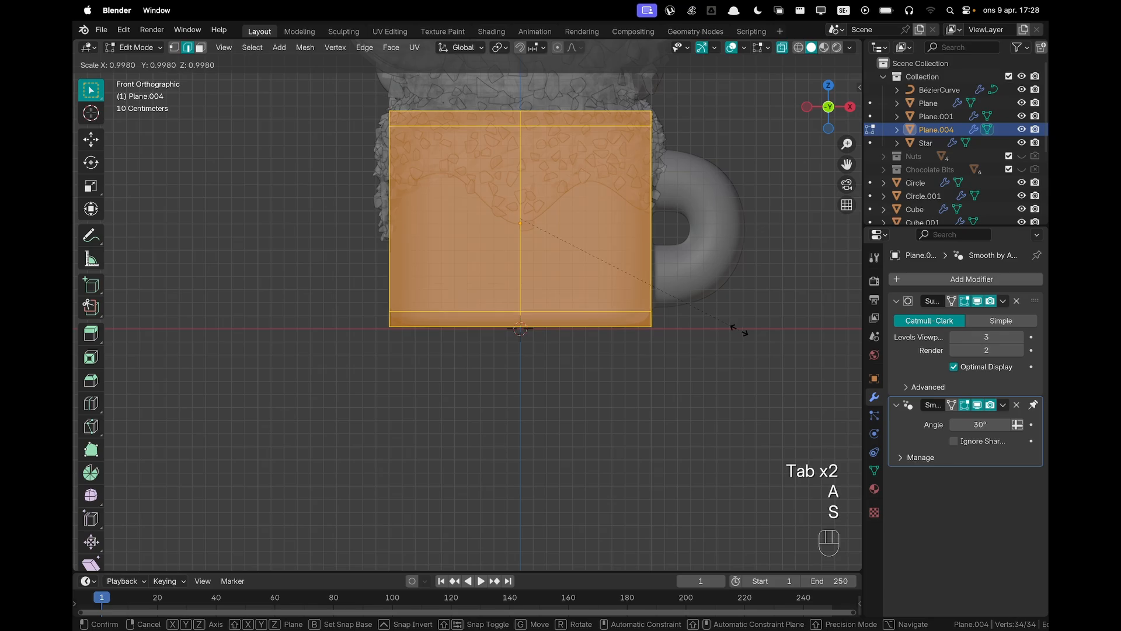
click(734, 325)
key(Tab)
Turn off X-Ray, check the block's fit in the mug from the front, and deselect it
mouse_move(734, 325)
middle_down()
mouse_move(713, 351)
mouse_move(600, 313)
mouse_move(752, 387)
mouse_move(568, 381)
mouse_move(471, 330)
mouse_move(468, 353)
middle_up()
key(z)
click(577, 341)
key(grave)
click(431, 319)
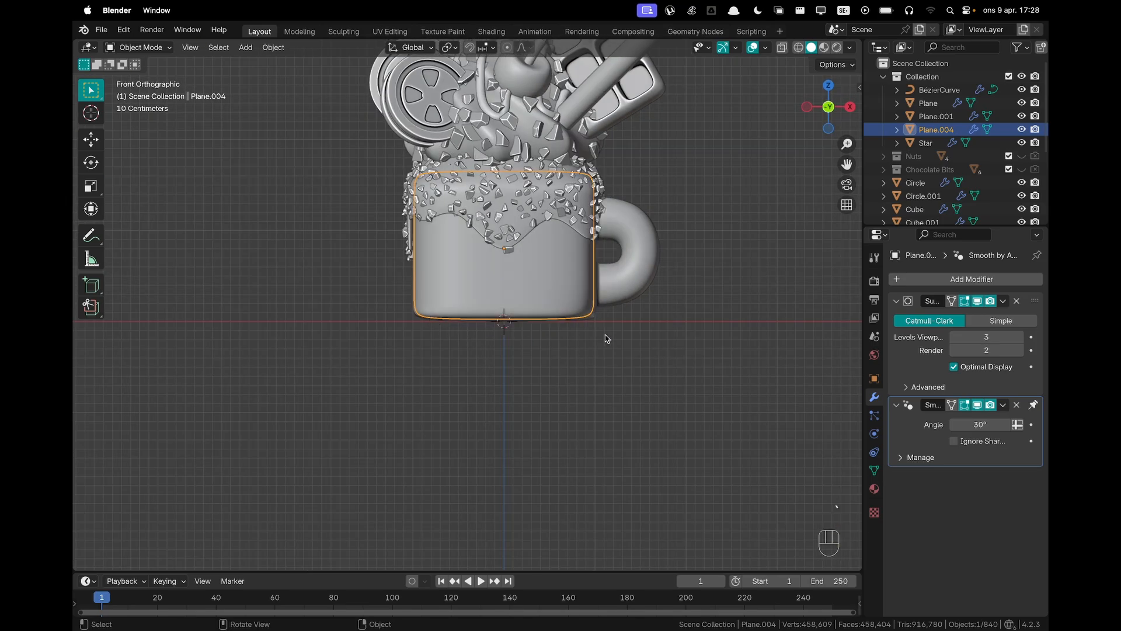
shift+middle_drag(606, 339, 566, 381)
scroll(695, 321, up, 4)
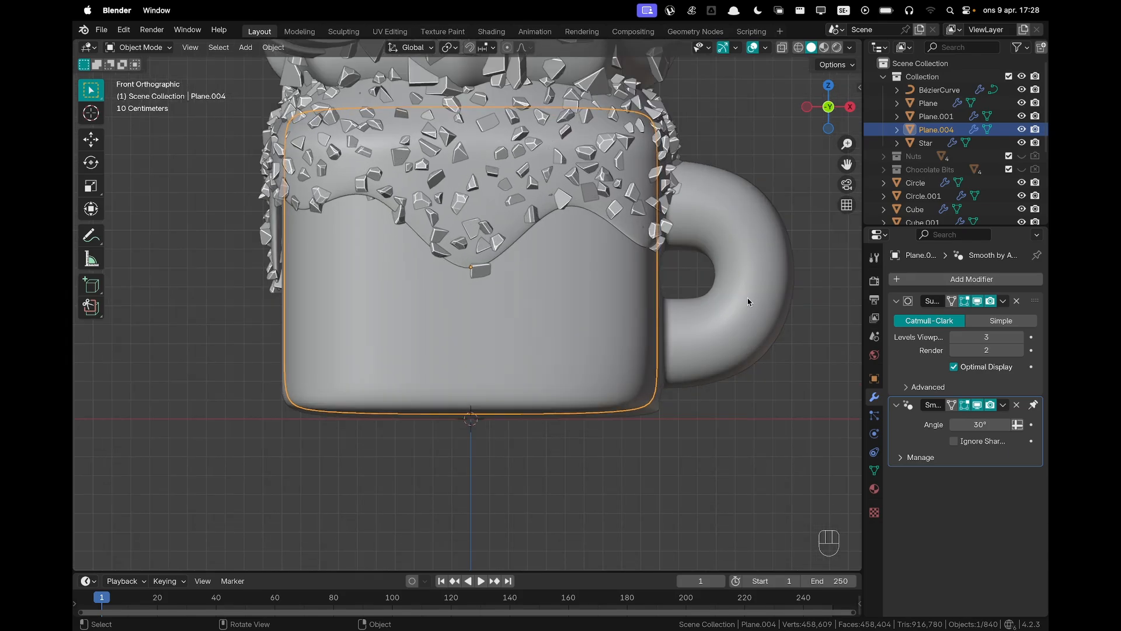
scroll(749, 302, down, 2)
click(726, 398)
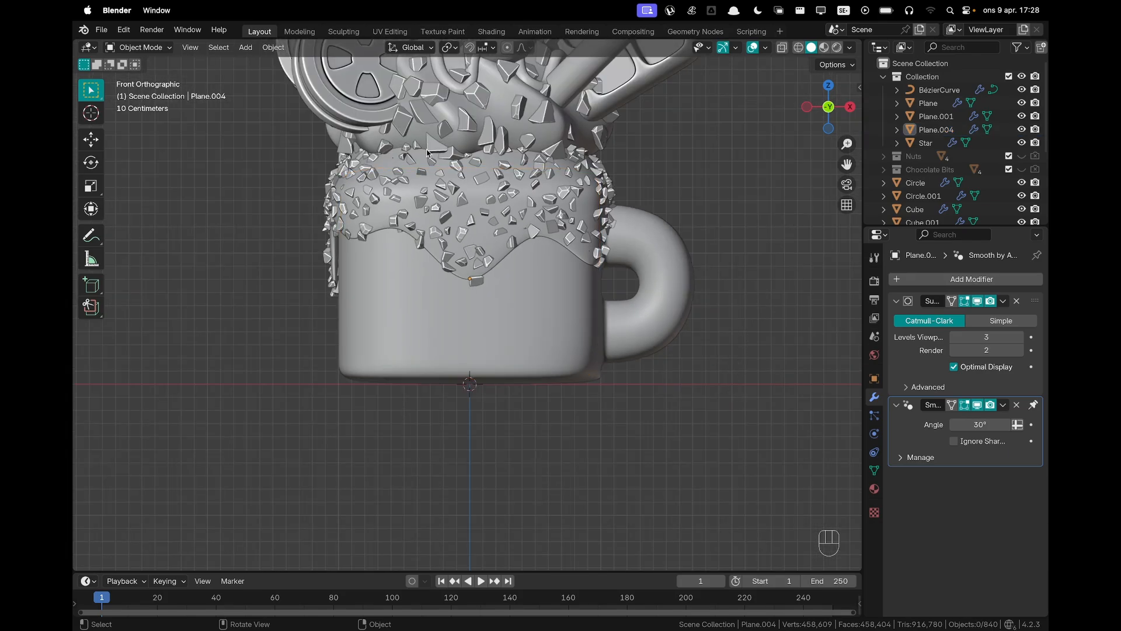
In the Shading workspace, select the block inside the mug and open its material properties
click(488, 31)
click(244, 364)
click(244, 364)
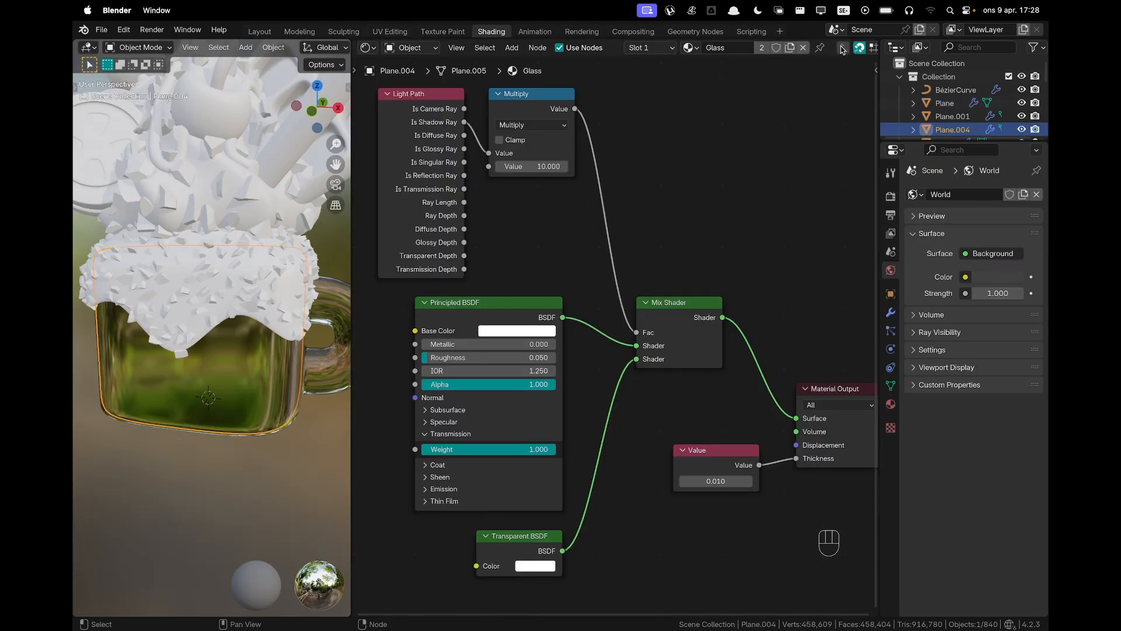
scroll(723, 238, down, 2)
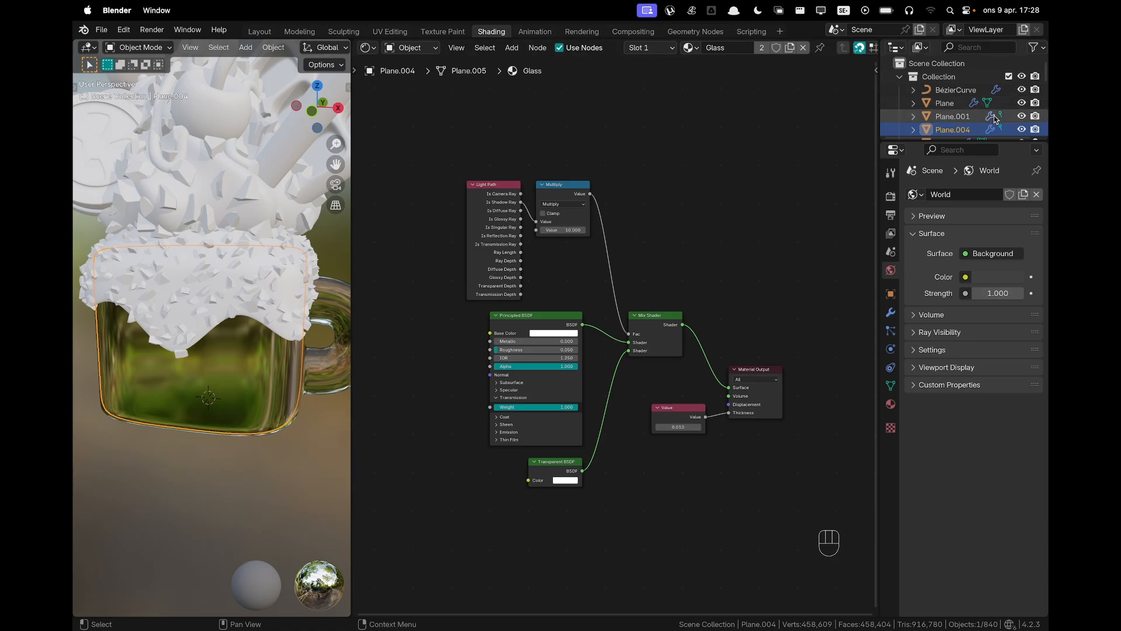
click(891, 404)
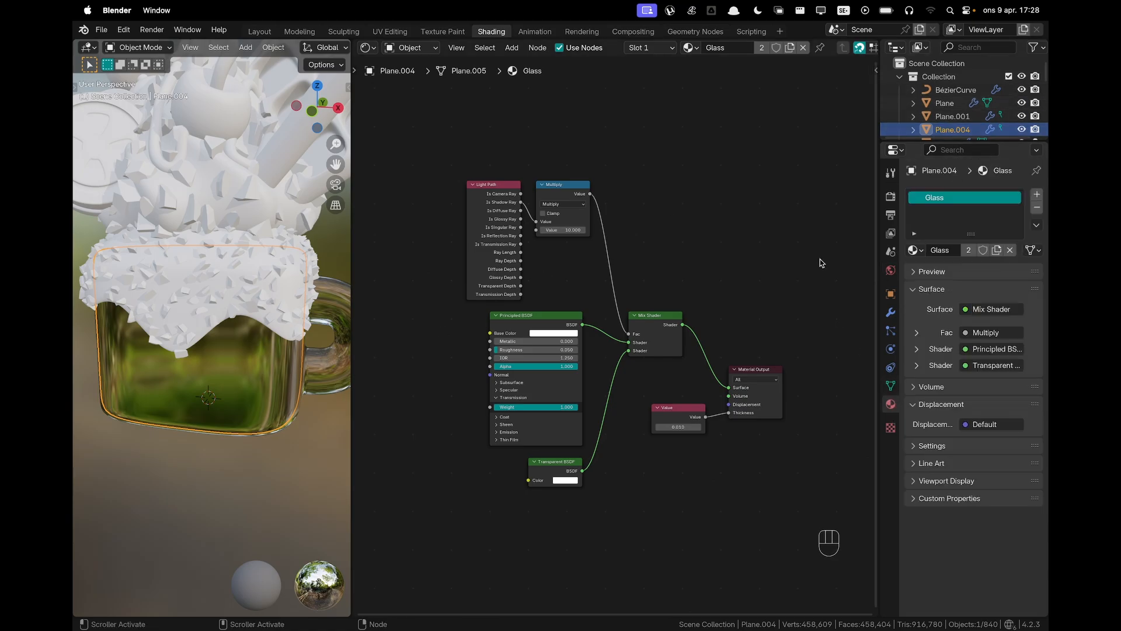
Remove the Glass material slot from the liquid block and create a new material named Shake
click(1036, 207)
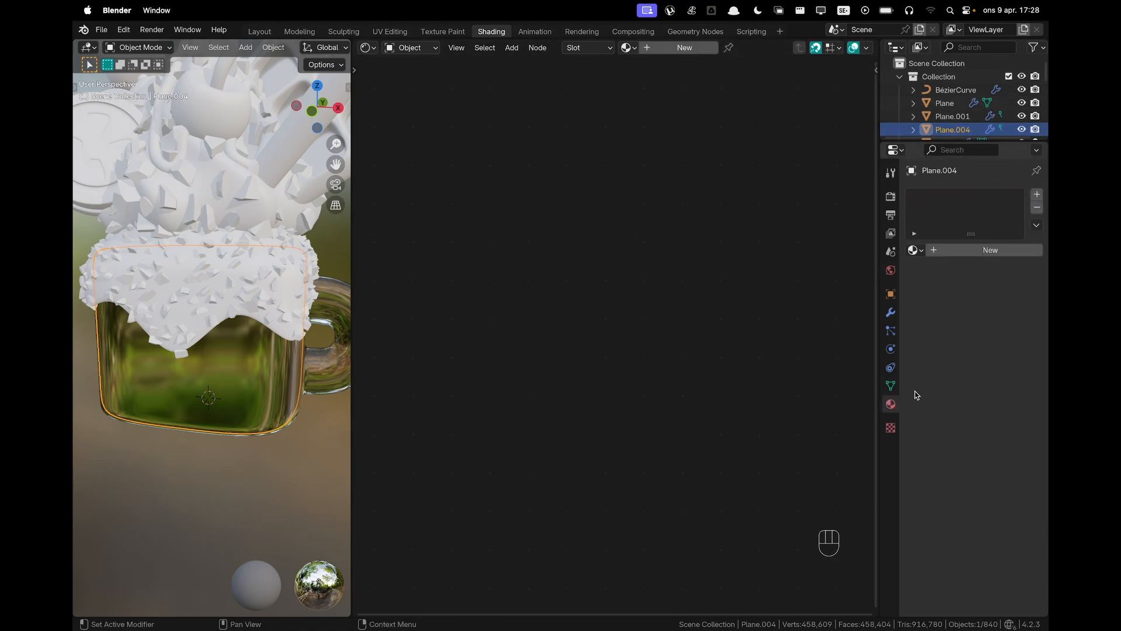
click(671, 49)
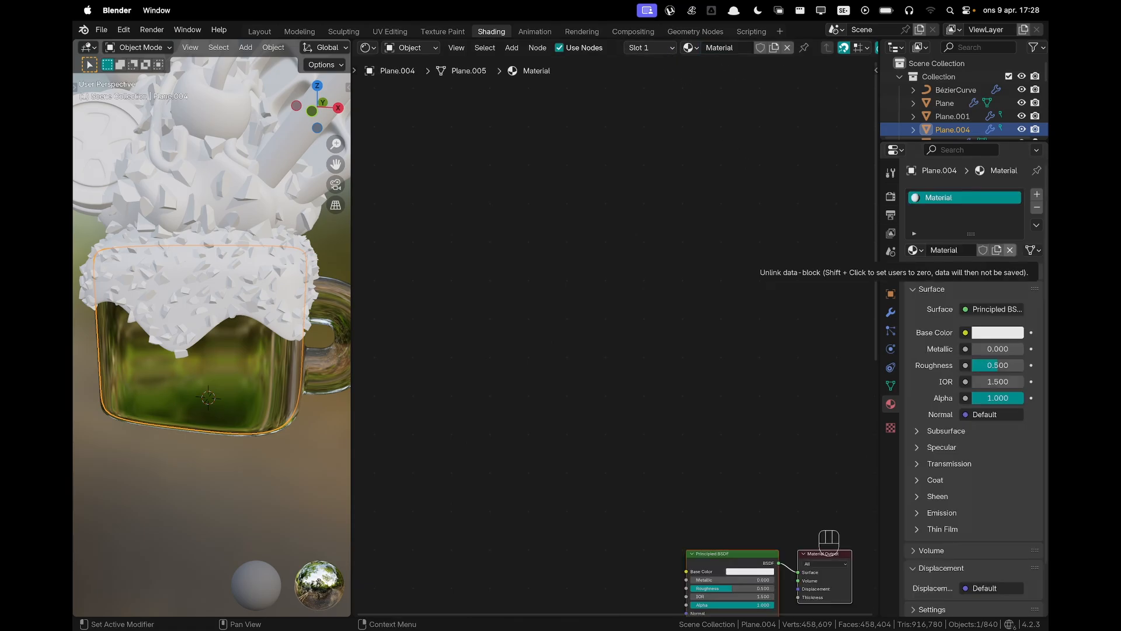
double_click(714, 48)
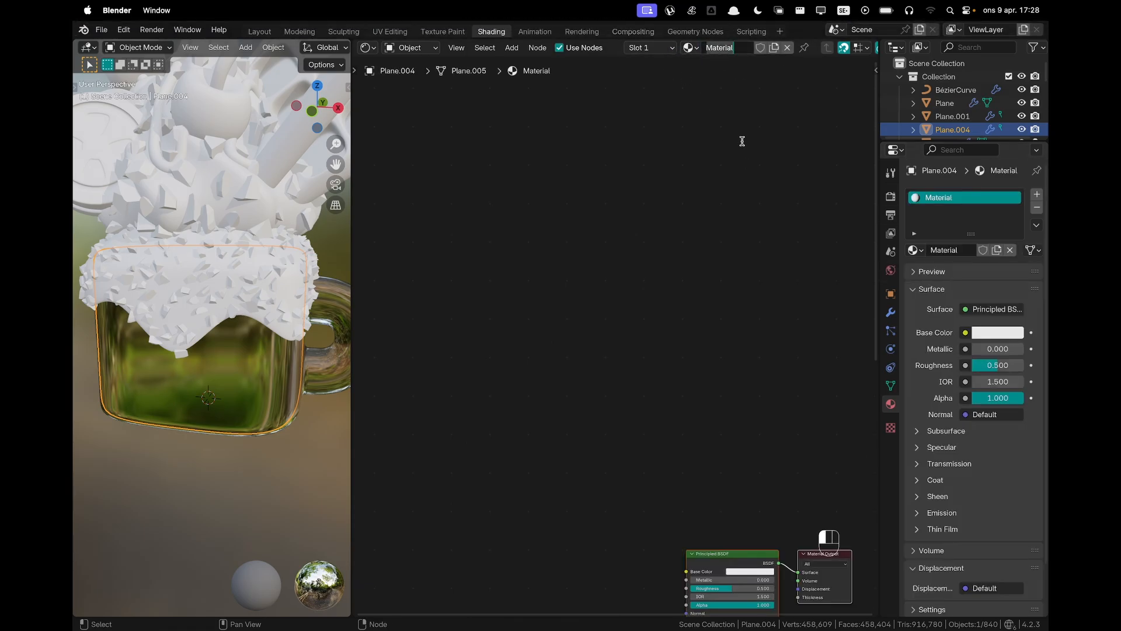
text(Shake)
key(Return)
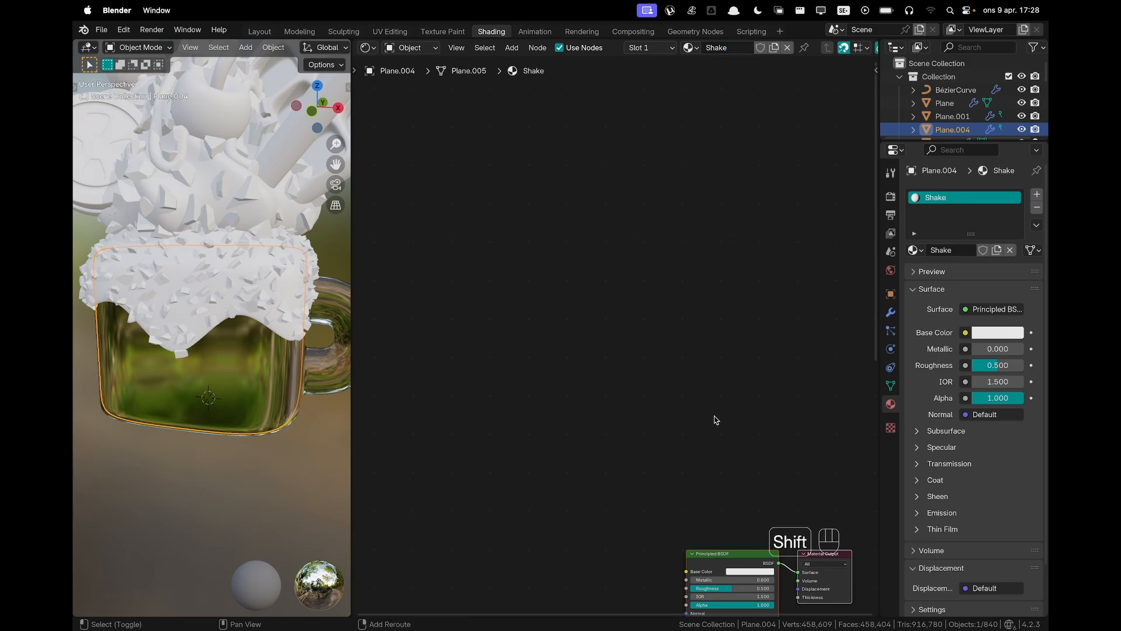
Add a Noise Texture node to the Shake material, well ahead of the Principled BSDF
shift+middle_drag(716, 418, 623, 211)
scroll(682, 330, up, 3)
shift+middle_drag(686, 333, 611, 179)
shift+middle_drag(486, 200, 573, 189)
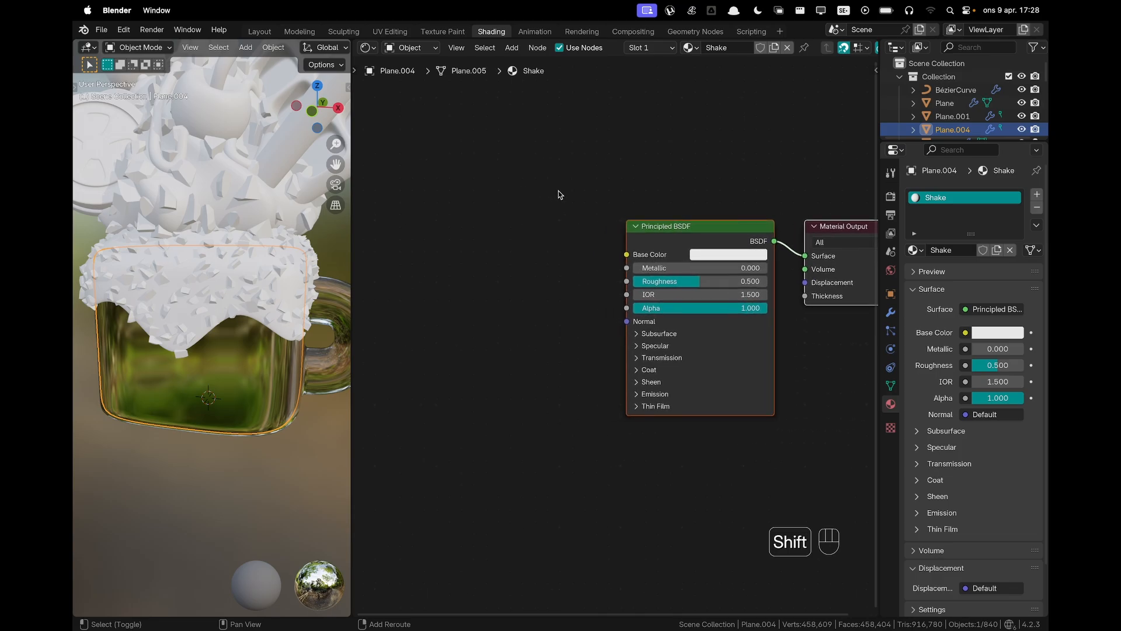
shift+middle_drag(561, 358, 619, 349)
scroll(617, 346, down, 1)
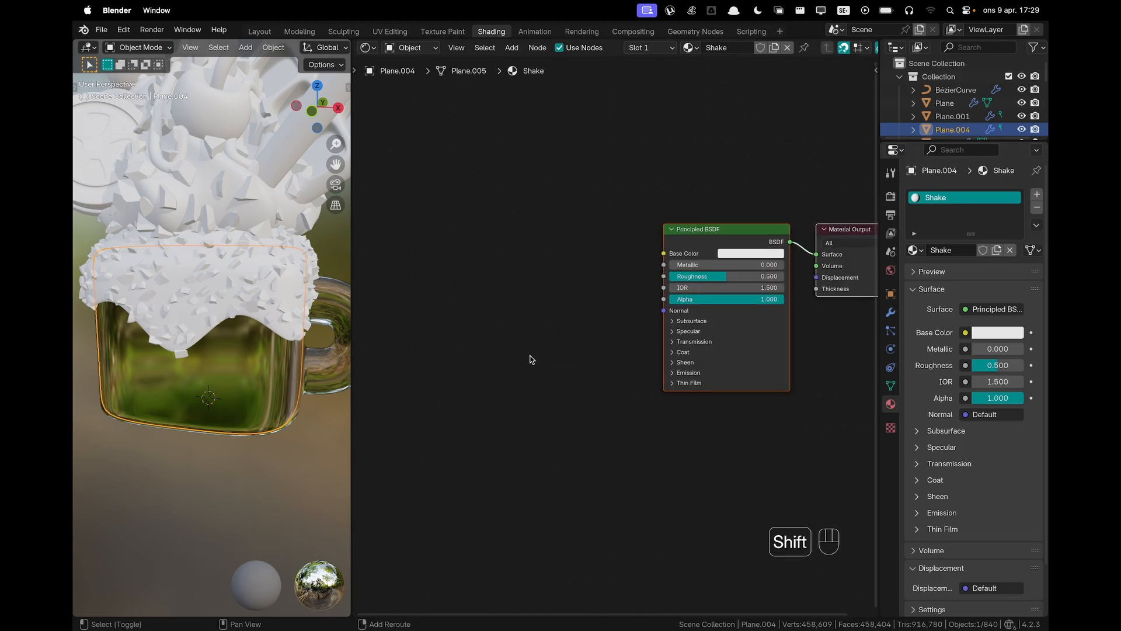
shift+middle_drag(535, 354, 633, 337)
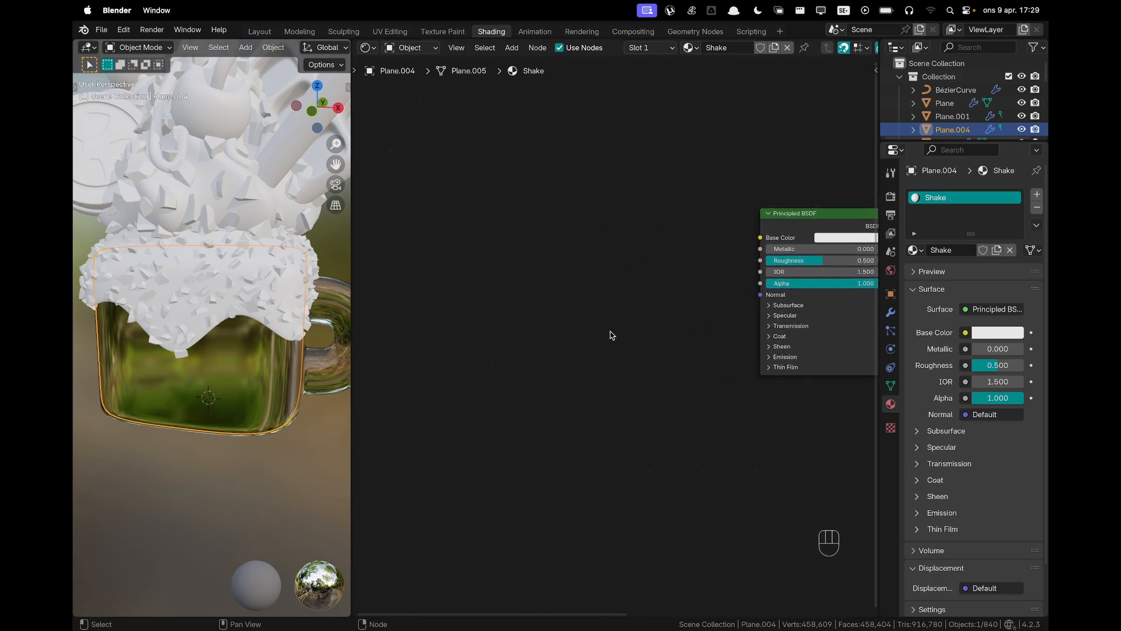
key(shift+a)
text(noi)
key(Return)
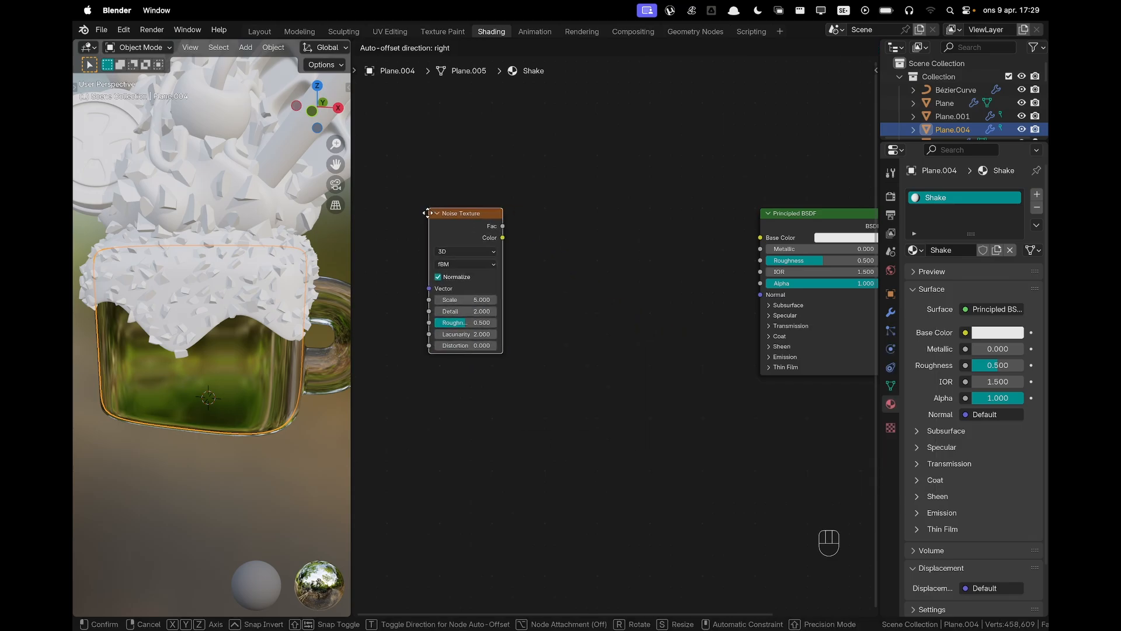
click(428, 213)
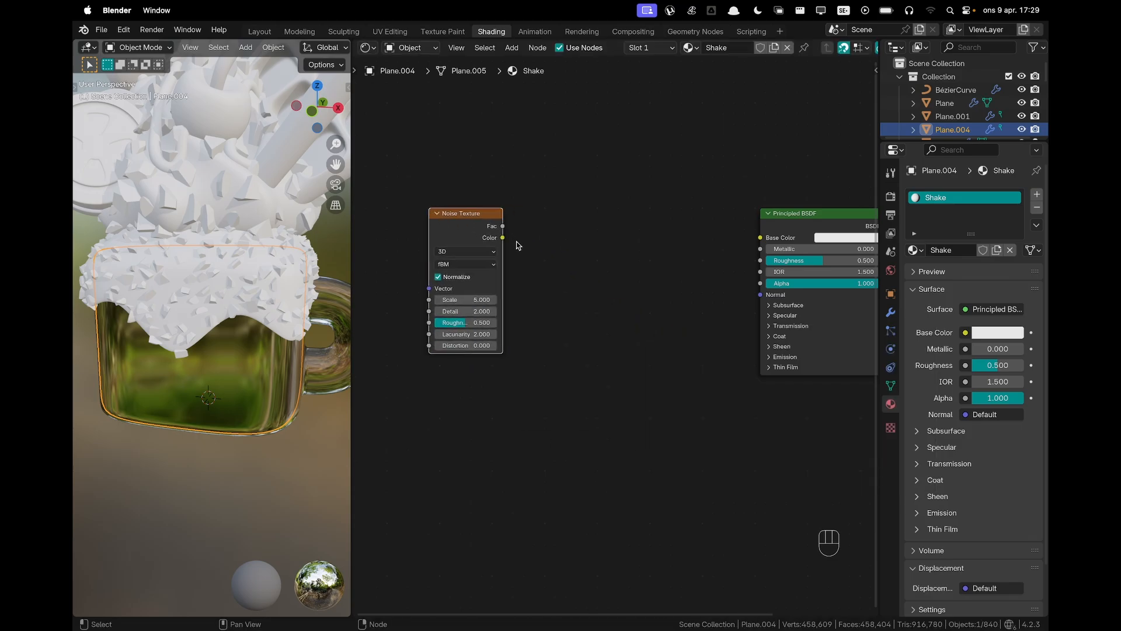
Add a Wave Texture node beside the Noise Texture and link the noise Fac output to its Vector input
key(shift+a)
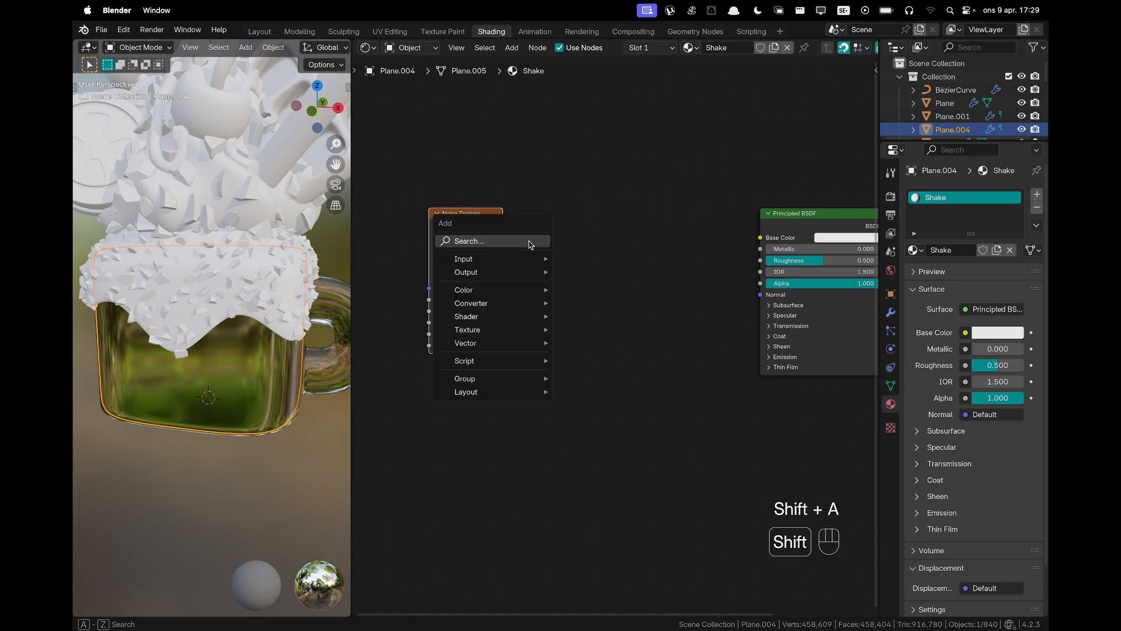
text(wave tex)
key(Return)
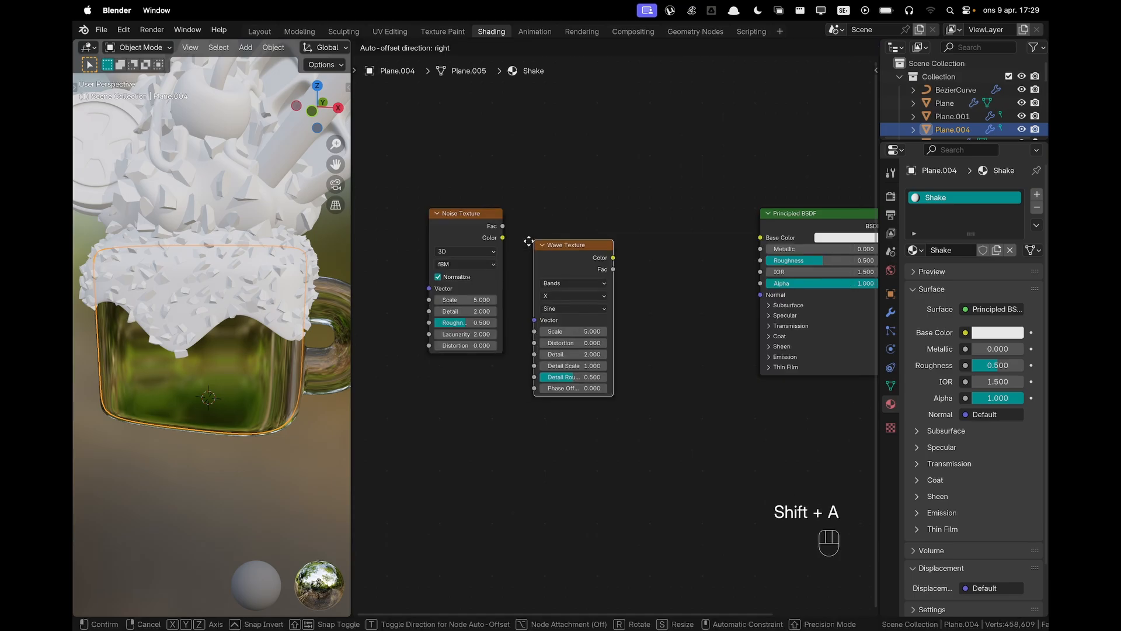
click(523, 210)
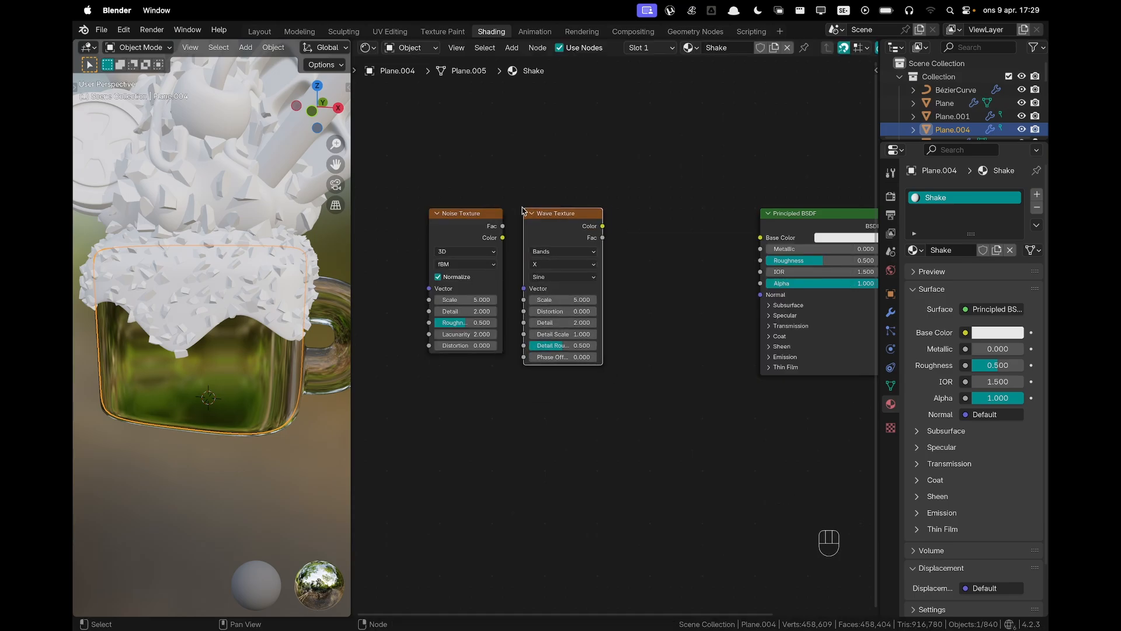
drag(503, 226, 533, 302)
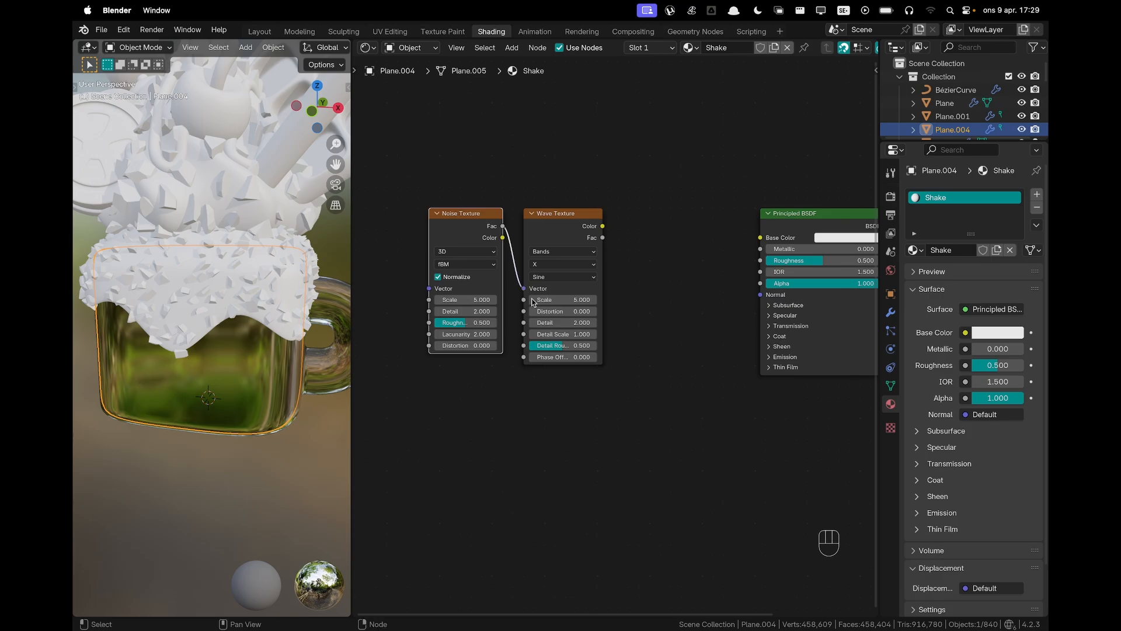
Add a Color Ramp fed by the Wave Texture's Color and link its Color output to the Principled BSDF's Base Color
click(604, 239)
drag(603, 226, 666, 304)
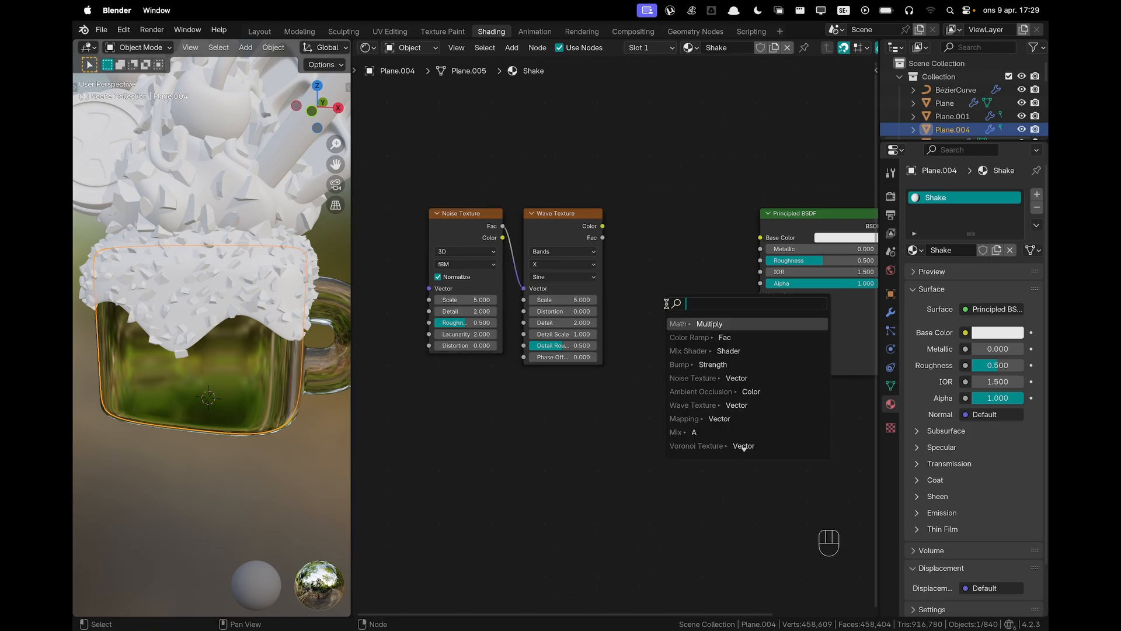
text(ramp)
key(Return)
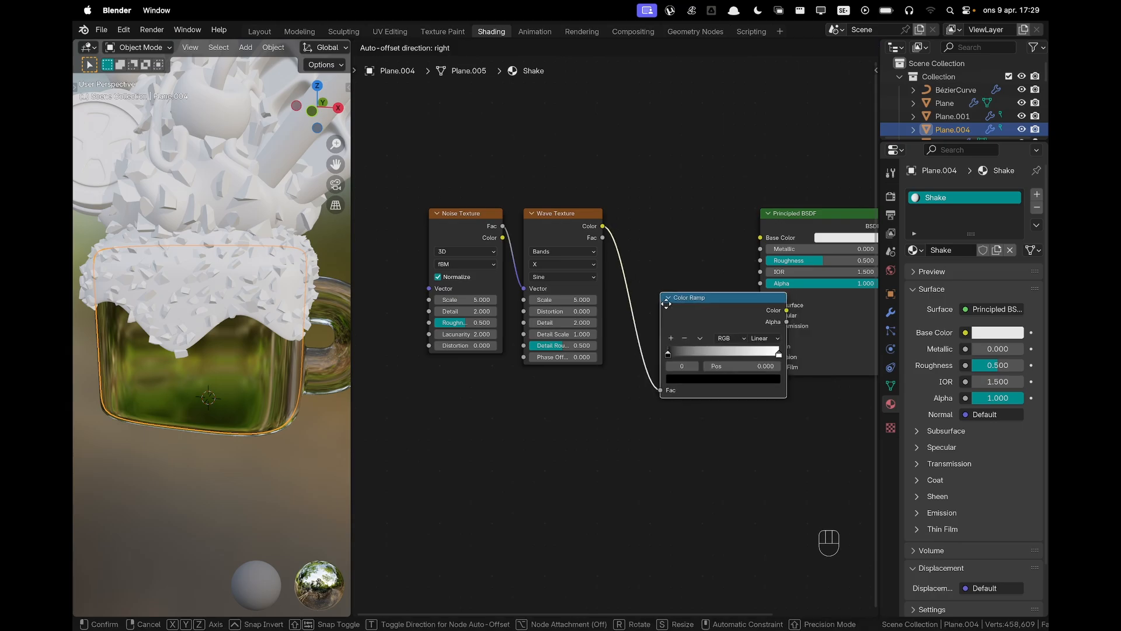
click(627, 223)
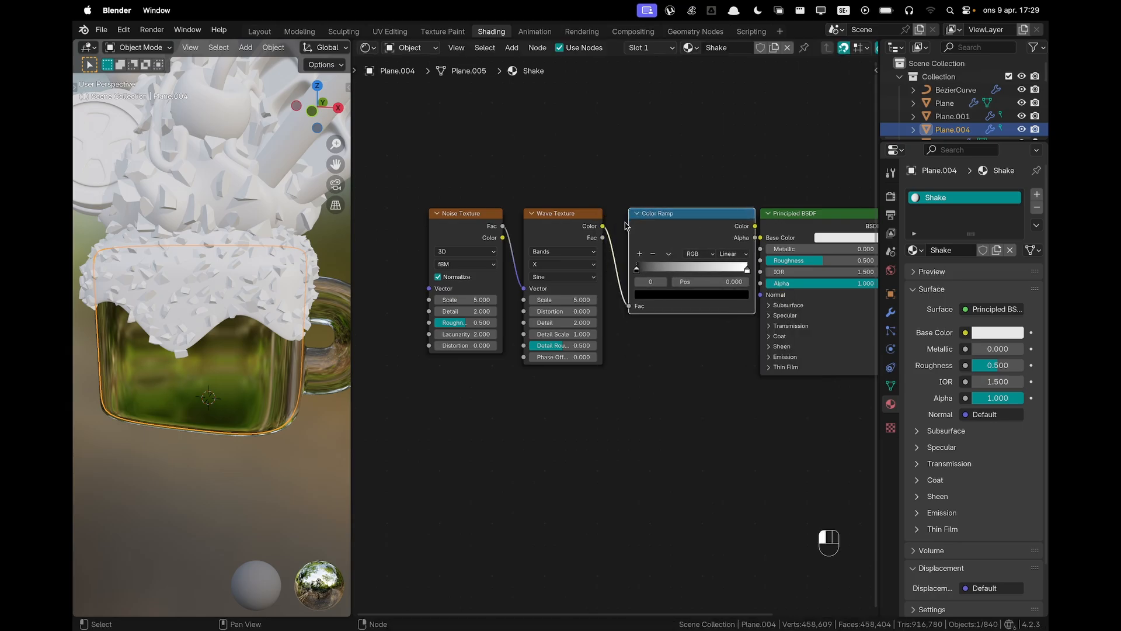
drag(672, 226, 760, 238)
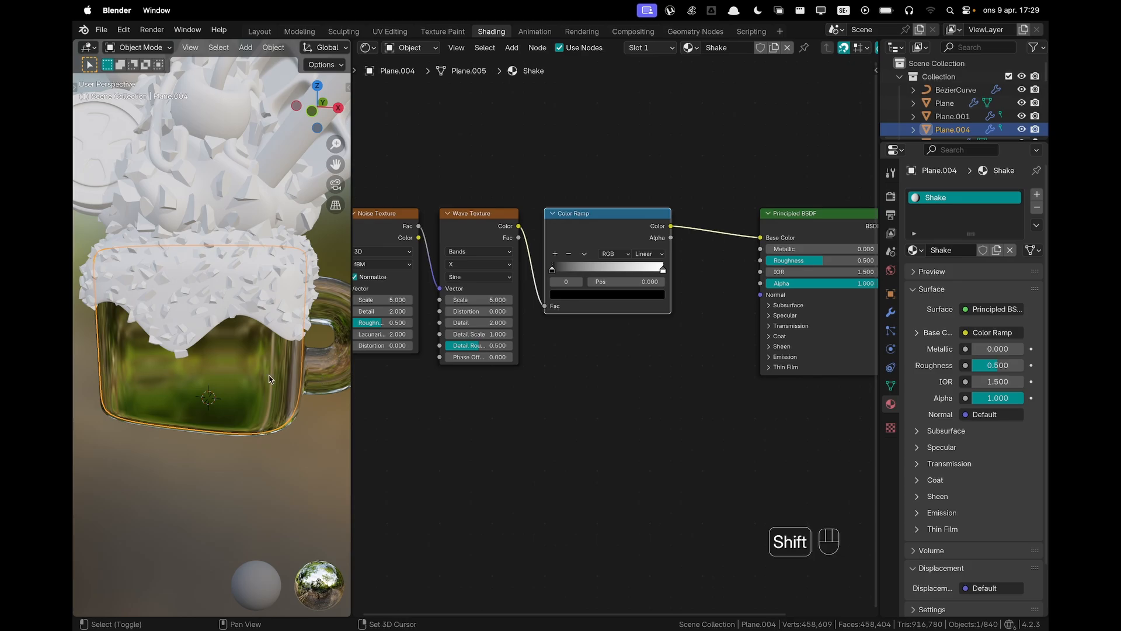
Hide every object except the liquid block so its pattern can be inspected up close
key(shift+h)
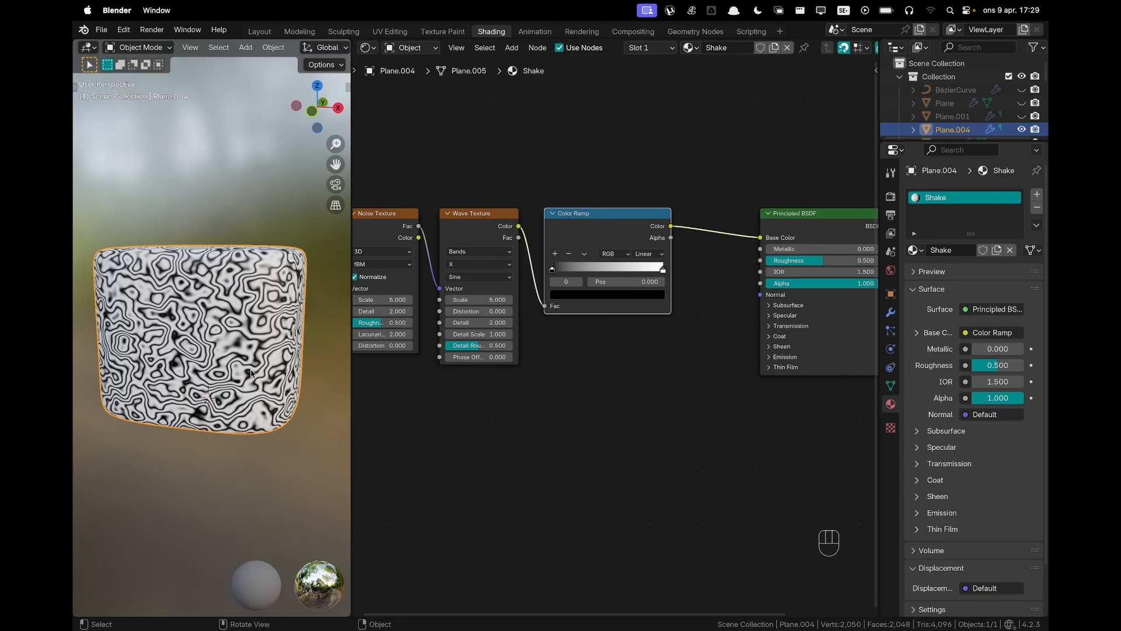
shift+middle_drag(461, 335, 558, 336)
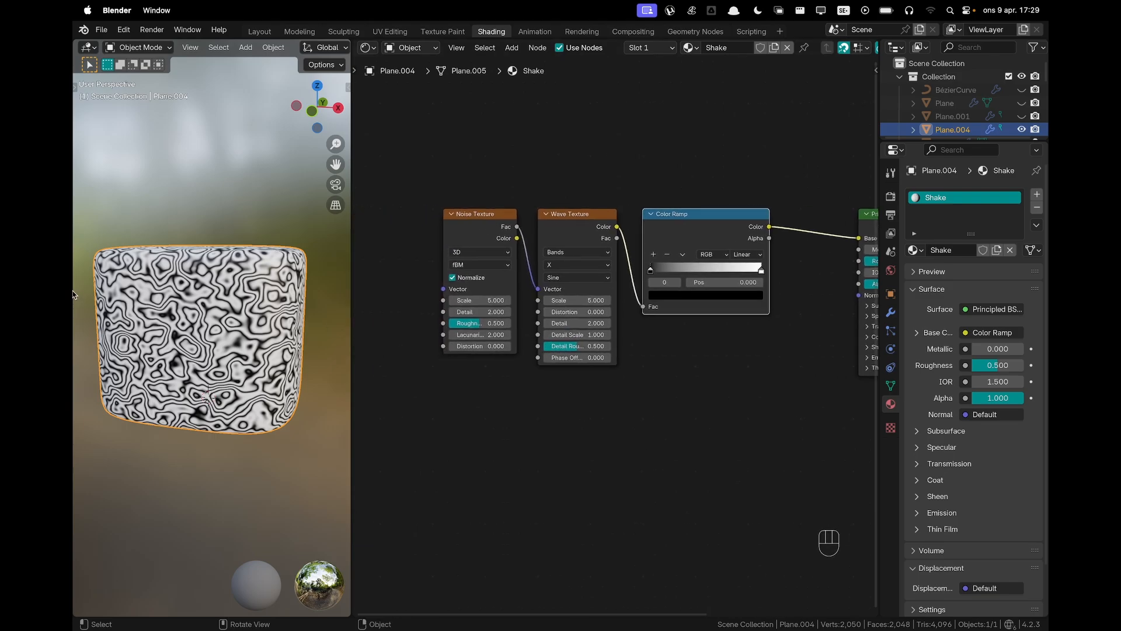
scroll(165, 333, up, 3)
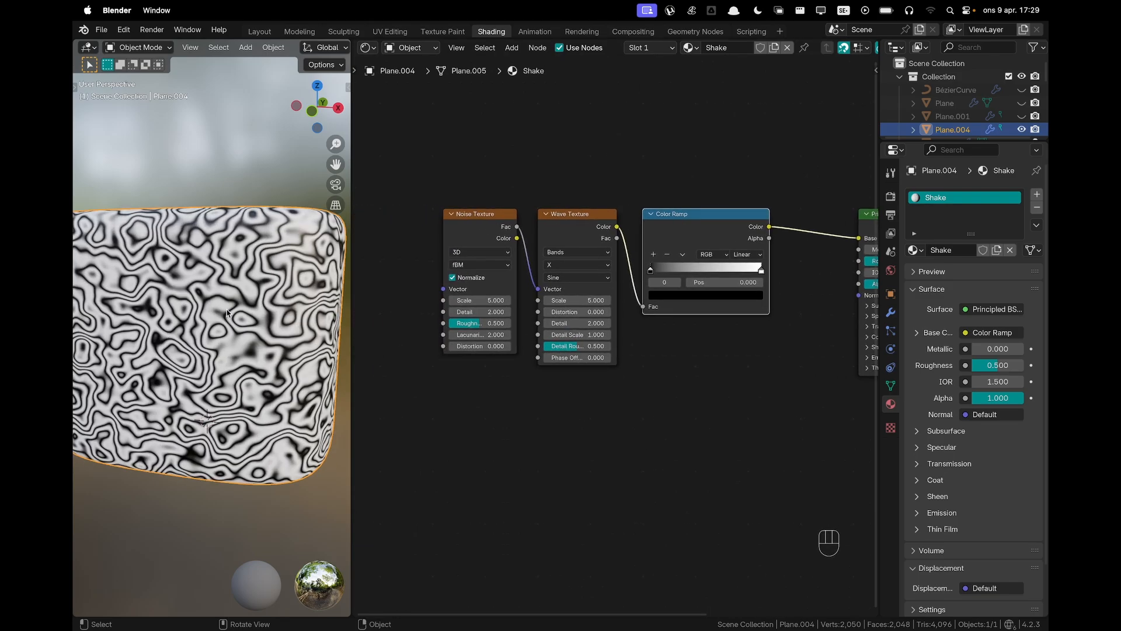
scroll(582, 318, up, 1)
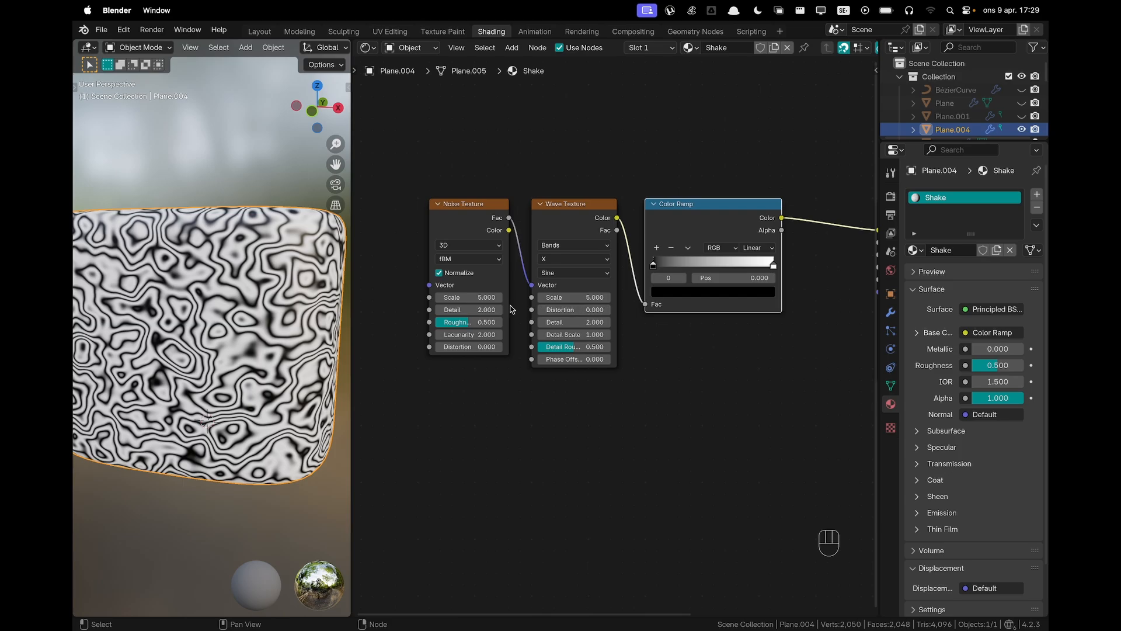
Set the Noise Texture's Scale to 0.8 and its Detail to 3
shift+drag(477, 297, 244, 297)
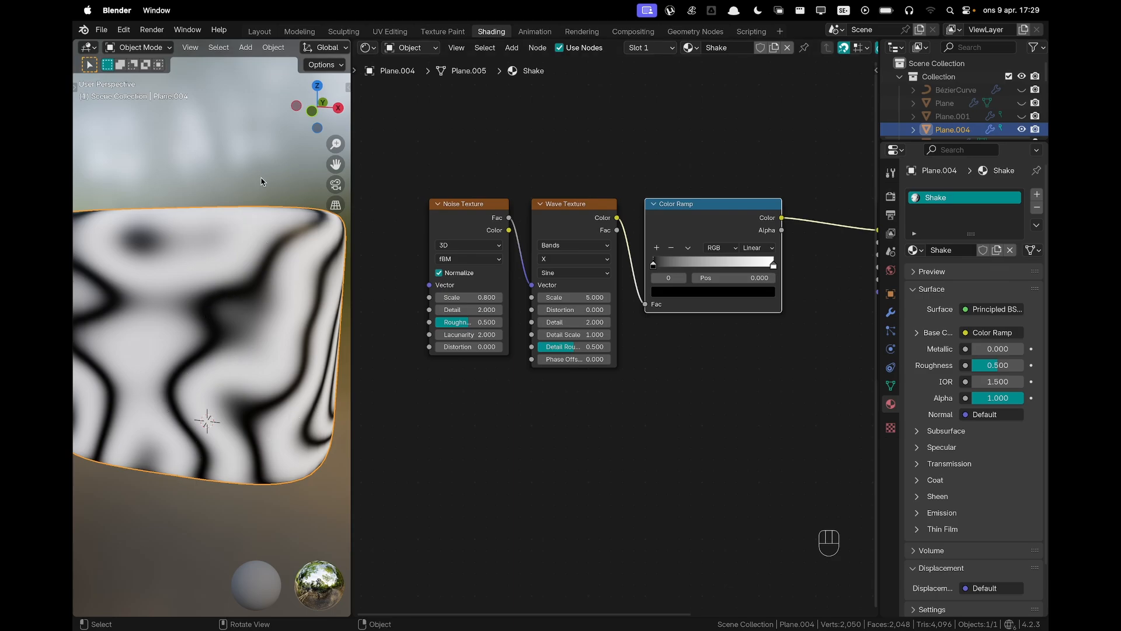
double_click(467, 310)
text(3)
key(Tab)
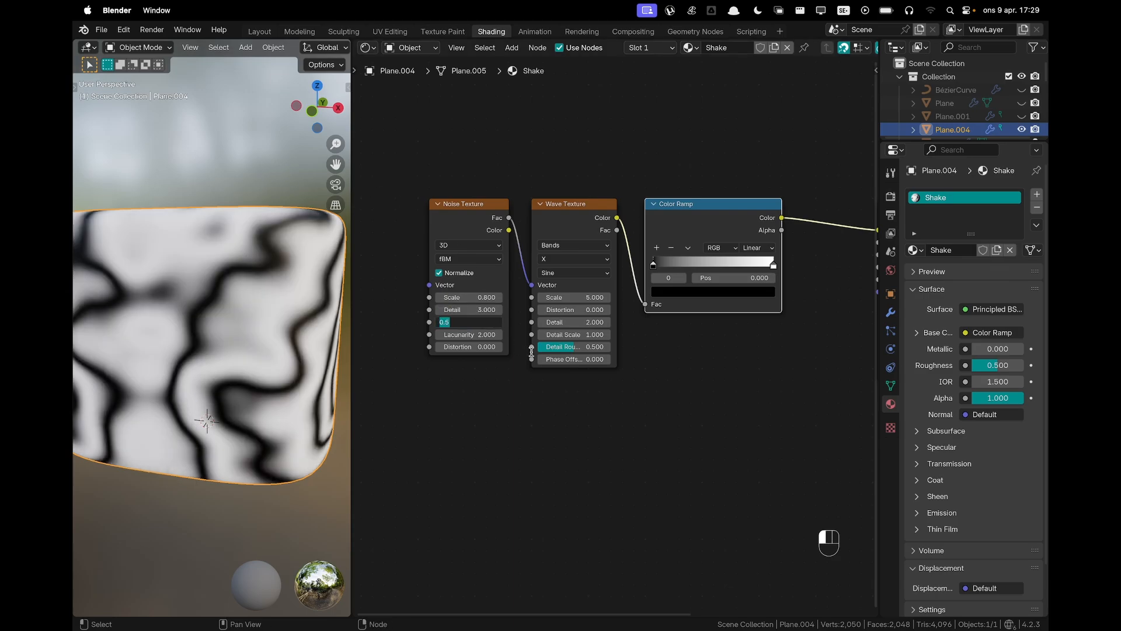
click(205, 335)
scroll(205, 336, down, 2)
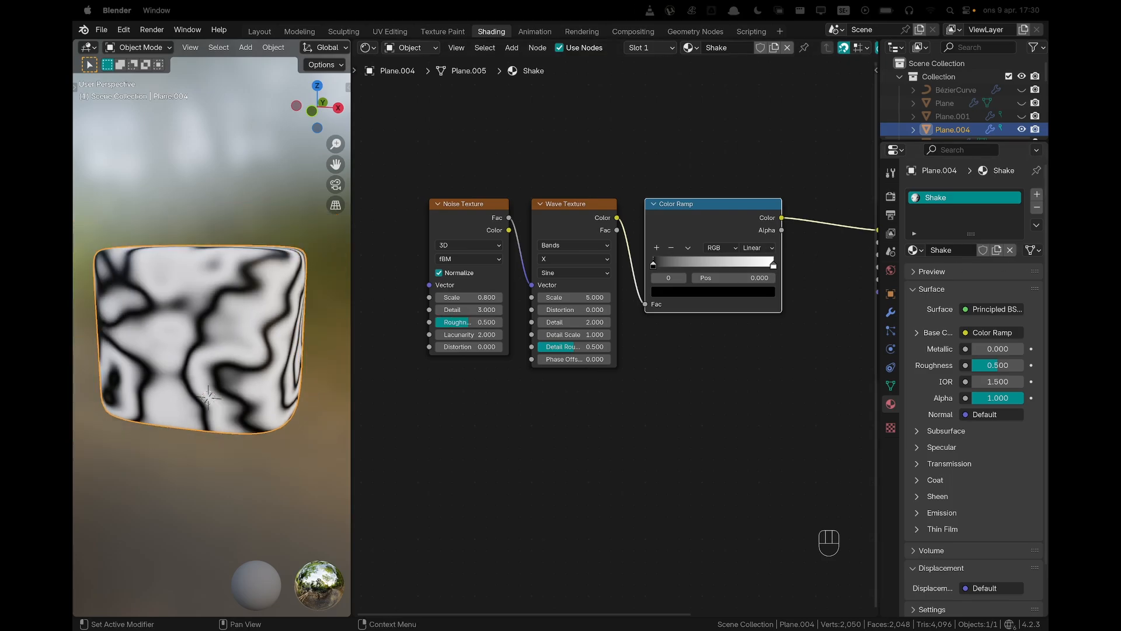
Set the Color Ramp's black stop to dark brown, hex 5D1F06, and its position to 0.49
scroll(724, 263, up, 2)
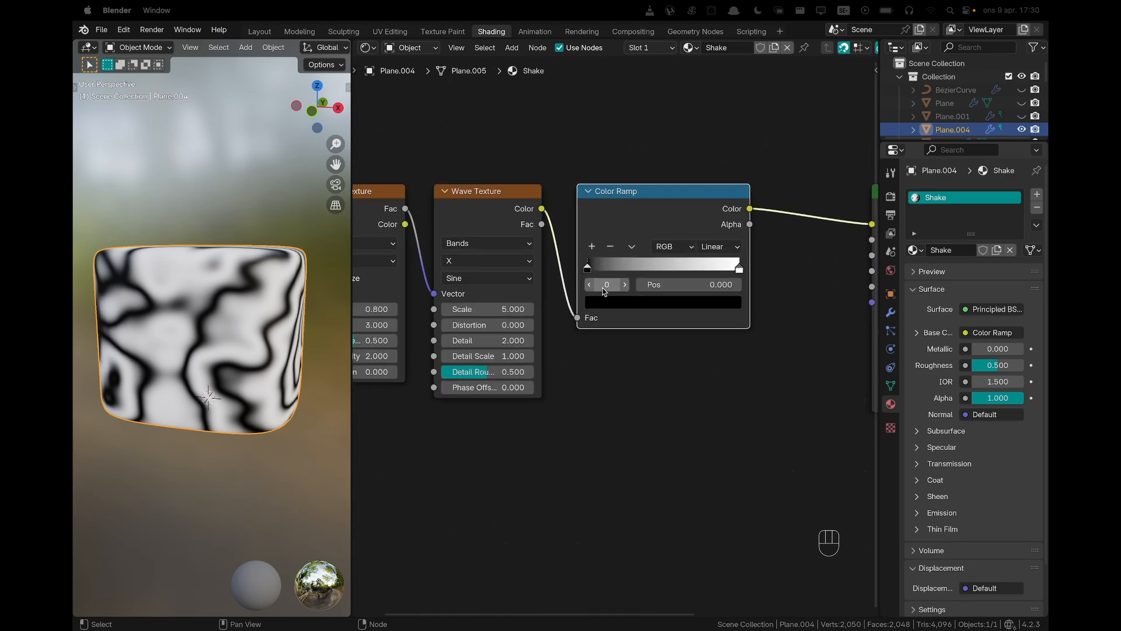
click(620, 305)
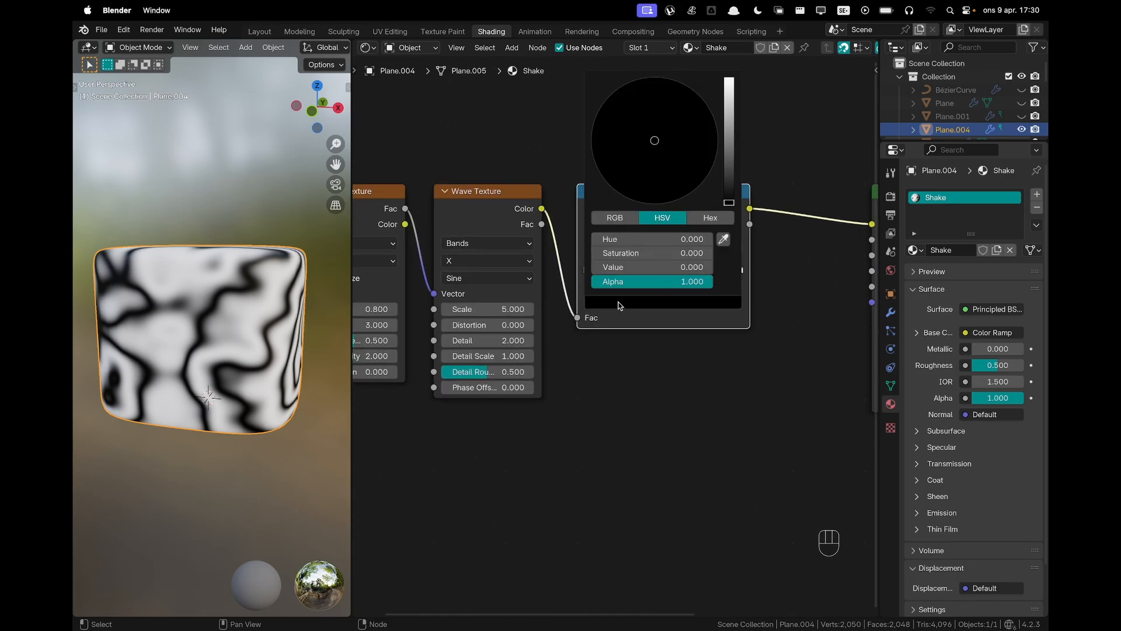
click(710, 218)
click(651, 239)
text(5D1F06)
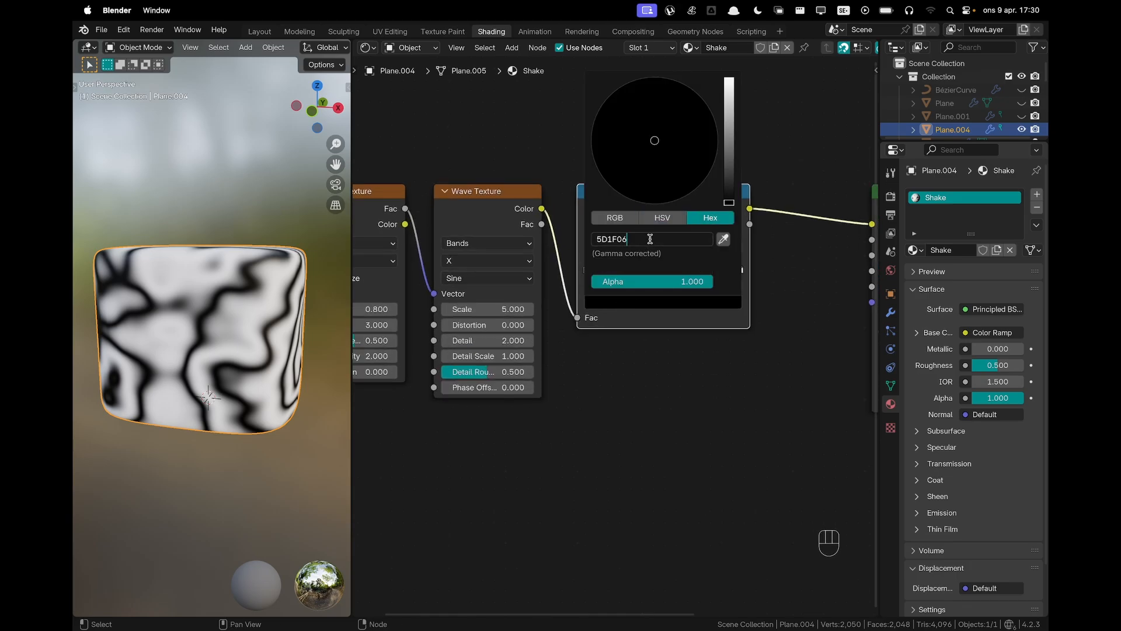
key(Return)
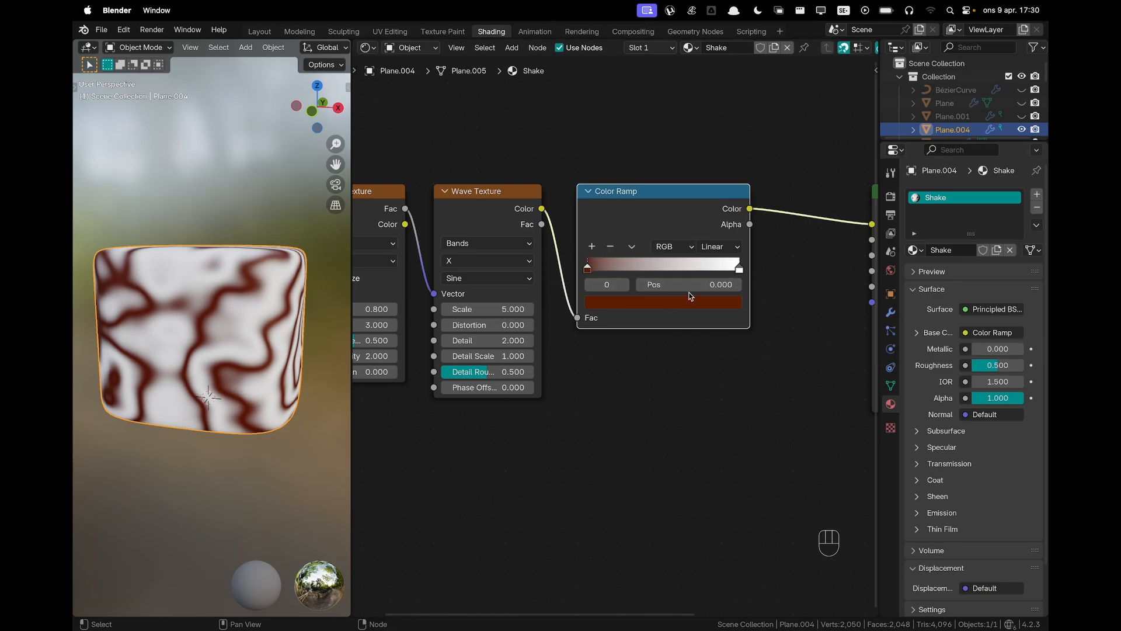
click(689, 307)
click(703, 286)
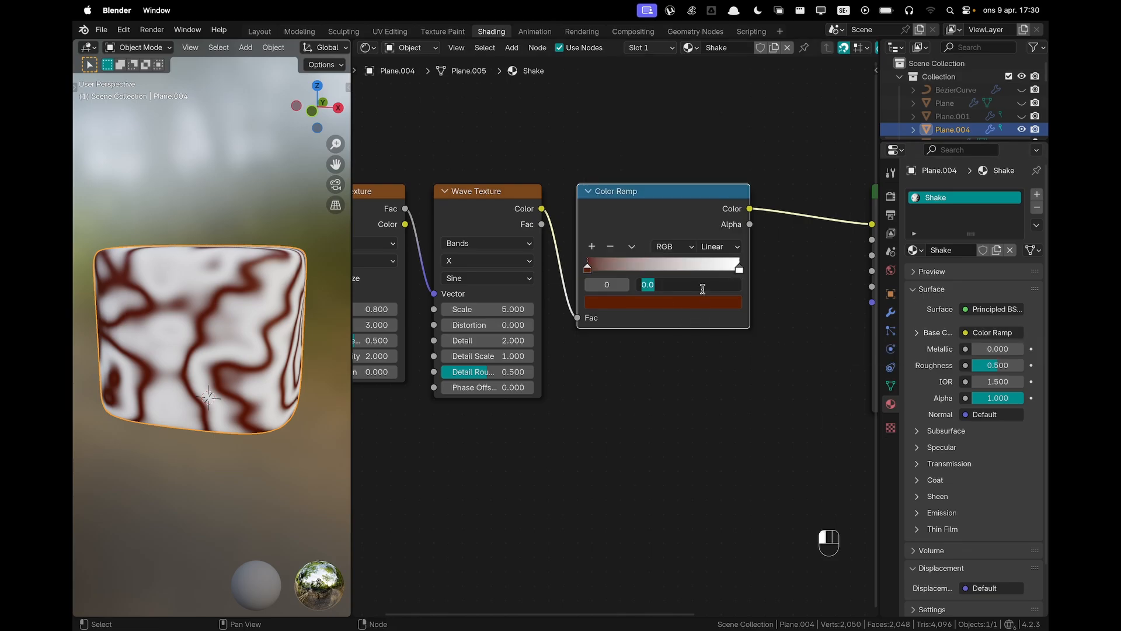
text(0.49)
key(Return)
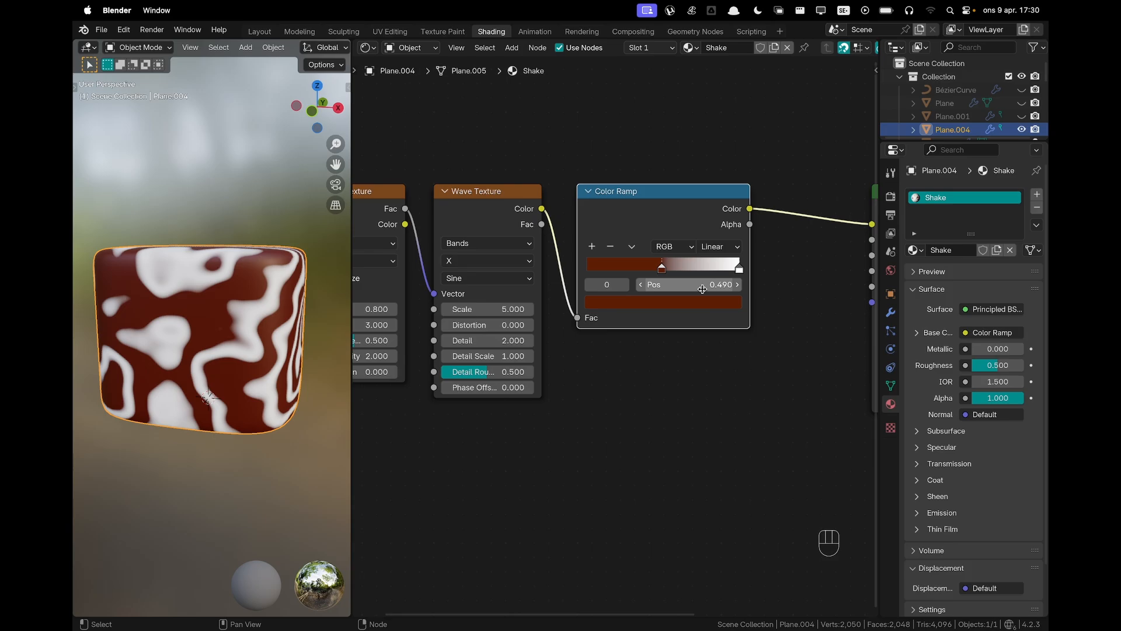
Set the Color Ramp's white stop to light orange, hex FF8D66, and its position to 0.51
click(741, 270)
click(721, 304)
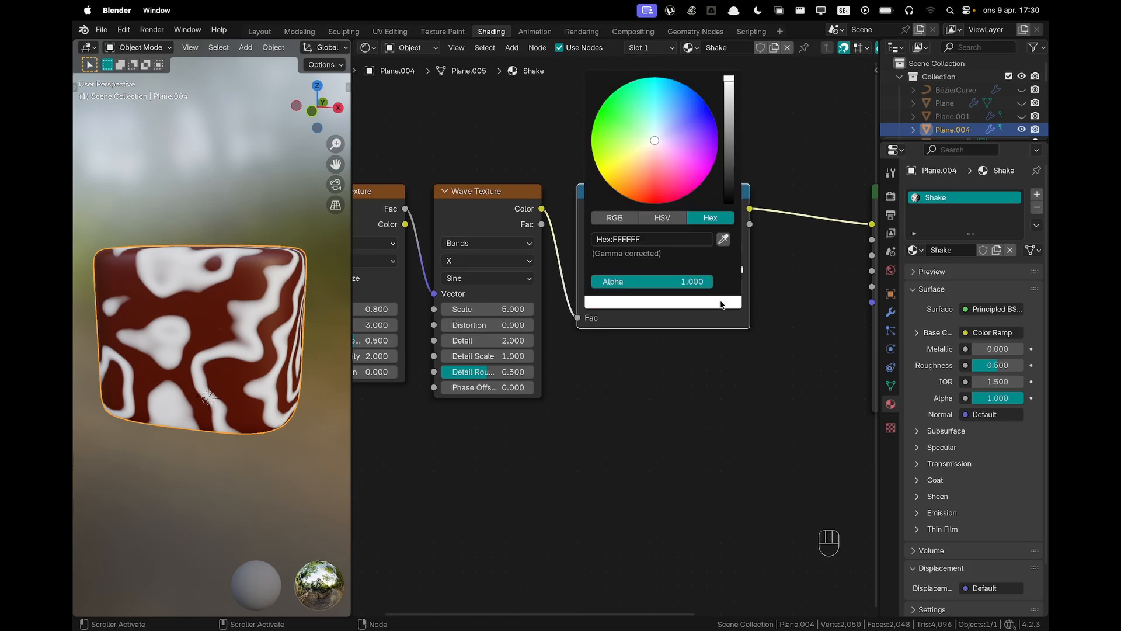
click(680, 239)
text(FF8D66)
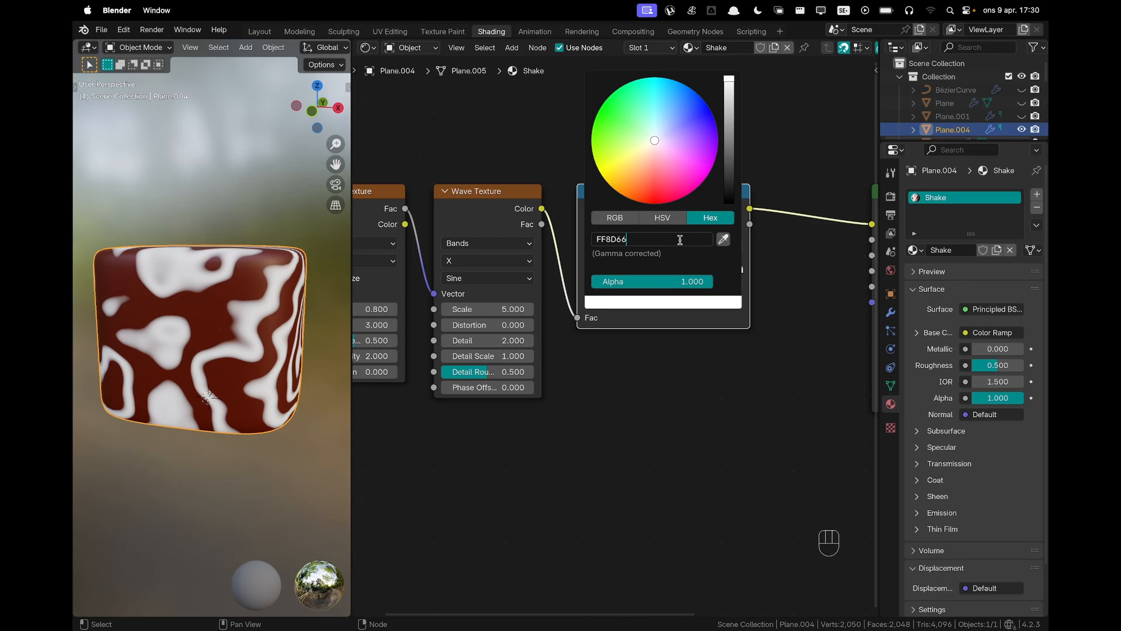
key(Return)
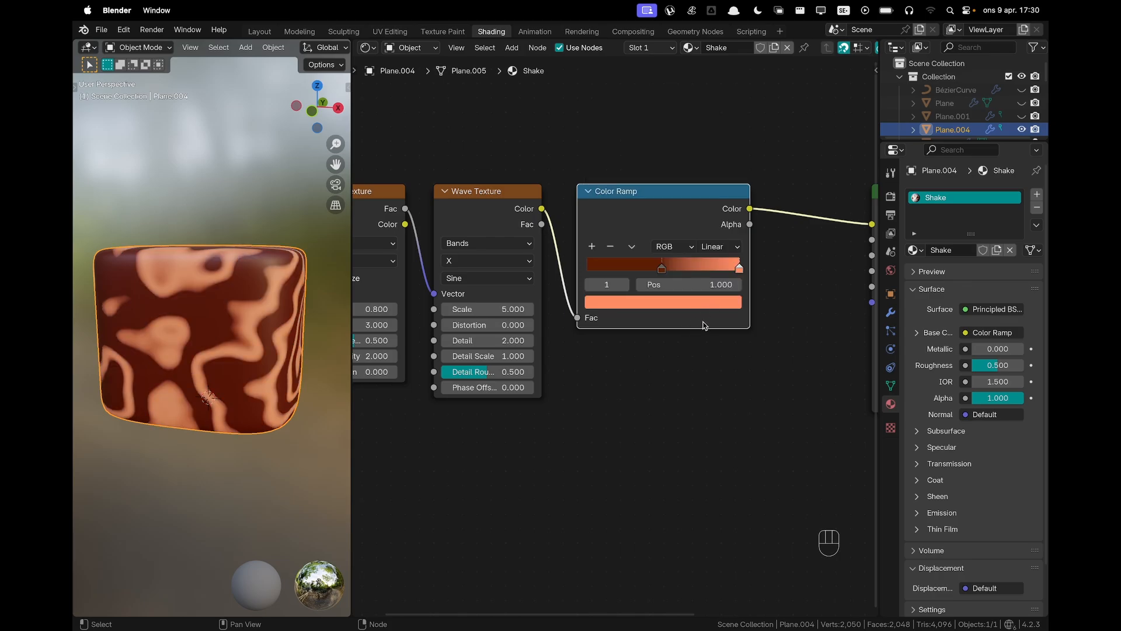
click(714, 286)
text(.)
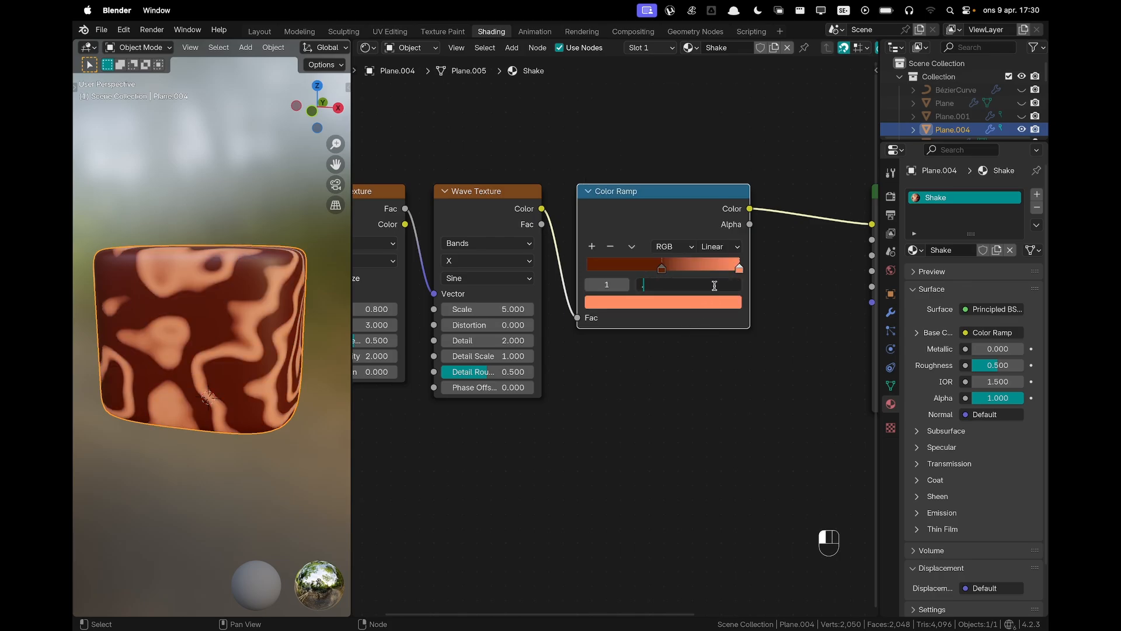
text(51)
key(Return)
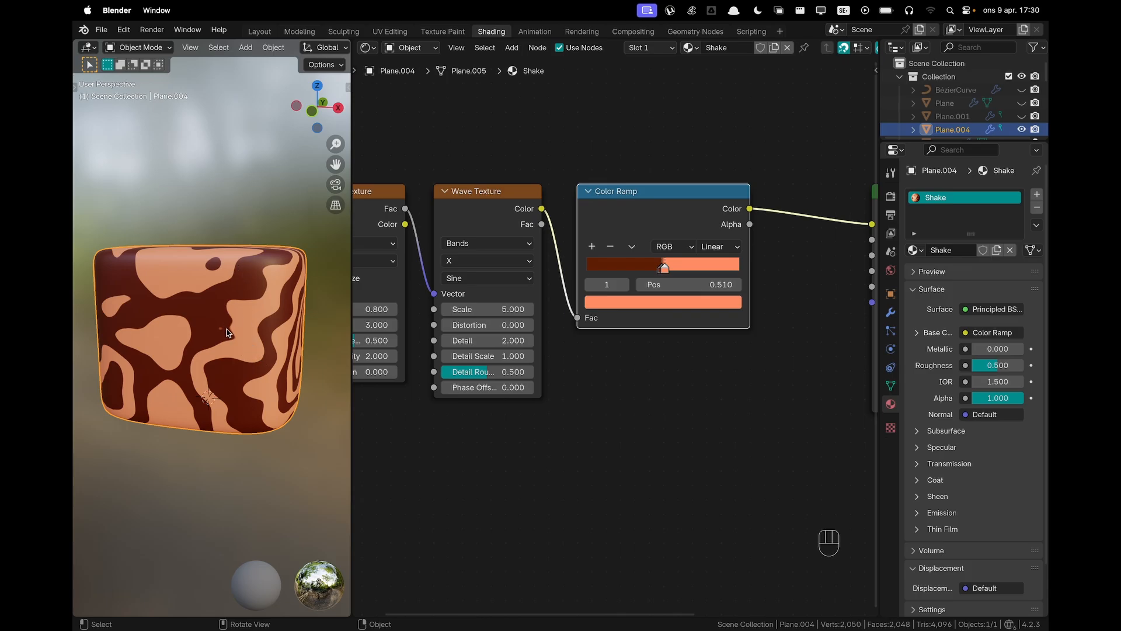
Move the Noise Texture, Wave Texture and Color Ramp nodes together closer to the Principled BSDF
scroll(624, 394, down, 1)
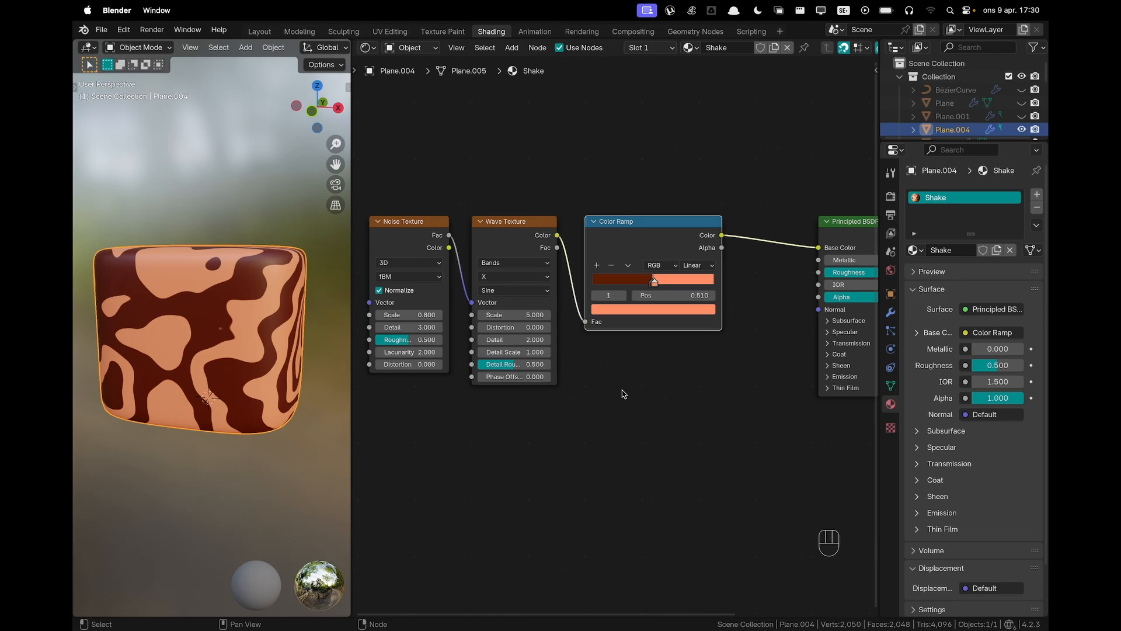
drag(371, 174, 646, 235)
key(g)
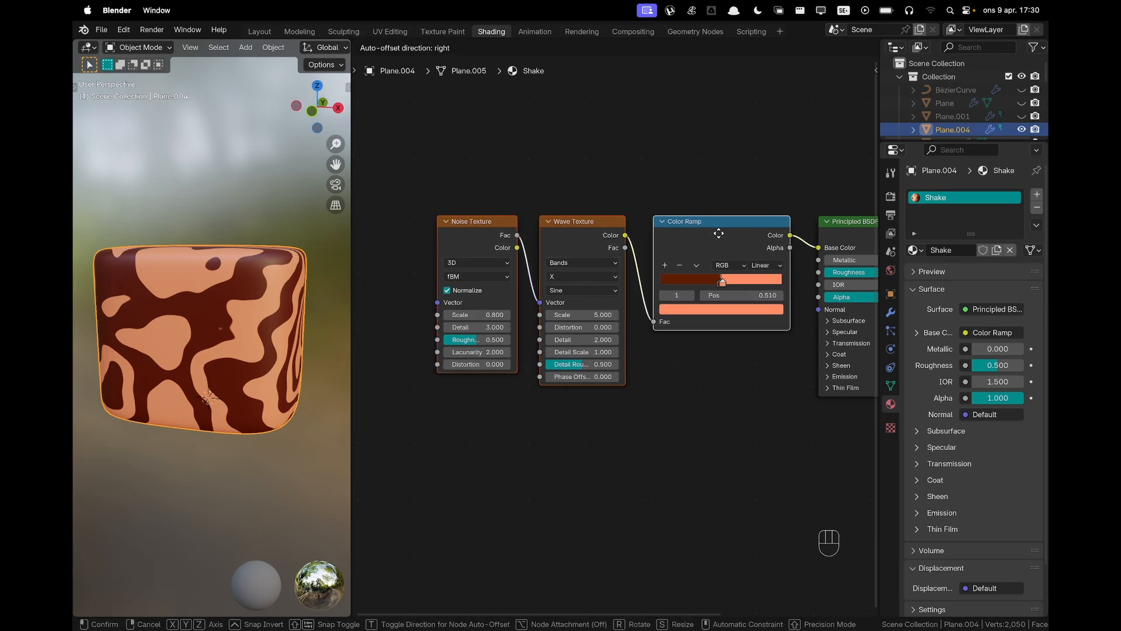
click(718, 233)
Set the Shake material's Roughness to 0 on the Principled BSDF and check the liquid block's gloss
shift+scroll(701, 393, right, 5)
scroll(658, 277, up, 2)
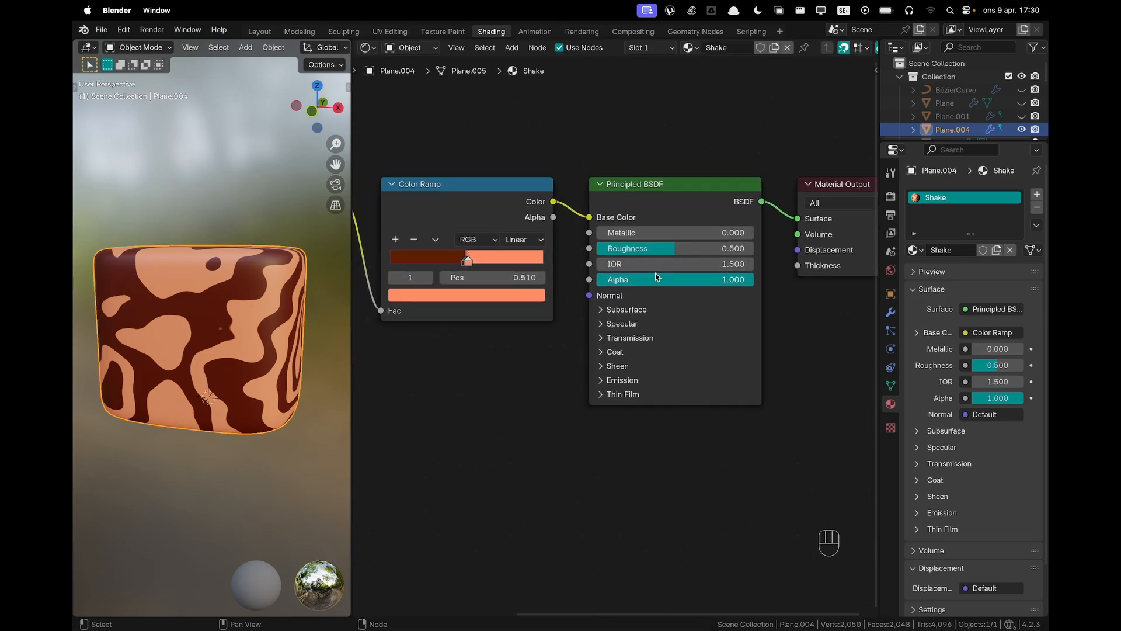
drag(664, 252, 578, 251)
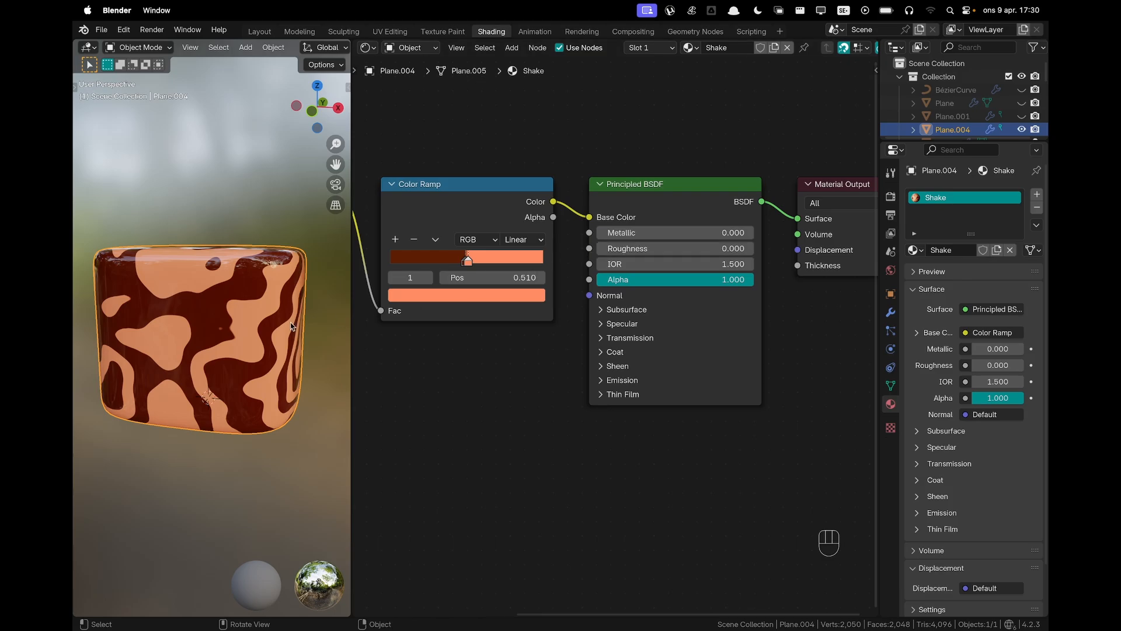
middle_drag(292, 326, 248, 374)
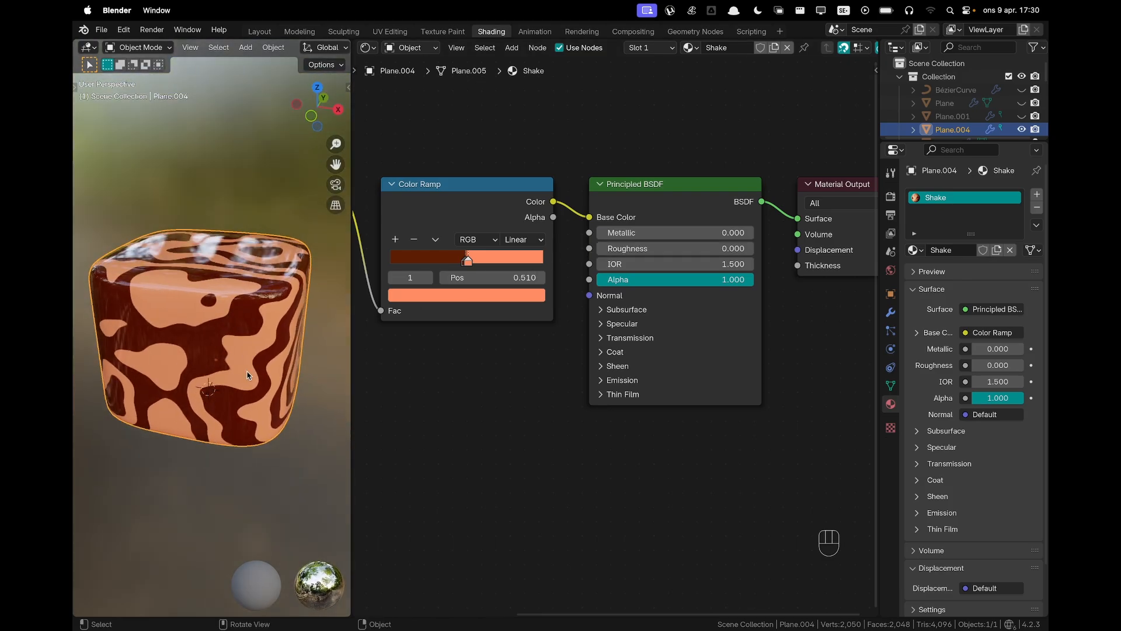
Unhide all the hidden objects and clear the selection
key(alt+h)
scroll(249, 375, down, 5)
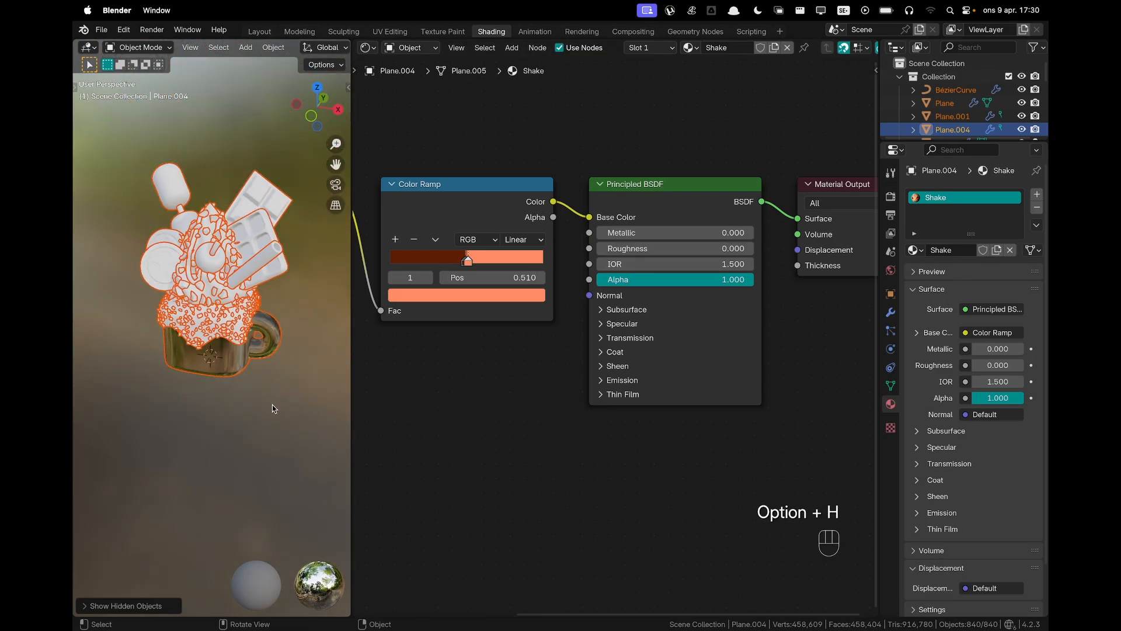
click(273, 407)
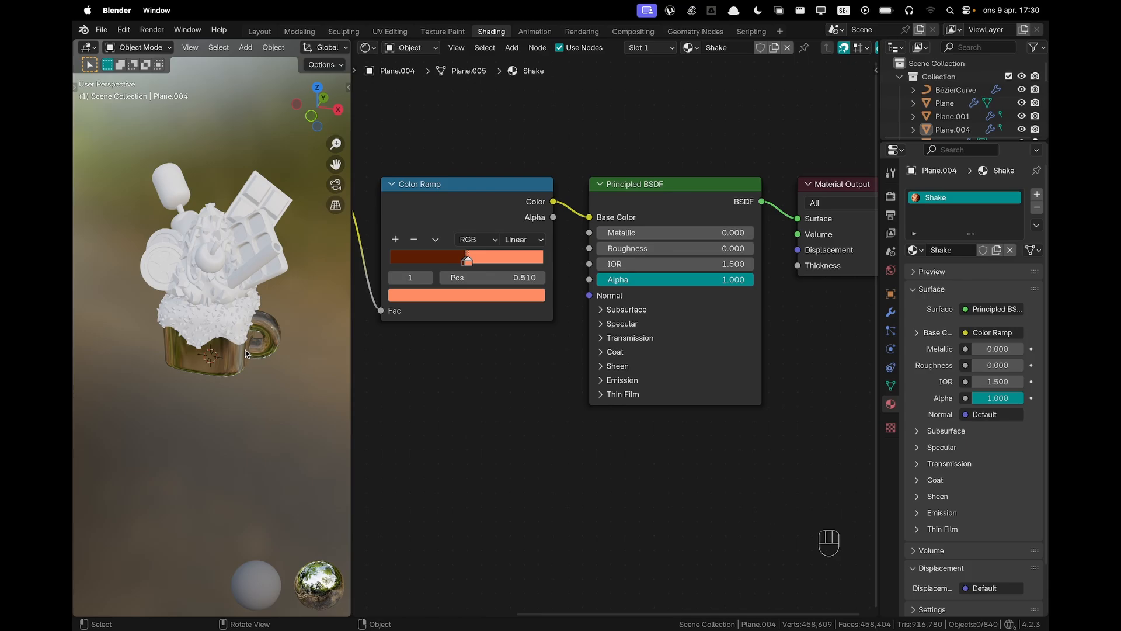
scroll(208, 336, up, 5)
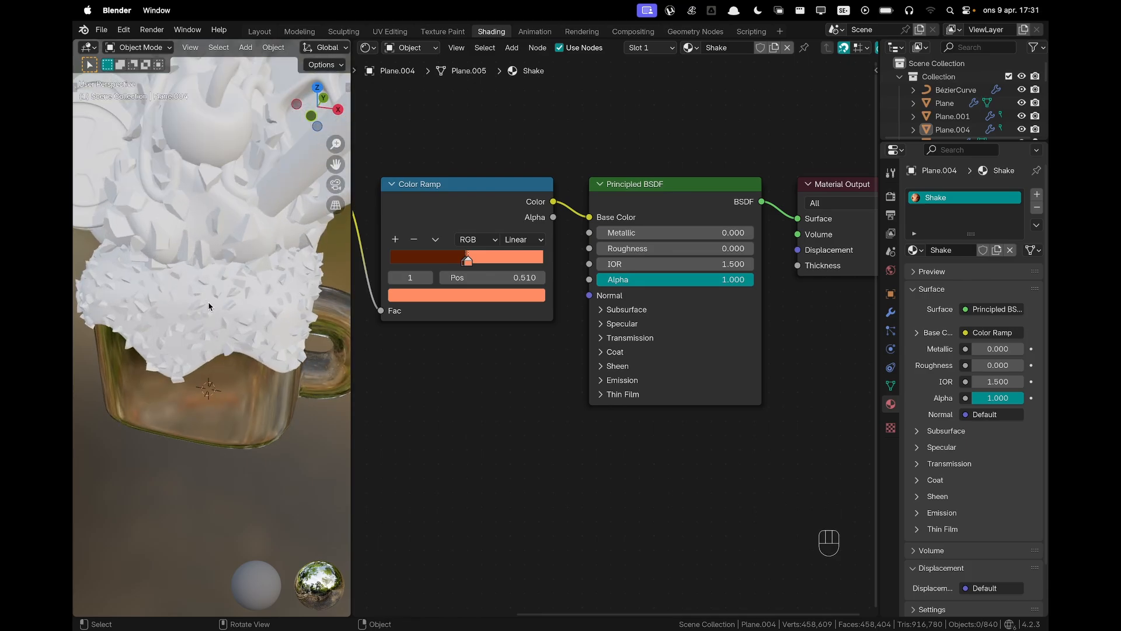
Select the drip around the mug's rim and give it a new material named Dripping Chocolate
click(222, 399)
scroll(222, 400, down, 2)
middle_drag(223, 386, 236, 377)
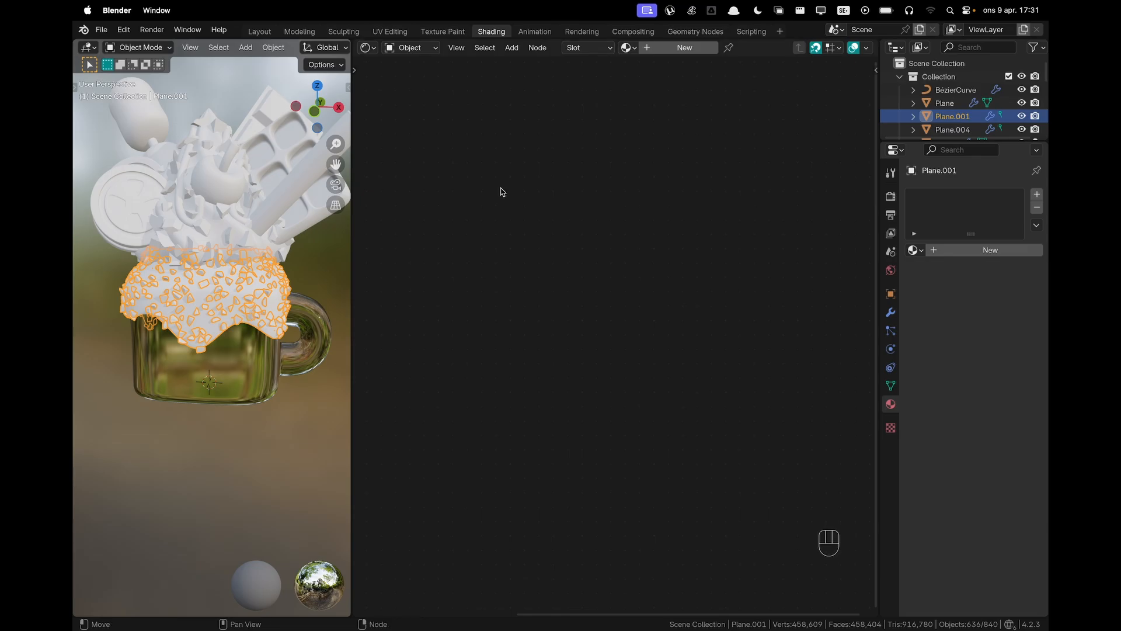
click(680, 52)
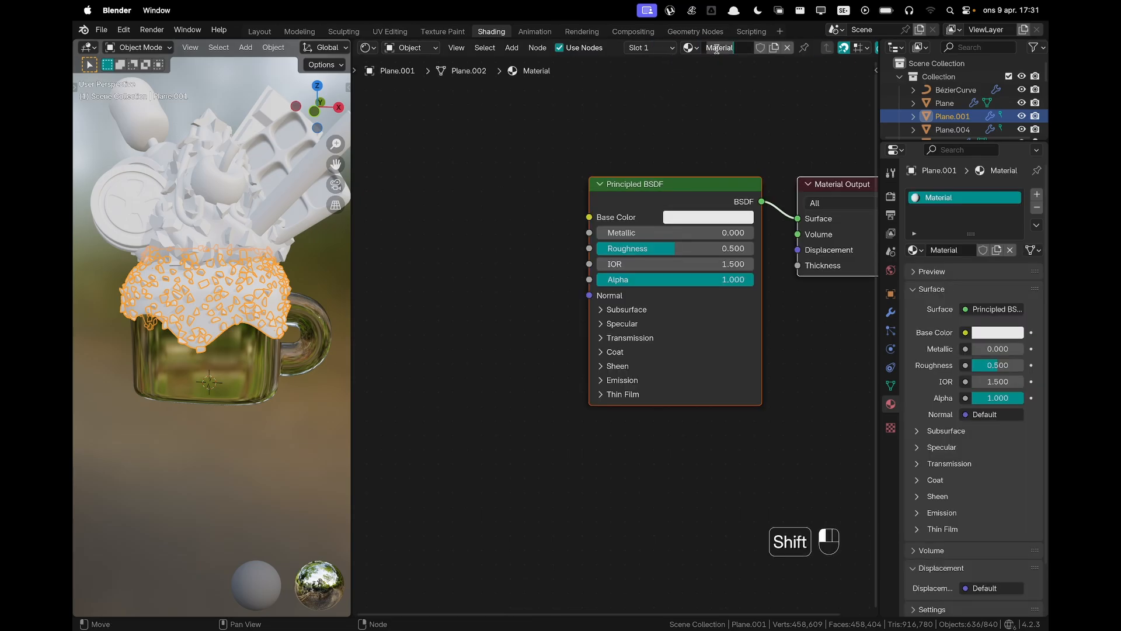
text(Drip)
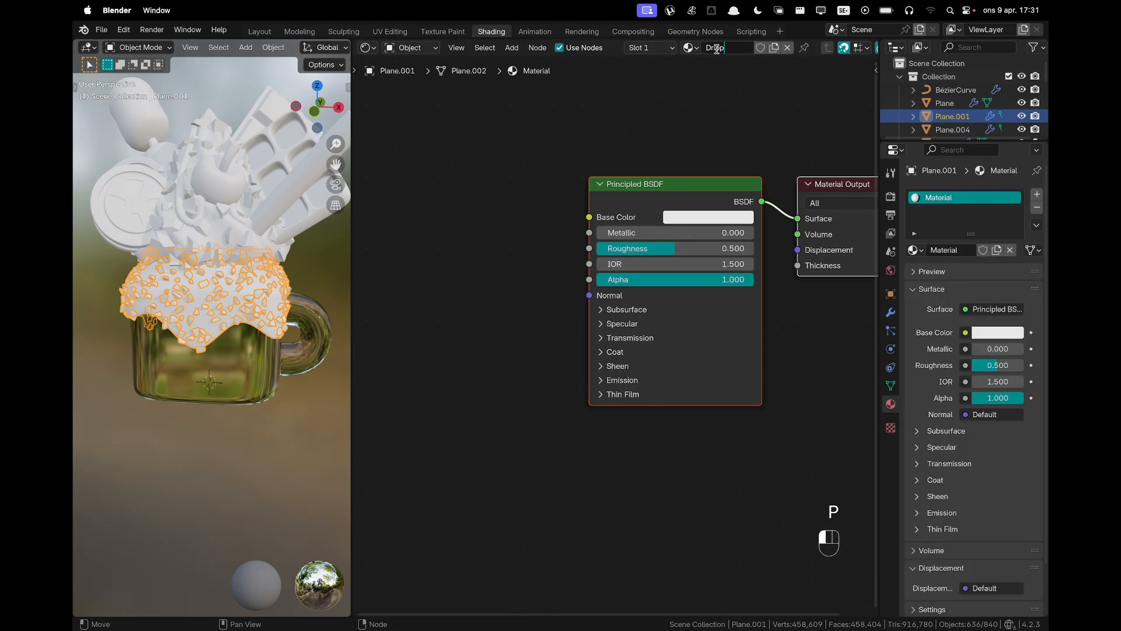
text(ping Chocolate)
key(Return)
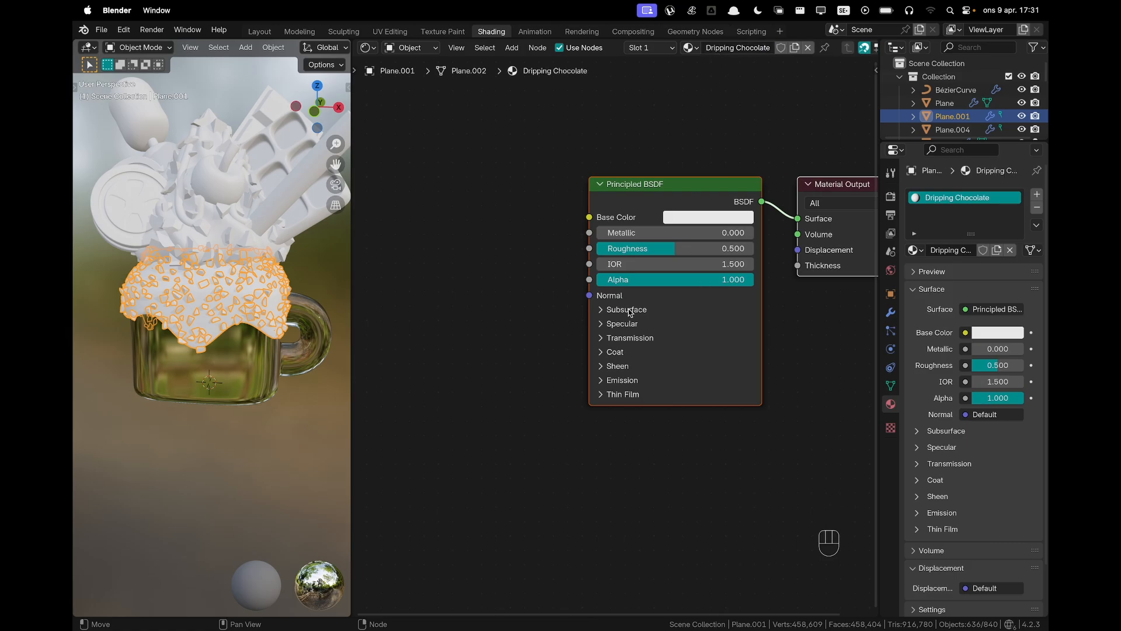
Add an Ambient Occlusion node well before the Principled BSDF, leaving room for another node between them
click(555, 306)
shift+middle_drag(531, 318, 614, 318)
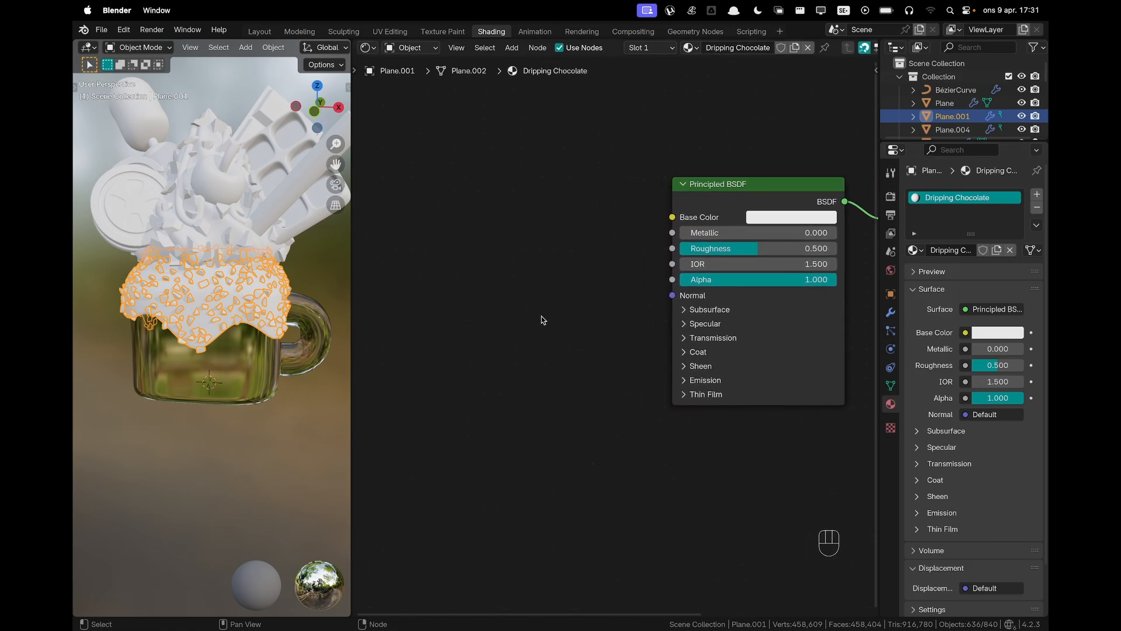
middle_drag(542, 319, 578, 327)
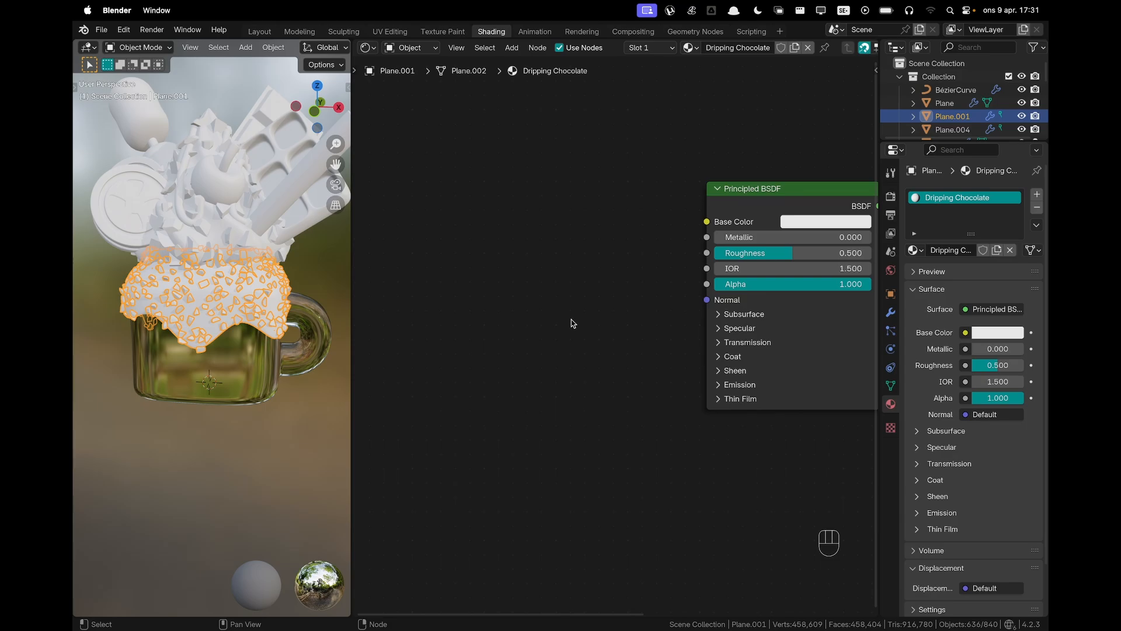
shift+middle_drag(579, 326, 609, 324)
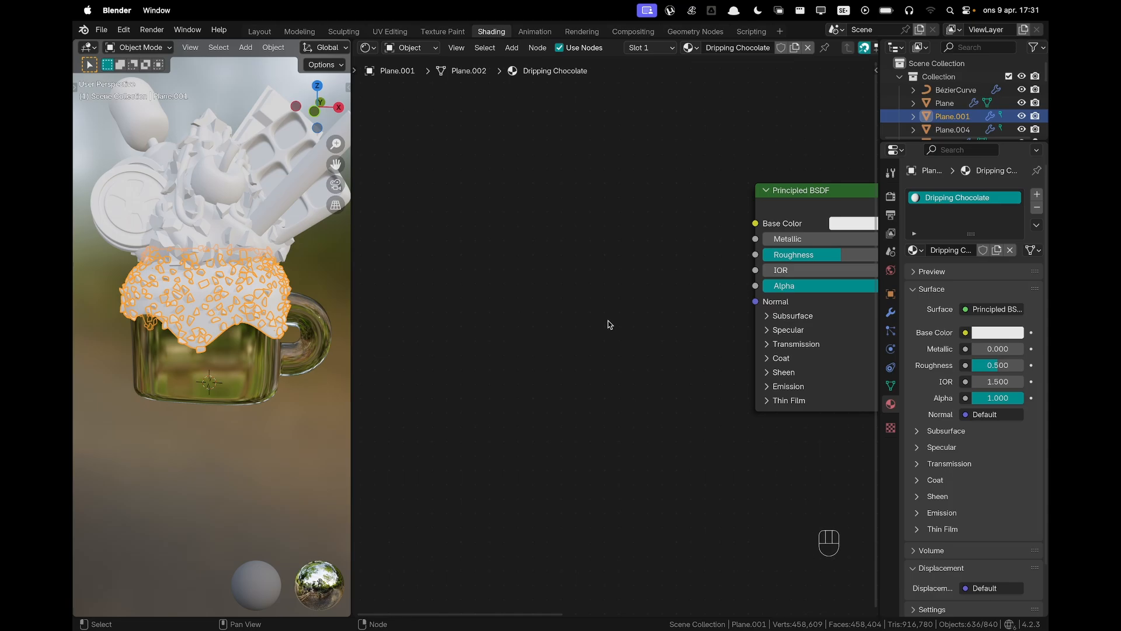
key(shift+a)
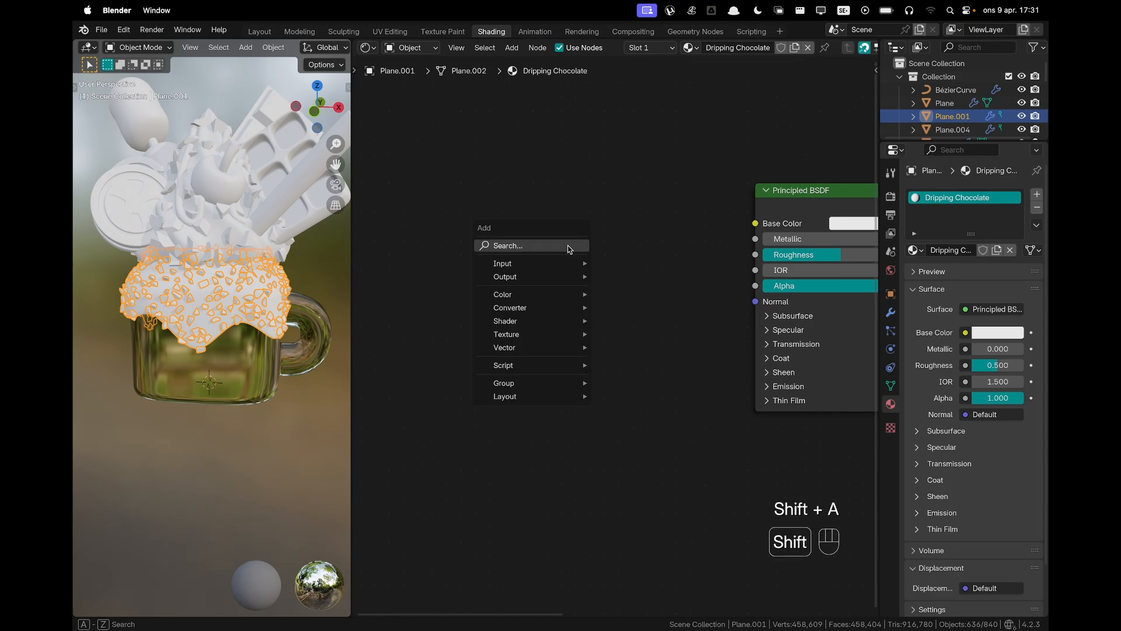
text(ambient)
key(Return)
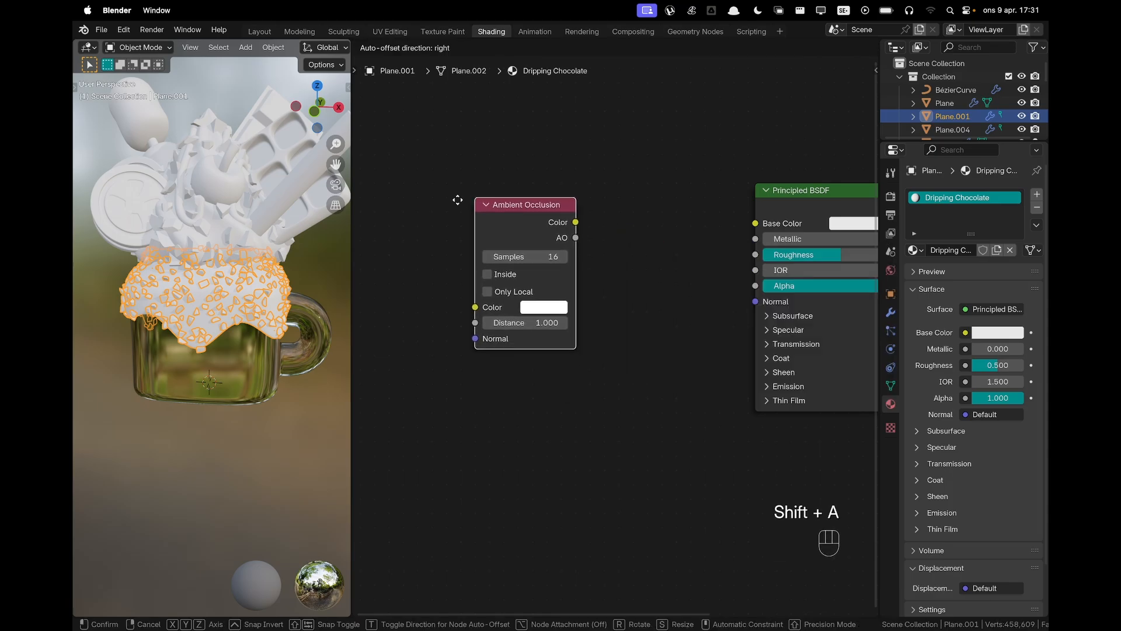
click(403, 188)
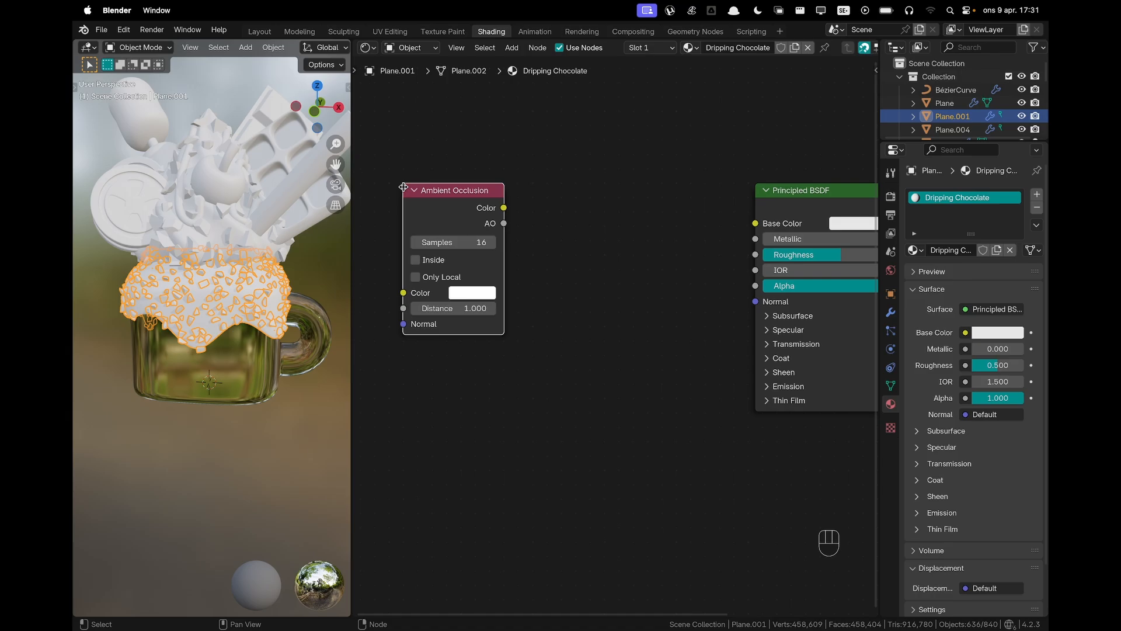
Insert a Color Ramp between the Ambient Occlusion's Color output and the Principled BSDF's Base Color
drag(504, 208, 606, 259)
key(Return)
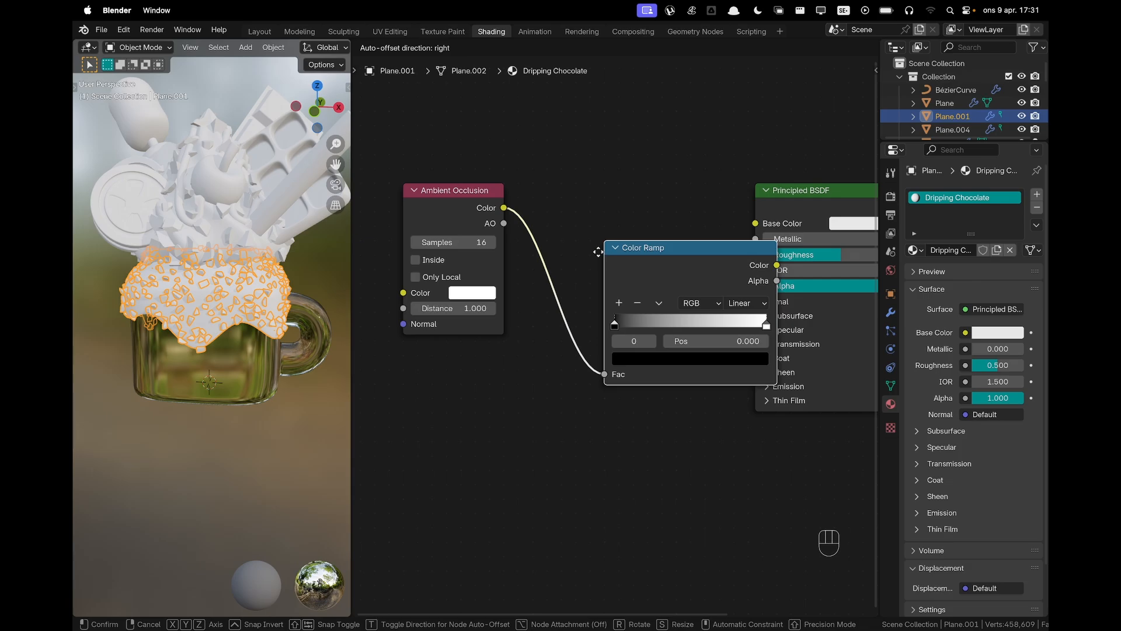
click(525, 194)
drag(706, 210, 757, 224)
Try the Color Ramp's black stop at about 0.857 to preview the occlusion on the drip, and return it to 0
scroll(227, 312, up, 4)
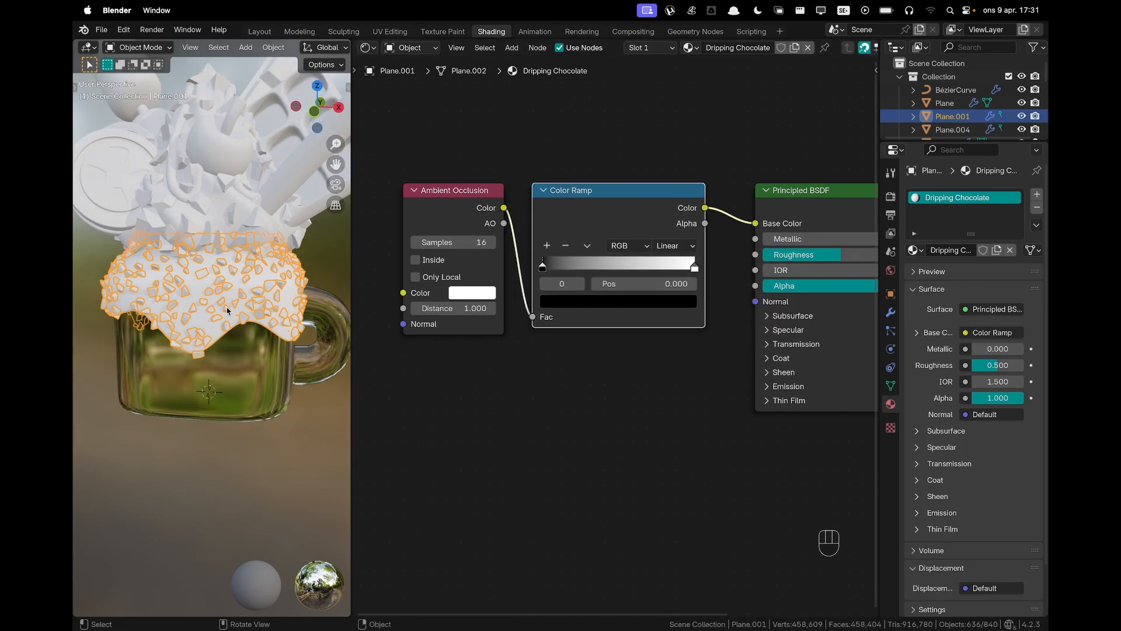
mouse_move(274, 300)
middle_down()
mouse_move(201, 310)
mouse_move(280, 303)
middle_up()
scroll(198, 327, up, 6)
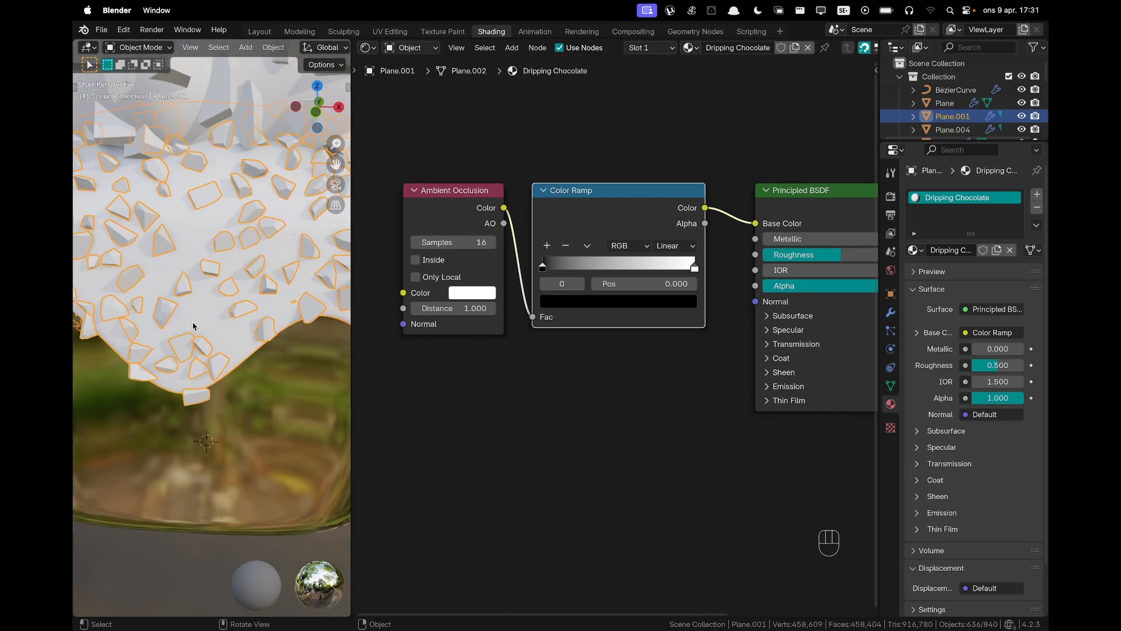
scroll(209, 330, down, 8)
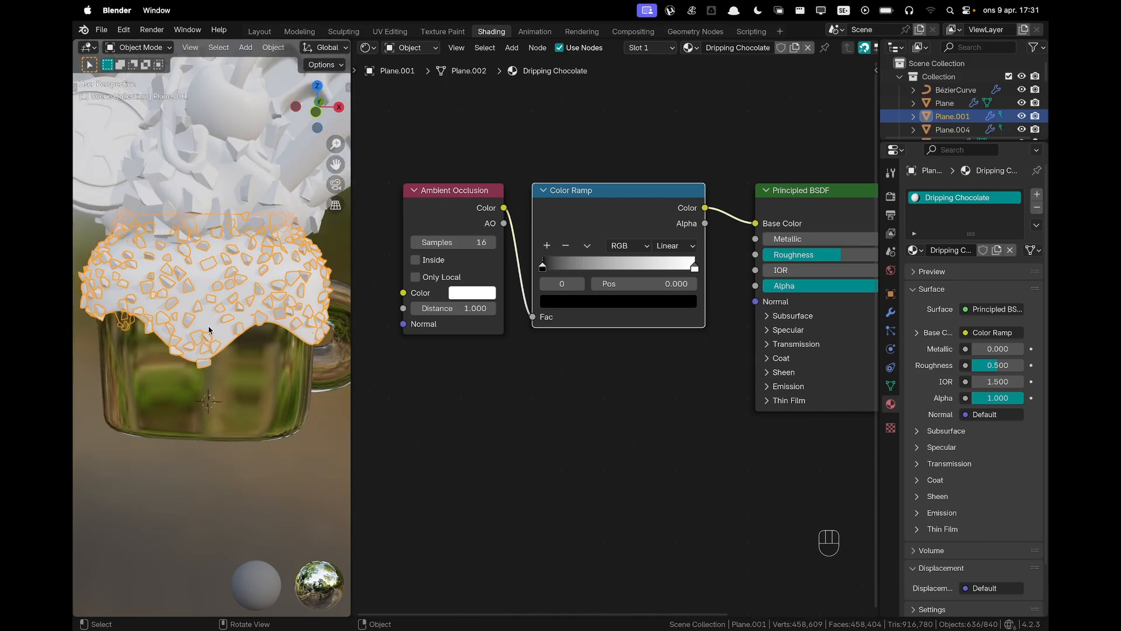
drag(548, 270, 675, 268)
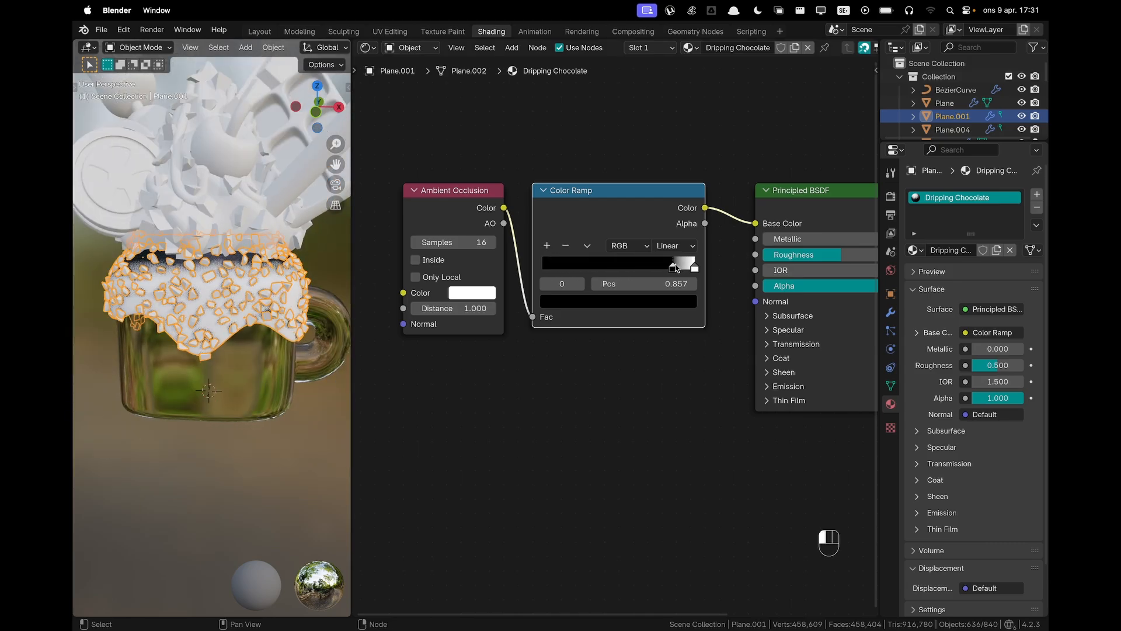
drag(676, 268, 545, 271)
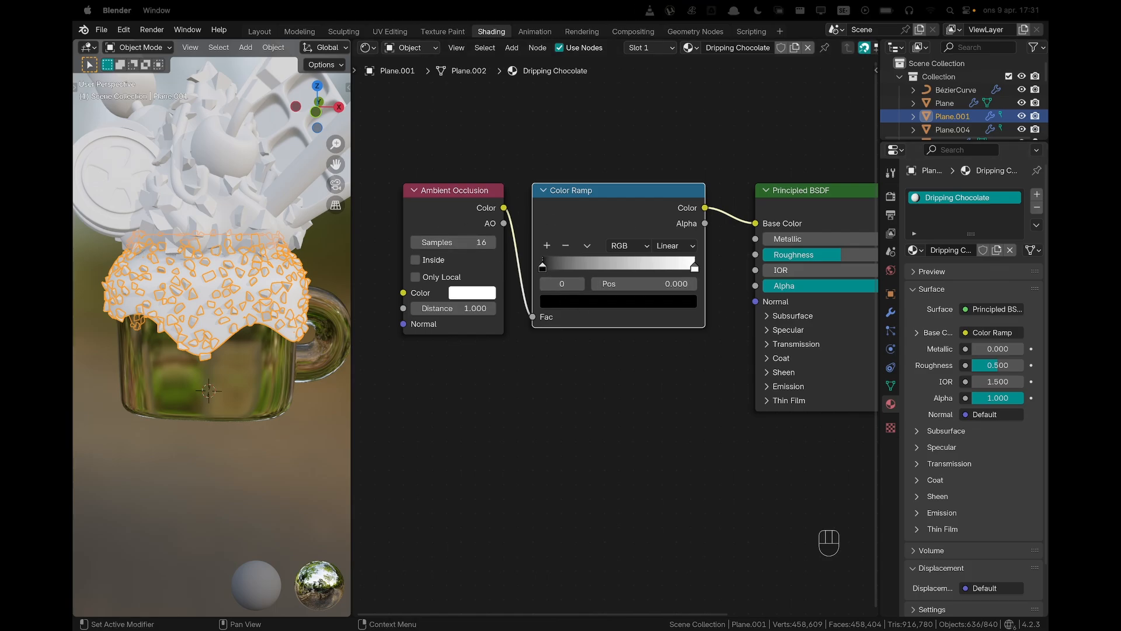
Set the Color Ramp's black stop to dark brown, hex 482617, and its position to 0.3
click(553, 301)
click(591, 239)
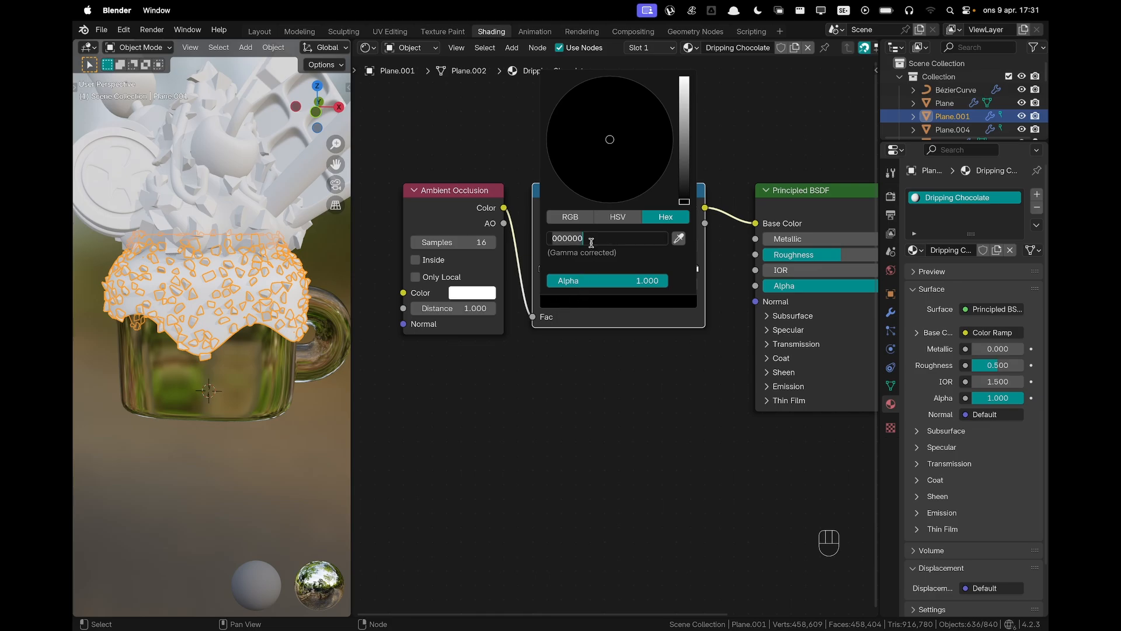
text(482617)
key(Return)
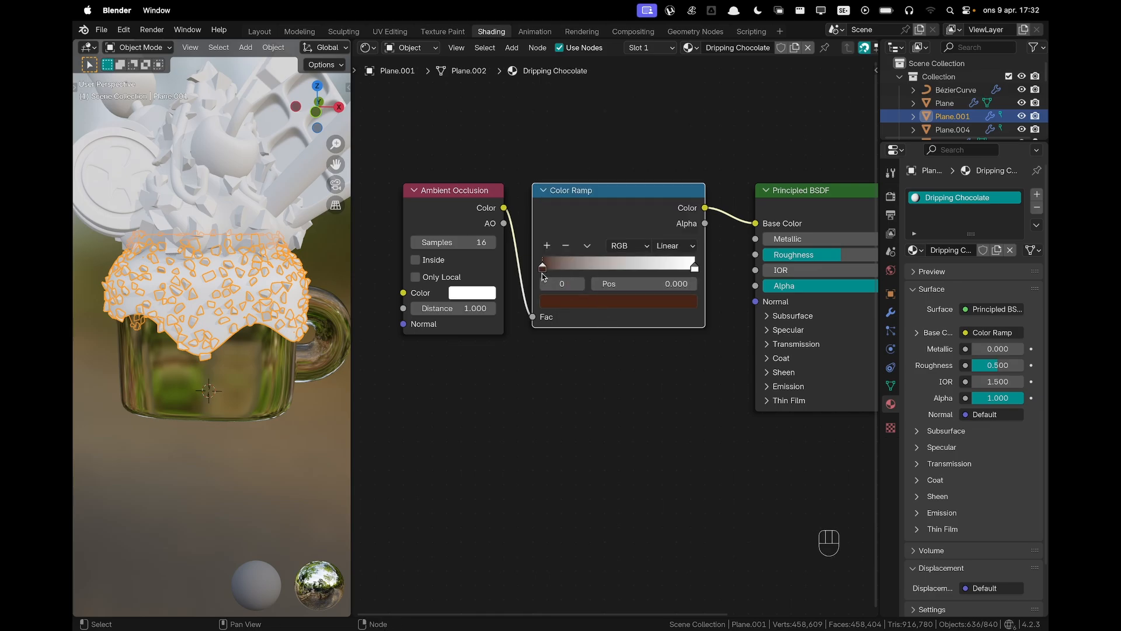
click(655, 283)
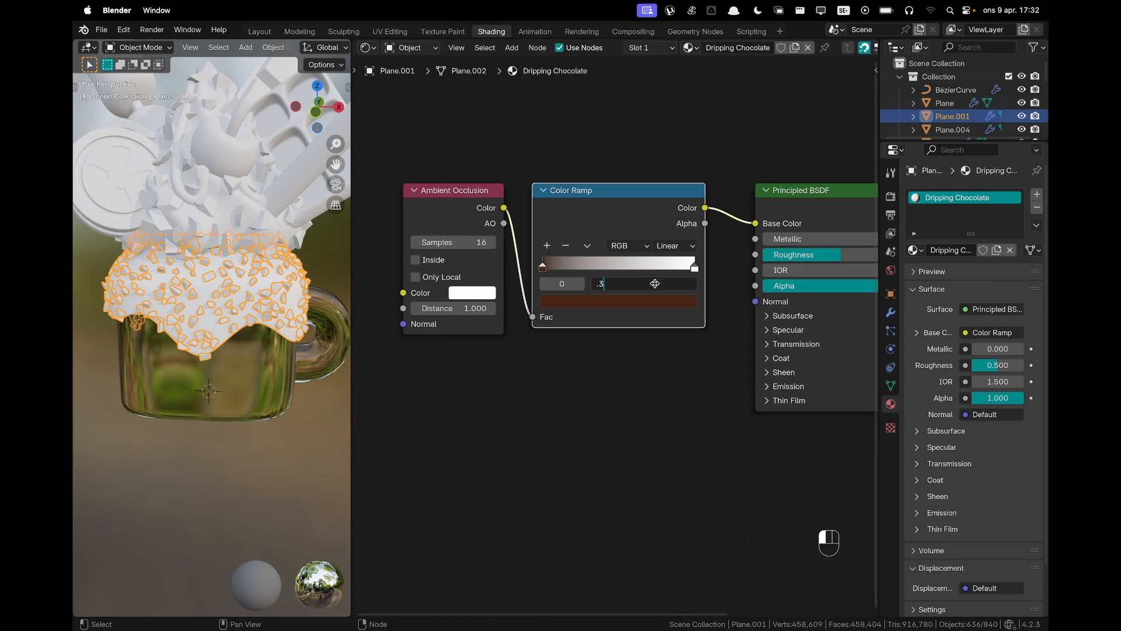
key(Return)
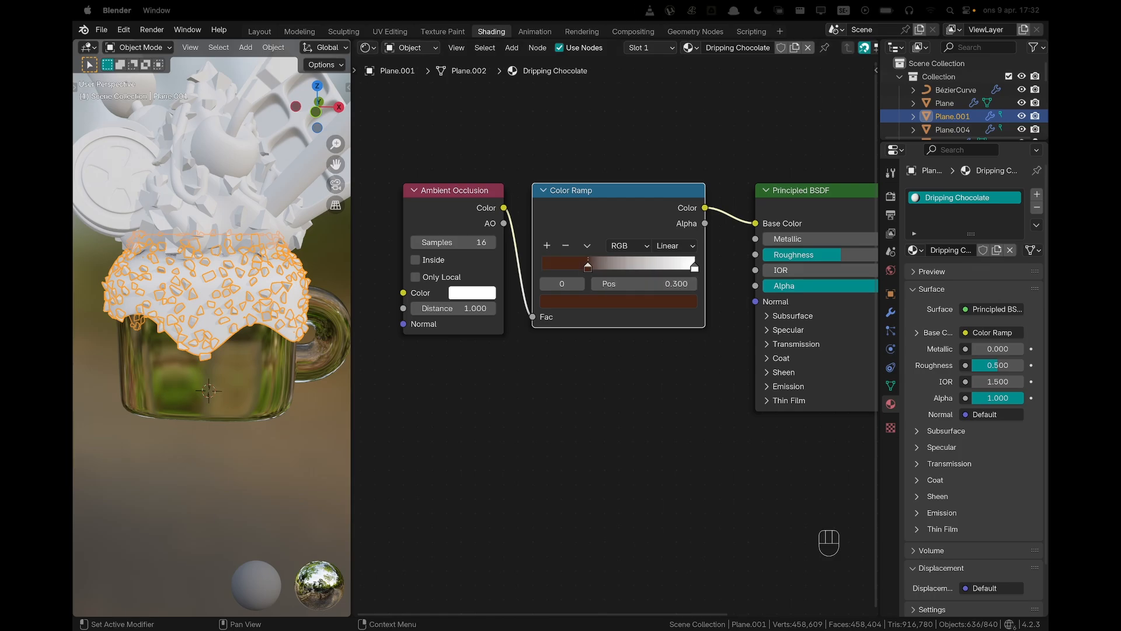
Set the Color Ramp's white stop to a lighter brown, hex 753D25
click(695, 268)
click(669, 300)
click(615, 238)
text(753D25)
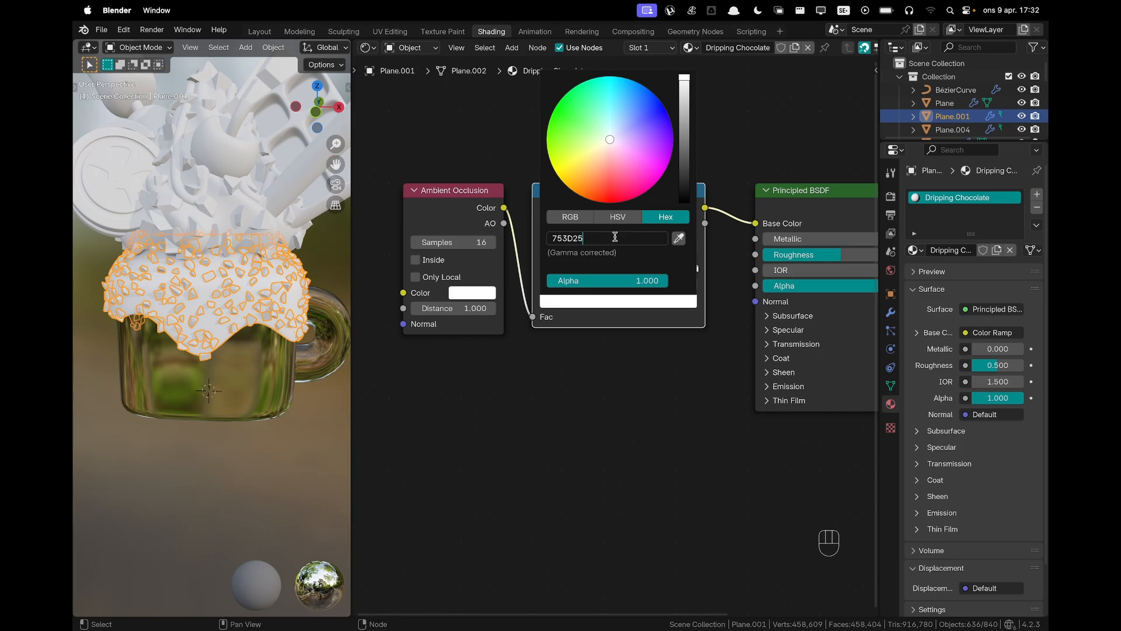
key(Return)
Set the Dripping Chocolate material's Roughness to 0.15
shift+middle_drag(674, 346, 558, 374)
double_click(724, 282)
text(.15)
key(Return)
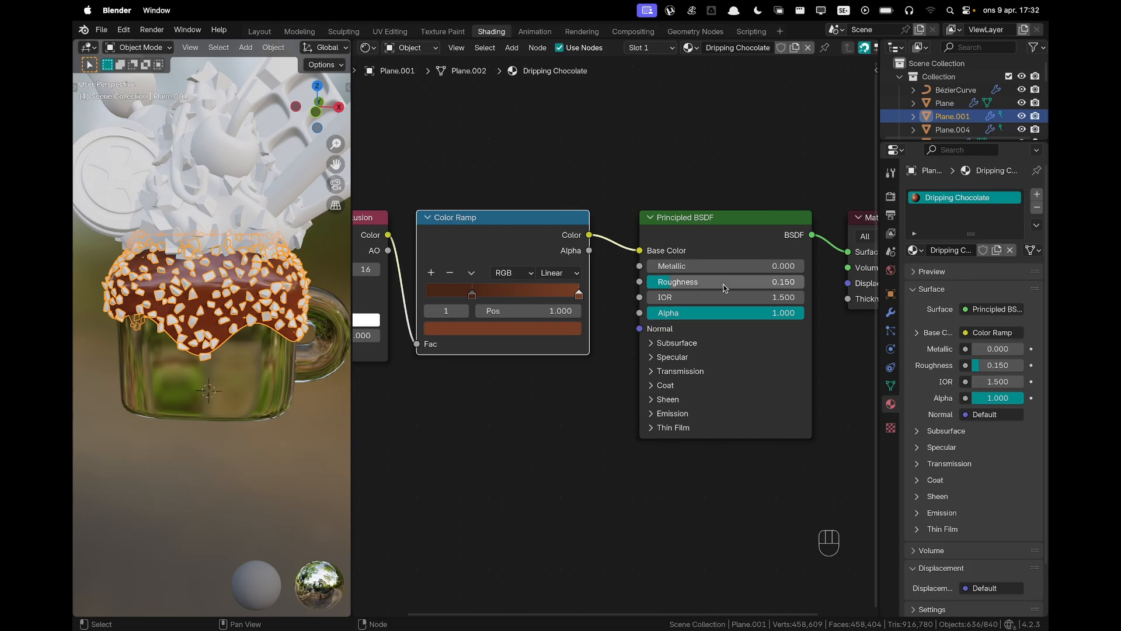
Test the Color Ramp's dark brown stop at higher positions against the drip and set its position to 0.75
shift+middle_drag(459, 225, 499, 241)
middle_drag(250, 273, 271, 298)
scroll(239, 287, up, 5)
middle_drag(271, 298, 358, 292)
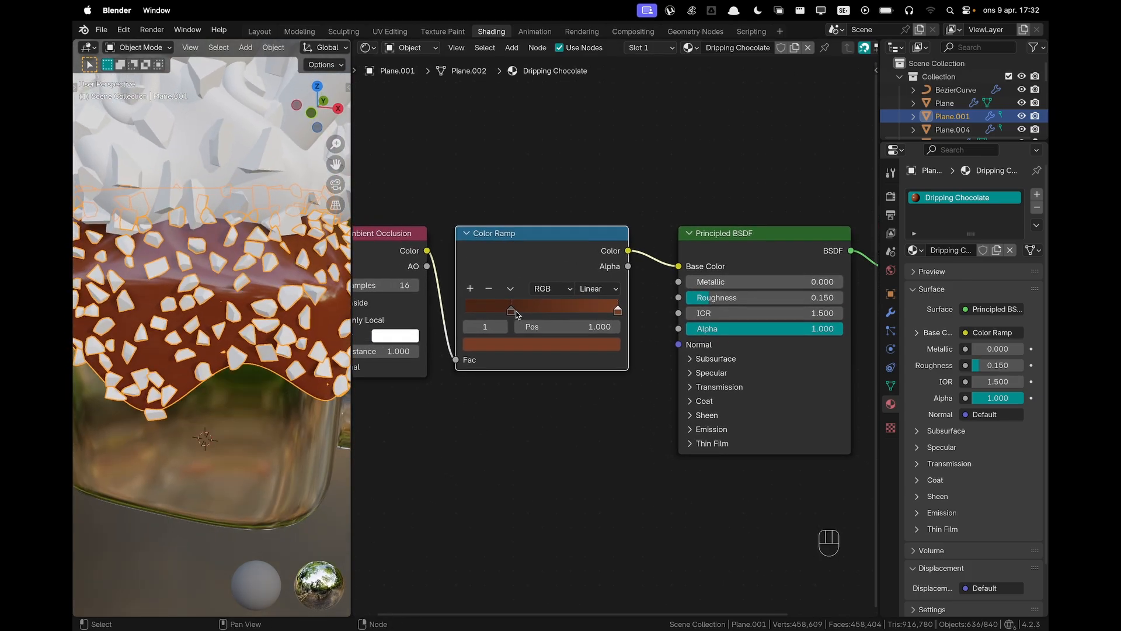
click(512, 311)
drag(570, 316, 621, 317)
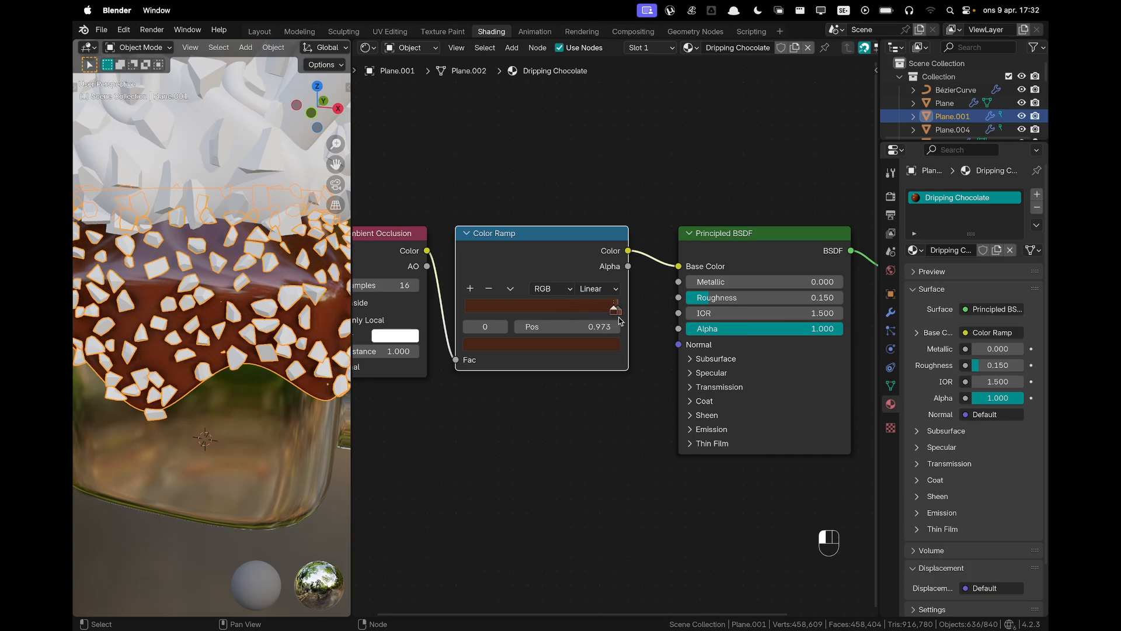
drag(602, 318, 587, 319)
click(589, 327)
text(.)
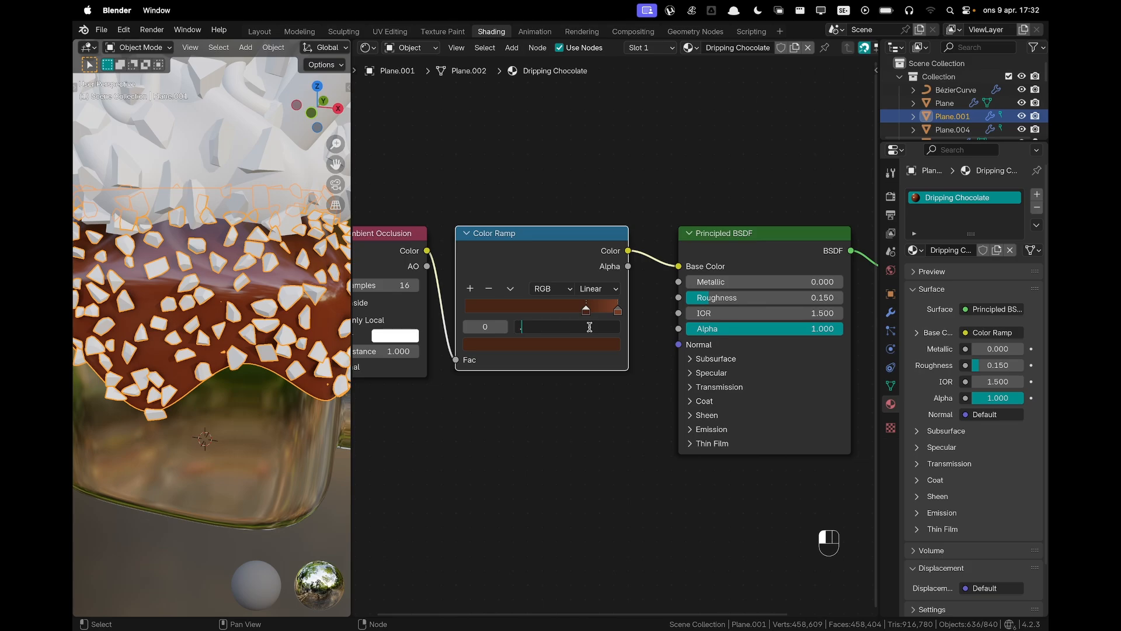
text(750)
key(Return)
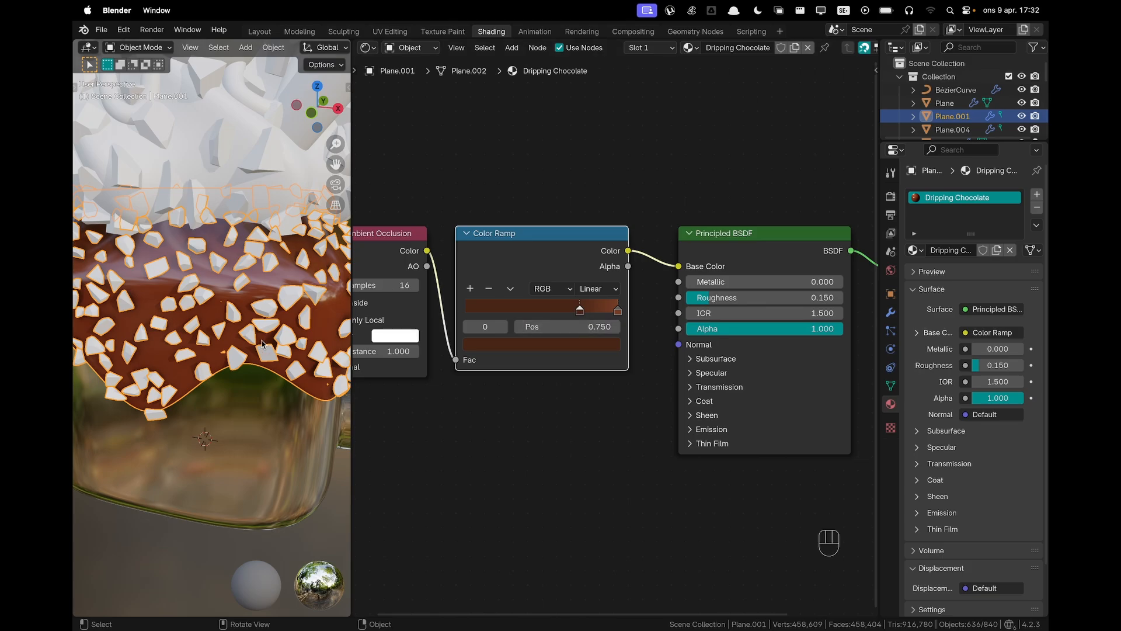
middle_drag(265, 343, 214, 327)
scroll(205, 322, up, 1)
scroll(214, 327, down, 1)
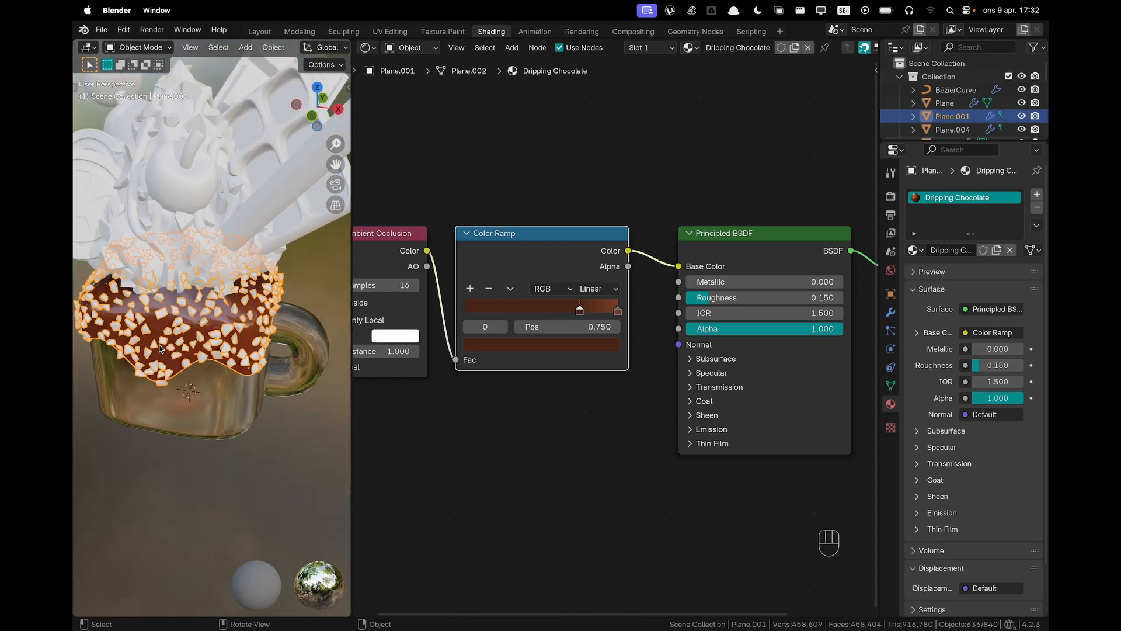
Unhide the Chocolate Bits collection in the viewport
scroll(960, 117, down, 3)
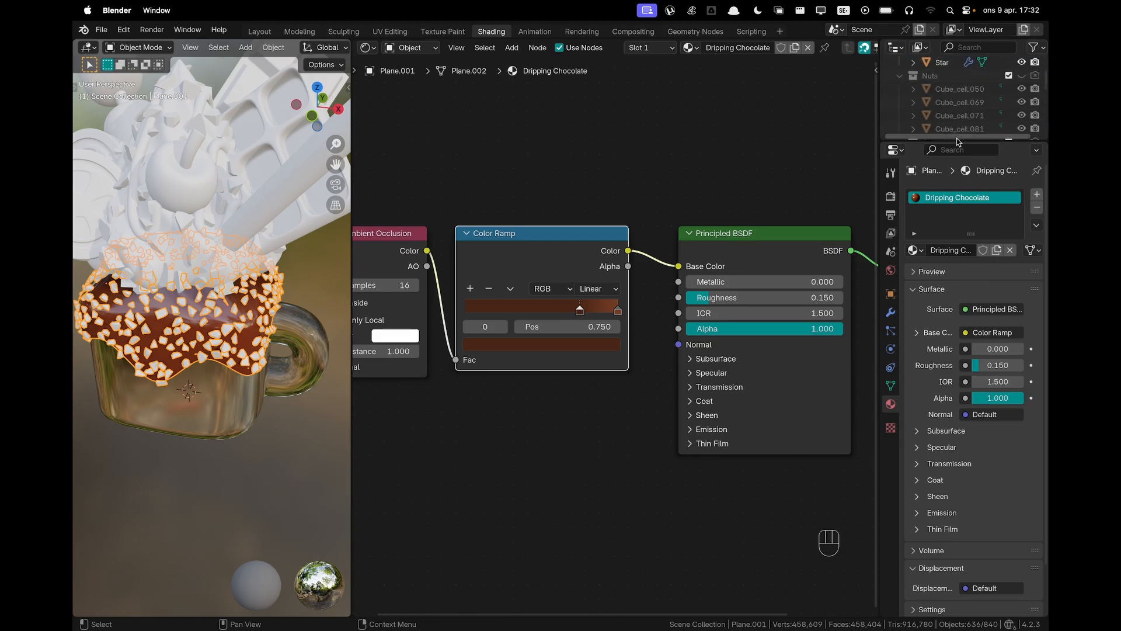
drag(958, 140, 962, 219)
scroll(963, 140, down, 4)
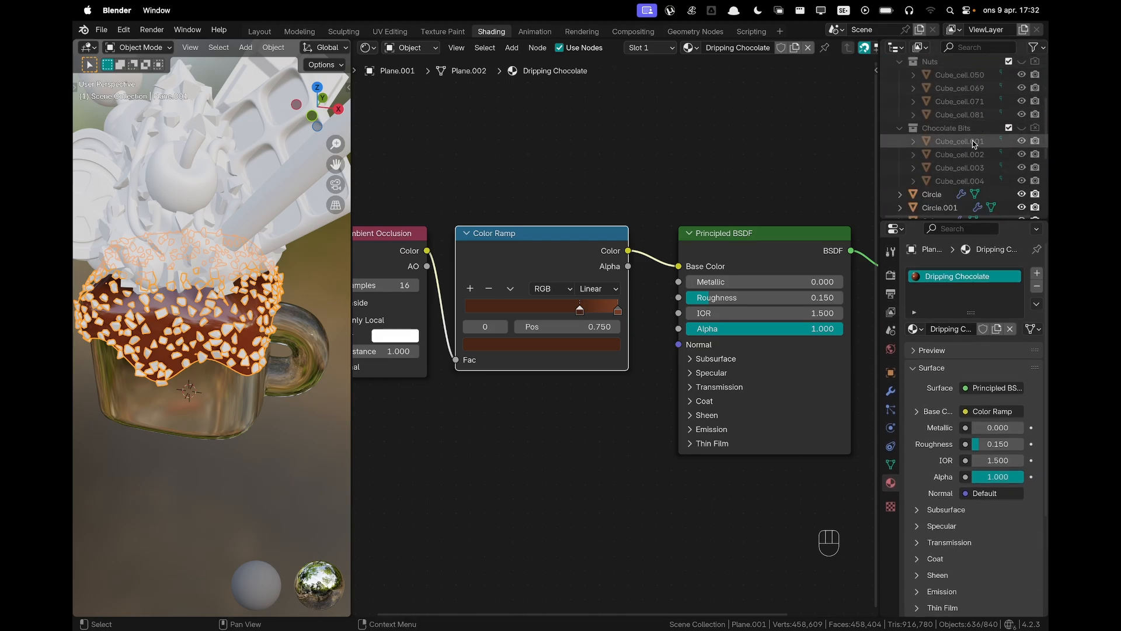
click(1022, 128)
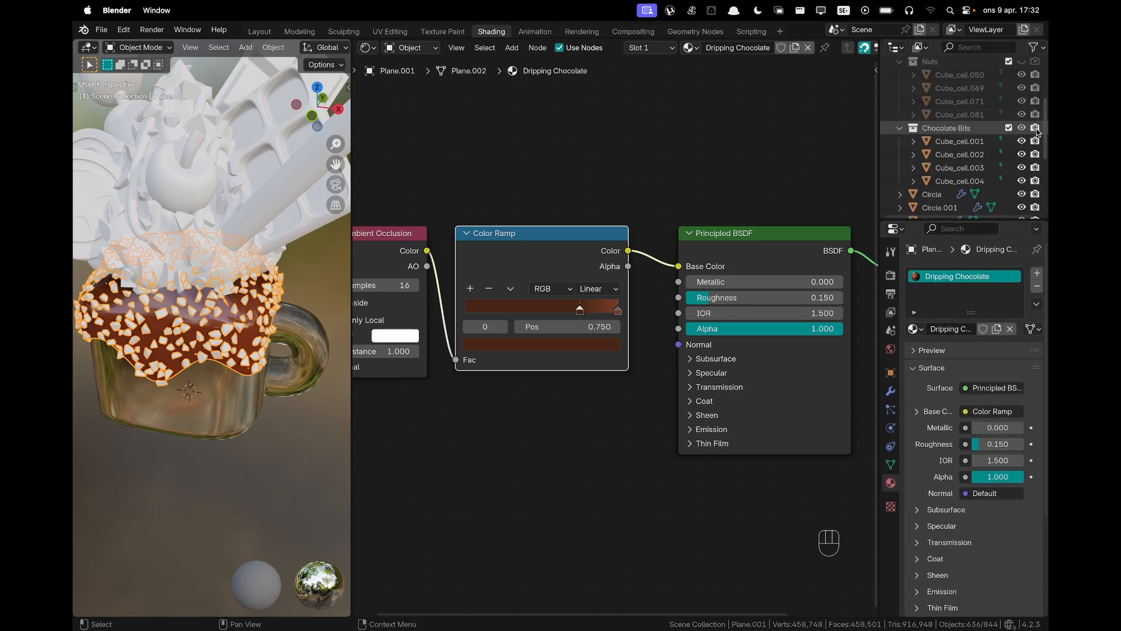
Give the chocolate piece Cube_cell.003 beside the mug a new material named Chocolate Bit
scroll(251, 327, down, 3)
shift+middle_drag(315, 327, 244, 300)
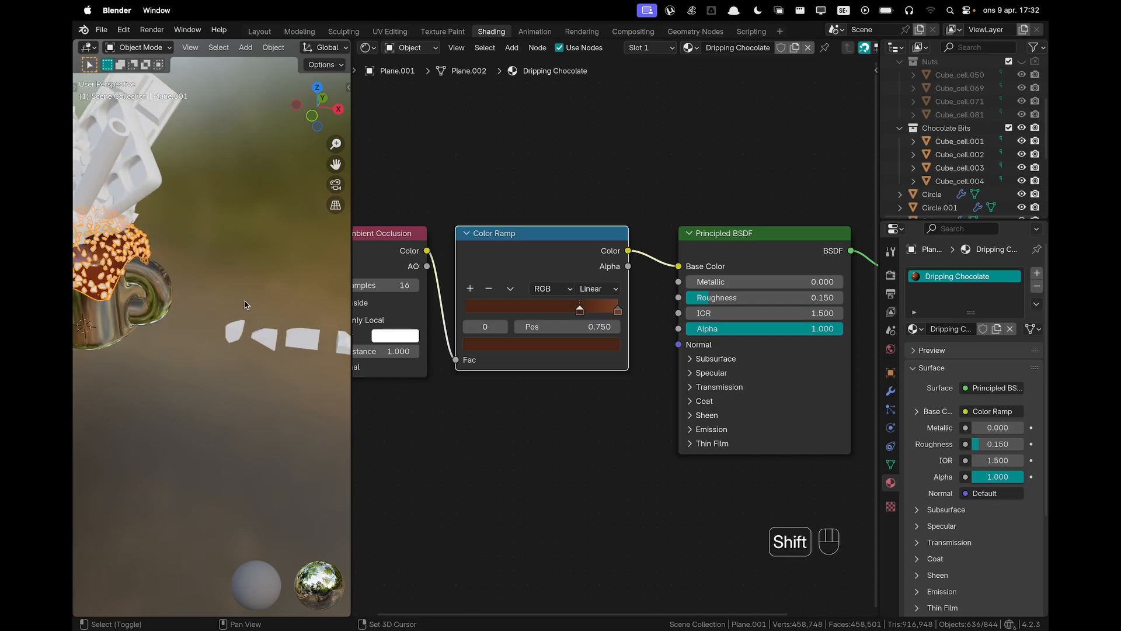
scroll(244, 300, up, 4)
click(180, 263)
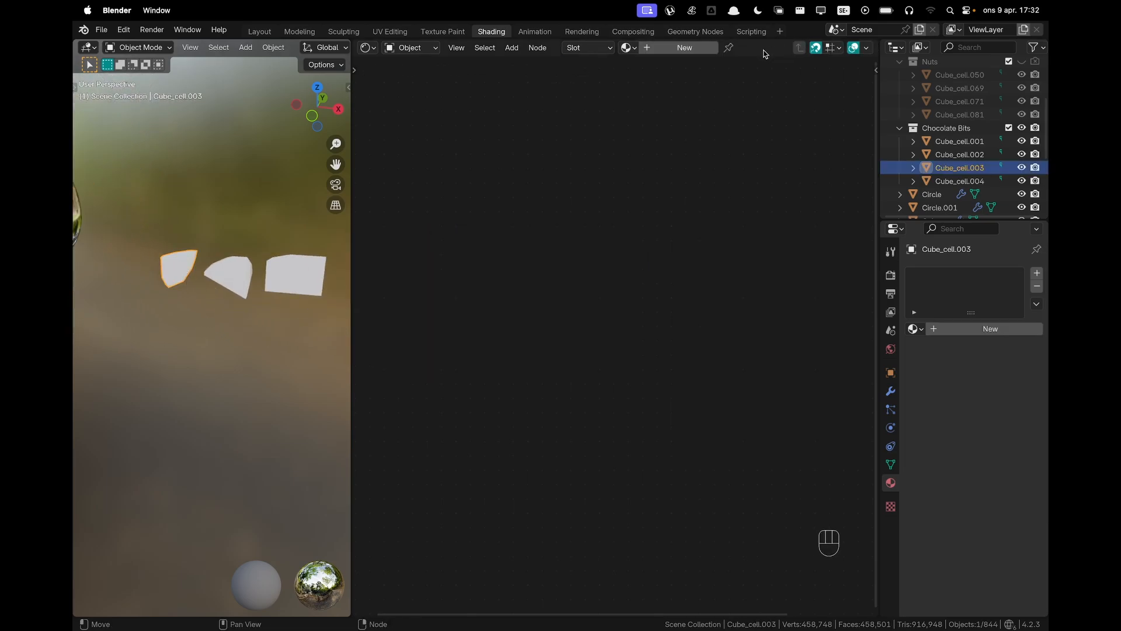
click(692, 47)
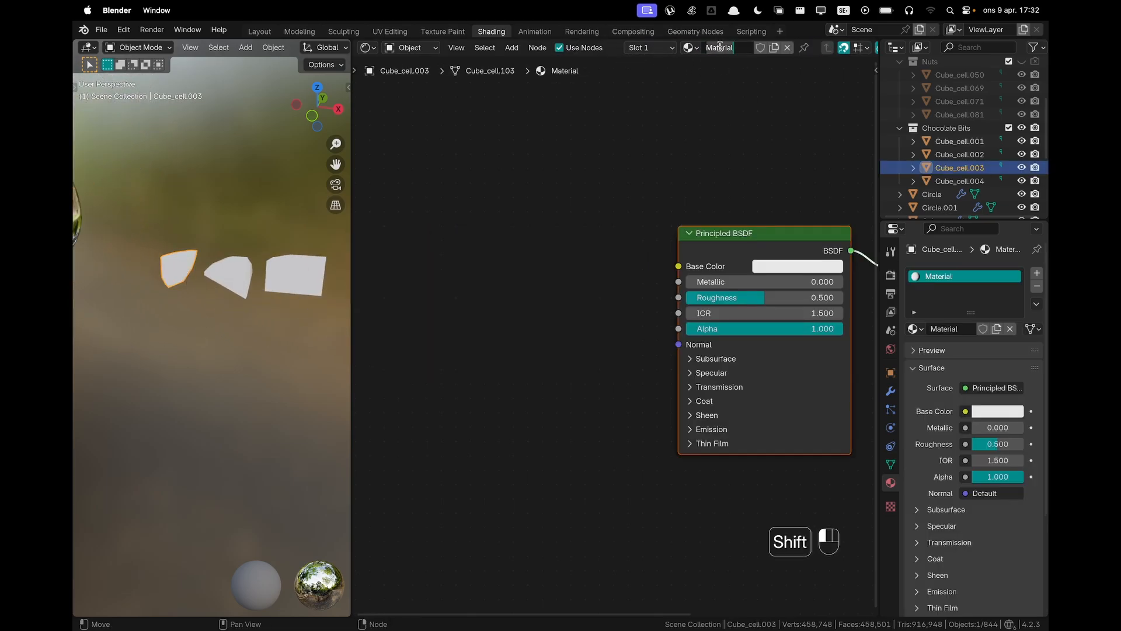
text(Chocolate Bit)
key(Return)
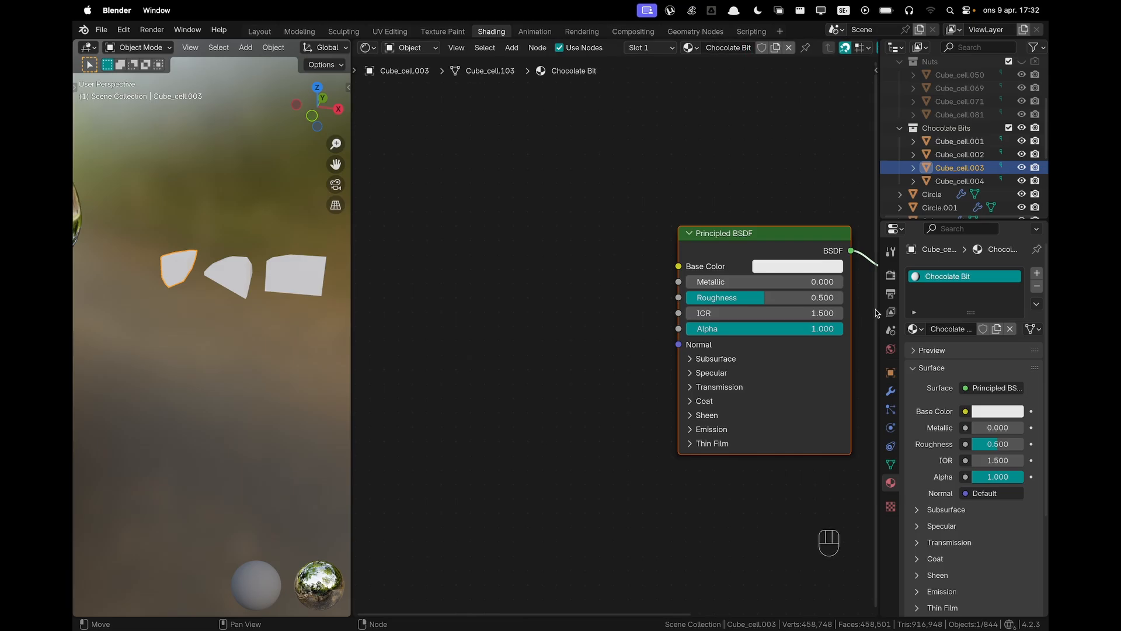
Add an Ambient Occlusion node in front of the Chocolate Bit material's Principled BSDF
shift+middle_drag(493, 278, 537, 279)
key(shift+a)
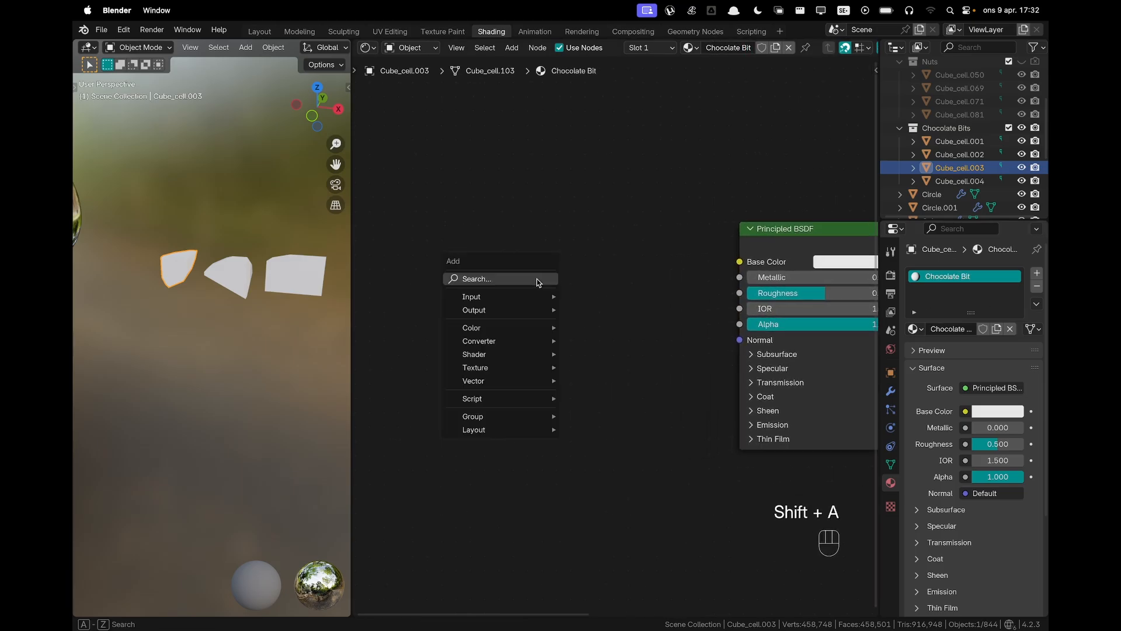
text(ambient)
key(Return)
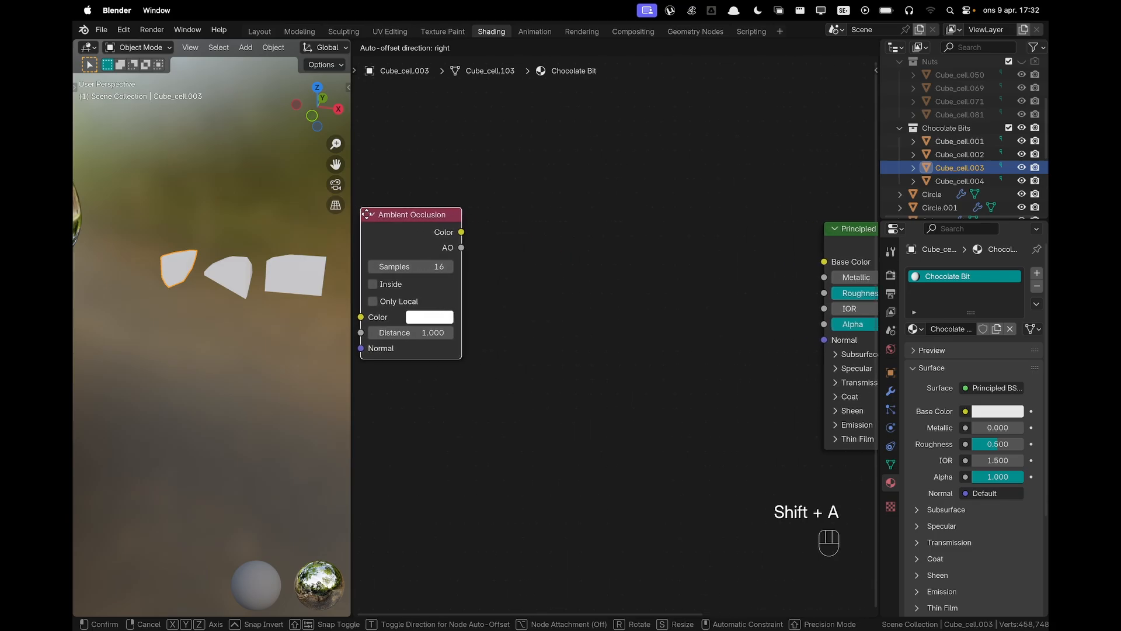
click(562, 228)
shift+middle_drag(696, 258, 470, 241)
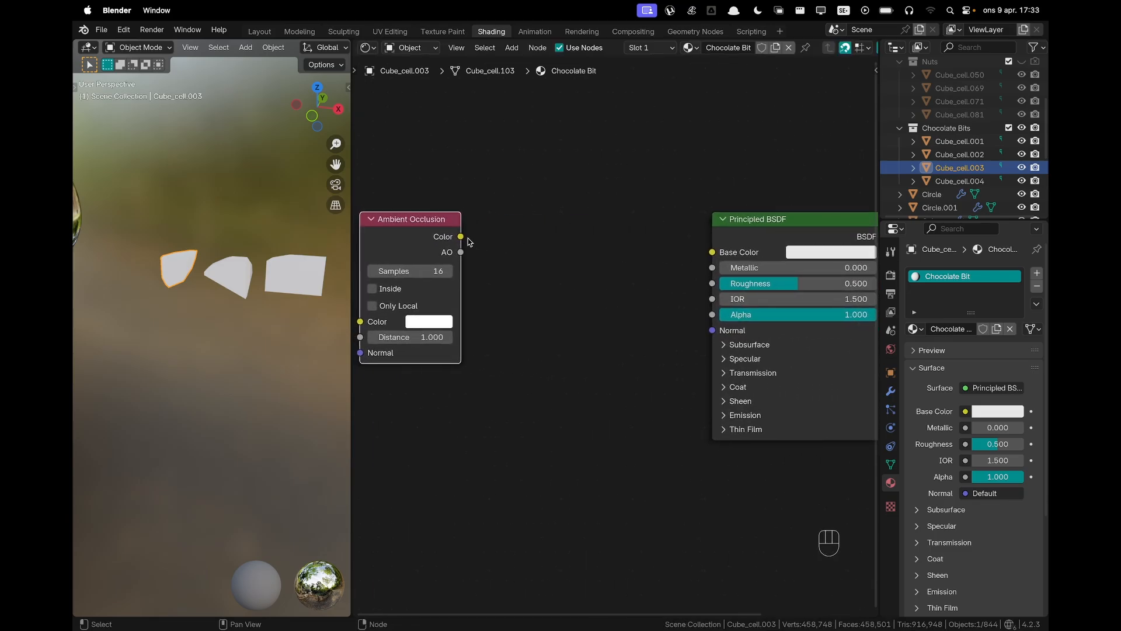
Insert a Color Ramp fed by the Ambient Occlusion color and connect its color output to the Base Color
drag(469, 241, 516, 248)
text(ramp)
key(Return)
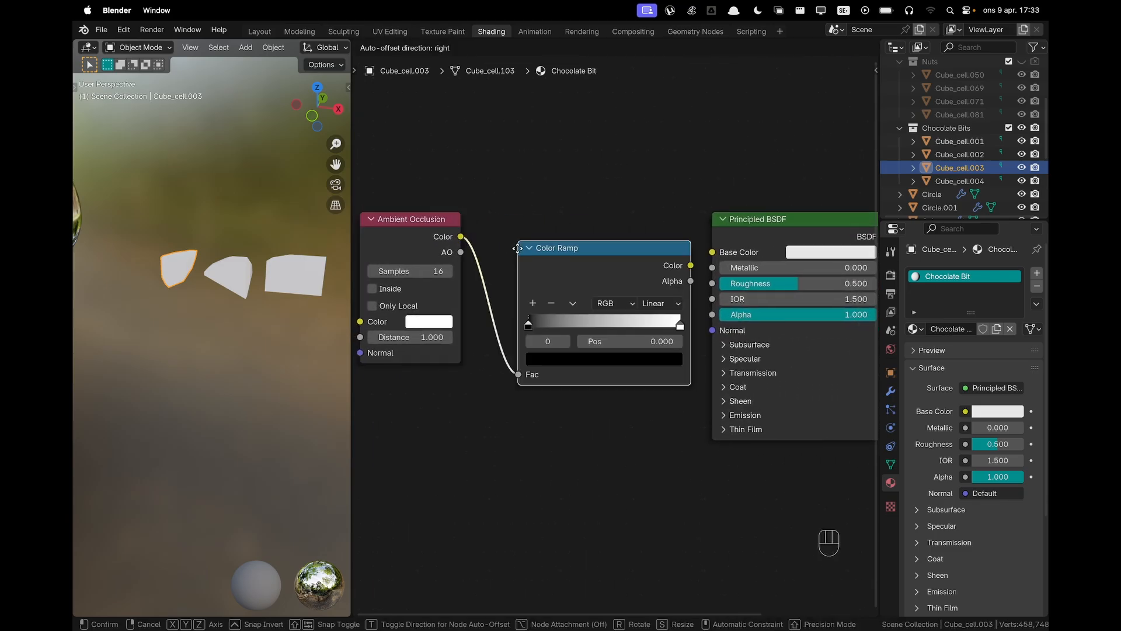
click(486, 228)
drag(662, 236, 712, 251)
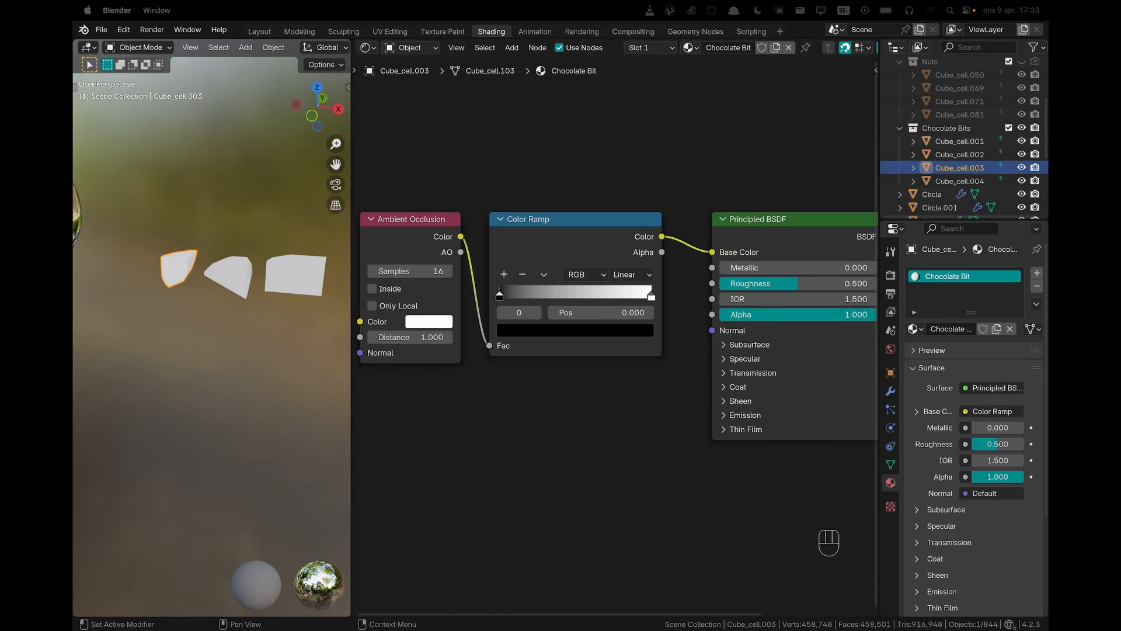
Set the Color Ramp's black stop to very dark brown, hex 2A0E05, and its position to 0.3
click(591, 330)
click(566, 269)
text(2A0E05)
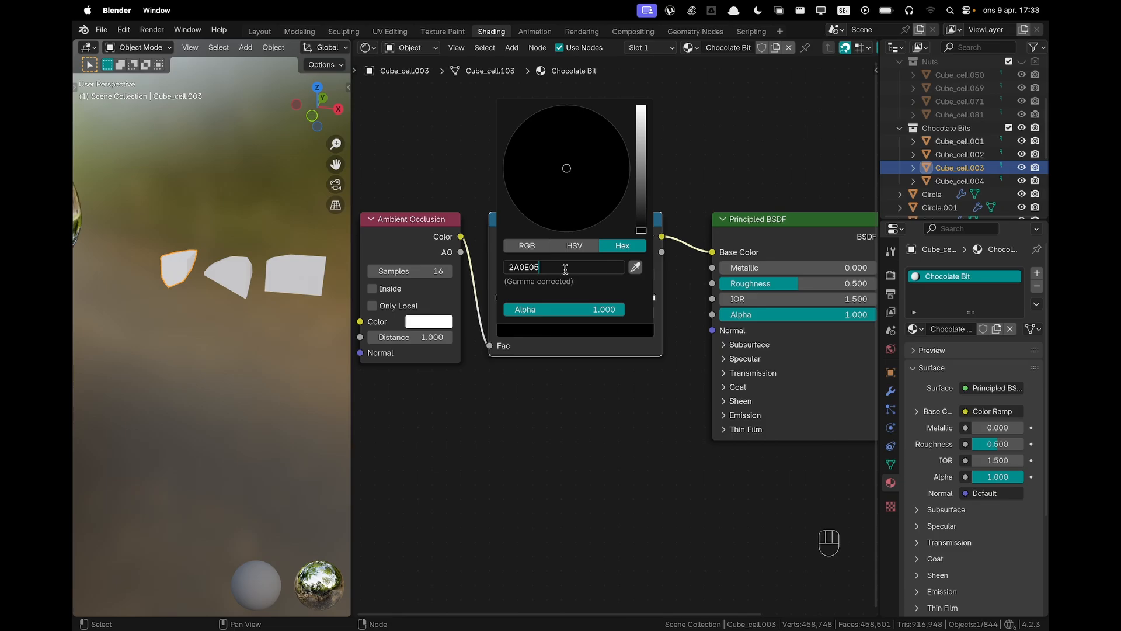
key(Return)
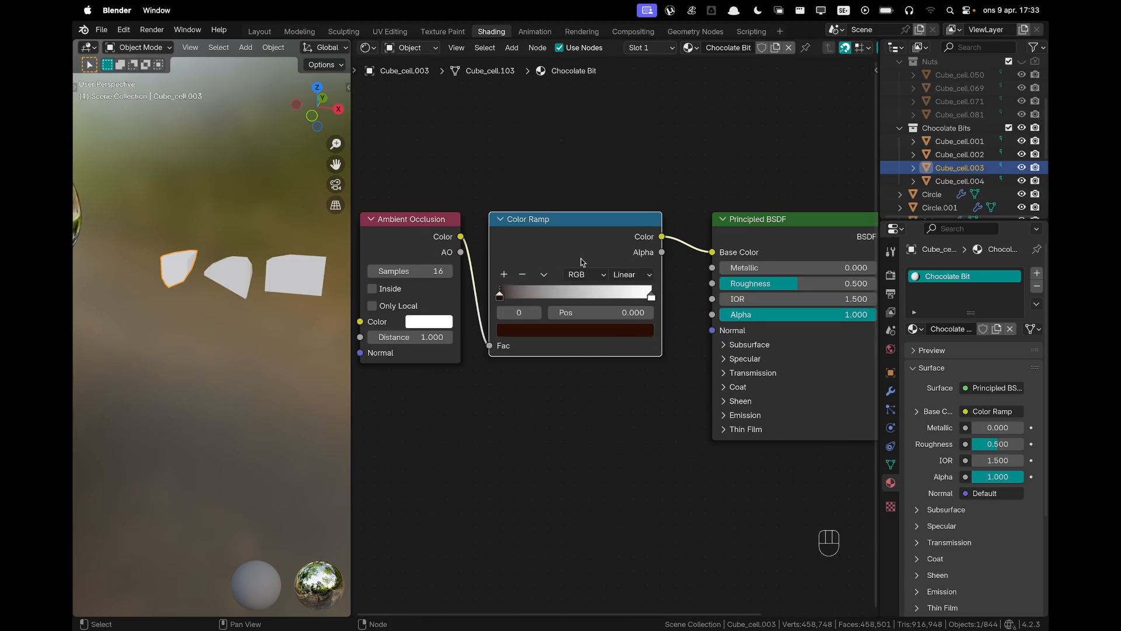
click(600, 310)
text(.3)
key(Return)
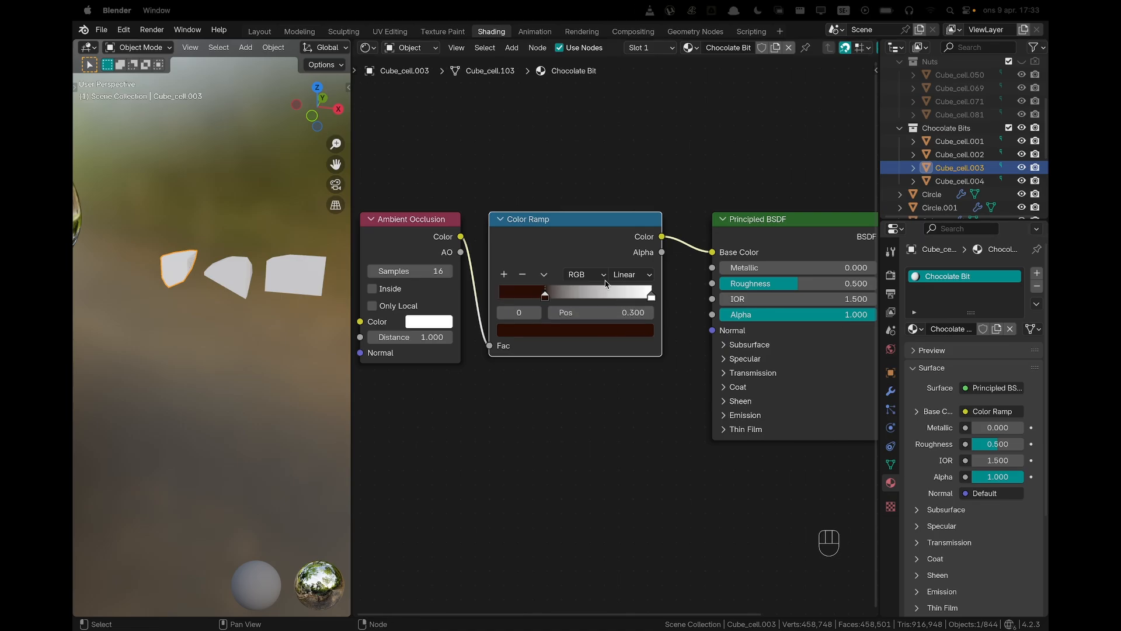
Set the Color Ramp's white stop to dark reddish brown, hex 451808
click(651, 297)
click(627, 330)
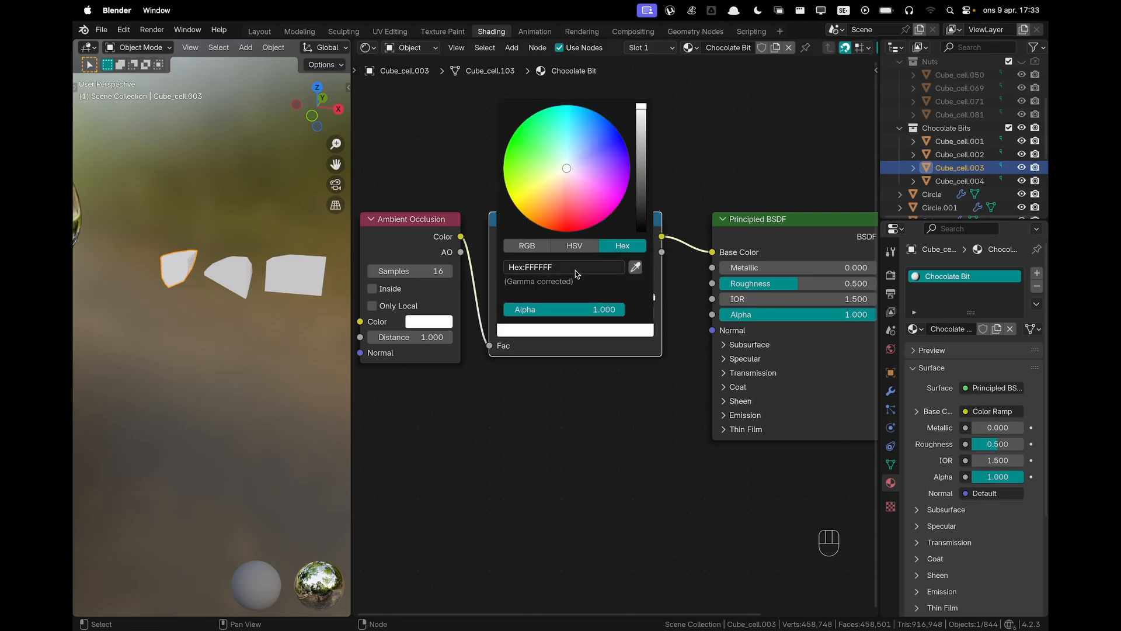
click(576, 271)
text(451808)
key(Return)
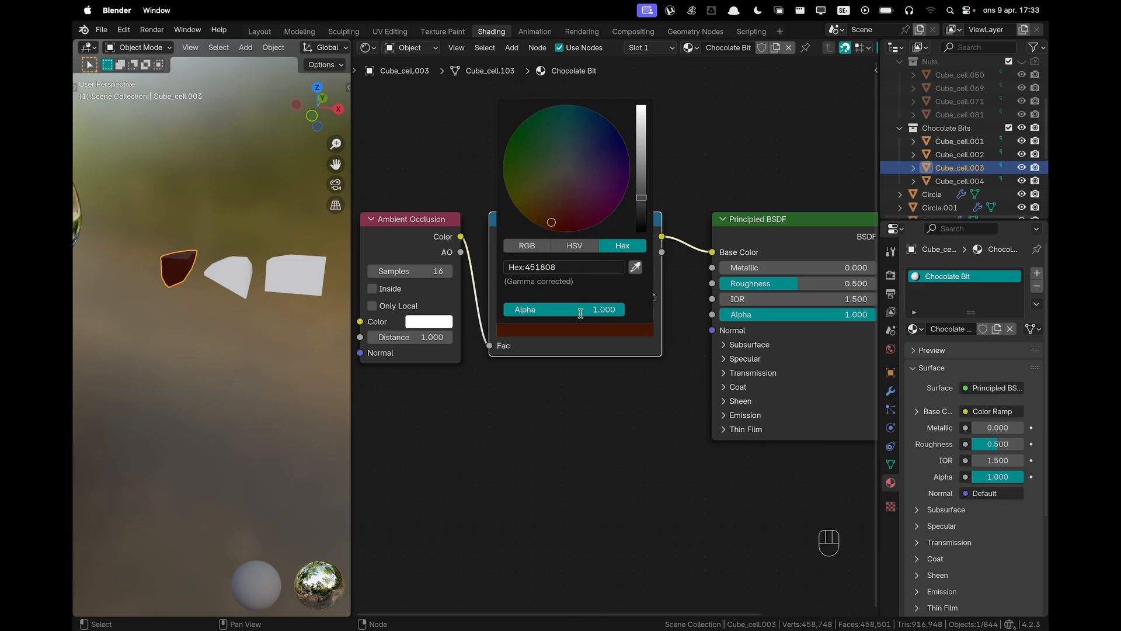
Check the shaded chocolate piece up close and set the Color Ramp's darker stop position to 0.4
click(210, 303)
middle_drag(210, 303, 209, 279)
scroll(209, 279, up, 3)
click(175, 221)
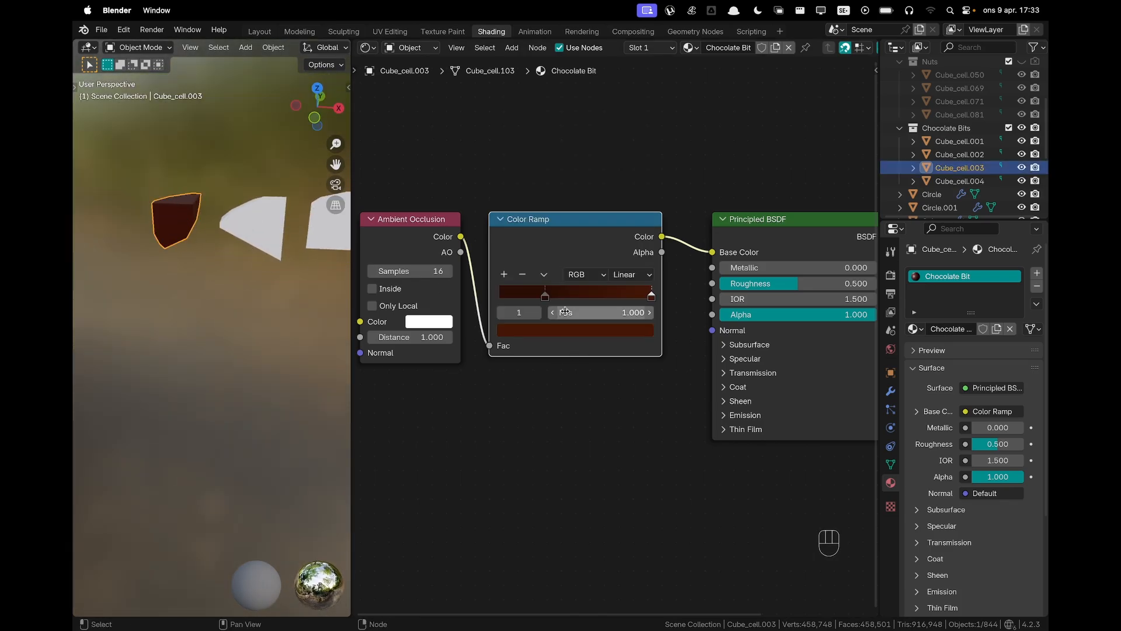
click(545, 295)
click(585, 312)
text(0.4)
key(Return)
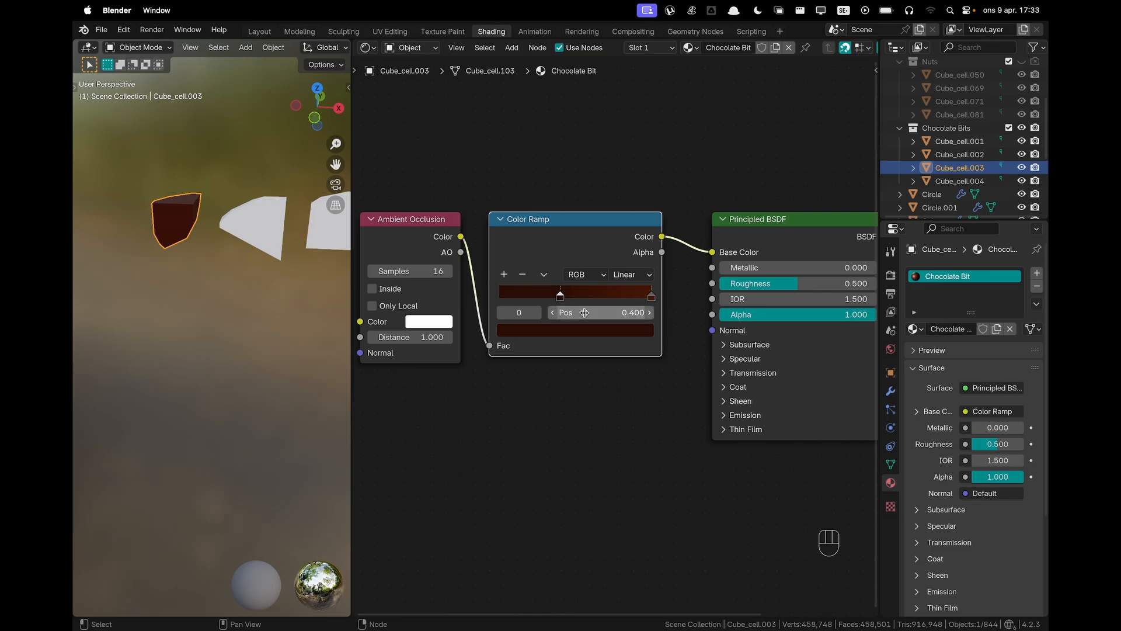
Link the Chocolate Bit material from Cube_cell.003 to the other three chocolate pieces, leaving nothing selected
scroll(244, 246, down, 4)
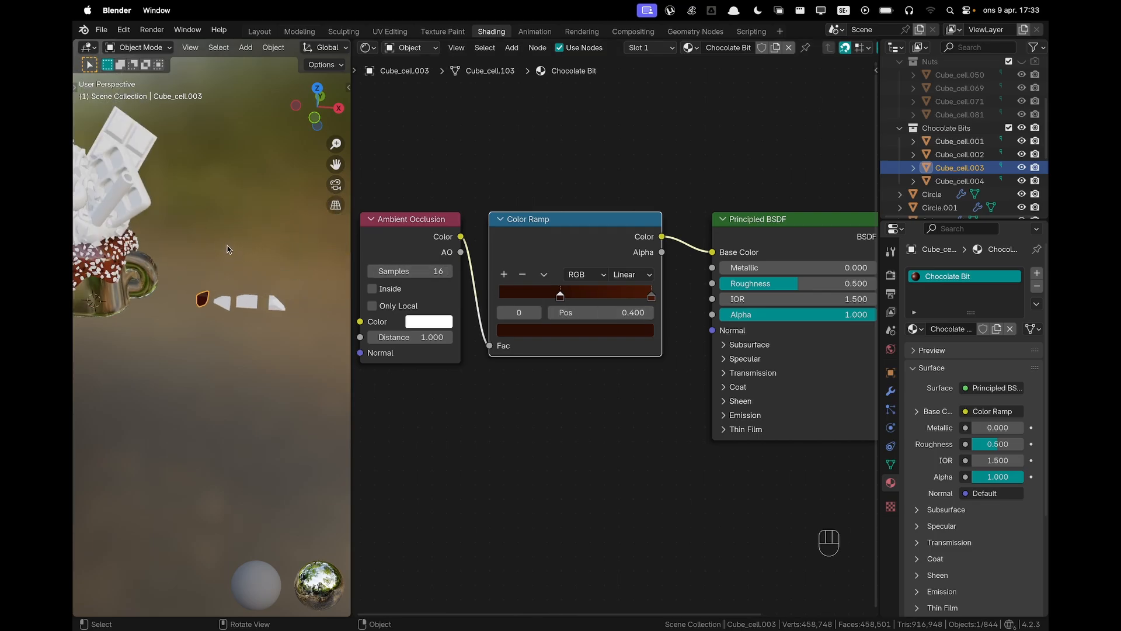
shift+middle_drag(158, 270, 219, 307)
scroll(230, 263, up, 2)
scroll(217, 298, up, 2)
scroll(219, 306, down, 1)
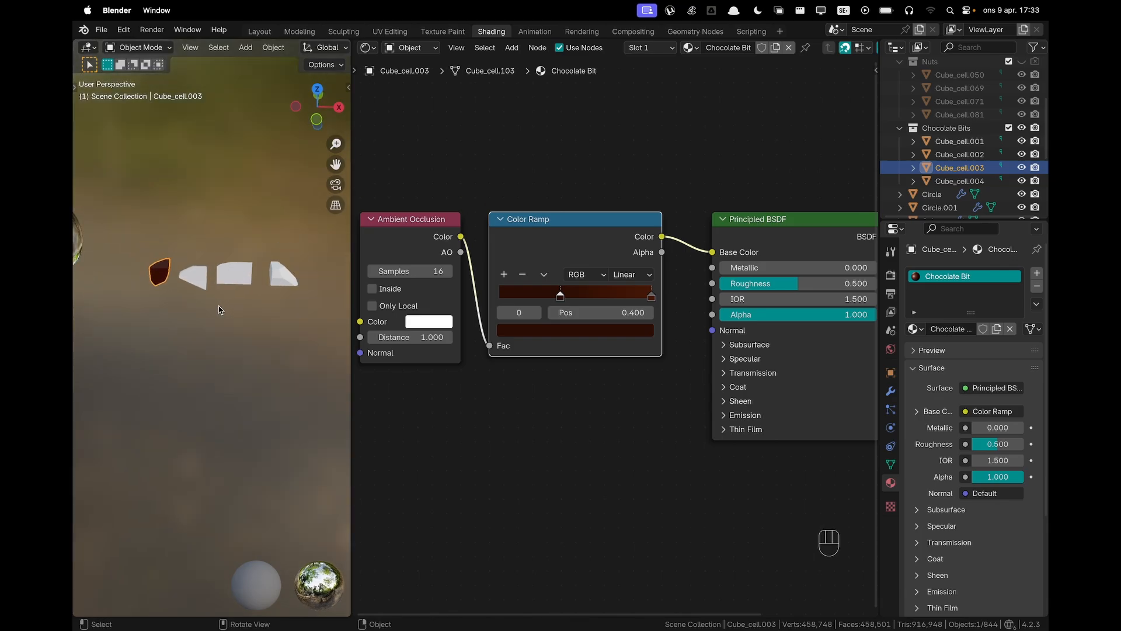
drag(178, 224, 313, 304)
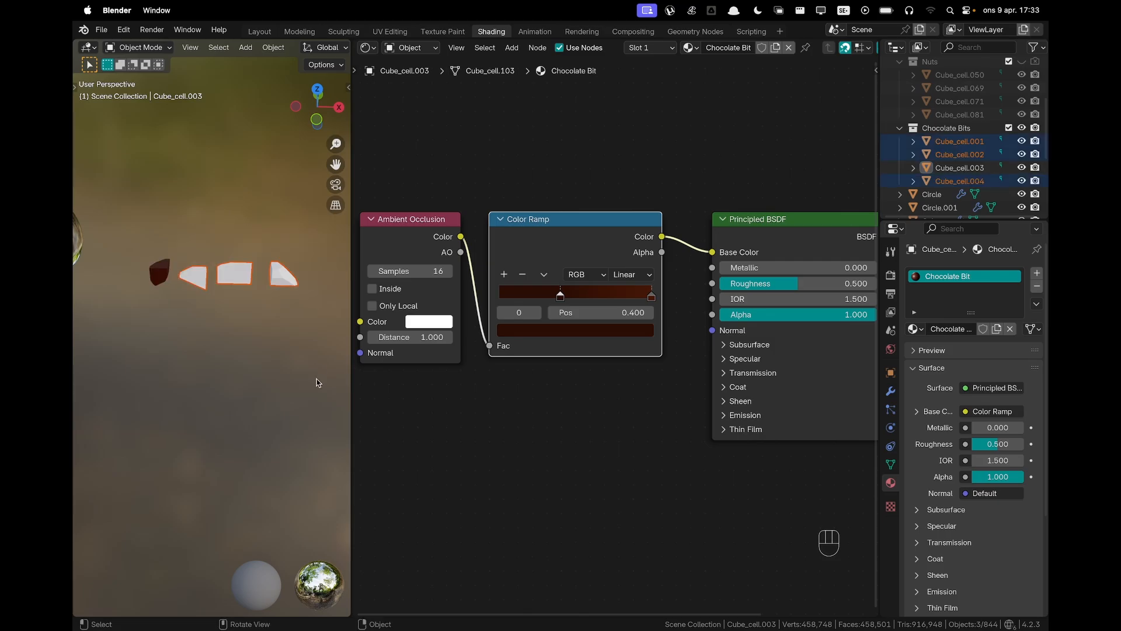
shift+click(200, 315)
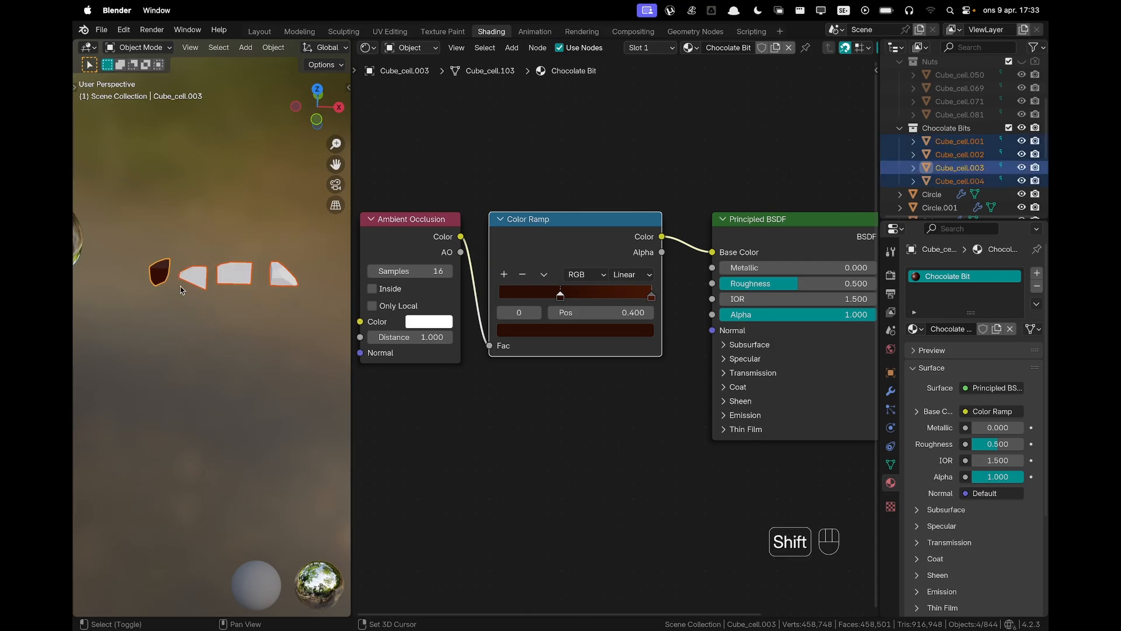
key(super+l)
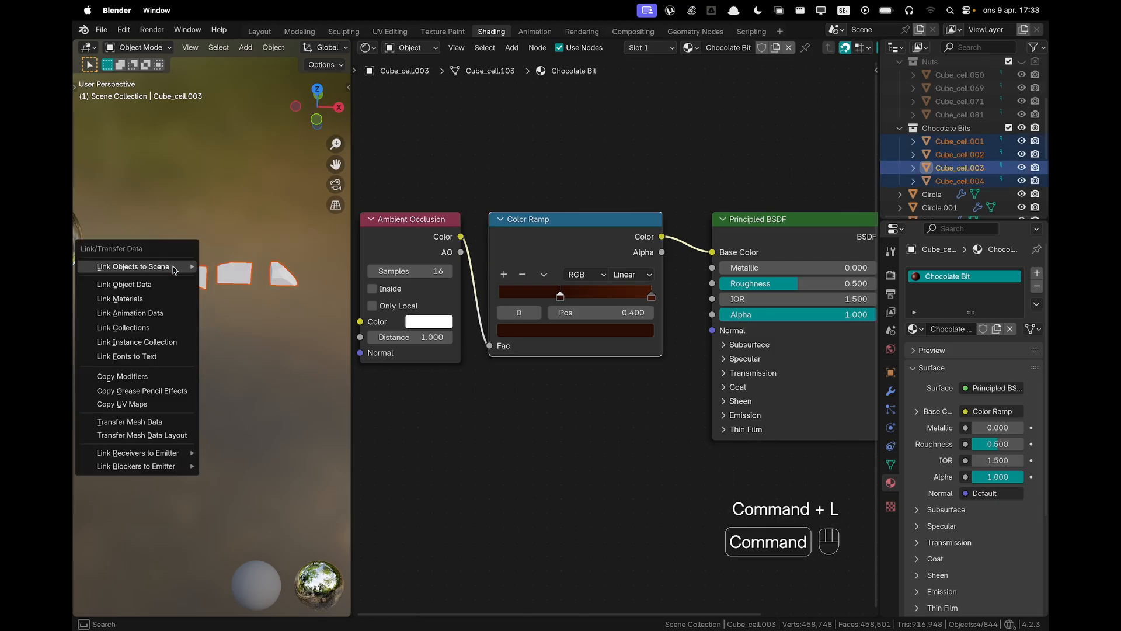
click(151, 300)
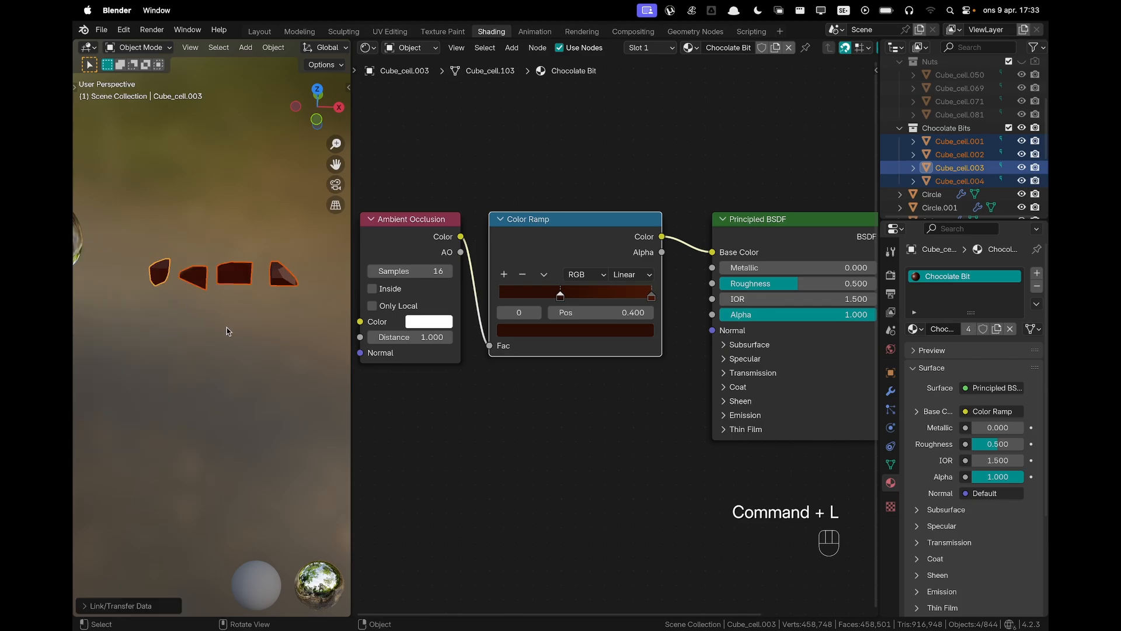
click(227, 329)
Inspect the chocolate bits on the drip and set the Chocolate Bit Color Ramp's darker stop position to 0.5
mouse_move(233, 282)
middle_down()
mouse_move(227, 297)
mouse_move(219, 276)
mouse_move(247, 277)
middle_up()
shift+middle_drag(247, 277, 73, 354)
scroll(209, 254, up, 5)
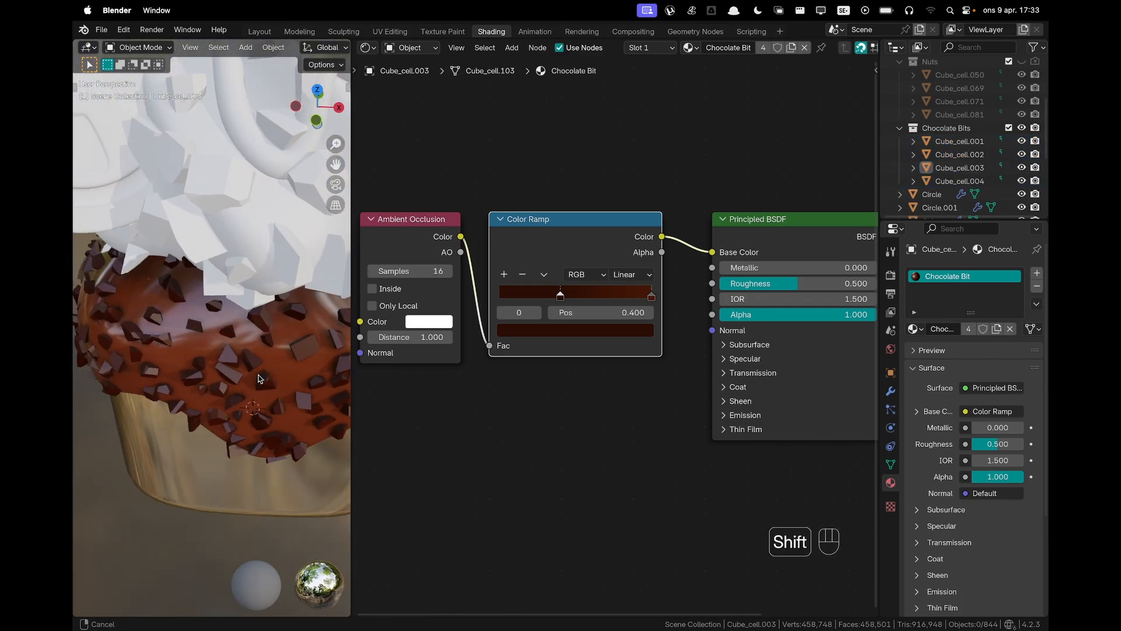
shift+middle_drag(340, 376, 233, 281)
scroll(229, 285, up, 4)
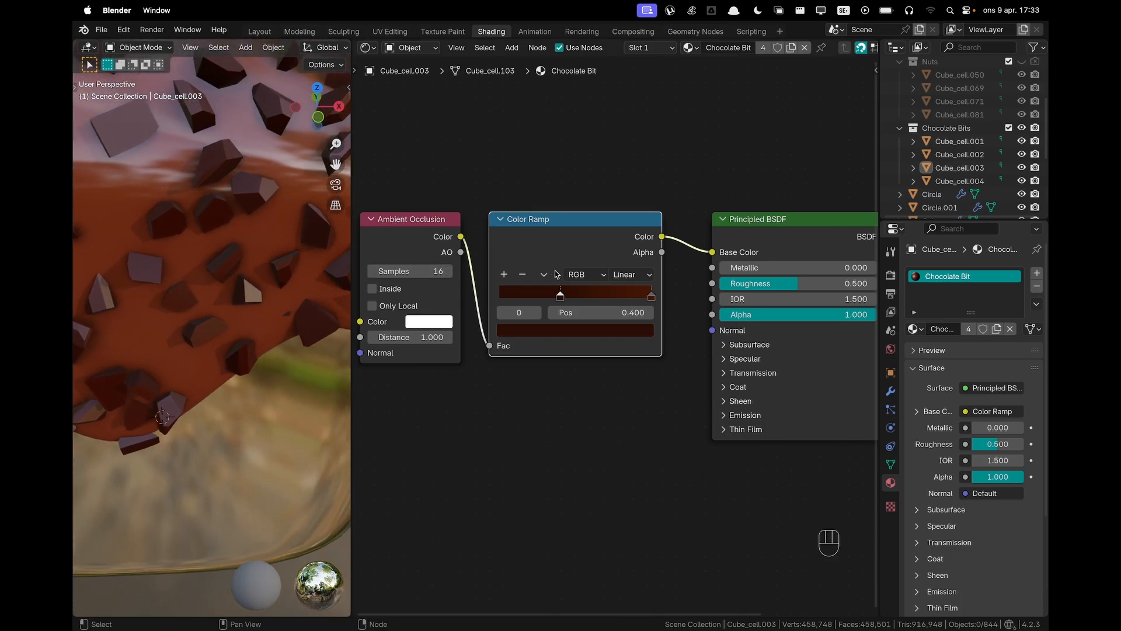
click(597, 313)
text(.5)
key(Return)
scroll(217, 258, down, 6)
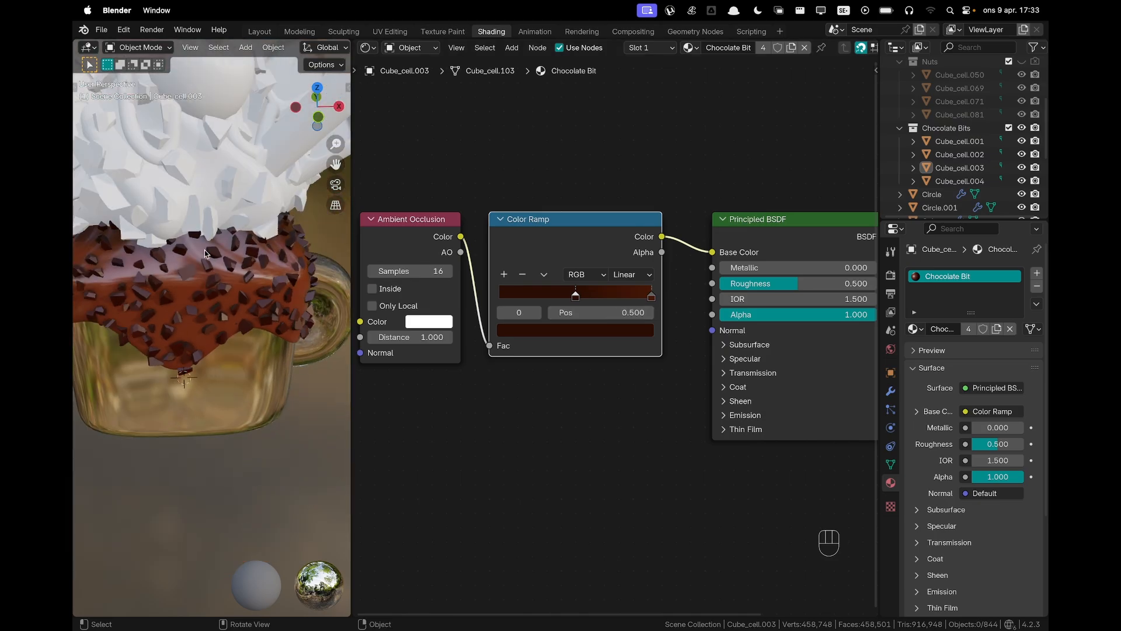
Hide the Chocolate Bits collection in the viewport again
click(217, 257)
shift+middle_drag(280, 275, 228, 250)
click(307, 334)
scroll(308, 335, down, 6)
scroll(307, 338, up, 2)
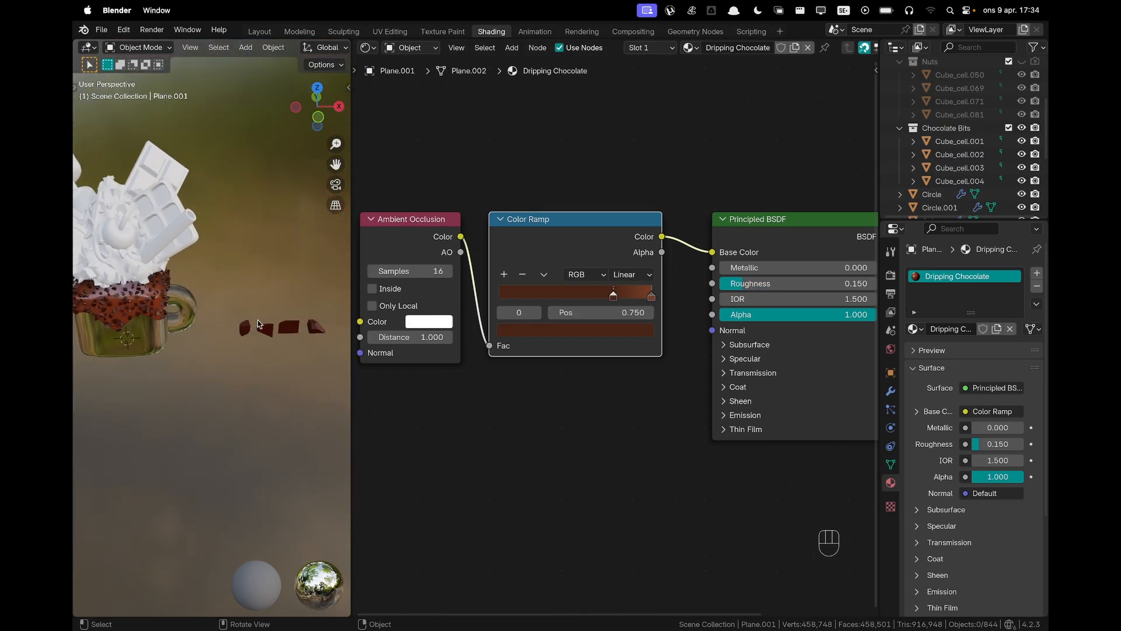
click(1025, 127)
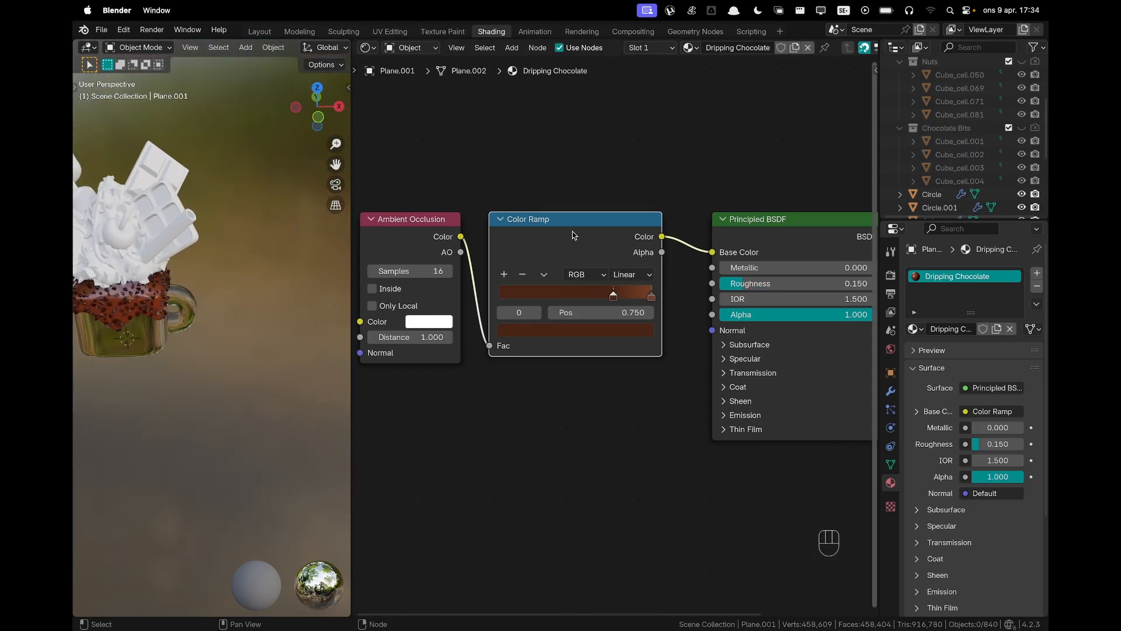
Create a new material on the whipped topping and name it Light Icecream
shift+middle_drag(276, 295, 326, 318)
scroll(205, 252, up, 3)
scroll(226, 252, down, 1)
middle_drag(226, 252, 258, 322)
scroll(258, 322, up, 1)
scroll(257, 322, up, 2)
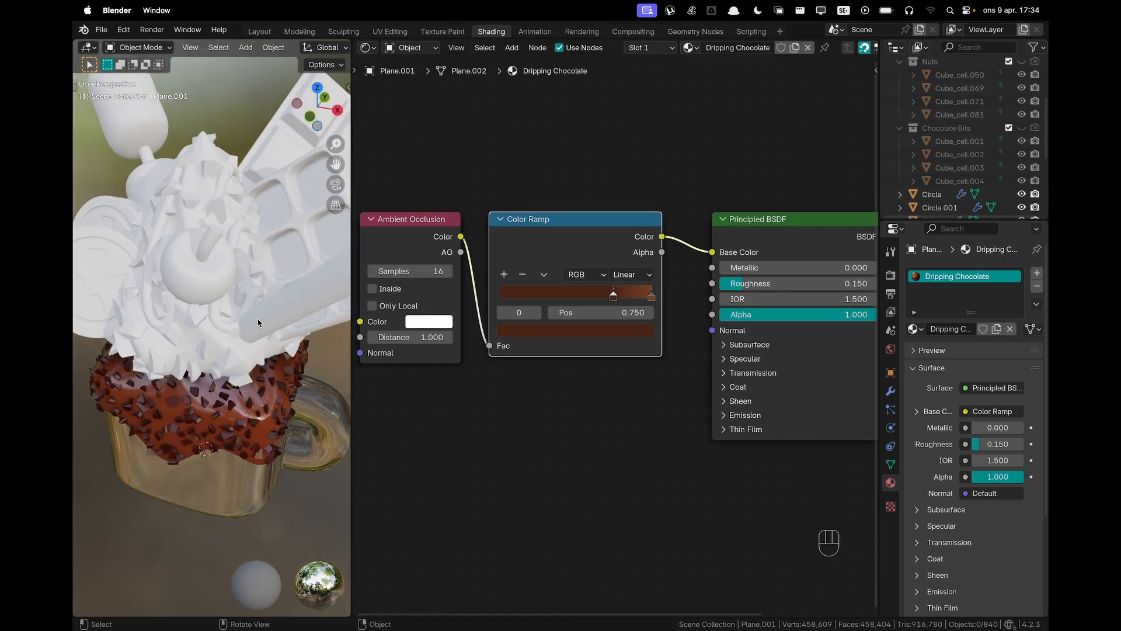
click(190, 222)
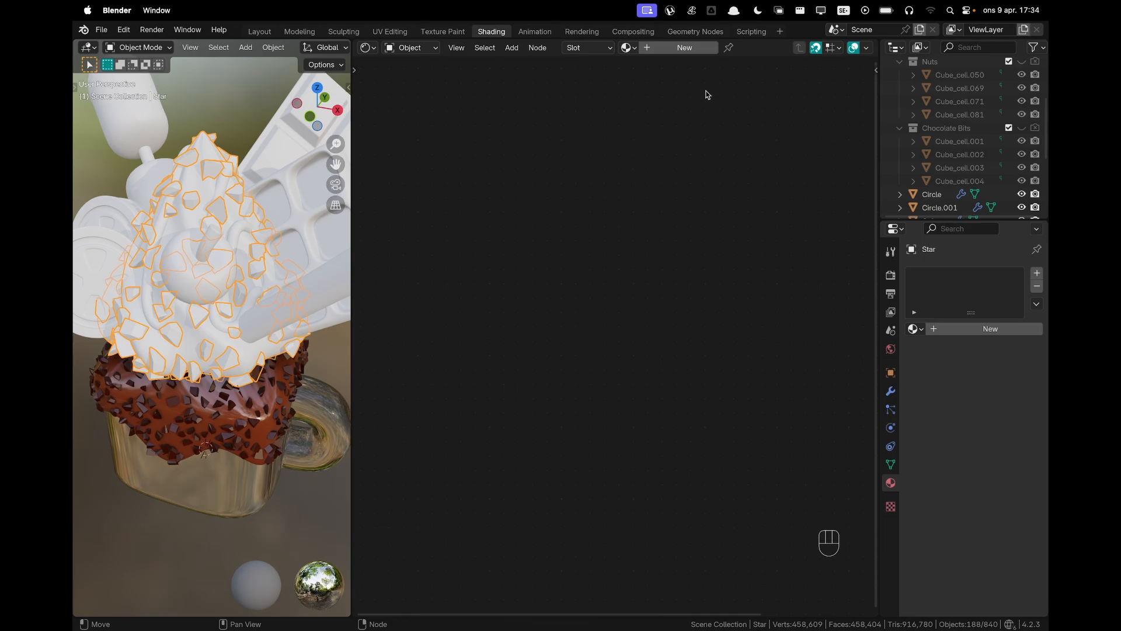
click(678, 48)
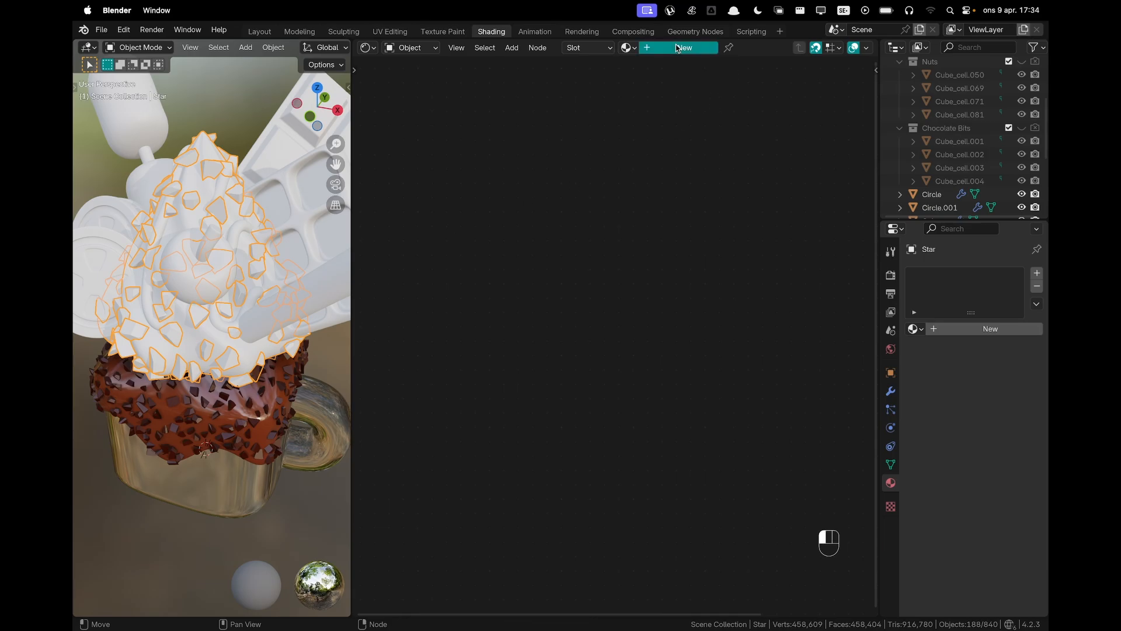
key(shift)
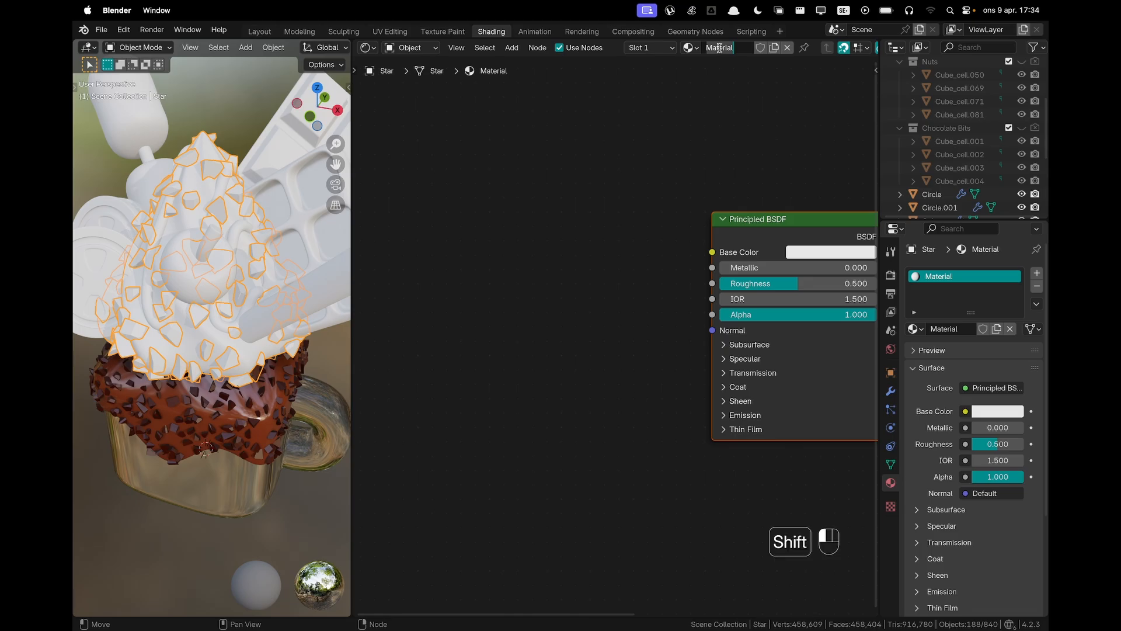
text(Light Ic)
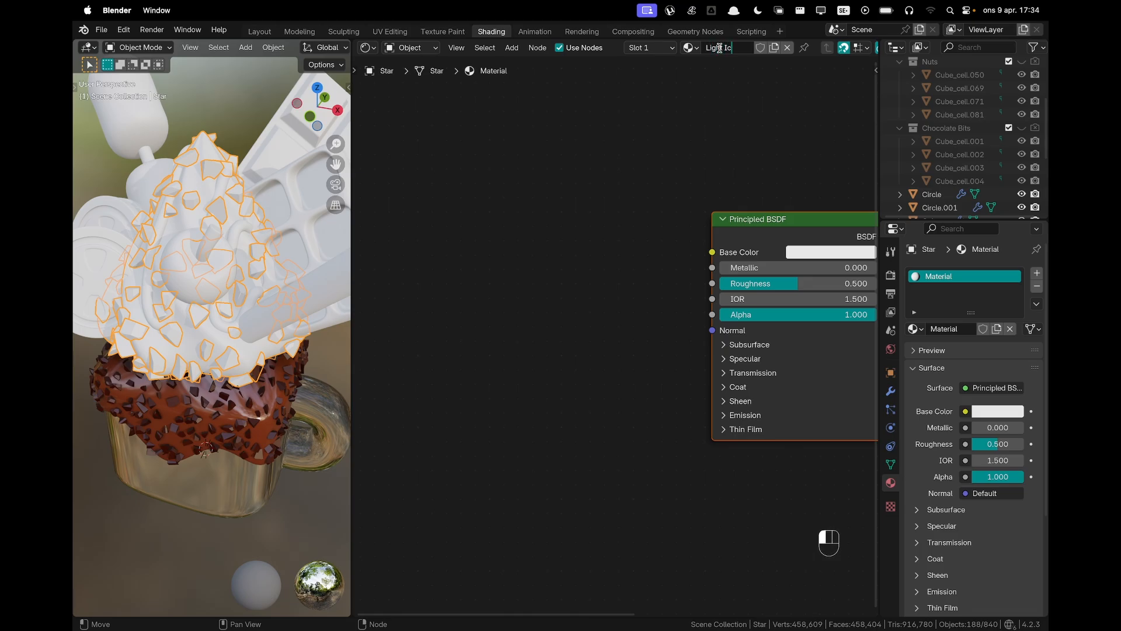
text(ecream)
key(Return)
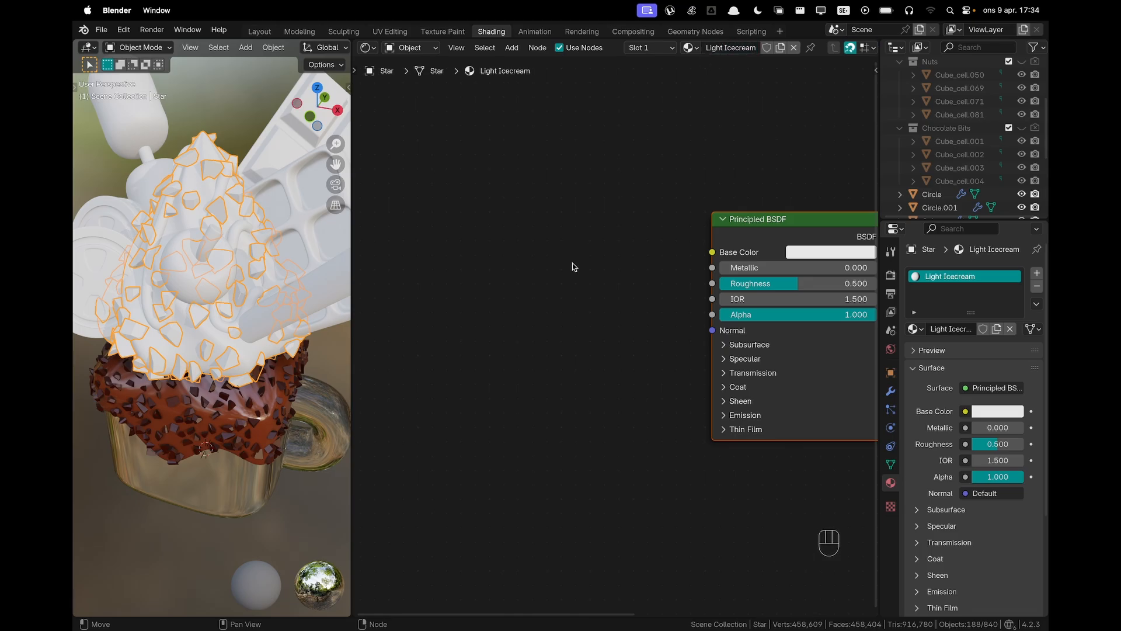
Add an Ambient Occlusion node to the Light Icecream material, placed well ahead of the Principled BSDF
key(shift+a)
text(am)
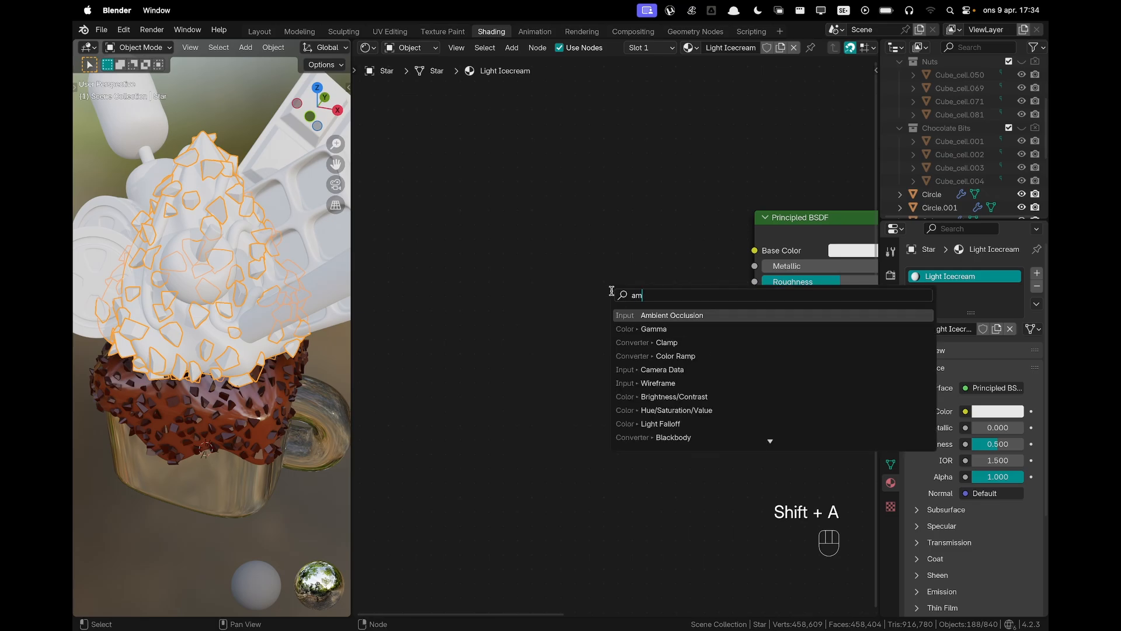
text(bien)
key(Return)
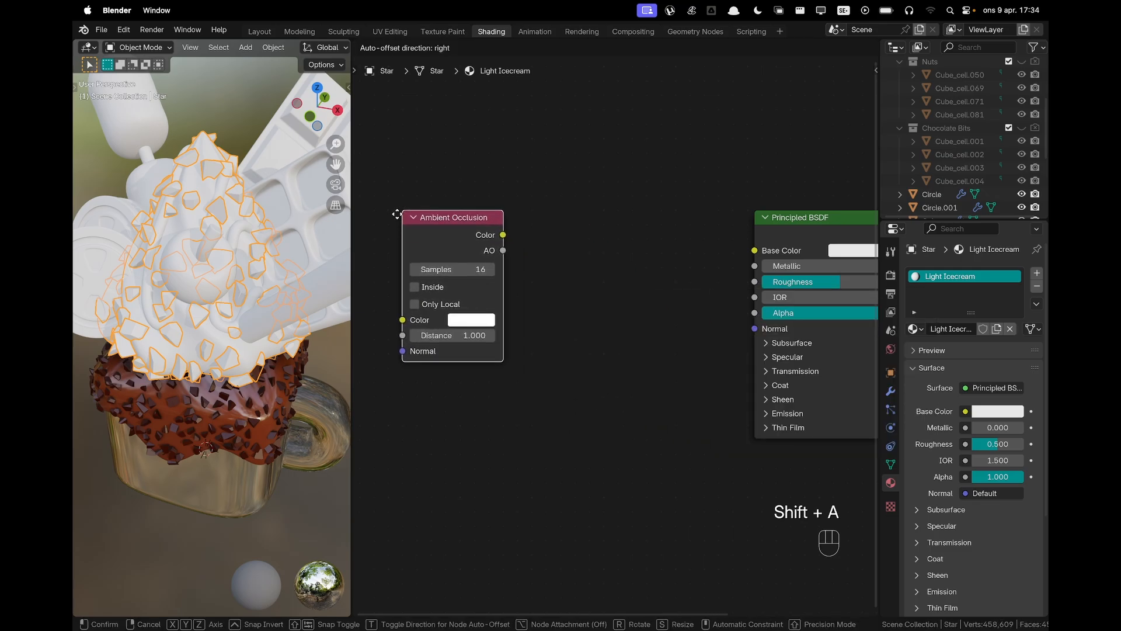
click(399, 219)
Insert a Color Ramp fed by the Ambient Occlusion color and link its color output to the Principled BSDF's Base Color
drag(489, 235, 546, 257)
text(ramp)
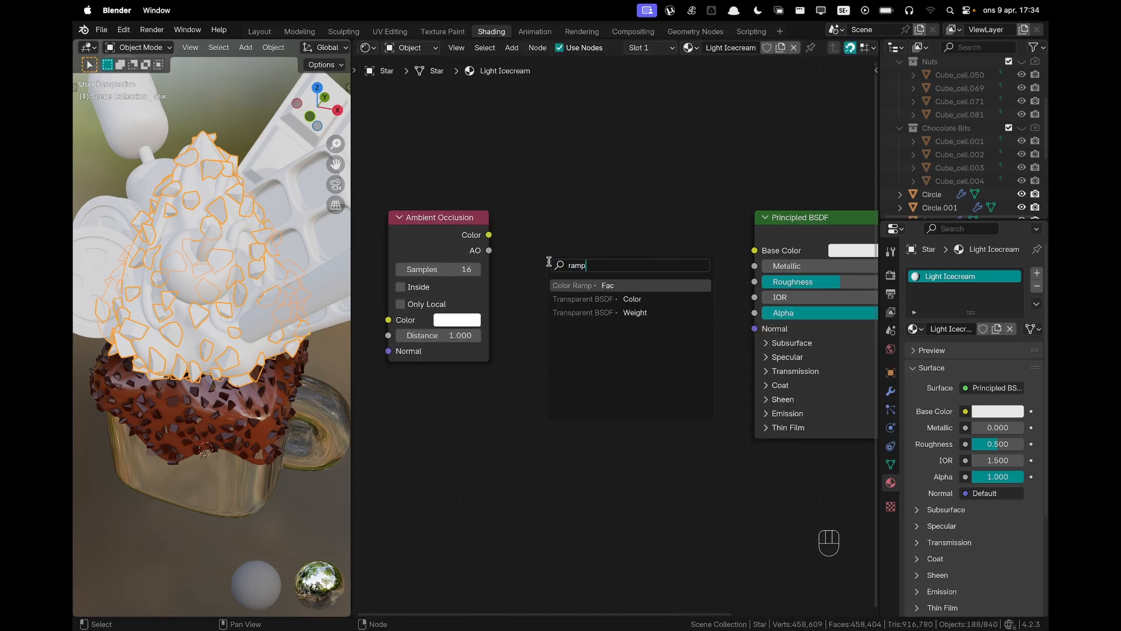
key(Return)
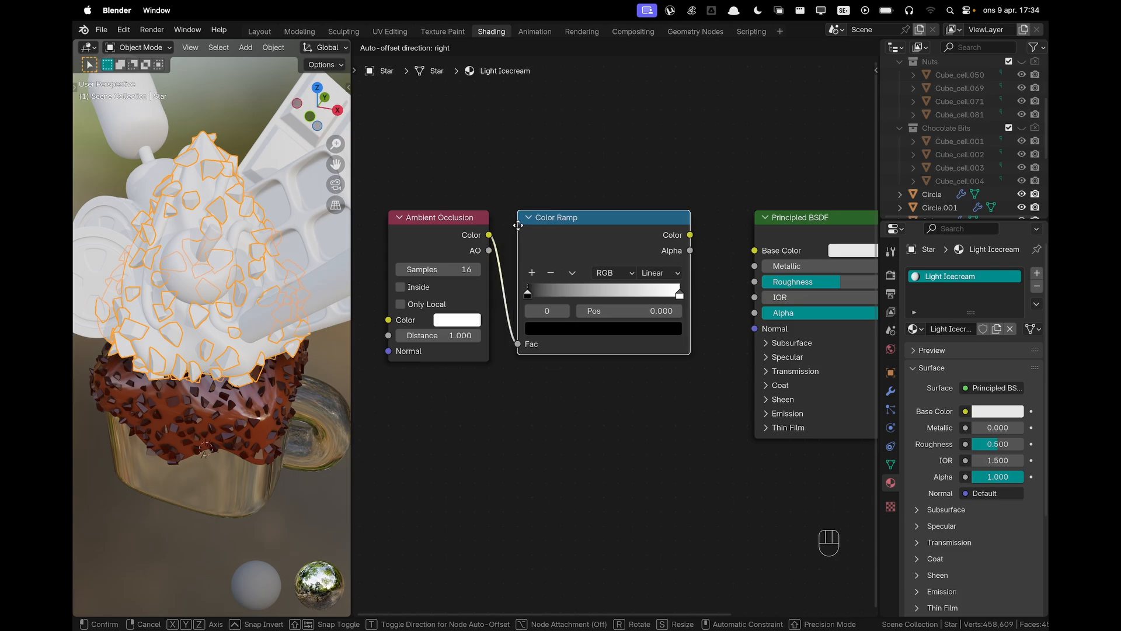
click(511, 222)
drag(690, 235, 754, 251)
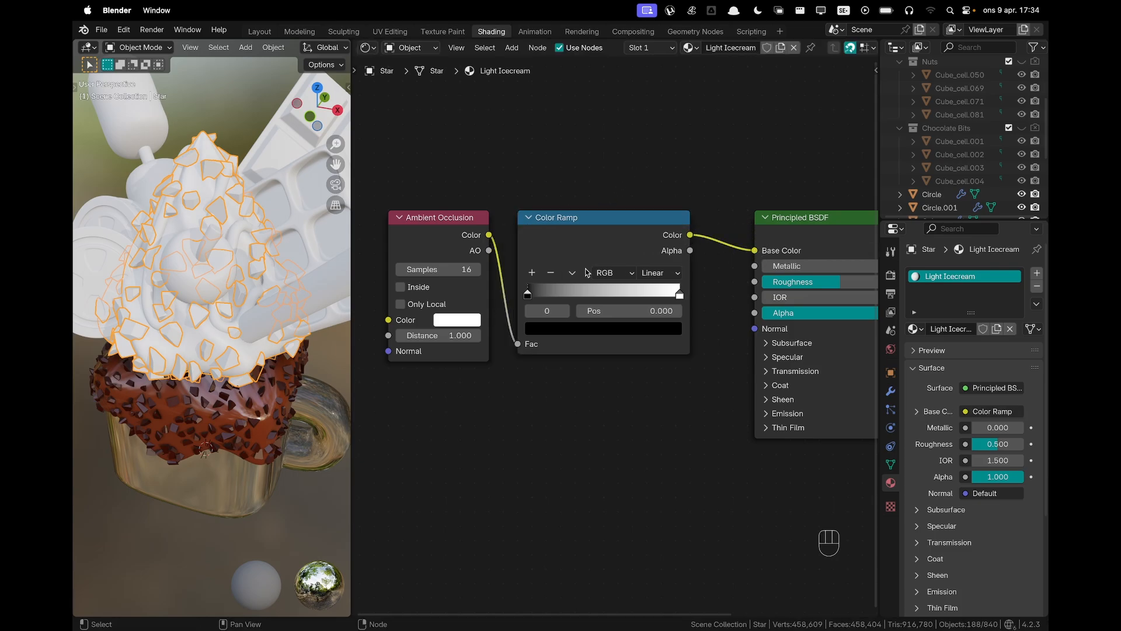
Unhide the Chocolate Bits collection and set the Chocolate Bit material's roughness to 0.3 on Cube_cell.003
click(1021, 128)
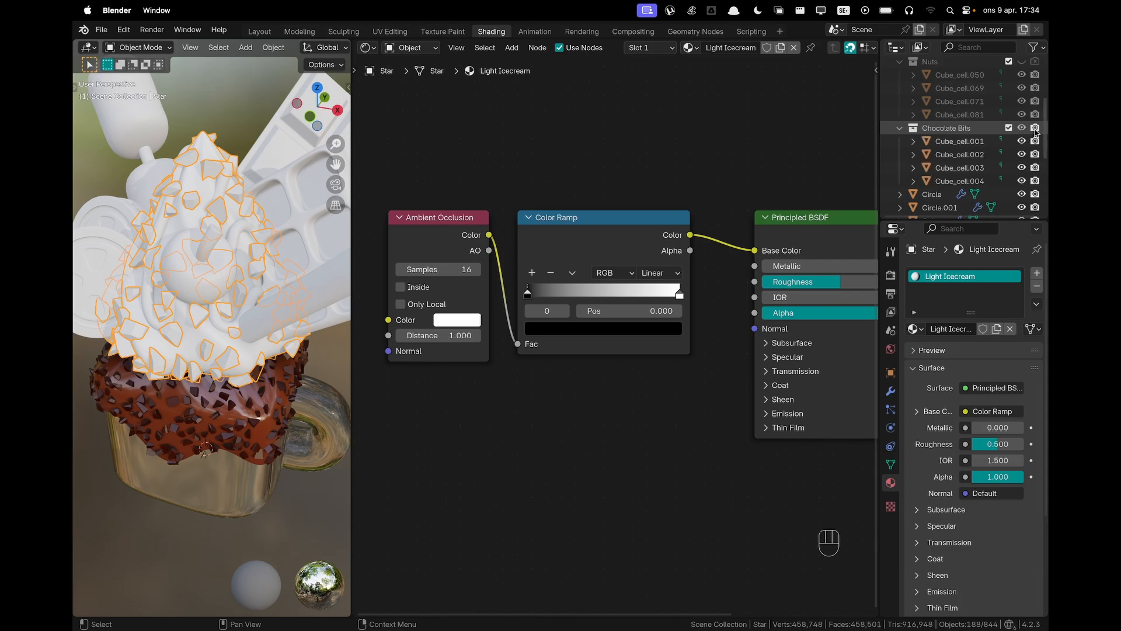
shift+scroll(269, 338, right, 5)
shift+scroll(270, 338, right, 5)
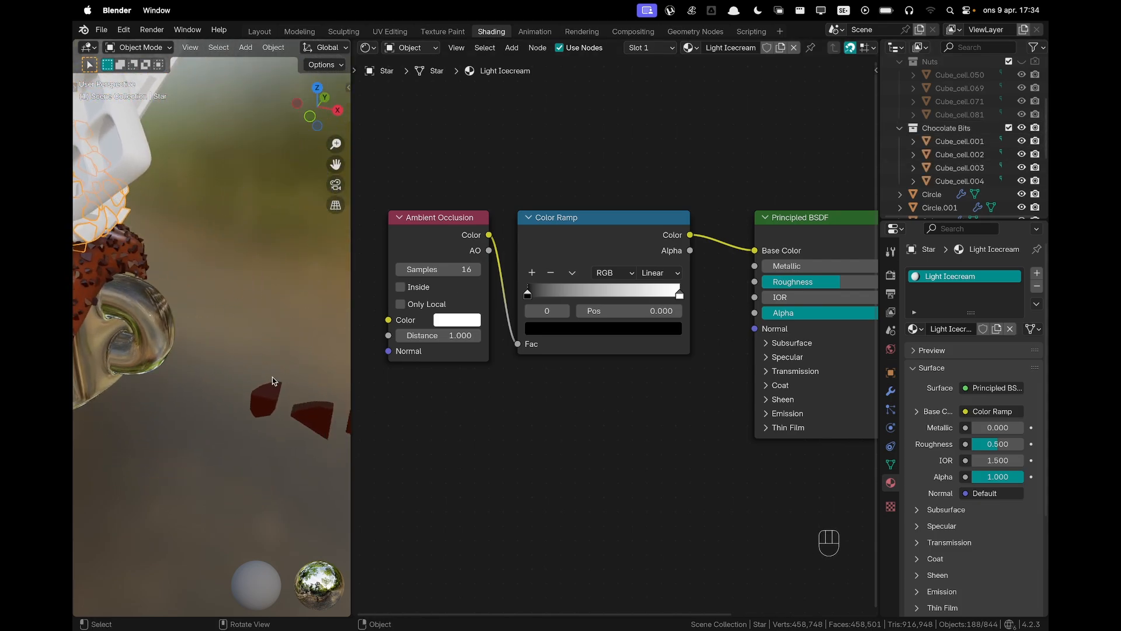
click(266, 399)
shift+scroll(777, 313, right, 5)
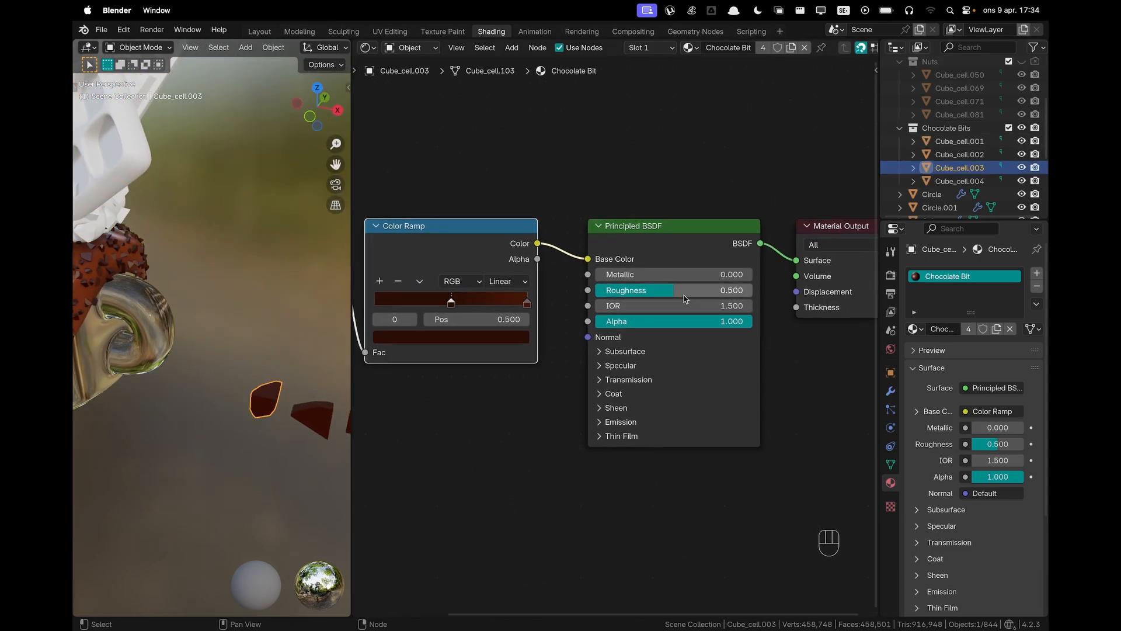
click(685, 292)
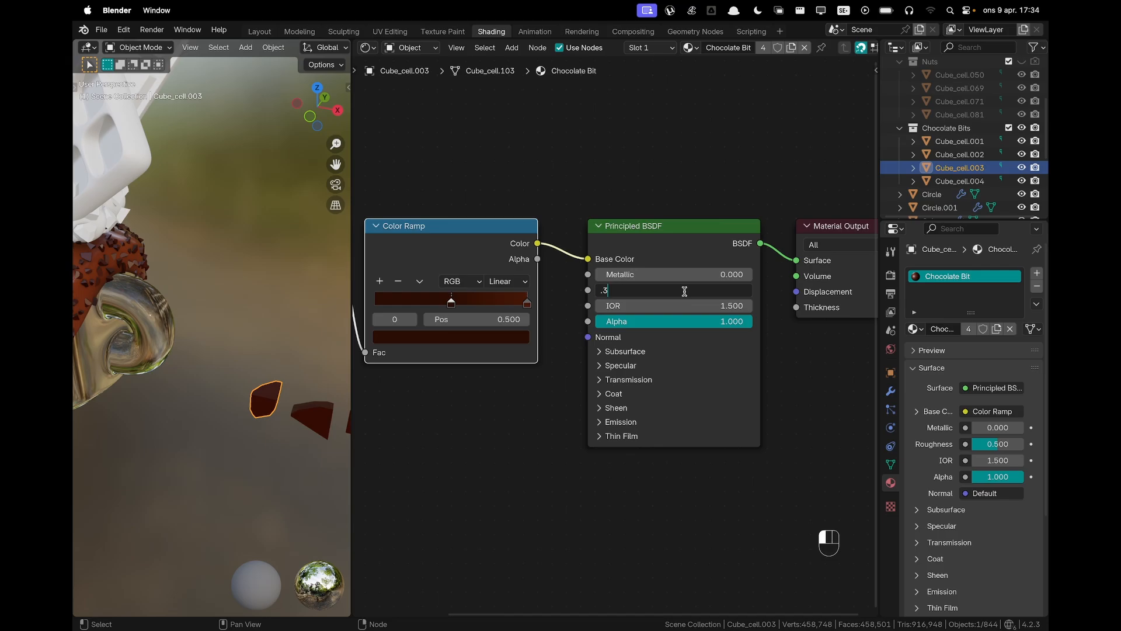
text(.3)
key(Return)
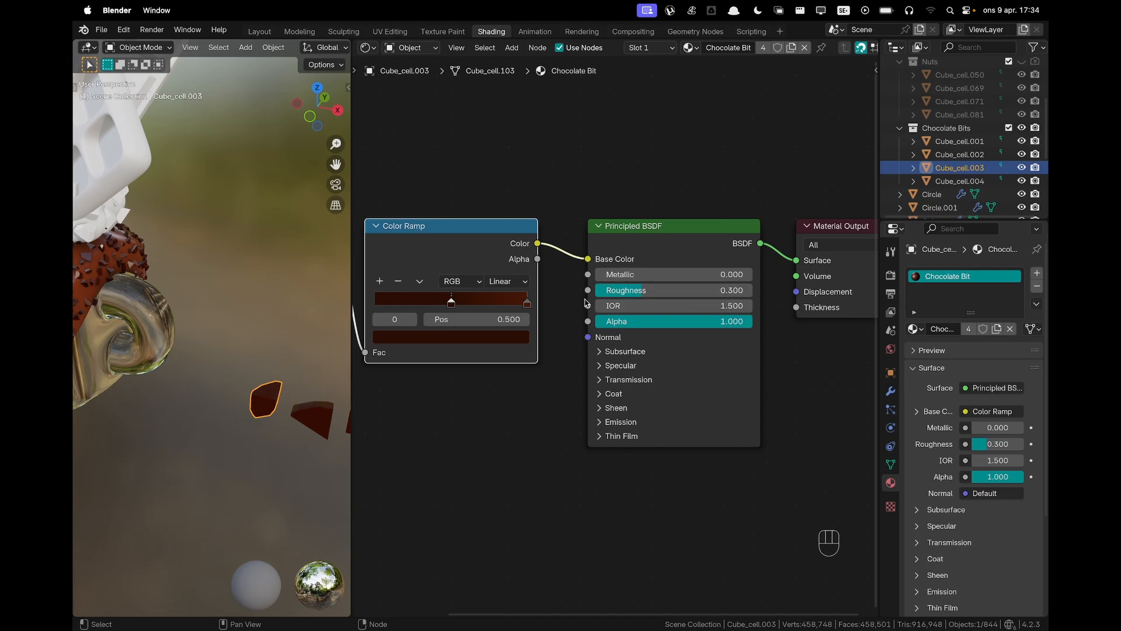
Return to the whipped topping's Light Icecream material, move its two input nodes closer to the Principled BSDF and set roughness to 0
click(117, 220)
shift+middle_drag(117, 220, 272, 230)
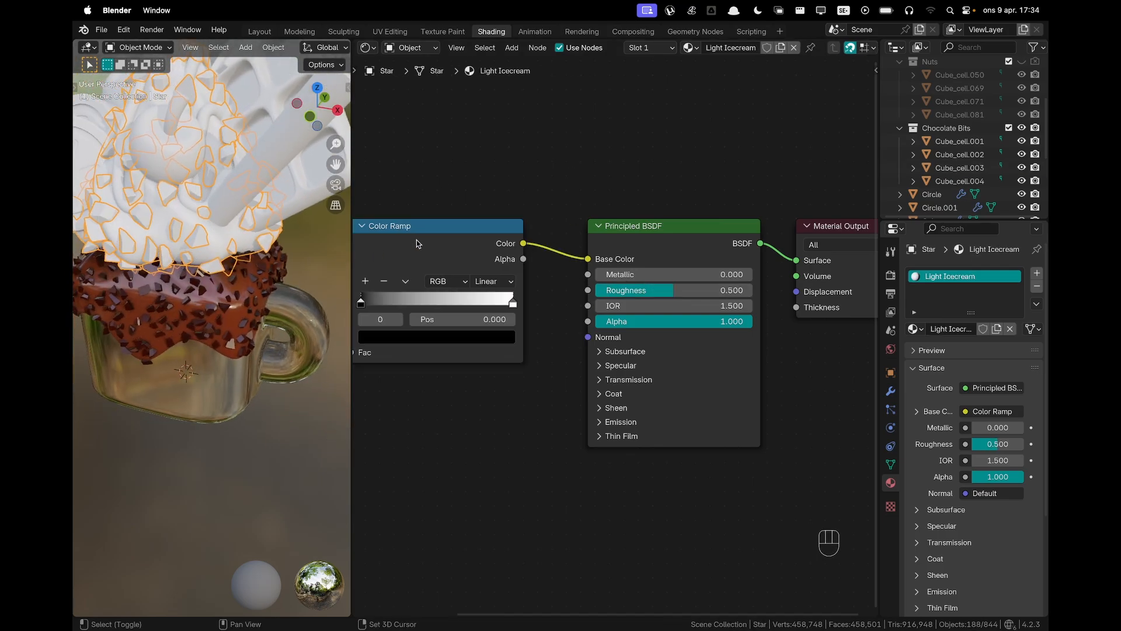
scroll(552, 223, down, 1)
shift+scroll(552, 223, left, 3)
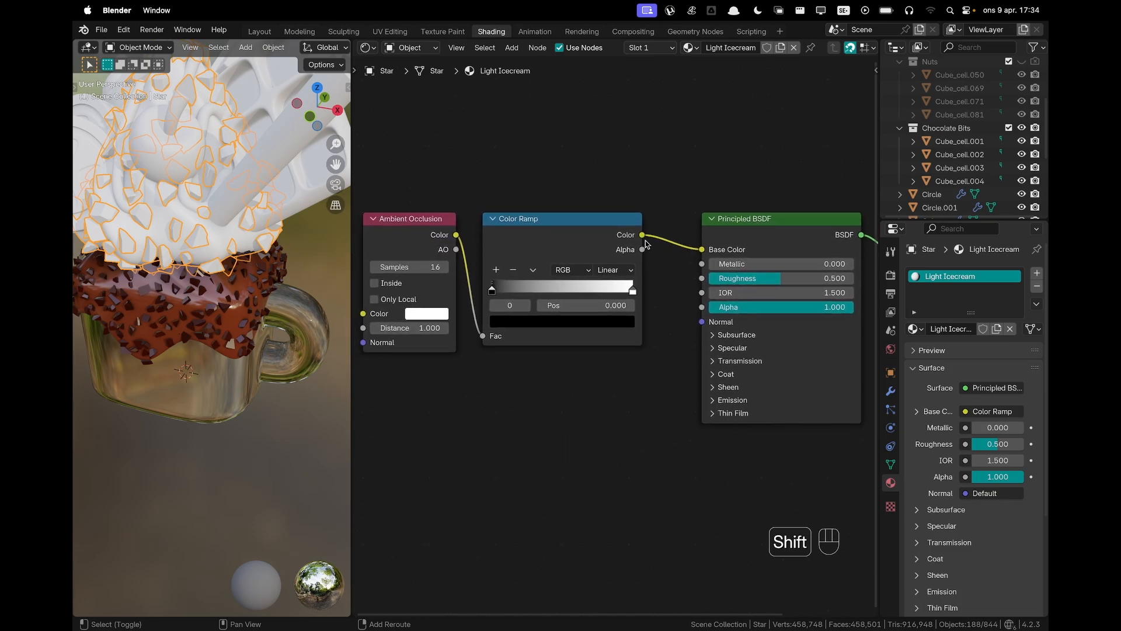
drag(565, 221, 577, 219)
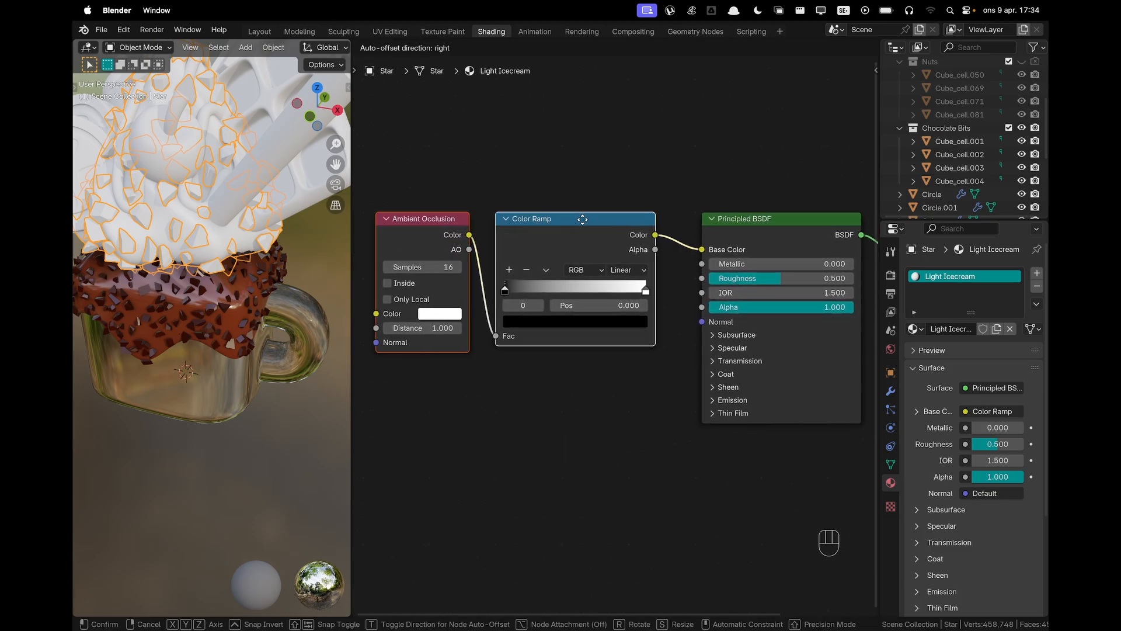
click(664, 201)
drag(781, 279, 704, 279)
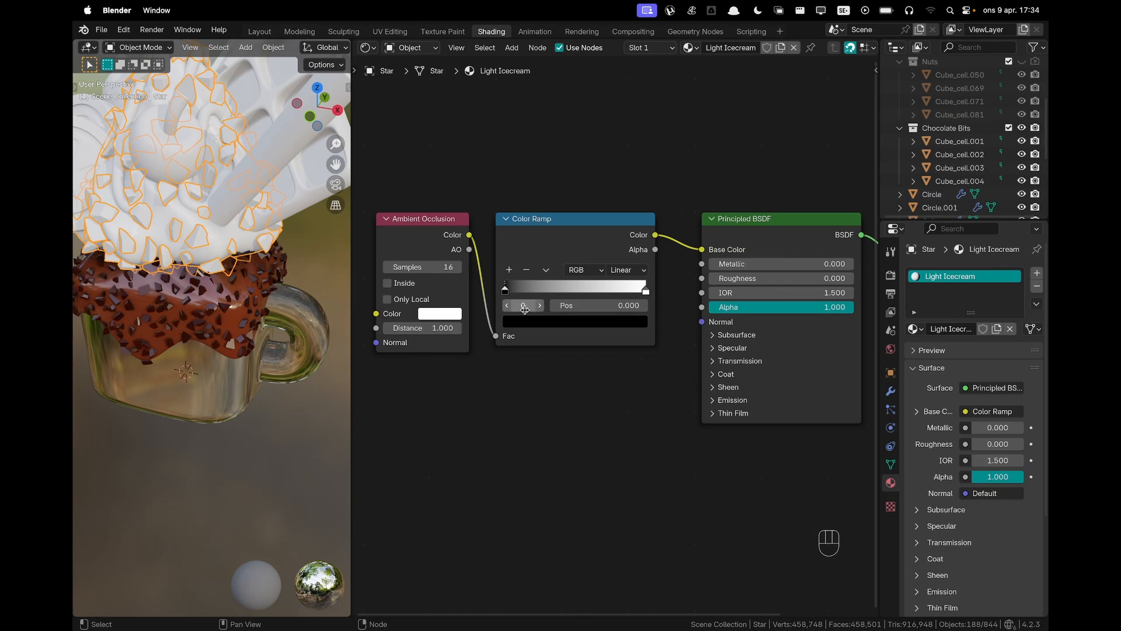
Set the Color Ramp's black stop to the salmon color E48D77
scroll(563, 319, up, 1)
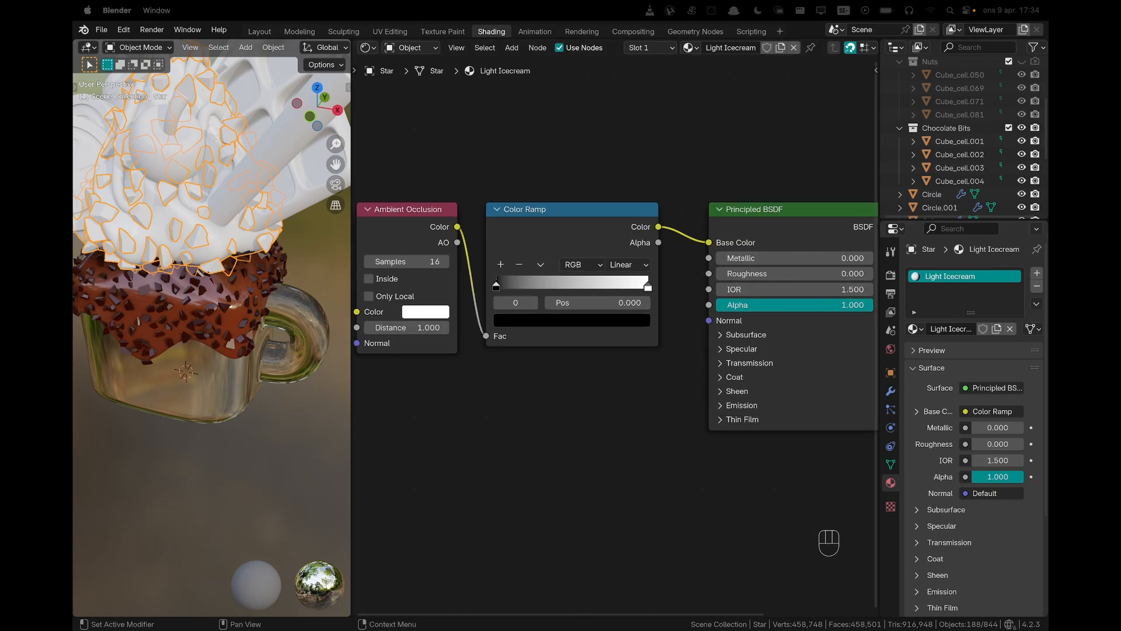
click(512, 321)
click(556, 257)
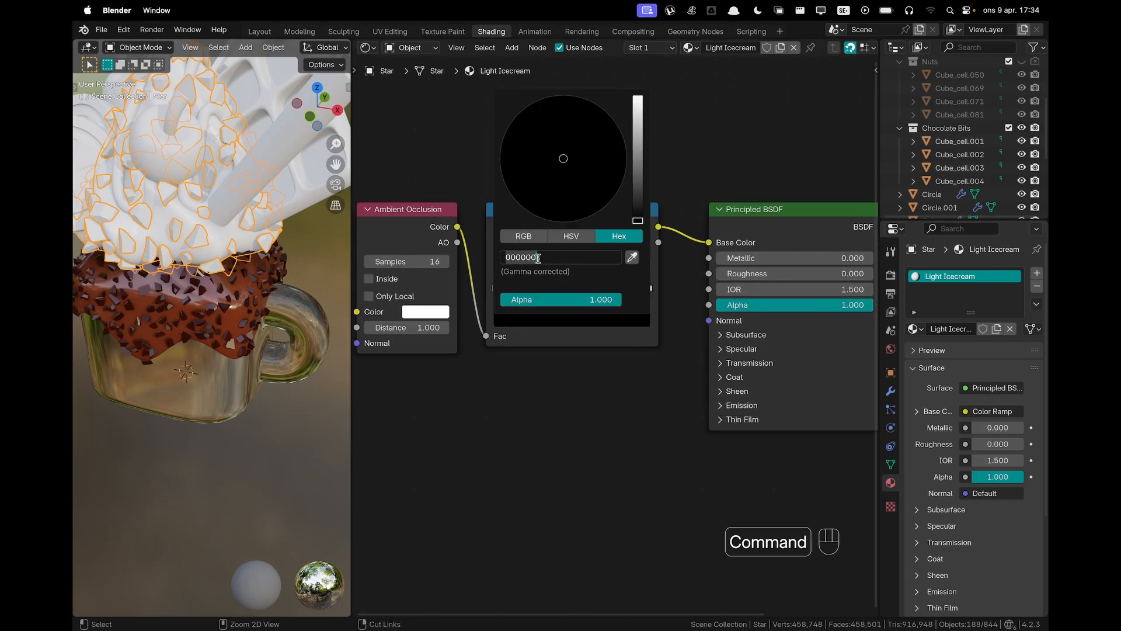
text(E48D77)
key(Return)
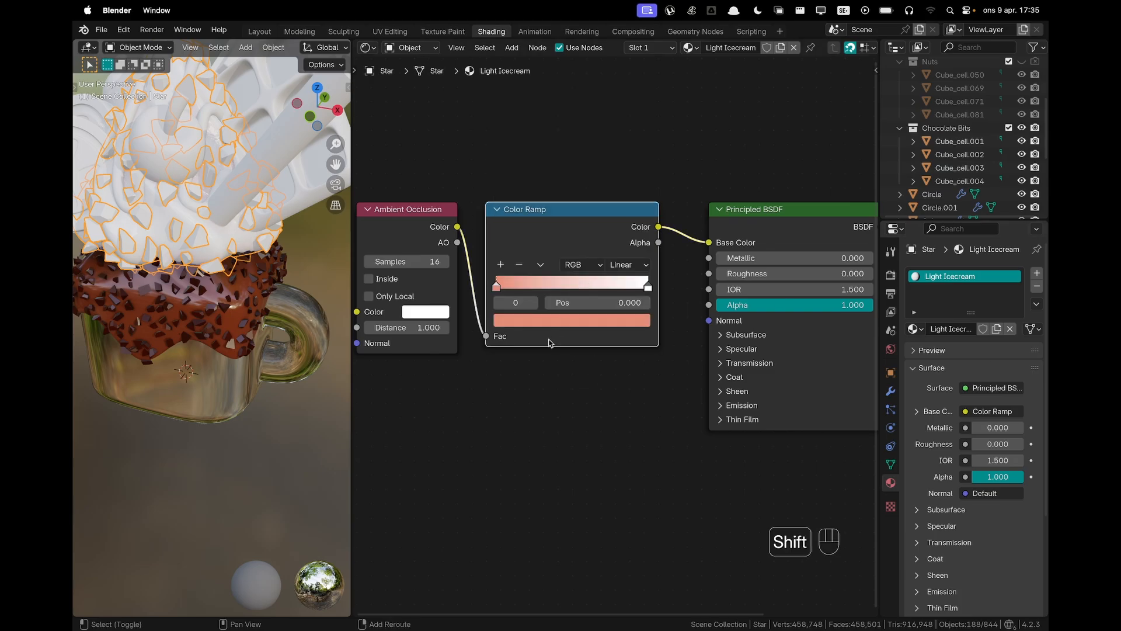
Try the salmon stop of the Color Ramp at position 0.6
shift+middle_drag(253, 262, 272, 298)
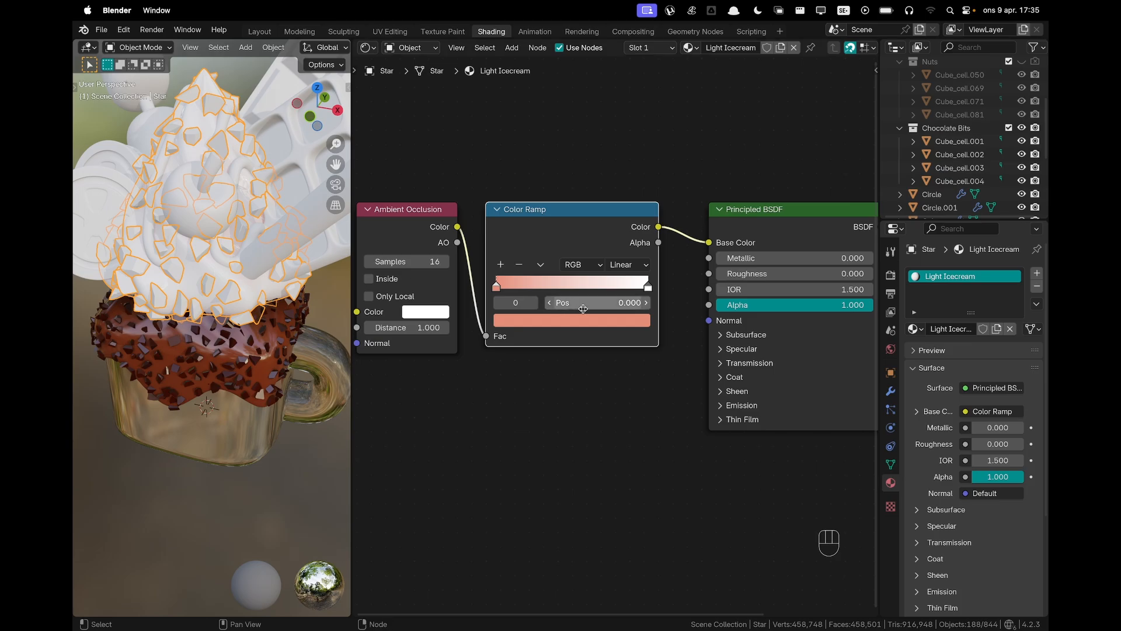
drag(500, 288, 561, 294)
drag(592, 294, 599, 295)
click(602, 302)
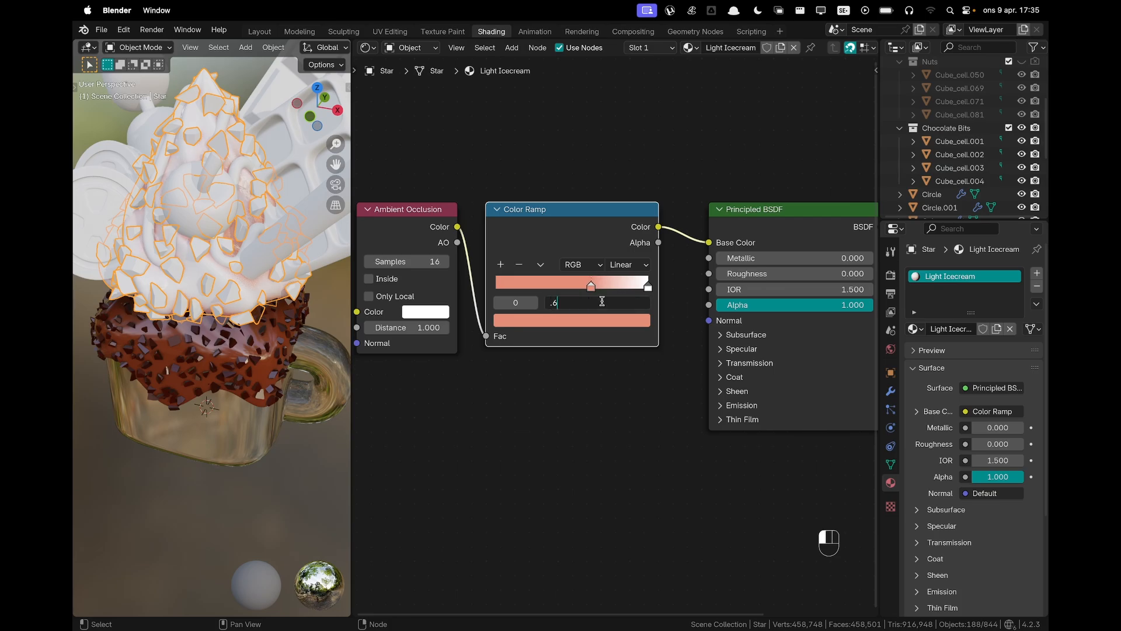
key(Return)
Set the salmon stop's position to 0.5 and check the topping's shading from several angles
middle_drag(192, 274, 249, 252)
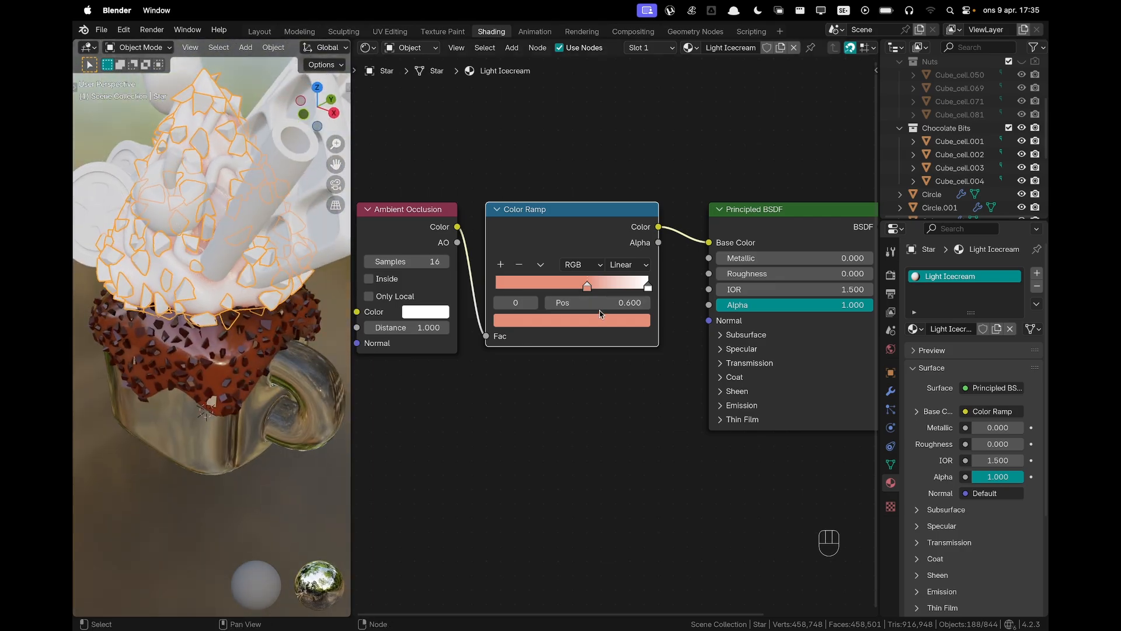
click(602, 303)
text(.5)
key(Return)
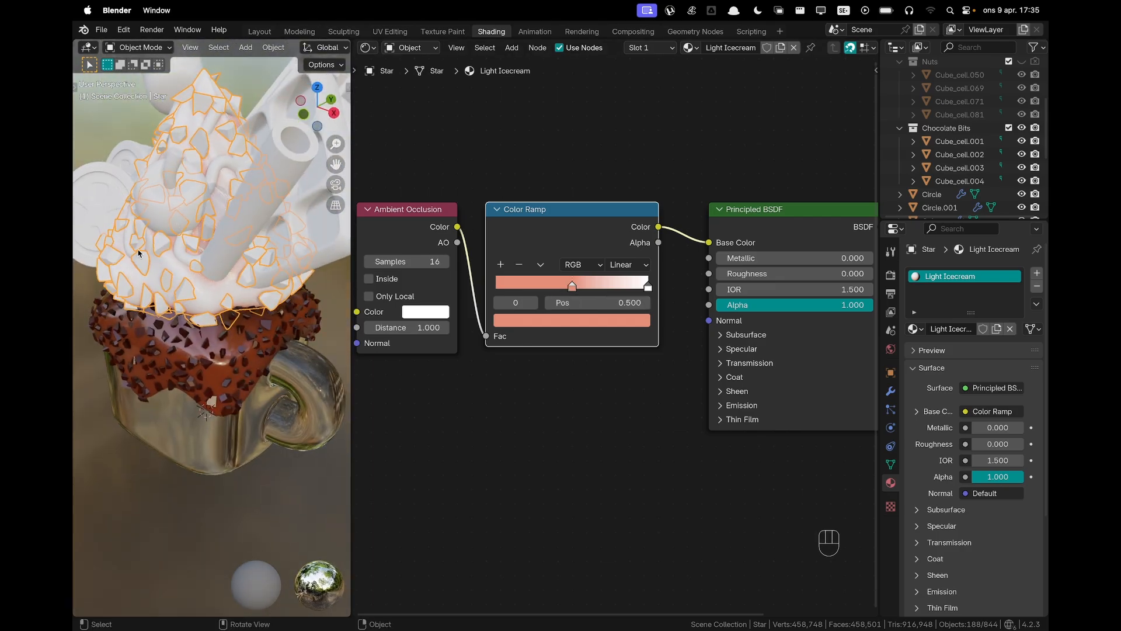
middle_drag(250, 177, 234, 326)
scroll(245, 312, down, 1)
shift+middle_drag(234, 326, 233, 347)
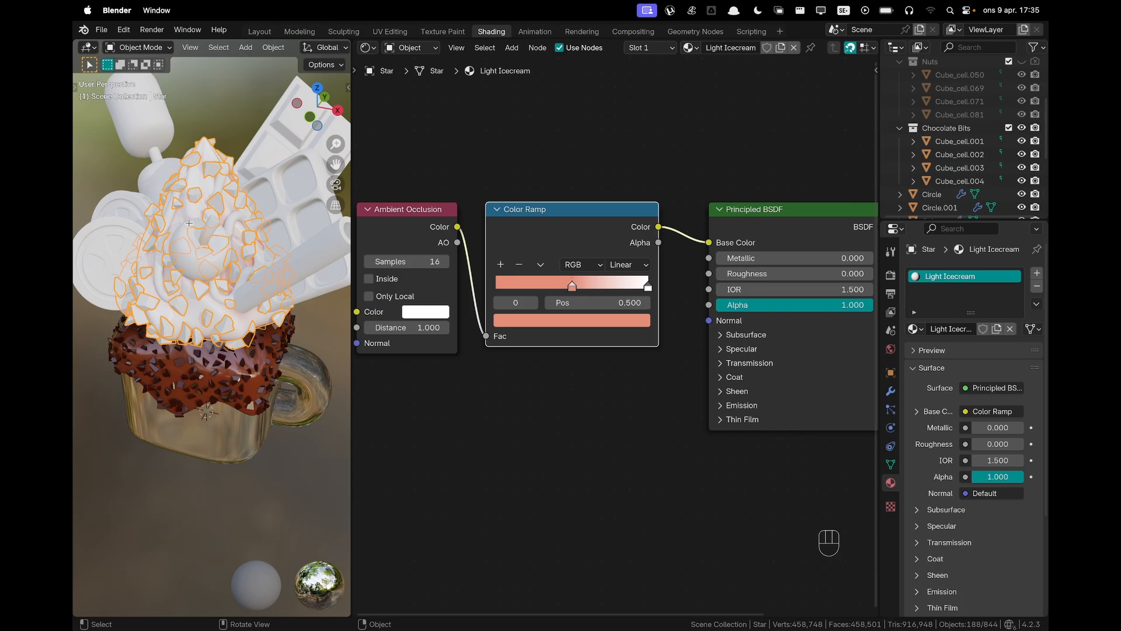
key(Tab)
middle_drag(173, 232, 180, 240)
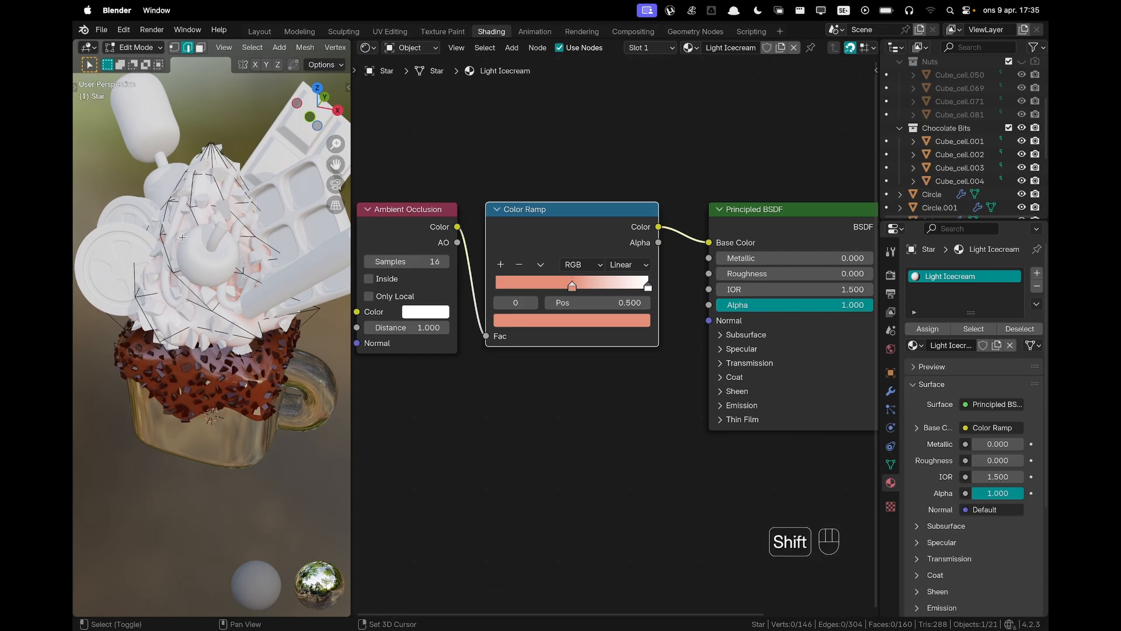
key(shift+h)
key(alt+h)
key(alt+h)
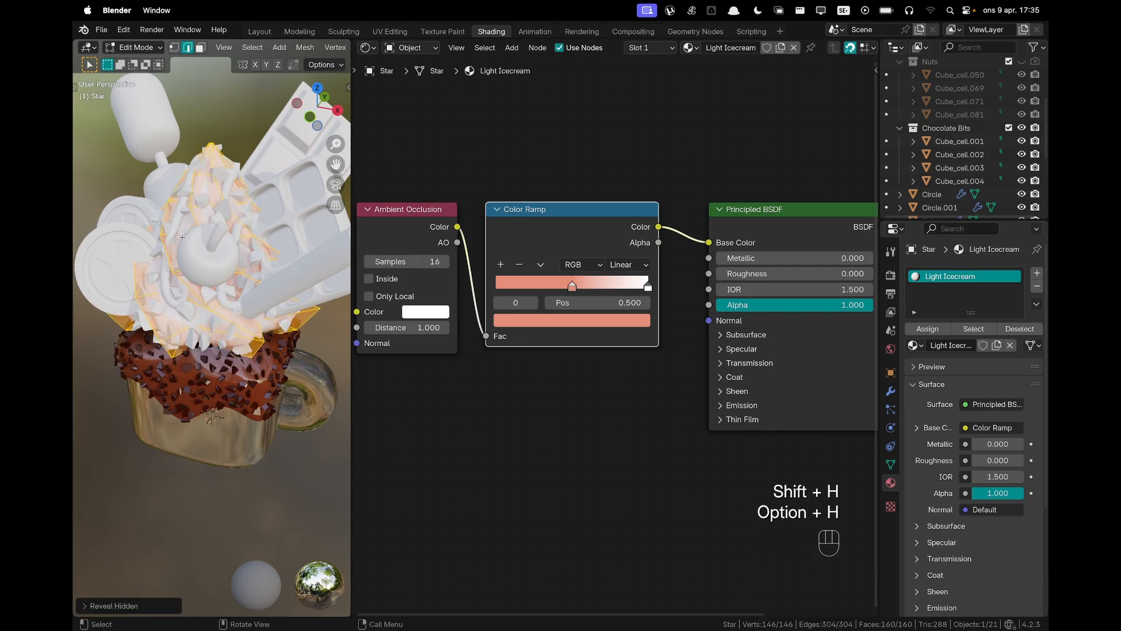
key(Tab)
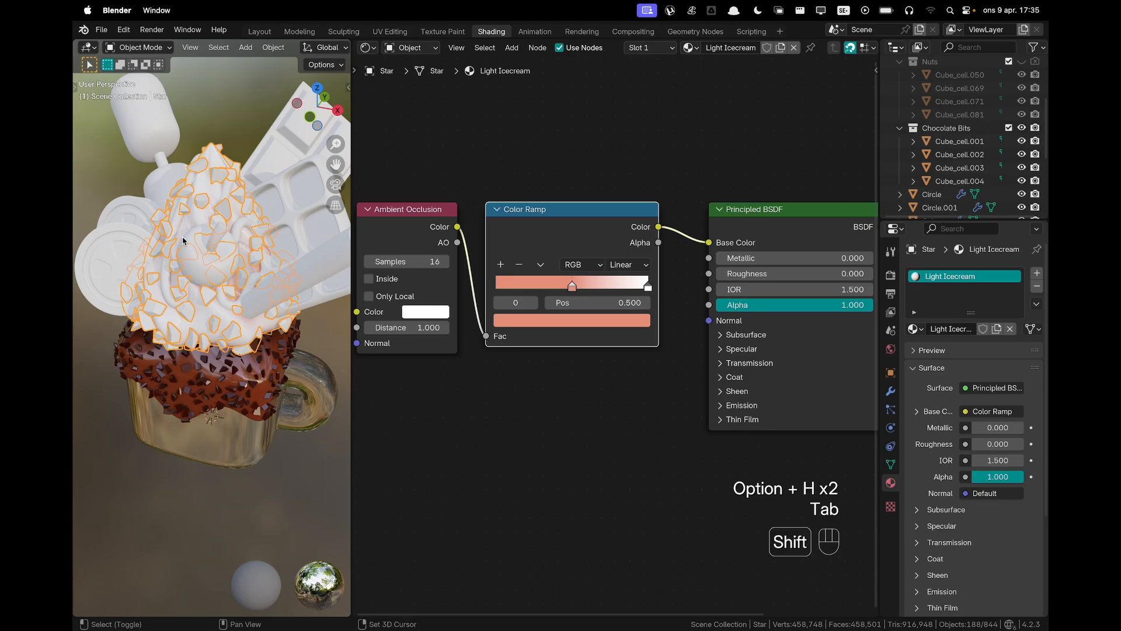
Isolate the whipped topping, enter Edit Mode, select an edge at its base and switch the viewport to Solid shading
key(shift+h)
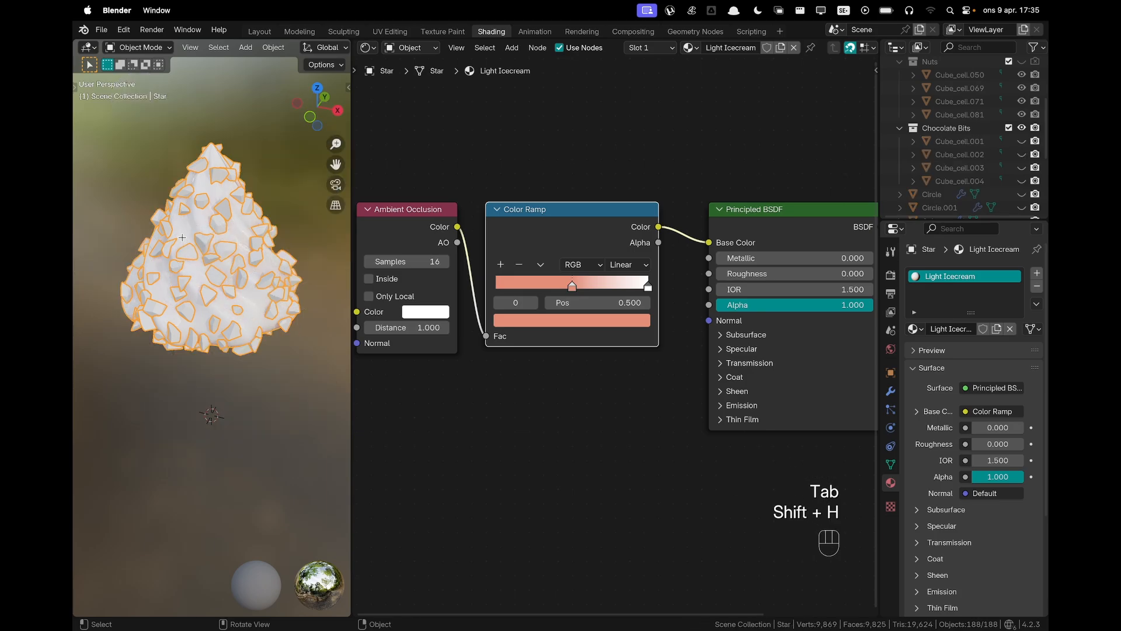
key(Tab)
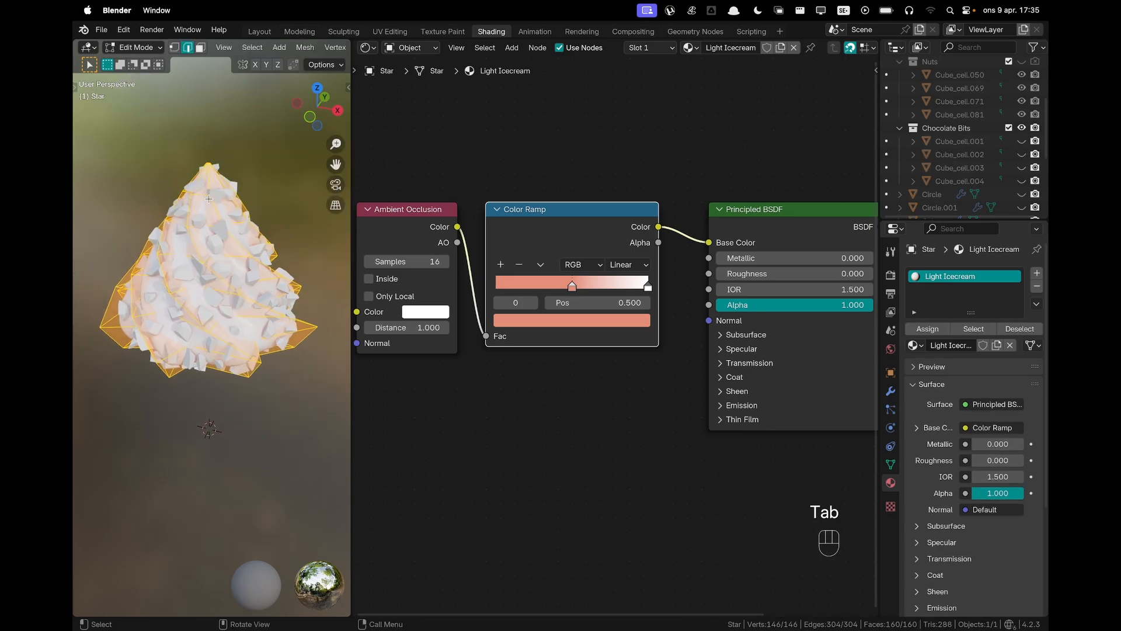
scroll(240, 344, up, 1)
click(253, 373)
key(z)
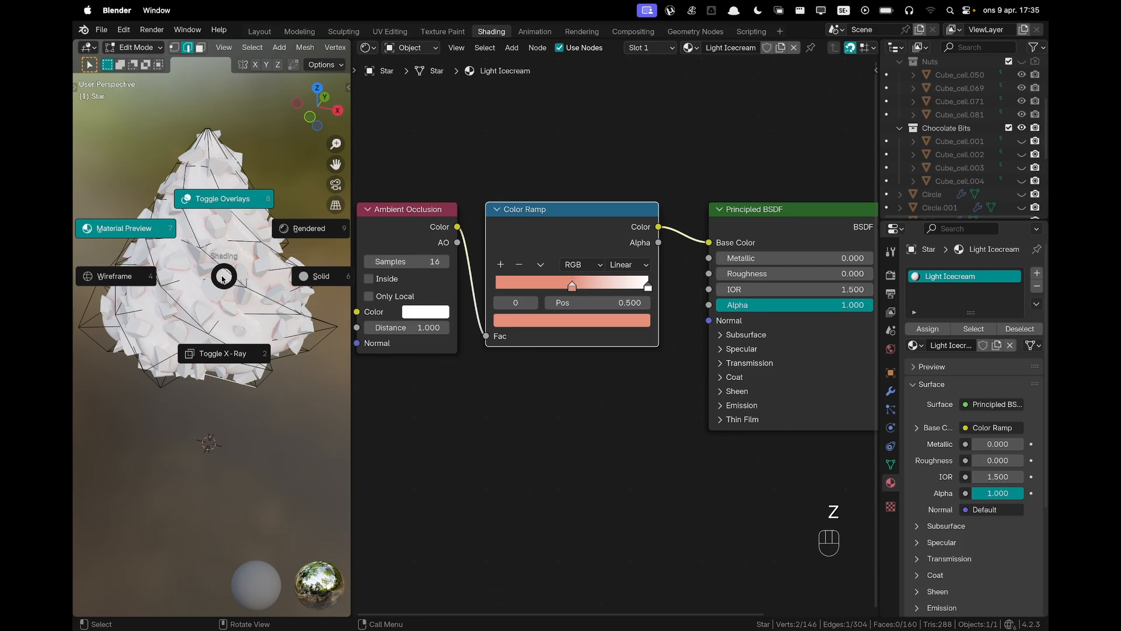
click(283, 278)
shift+scroll(199, 291, up, 2)
scroll(199, 290, left, 5)
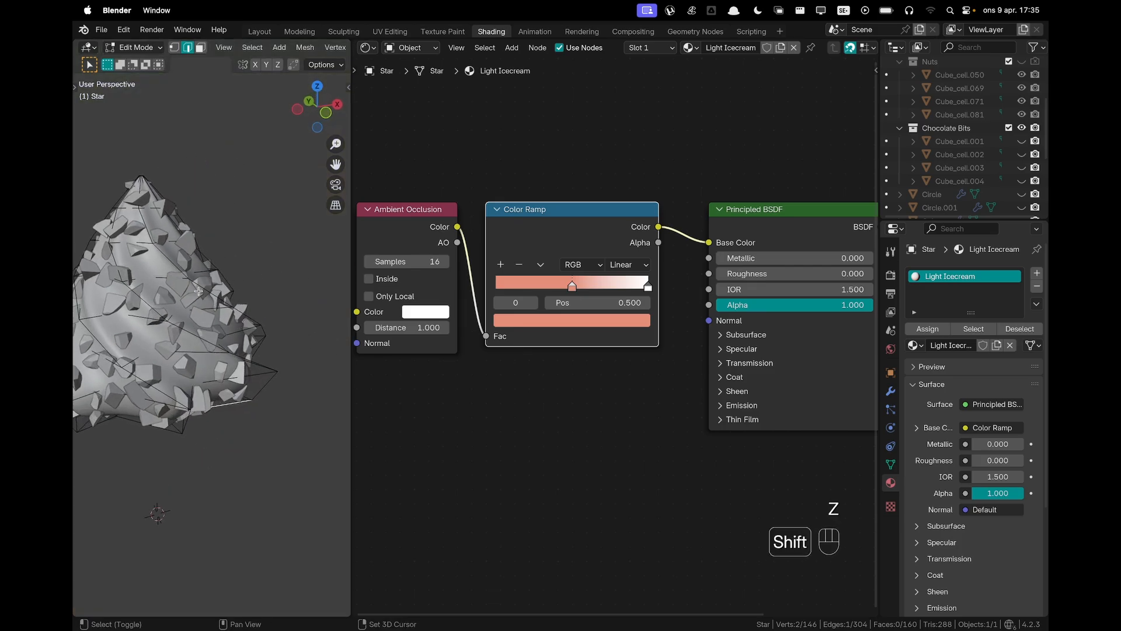
Switch to face selection and select two of the spiral face loops running down the whipped topping
shift+scroll(198, 291, left, 4)
shift+scroll(199, 291, down, 3)
scroll(198, 291, up, 2)
shift+scroll(225, 277, up, 5)
scroll(224, 278, up, 4)
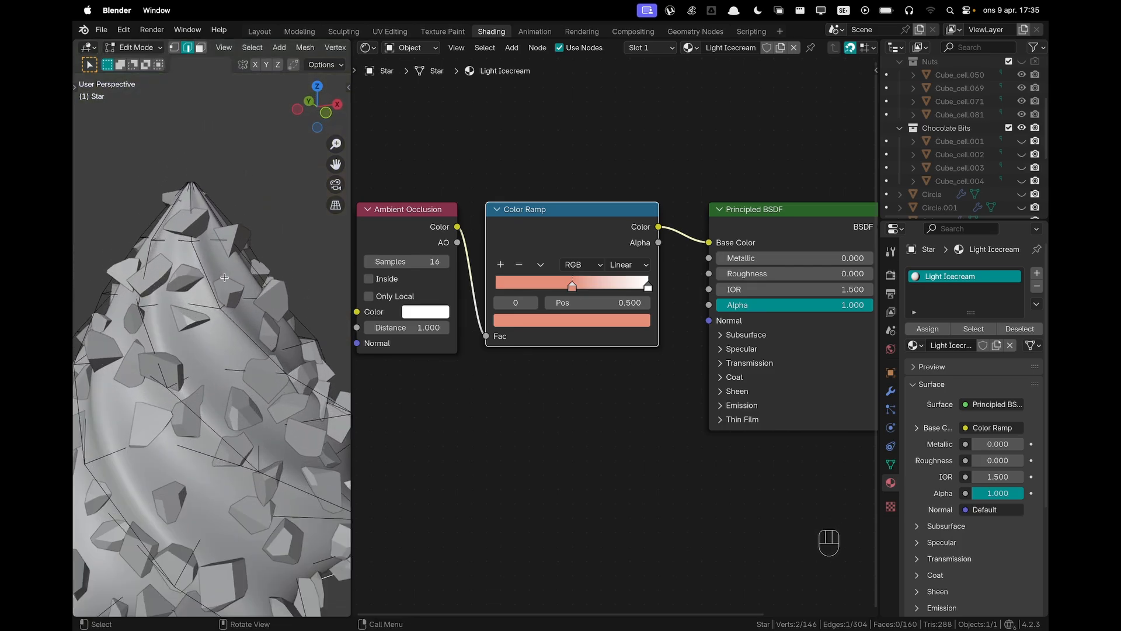
key(3)
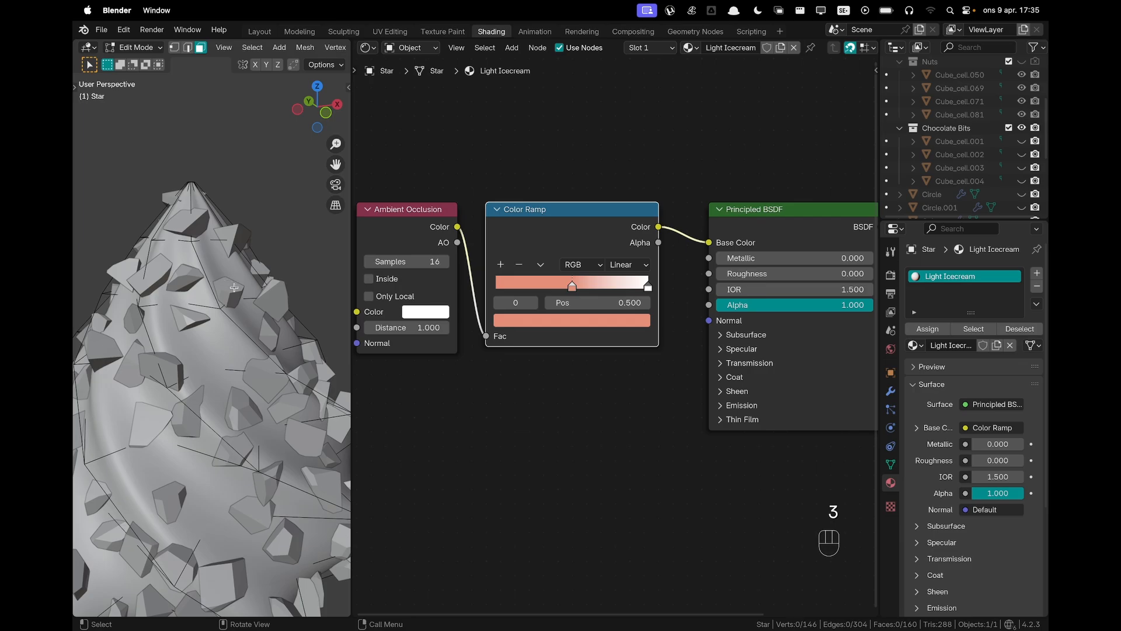
scroll(225, 281, right, 5)
alt+click(262, 292)
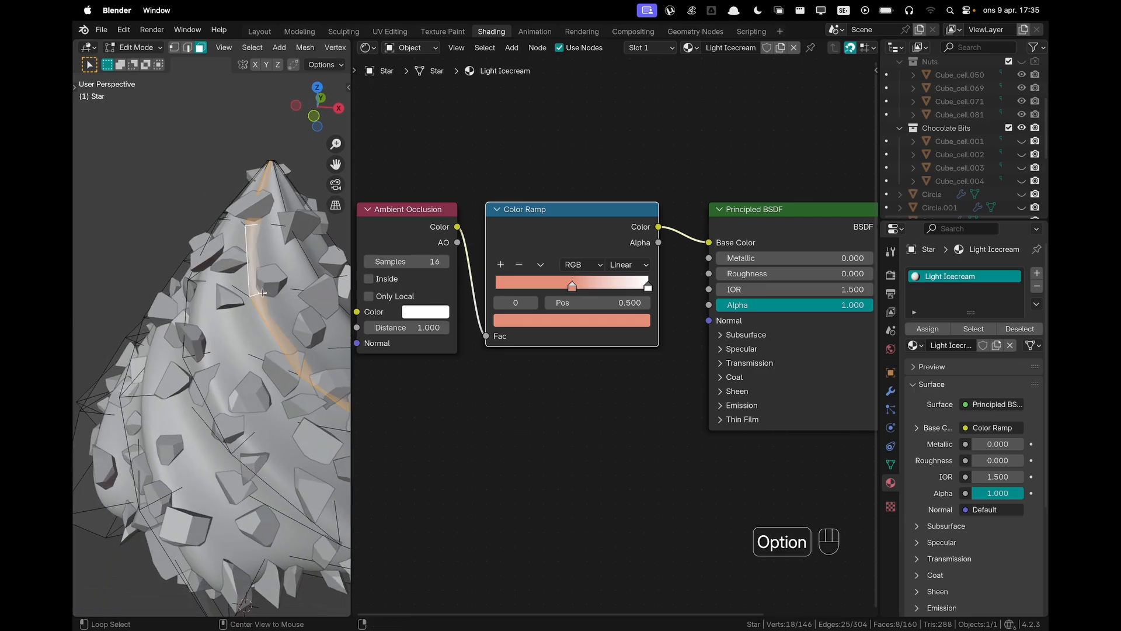
middle_drag(262, 292, 228, 276)
alt+shift+click(227, 274)
scroll(228, 274, right, 6)
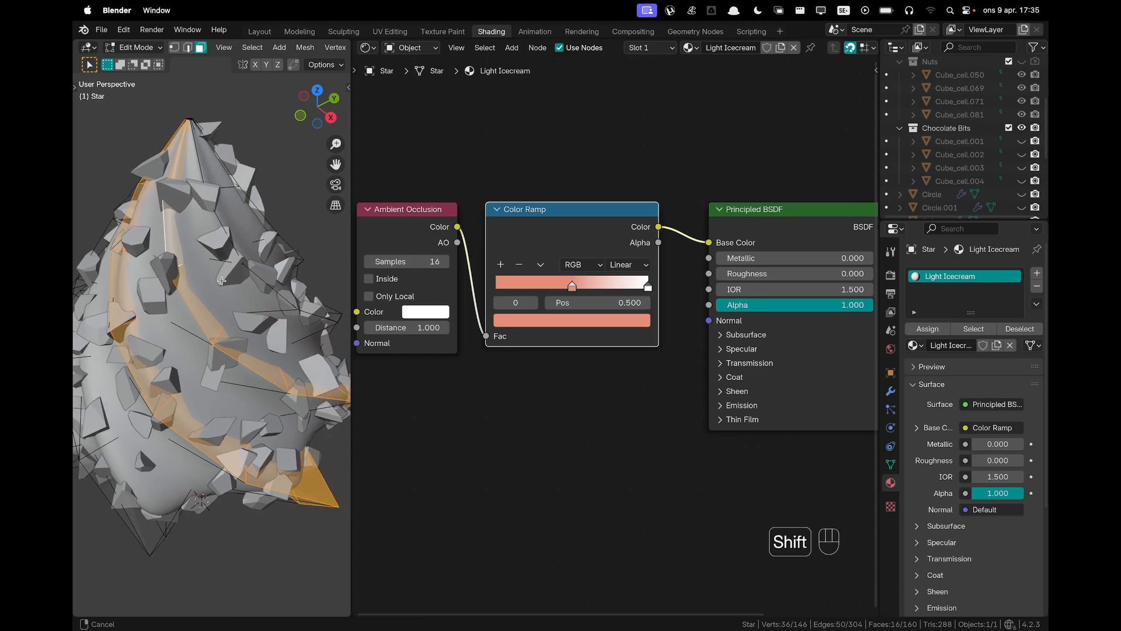
Add the remaining alternate spiral face loops all around the whipped topping to the selection
scroll(246, 264, right, 6)
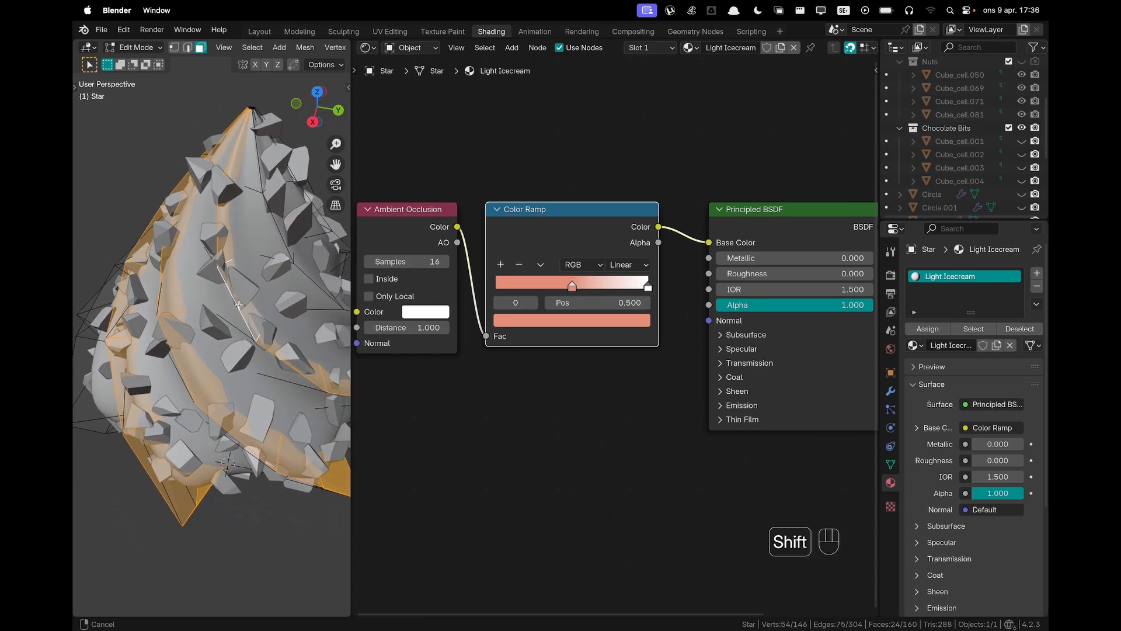
alt+shift+click(255, 273)
middle_drag(255, 273, 186, 247)
alt+shift+click(237, 282)
alt+shift+click(267, 276)
alt+shift+click(218, 243)
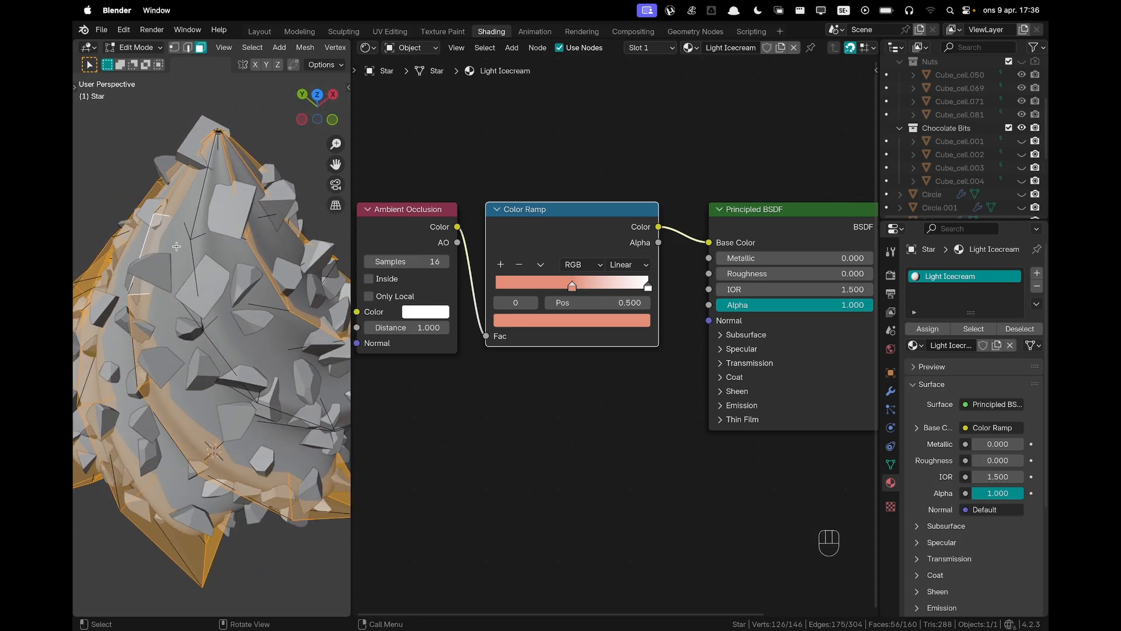
alt+shift+click(219, 316)
middle_drag(219, 316, 171, 270)
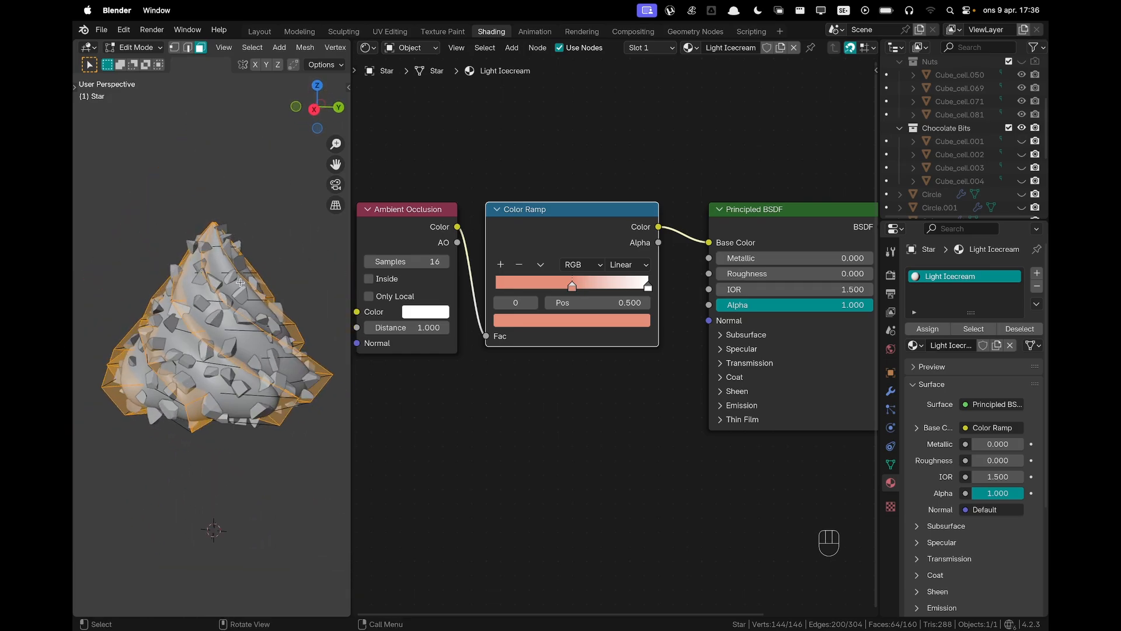
scroll(244, 284, up, 1)
middle_drag(245, 284, 219, 324)
scroll(236, 331, up, 1)
scroll(610, 332, down, 1)
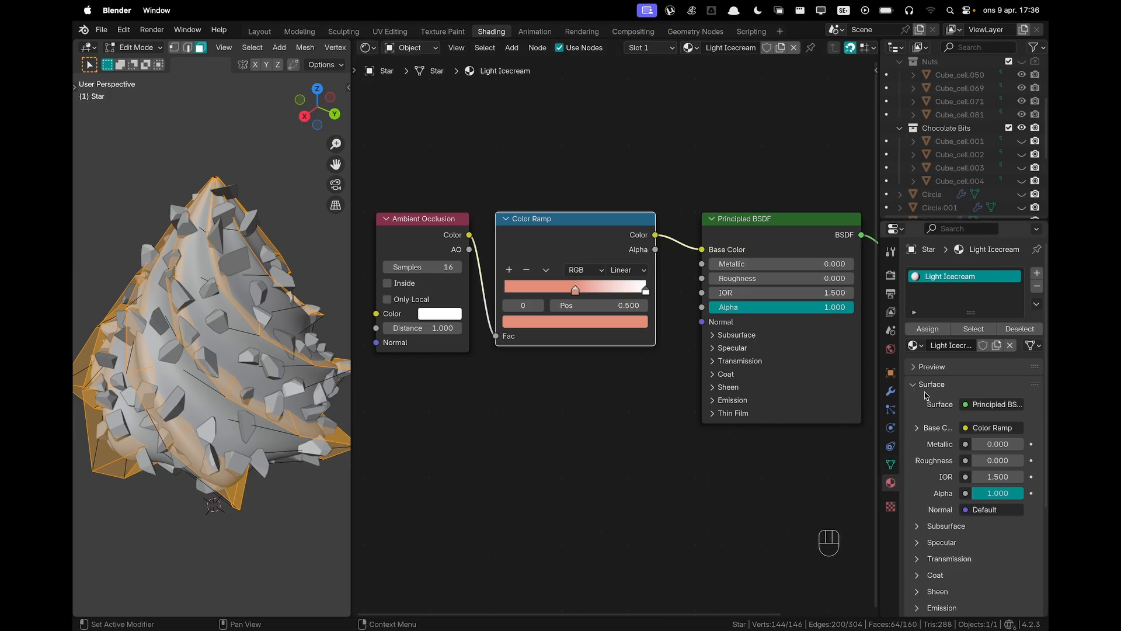
Add a second material slot with a new material to the topping and assign it to the selected spiral faces
click(1038, 275)
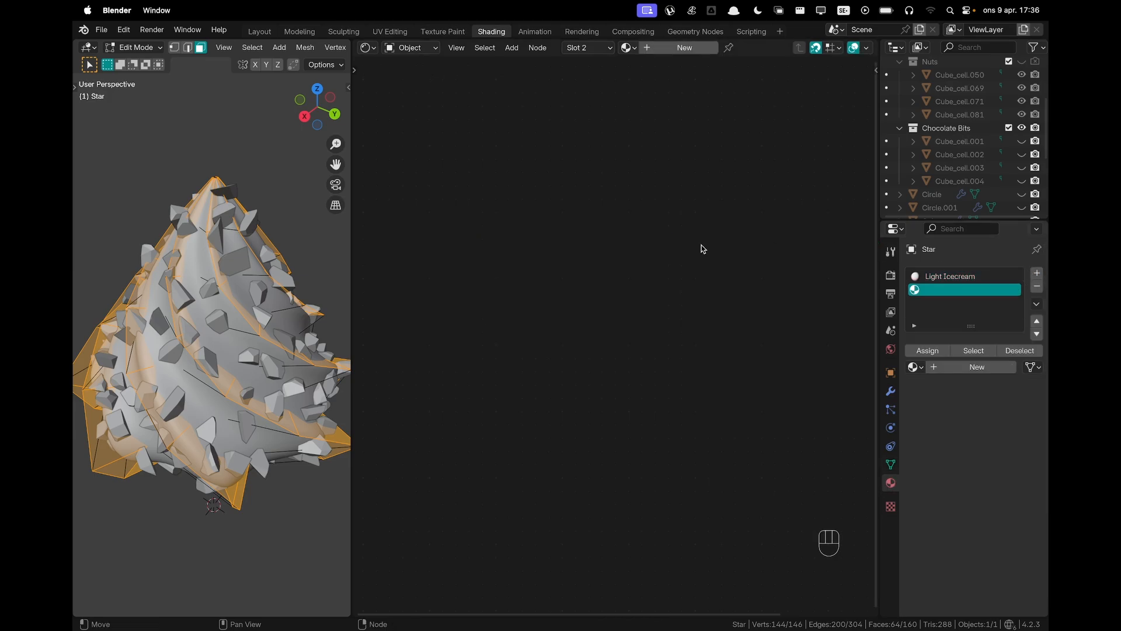
click(977, 368)
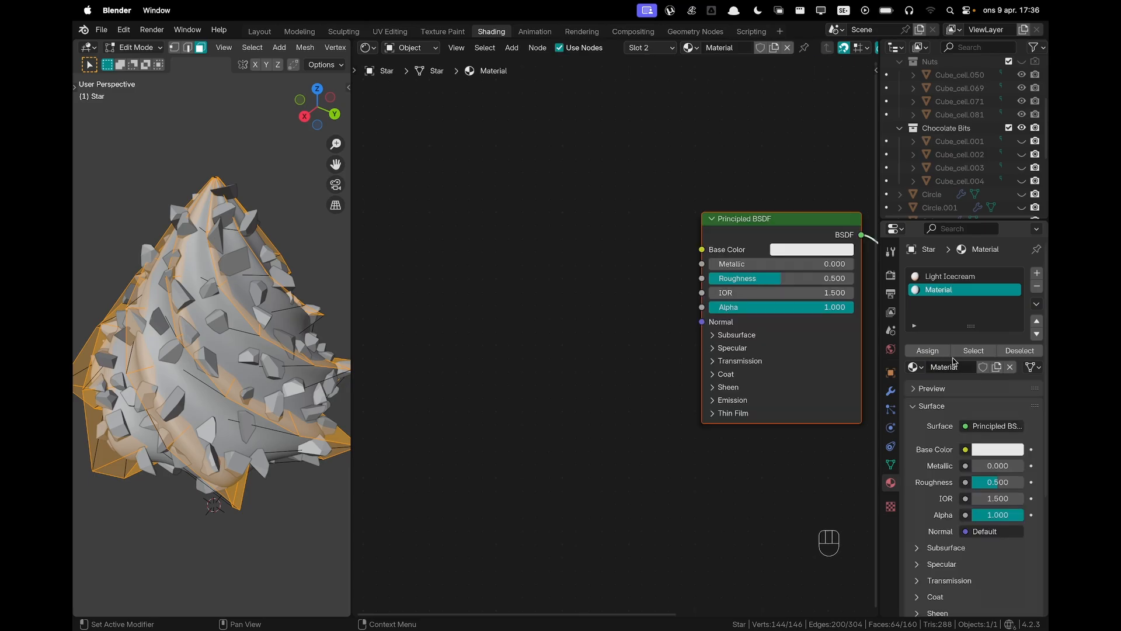
click(224, 153)
Leave Edit Mode and reveal all hidden objects of the dessert drink
key(alt+h)
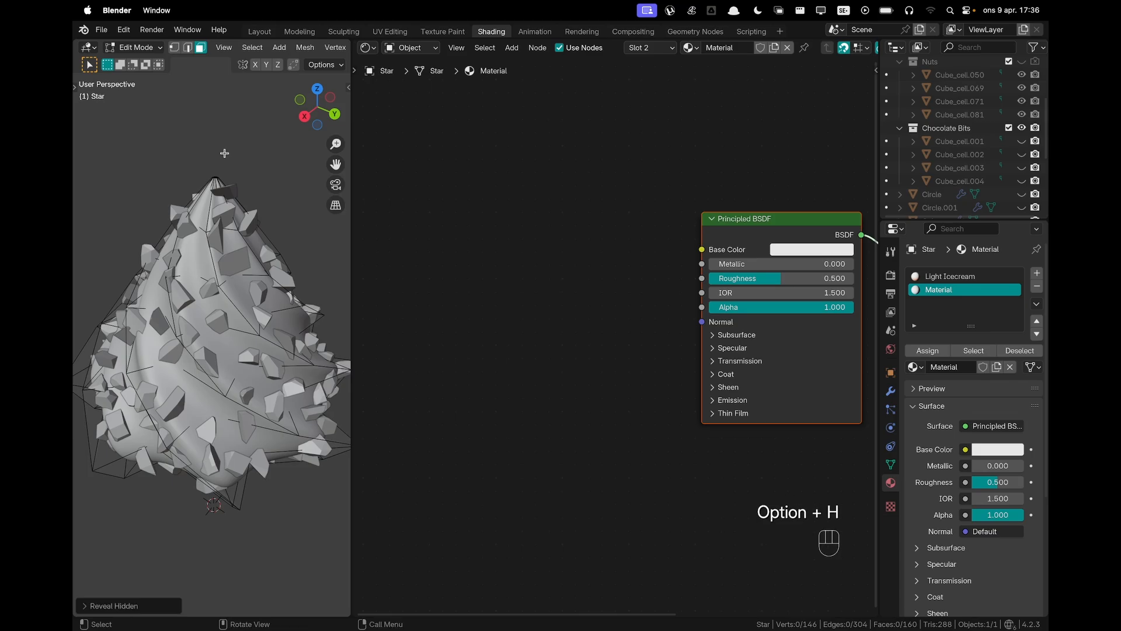
key(shift+h)
key(alt+h)
key(Tab)
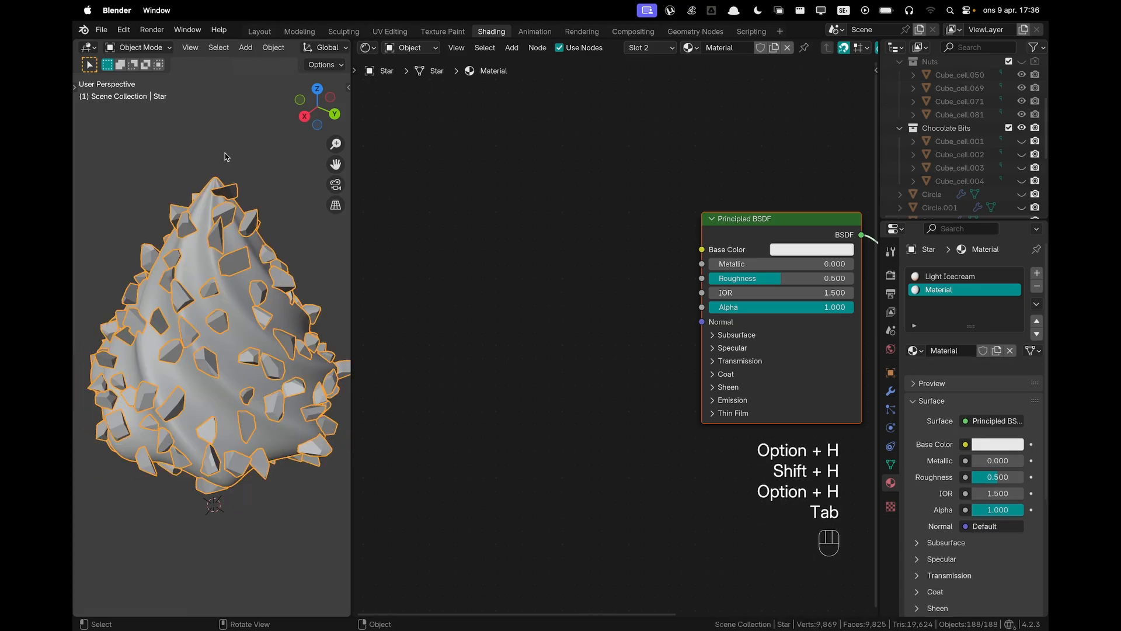
key(alt+h)
scroll(227, 157, down, 6)
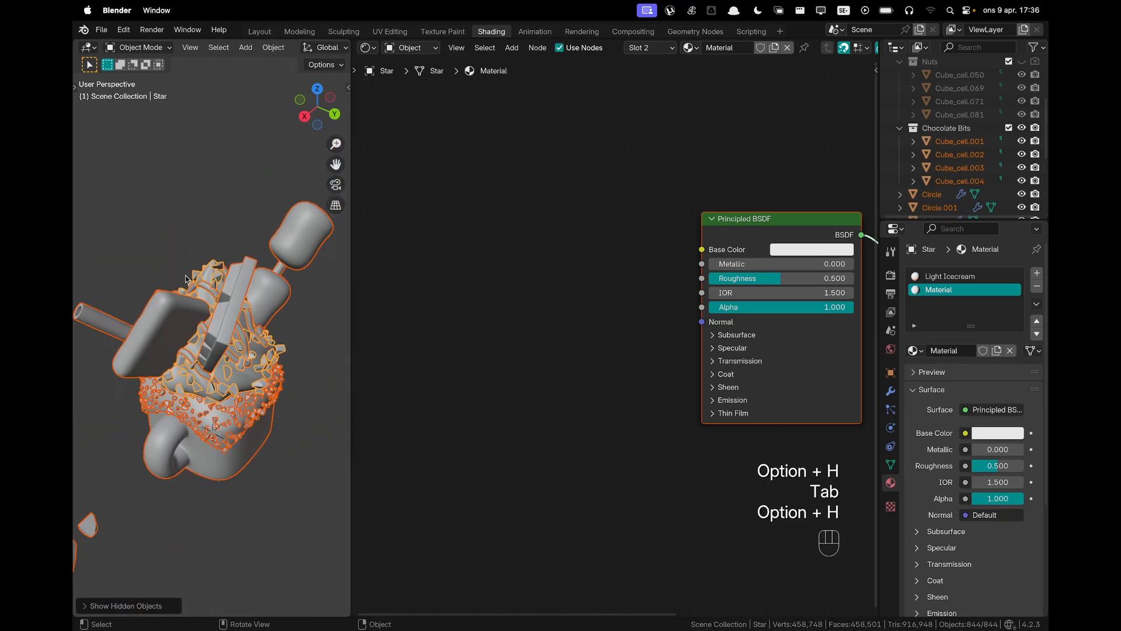
middle_drag(227, 157, 328, 278)
scroll(328, 278, up, 2)
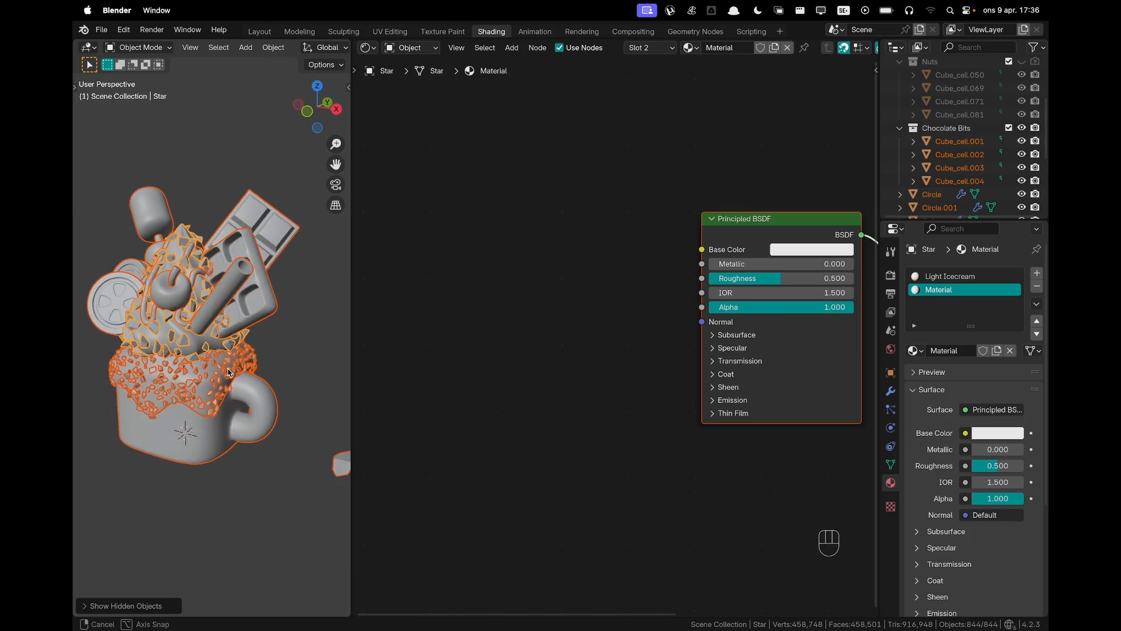
scroll(328, 278, down, 2)
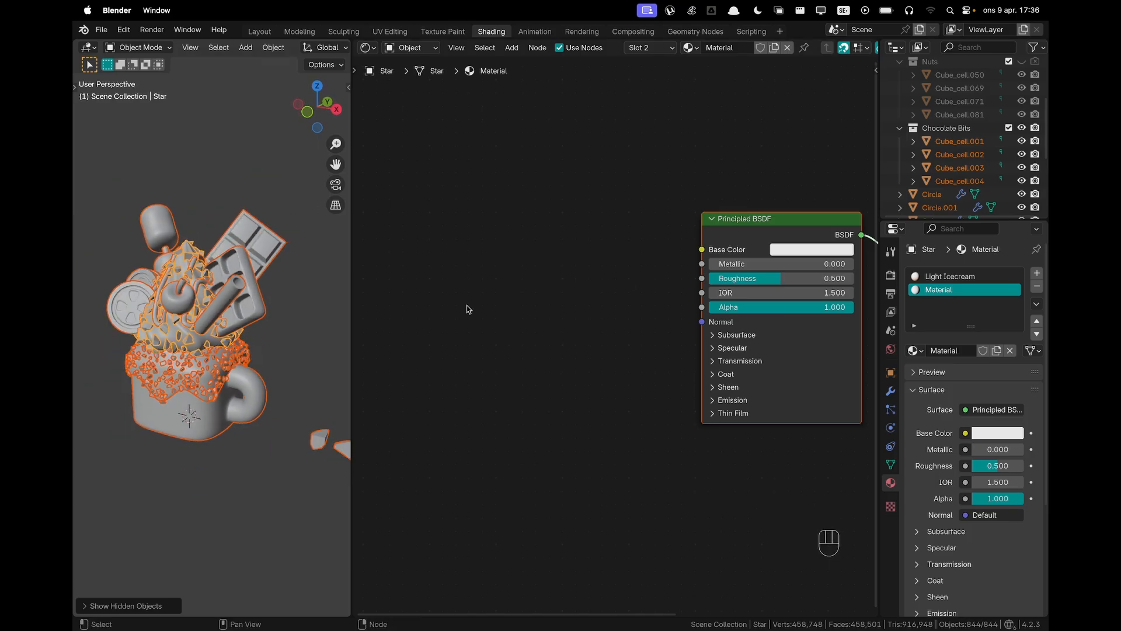
Hide the Chocolate Bits collection from the viewport and renders, and switch the viewport to Material Preview shading
click(1023, 129)
click(1035, 129)
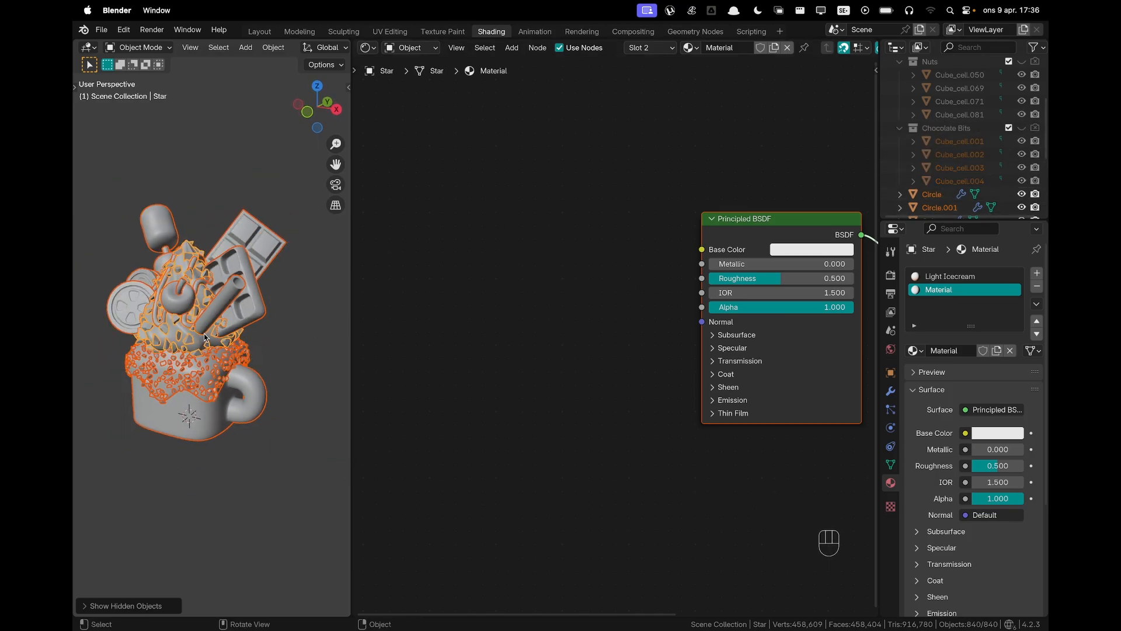
key(z)
click(159, 293)
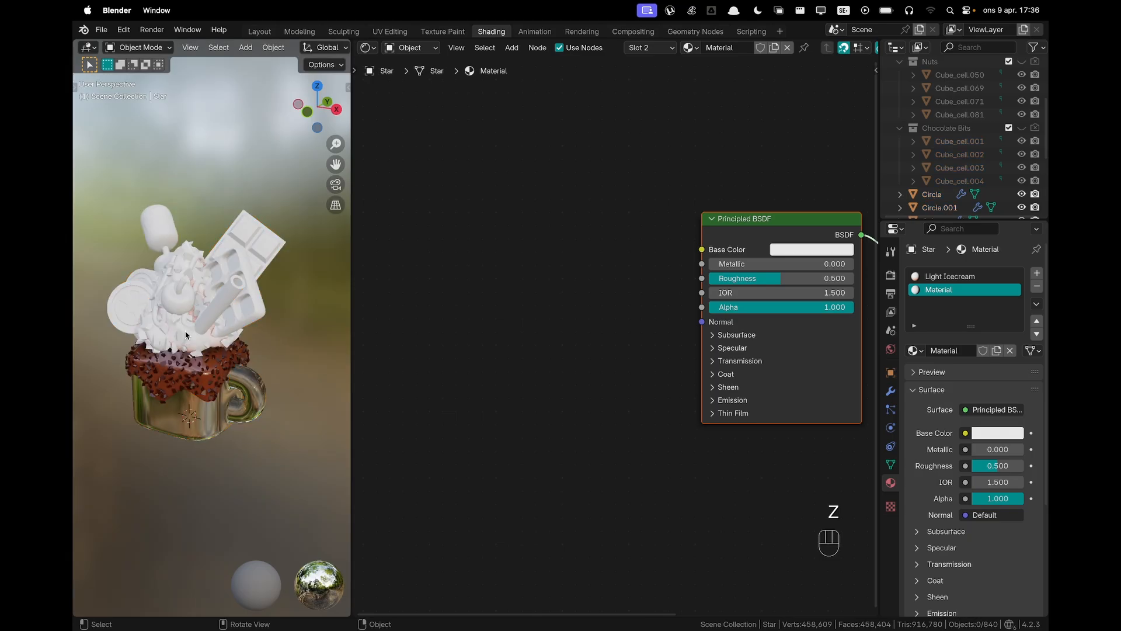
Rename the whipped topping's second material Dark Icecream and set its Roughness to 0
scroll(177, 333, up, 5)
click(188, 352)
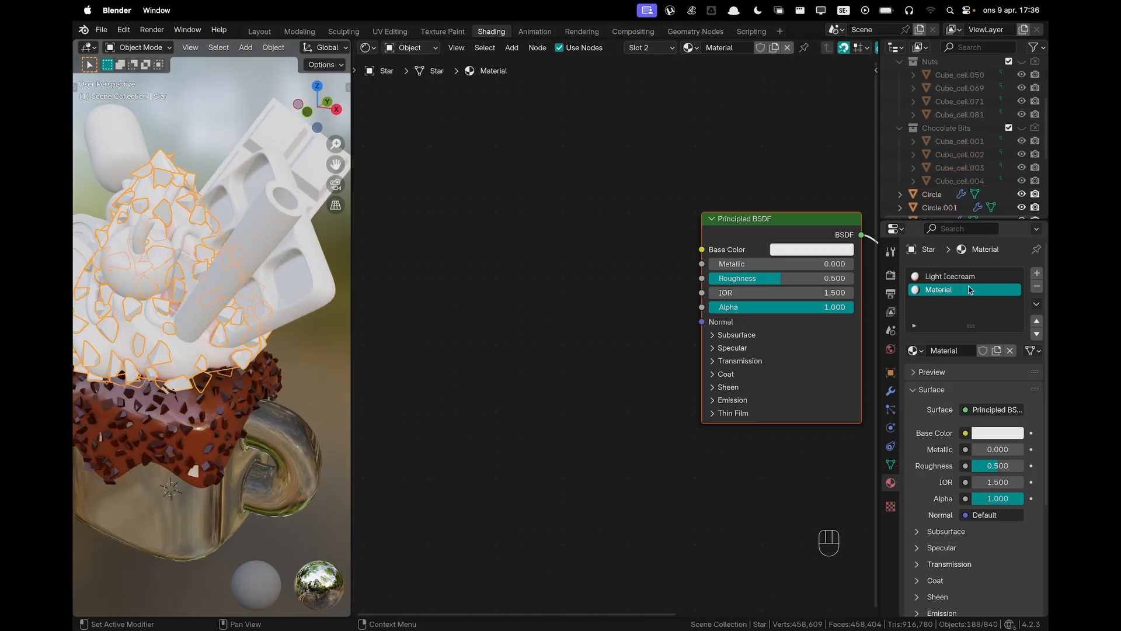
shift+middle_drag(751, 301, 595, 307)
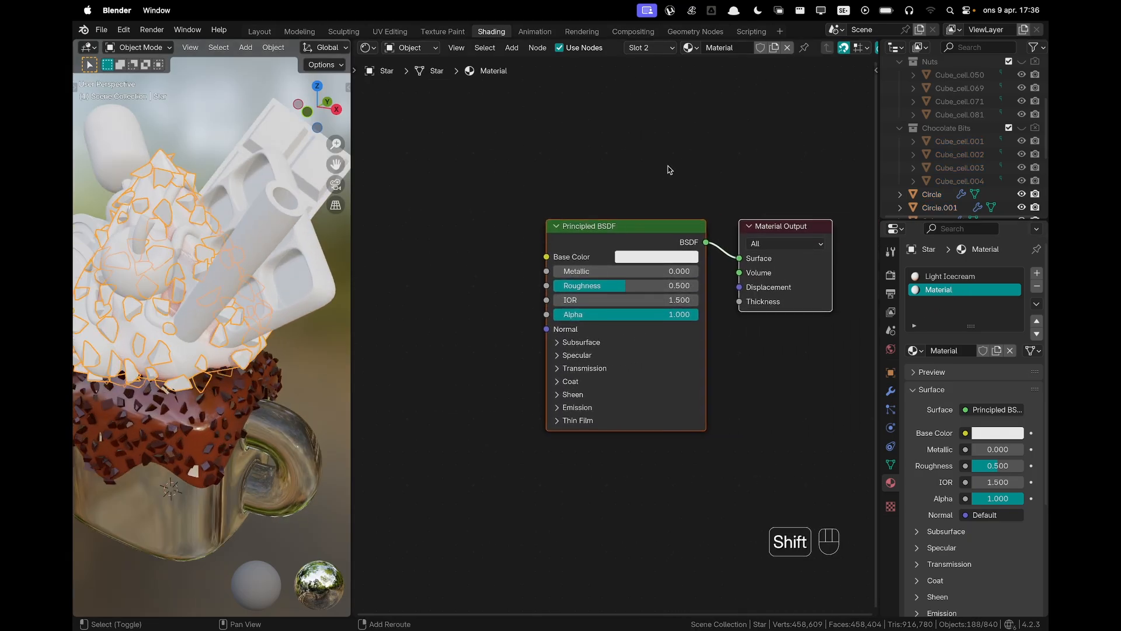
shift+middle_drag(668, 166, 644, 196)
click(726, 47)
text(D)
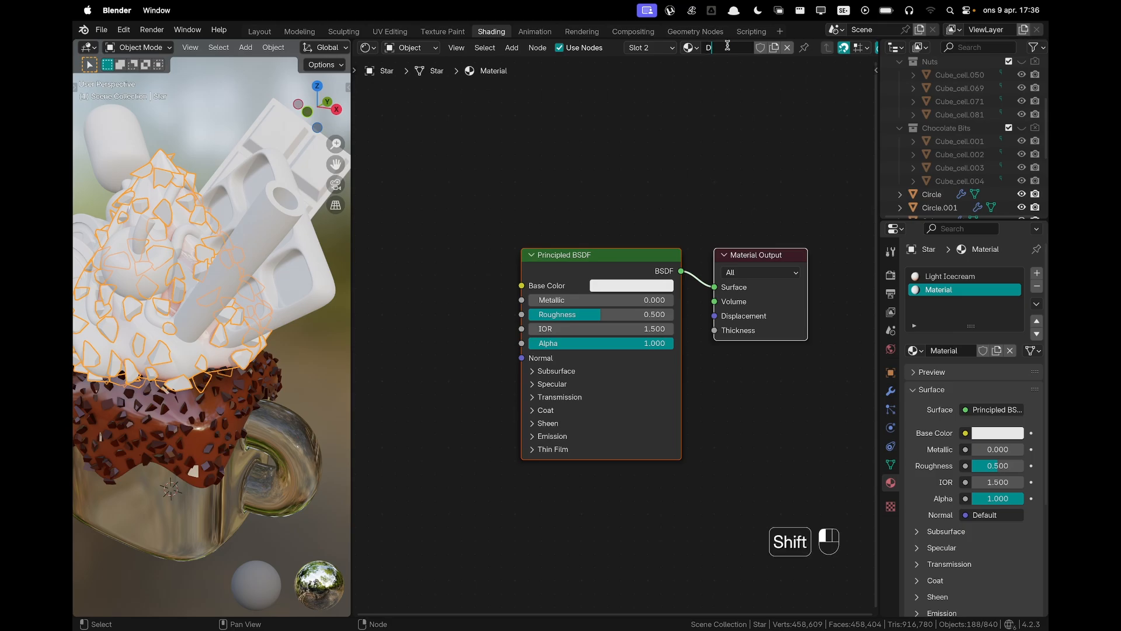
text(ark Icecream)
key(Return)
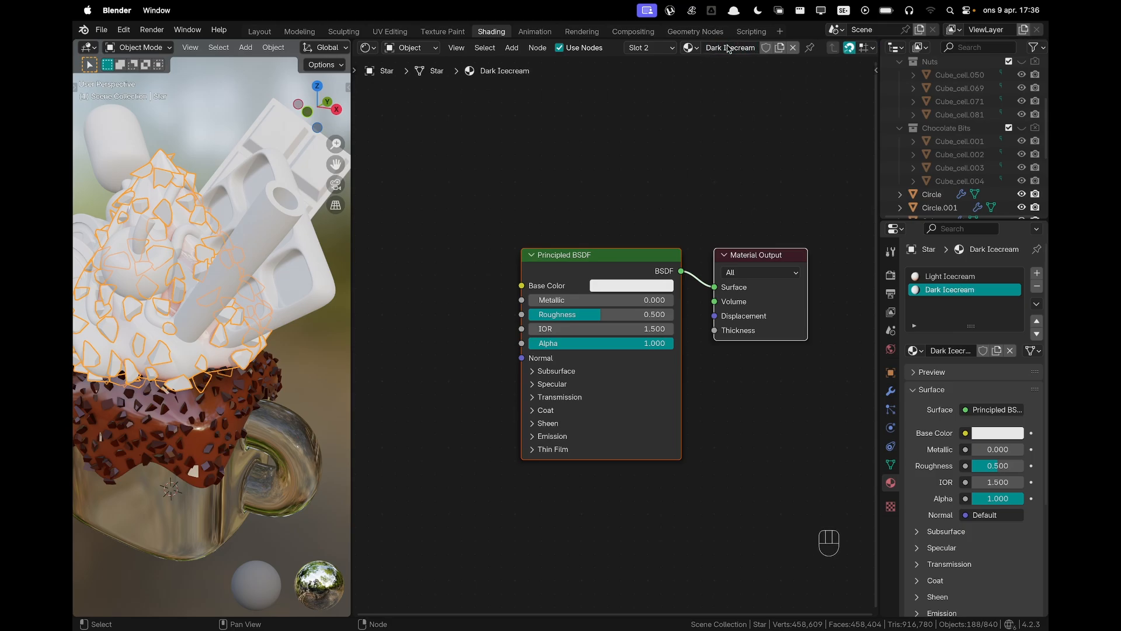
drag(576, 317, 515, 317)
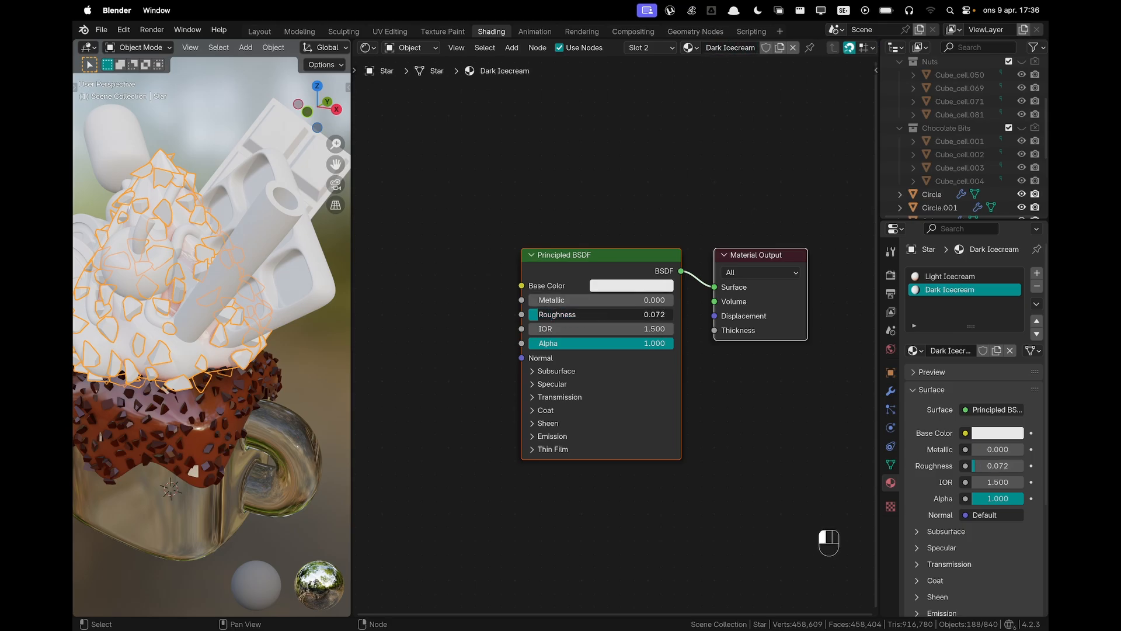
Add an Ambient Occlusion node ahead of the Principled BSDF in the Dark Icecream material
shift+scroll(613, 380, left, 8)
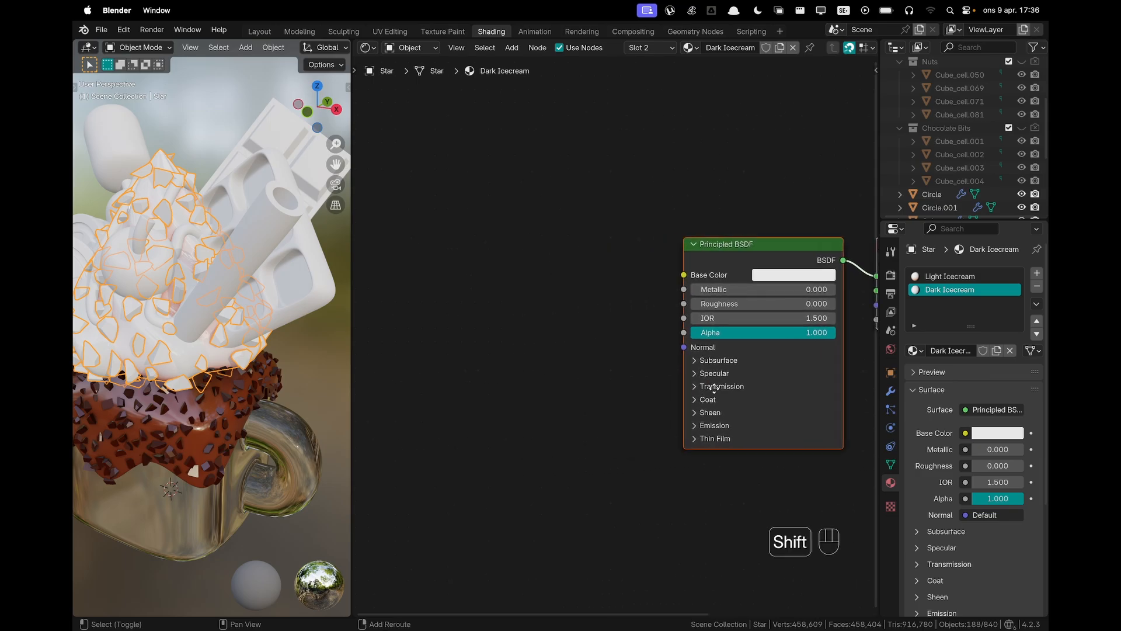
key(shift+a)
text(ambien)
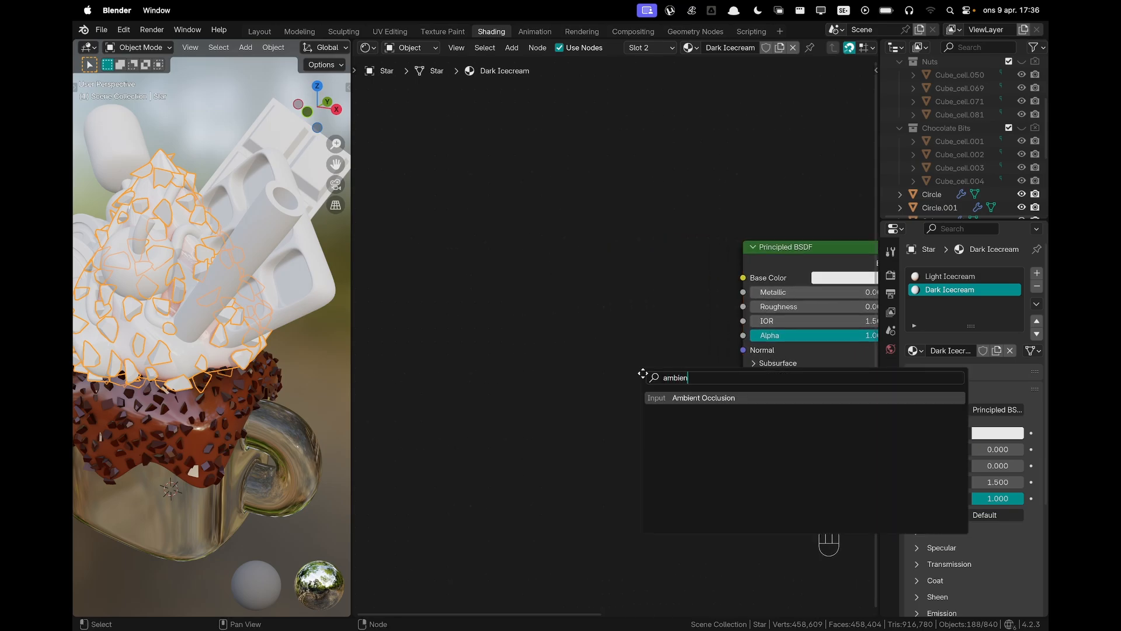
key(Return)
click(416, 243)
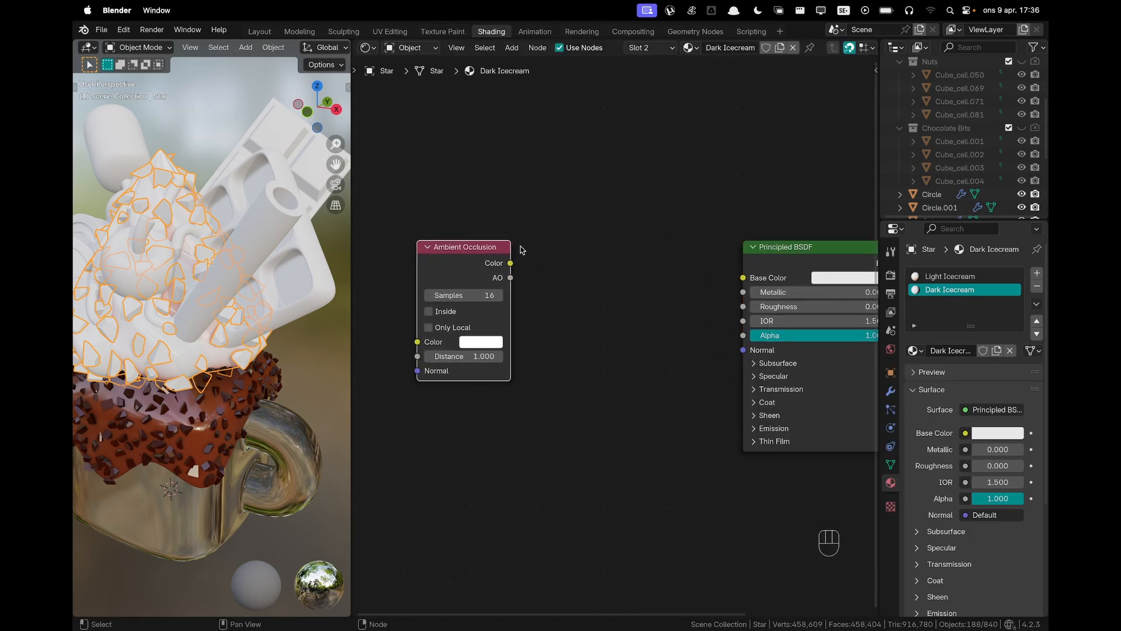
Insert a Color Ramp fed by the Ambient Occlusion color and connect its color to the Base Color
drag(509, 263, 561, 286)
text(ramp)
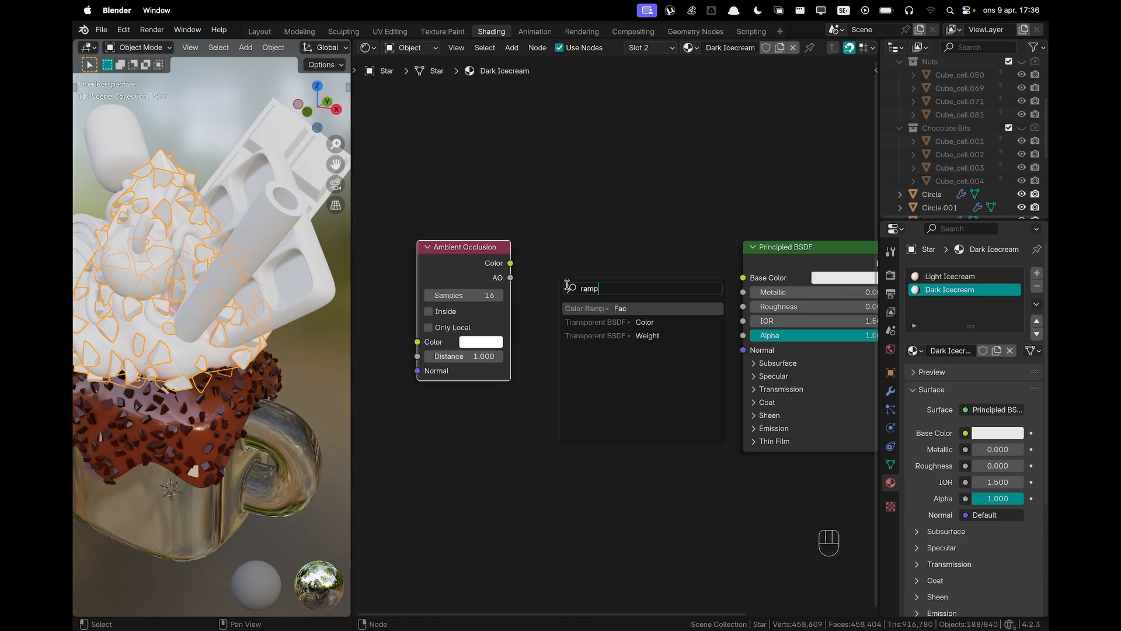
key(Return)
click(549, 252)
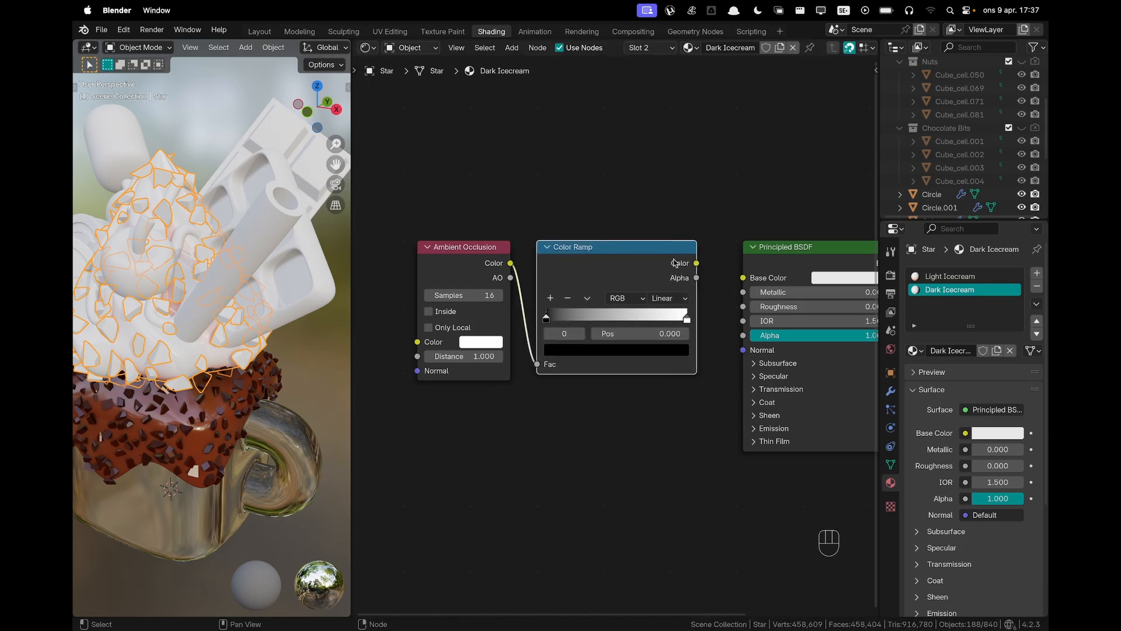
drag(698, 265, 737, 270)
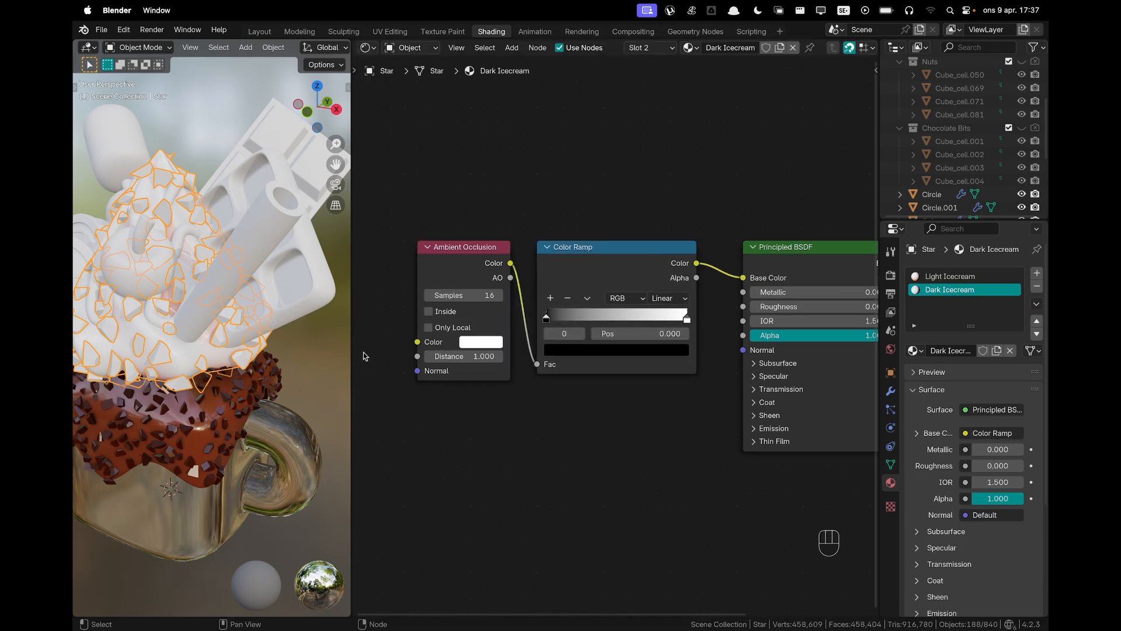
Set the Color Ramp's black stop to the dark brown color 492A29
mouse_move(548, 322)
mouse_down()
mouse_move(685, 326)
mouse_move(557, 321)
mouse_up()
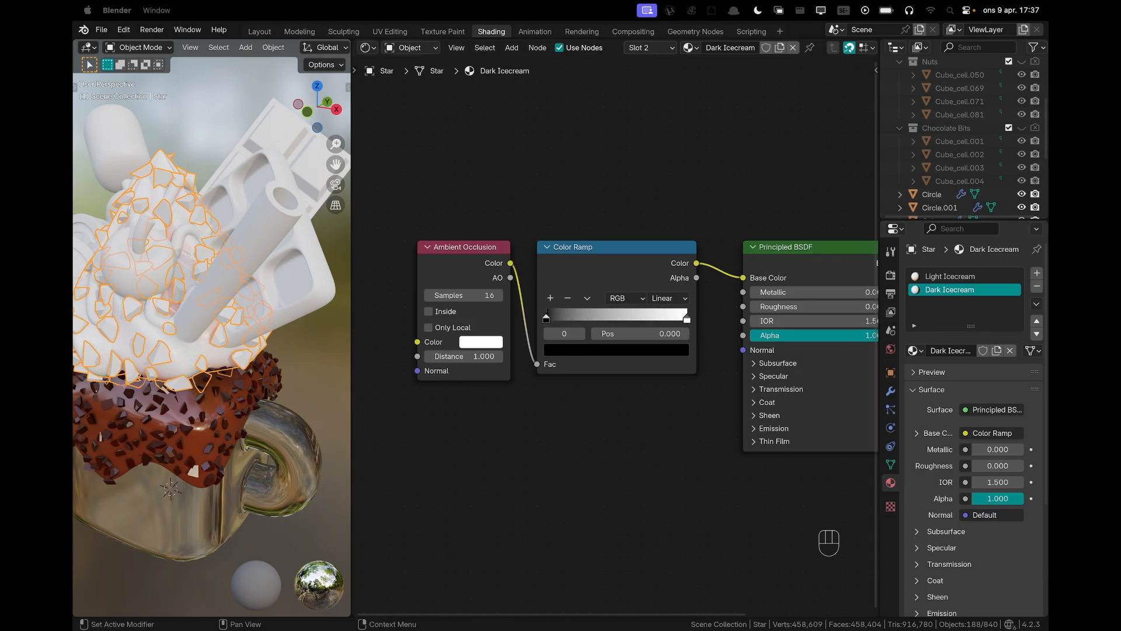
click(593, 352)
click(593, 290)
text(492A29)
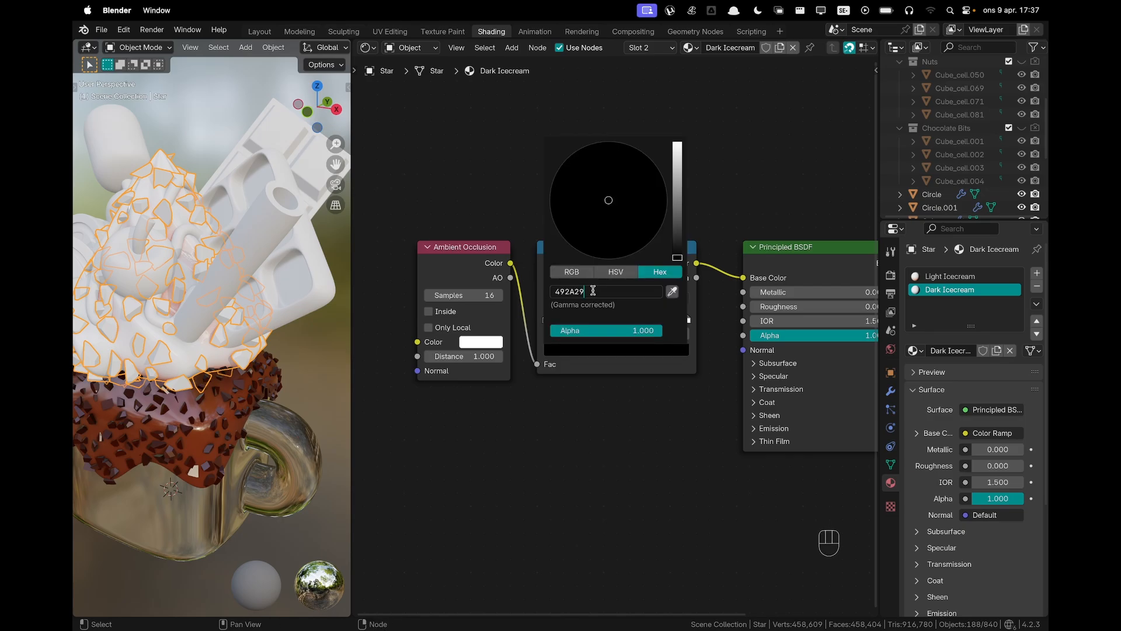
key(Return)
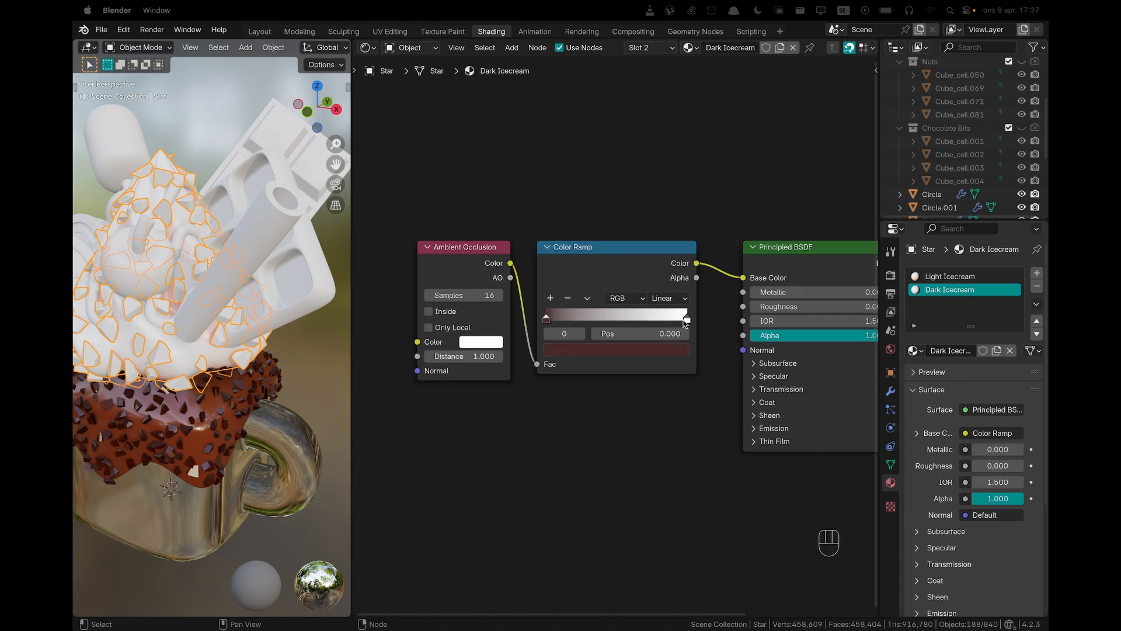
Set the Color Ramp's white stop to the reddish-brown color 8F5350
click(686, 320)
click(666, 358)
click(617, 292)
text(8F5350)
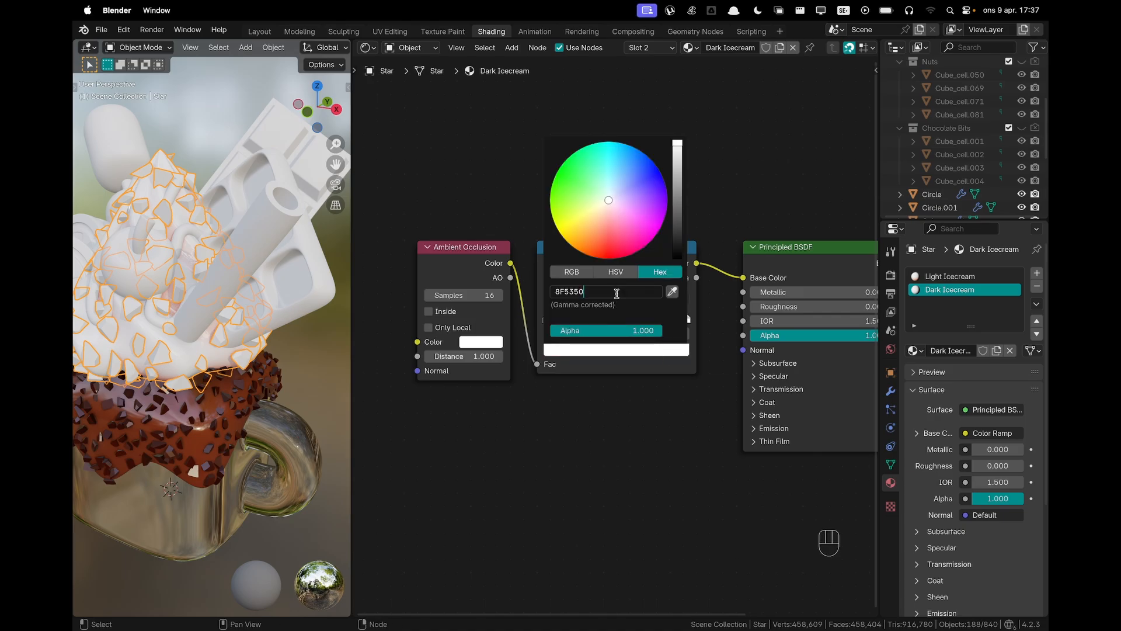
key(Return)
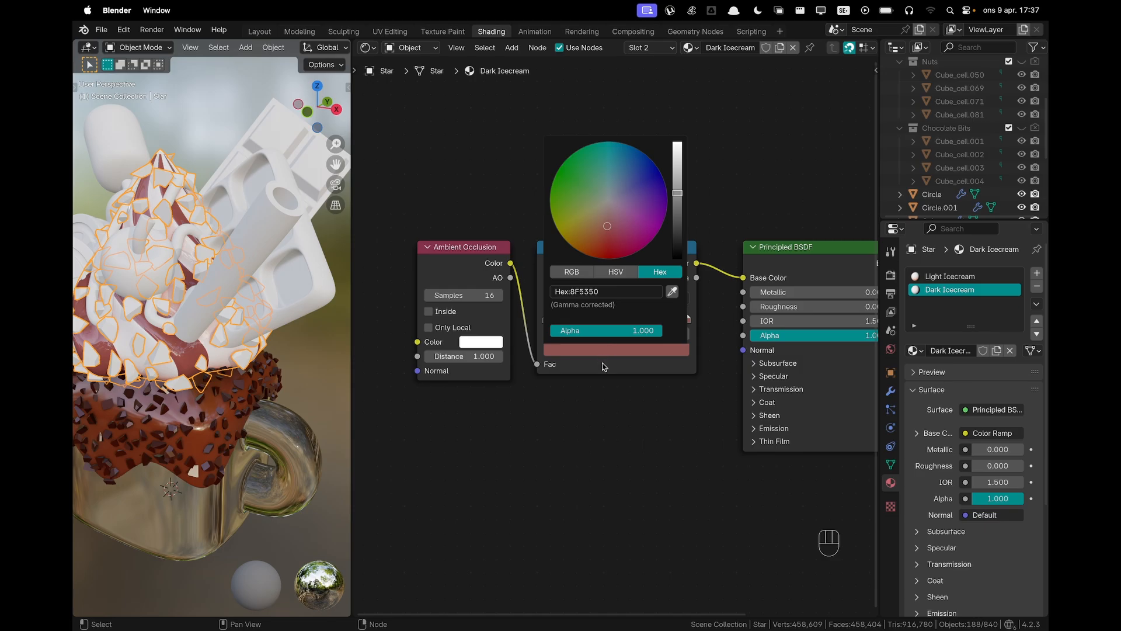
Move the dark brown stop of the Dark Icecream Color Ramp to position 0.5, matching the Light Icecream material
click(547, 319)
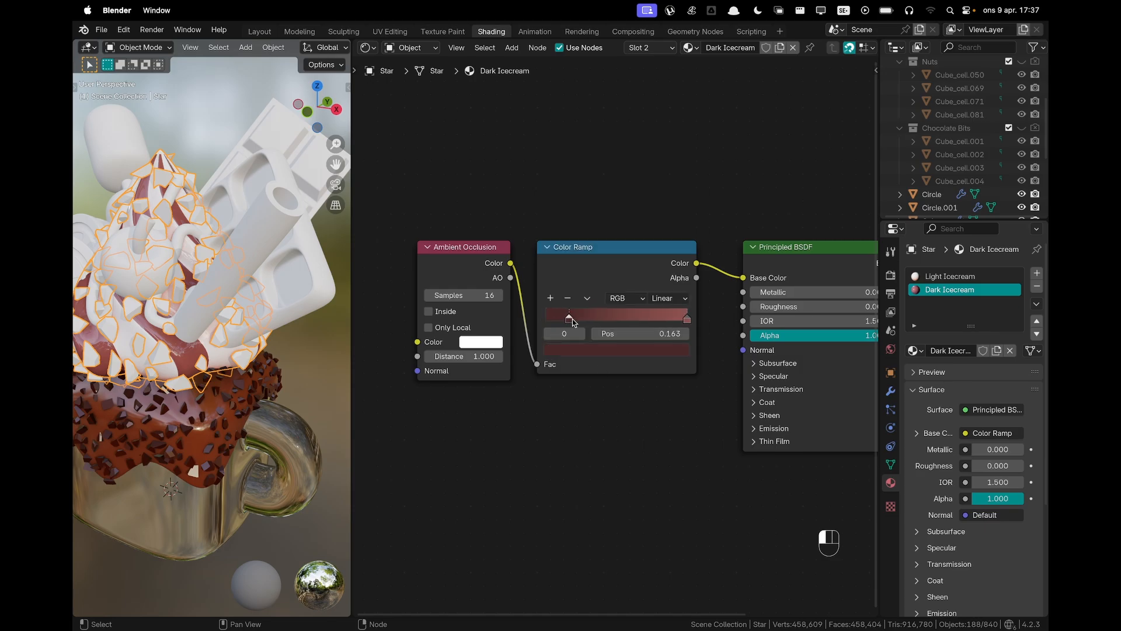
mouse_move(602, 322)
mouse_down()
mouse_move(689, 324)
mouse_move(662, 328)
mouse_up()
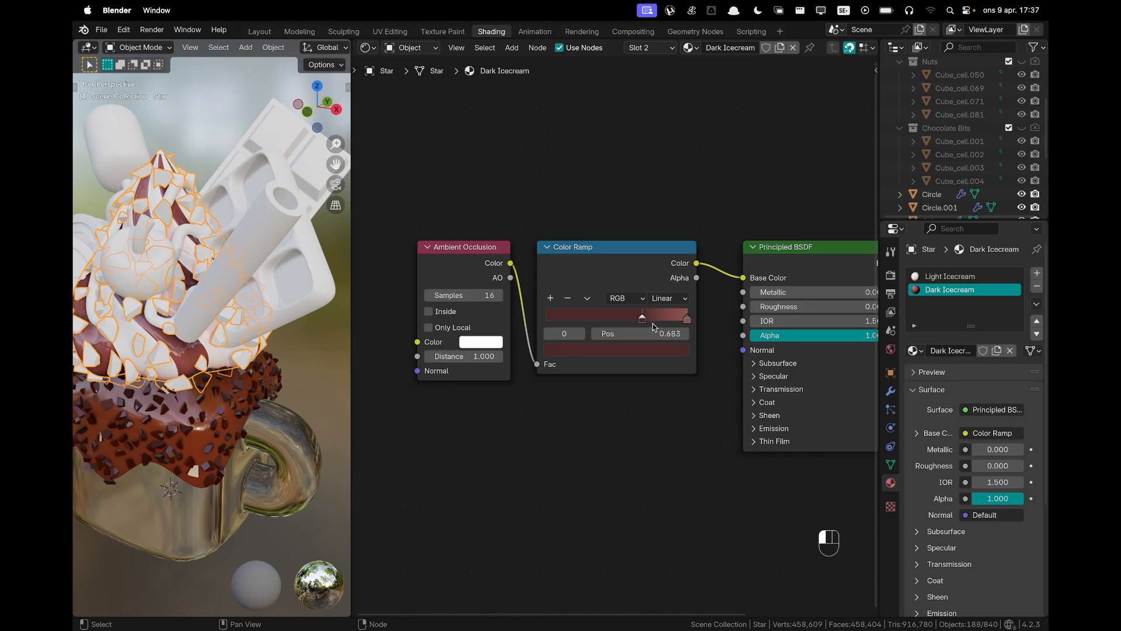
click(655, 334)
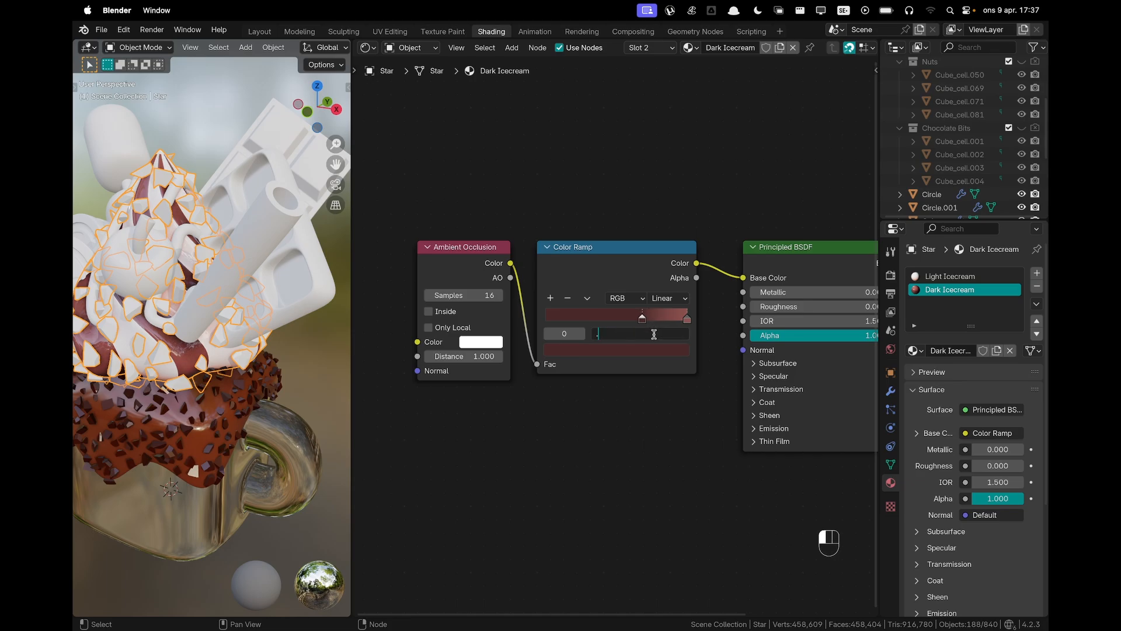
key(Escape)
click(973, 277)
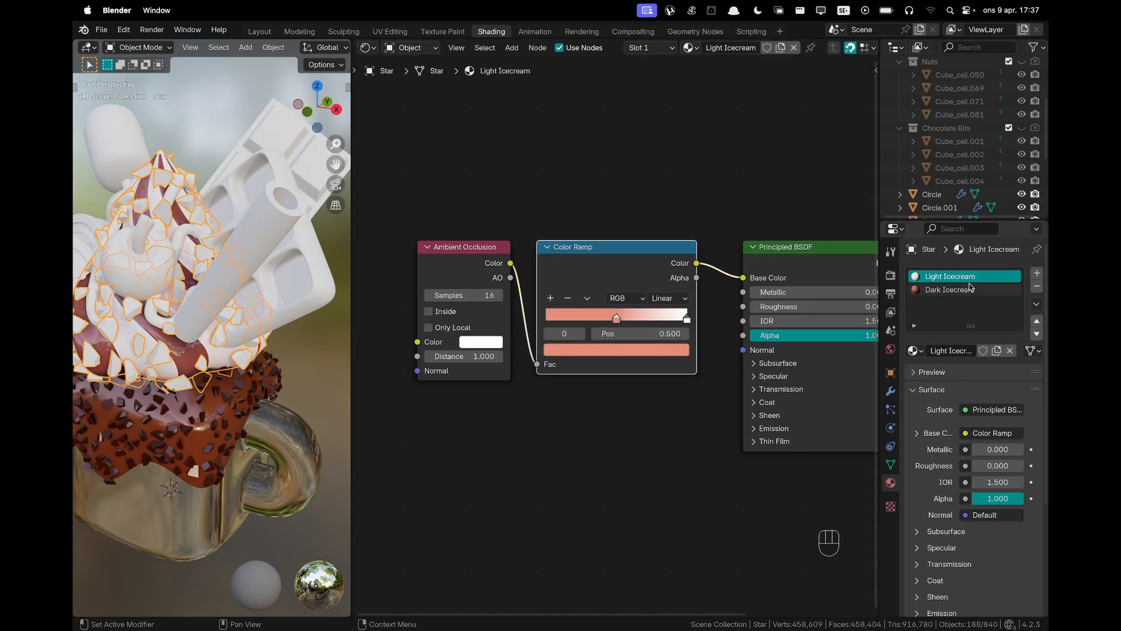
click(971, 288)
scroll(570, 232, down, 1)
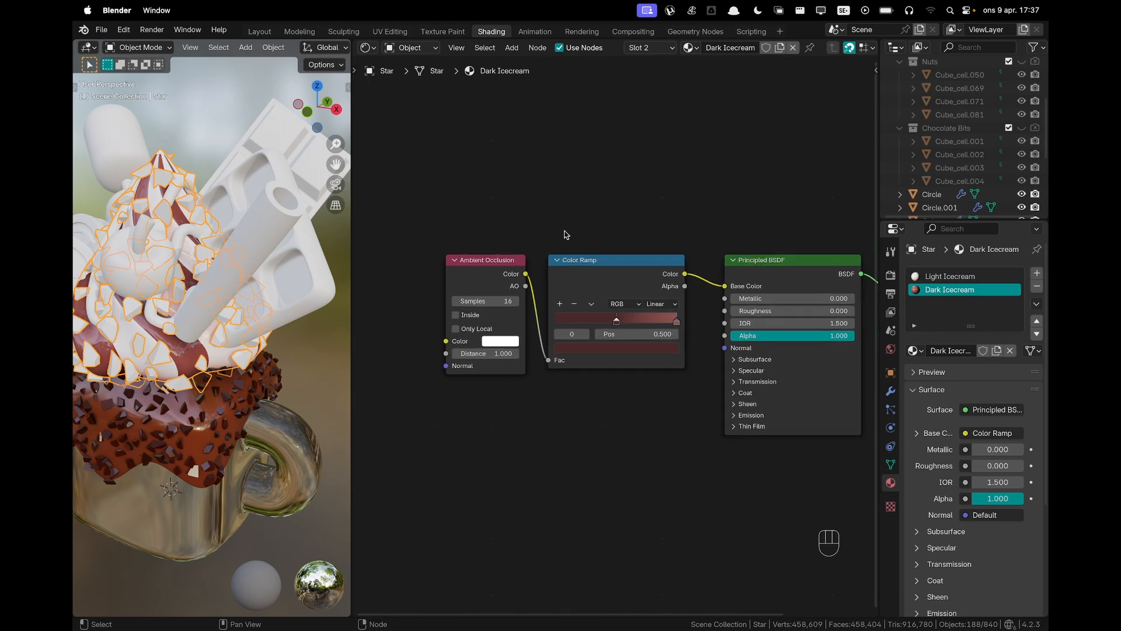
Deselect the whipped topping and unhide the Nuts collection, bringing its loose pieces into view
middle_drag(170, 321, 214, 319)
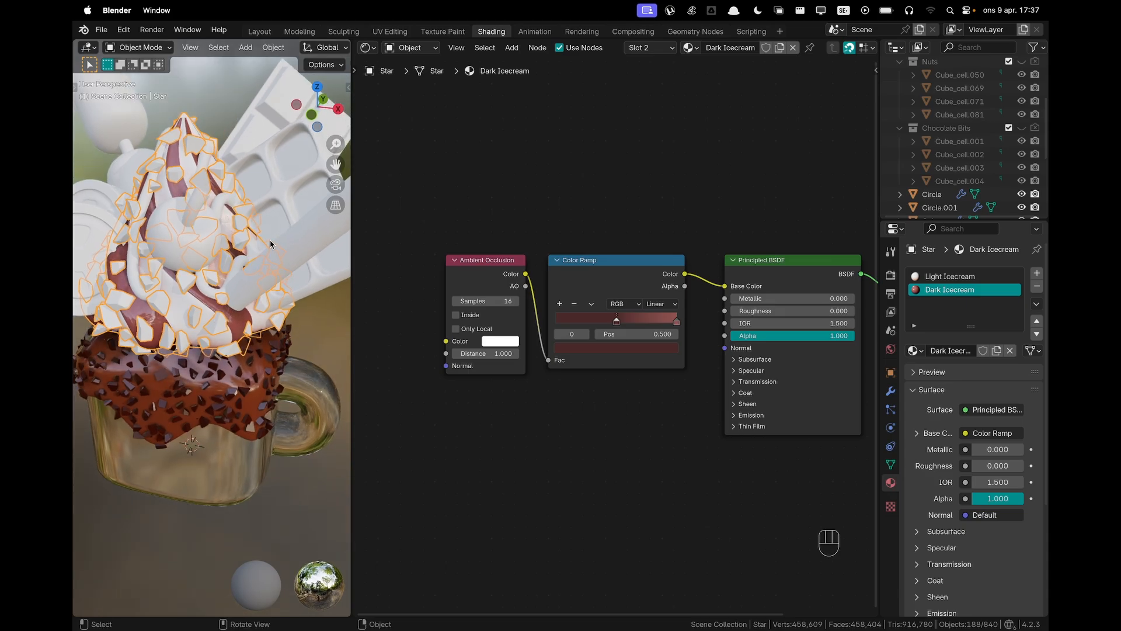
middle_drag(270, 244, 260, 272)
shift+middle_drag(221, 222, 244, 272)
click(209, 138)
middle_drag(238, 357, 244, 302)
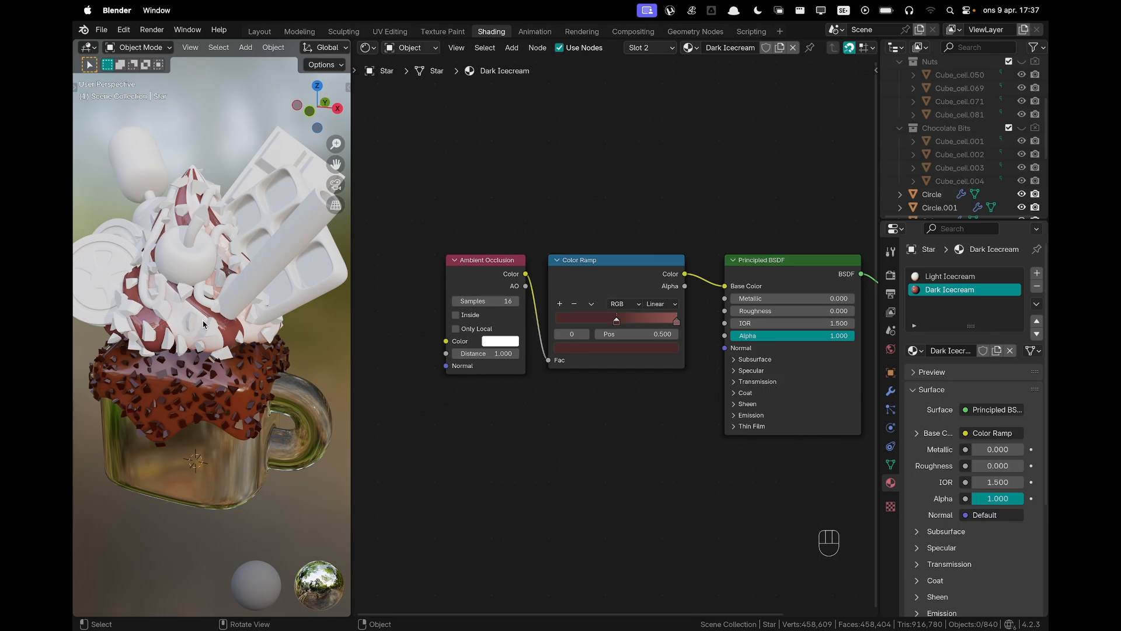
scroll(977, 121, up, 4)
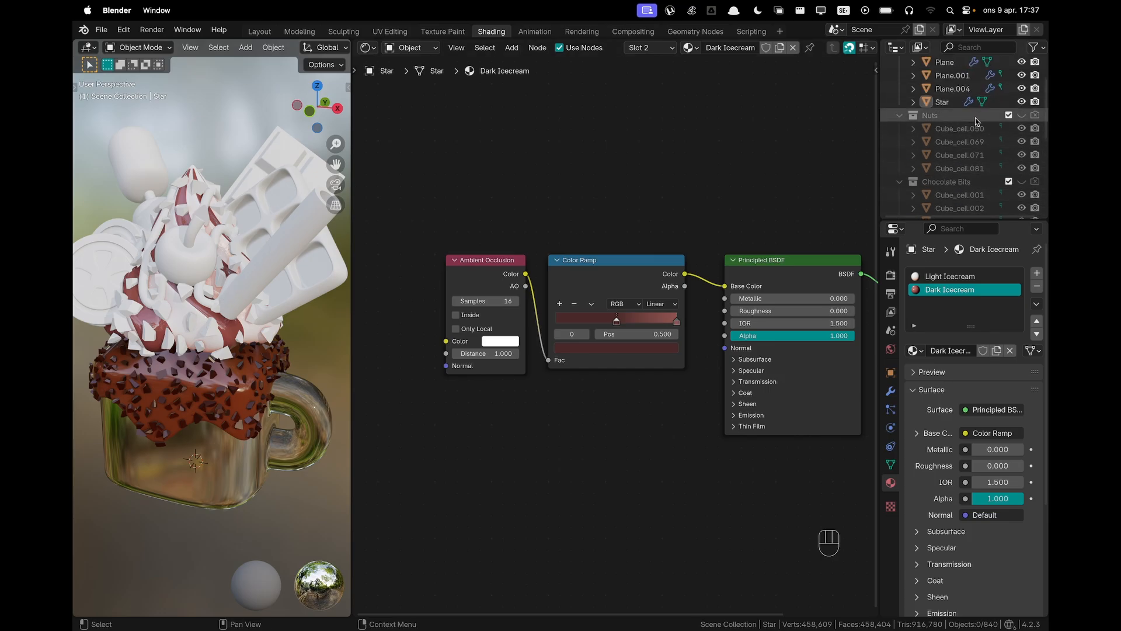
shift+click(1022, 115)
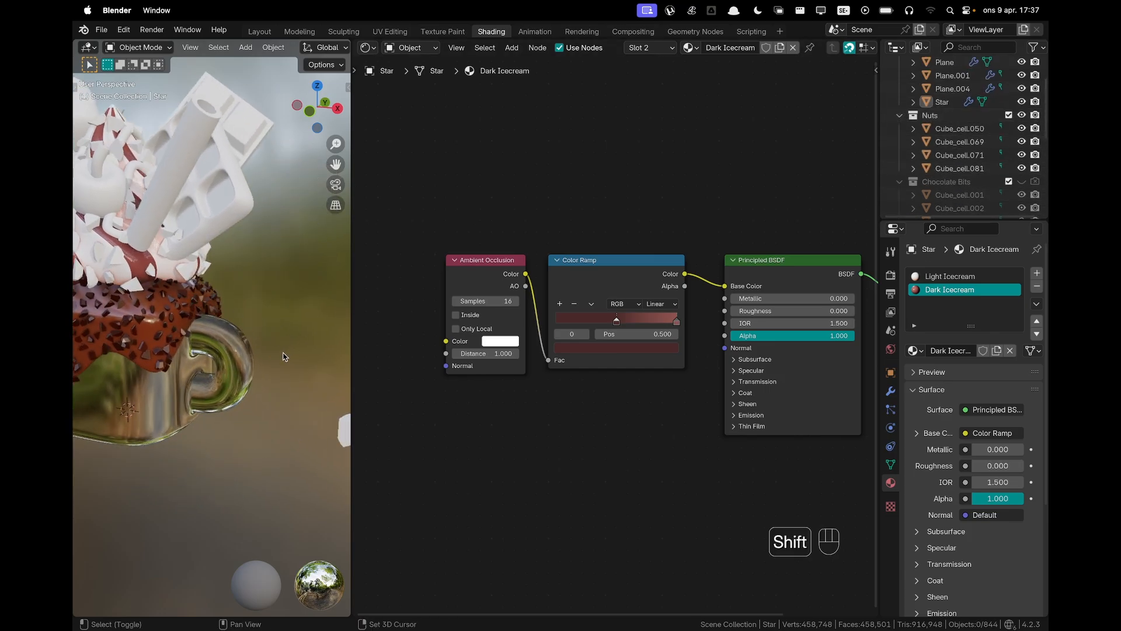
middle_drag(171, 292, 240, 309)
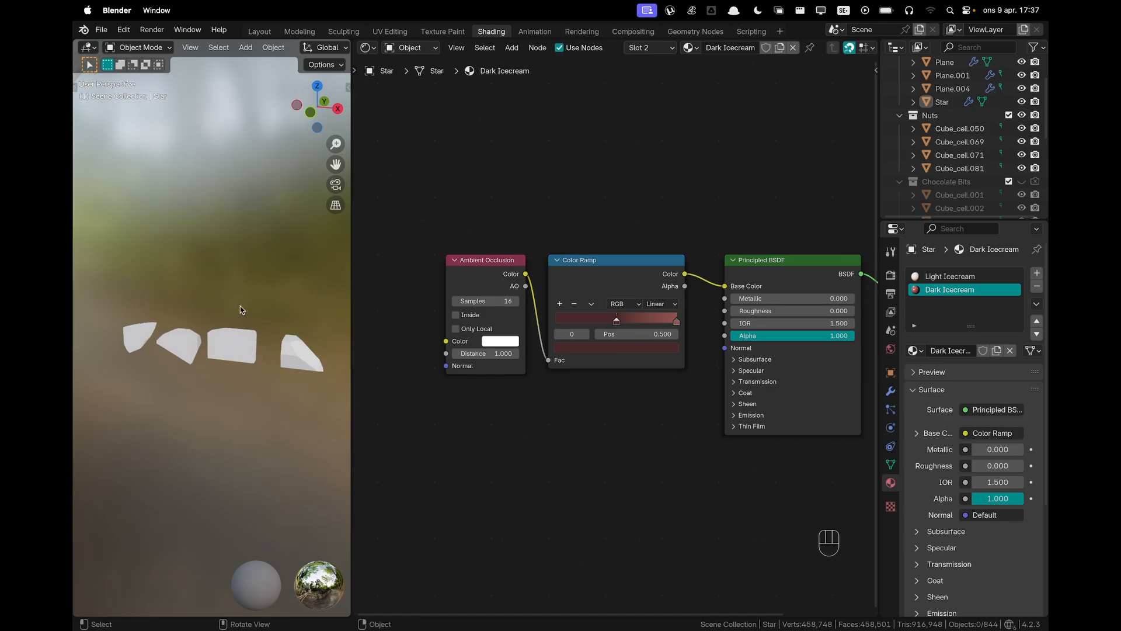
Give the first nut piece, Cube_cell.071, a new material named Nuts
click(143, 339)
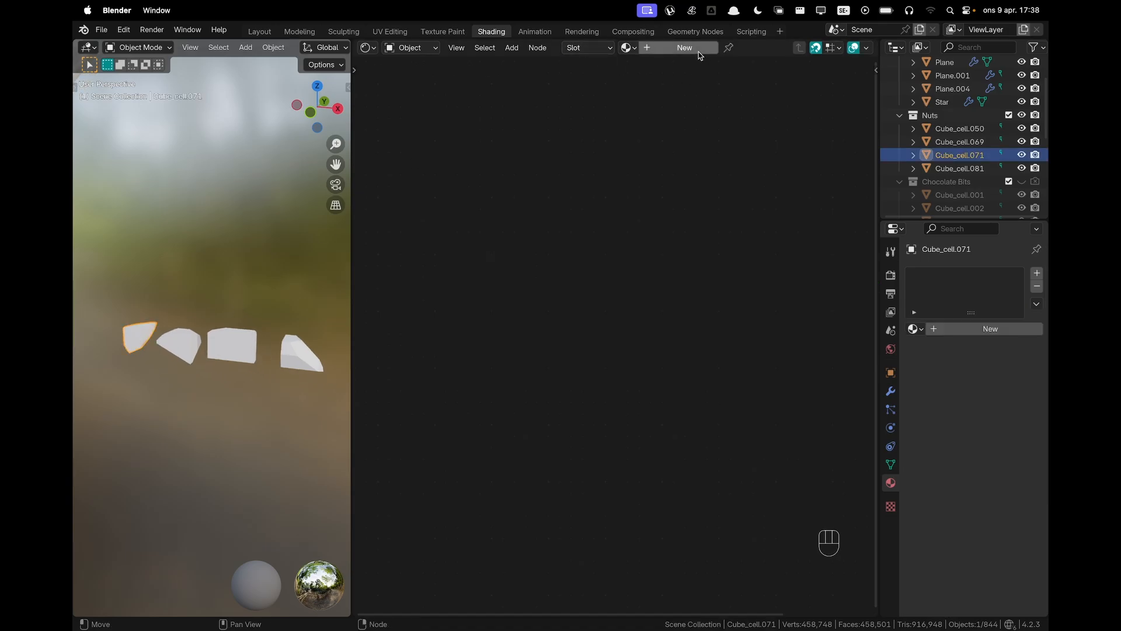
click(731, 49)
text(Nuts)
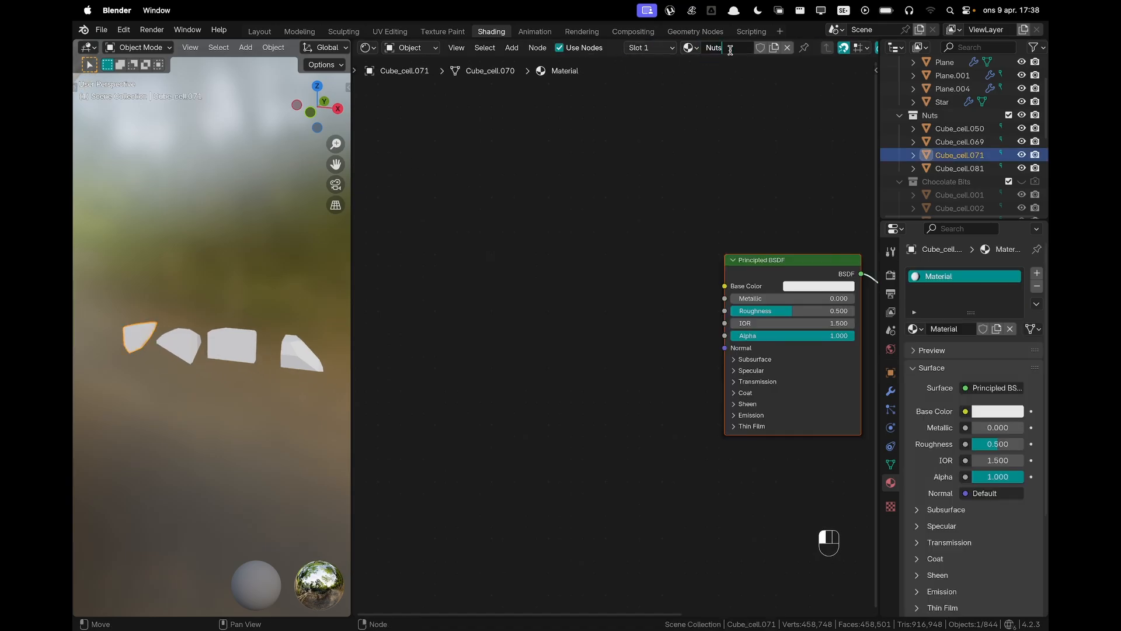
key(Return)
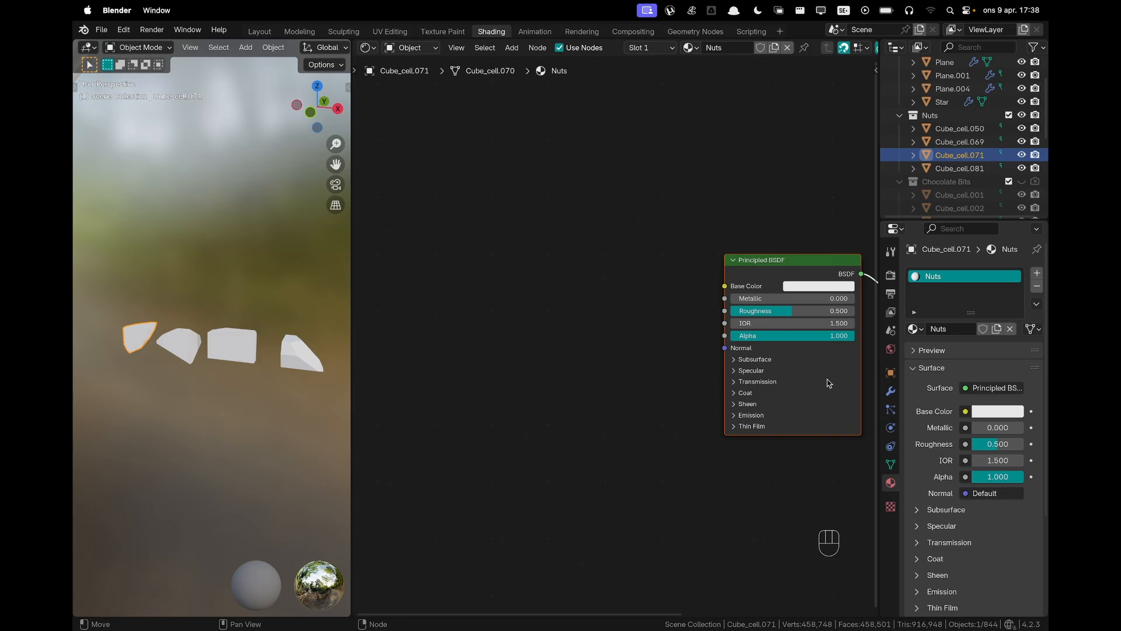
Add a Noise Texture node well ahead of the Principled BSDF in the Nuts material
click(624, 381)
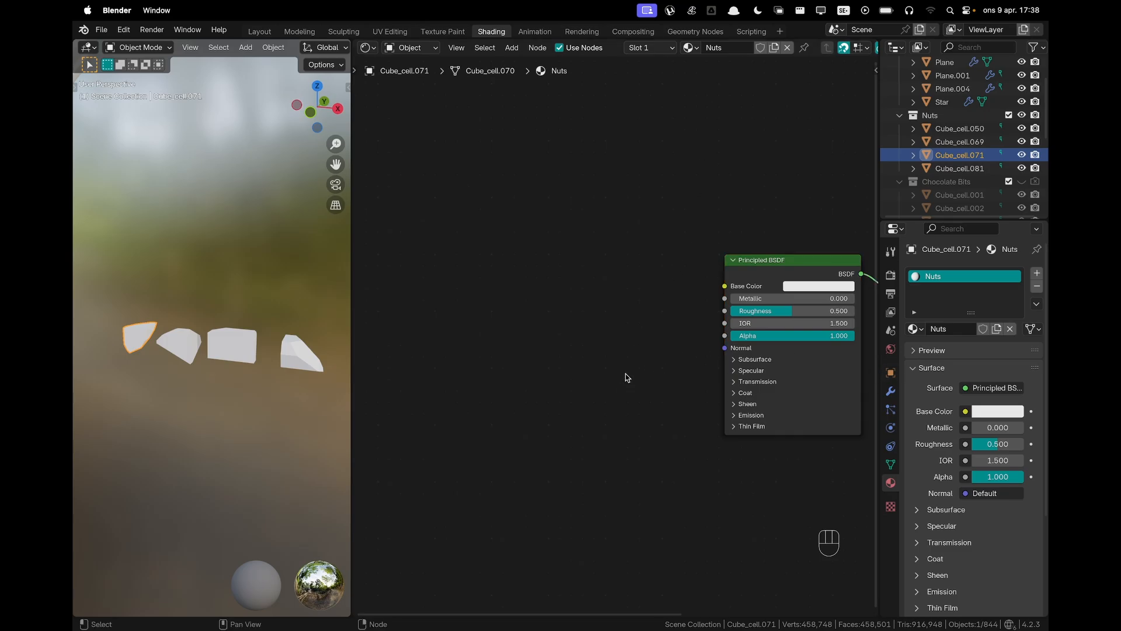
scroll(625, 379, up, 1)
shift+middle_drag(610, 340, 641, 314)
key(shift+a)
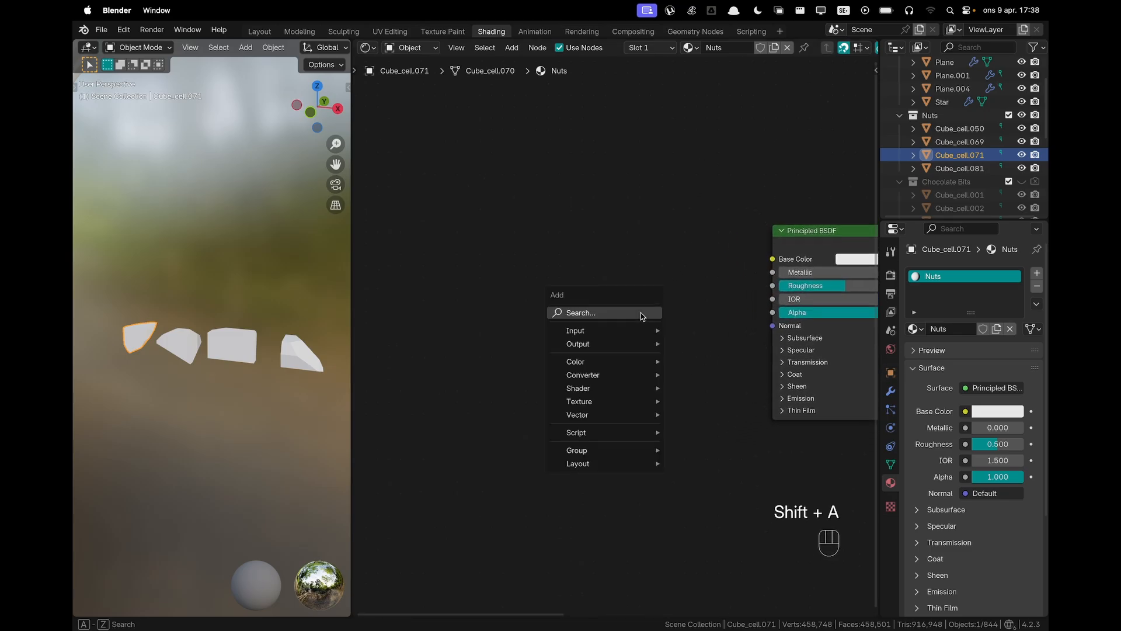
text(noise)
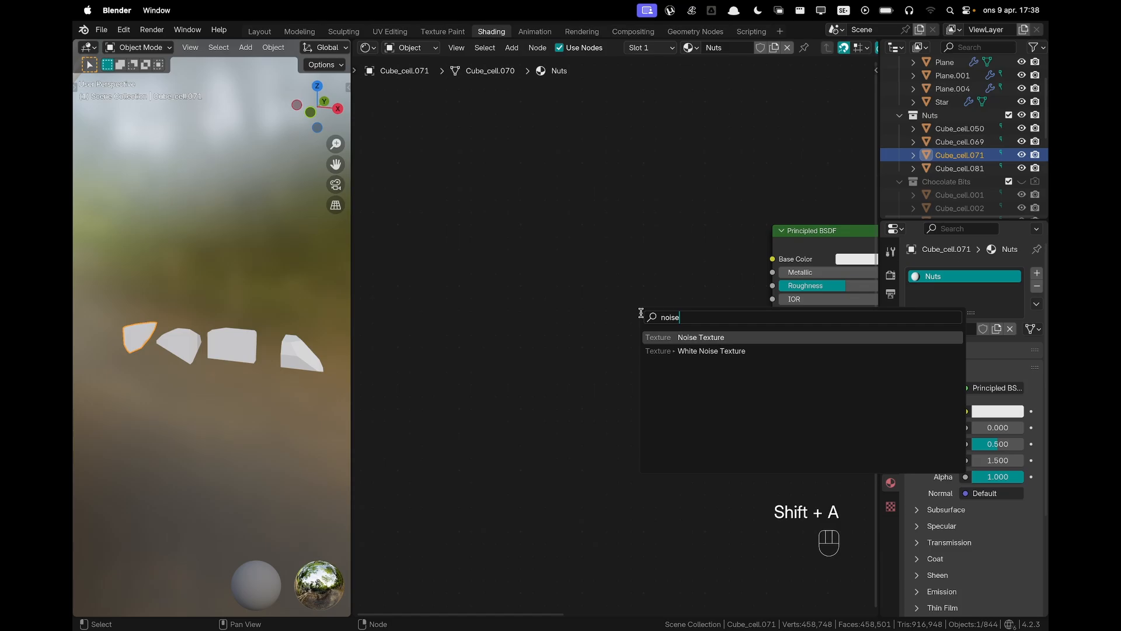
key(Return)
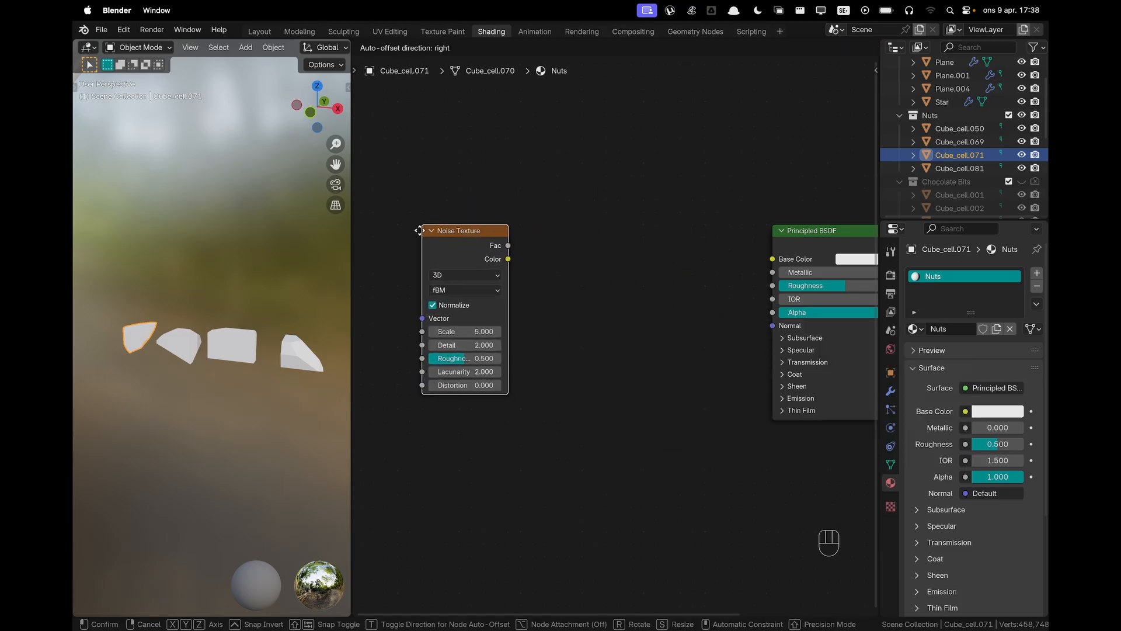
click(420, 230)
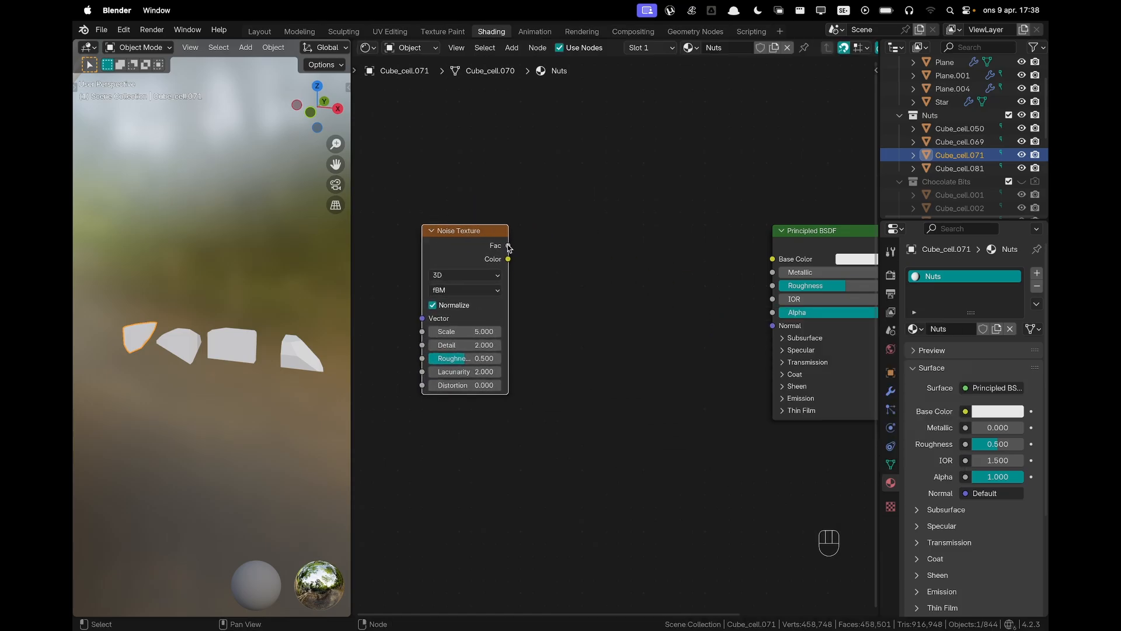
Add an Ambient Occlusion node whose Color input is fed by the Noise Texture's Fac output
drag(508, 246, 583, 278)
text(ambi)
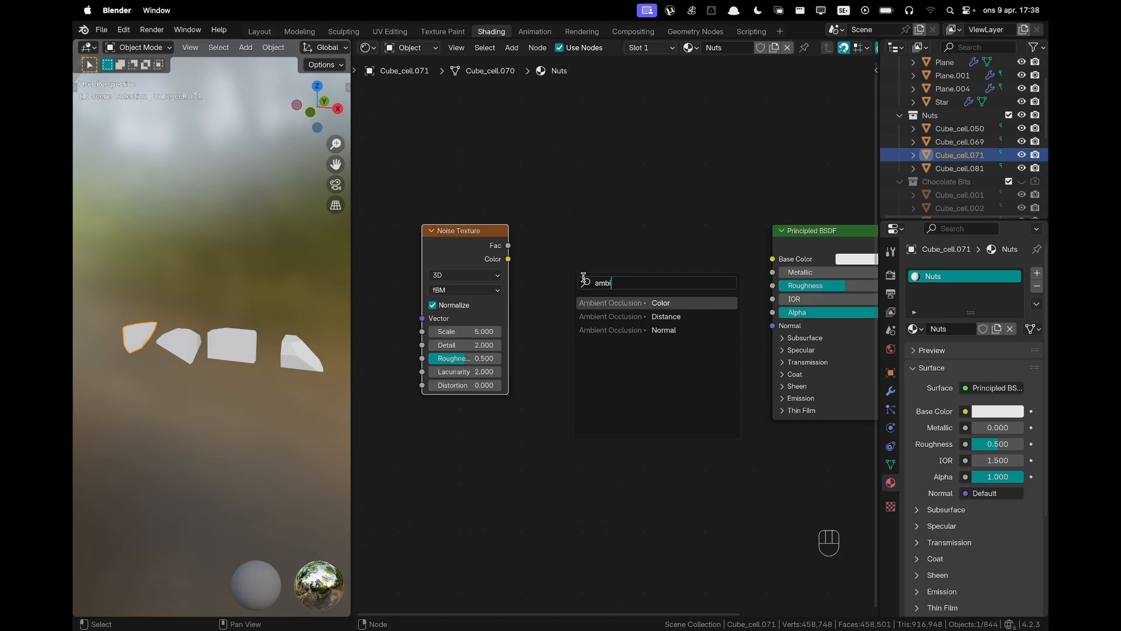
key(Return)
click(534, 241)
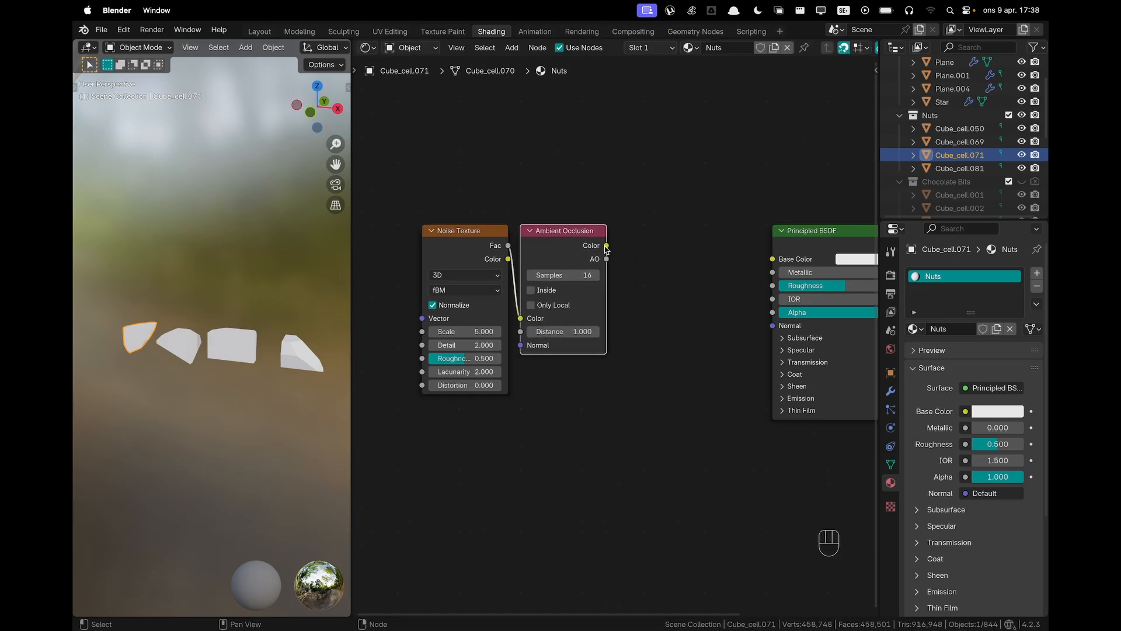
Add a Color Ramp fed by the Ambient Occlusion color, space out the nodes, and connect its color to the Base Color
drag(606, 246, 639, 256)
text(ramp)
key(Return)
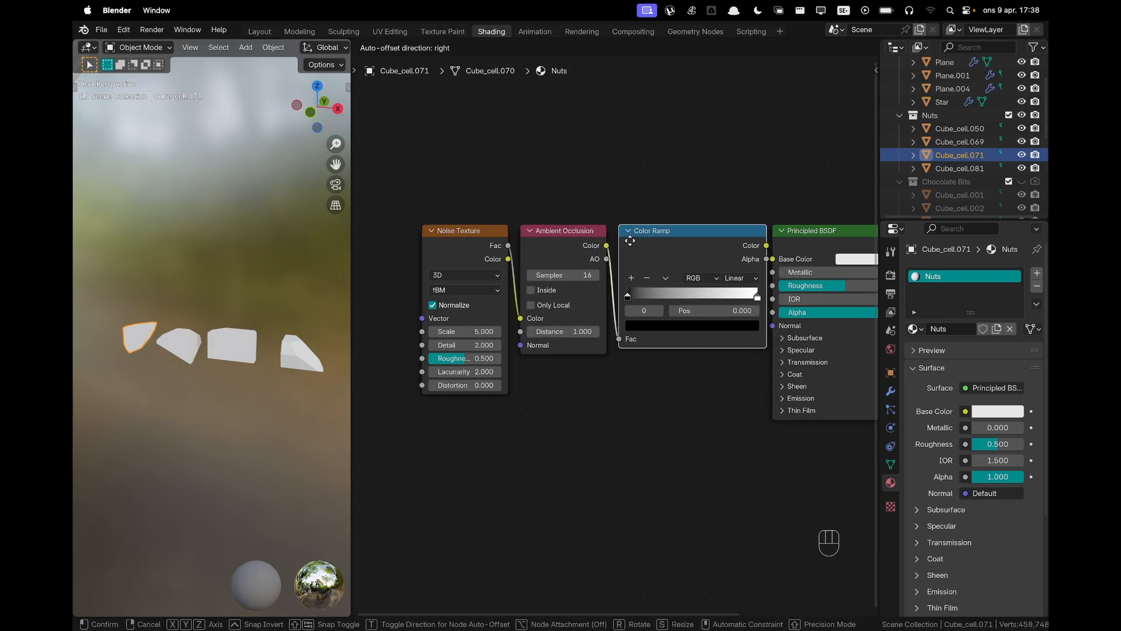
click(631, 241)
drag(494, 209, 649, 243)
click(730, 241)
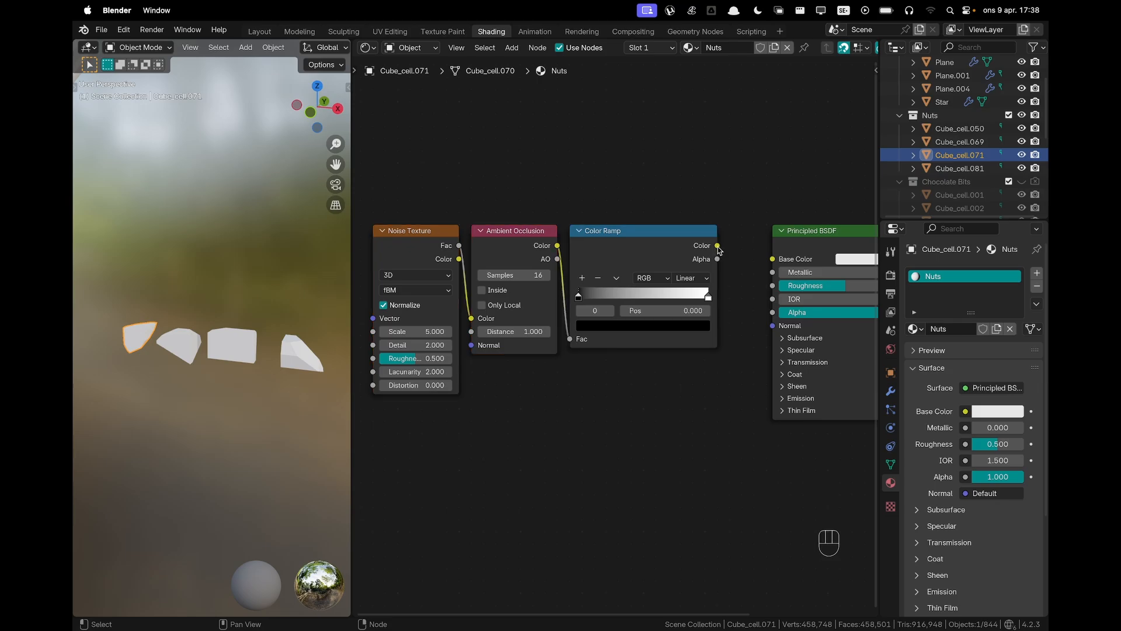
drag(718, 246, 773, 258)
Try a Noise Texture scale of about 11.4 on the nut piece, and set it back to 5
shift+middle_drag(125, 326, 207, 349)
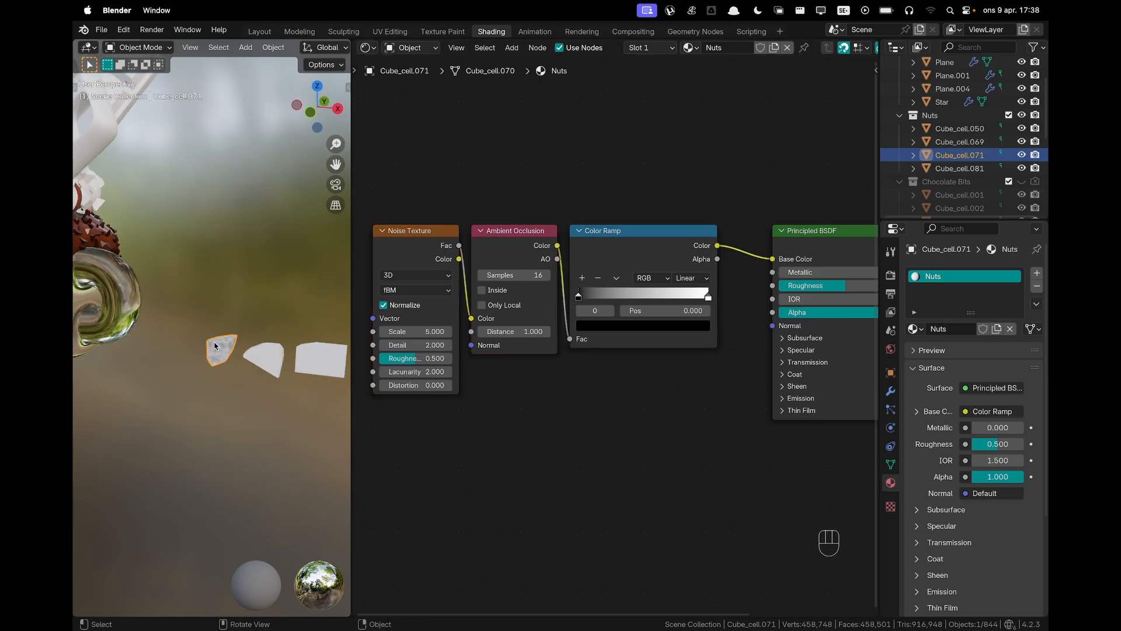
scroll(214, 345, up, 8)
shift+middle_drag(260, 380, 244, 317)
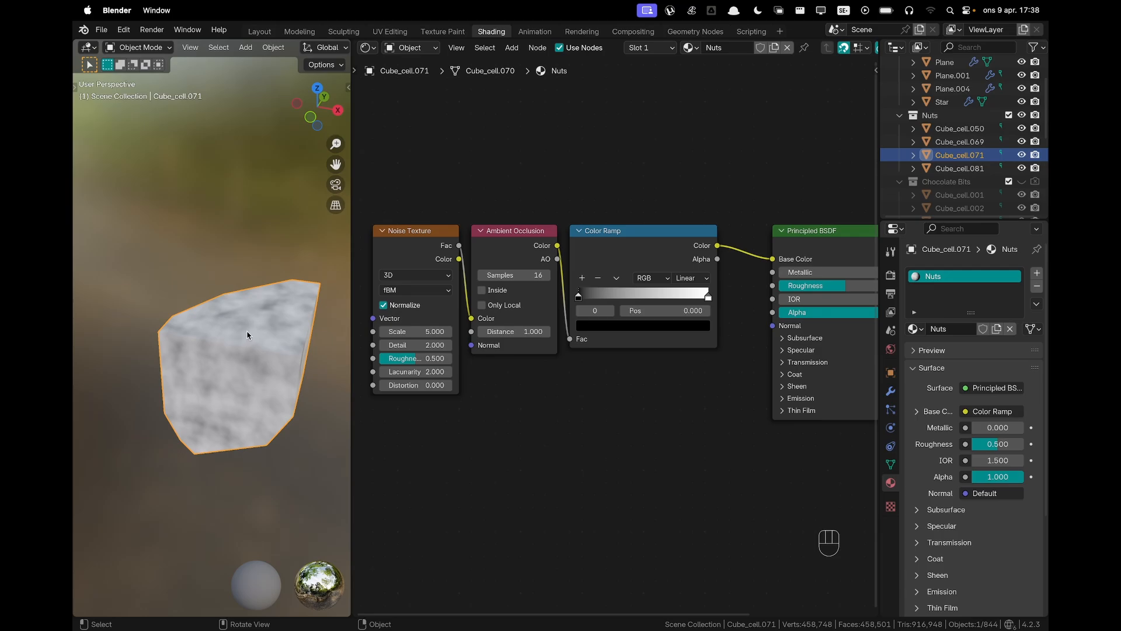
drag(412, 331, 450, 331)
click(428, 332)
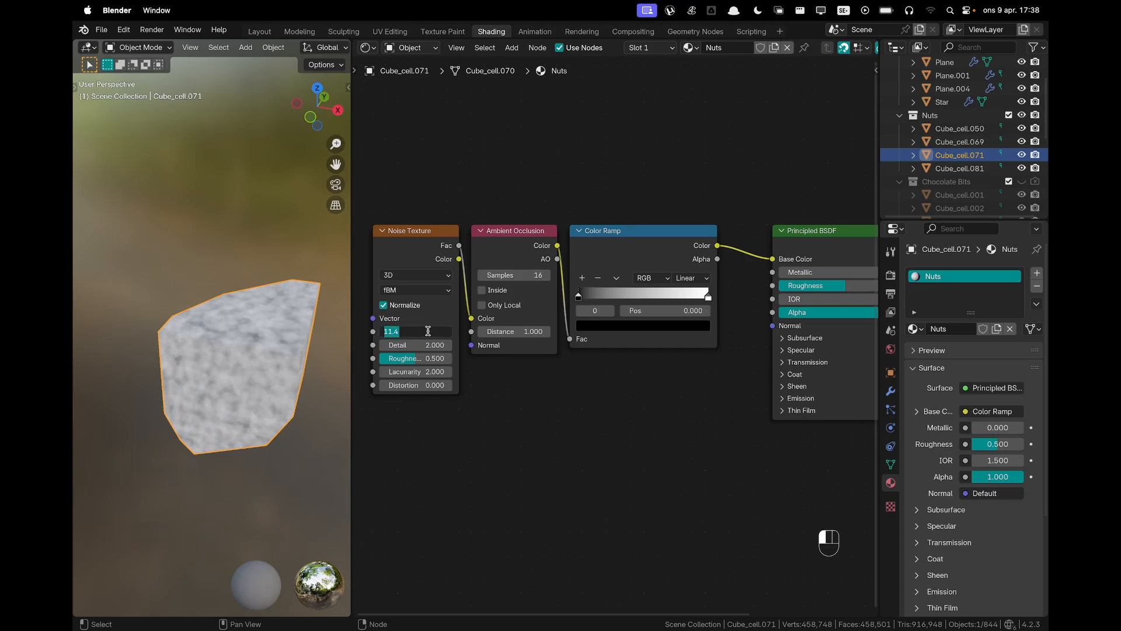
text(5)
key(Return)
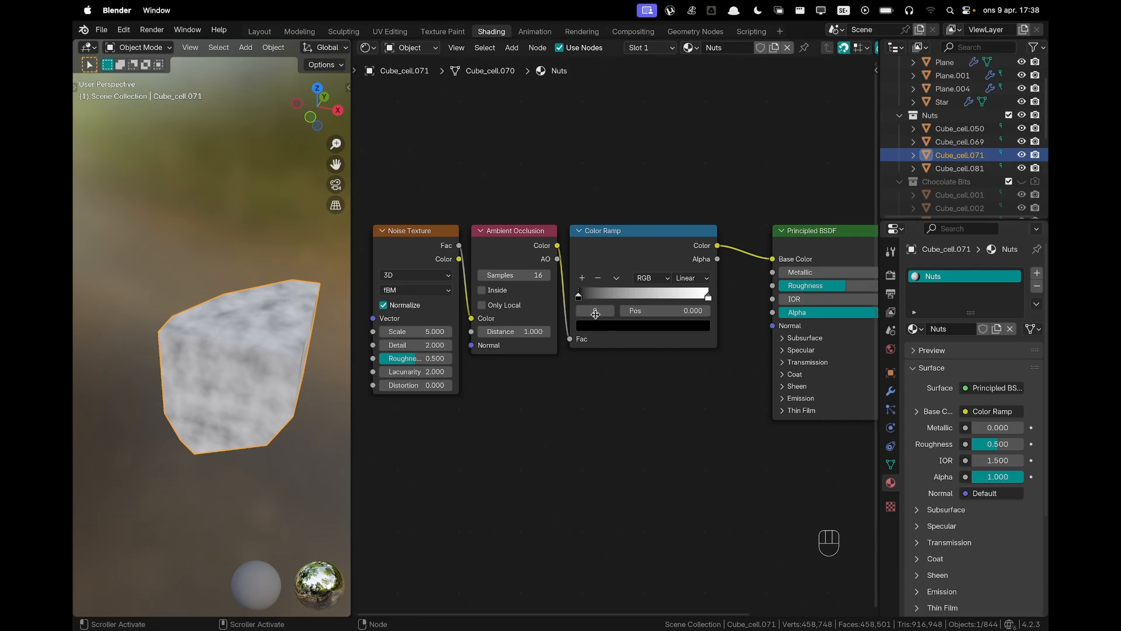
Set the Color Ramp's black stop to the burnt orange color B83900
click(614, 327)
click(643, 272)
text(B83900)
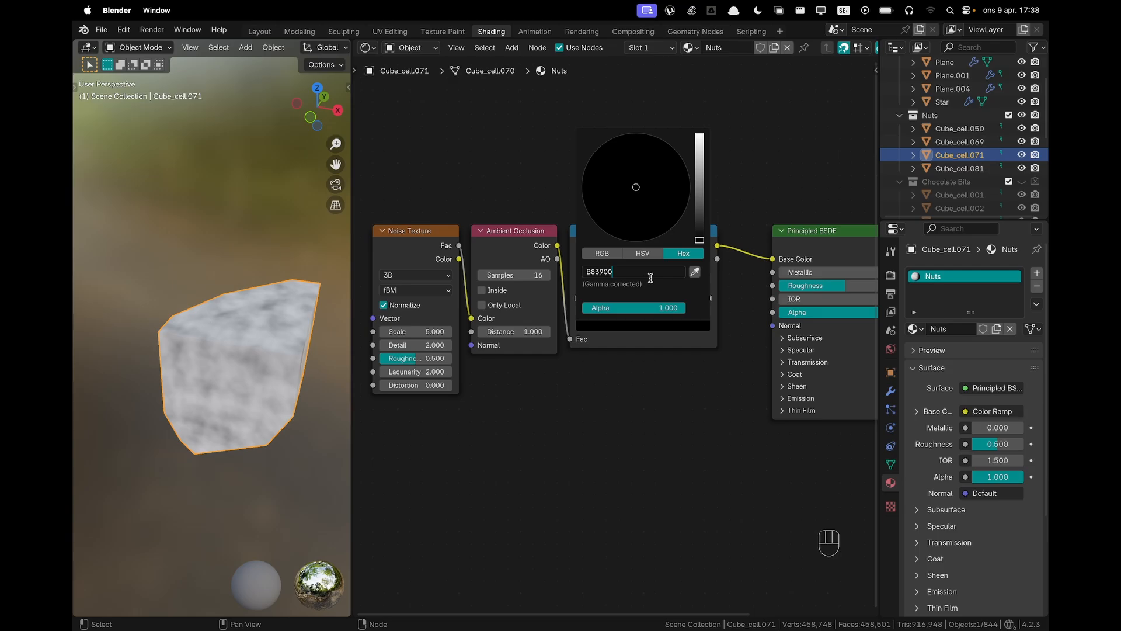
key(Return)
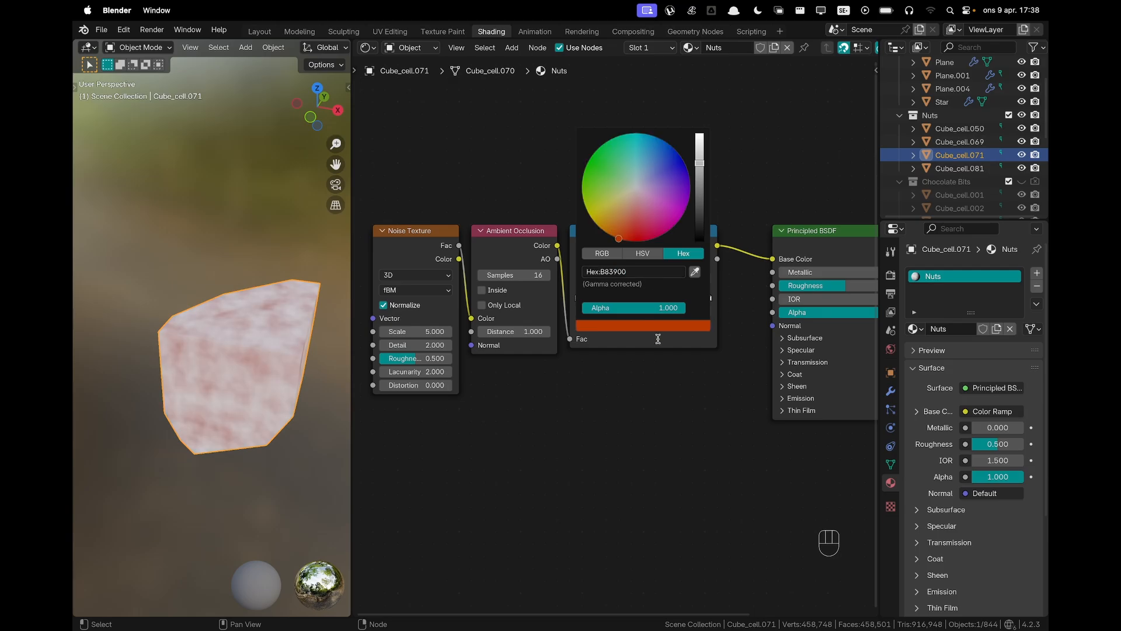
click(601, 325)
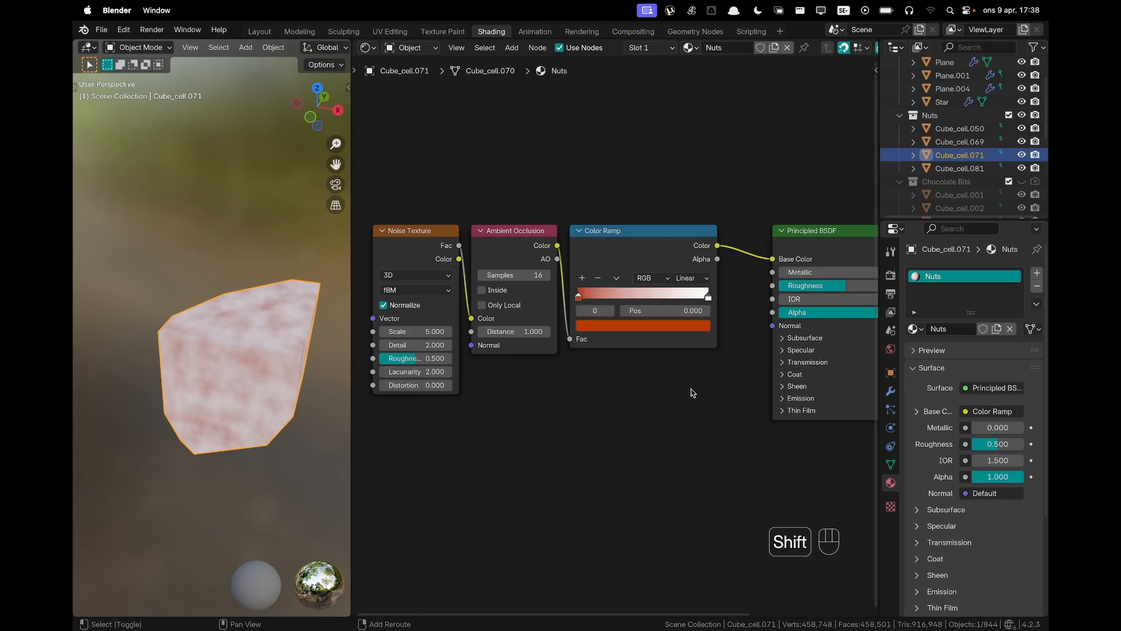
Set the Color Ramp's white stop to the light orange color FFC782
scroll(692, 393, up, 1)
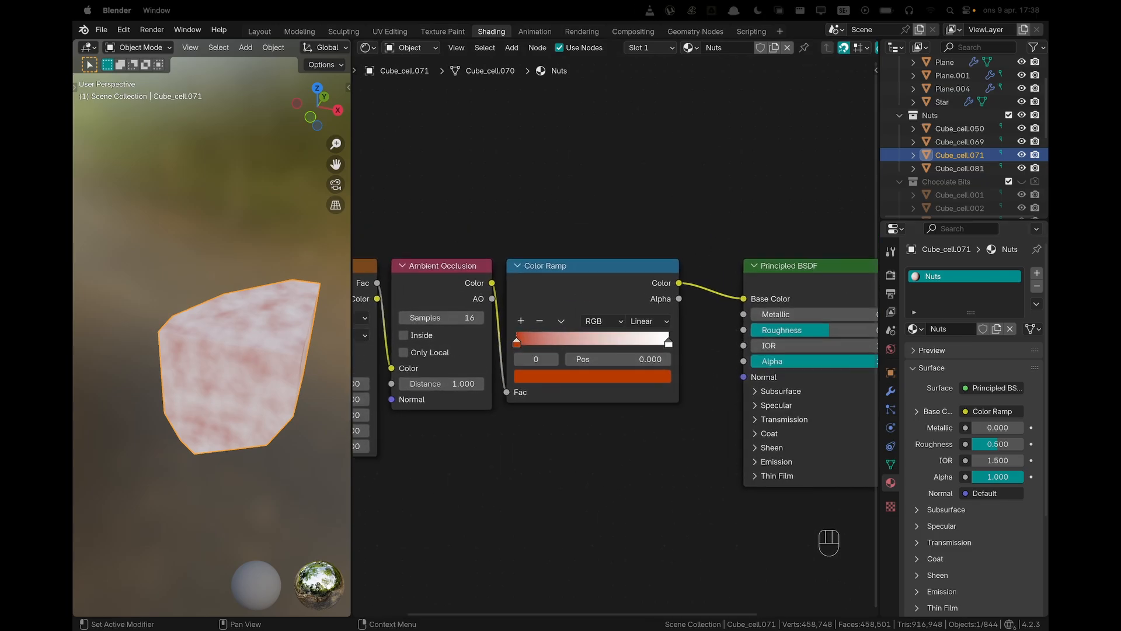
click(669, 343)
click(636, 379)
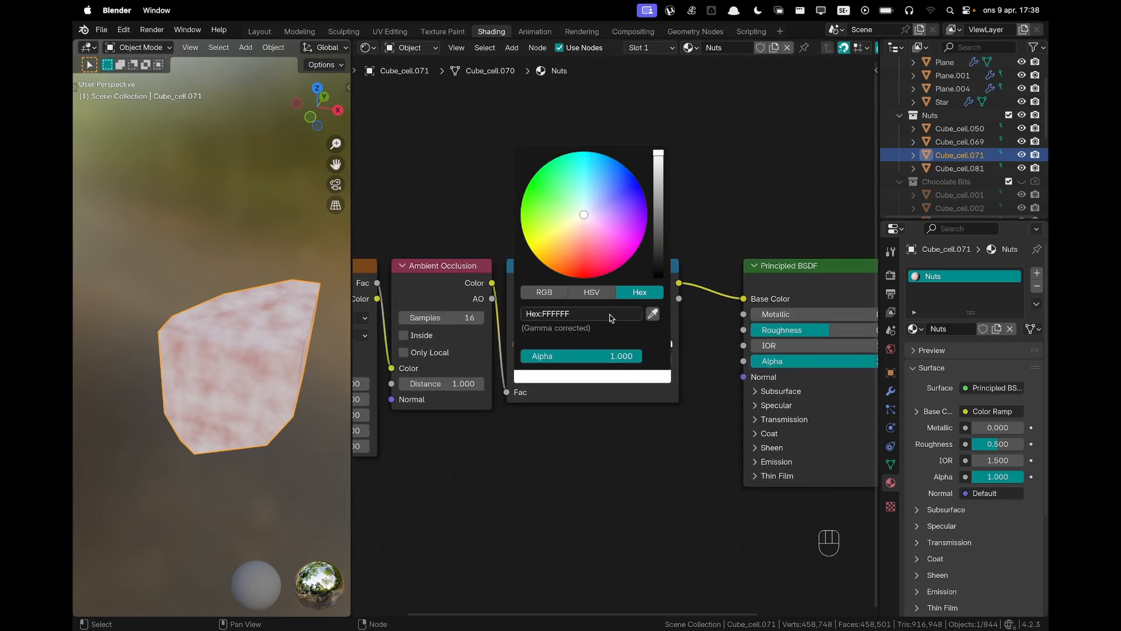
click(610, 315)
text(FFC782)
key(Return)
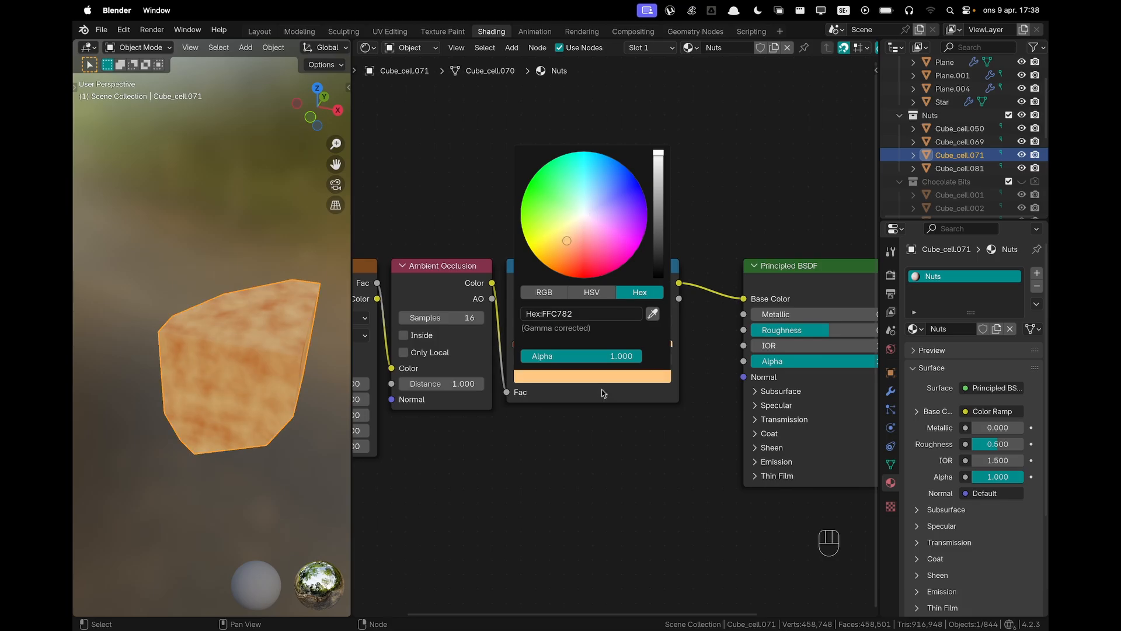
Move the Color Ramp's light orange stop to position 0.75 and deselect the nut piece
click(658, 359)
key(BackSpace)
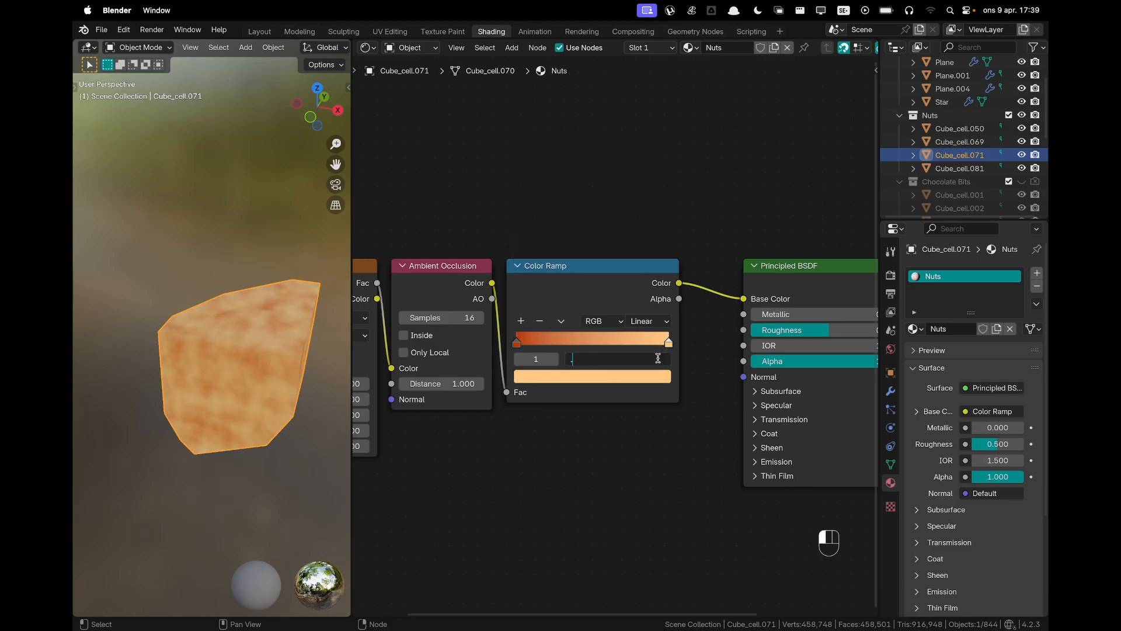
text(0)
key(Return)
key(super+z)
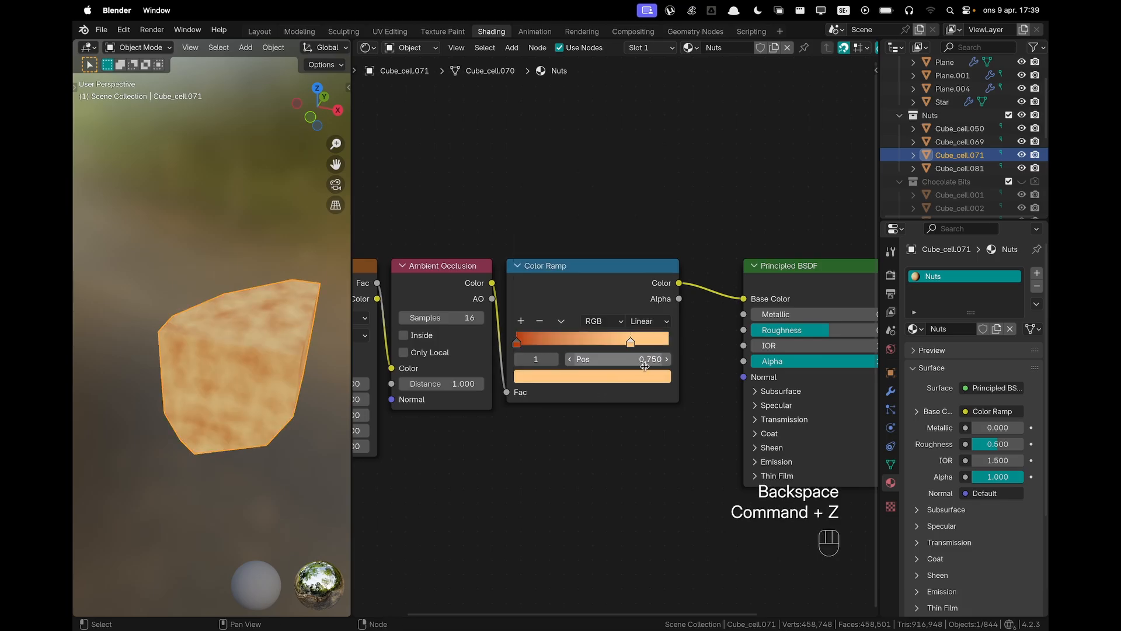
click(245, 274)
scroll(246, 304, down, 4)
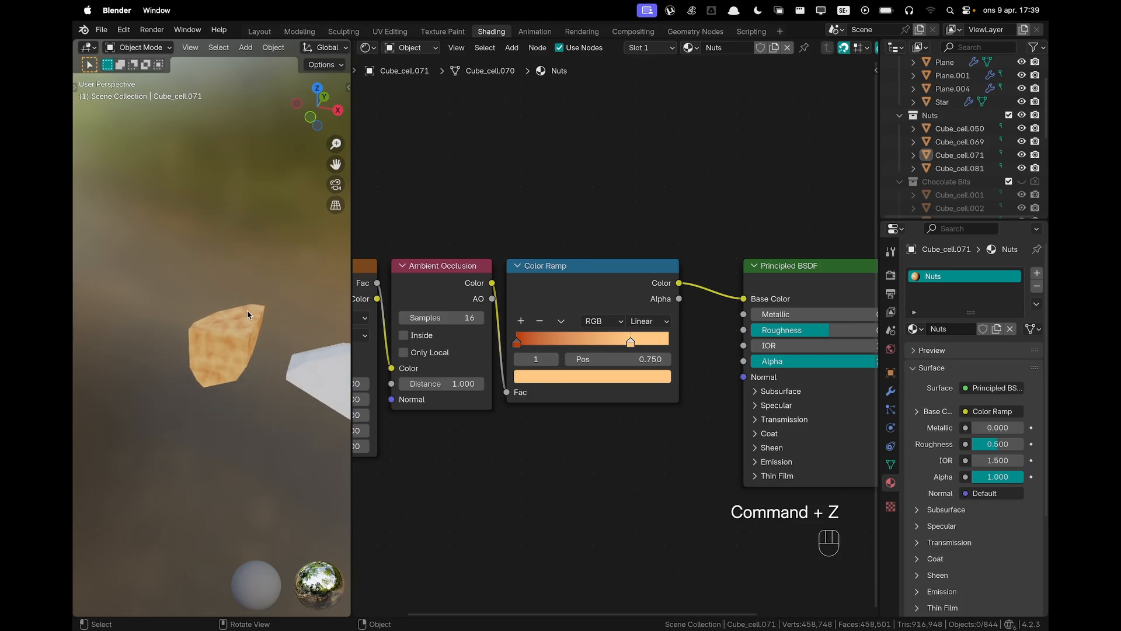
Set the Roughness of the Nuts material's Principled BSDF to 0.8
scroll(243, 319, up, 1)
shift+scroll(649, 402, right, 5)
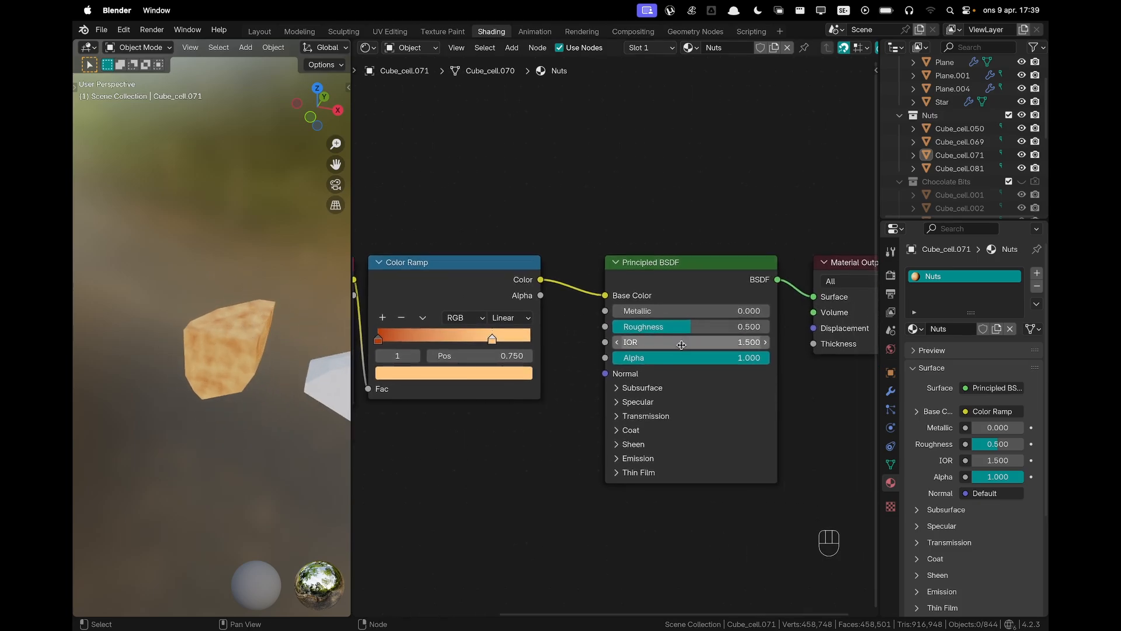
double_click(685, 327)
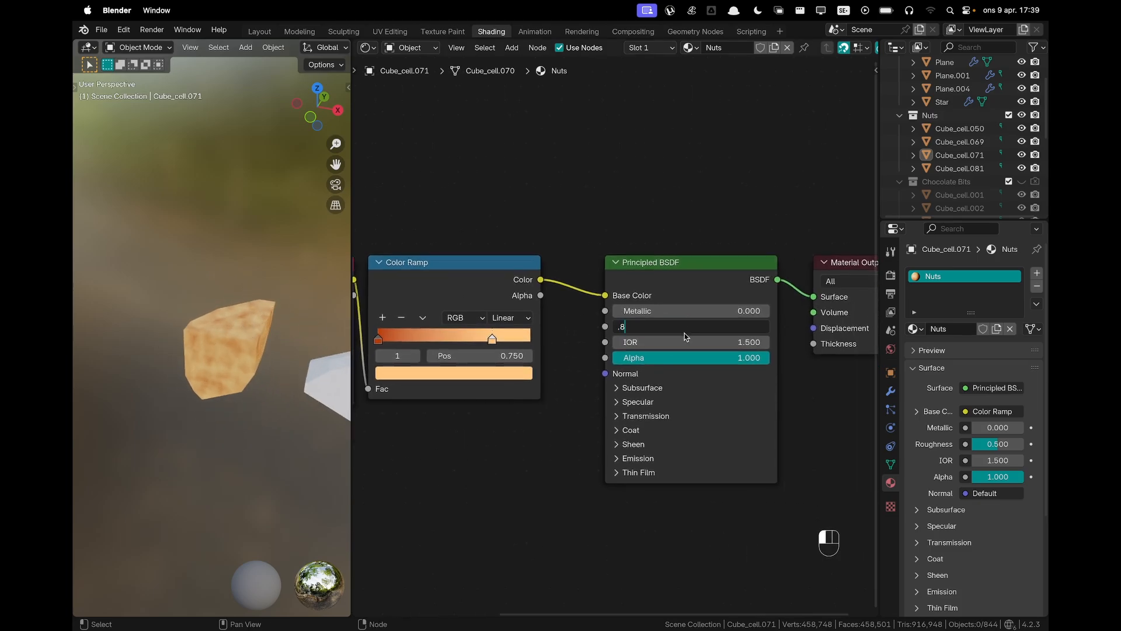
text(.8)
key(Return)
Examine how the nut pieces look on the whipped topping, up close and from a distance
middle_drag(175, 370, 257, 360)
scroll(165, 245, up, 4)
shift+middle_drag(164, 246, 235, 344)
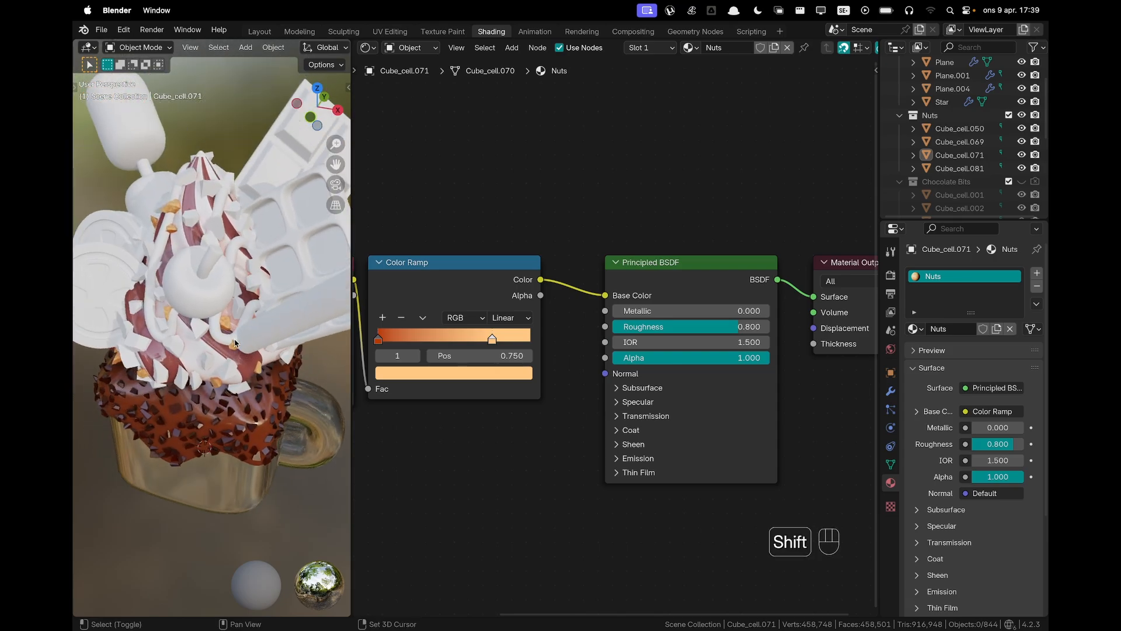
scroll(235, 339, up, 5)
scroll(231, 353, up, 4)
scroll(189, 330, down, 5)
middle_drag(171, 328, 185, 328)
scroll(186, 327, down, 4)
scroll(186, 328, down, 2)
shift+middle_drag(307, 419, 239, 344)
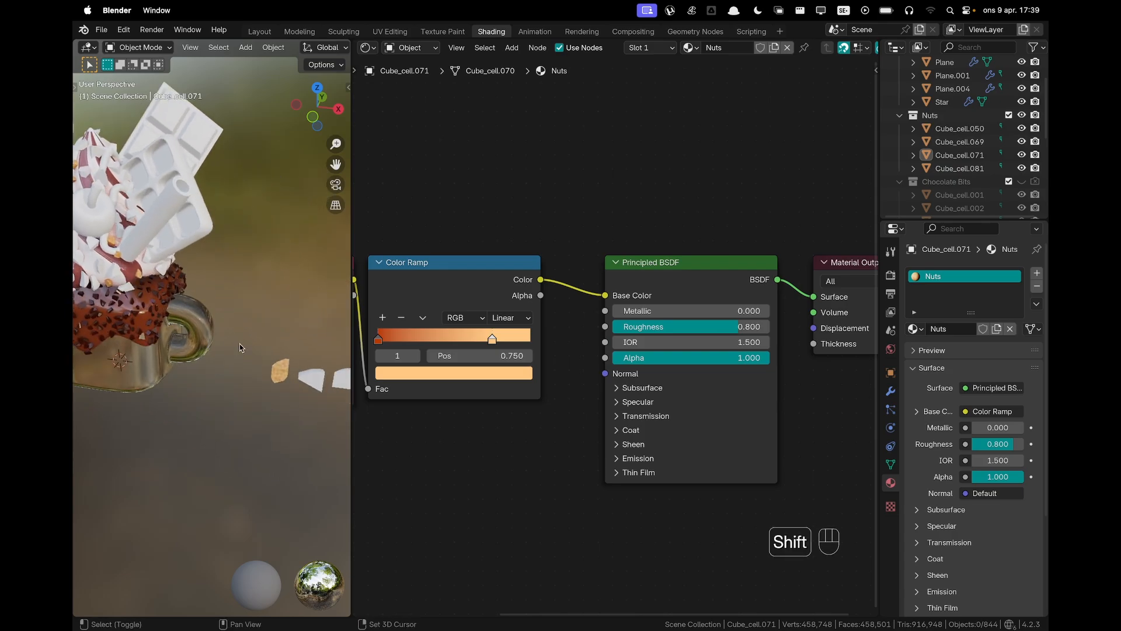
Link the Nuts material from the textured nut piece to the other three nut pieces and deselect them
shift+middle_drag(327, 366, 226, 330)
scroll(215, 310, up, 2)
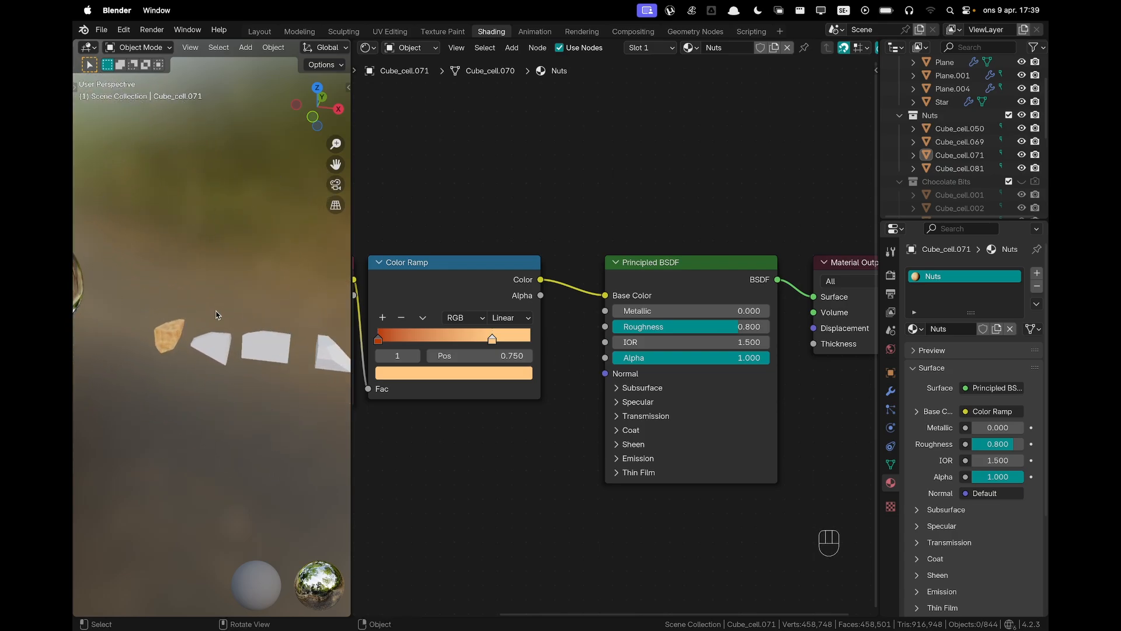
drag(216, 314, 329, 385)
shift+click(170, 336)
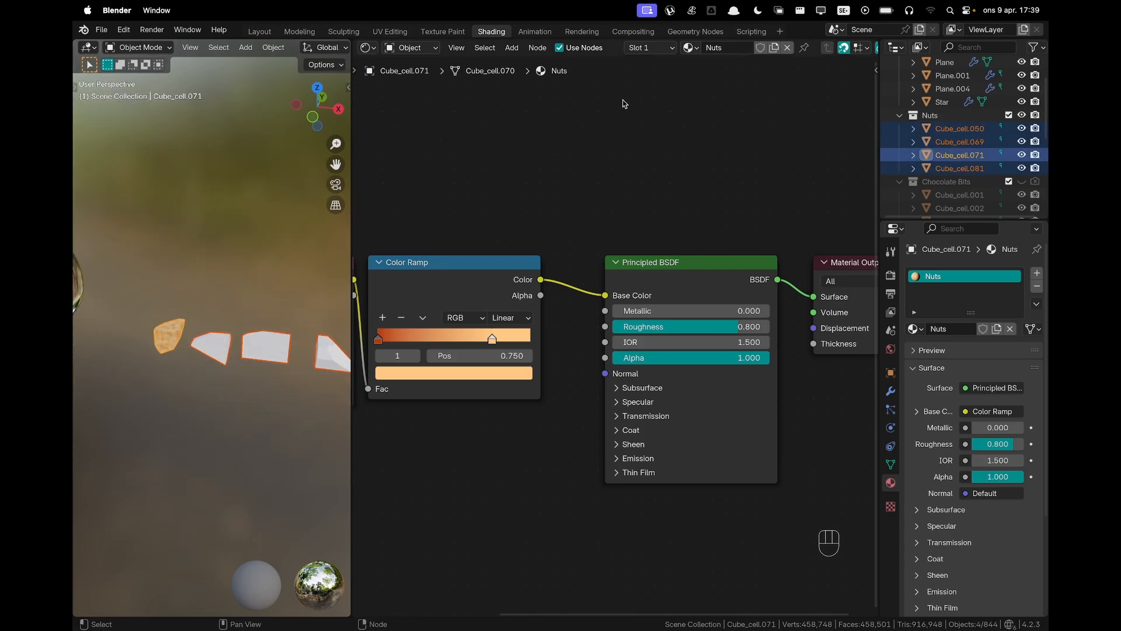
key(super+l)
click(226, 250)
click(243, 282)
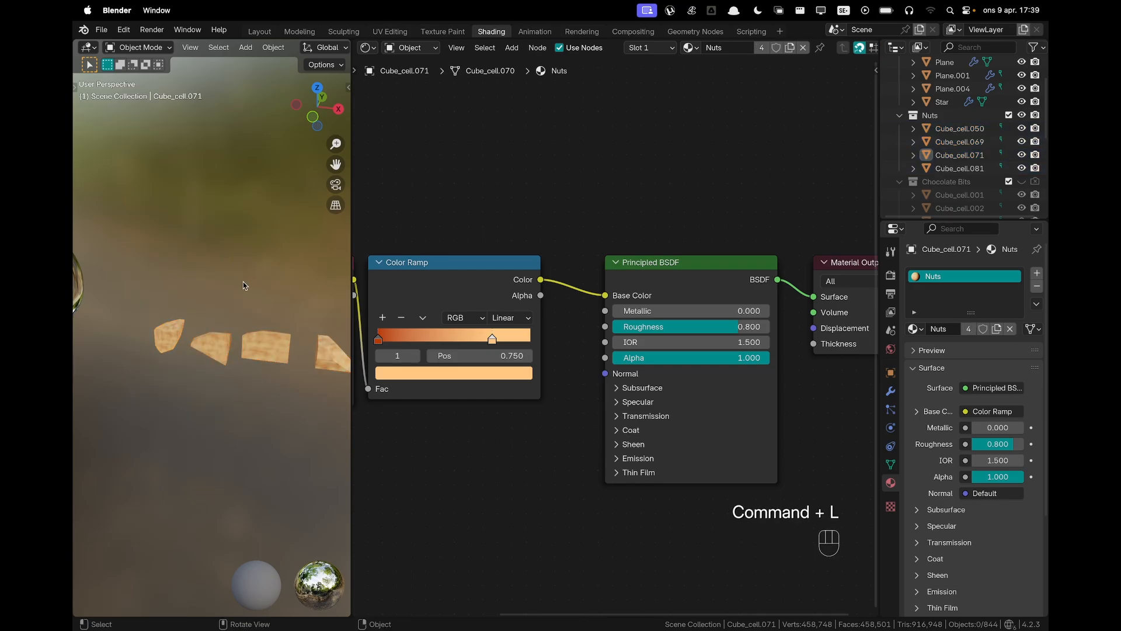
Hide the Nuts collection, collapse the Nuts and Chocolate Bits collections in the Outliner, and save the file
click(1022, 115)
click(900, 115)
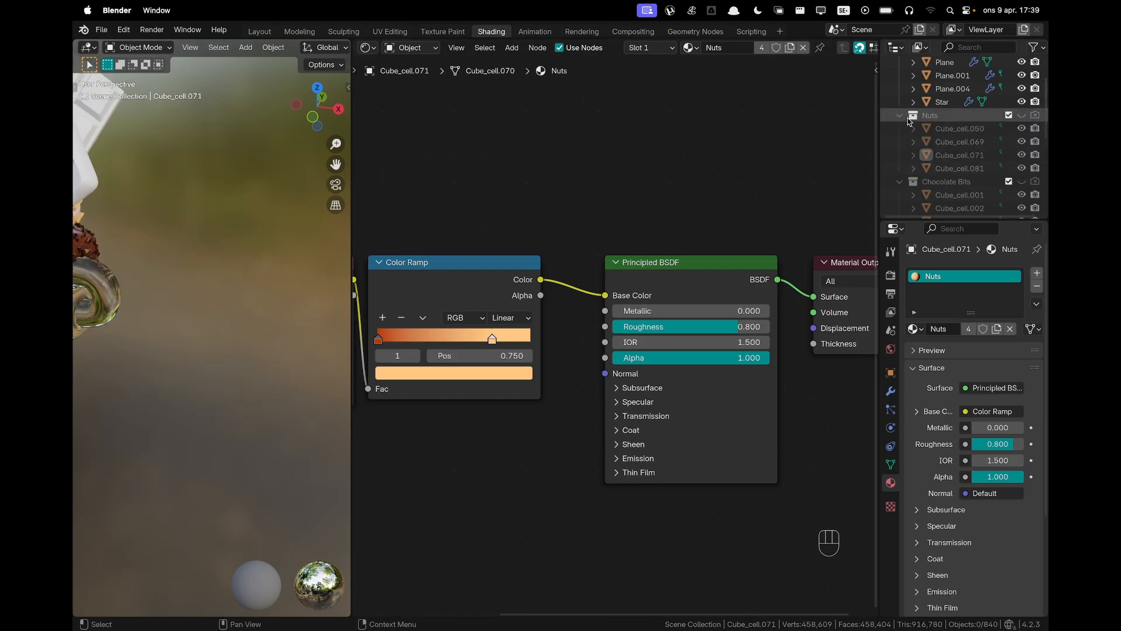
click(900, 129)
scroll(191, 287, down, 8)
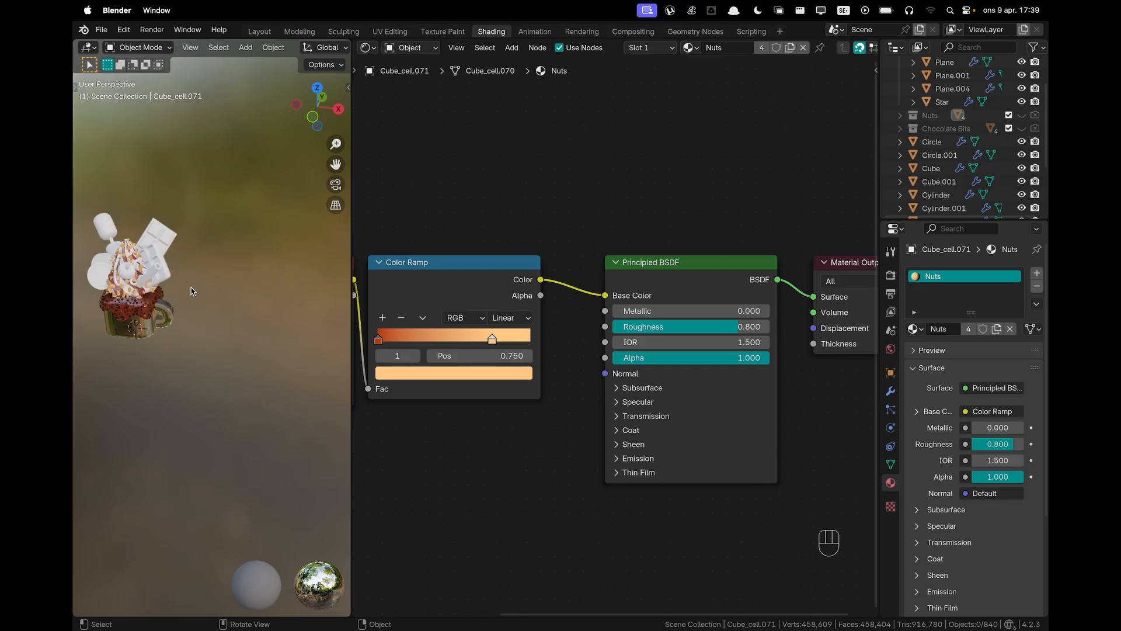
scroll(232, 314, up, 5)
scroll(232, 314, up, 3)
shift+middle_drag(232, 314, 234, 352)
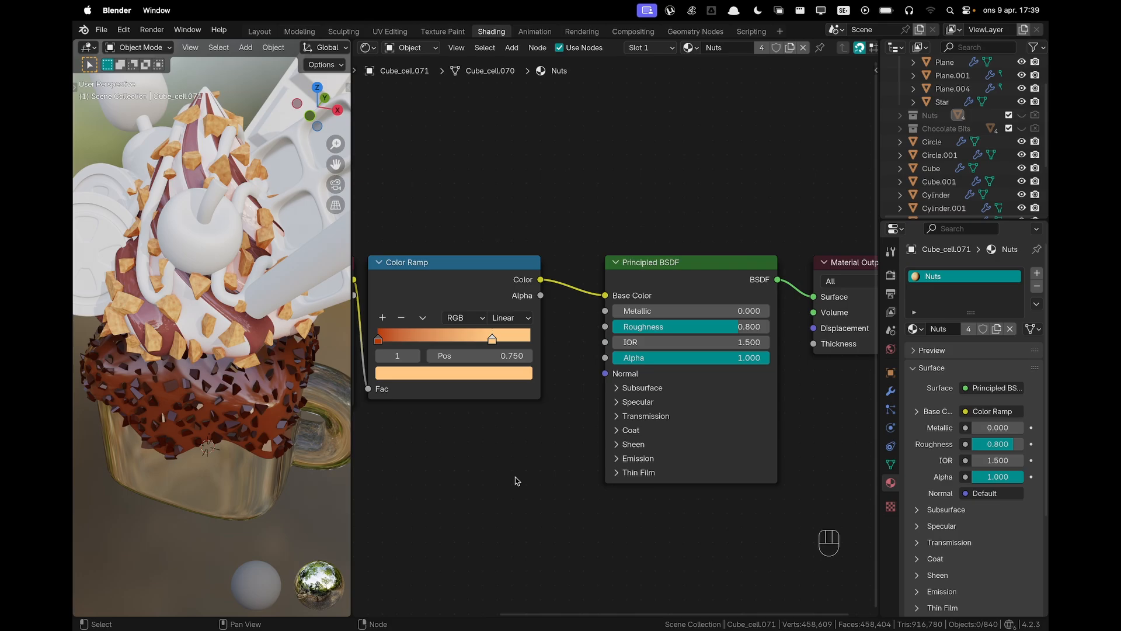
key(super+s)
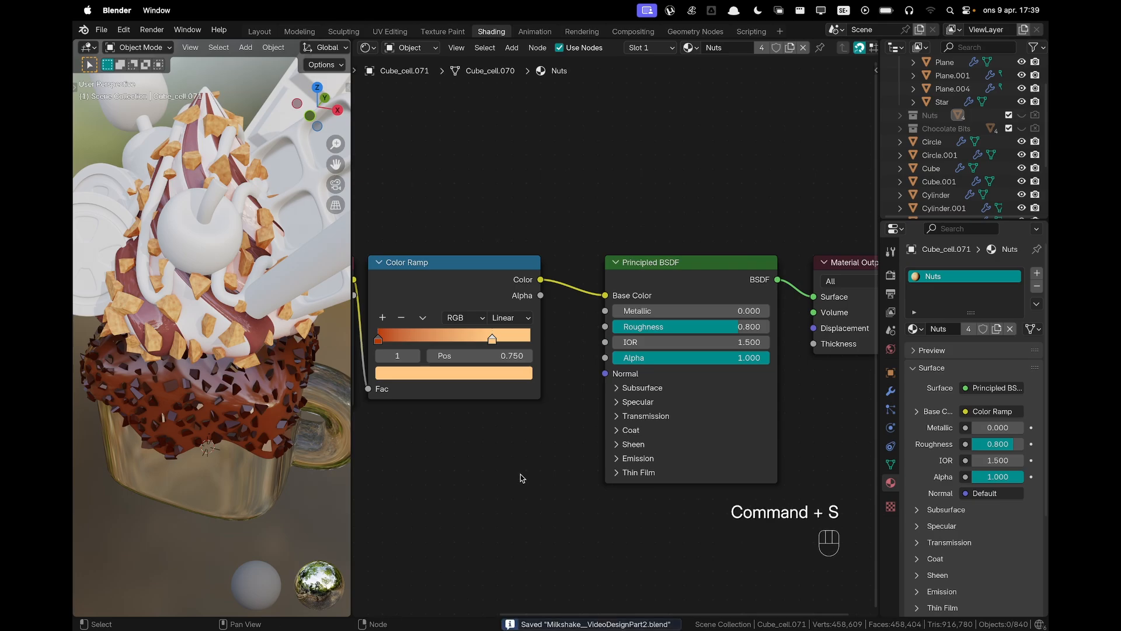
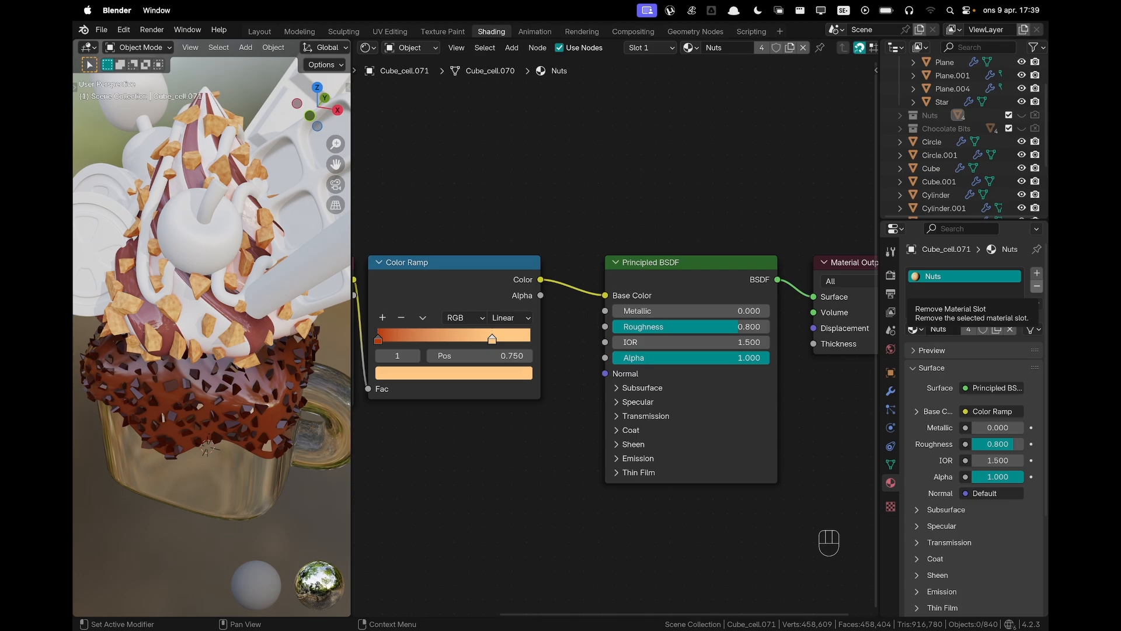
Select the sauce drizzle curve on the whipped topping and name its material Chocolate Sauce
click(228, 305)
click(683, 47)
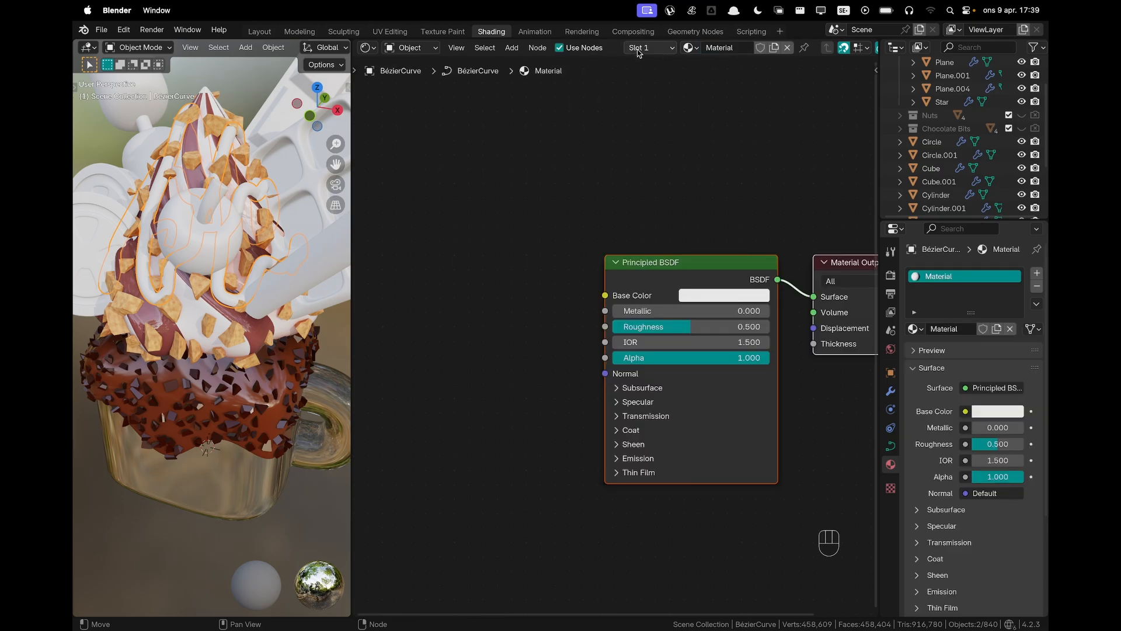
text(Chocolate Sauce)
key(Return)
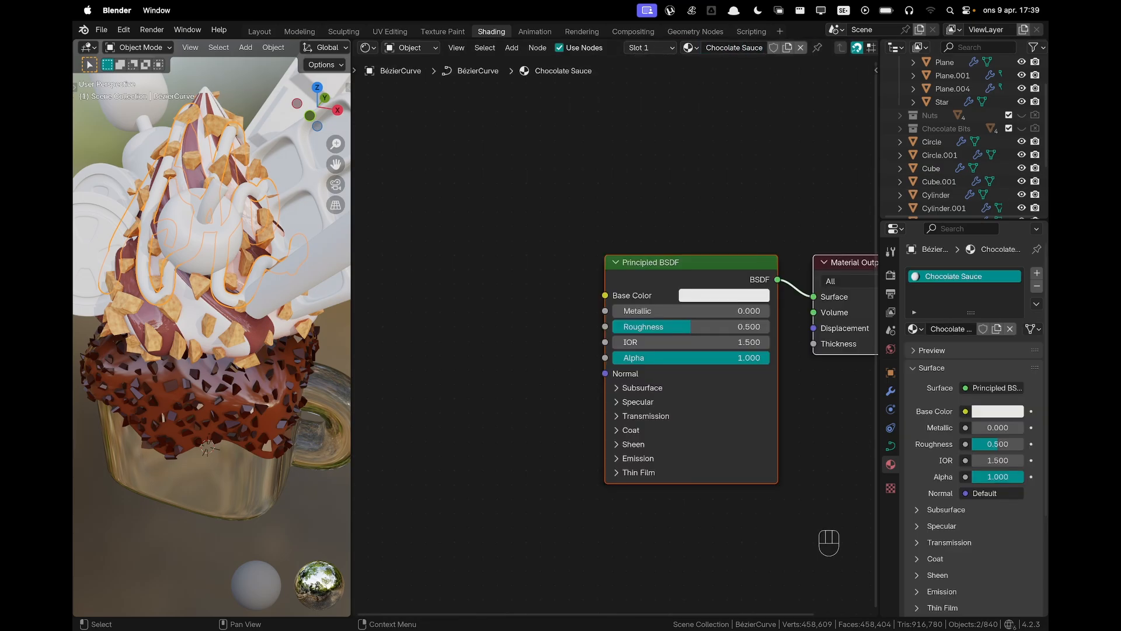
Add an Ambient Occlusion node to the Chocolate Sauce material, before the Principled BSDF
middle_drag(521, 349, 675, 321)
scroll(676, 321, down, 1)
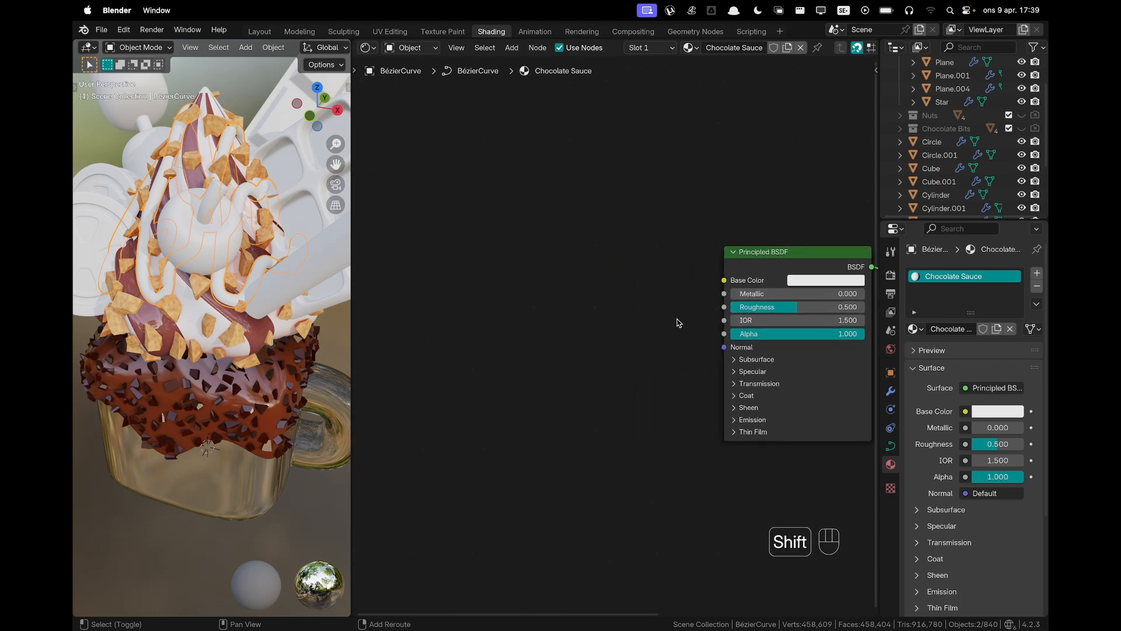
key(shift+a)
text(amb)
key(Return)
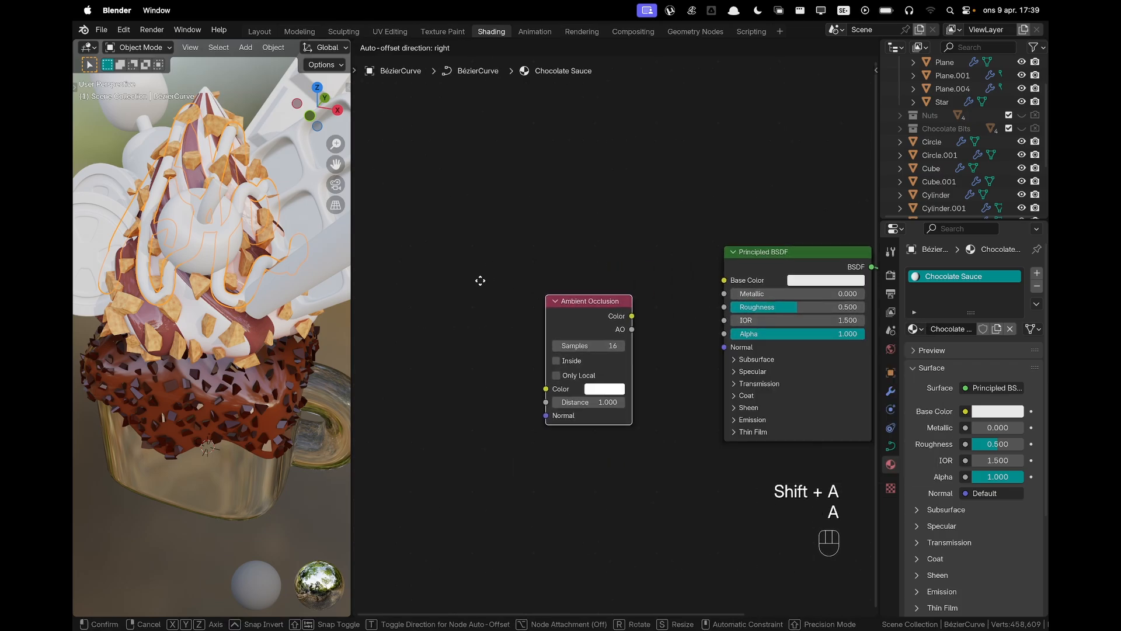
click(411, 251)
Add a Color Ramp fed by the Ambient Occlusion Color, and connect its Color to the Principled BSDF's Base Color
drag(496, 266, 546, 295)
text(ramp)
key(Return)
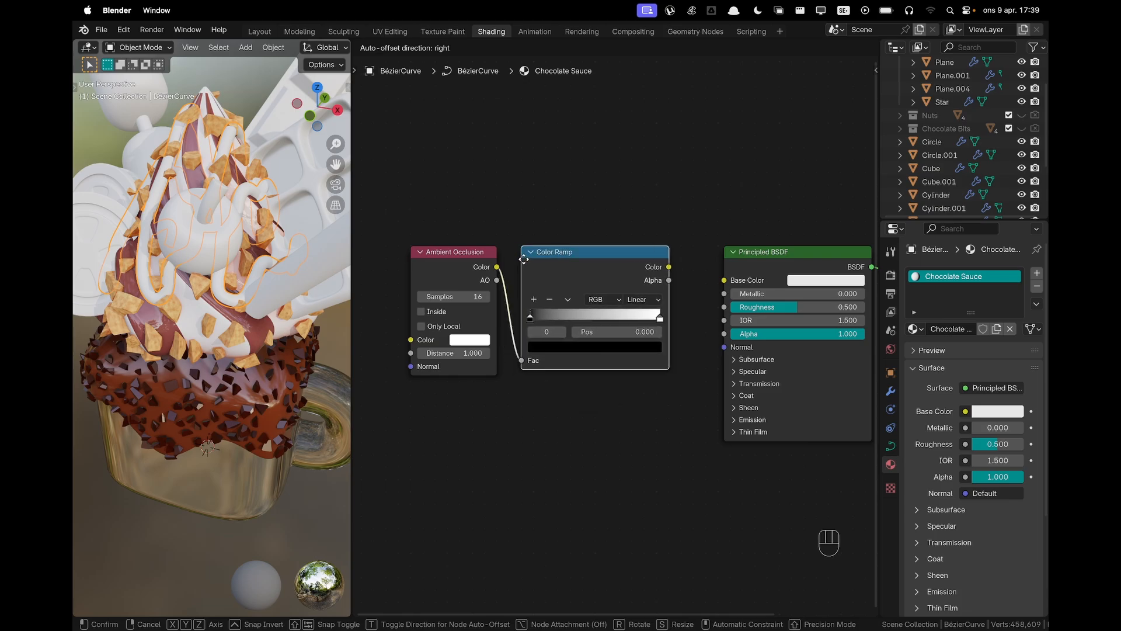
click(515, 250)
drag(669, 267, 724, 280)
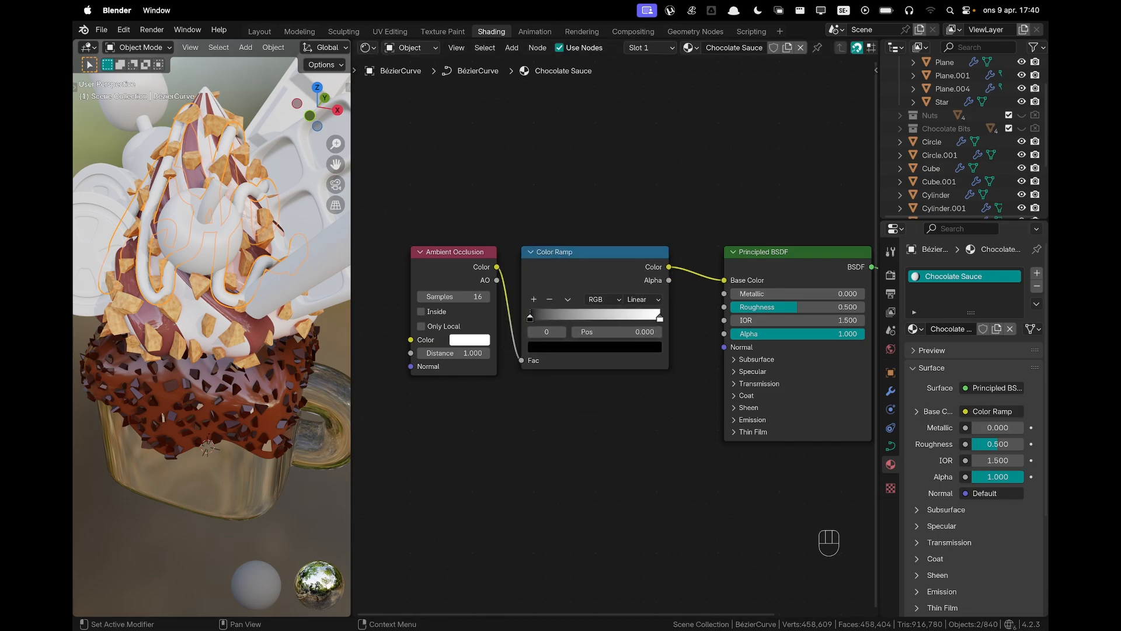
Set the Color Ramp's black stop to the dark brown color 420D06
click(560, 350)
key(super+v)
click(575, 294)
text(420D06)
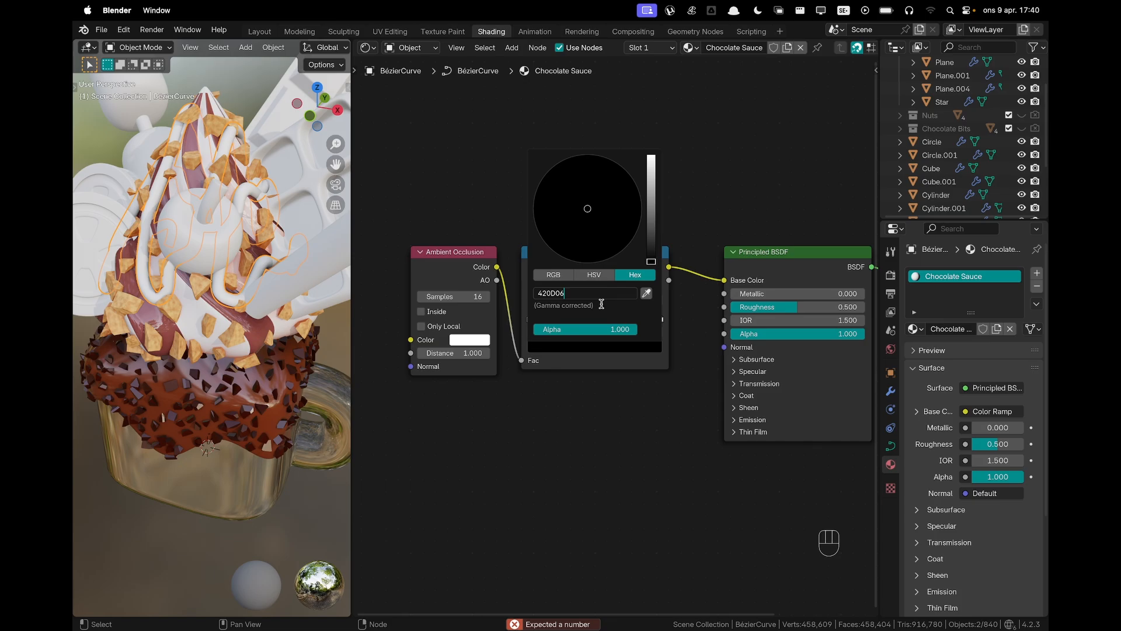
key(Return)
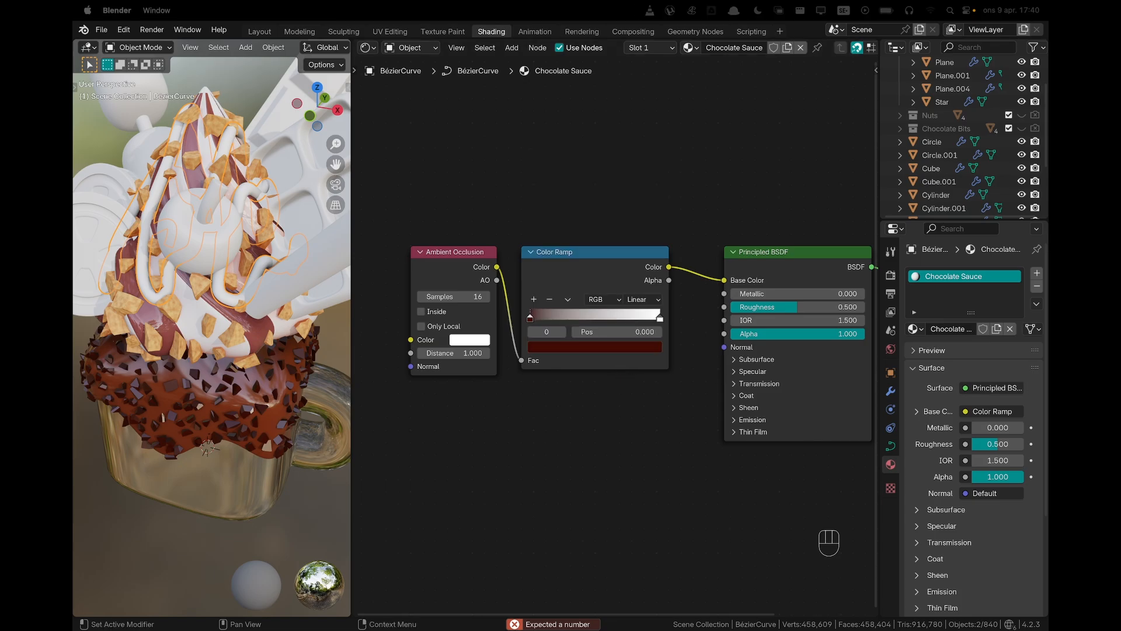
Set the Color Ramp's white stop to the reddish brown color 66140A
click(659, 319)
click(590, 346)
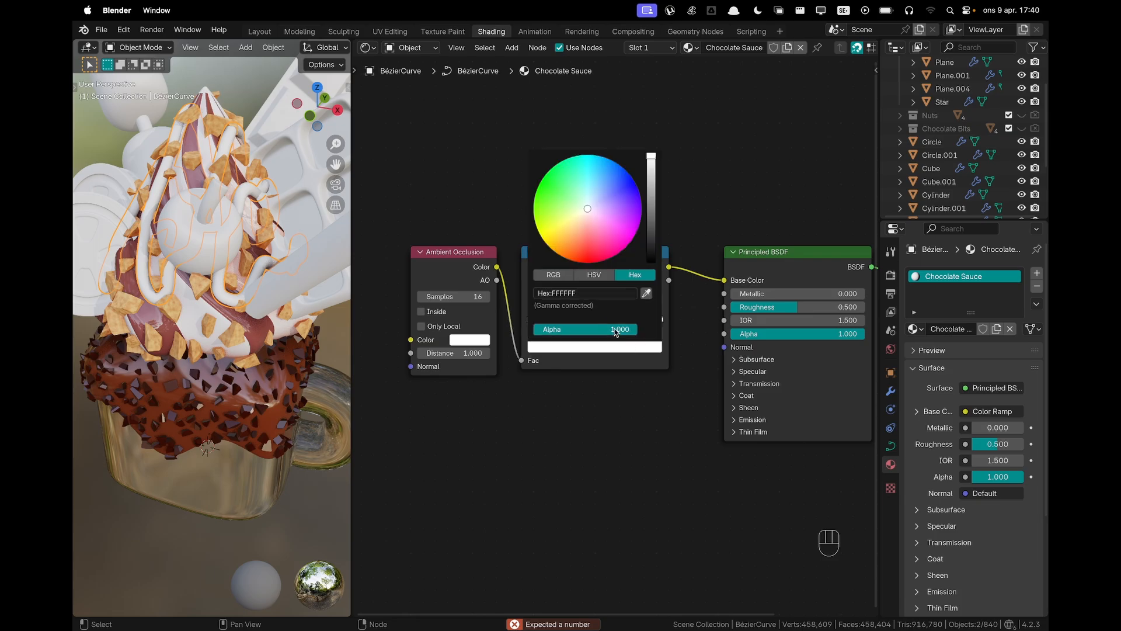
click(587, 294)
text(66140A)
key(Return)
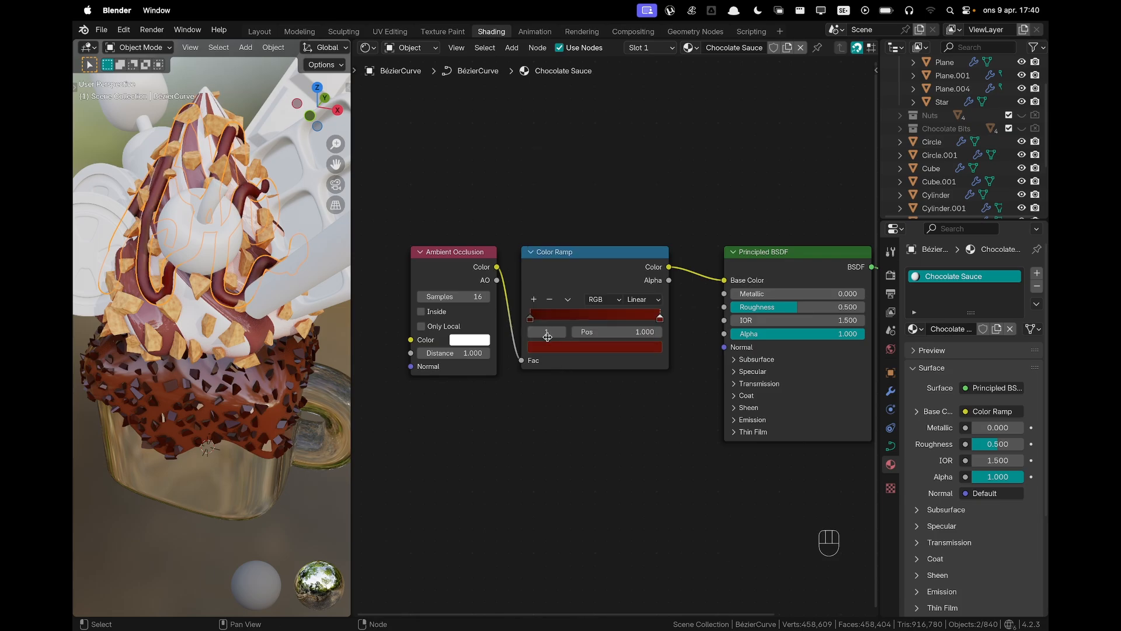
Move the Color Ramp's dark brown stop to position 0.4 and deselect the sauce curve
drag(533, 323, 666, 322)
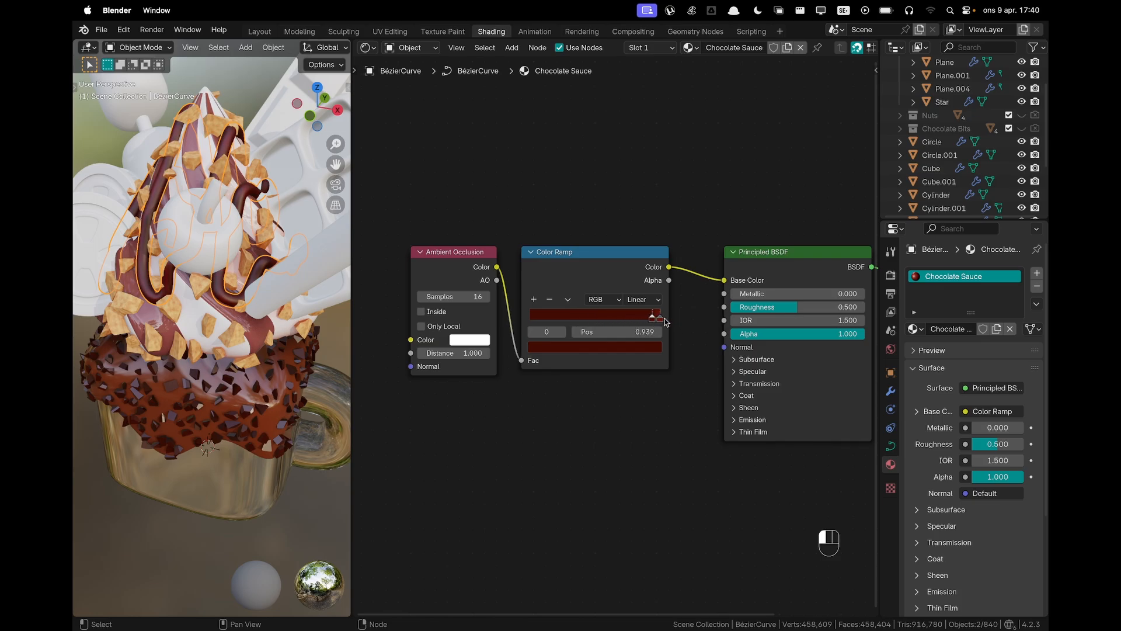
click(636, 331)
text(0.48669)
key(Return)
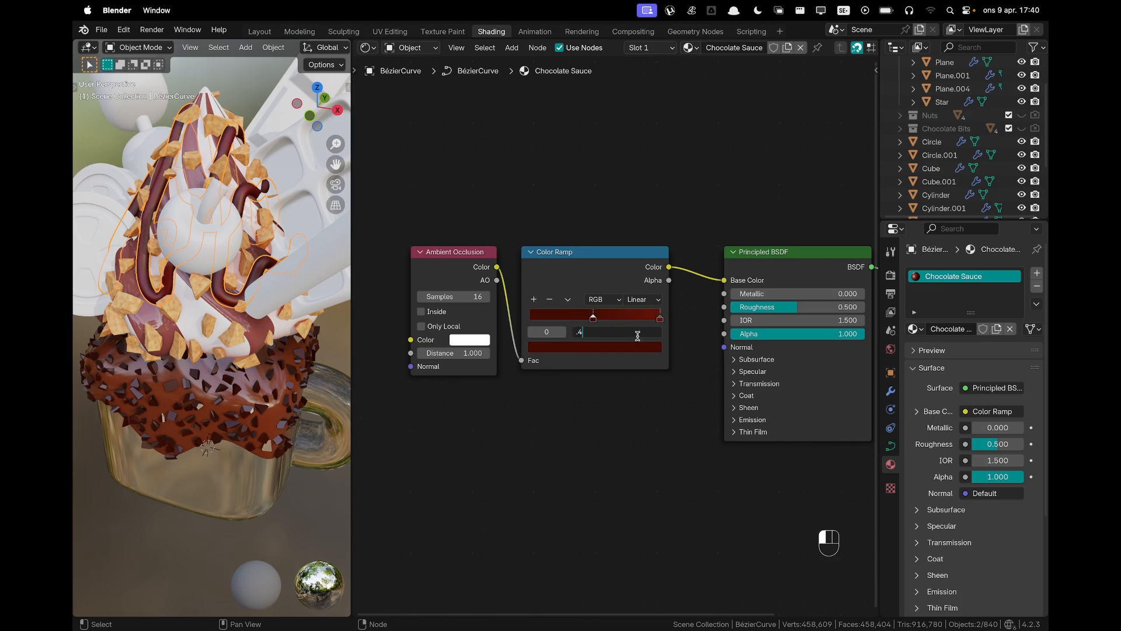
scroll(228, 204, up, 4)
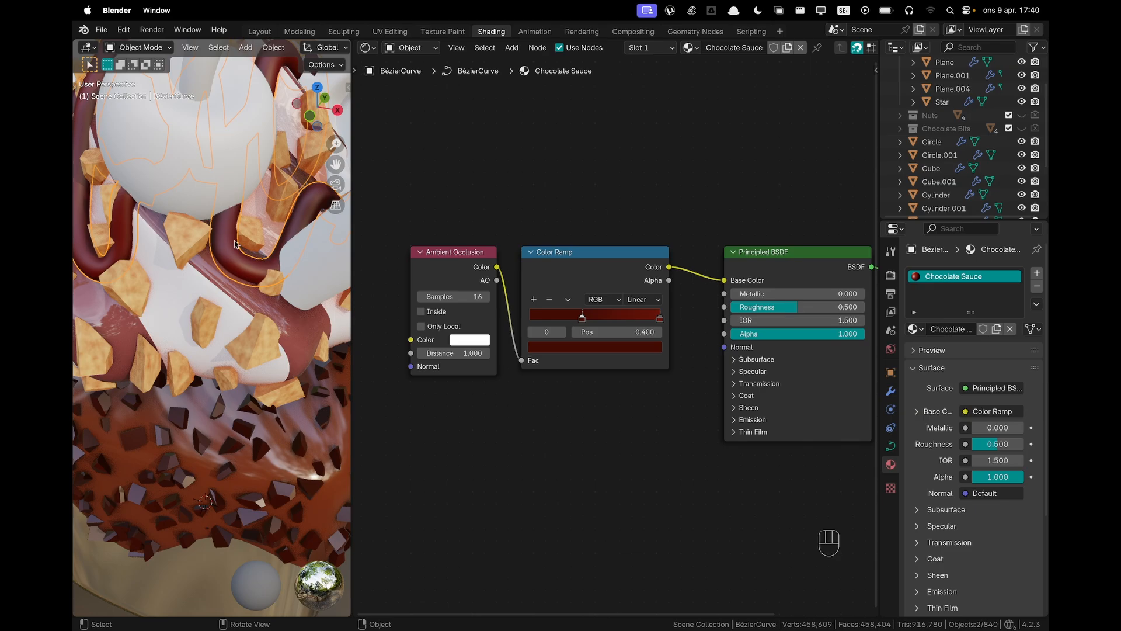
scroll(240, 251, down, 6)
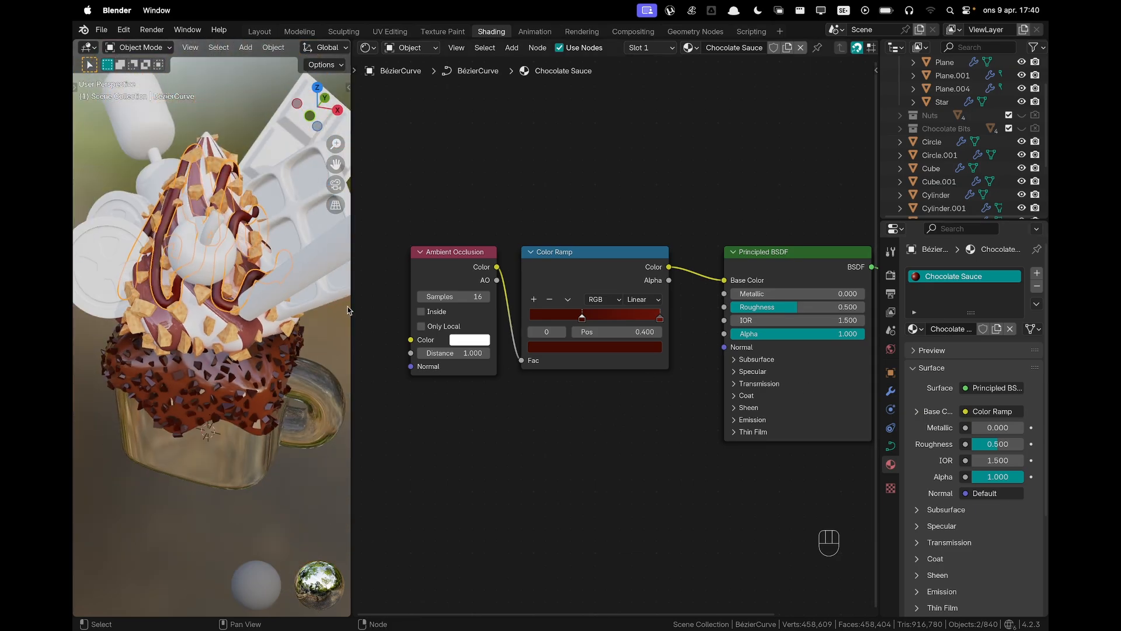
scroll(285, 357, down, 2)
click(298, 425)
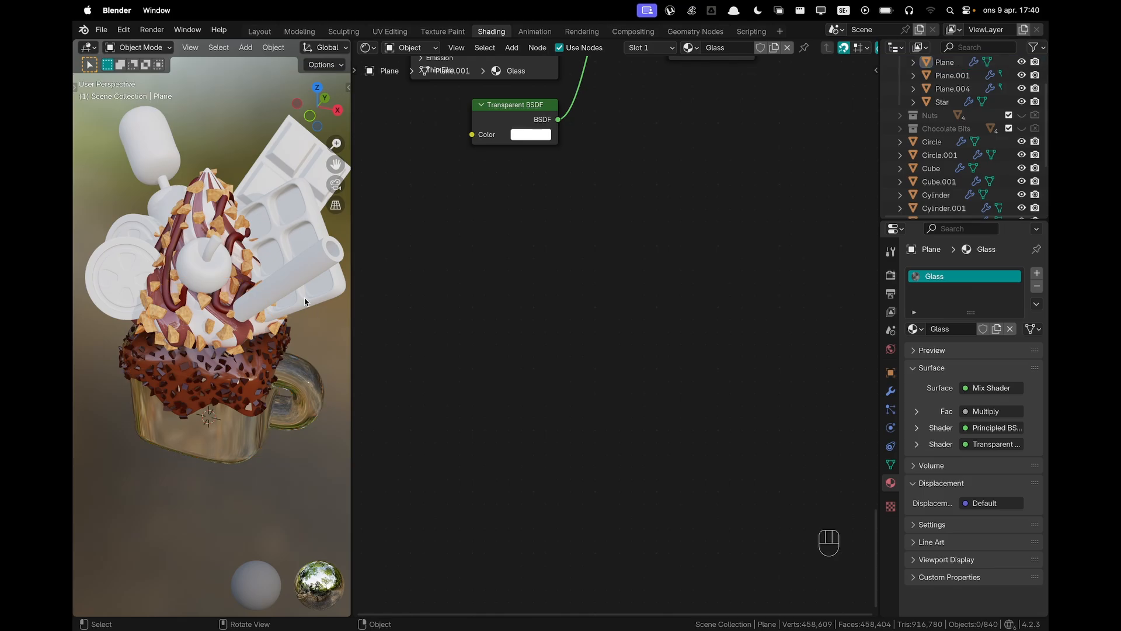
Open the rolled wafer stick's mesh for editing and clear its face selection
shift+middle_drag(313, 310, 263, 306)
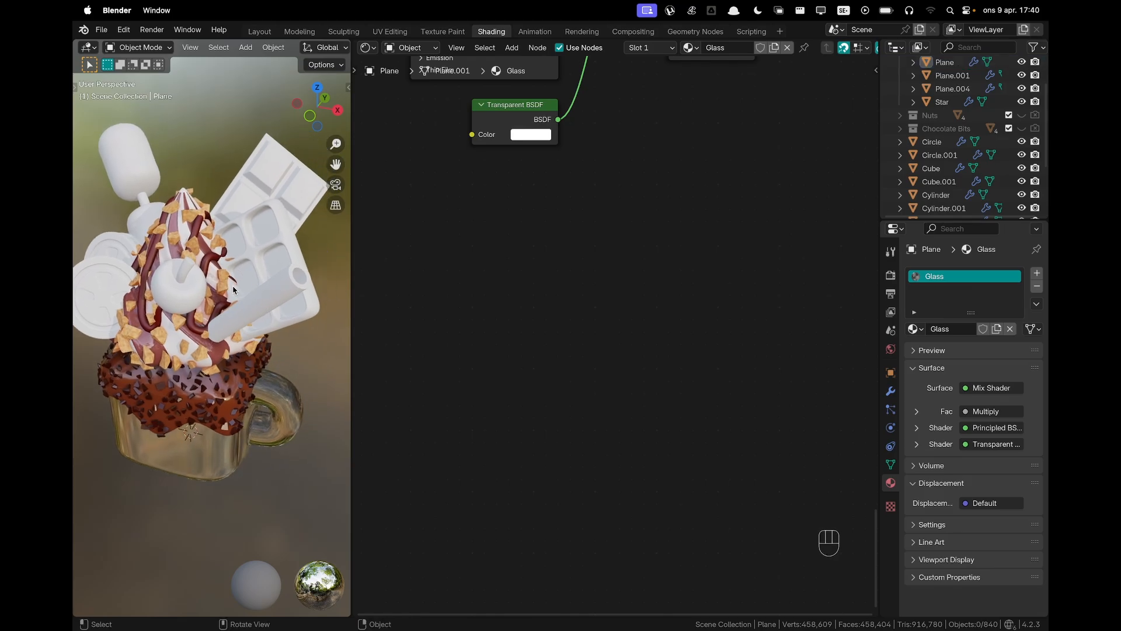
click(258, 309)
mouse_move(259, 311)
shift+middle_down()
mouse_move(262, 330)
mouse_move(245, 317)
shift+middle_up()
scroll(243, 312, up, 1)
key(Tab)
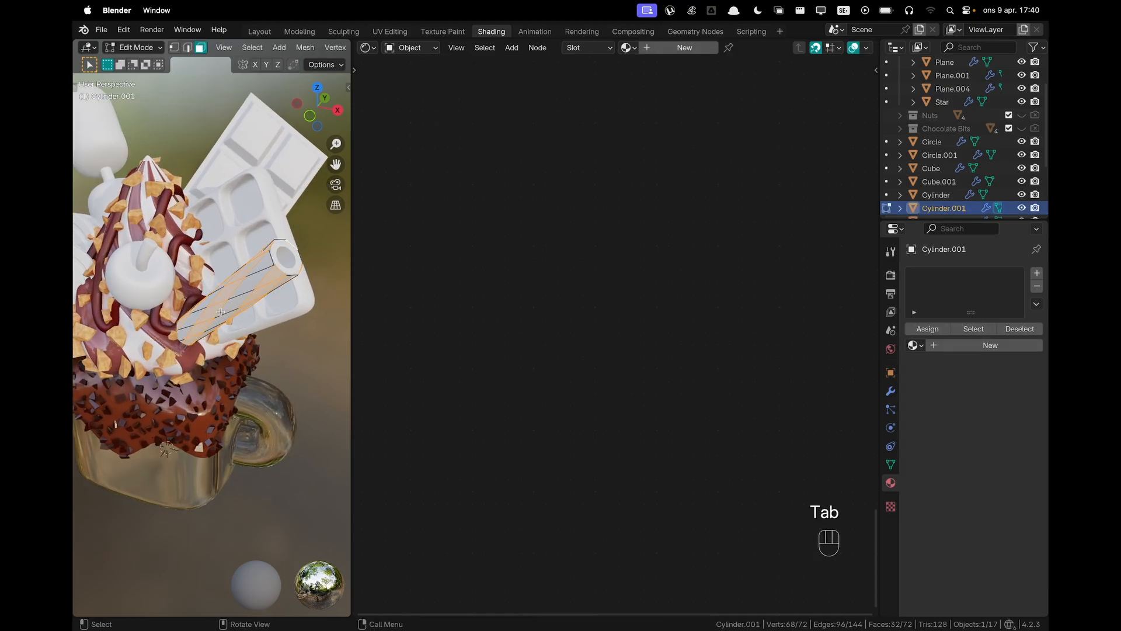
key(alt+a)
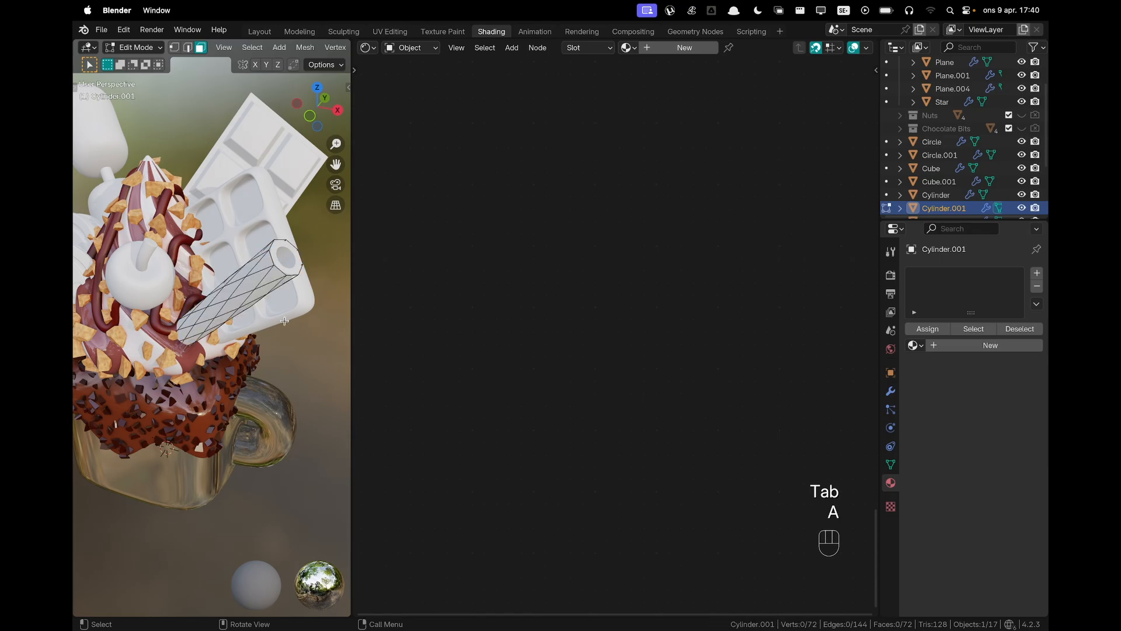
Select an outer face of the rolled wafer stick next to its open end
scroll(279, 297, up, 1)
mouse_move(278, 297)
shift+middle_down()
mouse_move(255, 319)
mouse_move(261, 287)
mouse_move(282, 292)
shift+middle_up()
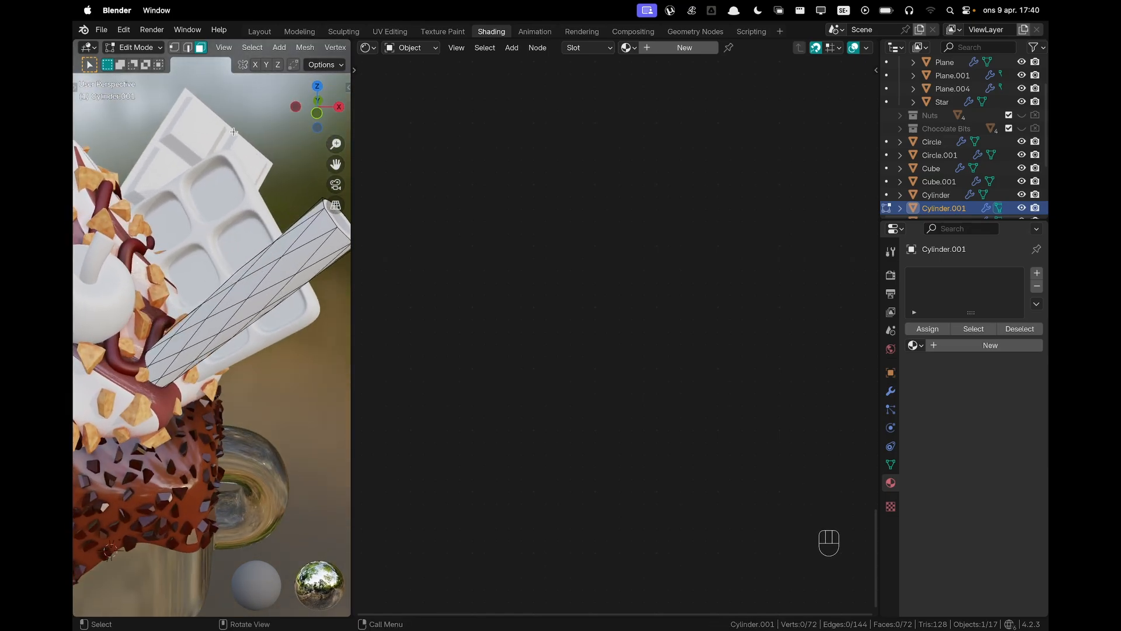
shift+middle_drag(311, 236, 267, 206)
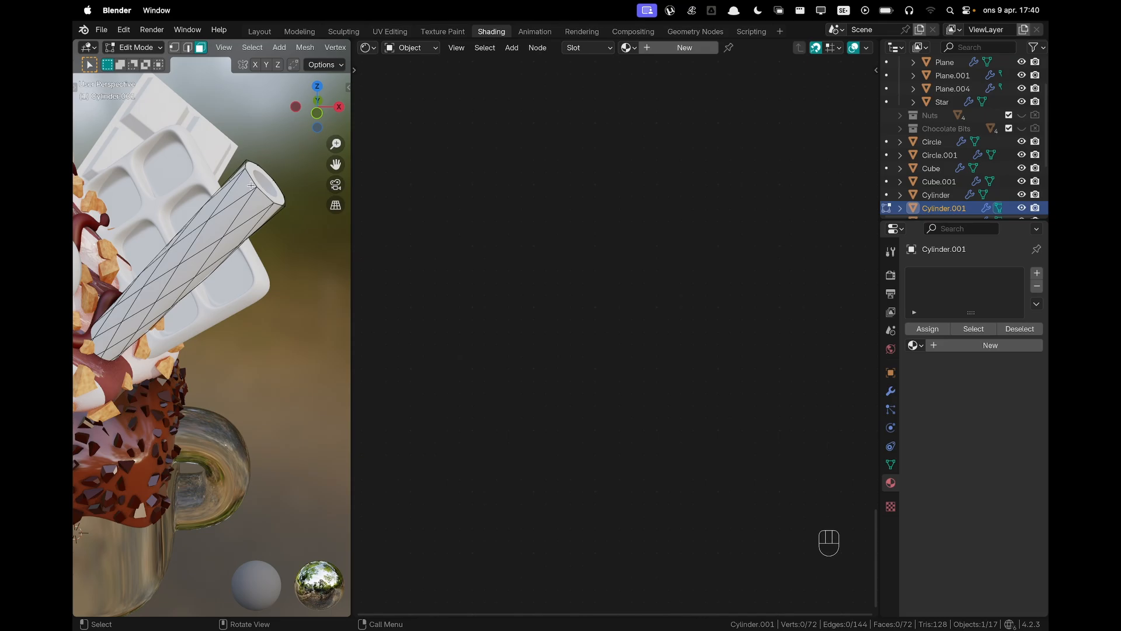
click(239, 200)
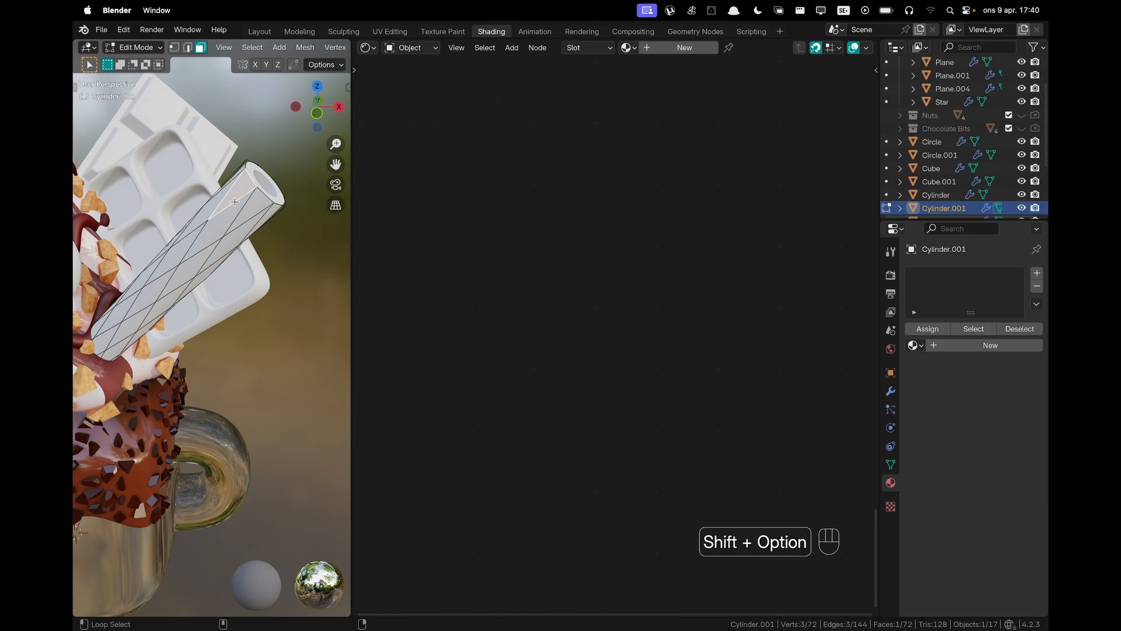
Select alternating spiral face loops around the whole straw, including the faces at its upper end, to form stripes
alt+shift+click(211, 240)
middle_drag(210, 241, 186, 188)
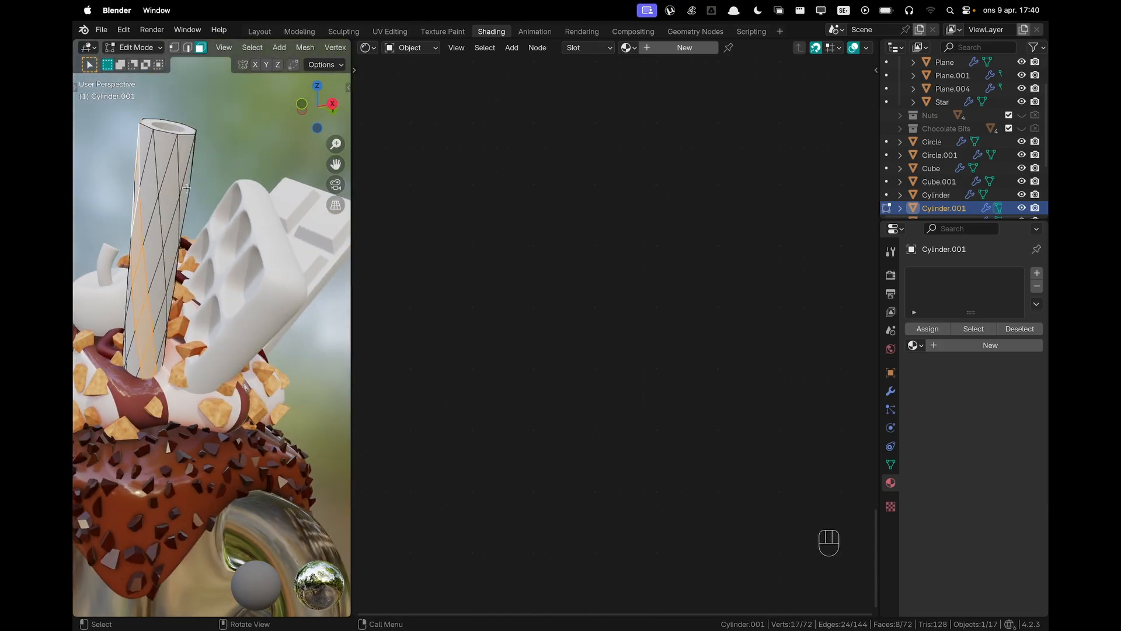
shift+click(158, 148)
middle_drag(159, 147, 296, 383)
alt+shift+click(161, 213)
alt+shift+click(170, 271)
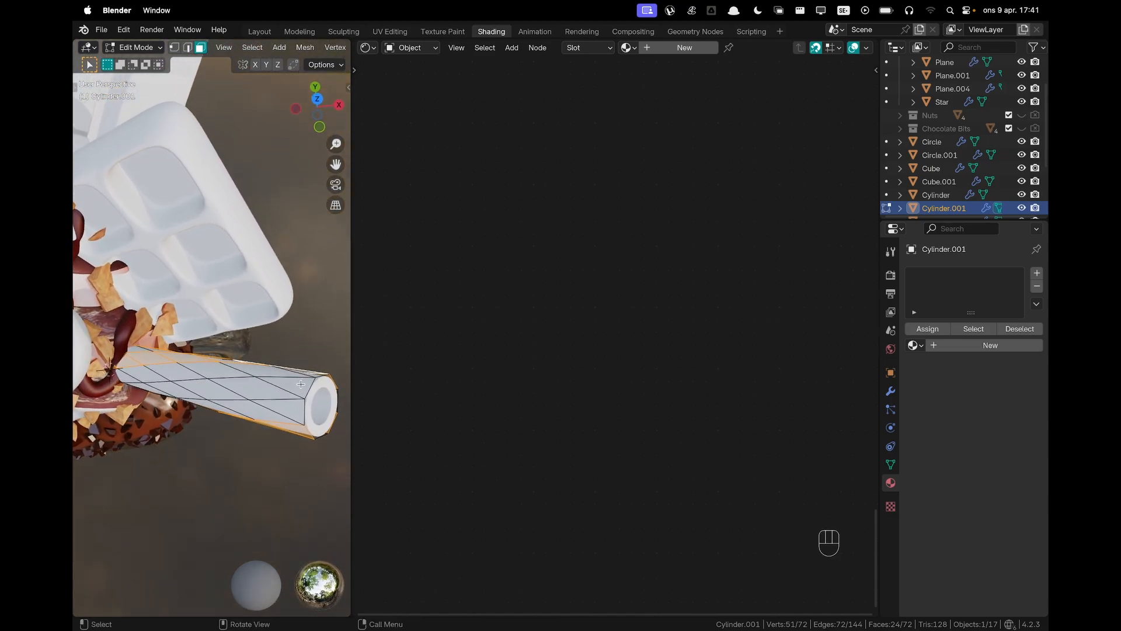
shift+click(295, 383)
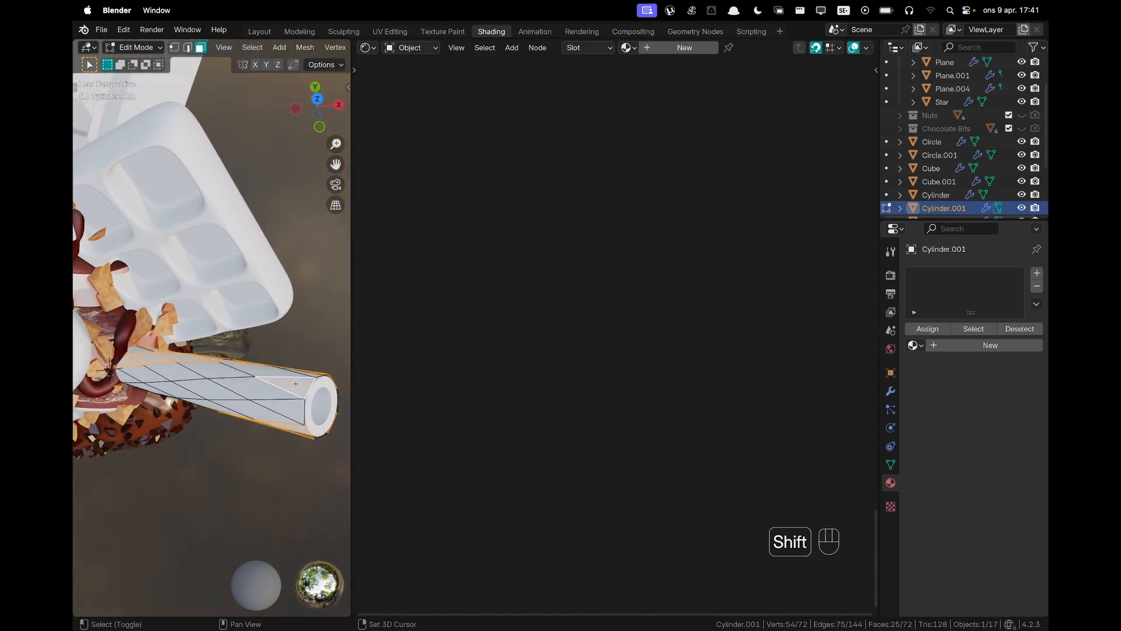
alt+shift+click(236, 393)
middle_drag(236, 393, 253, 282)
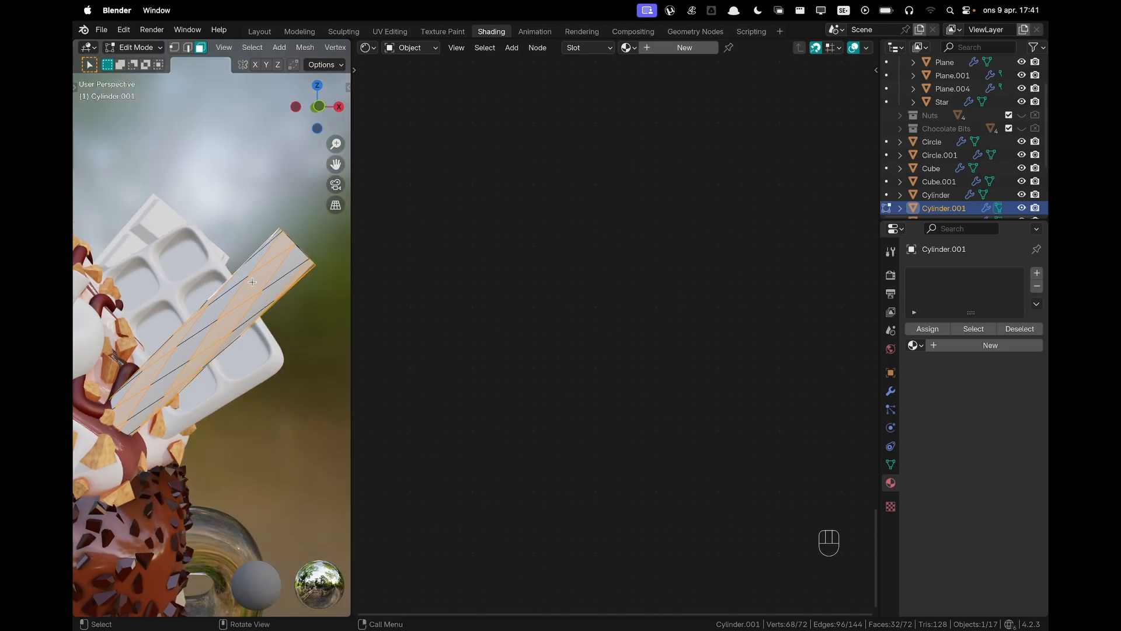
shift+middle_drag(294, 228, 306, 212)
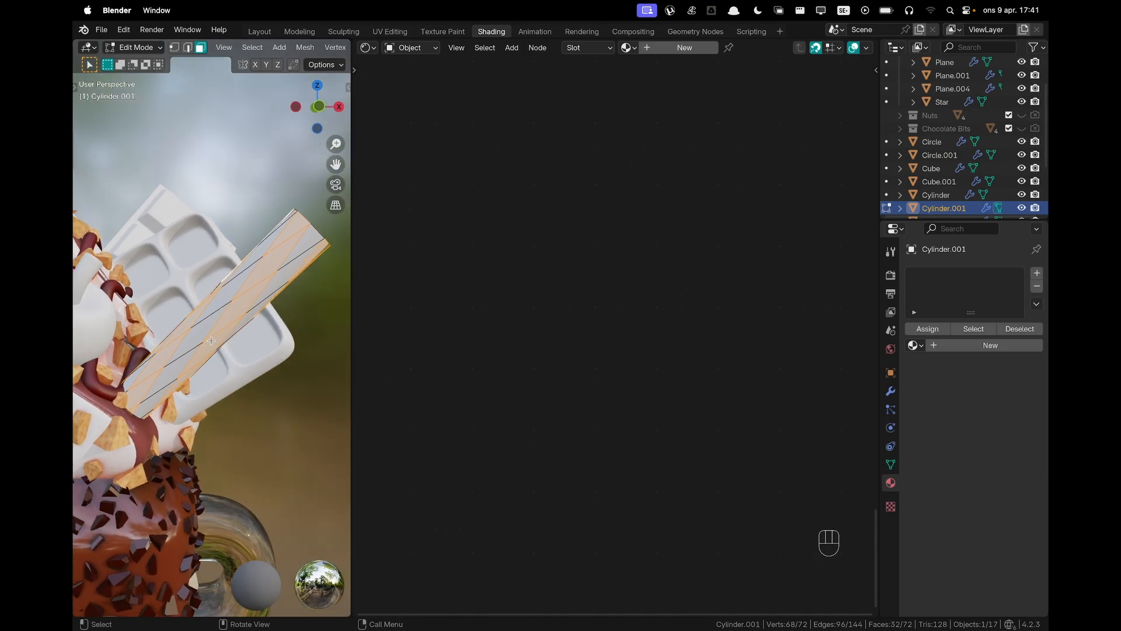
Create two new materials in separate slots on the straw and assign the second to the selected stripe faces
click(960, 349)
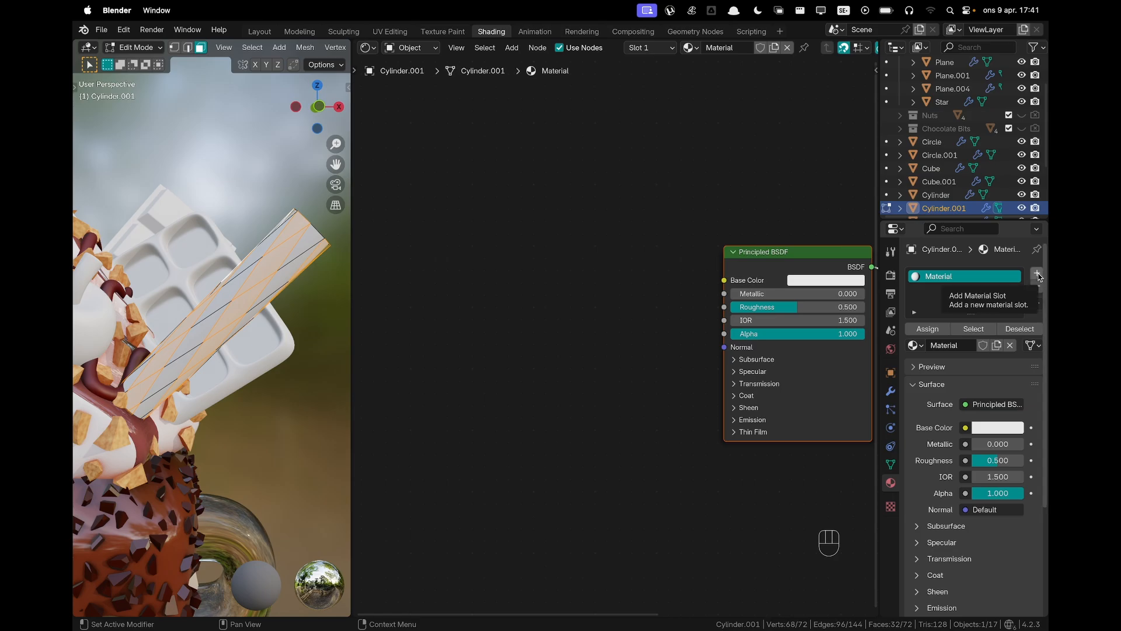
click(1038, 275)
click(955, 366)
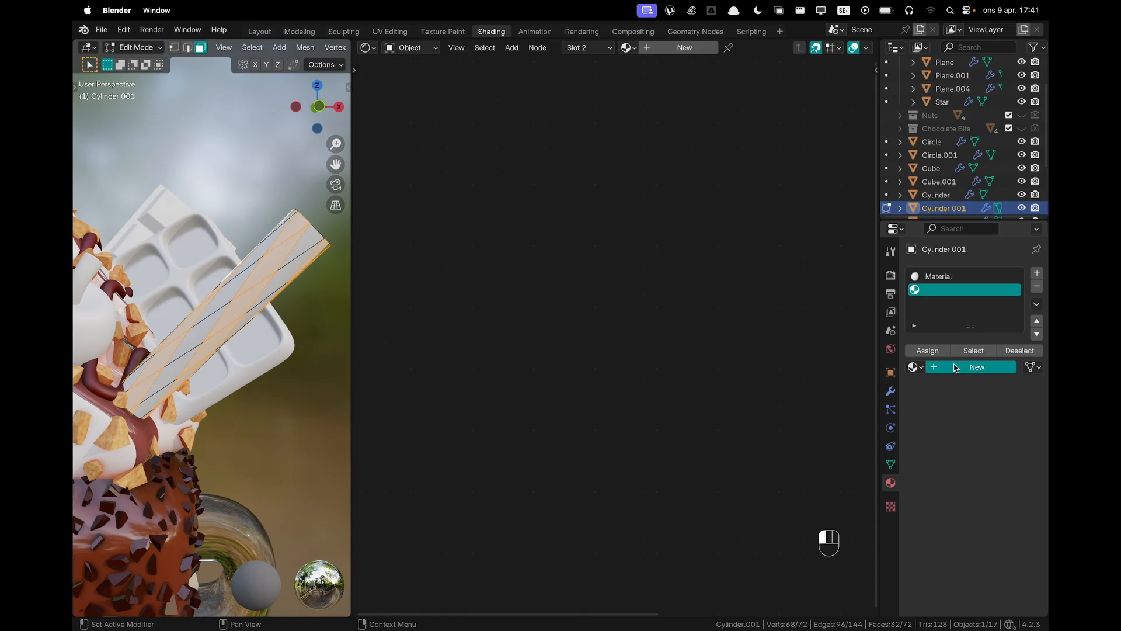
click(928, 351)
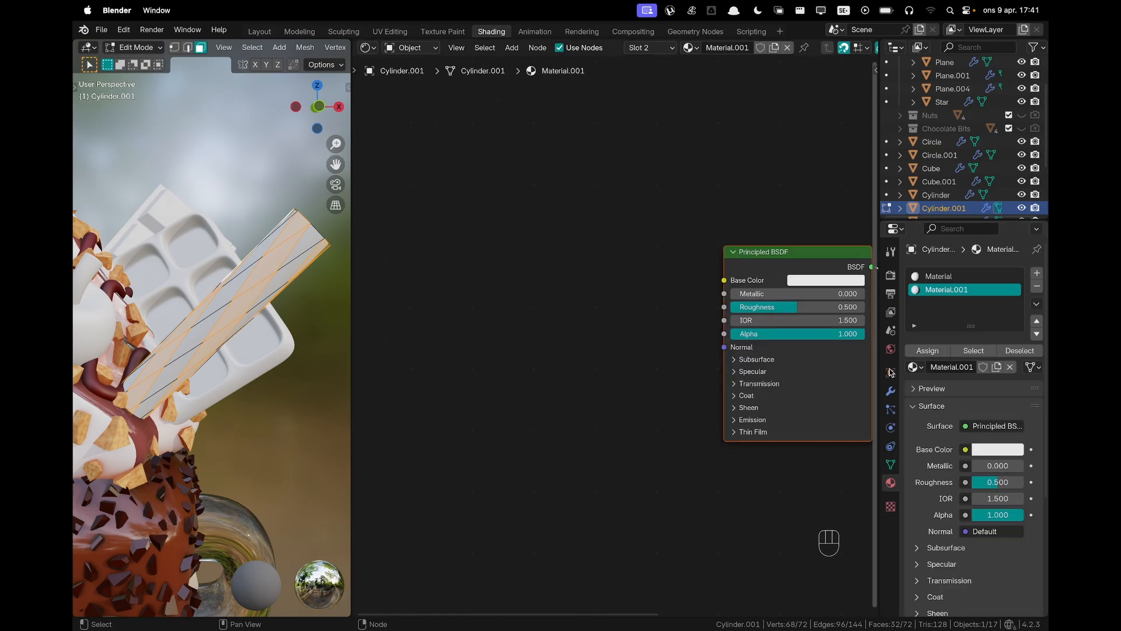
Set the stripe material's base color to orange-red (hex E75431) and return to Object Mode
click(825, 280)
click(818, 179)
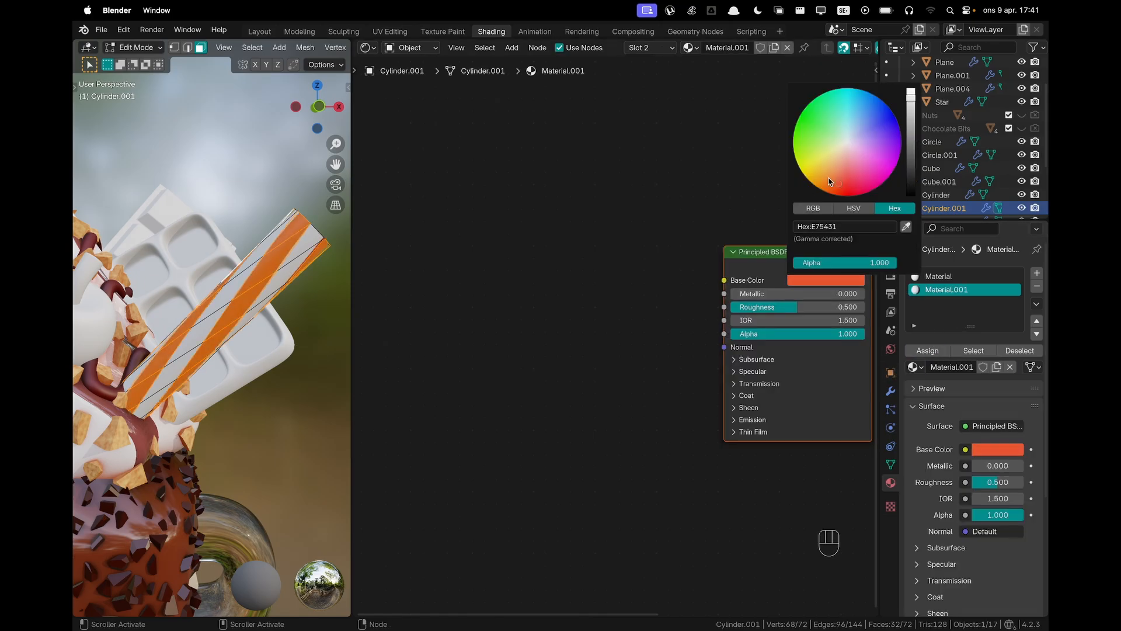
key(Tab)
middle_drag(236, 355, 233, 294)
Rename the straw's first material as Straw White
click(940, 277)
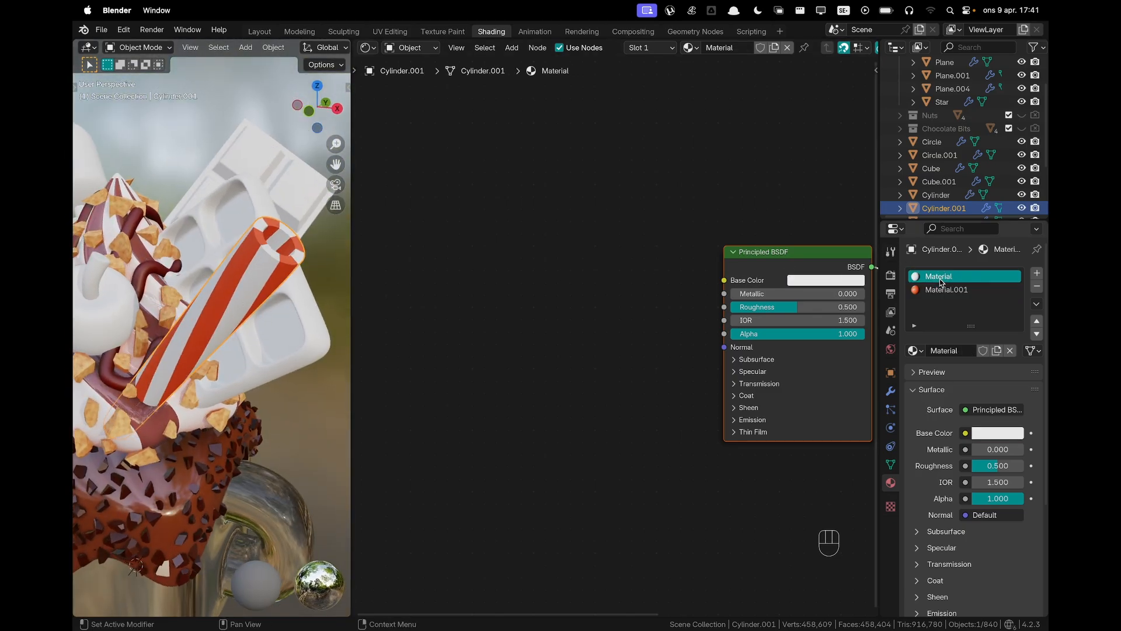
shift+middle_drag(697, 194, 538, 191)
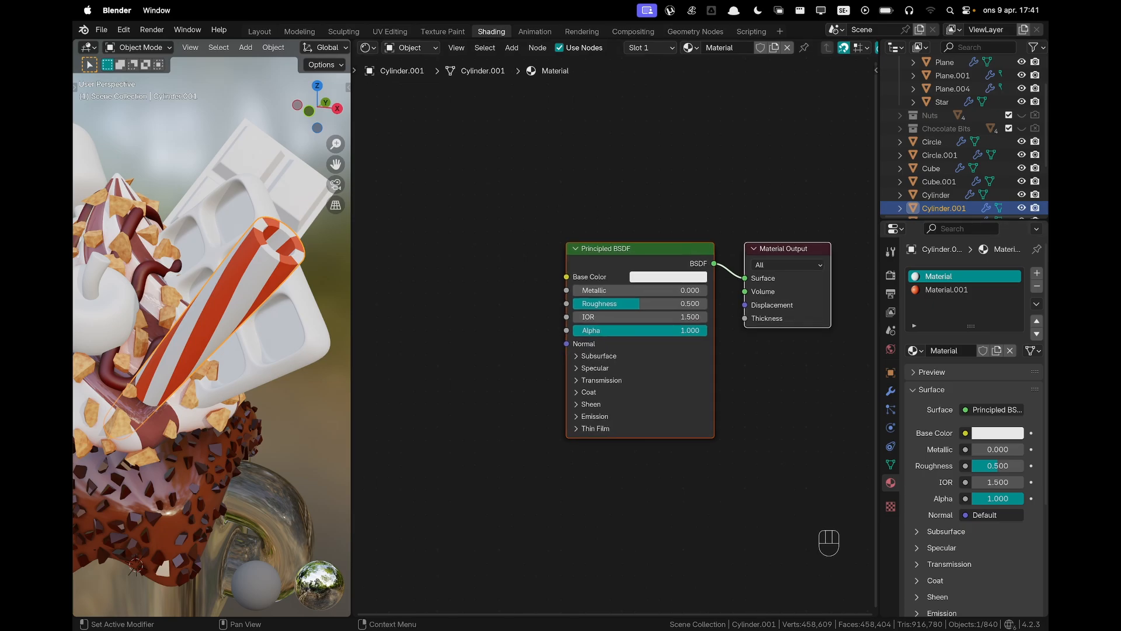
click(952, 353)
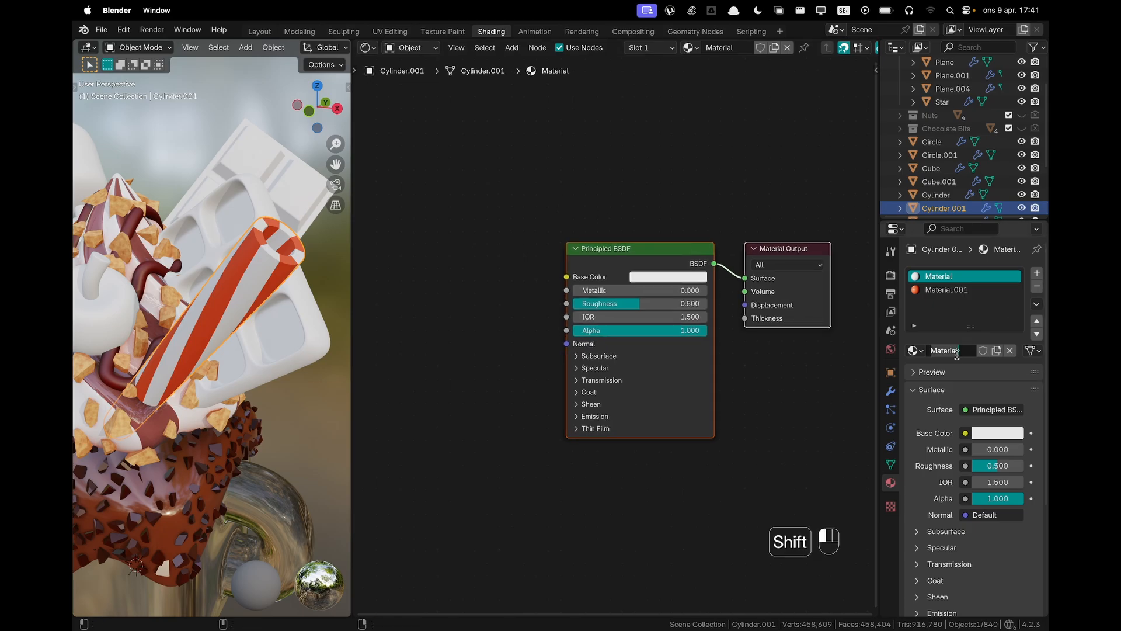
text(Straw White)
key(Return)
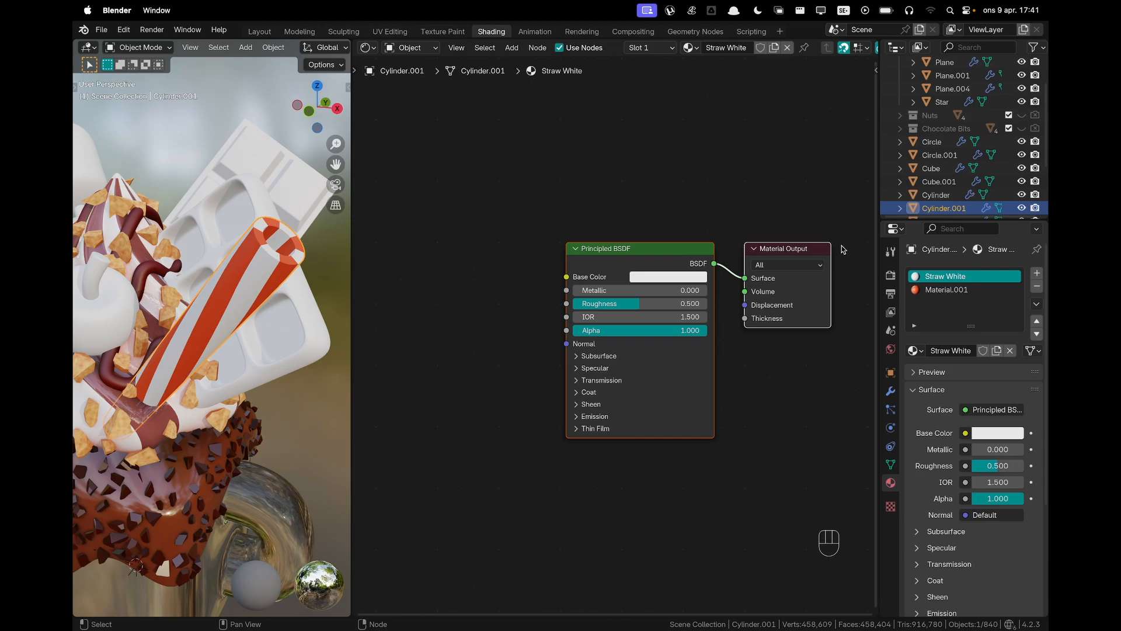
Add an Ambient Occlusion node to the Straw White material, placed before the Principled BSDF
shift+middle_drag(622, 389, 768, 360)
key(shift+a)
text(ambi)
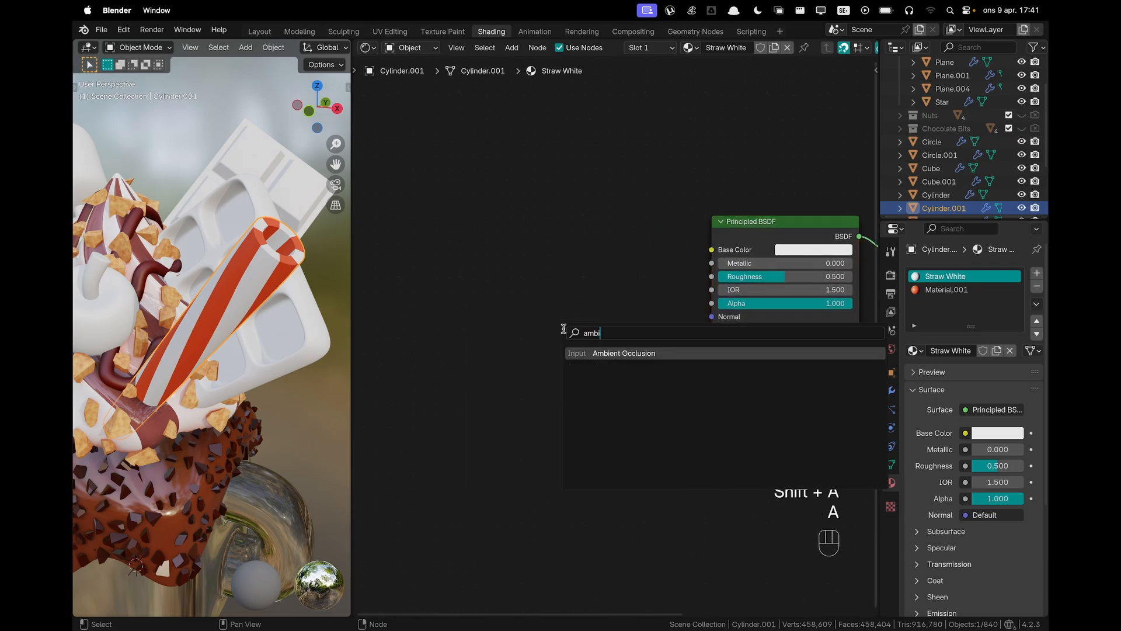
key(Return)
click(428, 218)
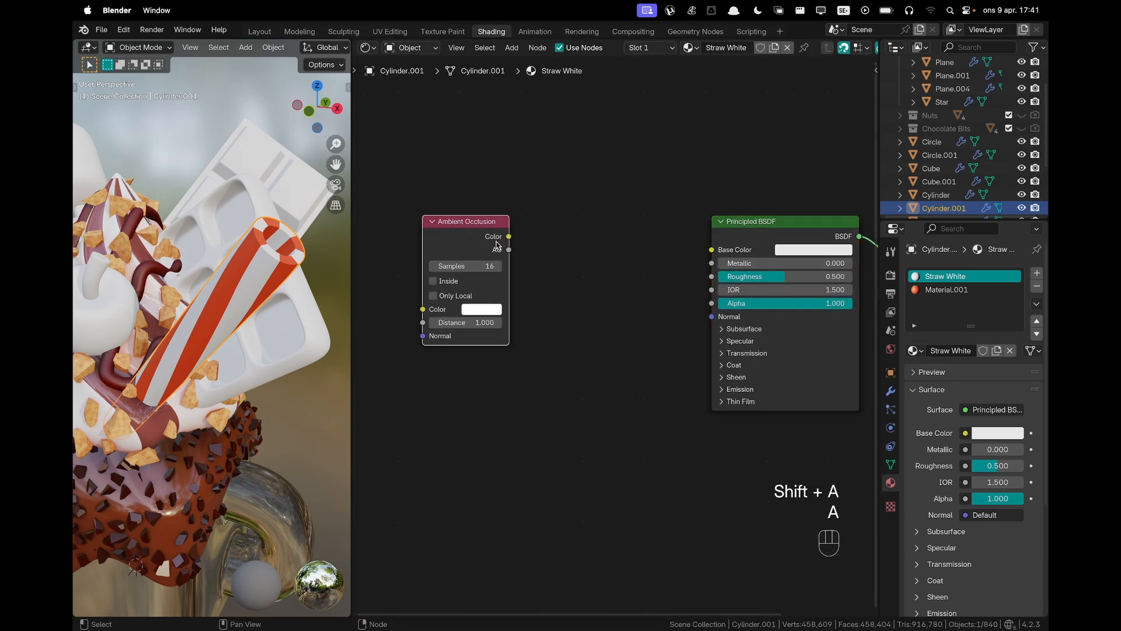
Add a Color Ramp after the Ambient Occlusion node, with the occlusion Color output feeding its Fac input
drag(509, 236, 573, 263)
text(col)
key(Return)
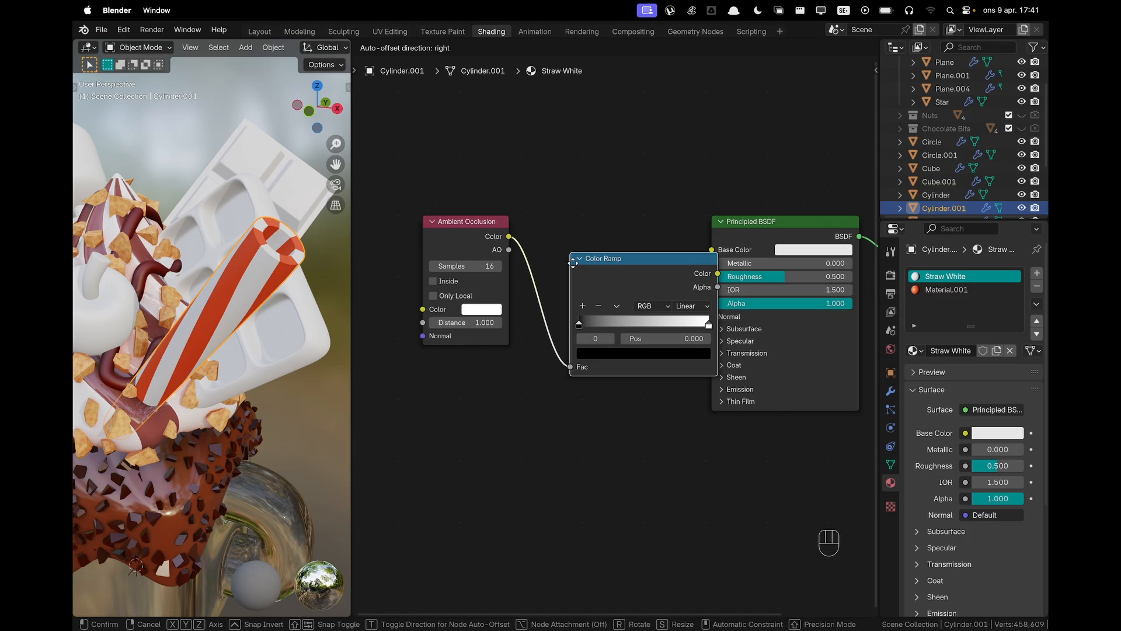
click(537, 226)
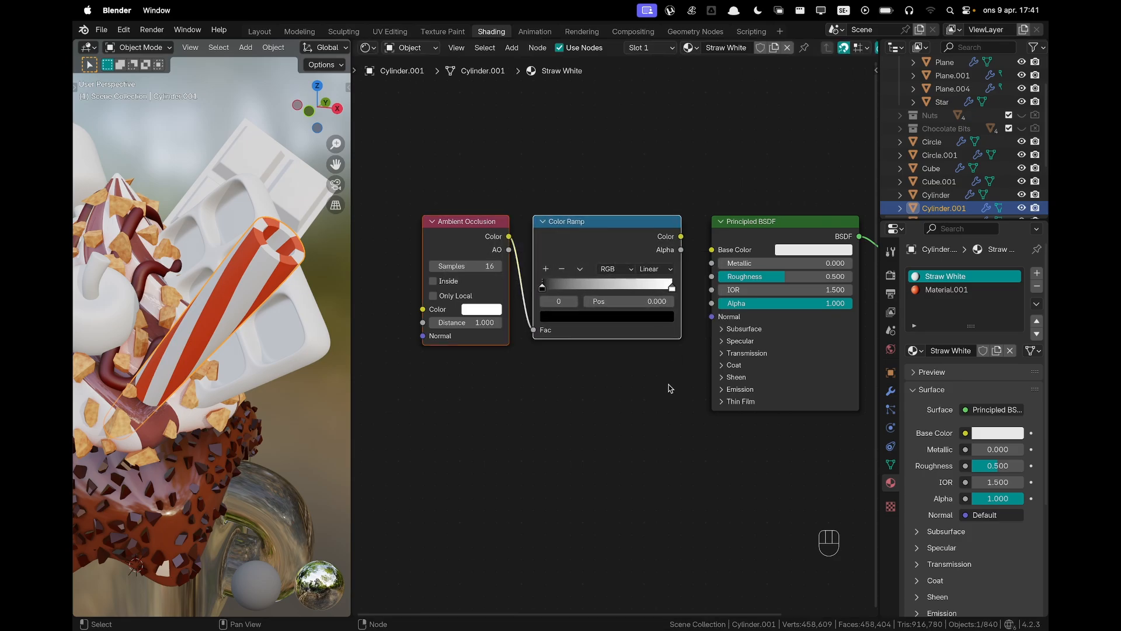
Copy the Ambient Occlusion and Color Ramp nodes, and connect the ramp's Color output to the Principled BSDF's Base Color
key(super+c)
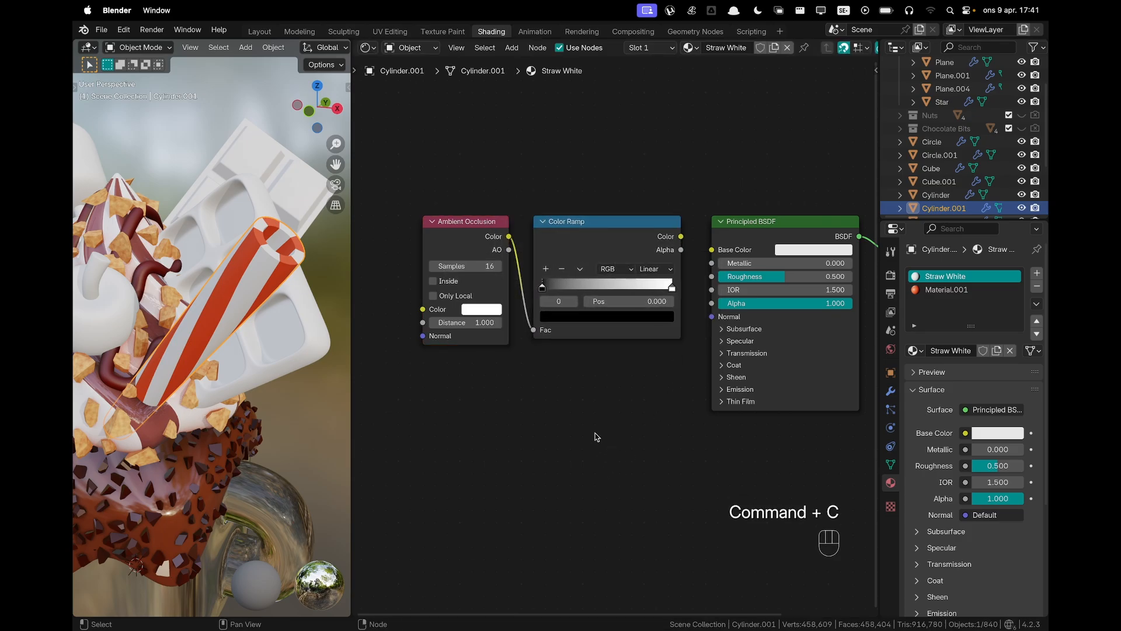
key(super+v)
key(super+z)
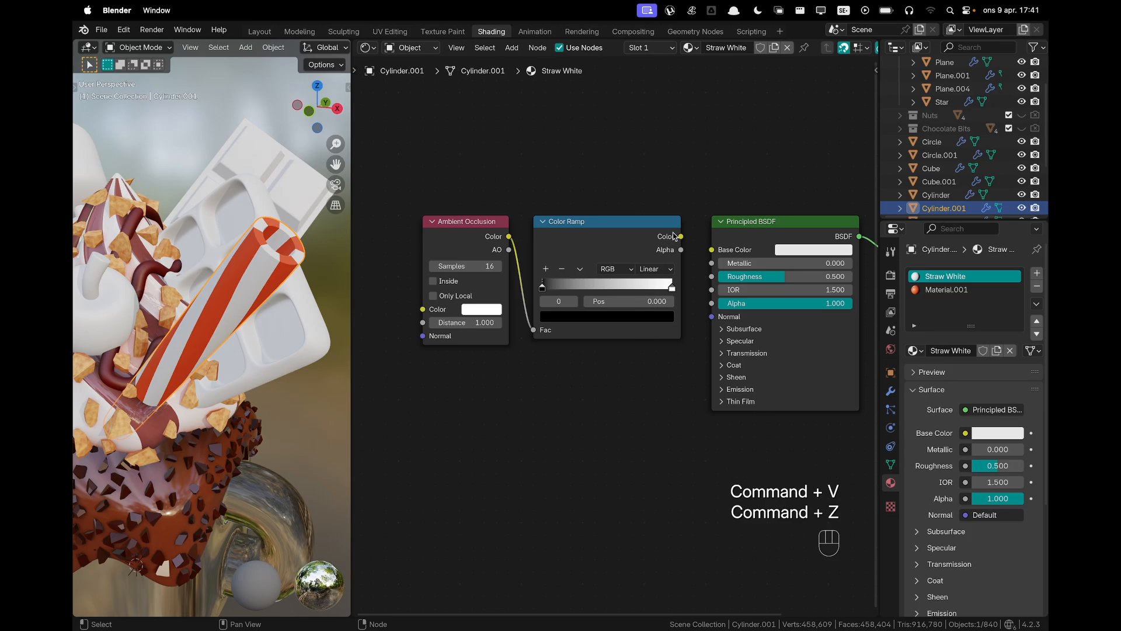
drag(681, 236, 712, 249)
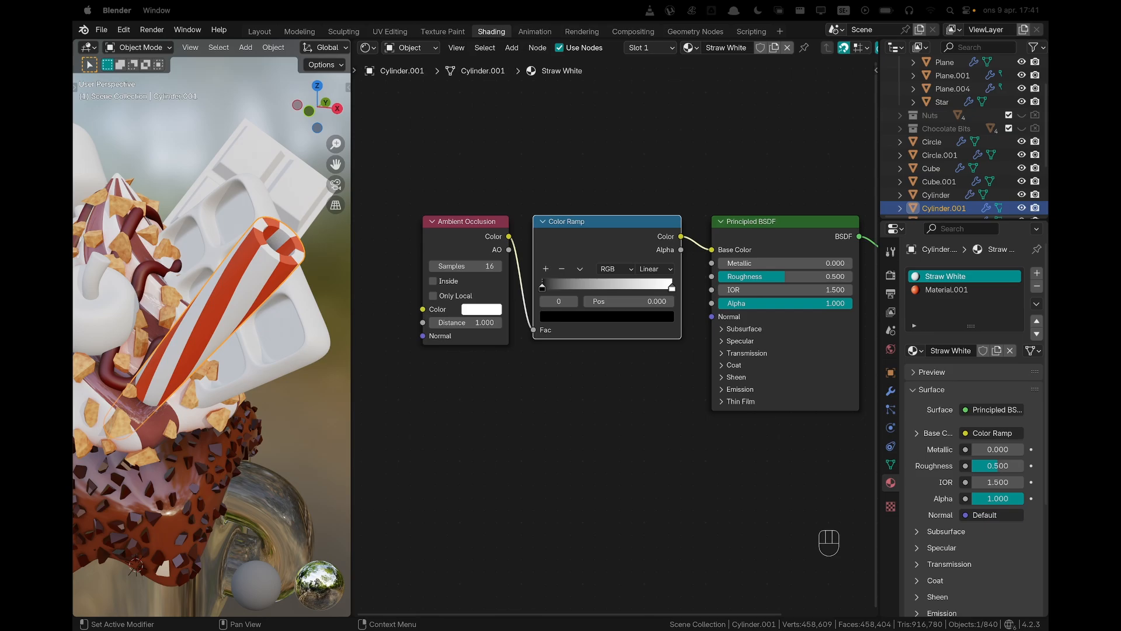
Change the Color Ramp's black stop to gray by pasting a copied hex value
click(563, 316)
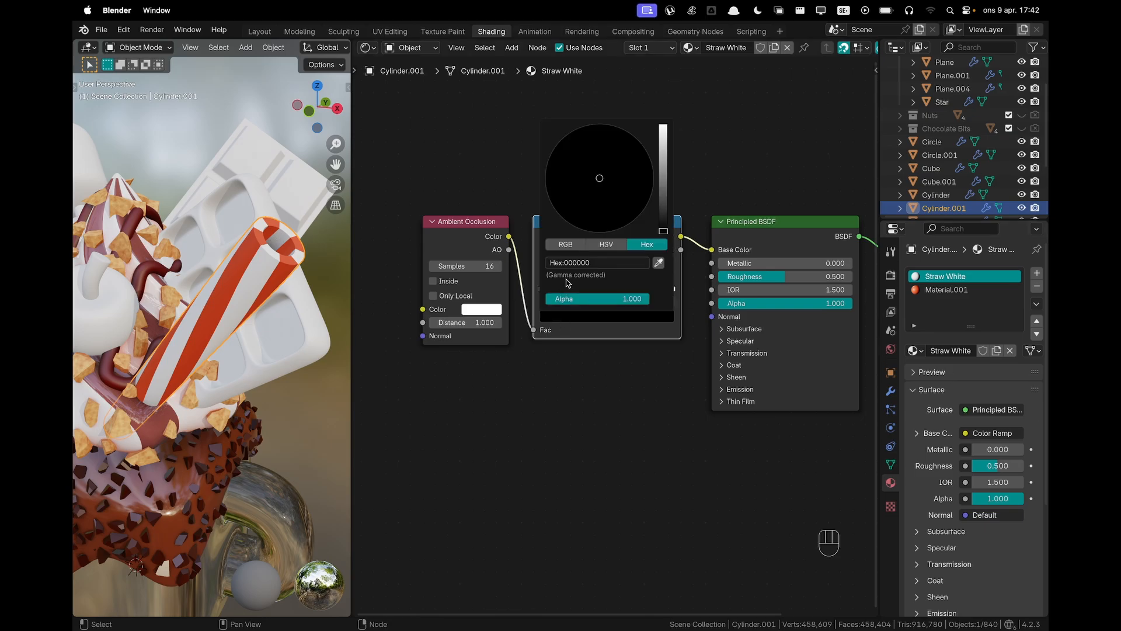
click(569, 262)
key(super+v)
key(Return)
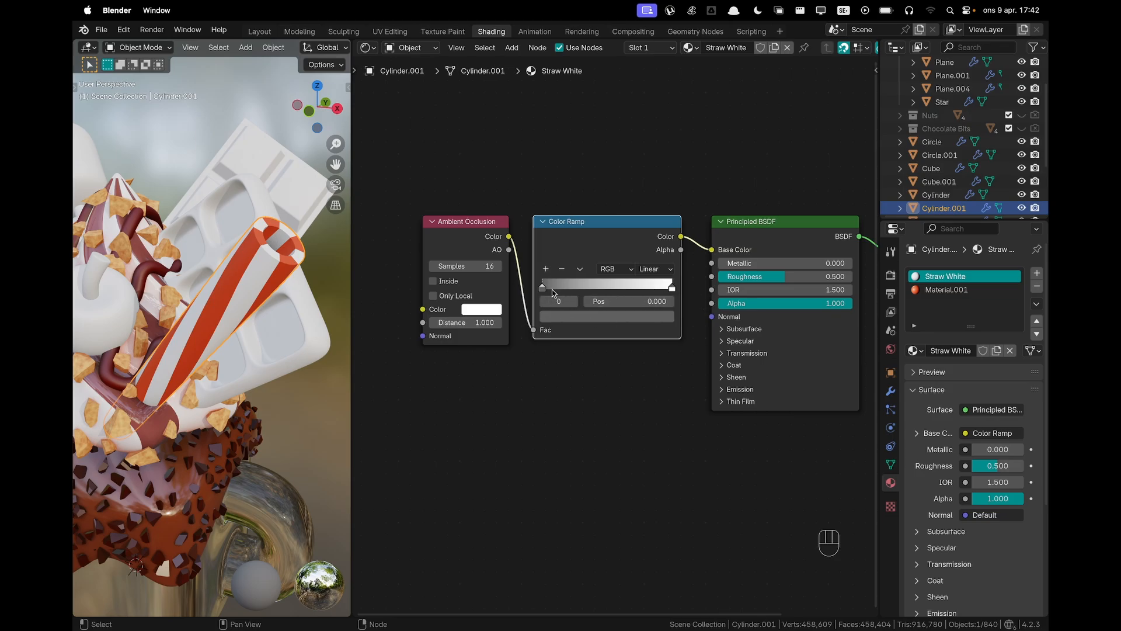
Set the gray stop's position on the Color Ramp to 0.3
drag(543, 289, 575, 295)
click(627, 303)
text(0.3)
key(Return)
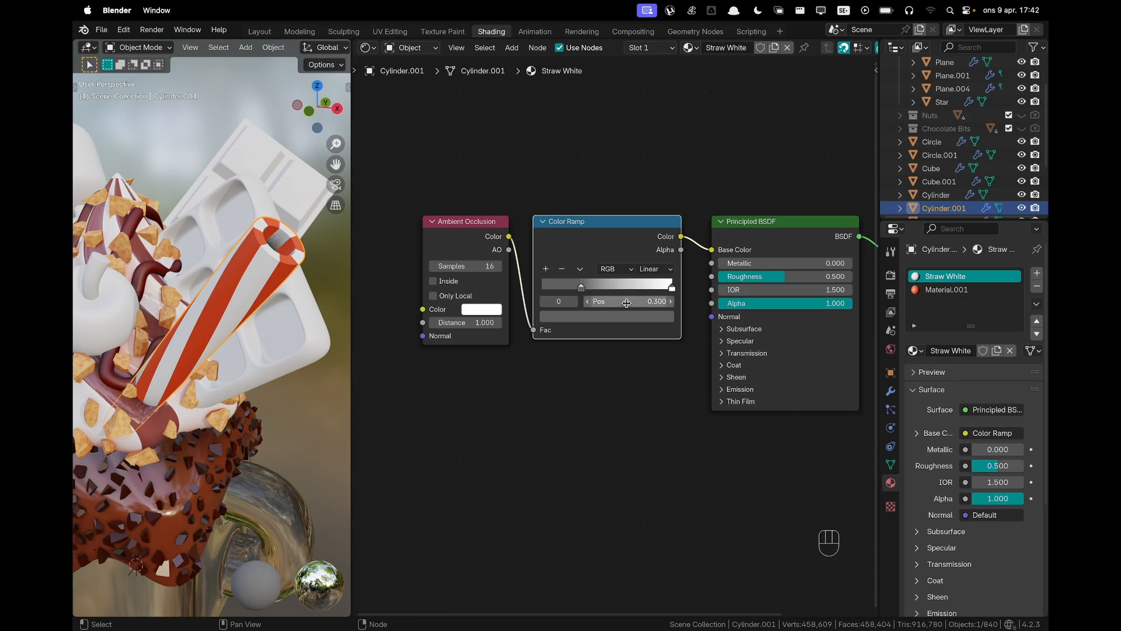
Set the Straw White material's roughness to 0.2
click(796, 277)
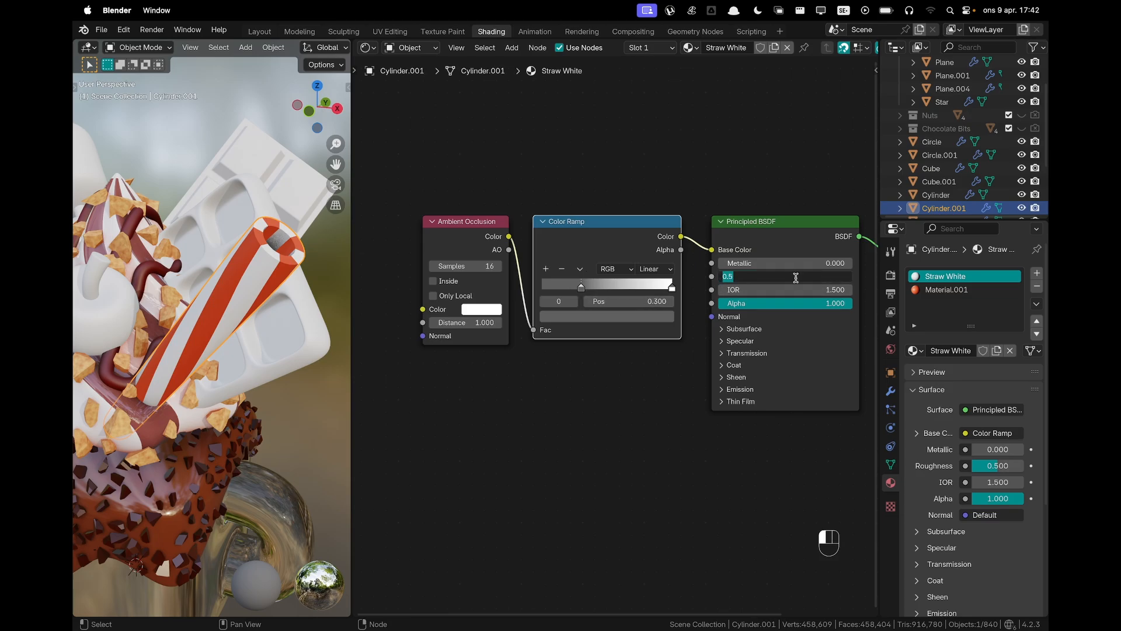
text(0.2)
key(Return)
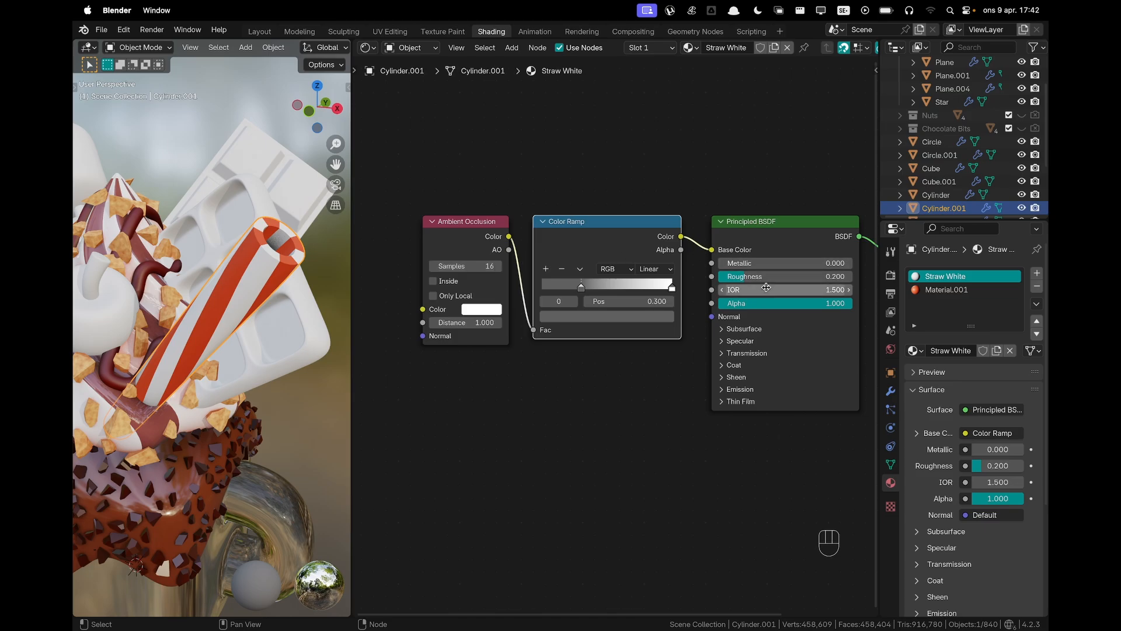
Rename the straw's second material as Straw Red
click(941, 289)
click(957, 352)
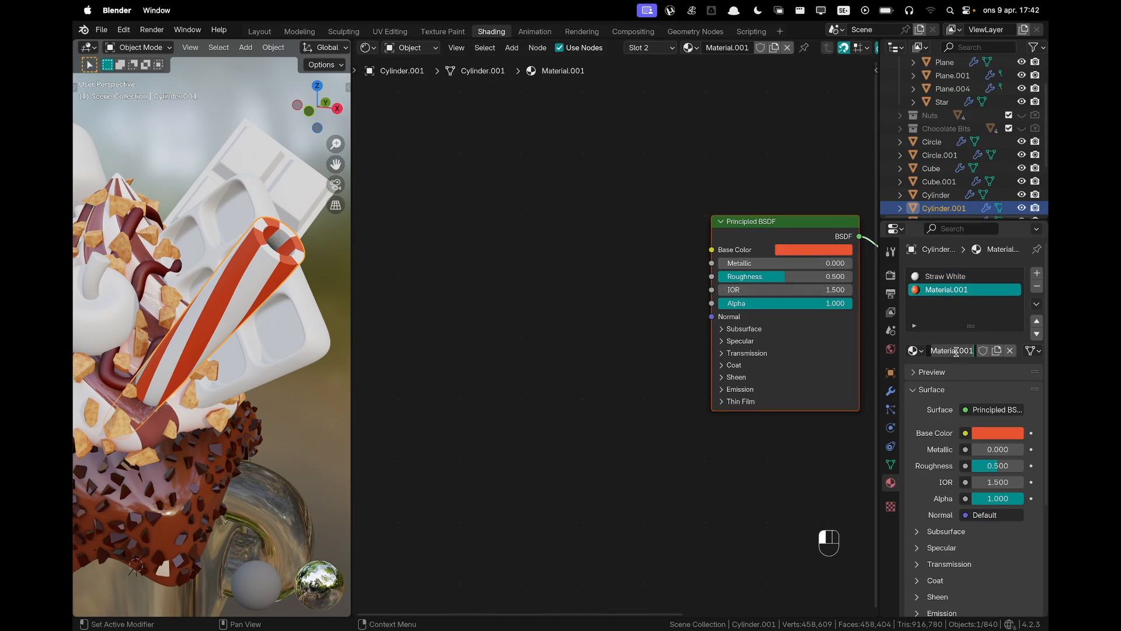
text(Straw Red)
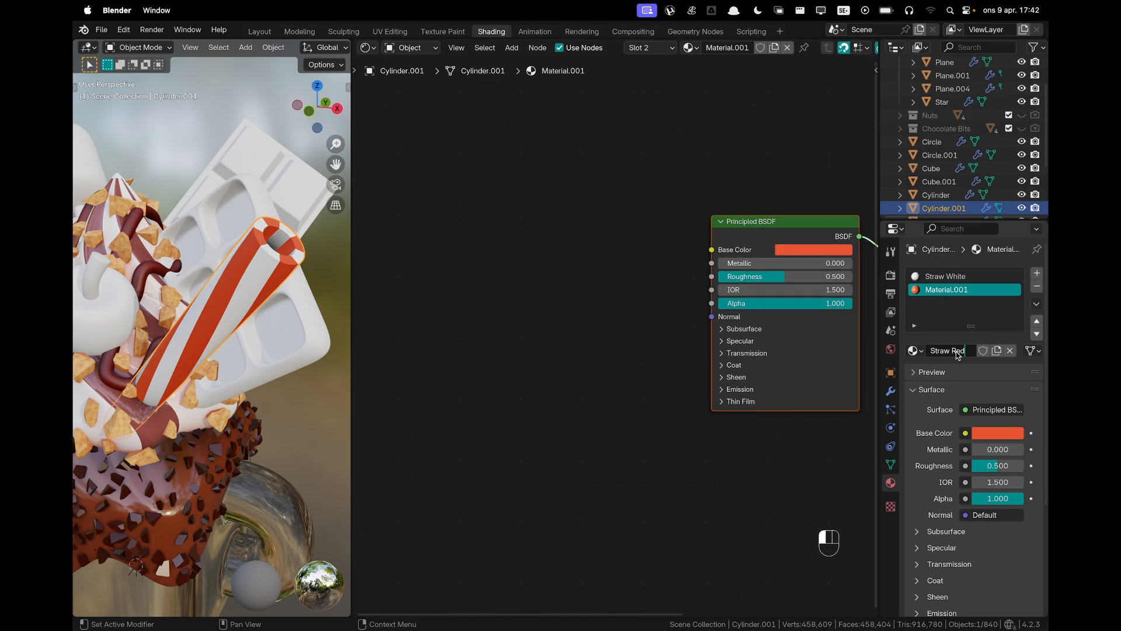
key(Return)
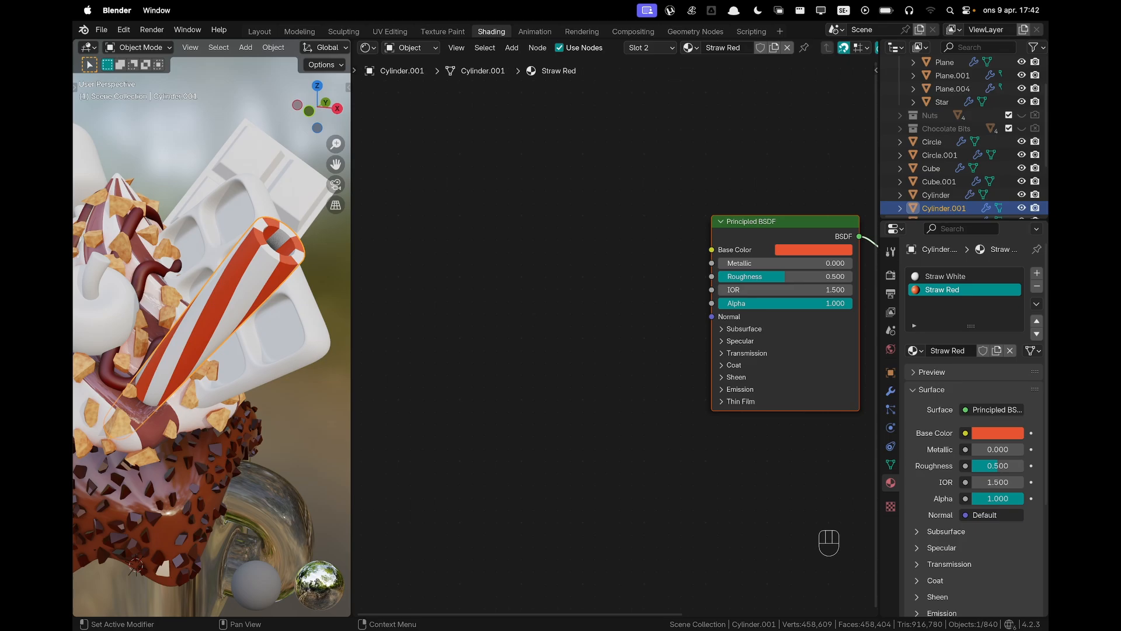
Paste the copied Ambient Occlusion and Color Ramp nodes into Straw Red and connect the ramp's Color to Base Color
click(566, 279)
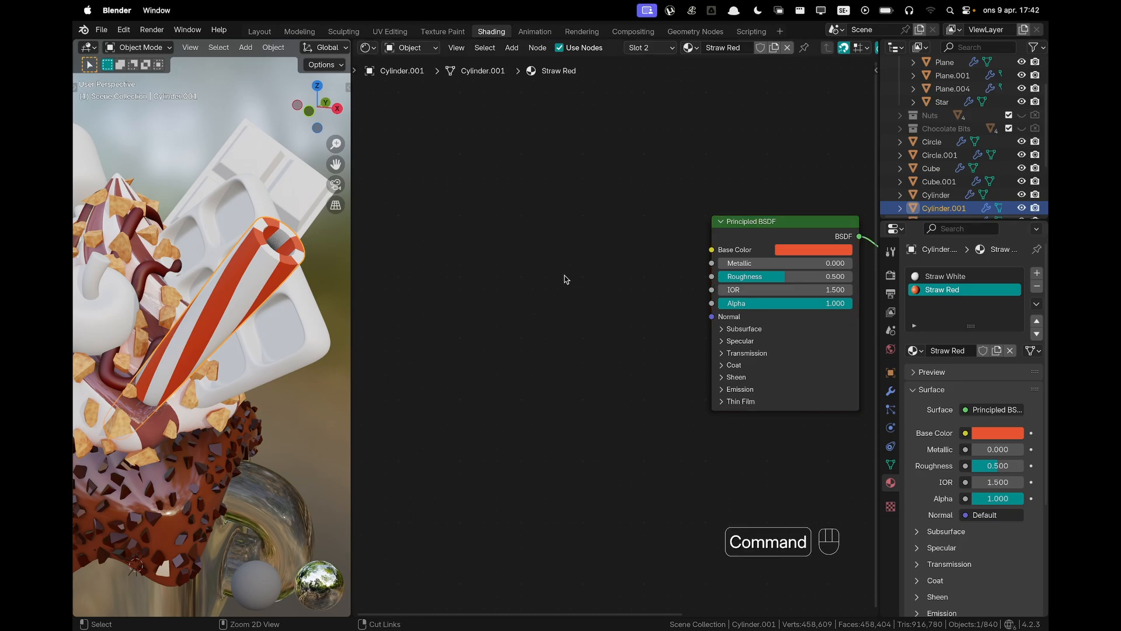
key(super+v)
drag(637, 223, 712, 249)
click(672, 212)
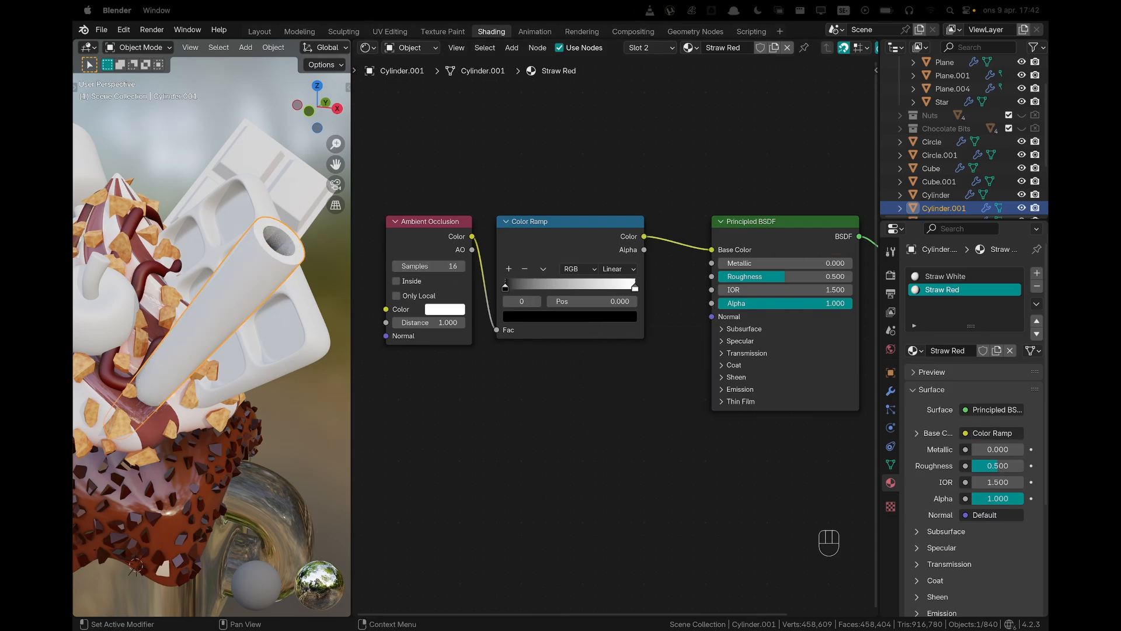
Set the black stop of Straw Red's Color Ramp to dark red, hex 990400
click(514, 318)
click(556, 264)
key(super+v)
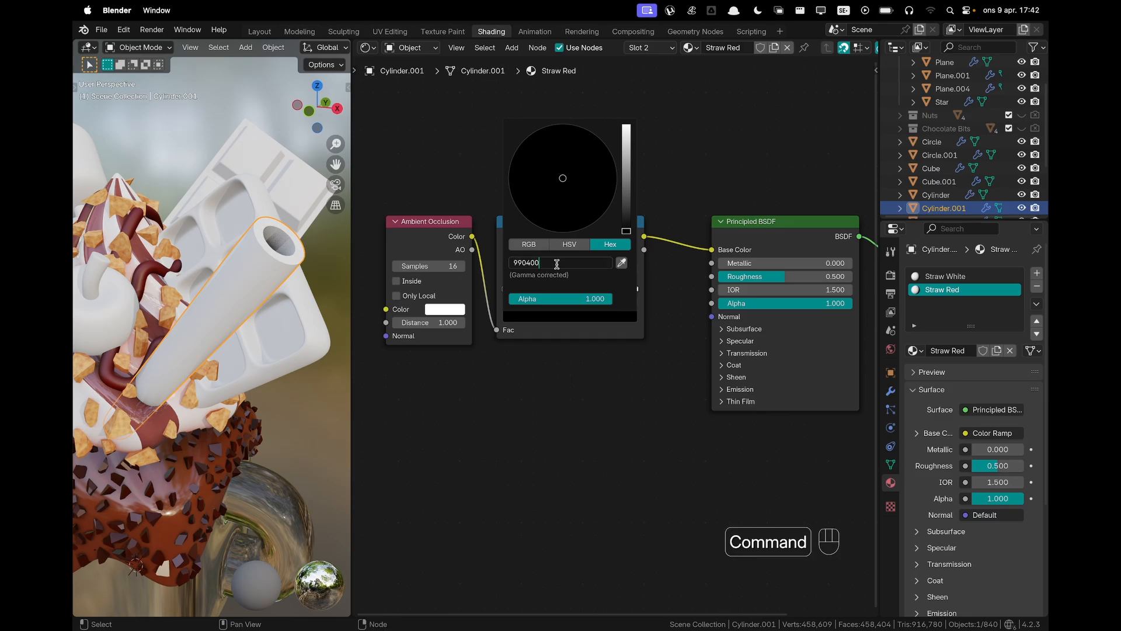
key(Return)
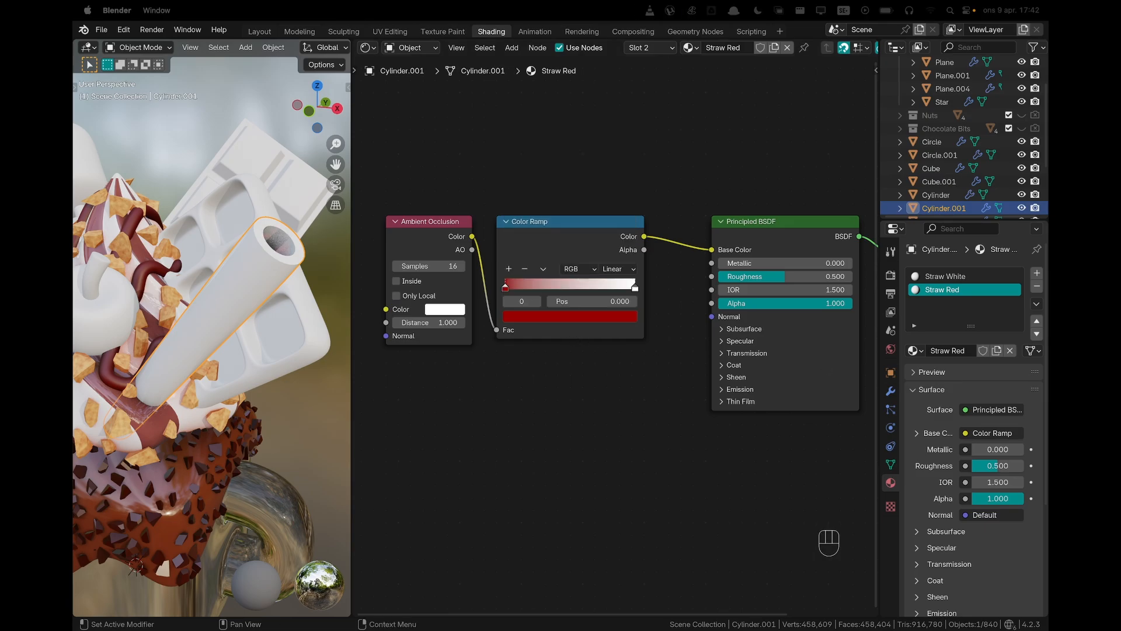
Set the white stop of Straw Red's Color Ramp to bright red, hex FF002D
click(635, 287)
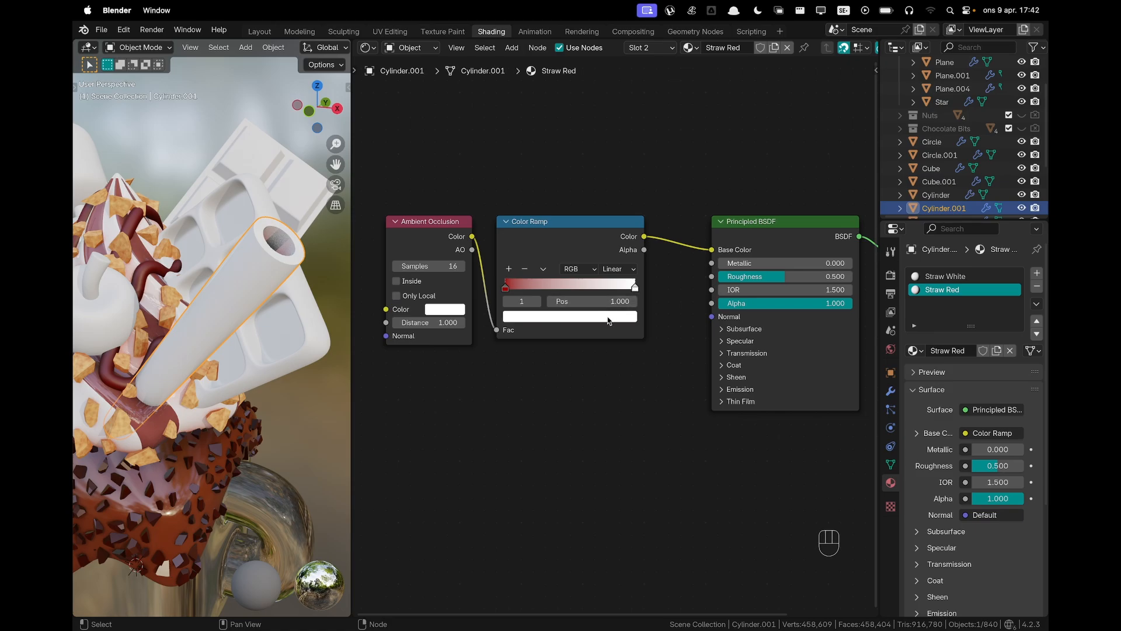
click(602, 316)
click(550, 263)
key(super+v)
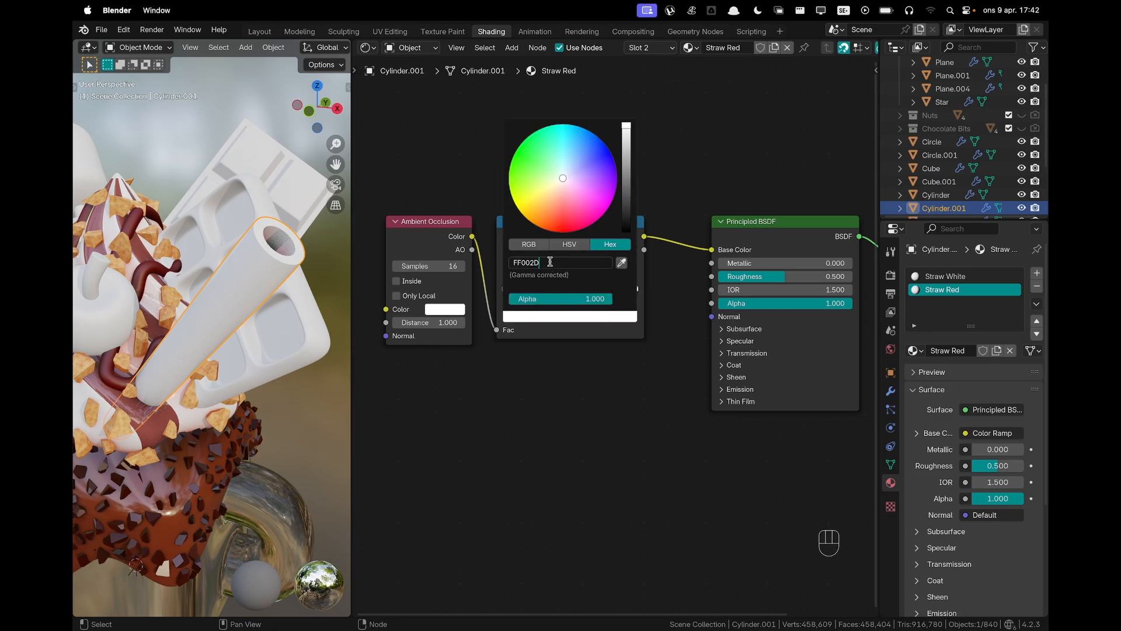
key(Return)
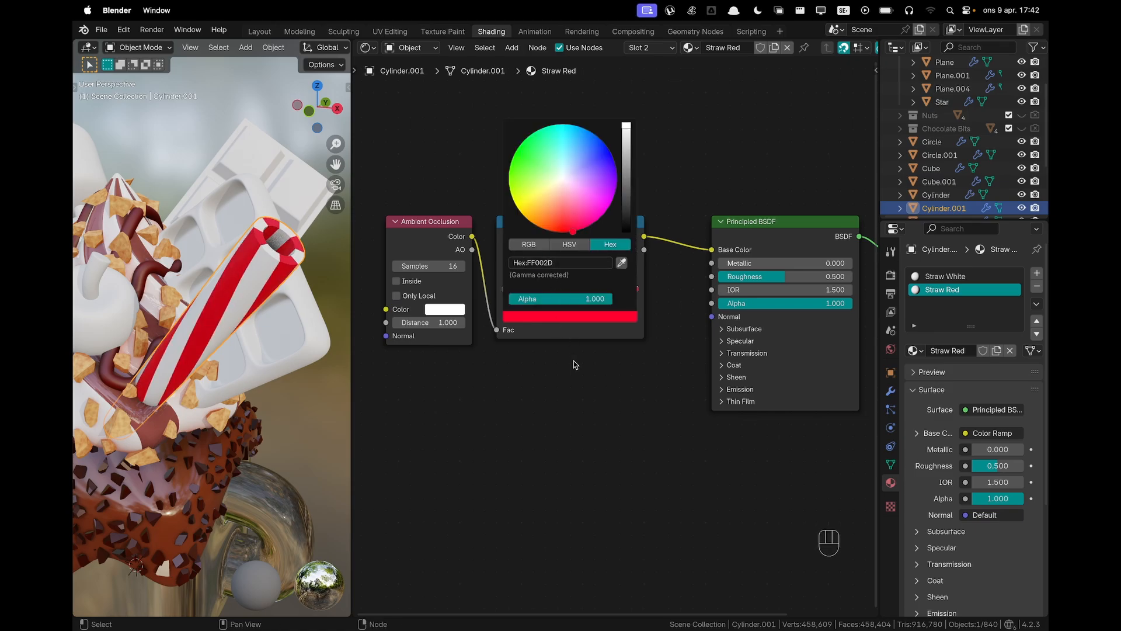
Move the dark red stop of Straw Red's Color Ramp to position 0.7
drag(505, 288, 589, 287)
click(601, 303)
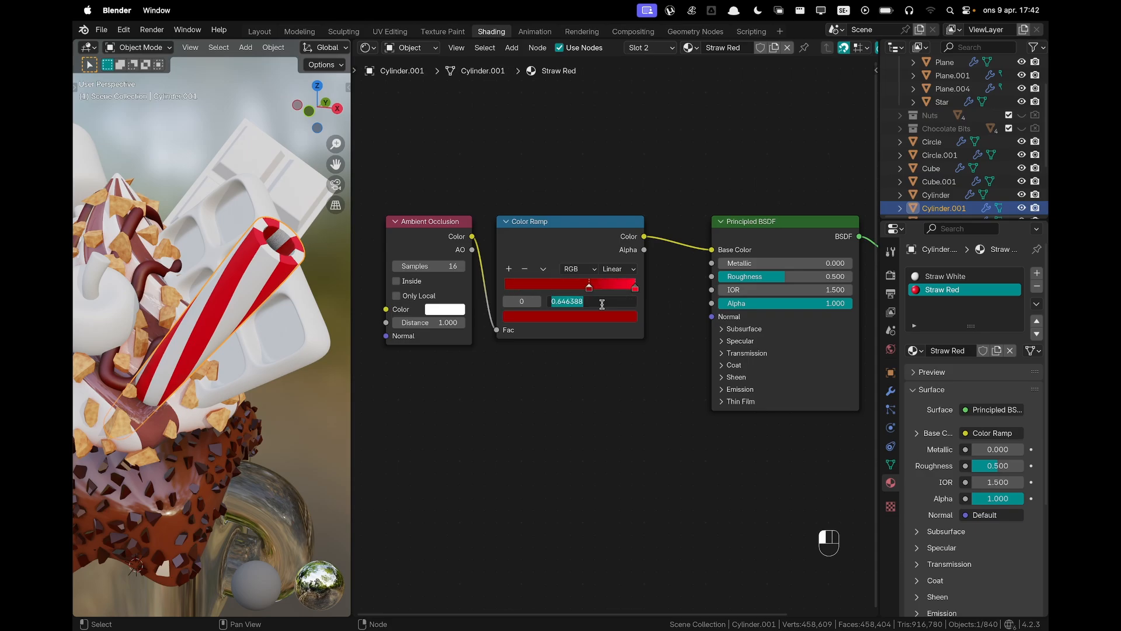
text(0.7)
key(Return)
Create a new material on the cherry sphere and name it Cherry Red
scroll(247, 233, down, 5)
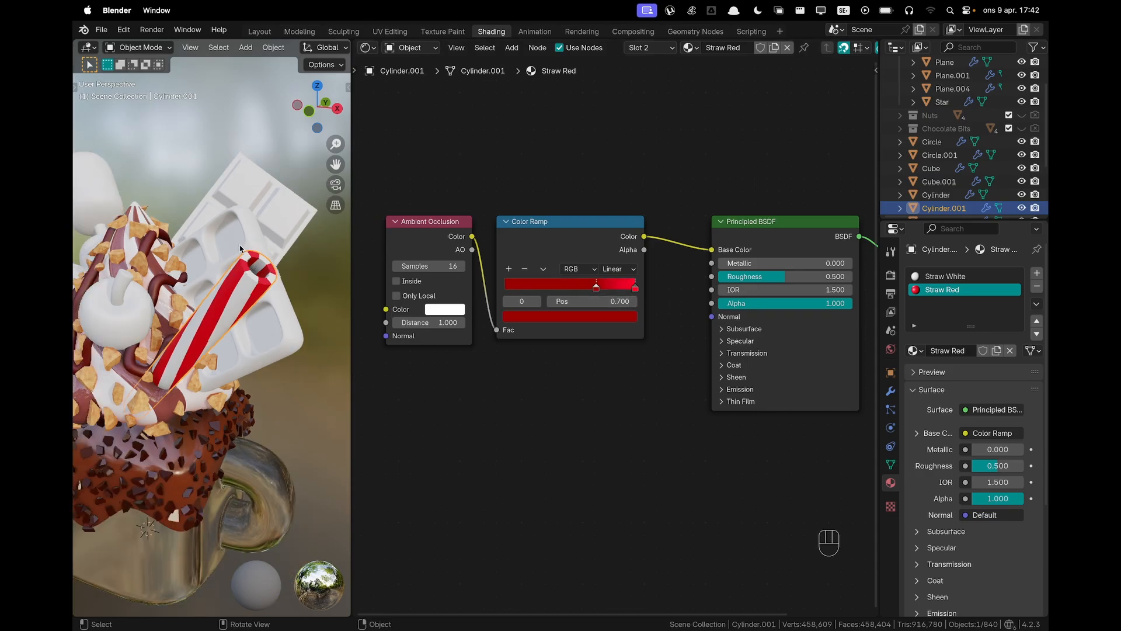
click(240, 246)
middle_drag(240, 246, 216, 244)
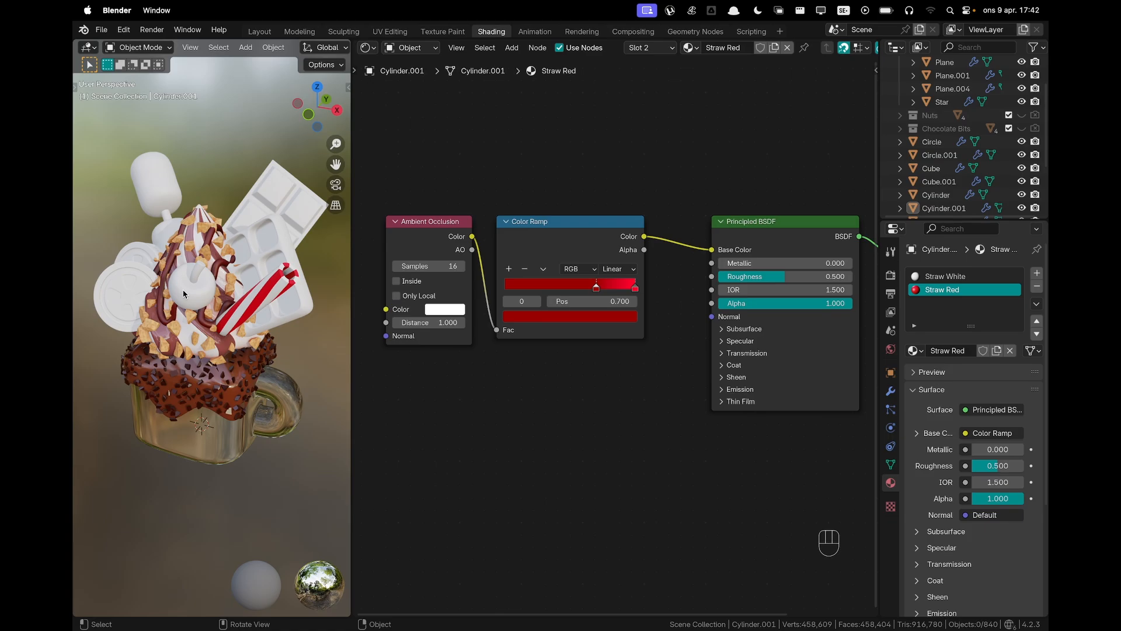
mouse_move(215, 280)
middle_down()
mouse_move(205, 275)
mouse_move(213, 252)
mouse_move(231, 284)
middle_up()
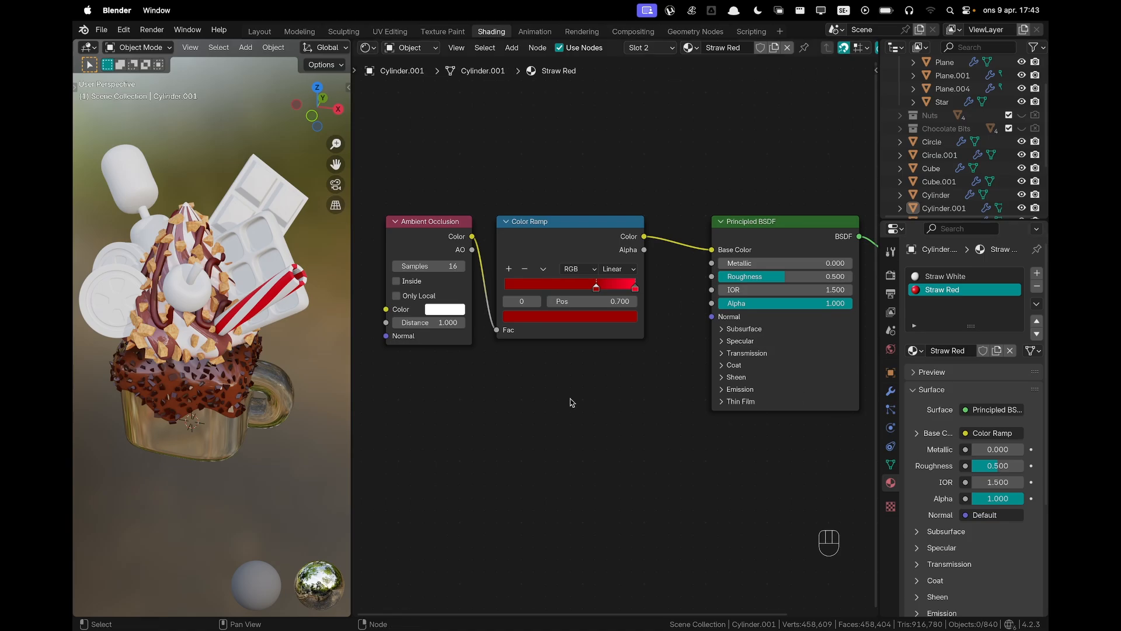
shift+middle_drag(196, 295, 213, 307)
click(215, 309)
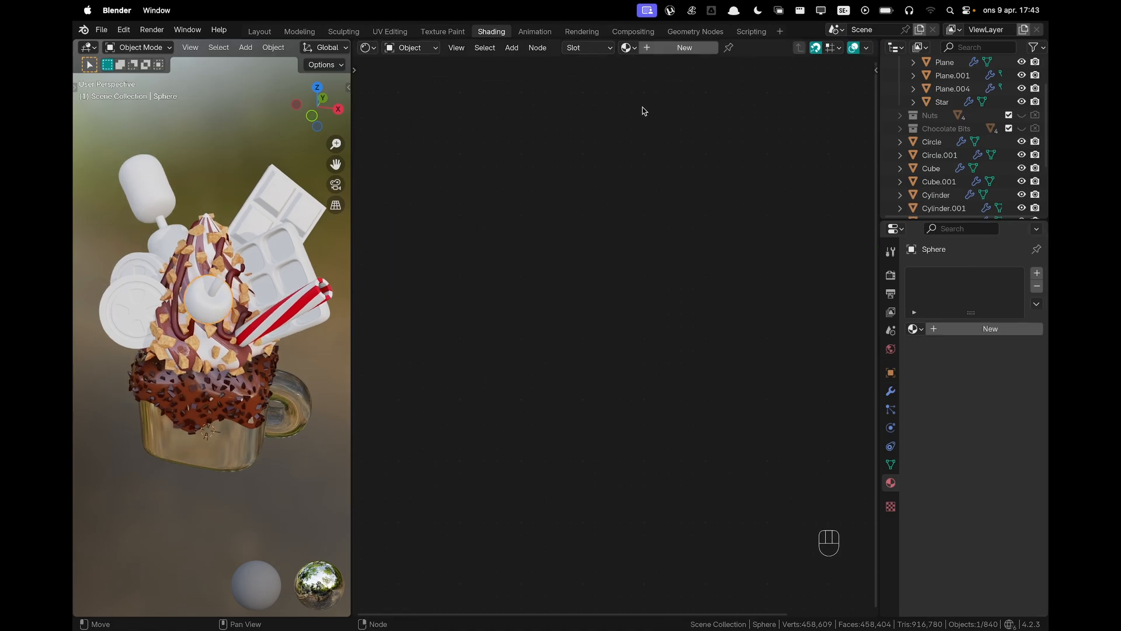
click(678, 47)
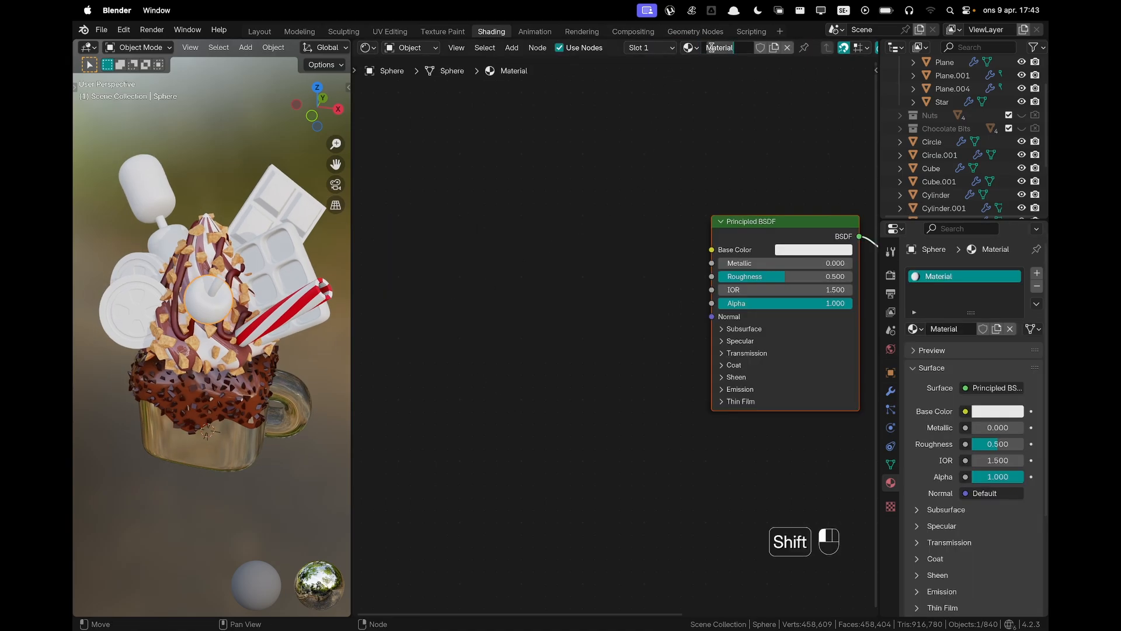
text(Cherry Red)
key(Return)
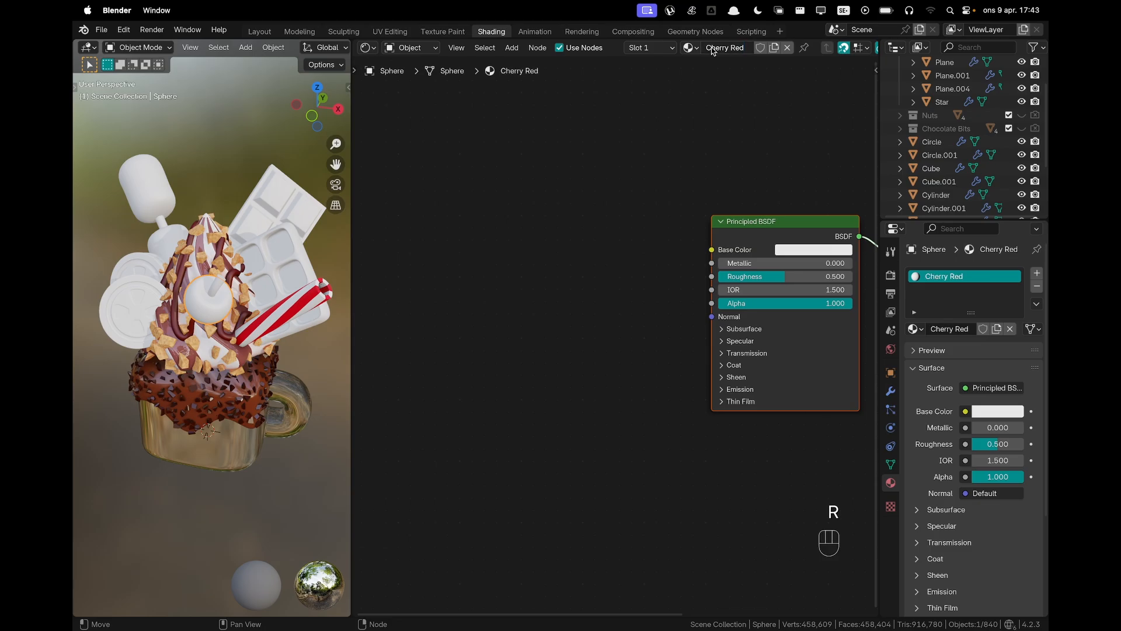
Paste the copied Ambient Occlusion and Color Ramp nodes into Cherry Red and connect the ramp's Color to Base Color
scroll(615, 306, up, 1)
key(ctrl+v)
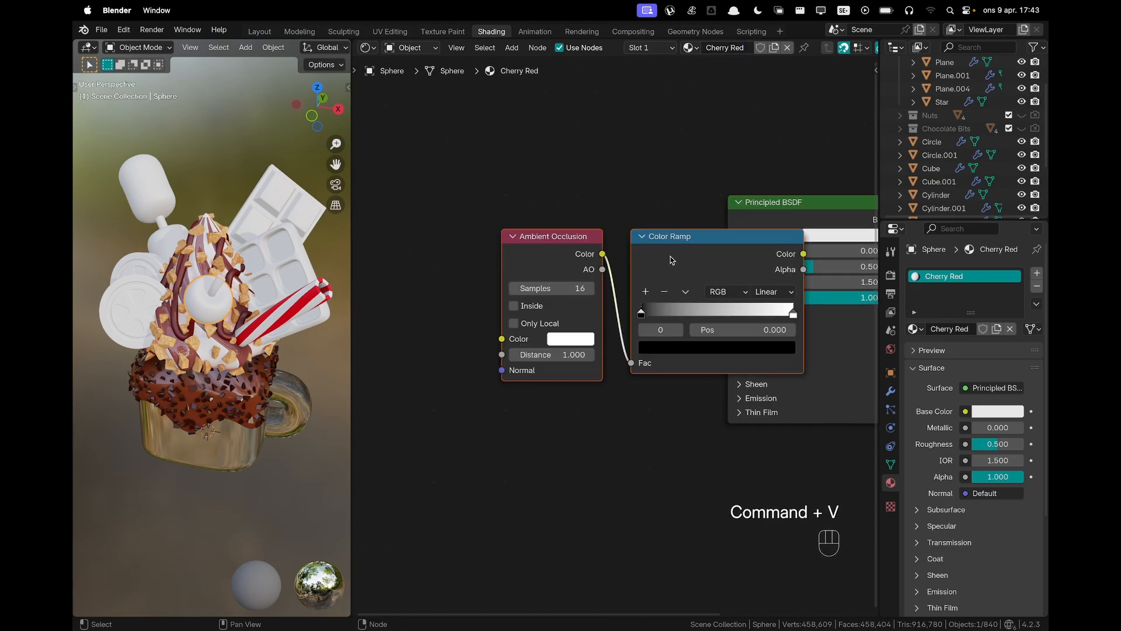
drag(671, 236, 538, 204)
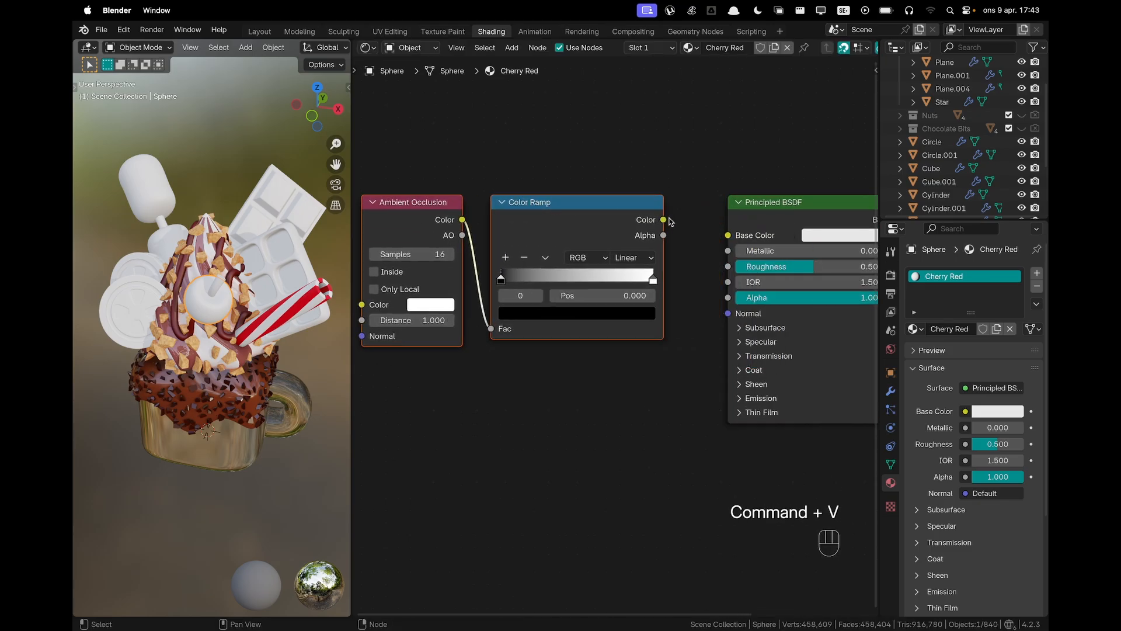
drag(670, 220, 725, 234)
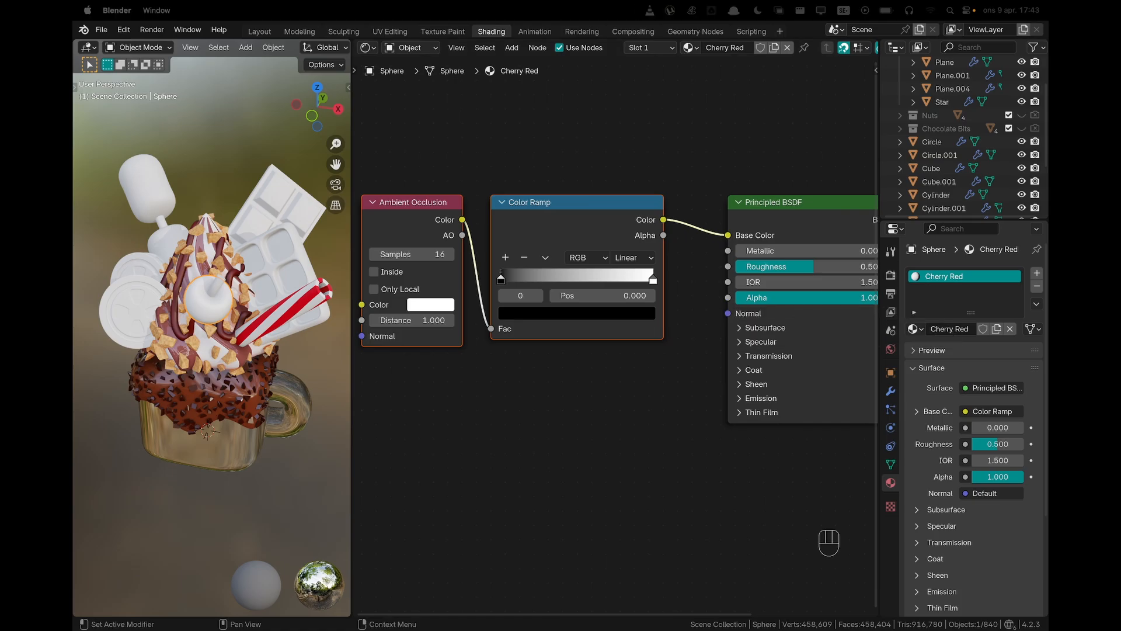
Set the black stop of Cherry Red's Color Ramp to dark red, hex 6B0006
click(522, 315)
click(565, 250)
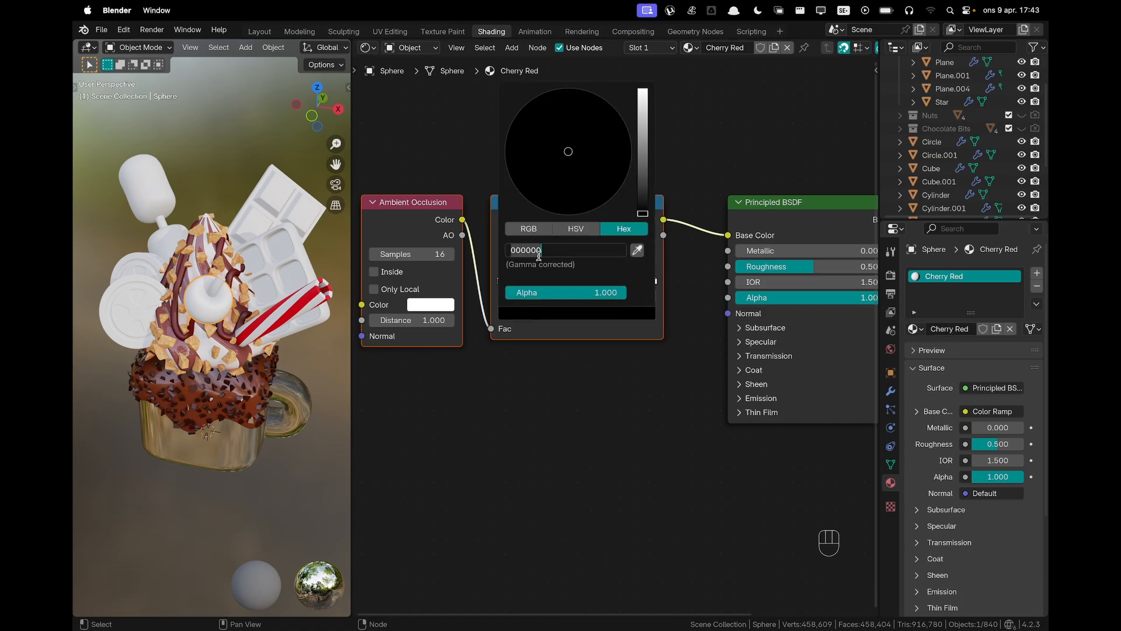
text(6B0006)
key(Return)
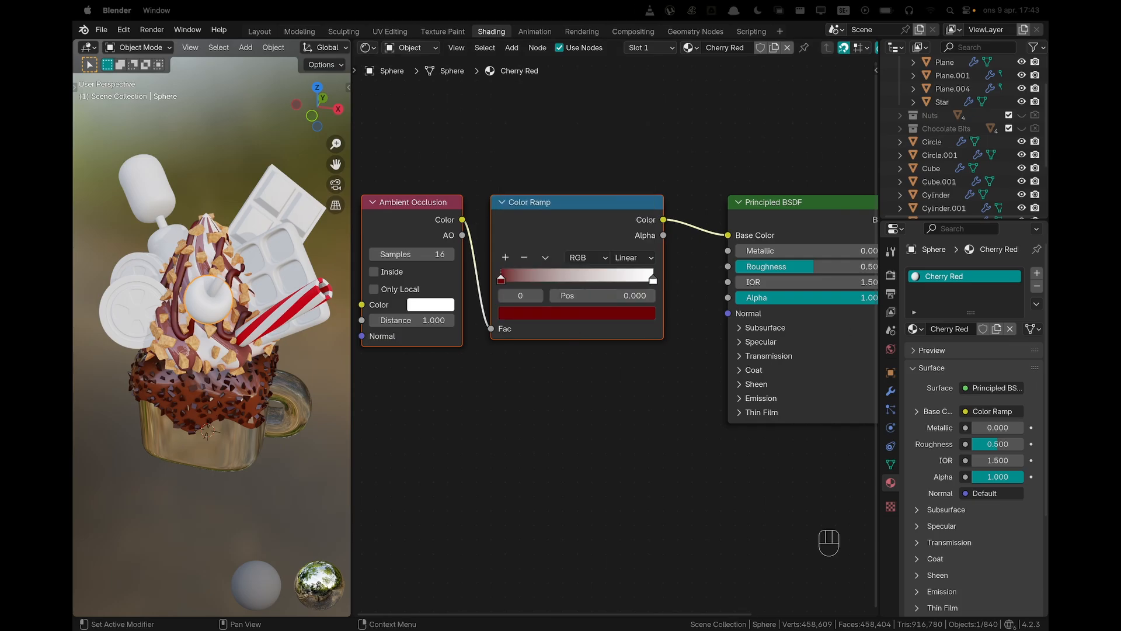
Set the white stop of Cherry Red's Color Ramp to cherry red, hex C20032
click(653, 280)
click(630, 316)
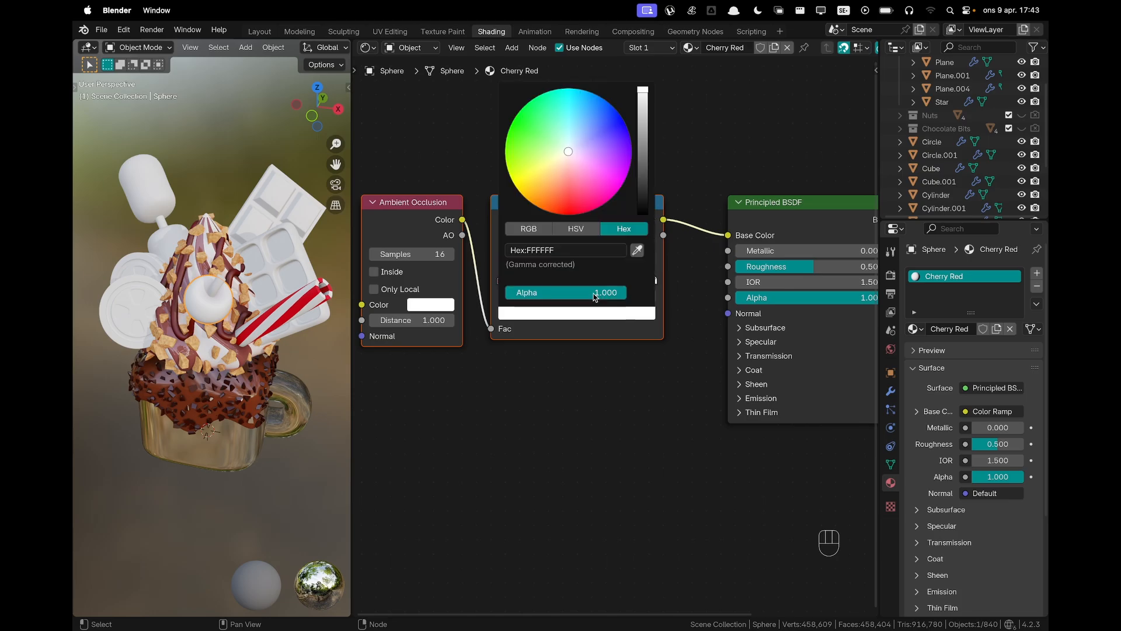
click(580, 250)
text(C20032)
key(Return)
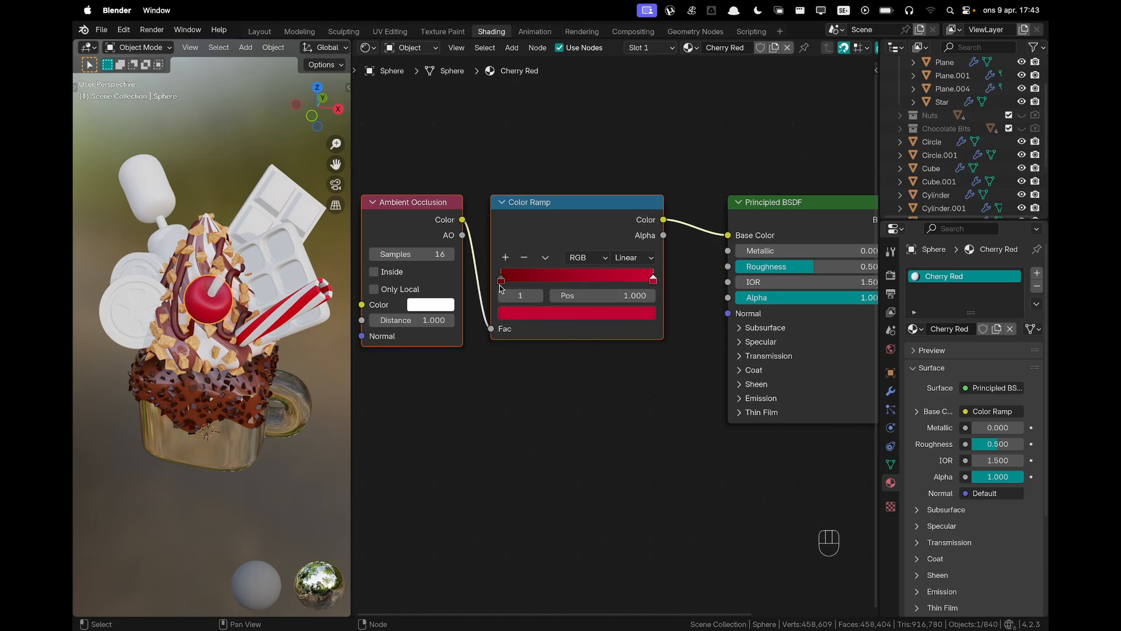
Move the dark red stop of Cherry Red's Color Ramp to position 0.65
scroll(216, 272, up, 5)
middle_drag(215, 271, 229, 265)
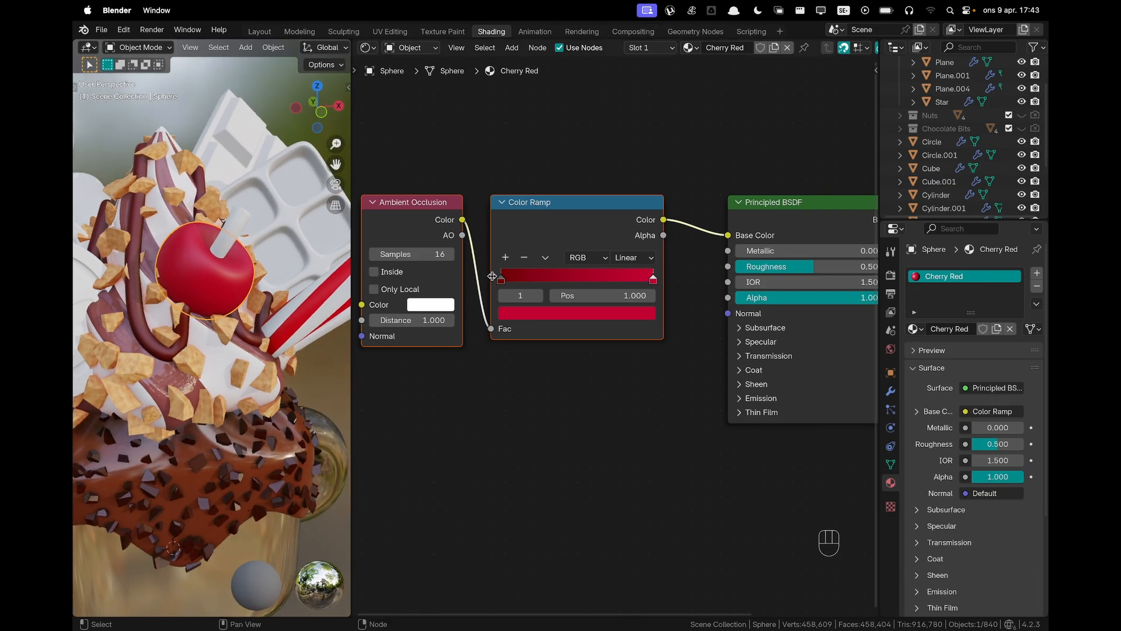
drag(507, 286, 609, 288)
click(608, 296)
key(BackSpace)
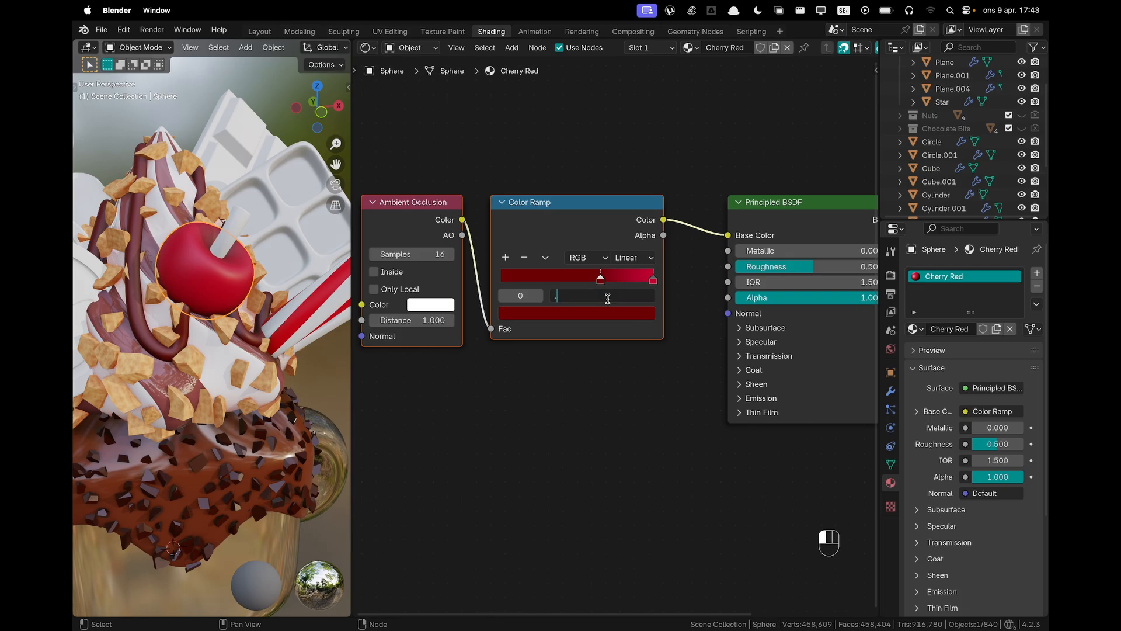
key(Return)
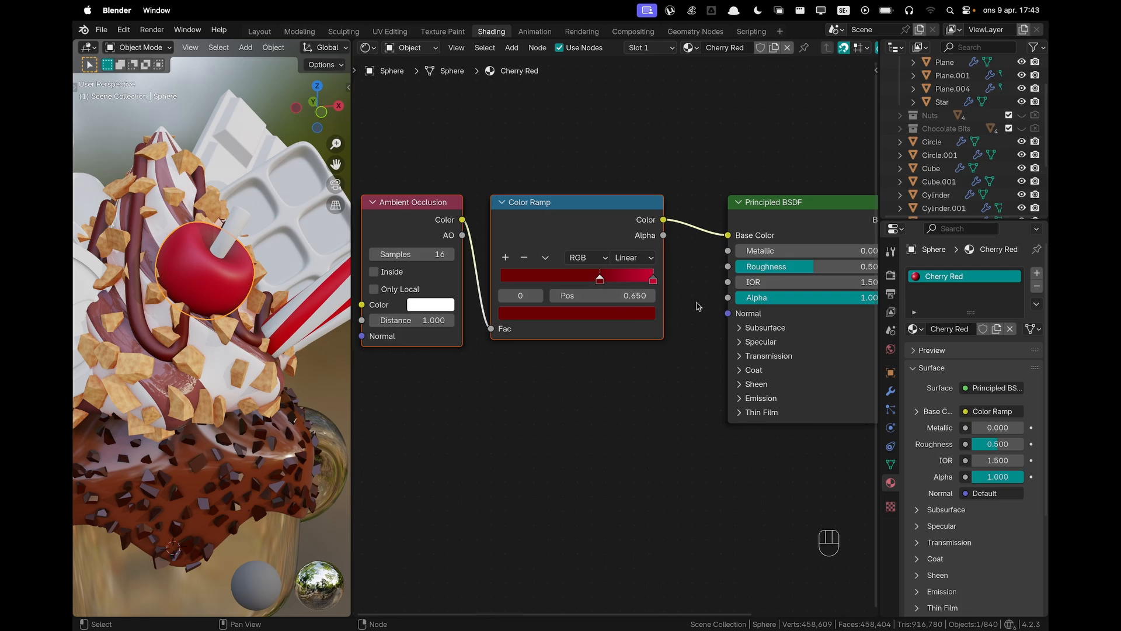
Set the Roughness of Cherry Red's Principled BSDF to 0.25
click(792, 270)
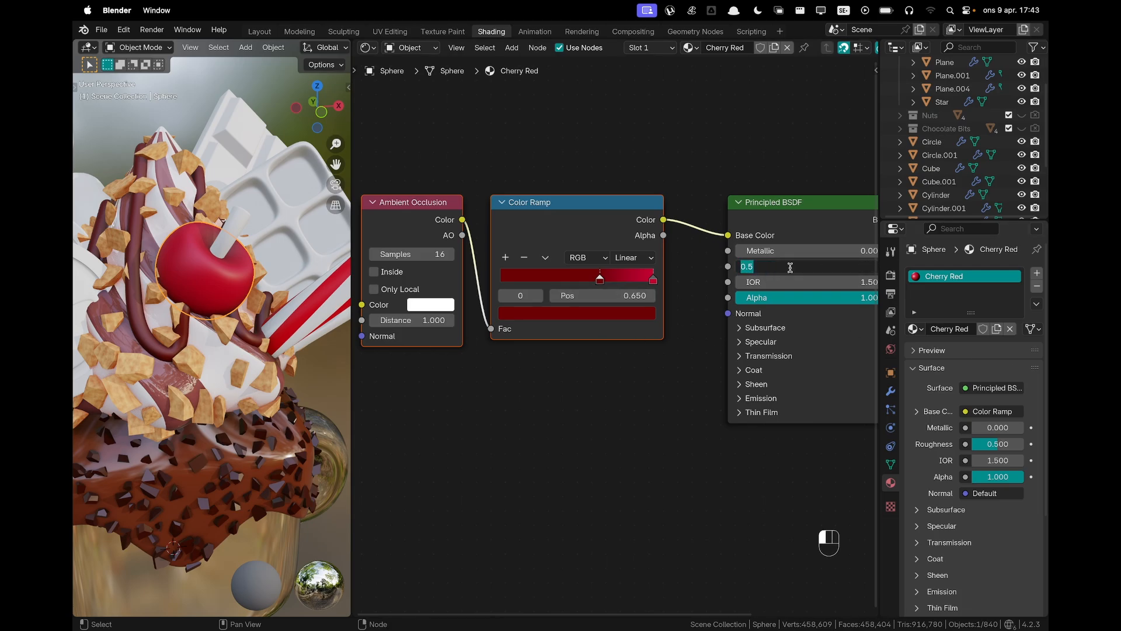
text(.2)
key(Return)
Select the straw and set the Roughness of its Straw Red material to 0.2
click(319, 319)
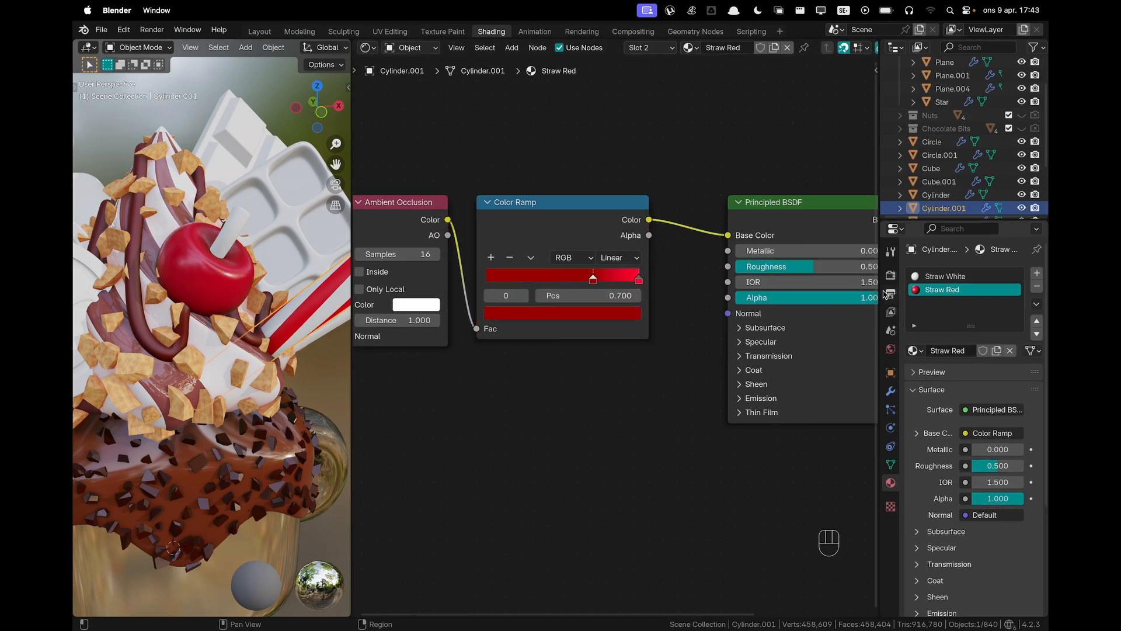
shift+middle_drag(783, 320, 713, 333)
click(744, 280)
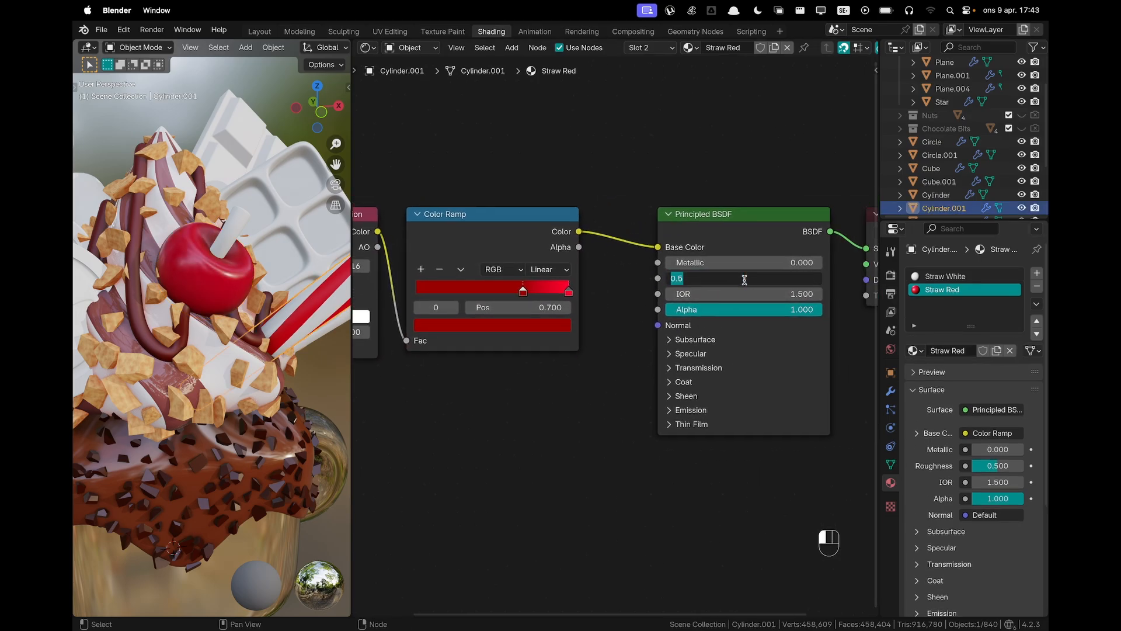
text(.25)
key(Return)
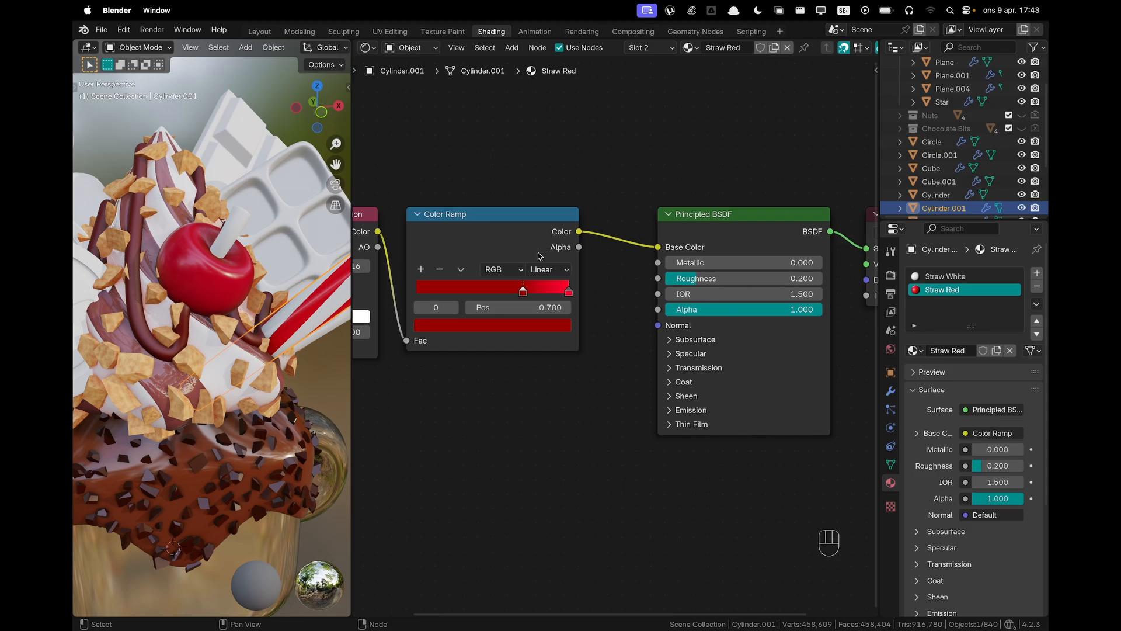
Create a new material on the cherry's stem and name it Cherry Green
click(215, 273)
middle_drag(260, 318, 187, 262)
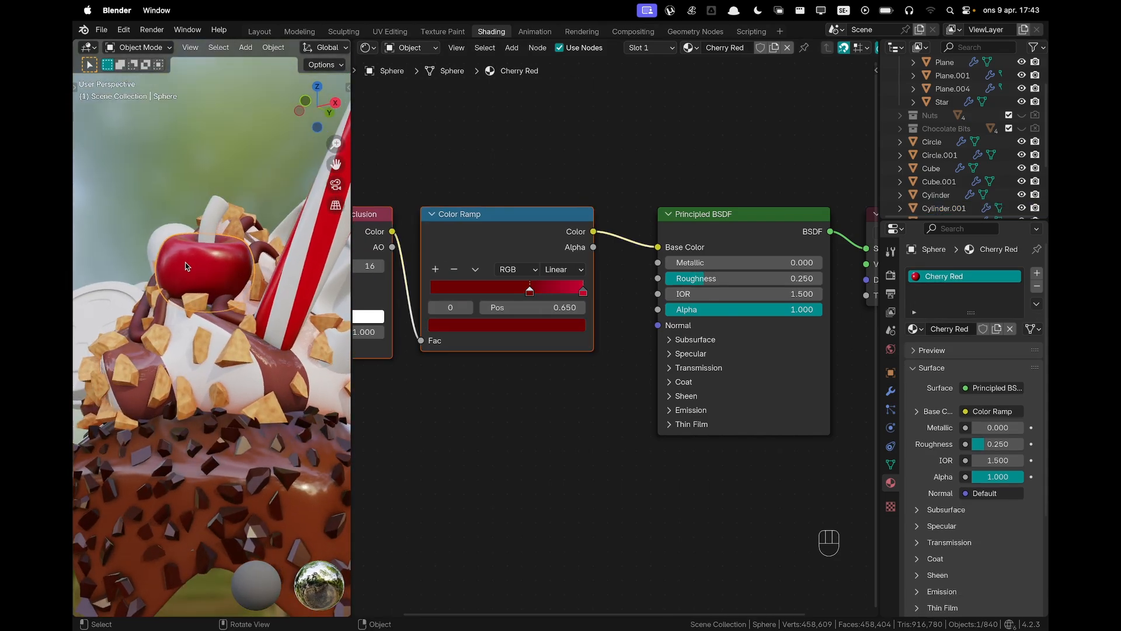
scroll(186, 266, down, 2)
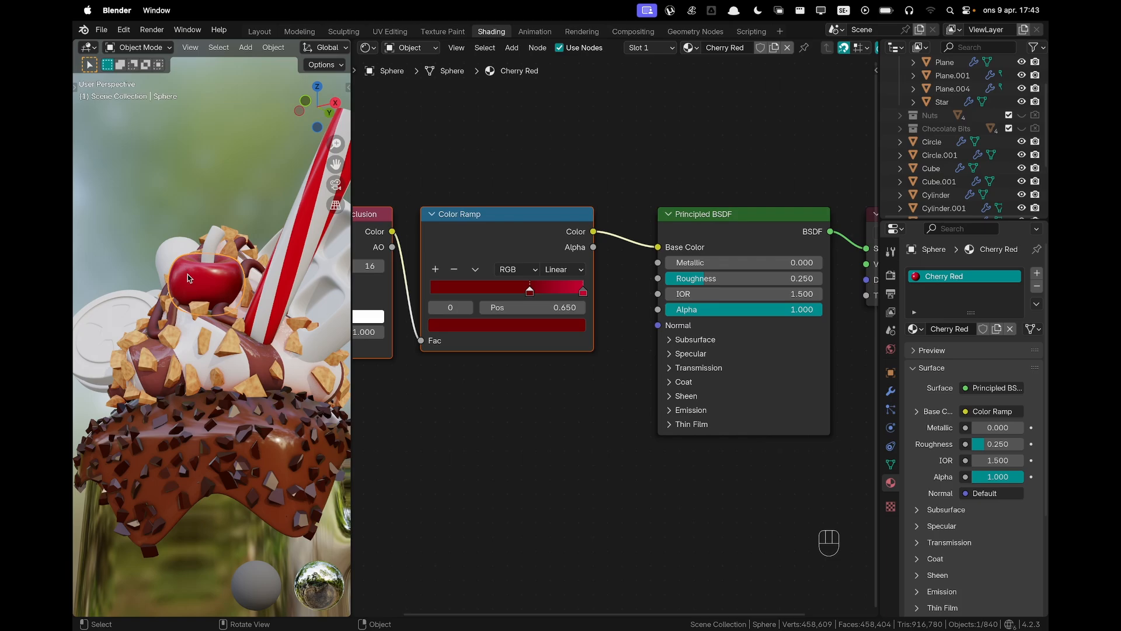
middle_drag(188, 271, 212, 284)
click(225, 268)
click(685, 48)
double_click(739, 49)
text(C)
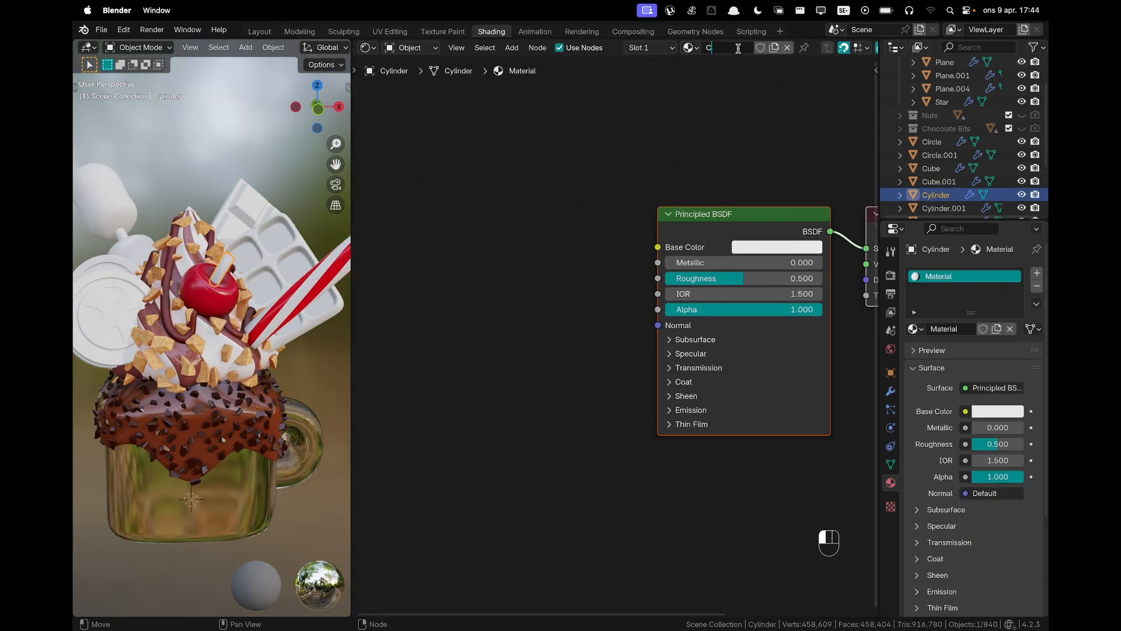
text(herry Green)
key(Return)
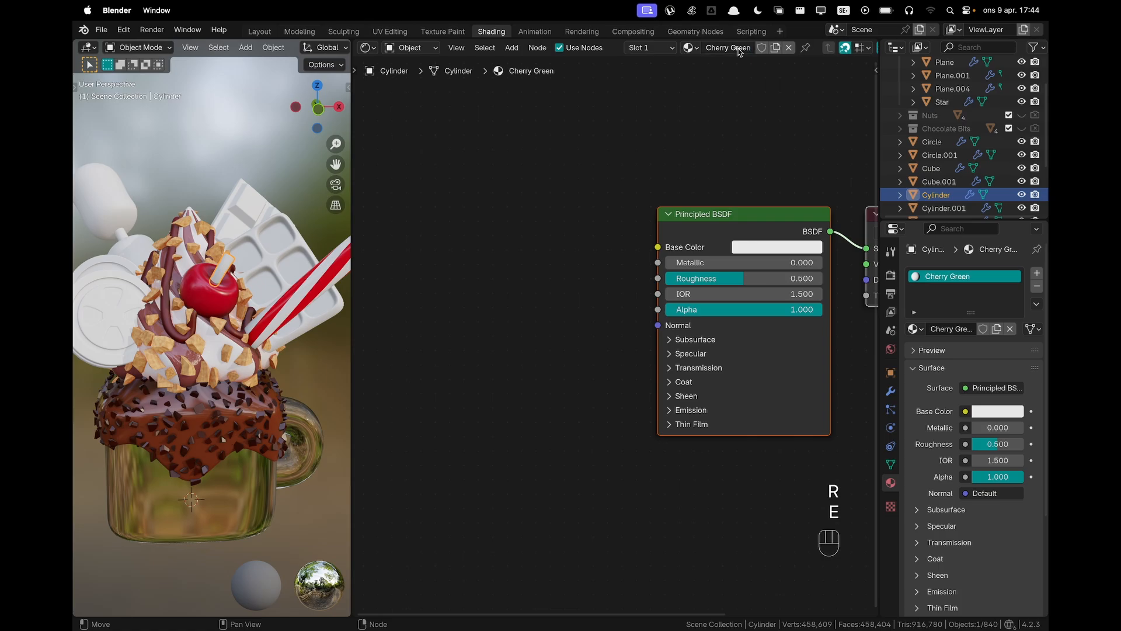
Paste the copied Ambient Occlusion and Color Ramp nodes into Cherry Green and connect the ramp's Color to Base Color
click(481, 283)
key(super+v)
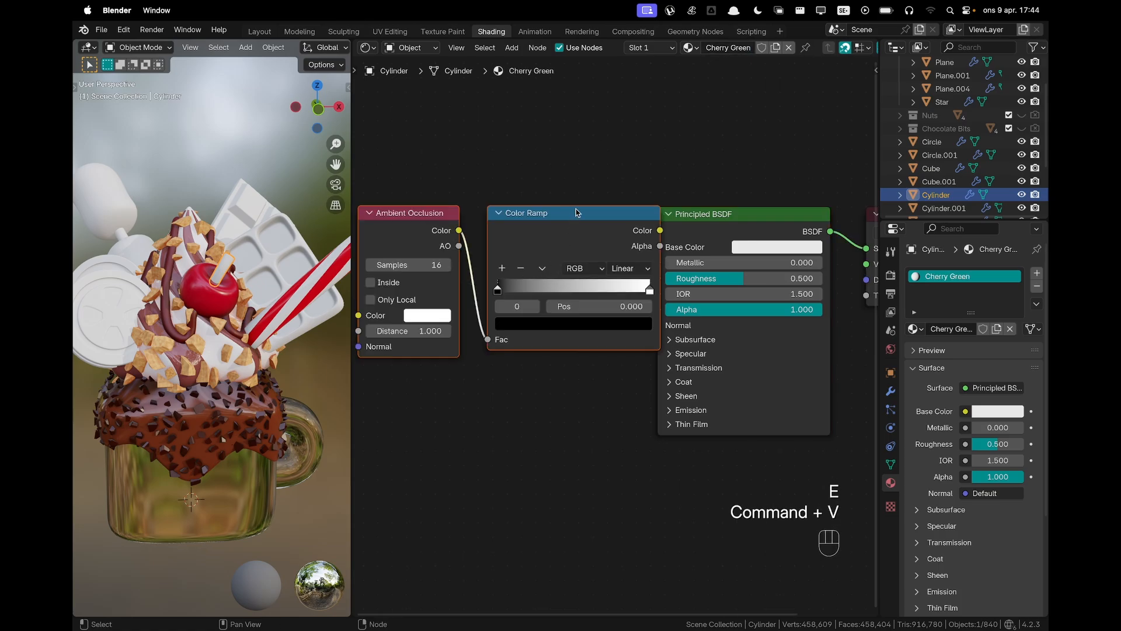
drag(542, 213, 545, 213)
drag(638, 232, 658, 247)
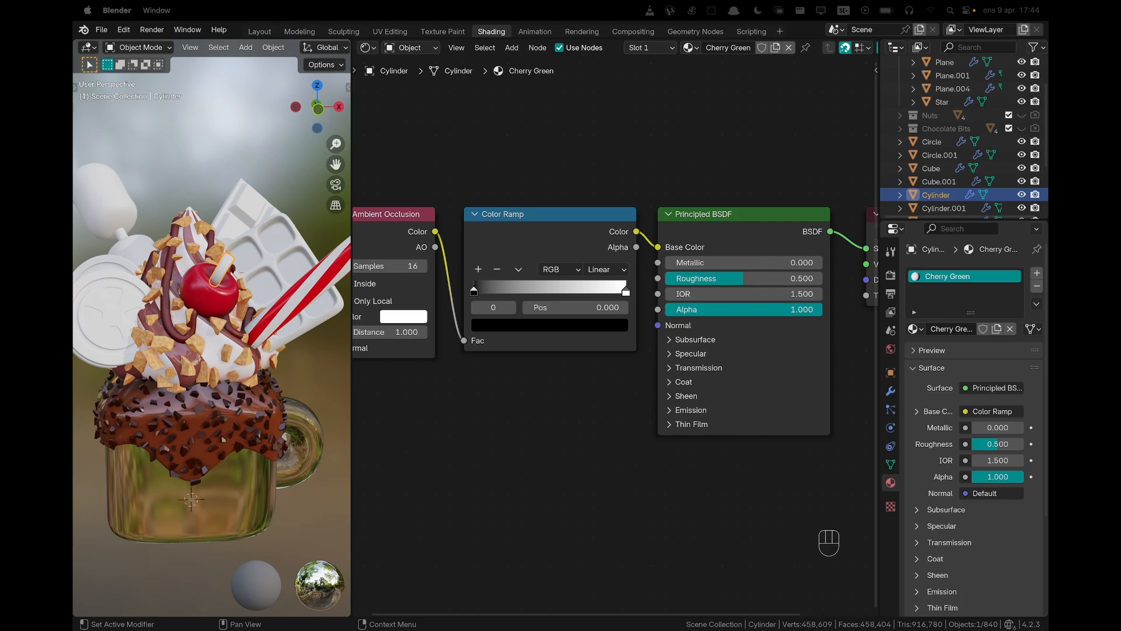
Set the black stop of Cherry Green's Color Ramp to dark green, hex 18450C
click(550, 324)
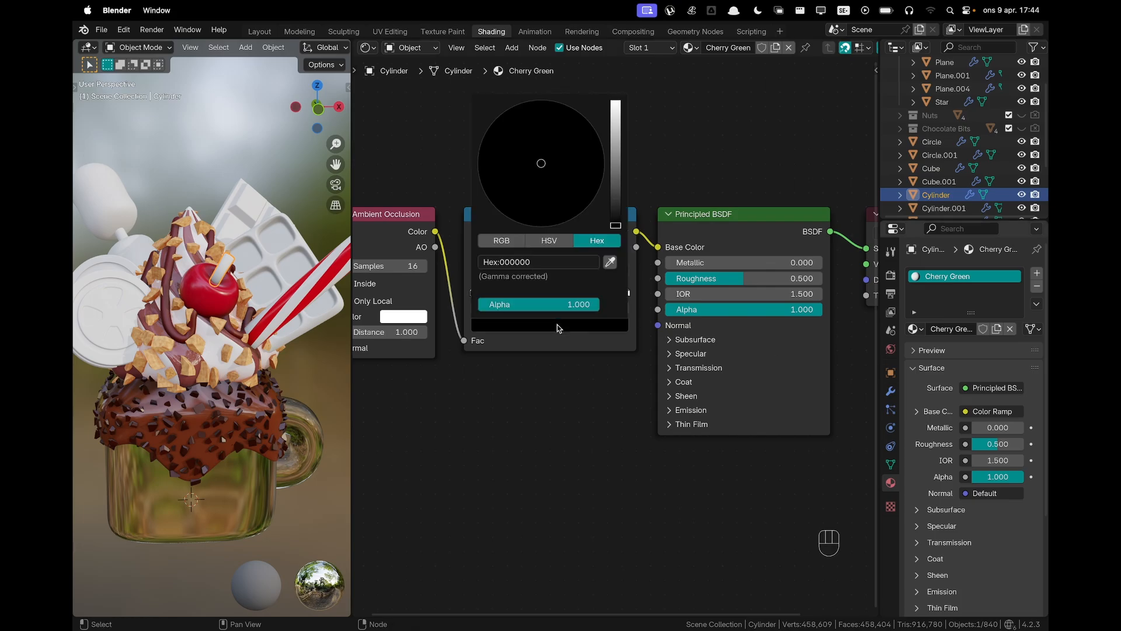
click(549, 261)
text(18450C)
key(Return)
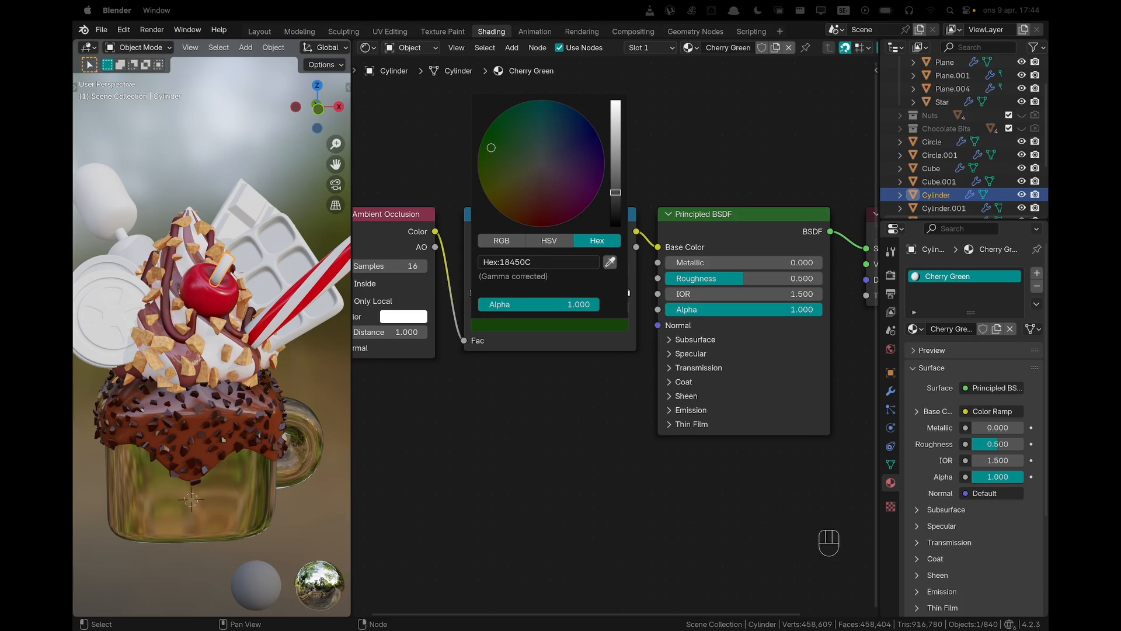
Set the white stop of Cherry Green's Color Ramp to green, hex 2B7B15
click(627, 293)
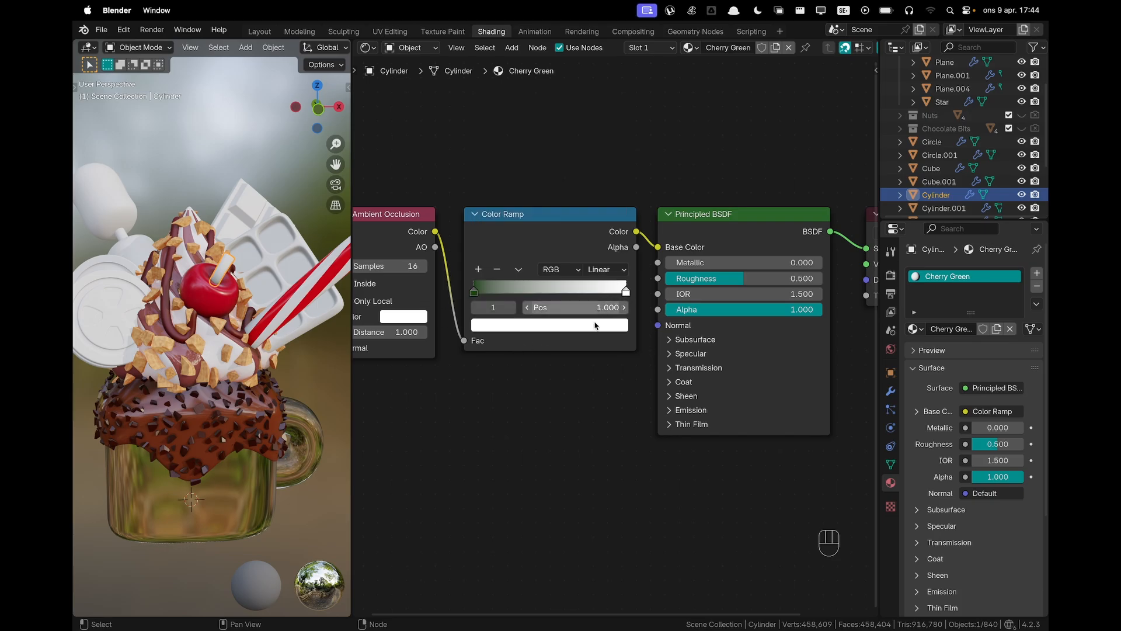
click(590, 326)
click(534, 262)
text(2B7B15)
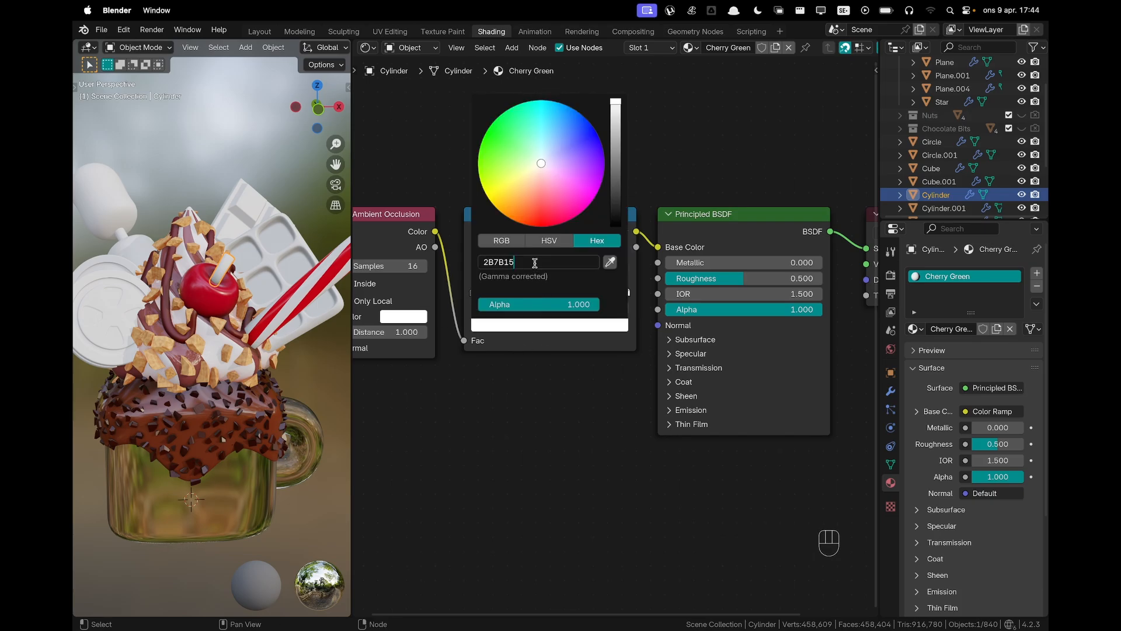
key(Return)
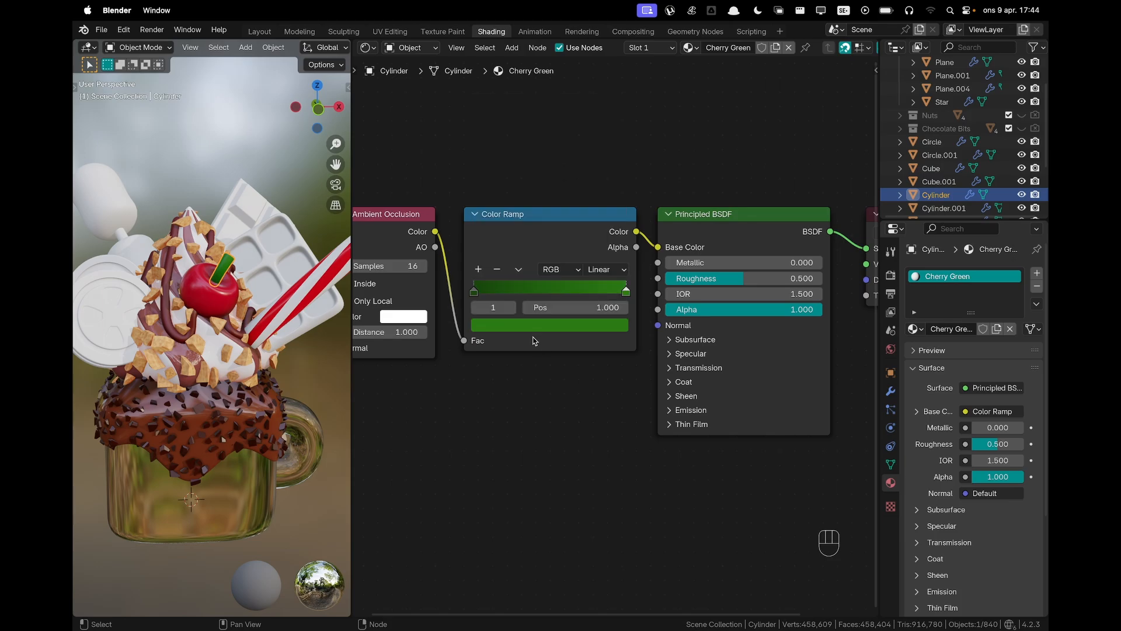
Move the dark green stop of Cherry Green's Color Ramp to position 0.5, and select the cherry
scroll(213, 246, up, 5)
drag(474, 291, 557, 296)
double_click(581, 308)
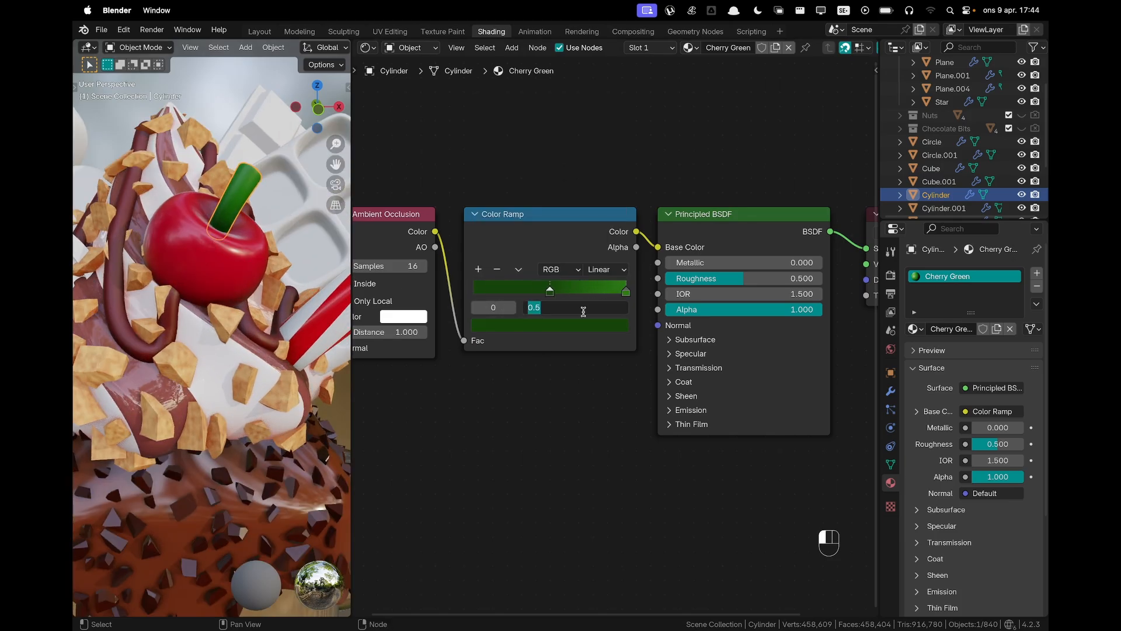
click(583, 350)
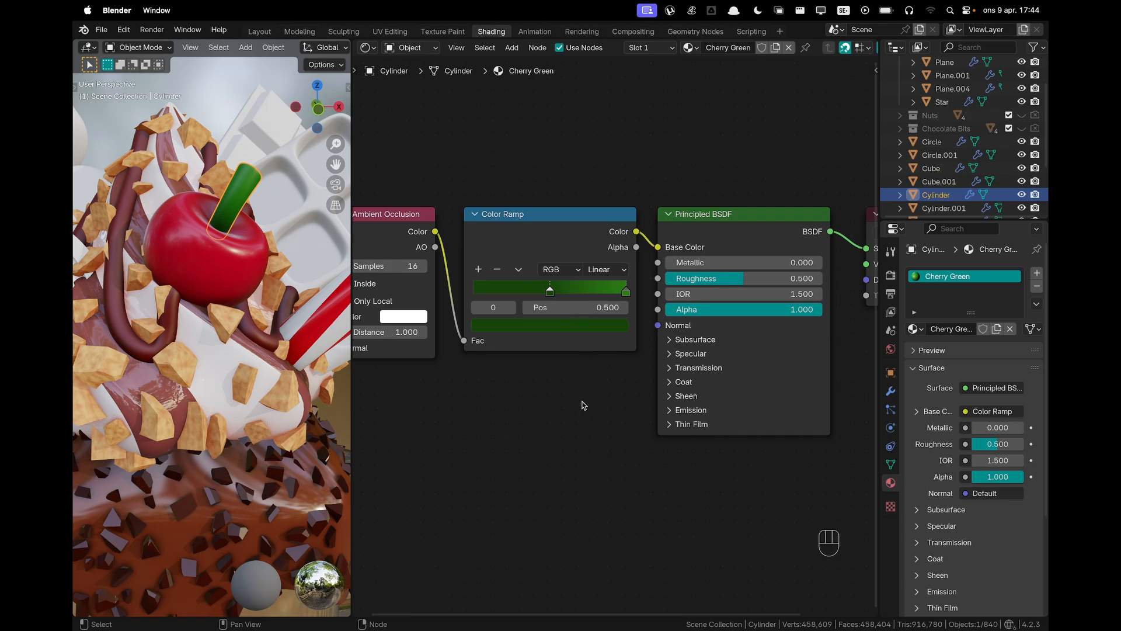
click(227, 279)
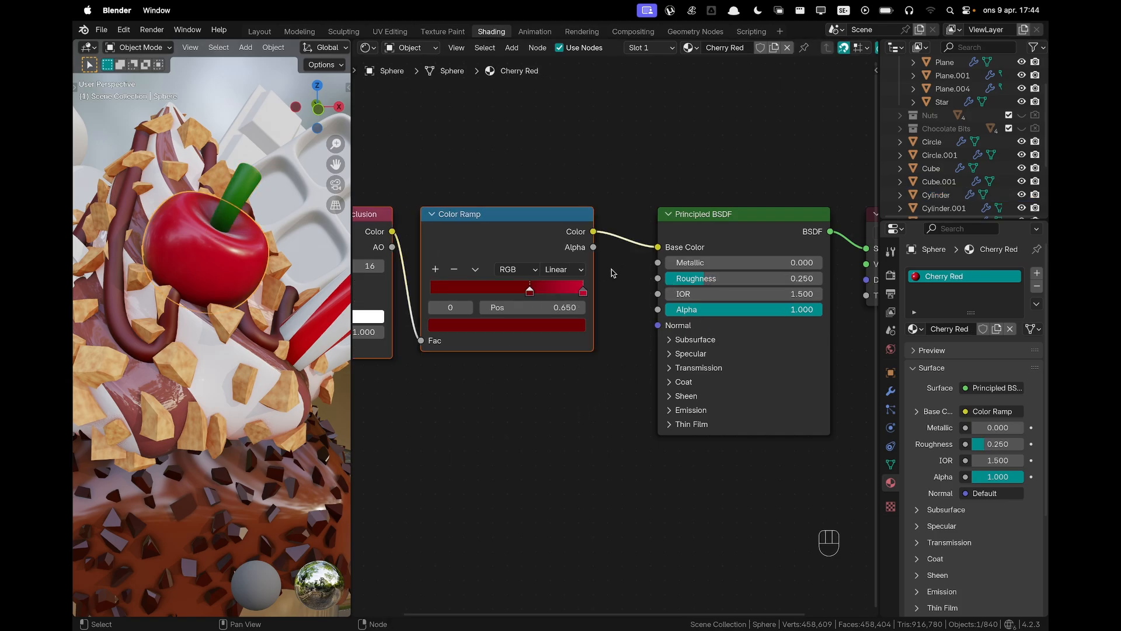
Adjust the roughness of the cherry stem's material, and select the cherry again
click(244, 194)
drag(743, 279, 777, 278)
click(240, 231)
scroll(240, 231, down, 5)
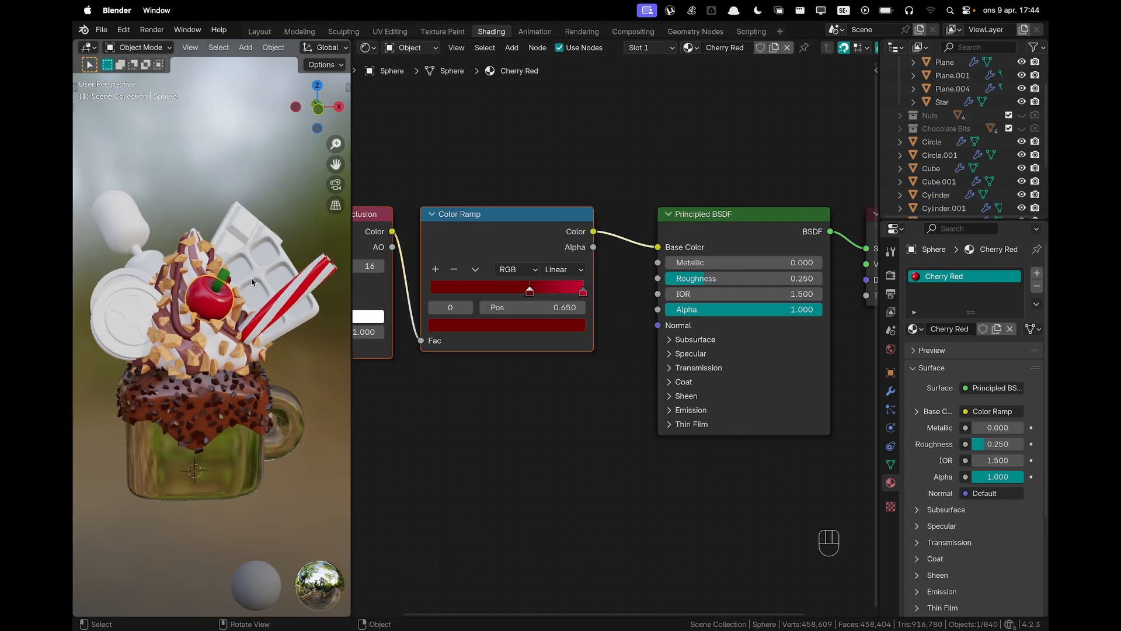
Deselect the cherry and its material nodes, and save the file
middle_drag(240, 234, 239, 265)
click(204, 156)
middle_drag(260, 305, 248, 269)
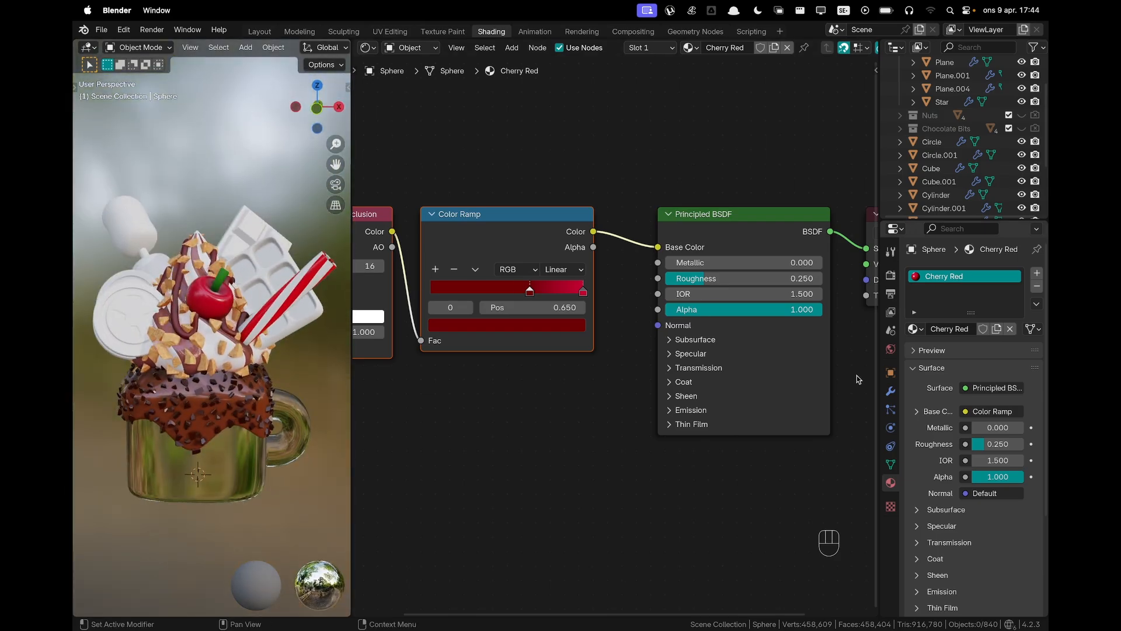
click(508, 466)
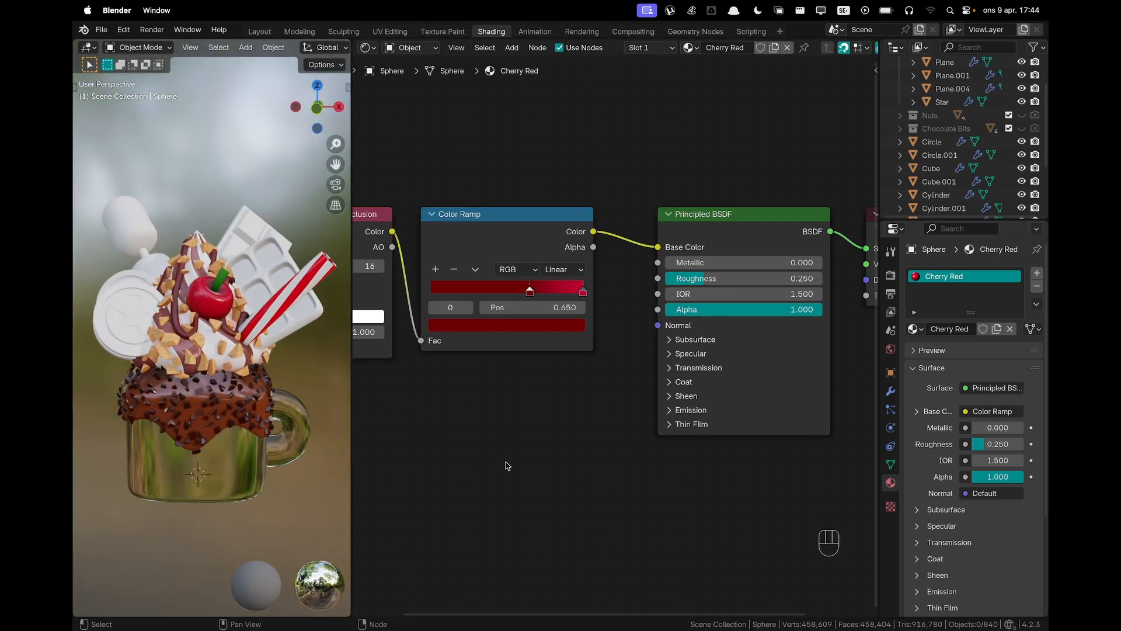
key(super+s)
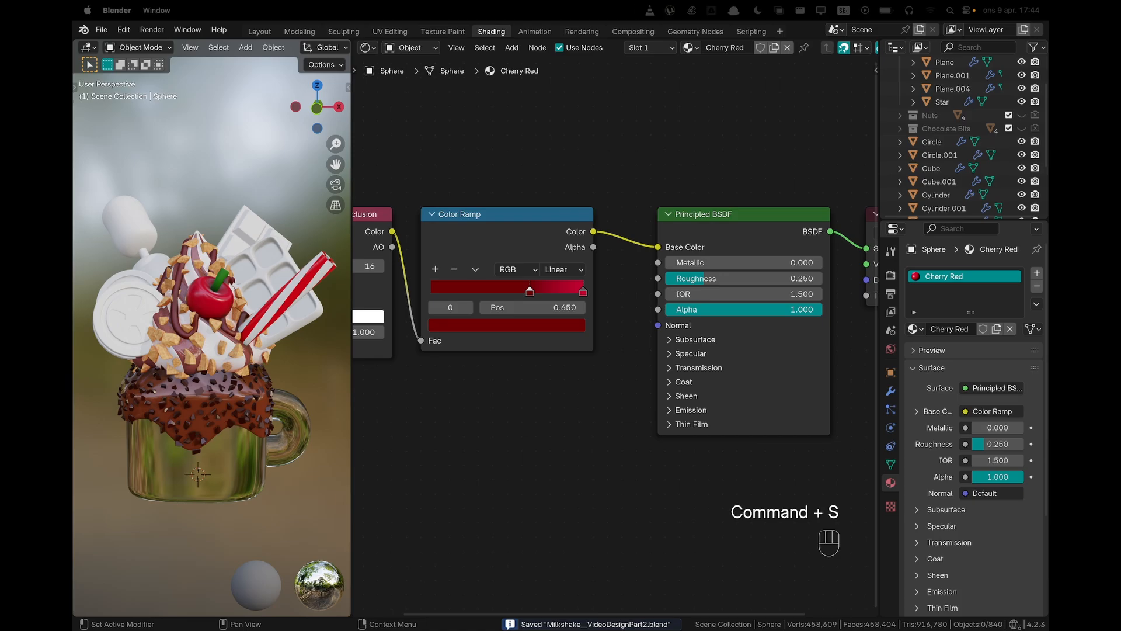
Give the rounded waffle piece behind the straw a new material named Waffle
click(268, 239)
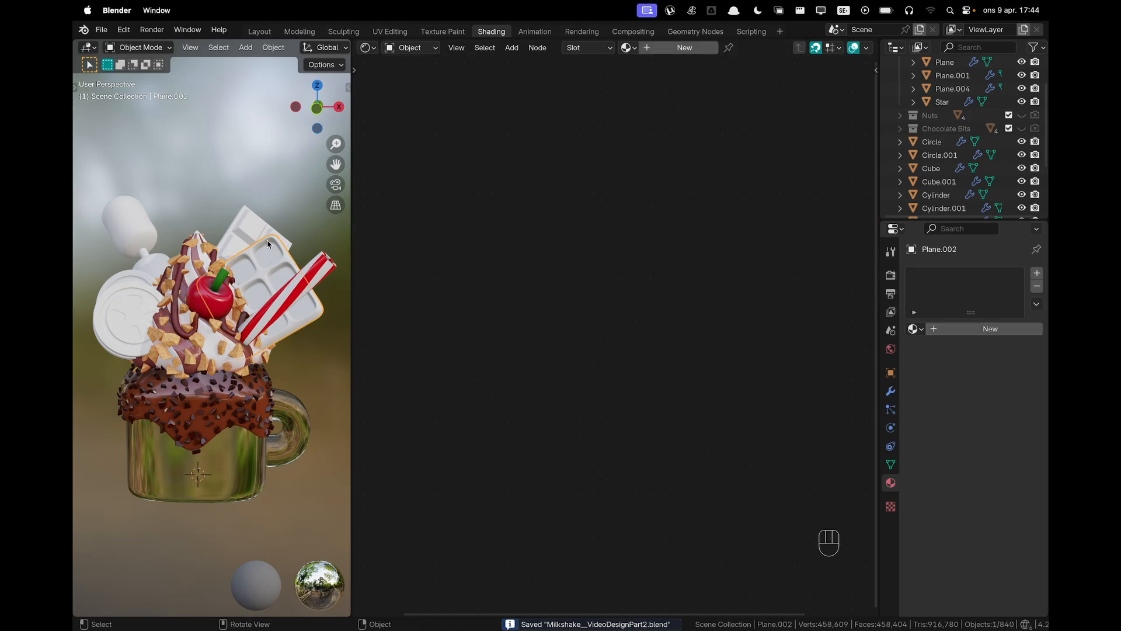
shift+middle_drag(267, 239, 208, 290)
scroll(208, 289, up, 2)
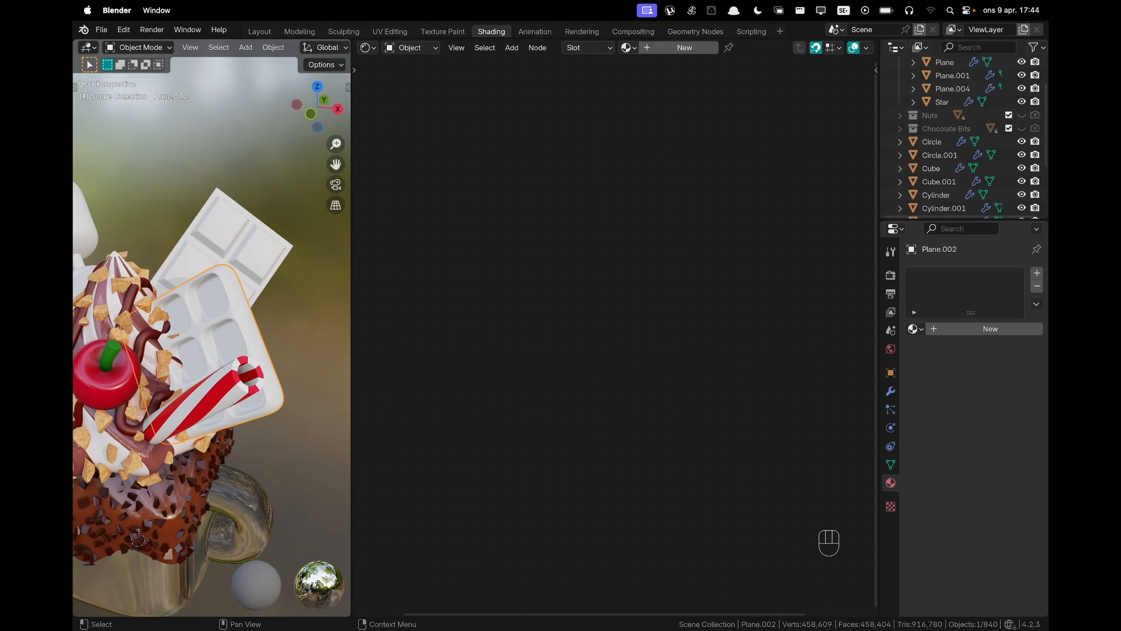
click(680, 48)
click(730, 47)
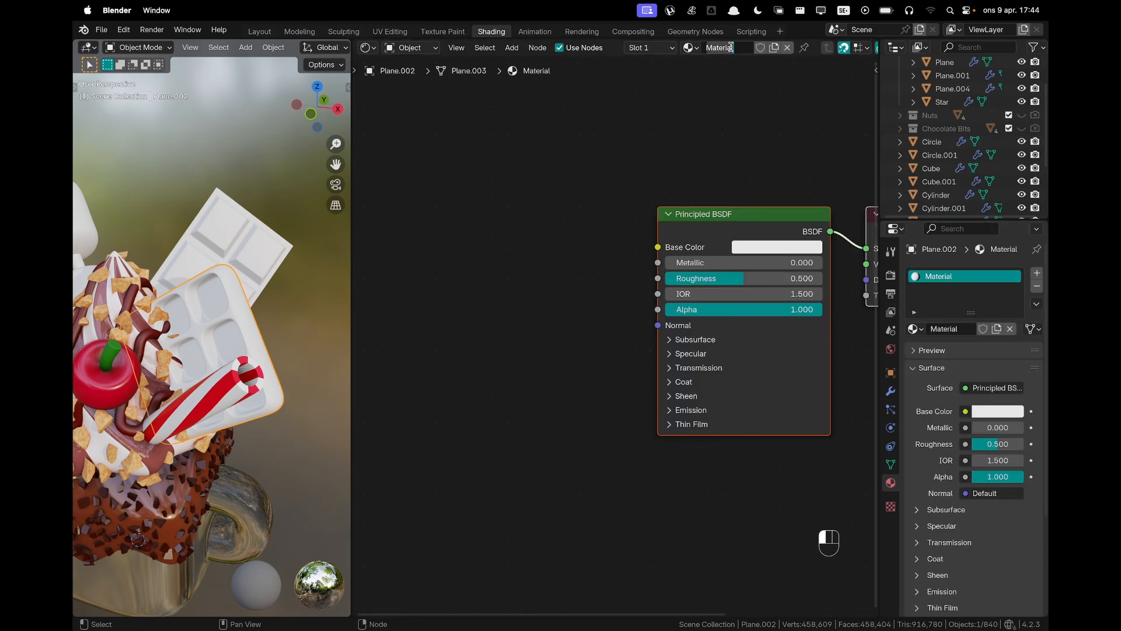
text(Waffle)
key(Return)
Paste the copied Ambient Occlusion and Color Ramp nodes into the Waffle material and place them ahead of the Principled BSDF with space between
scroll(580, 325, down, 2)
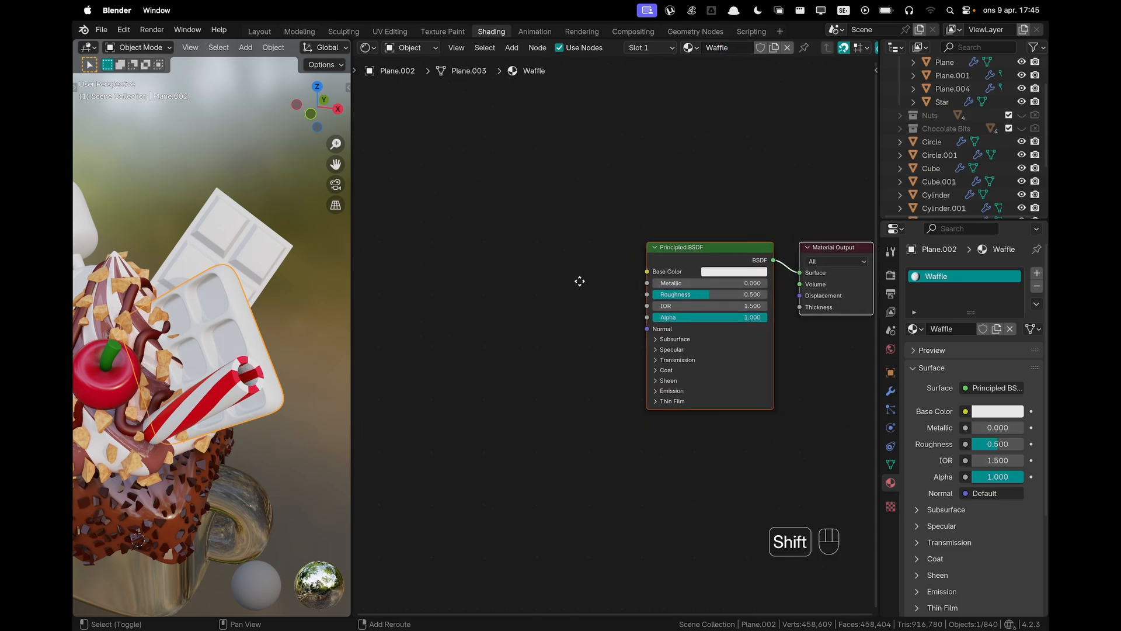
shift+middle_drag(579, 281, 616, 291)
key(super+v)
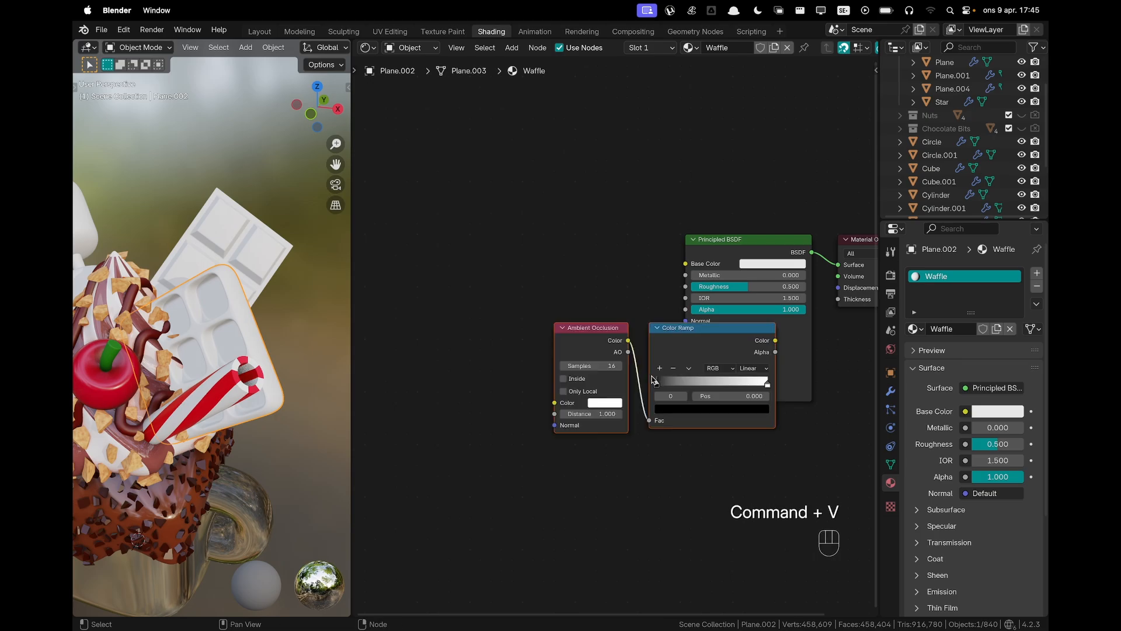
drag(709, 330, 514, 152)
click(514, 152)
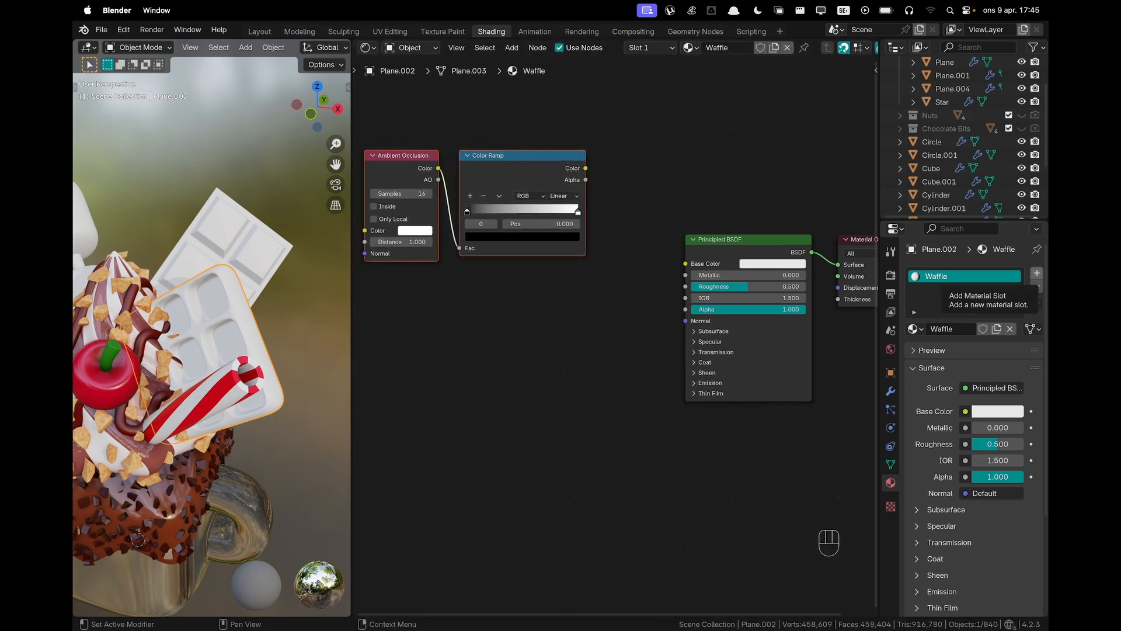
shift+middle_drag(610, 330, 728, 325)
drag(670, 152, 608, 162)
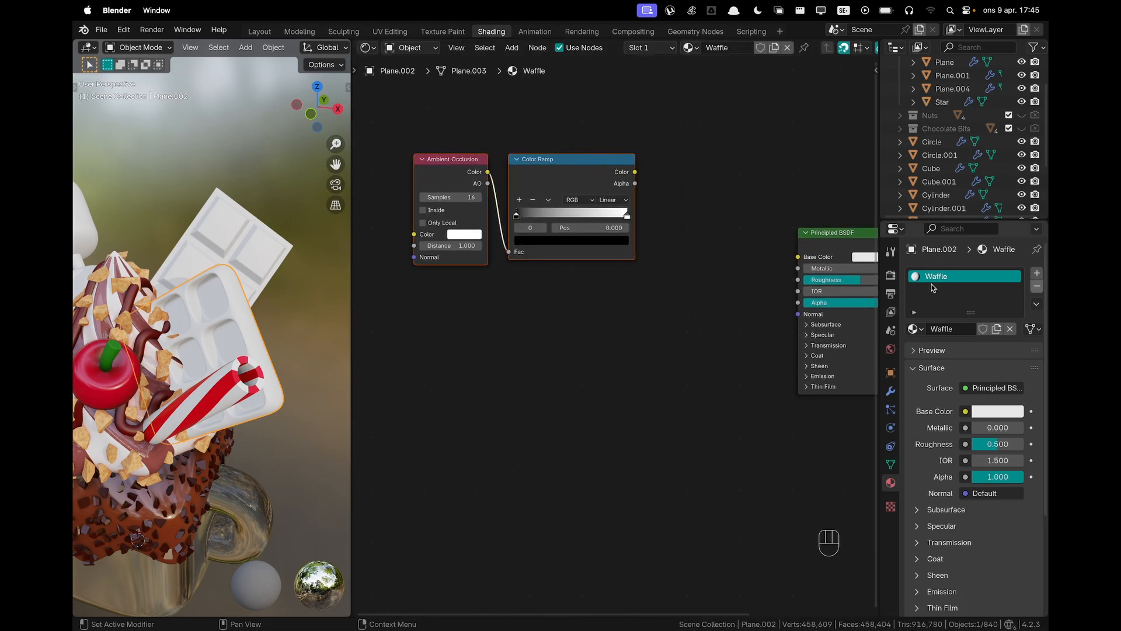
click(524, 305)
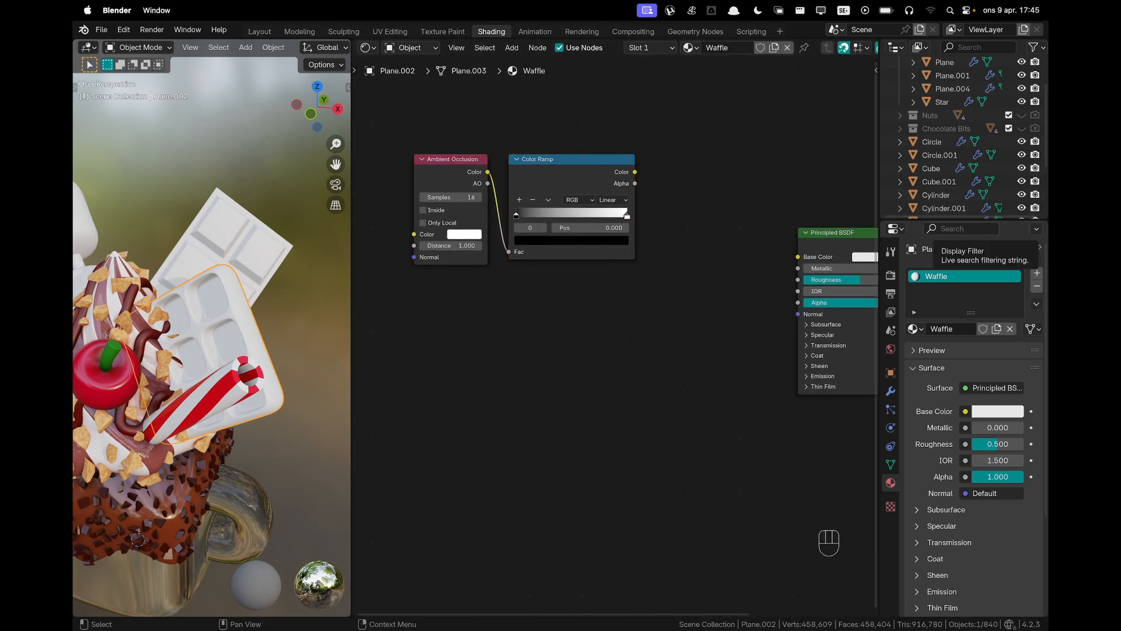
Set the black stop of Waffle's Color Ramp to dark reddish brown, hex 881E00
click(542, 240)
click(563, 194)
text(881E00)
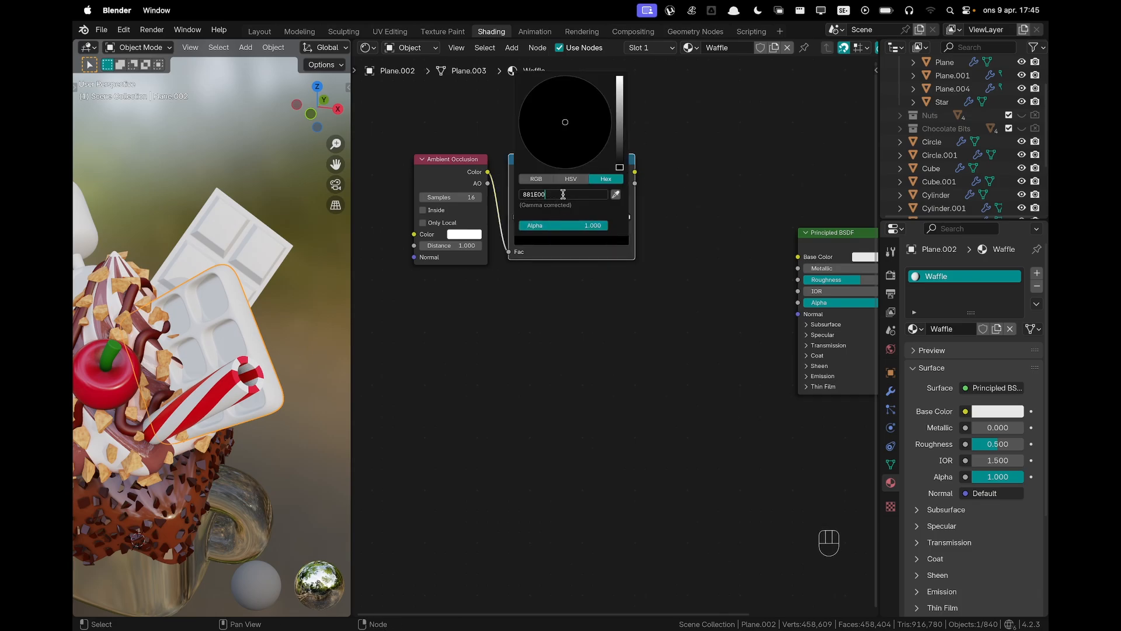
key(Return)
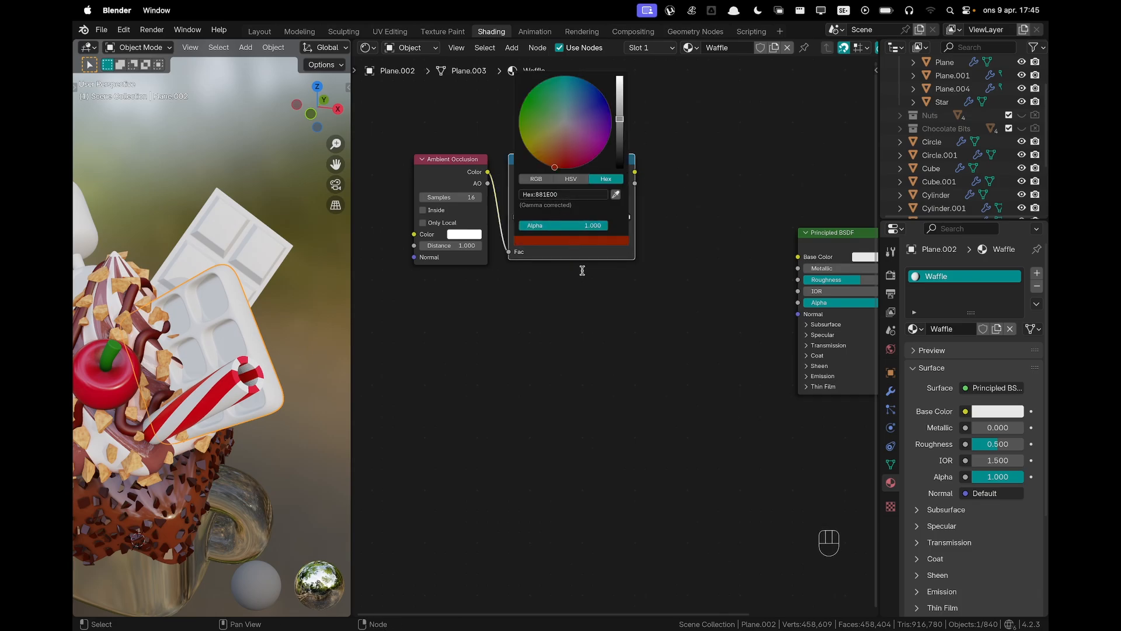
click(602, 282)
Set the white stop of Waffle's Color Ramp to bright orange, hex FF480A
scroll(600, 274, up, 8)
shift+middle_drag(607, 250, 650, 372)
click(626, 281)
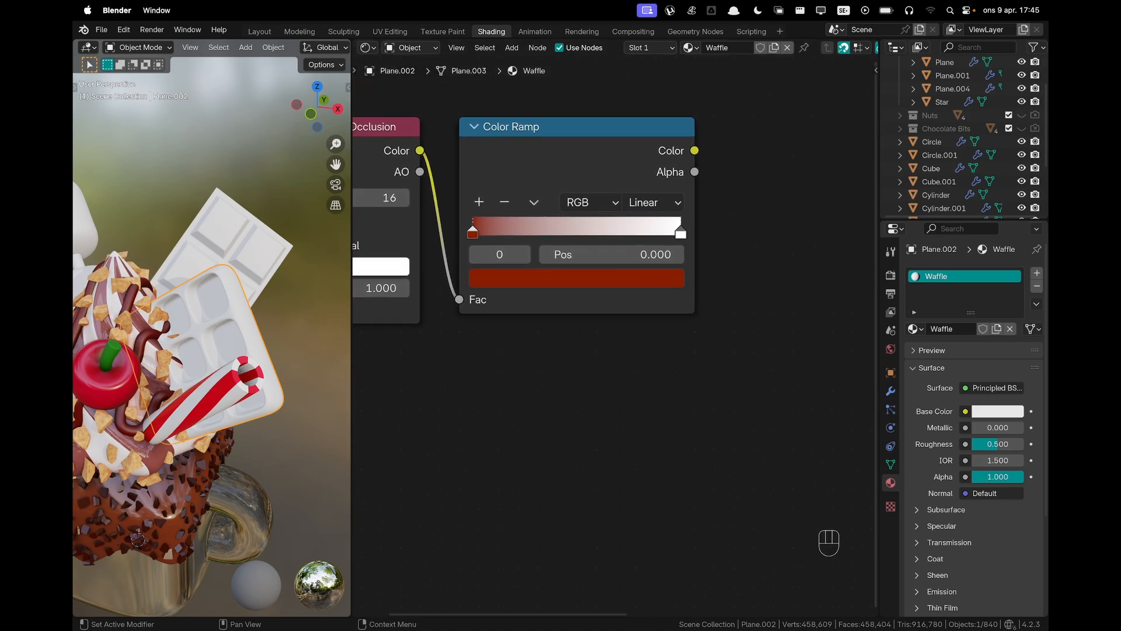
click(681, 233)
click(625, 278)
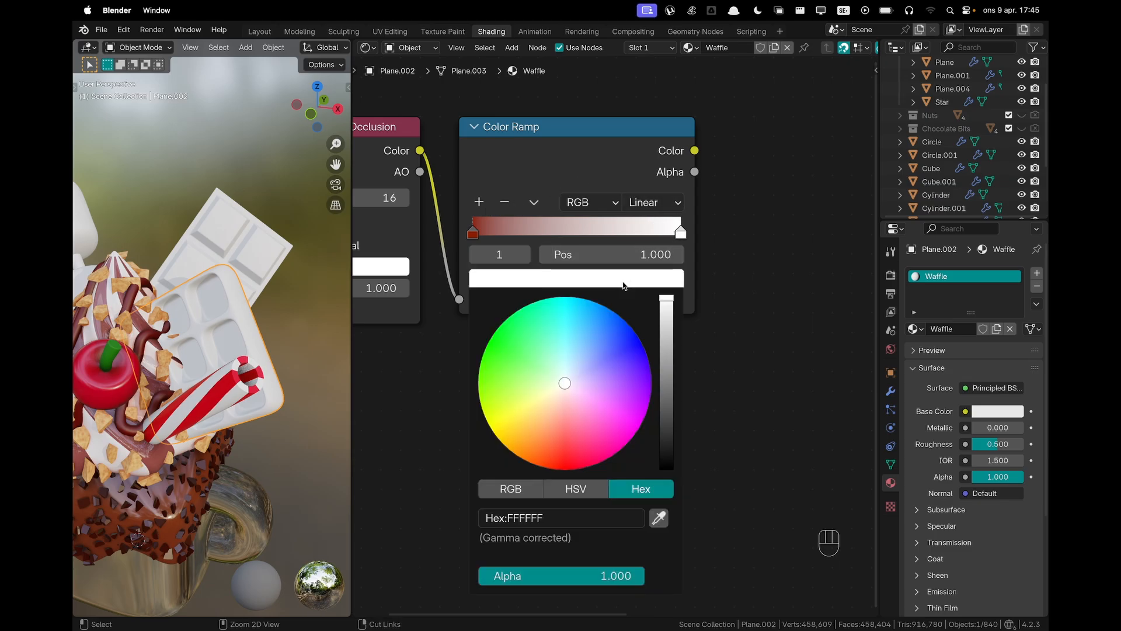
click(544, 520)
text(FF480A)
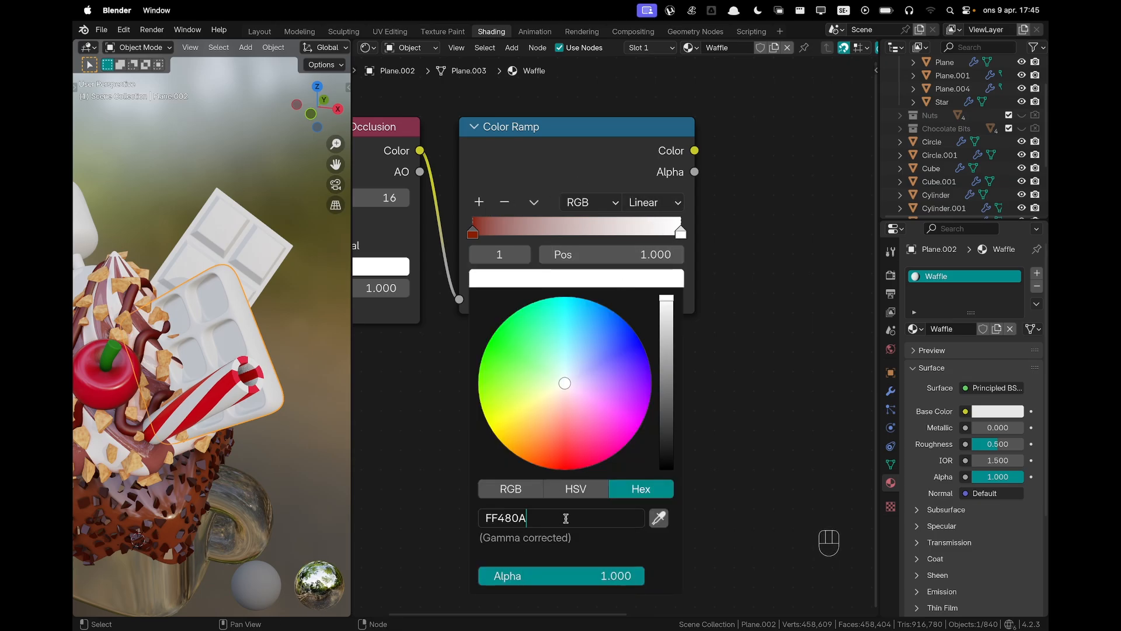
key(Return)
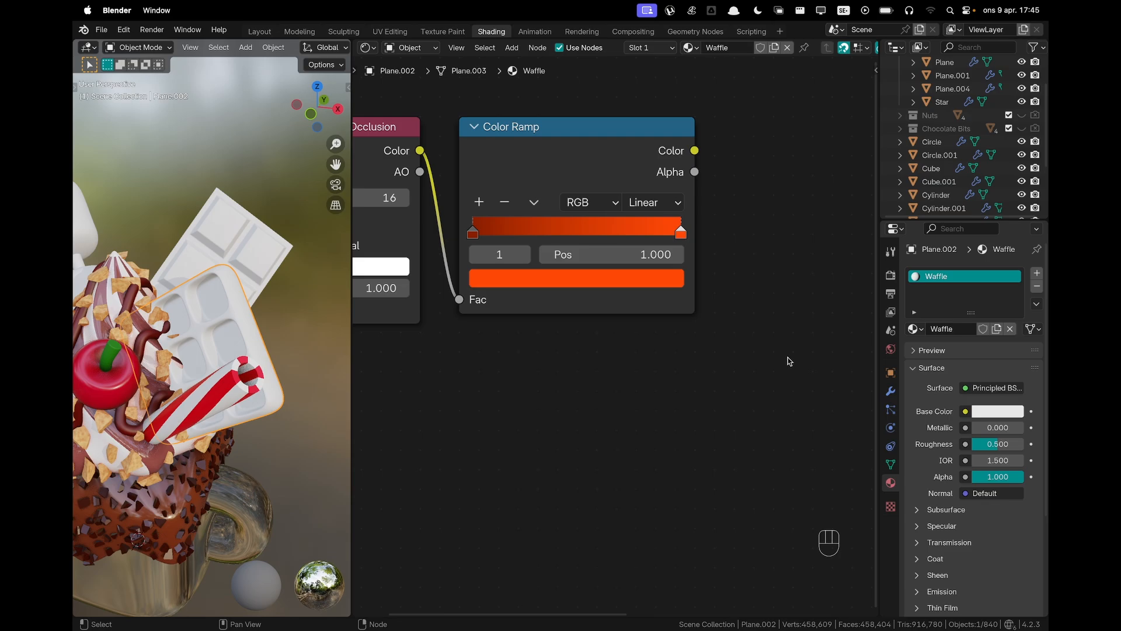
Add a Mix Color node between the Color Ramp and the Principled BSDF
scroll(766, 371, down, 2)
key(shift+a)
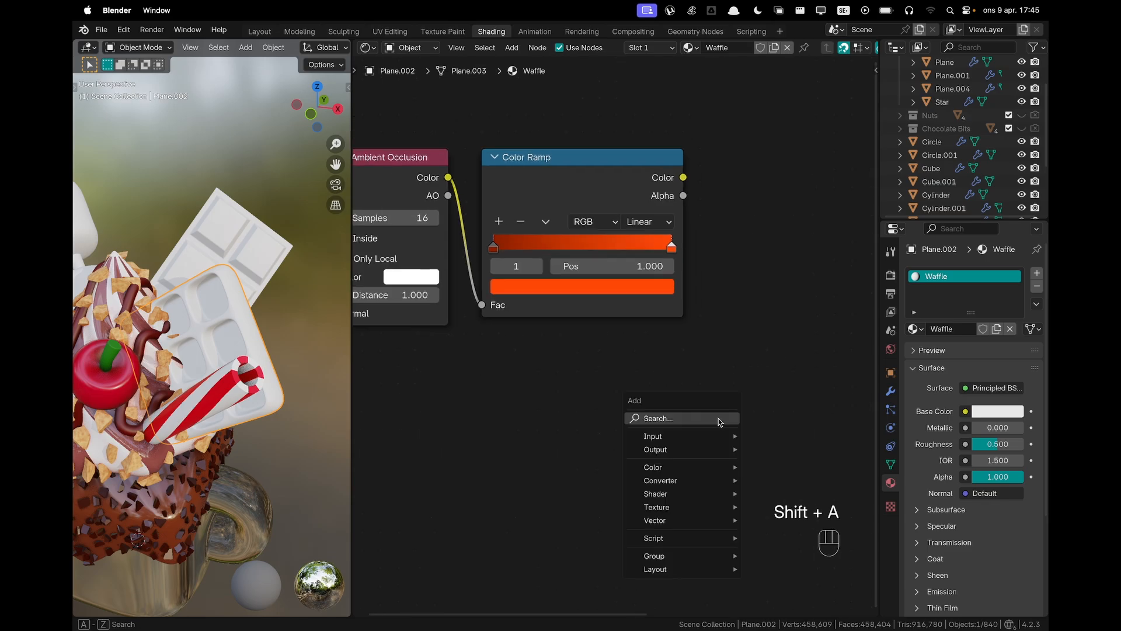
text(mix c)
key(Return)
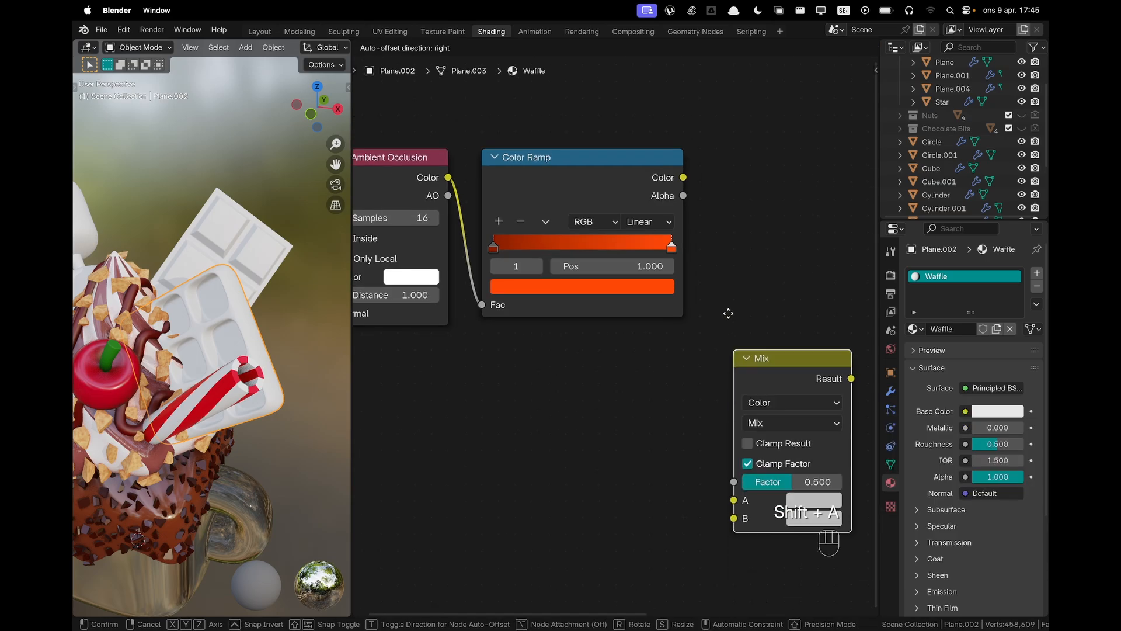
click(746, 226)
Connect the Color Ramp's Color to the Mix node's A input and the Mix Result to Base Color
shift+middle_drag(700, 212, 592, 189)
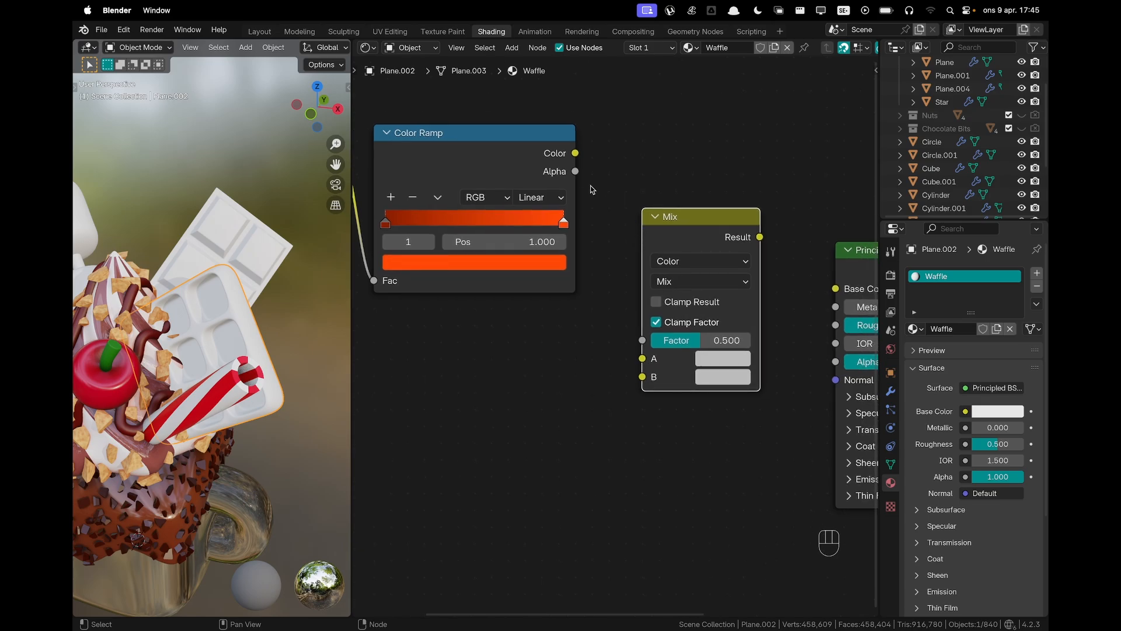
drag(576, 153, 643, 358)
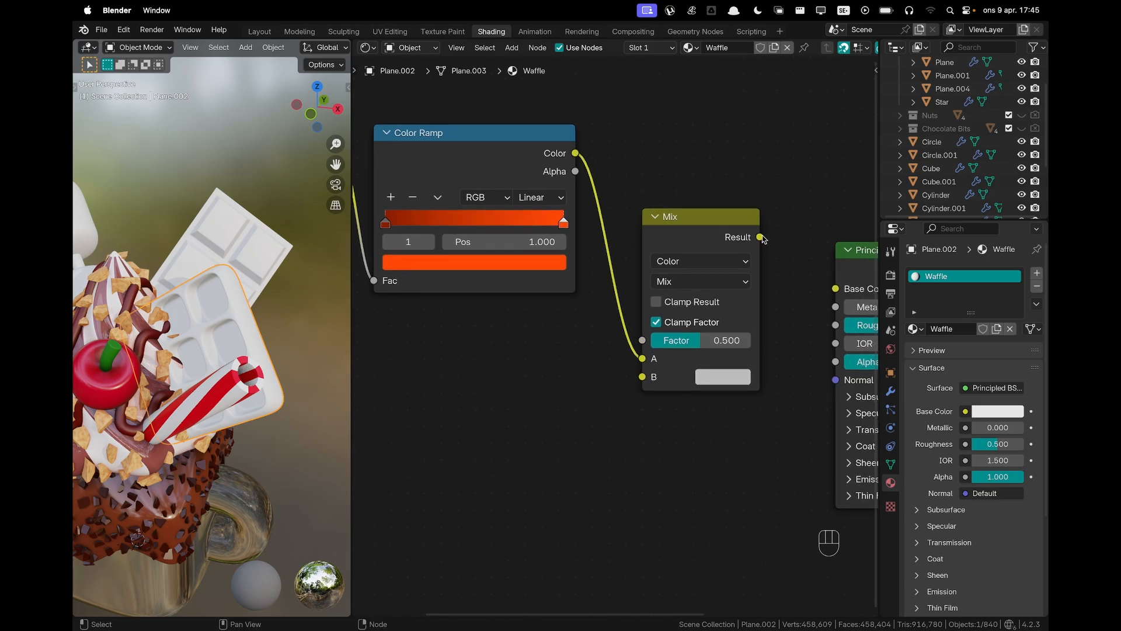
drag(759, 236, 836, 288)
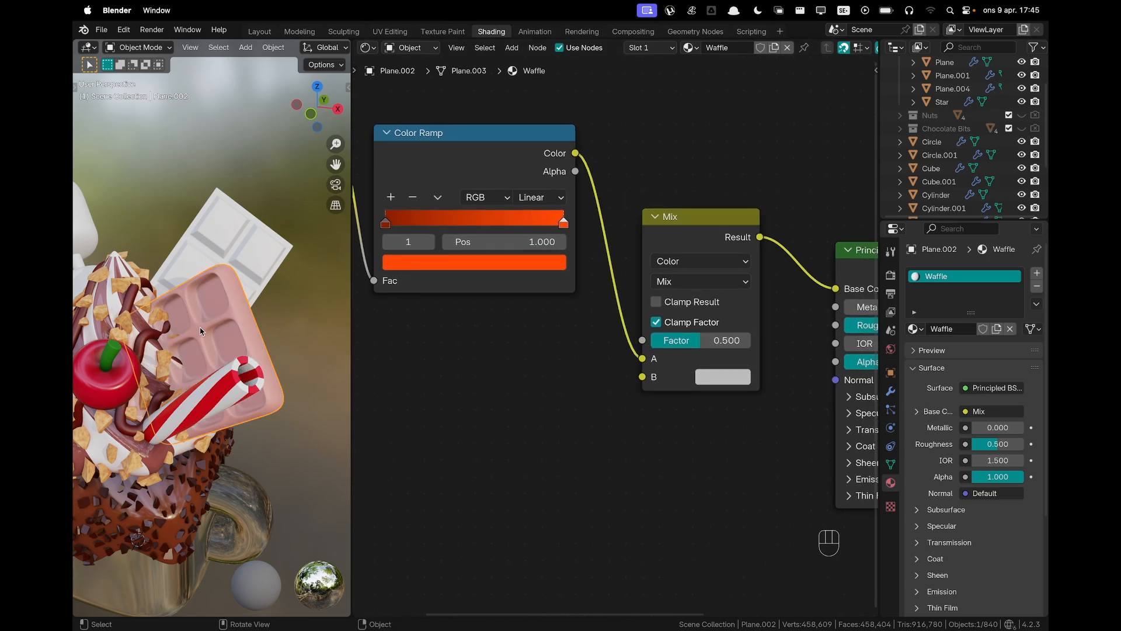
Add a Noise Texture node directly below the Ambient Occlusion node in the Waffle material
shift+middle_drag(200, 331, 212, 285)
shift+middle_drag(482, 274, 647, 277)
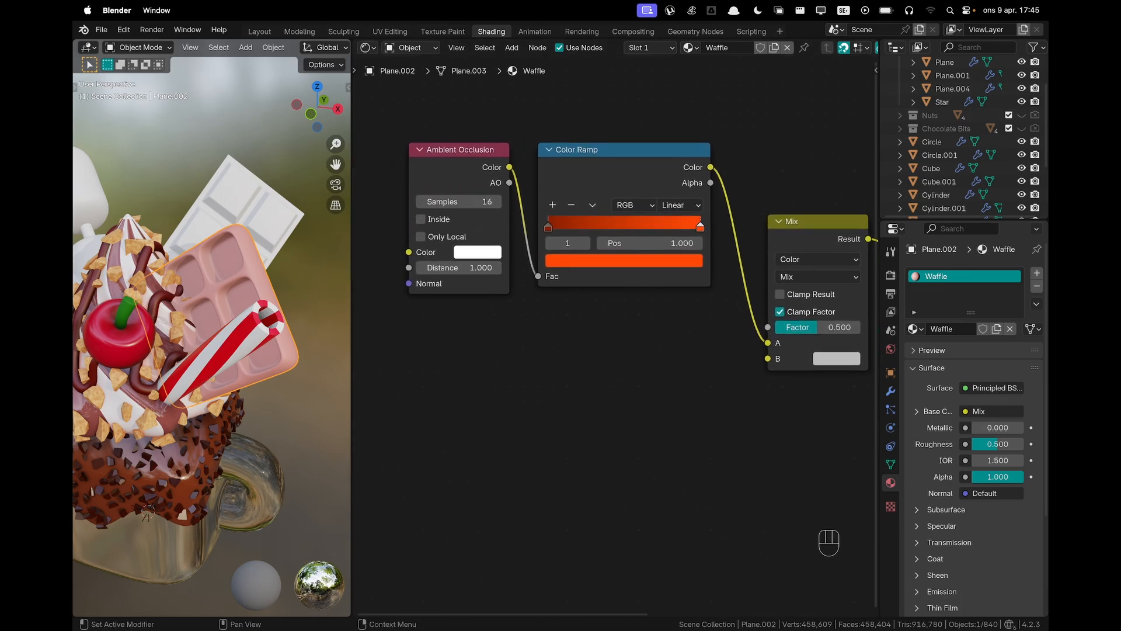
key(shift+a)
text(noise)
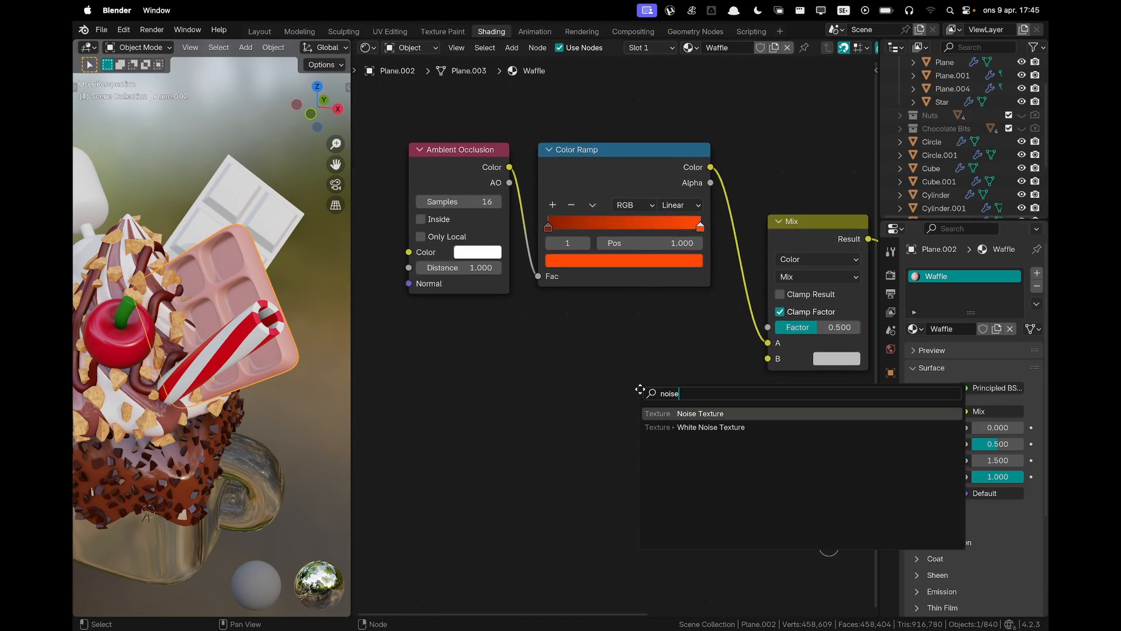
key(Return)
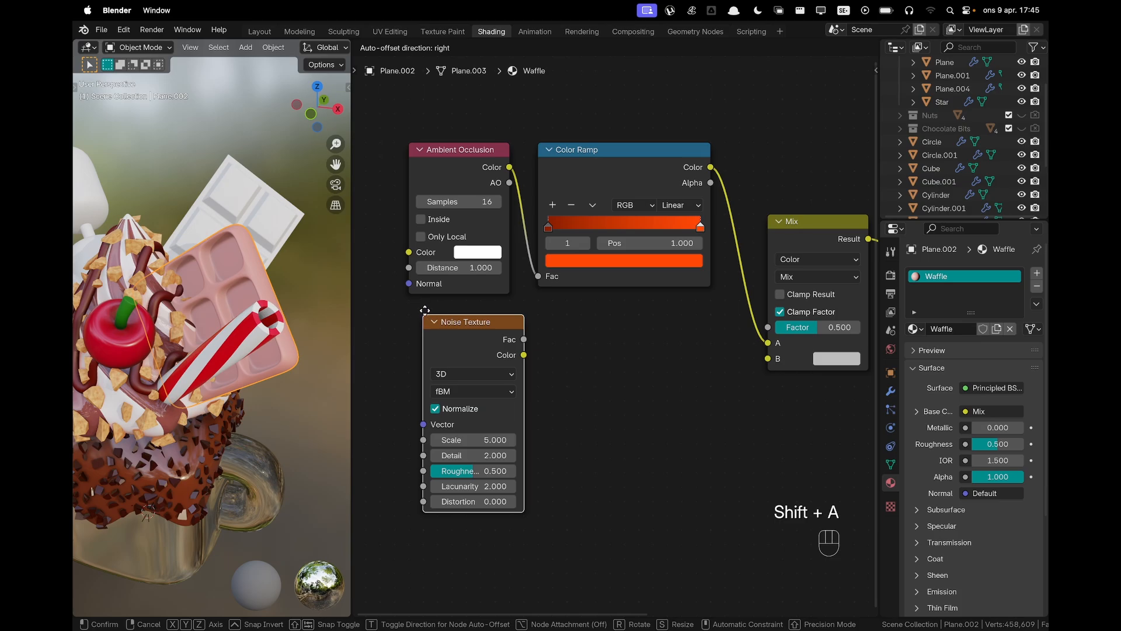
click(412, 298)
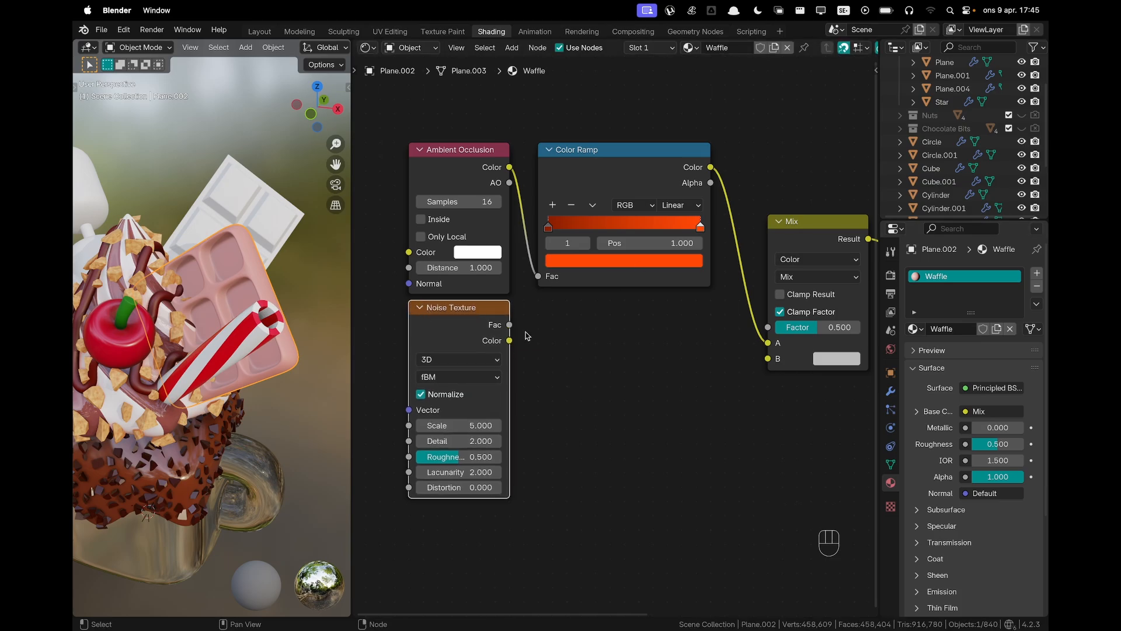
Add a second Color Ramp fed by the Noise Texture's Fac, and connect its Color to the Mix node's B input
drag(511, 325, 575, 366)
text(ramp)
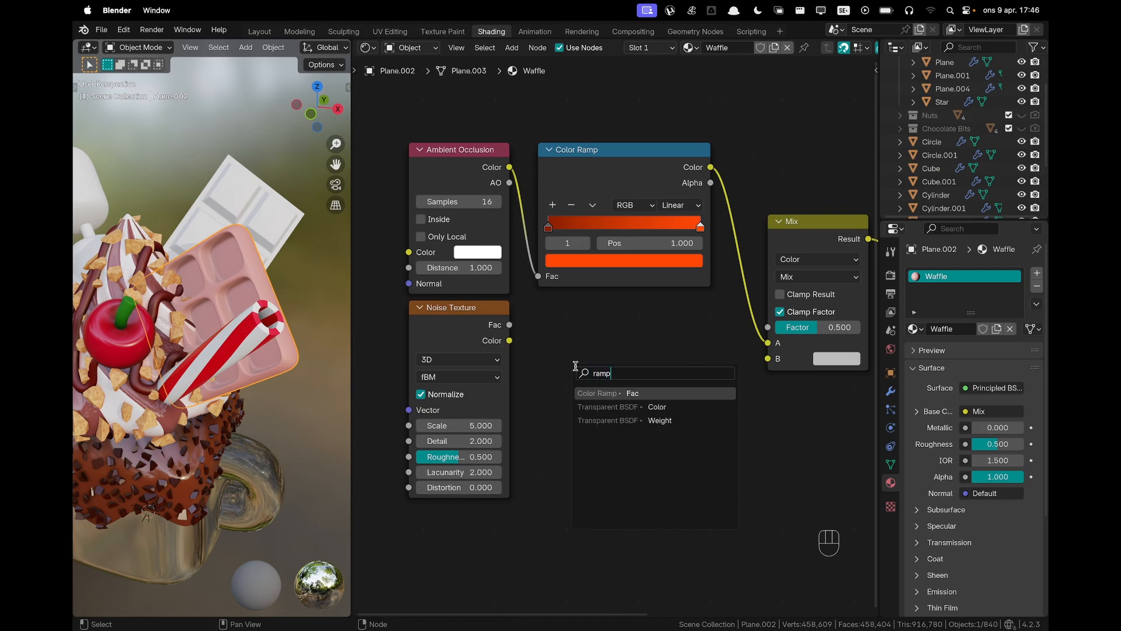
key(Return)
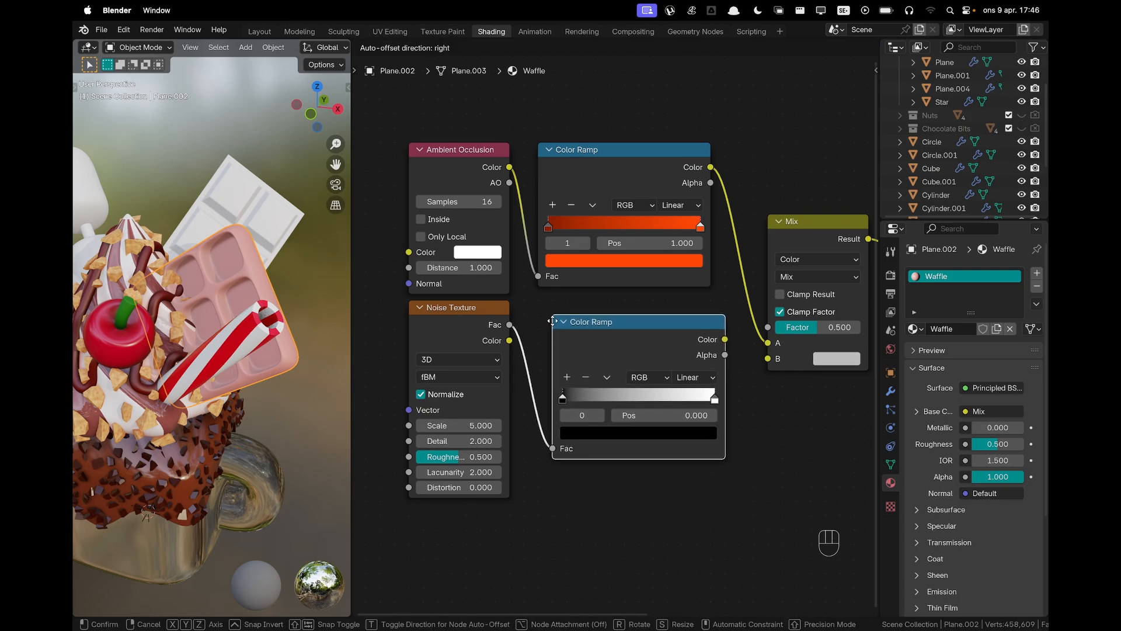
click(544, 316)
drag(712, 326, 768, 359)
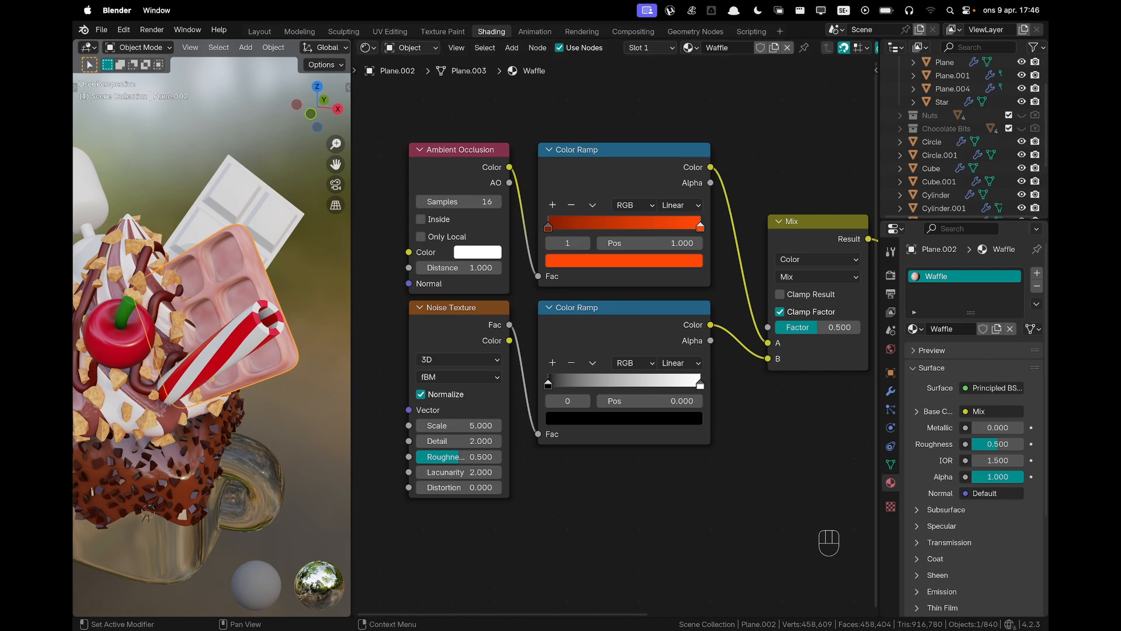
Set the black stop of the Noise Texture's Color Ramp to orange brown, hex BF5E00
click(607, 419)
click(611, 356)
text(BF5E00)
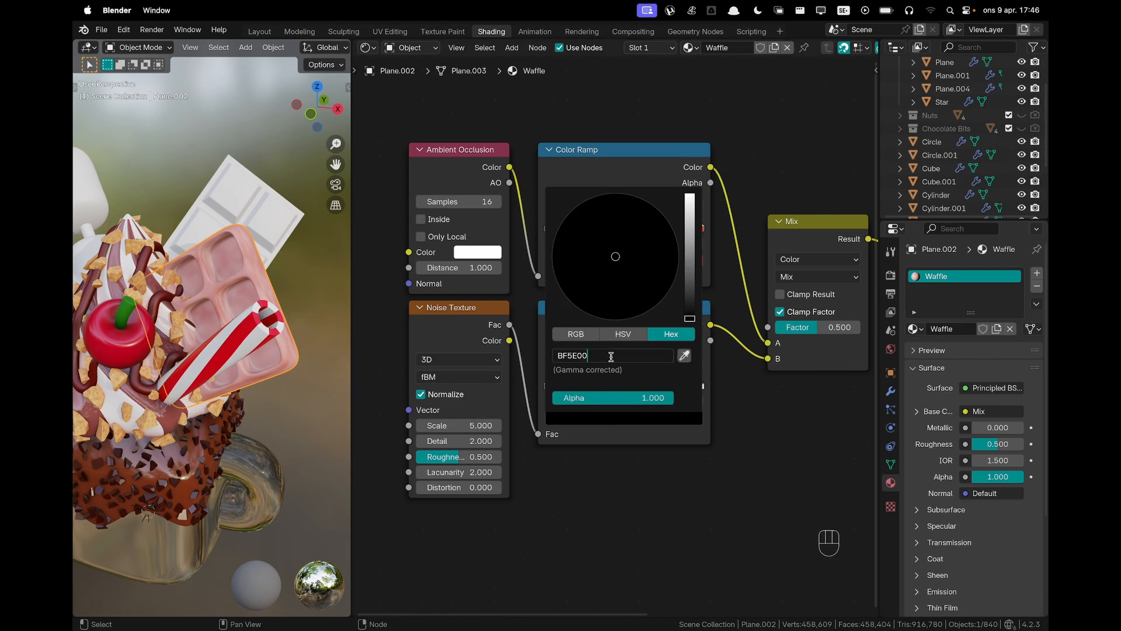
key(Return)
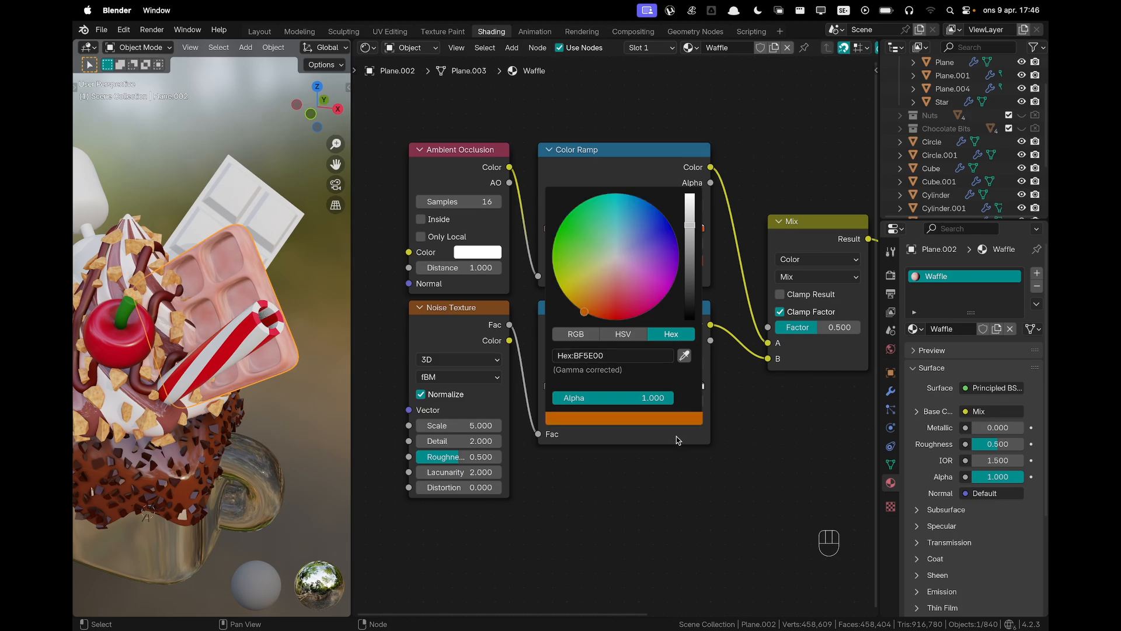
click(631, 356)
text(BF5E00)
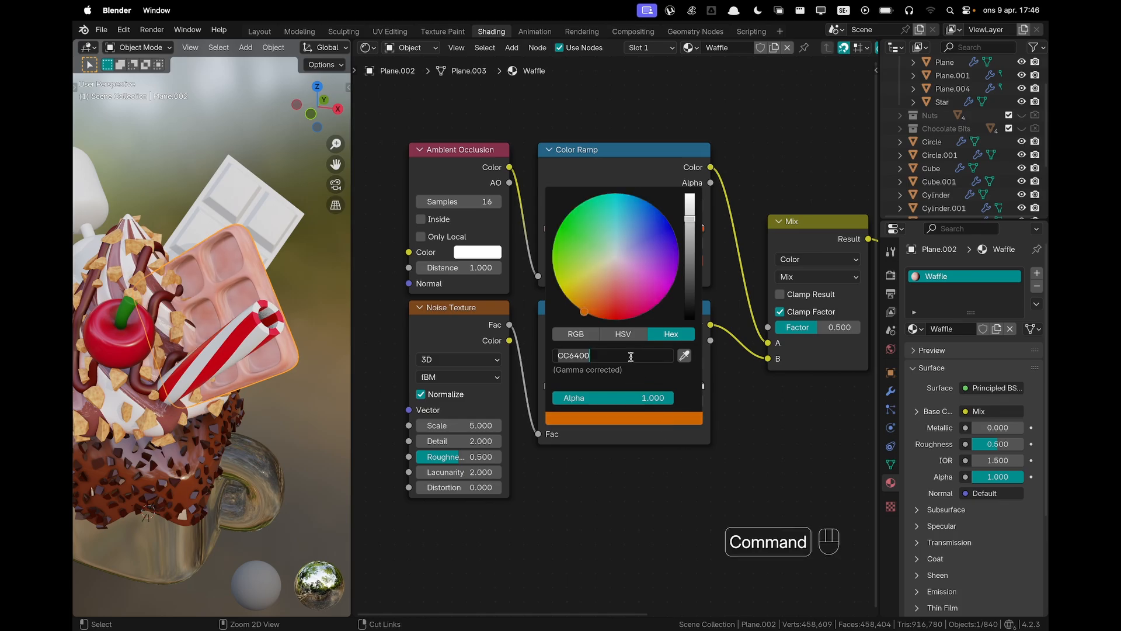
key(Return)
Set the white stop of the Noise Texture's Color Ramp to light orange, hex FF983E
scroll(660, 441, up, 1)
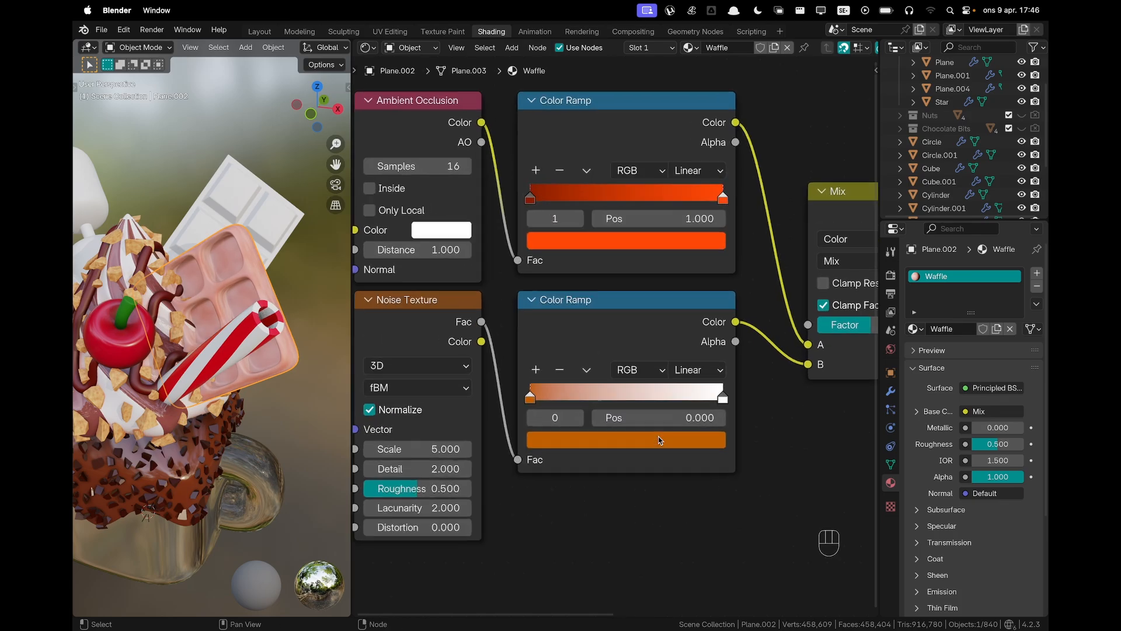
click(723, 398)
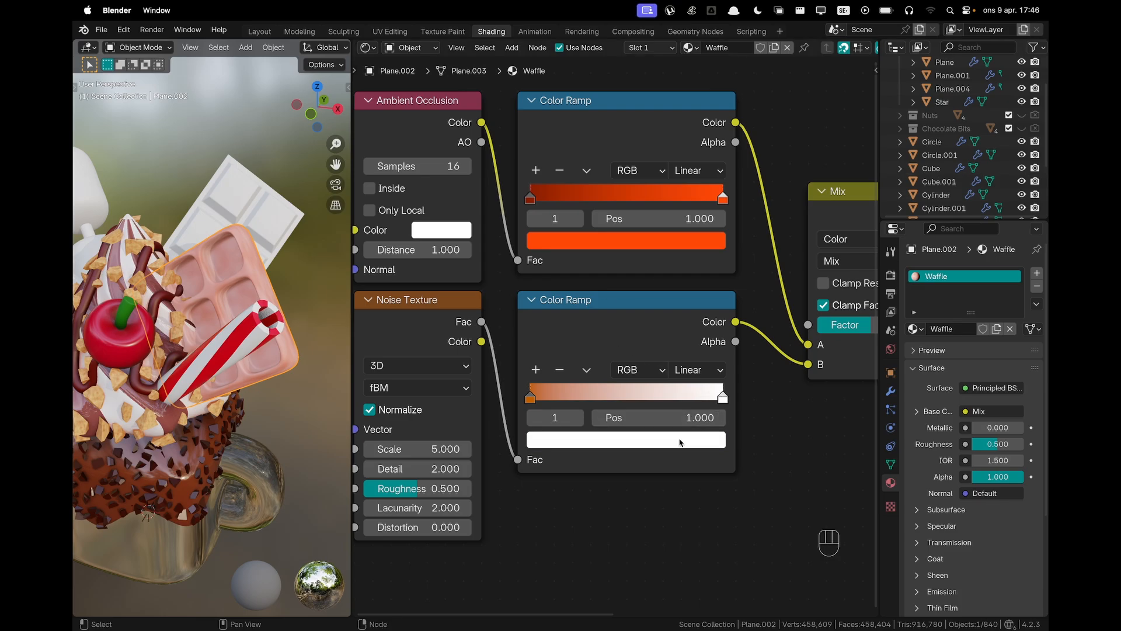
click(677, 440)
click(623, 360)
text(FF983E)
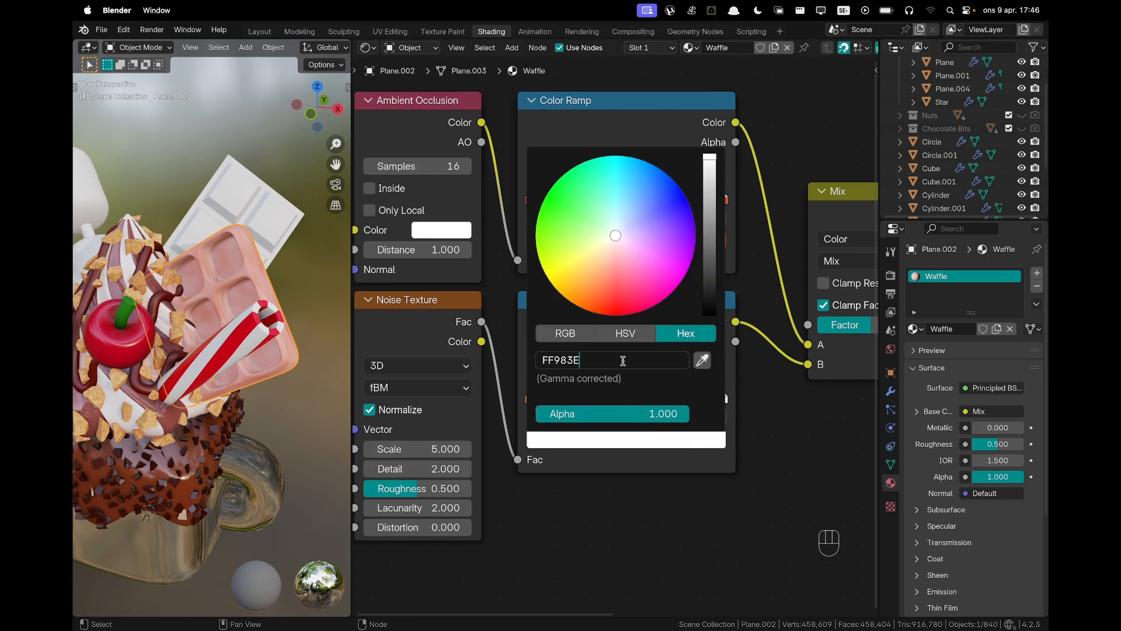
key(Return)
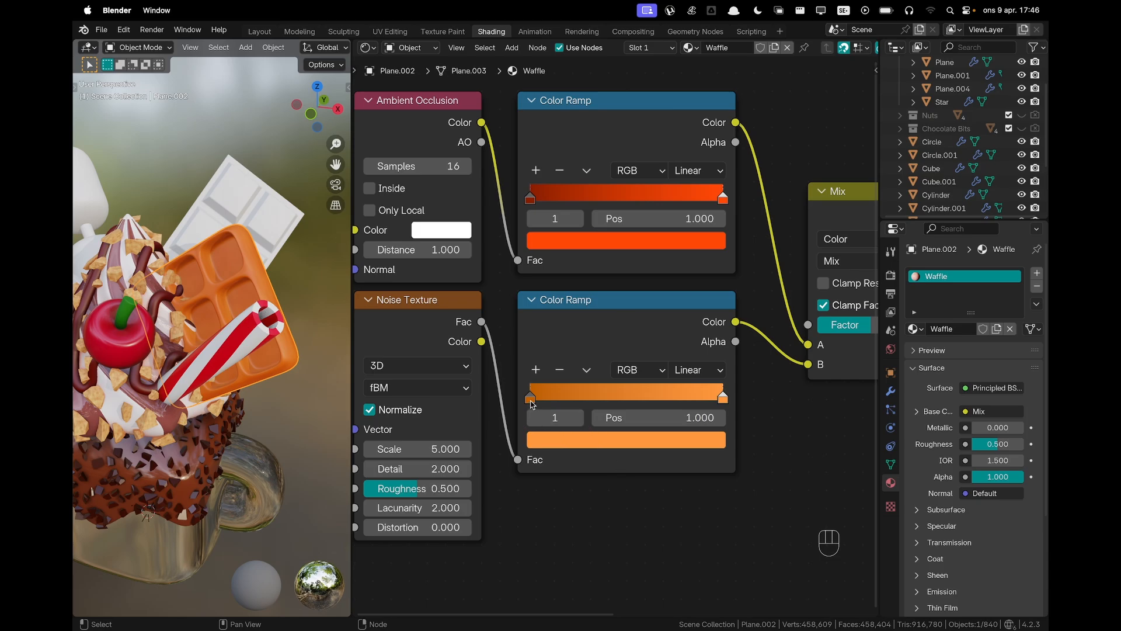
Position the Noise Texture's Color Ramp stops at 0.35 for the dark orange and 0.65 for the light orange
click(532, 398)
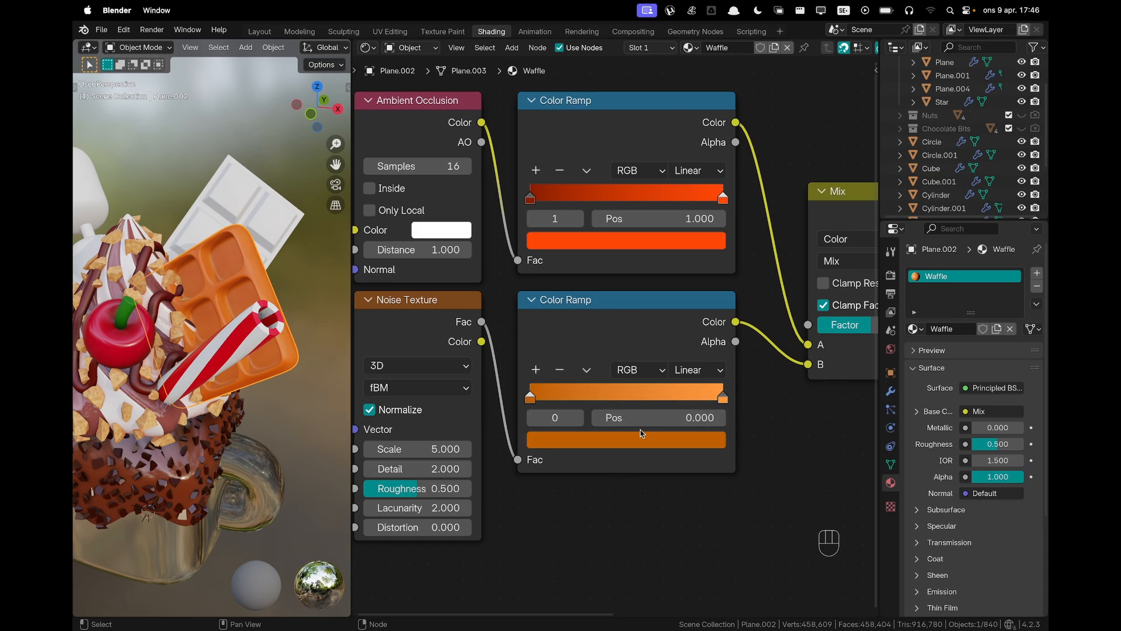
click(650, 420)
text(0.35)
key(Return)
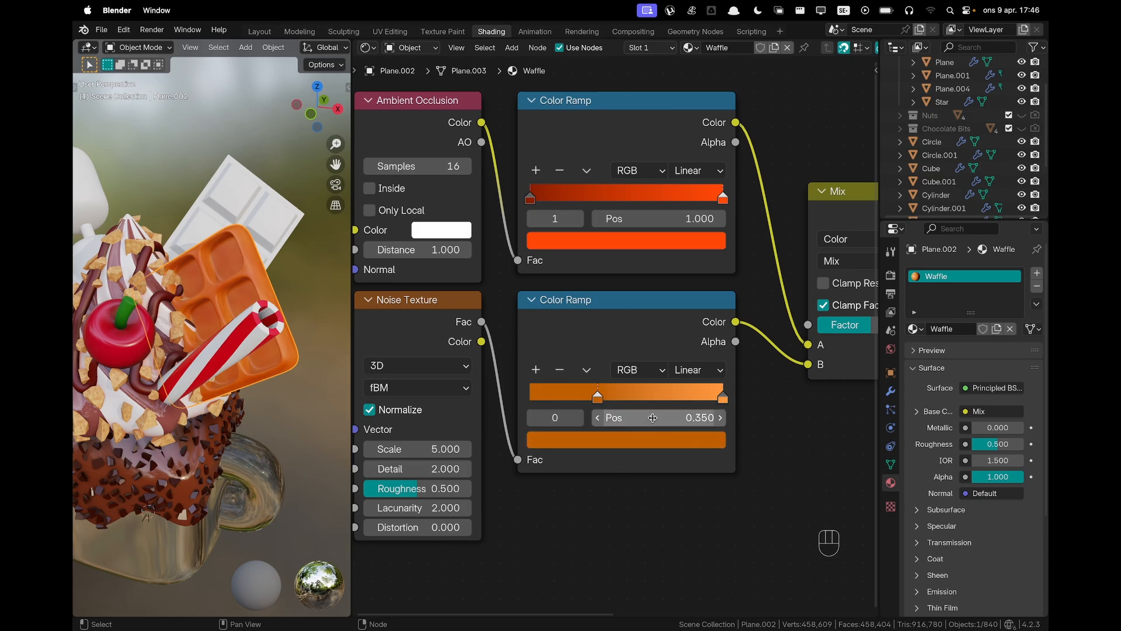
click(723, 398)
click(707, 418)
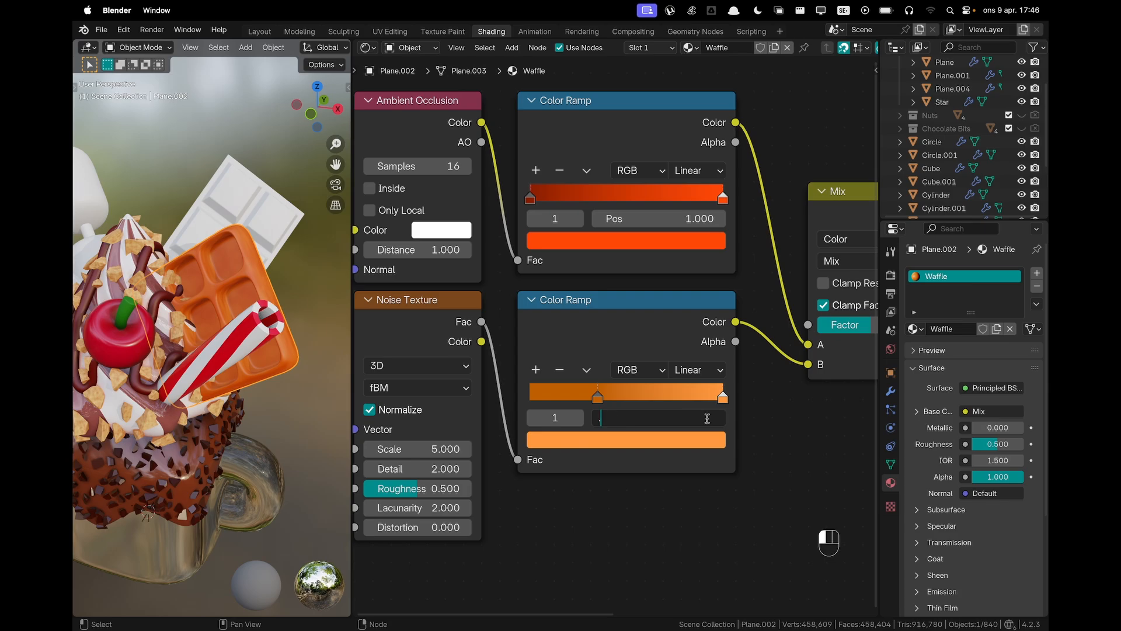
text(.65)
key(Return)
Examine how the noise colors spread across the waffle's grid and side edge
middle_drag(278, 298, 261, 310)
scroll(262, 311, up, 5)
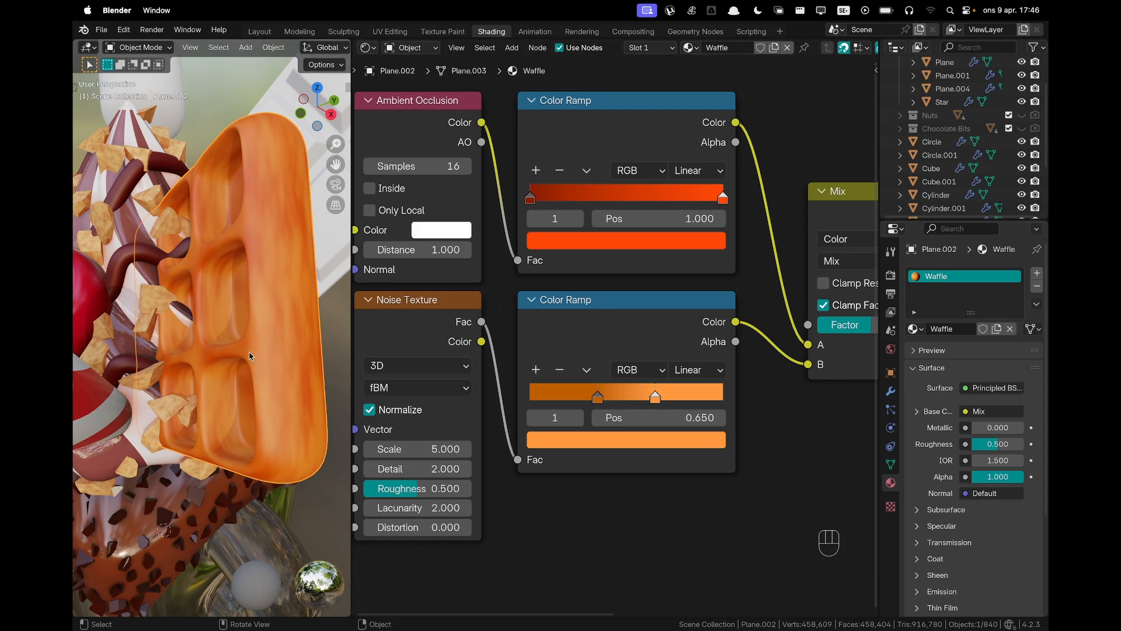
shift+middle_drag(499, 409, 712, 387)
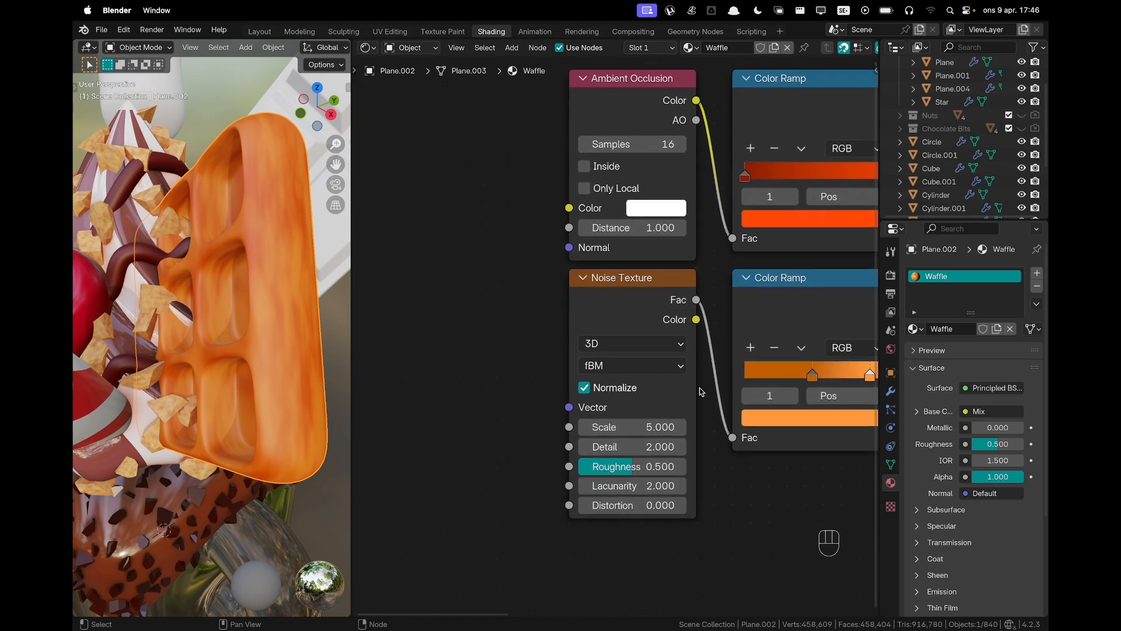
scroll(701, 389, down, 1)
middle_drag(289, 342, 73, 280)
middle_drag(232, 210, 110, 284)
scroll(110, 285, down, 3)
scroll(682, 307, up, 1)
Add Texture Coordinate and Mapping nodes to the Noise Texture's Vector and align them with its top edge
click(635, 295)
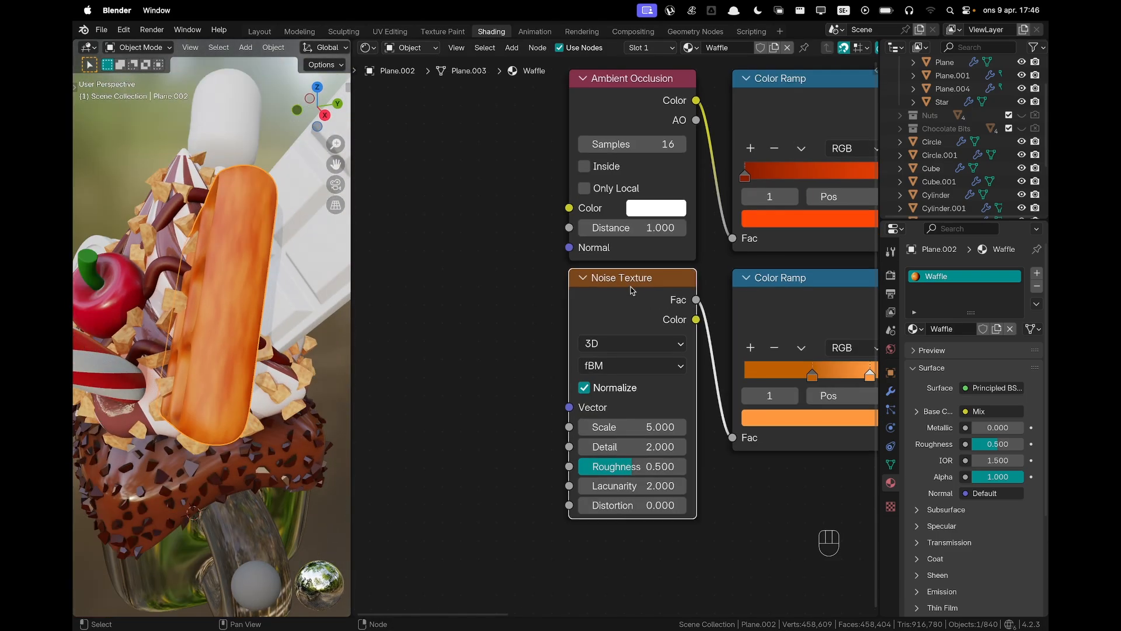
scroll(635, 297, down, 2)
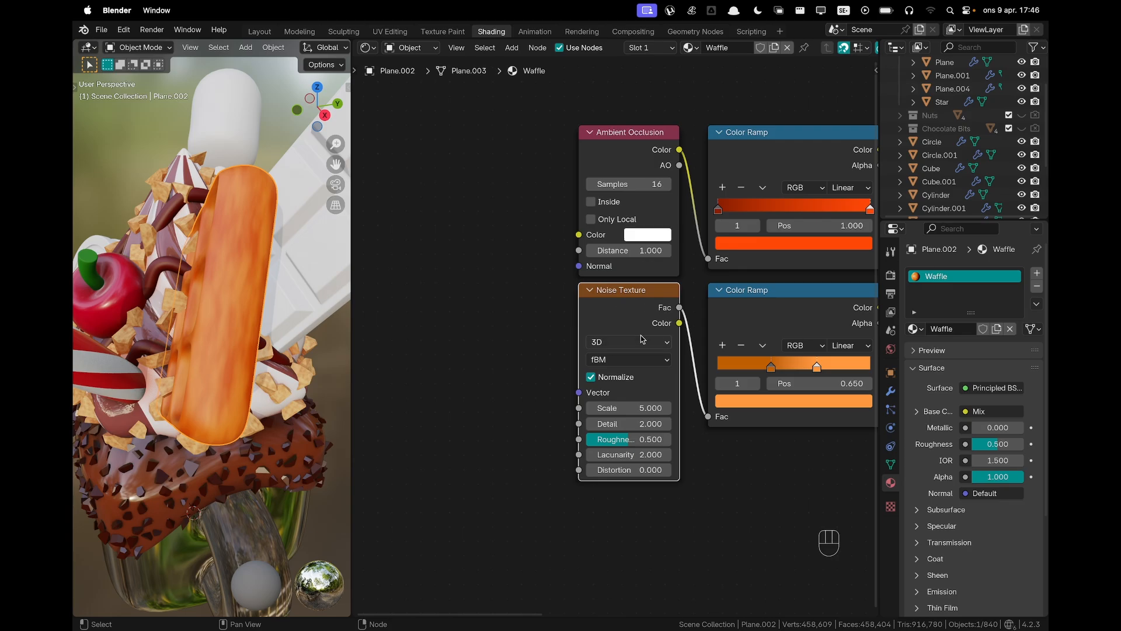
key(ctrl+t)
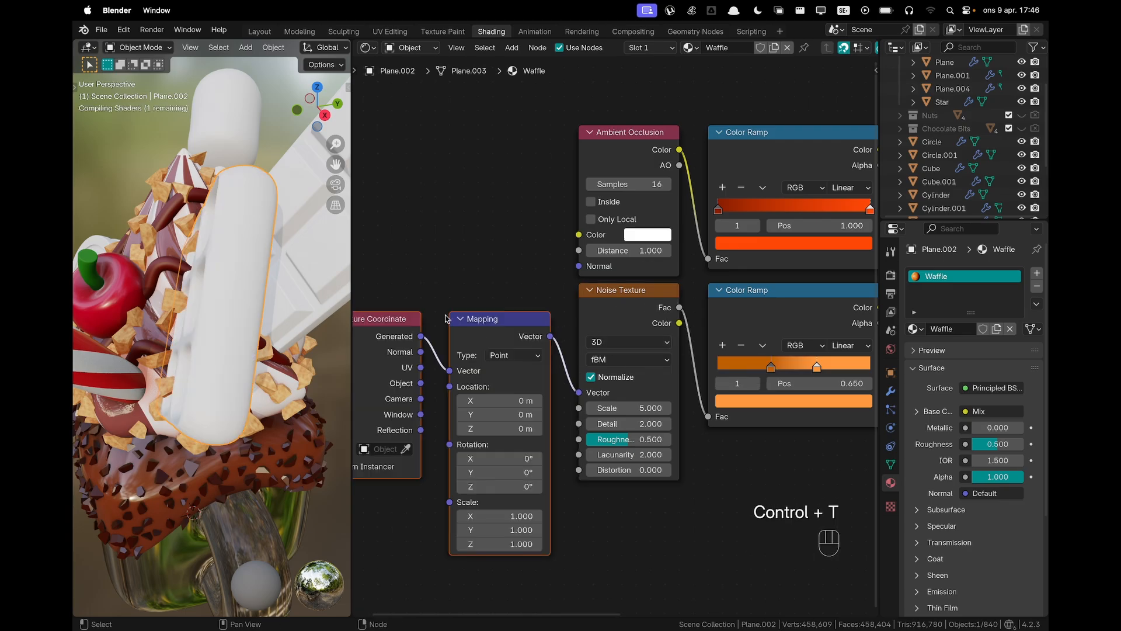
drag(497, 320, 497, 291)
click(483, 253)
Set the Mapping node's Z scale to 0.5
shift+middle_drag(470, 366, 532, 362)
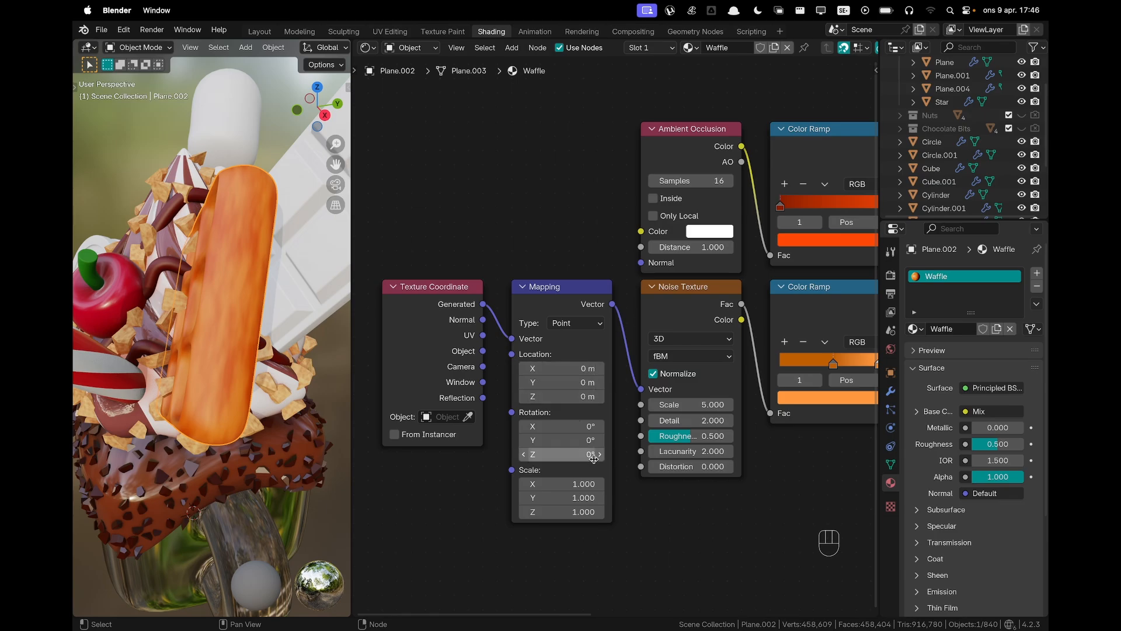
scroll(594, 459, up, 1)
shift+middle_drag(685, 496, 680, 461)
scroll(649, 441, up, 3)
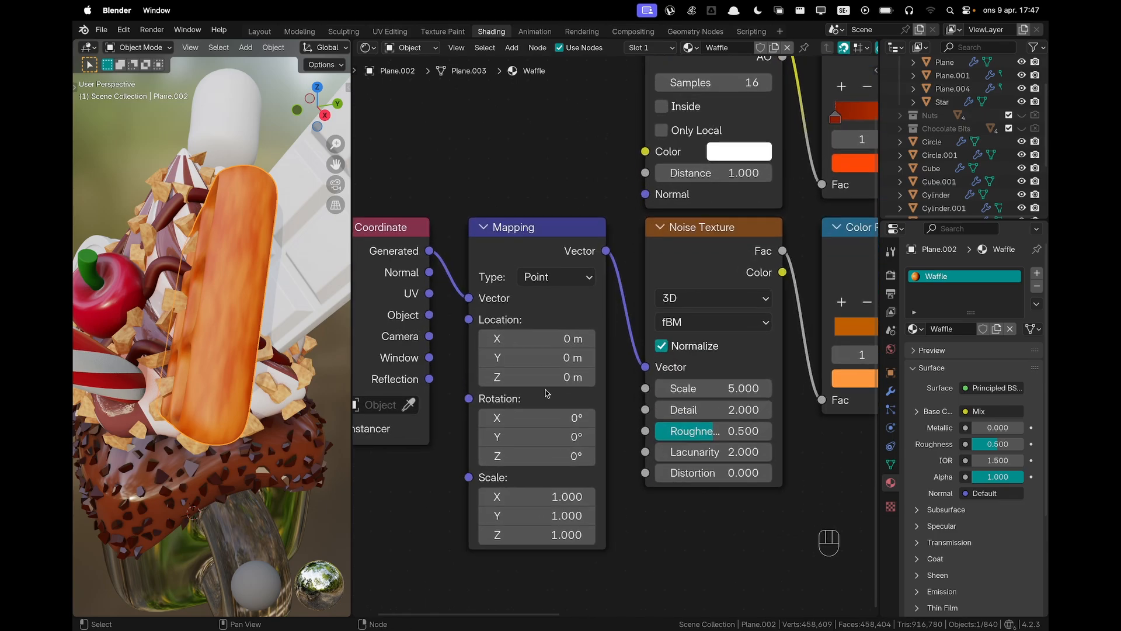
middle_drag(219, 324, 231, 327)
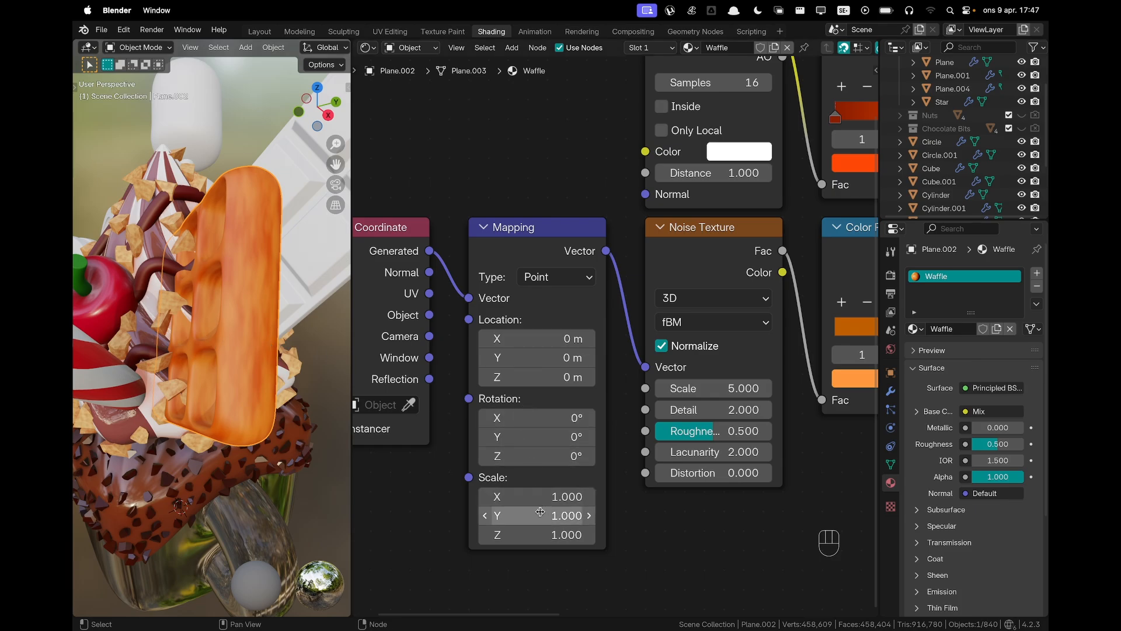
mouse_move(540, 534)
shift+mouse_down()
mouse_move(810, 535)
mouse_move(519, 534)
shift+mouse_up()
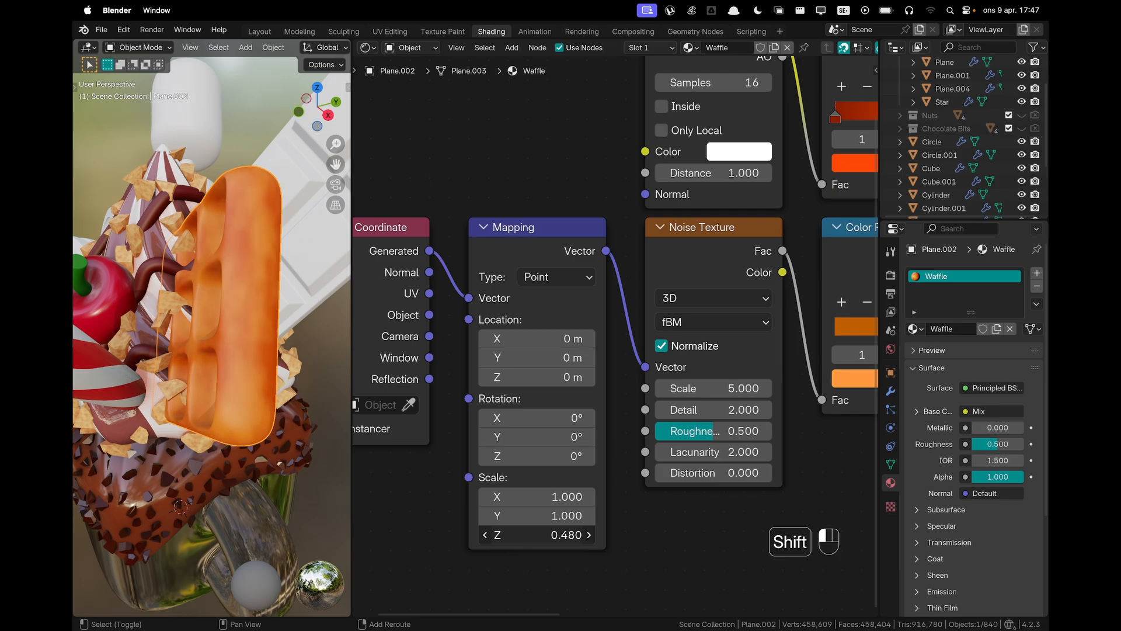
Examine the waffle's coloring from several angles and the node chain leading to the Principled BSDF
middle_drag(202, 321, 304, 298)
scroll(304, 295, down, 7)
middle_drag(305, 369, 242, 383)
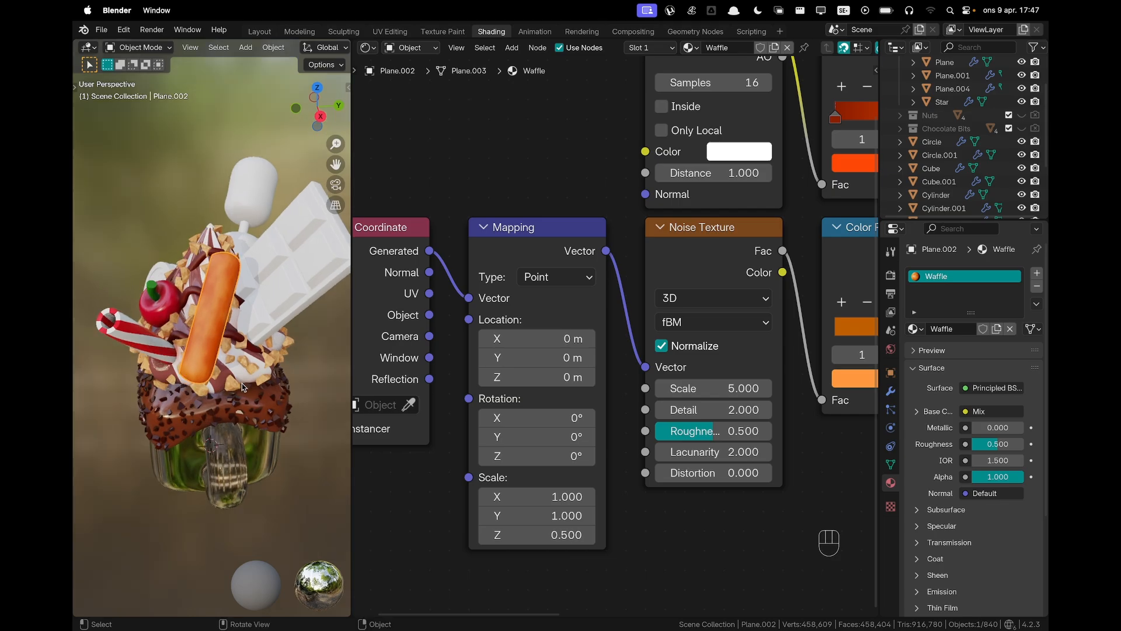
scroll(631, 372, down, 3)
shift+scroll(625, 365, down, 4)
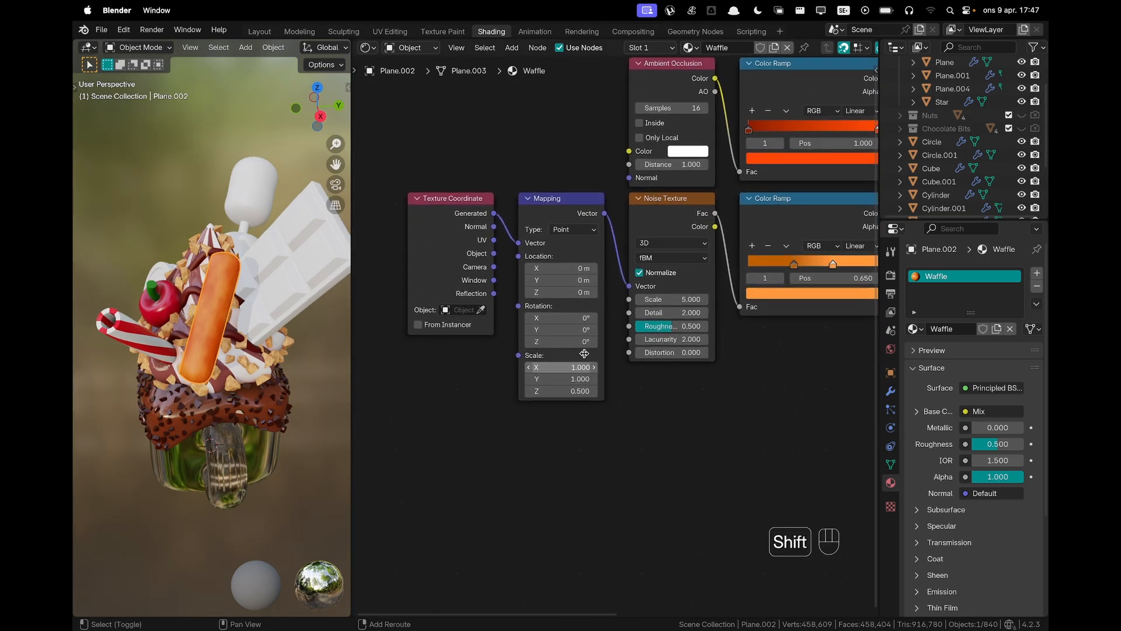
shift+middle_drag(672, 366, 638, 379)
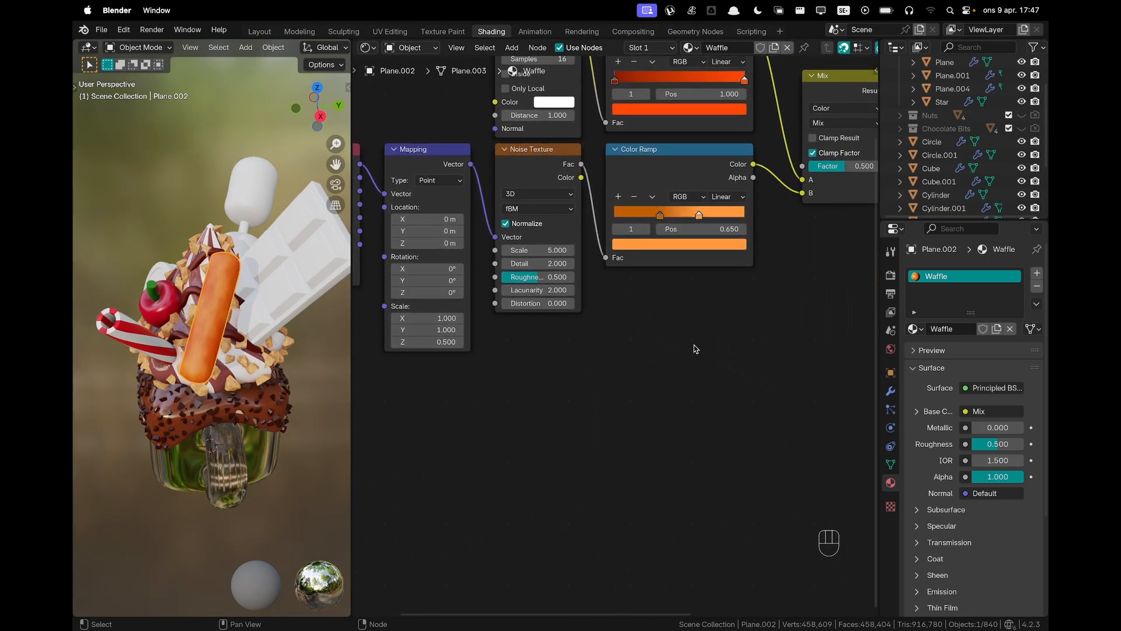
shift+middle_drag(720, 339, 569, 353)
scroll(679, 383, down, 2)
shift+middle_drag(712, 389, 648, 361)
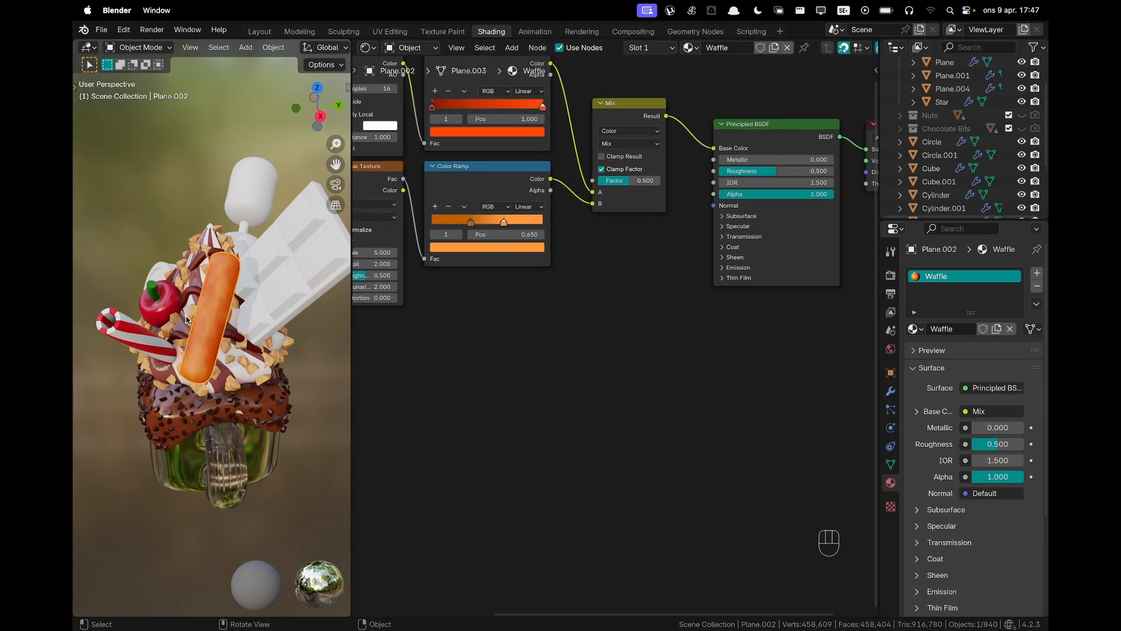
middle_drag(185, 316, 232, 331)
scroll(270, 320, up, 4)
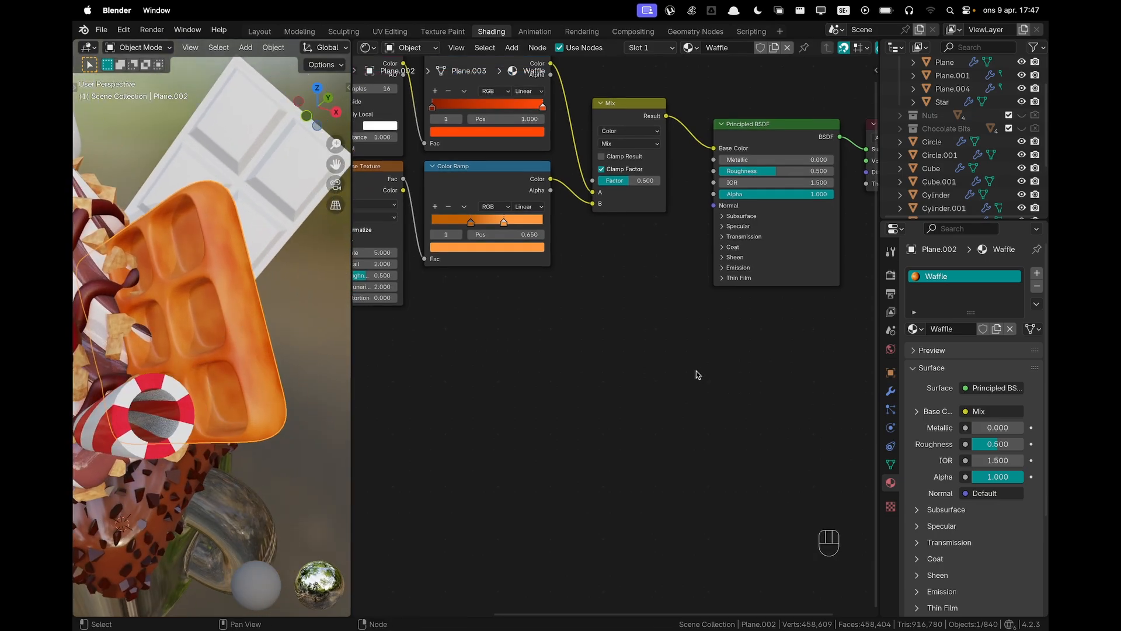
Add another Noise Texture below the existing nodes and feed its Color into a new Color Ramp
key(shift+a)
text(noise)
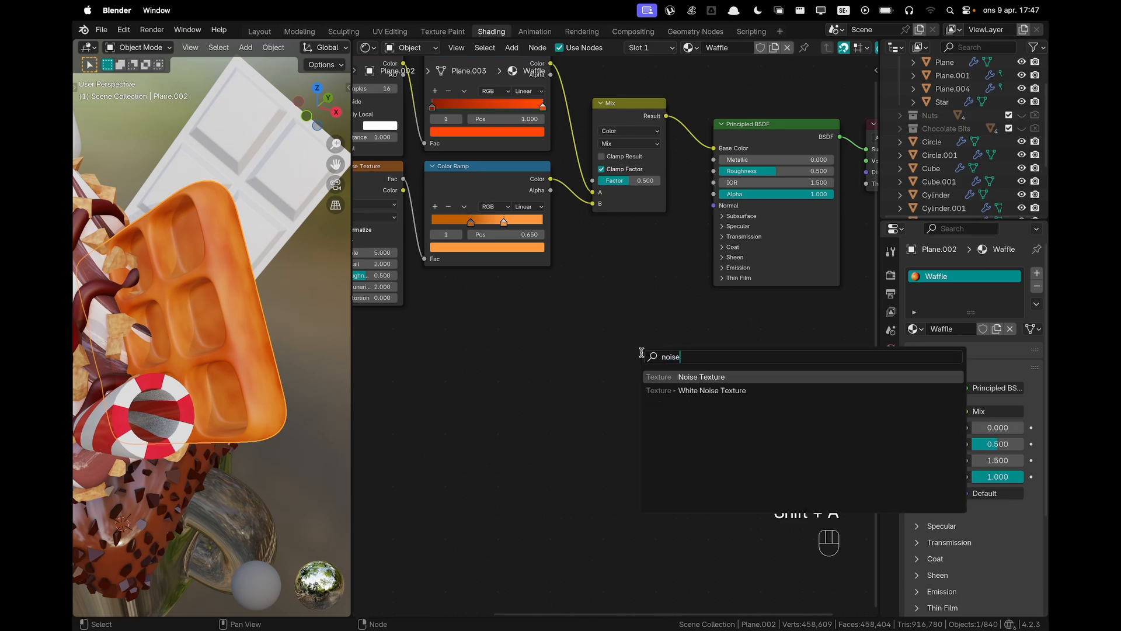
key(Return)
click(392, 352)
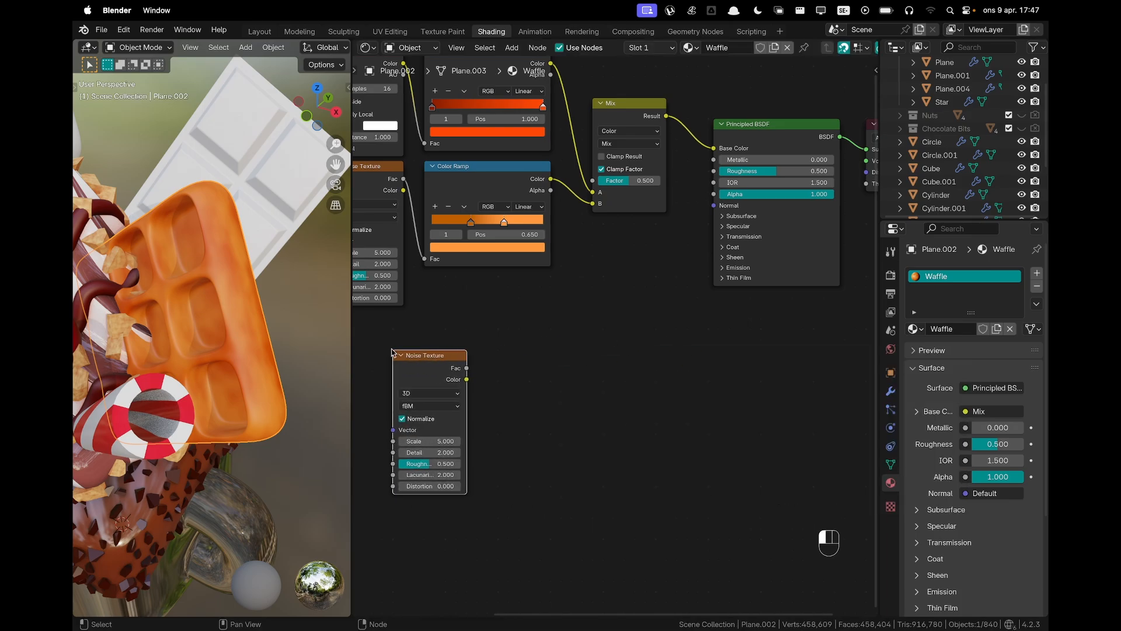
drag(460, 381, 701, 449)
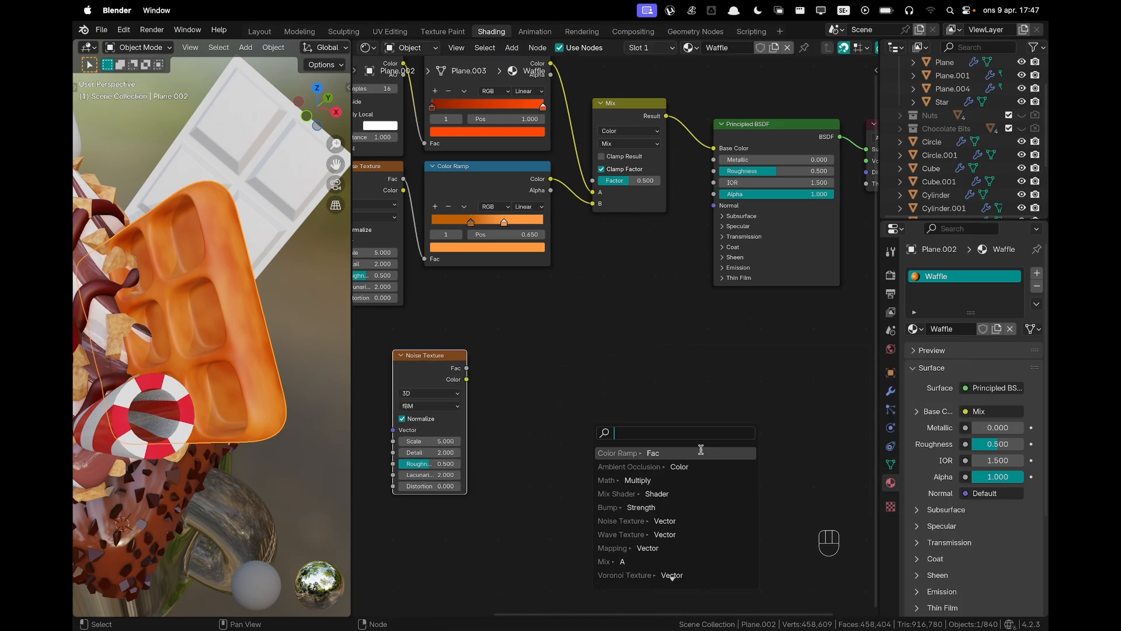
text(ramp)
key(Return)
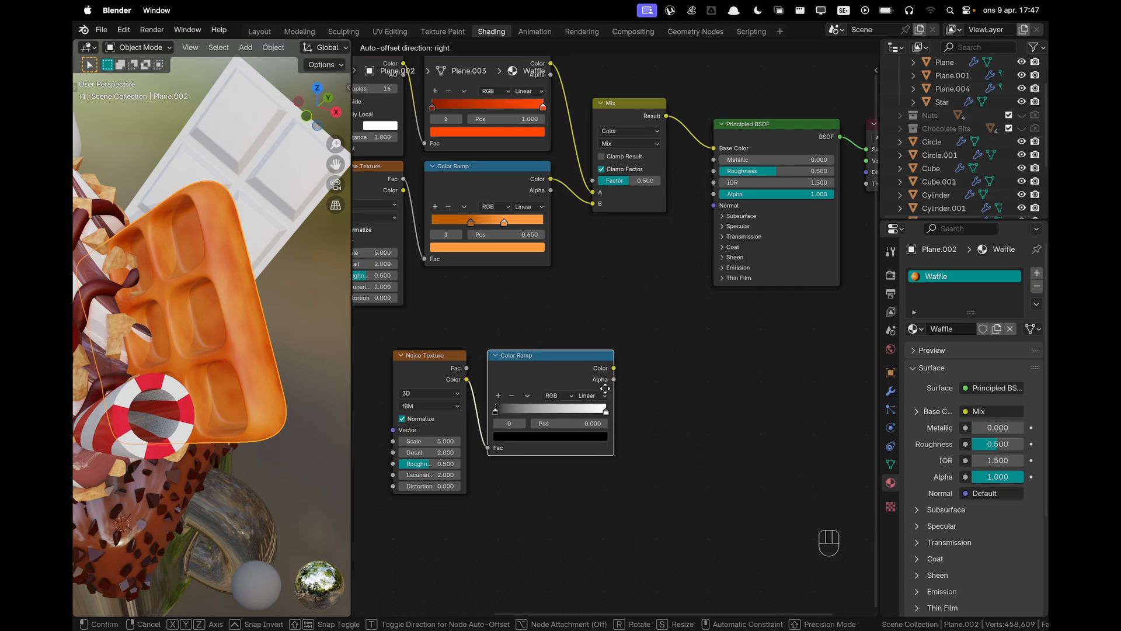
click(608, 393)
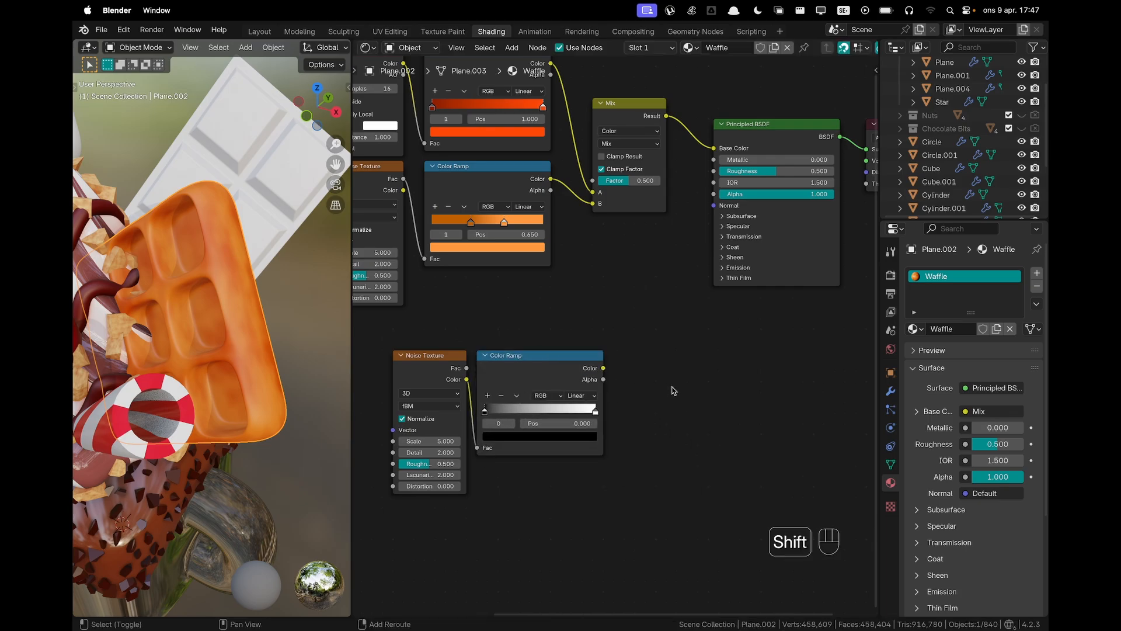
Add a Bump node, connecting the new Color Ramp's Color to its Height and its Normal to the Principled BSDF's Normal
key(shift+a)
text(bump)
key(Return)
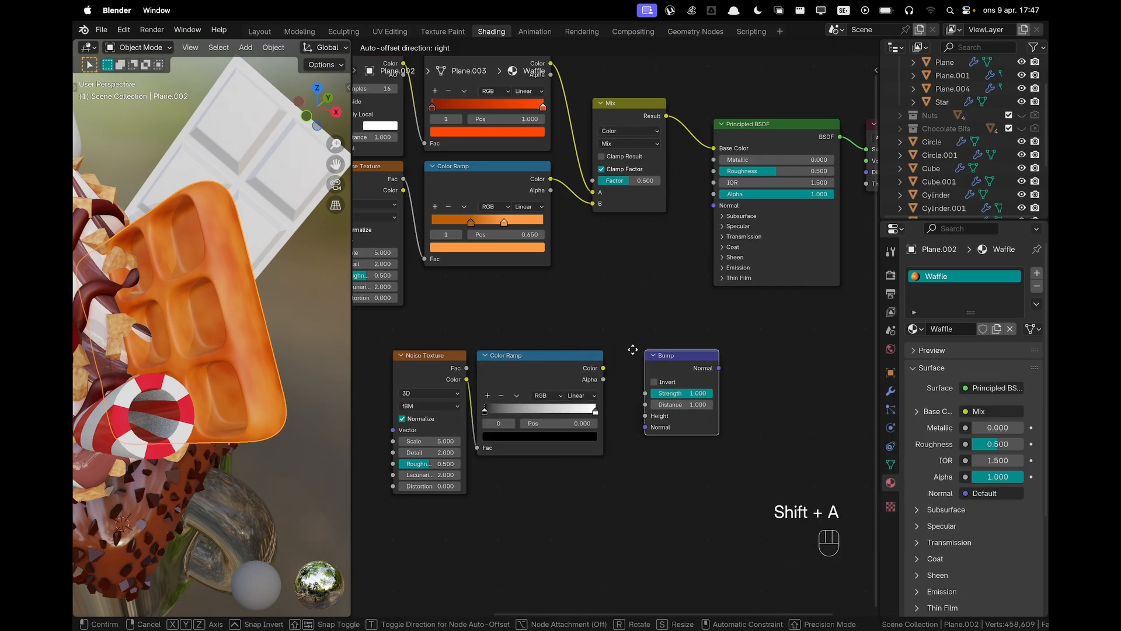
click(620, 349)
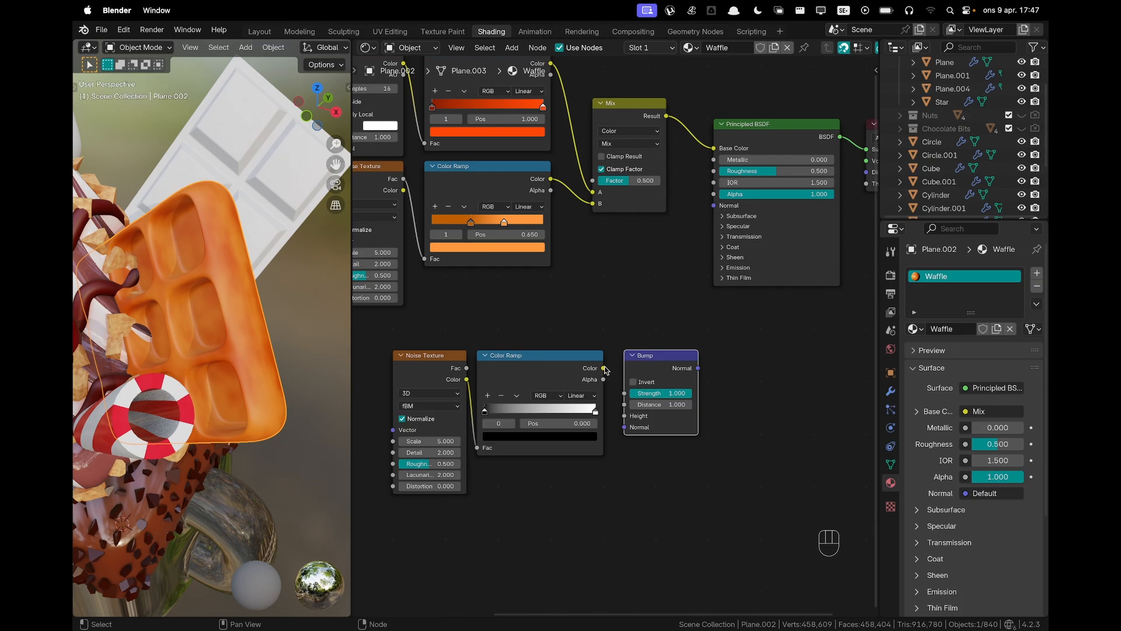
drag(604, 371, 628, 416)
drag(697, 368, 714, 206)
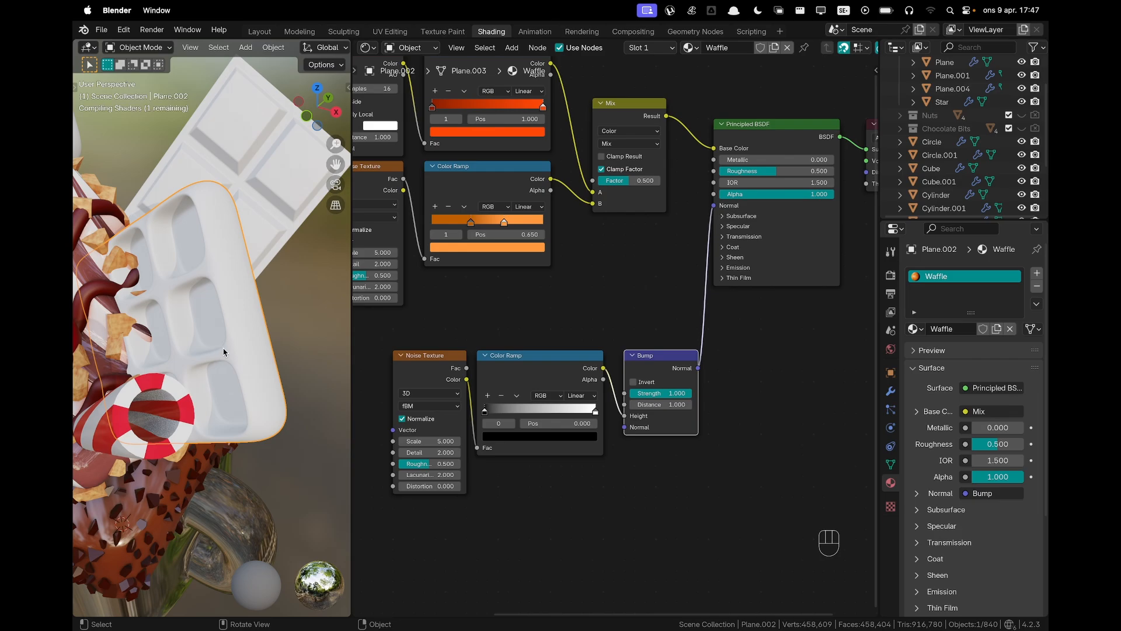
Set the Scale of the Noise Texture driving the bump to 30
middle_drag(216, 318, 240, 330)
shift+middle_drag(504, 348, 639, 344)
shift+middle_drag(477, 308, 572, 337)
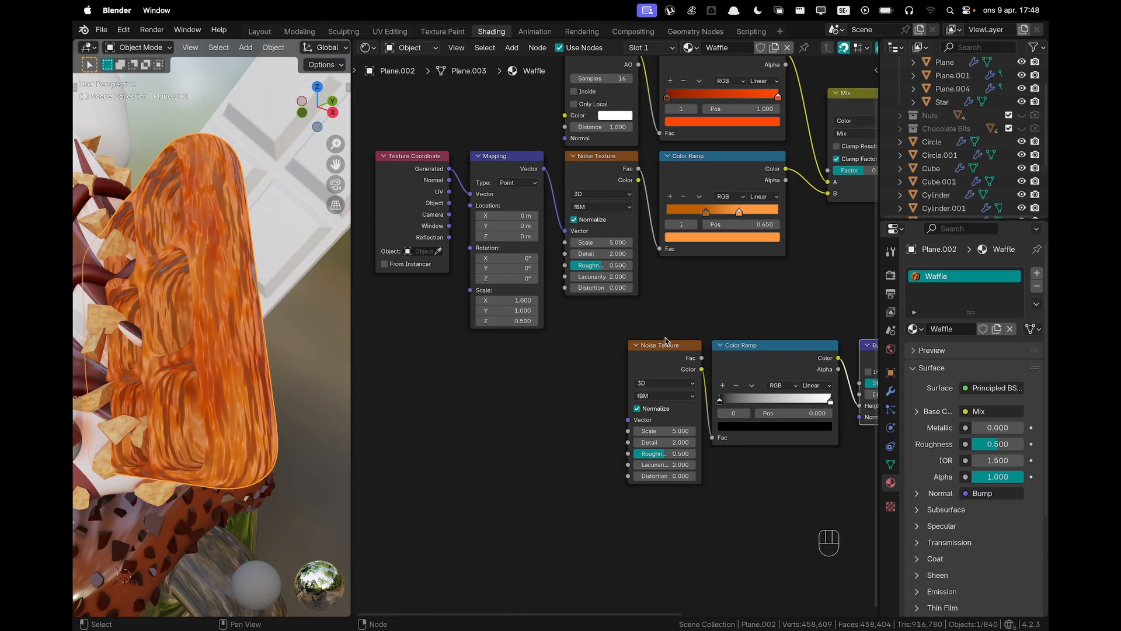
shift+middle_drag(543, 371, 519, 355)
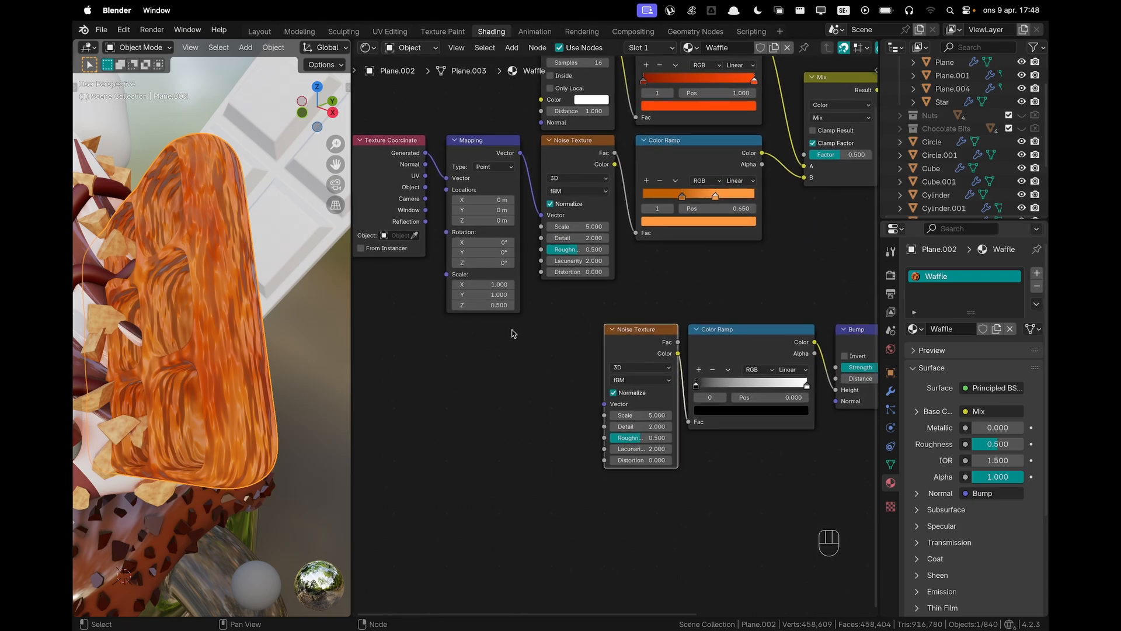
shift+middle_drag(663, 436, 559, 454)
scroll(563, 429, up, 9)
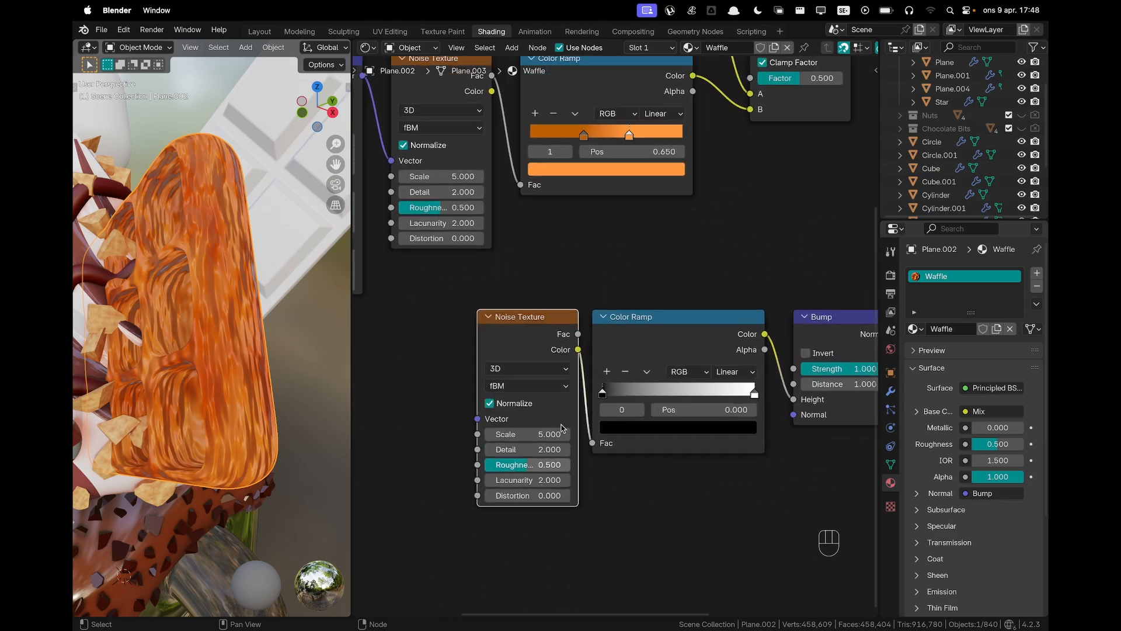
shift+middle_drag(599, 372, 708, 207)
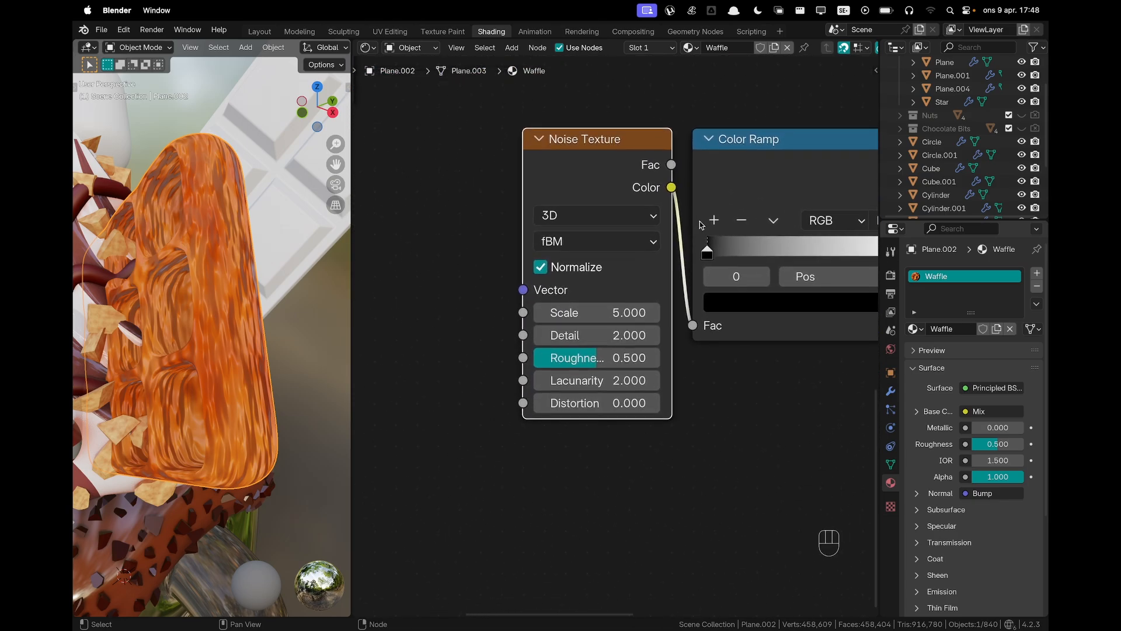
drag(588, 313, 731, 312)
click(590, 314)
text(30)
key(Return)
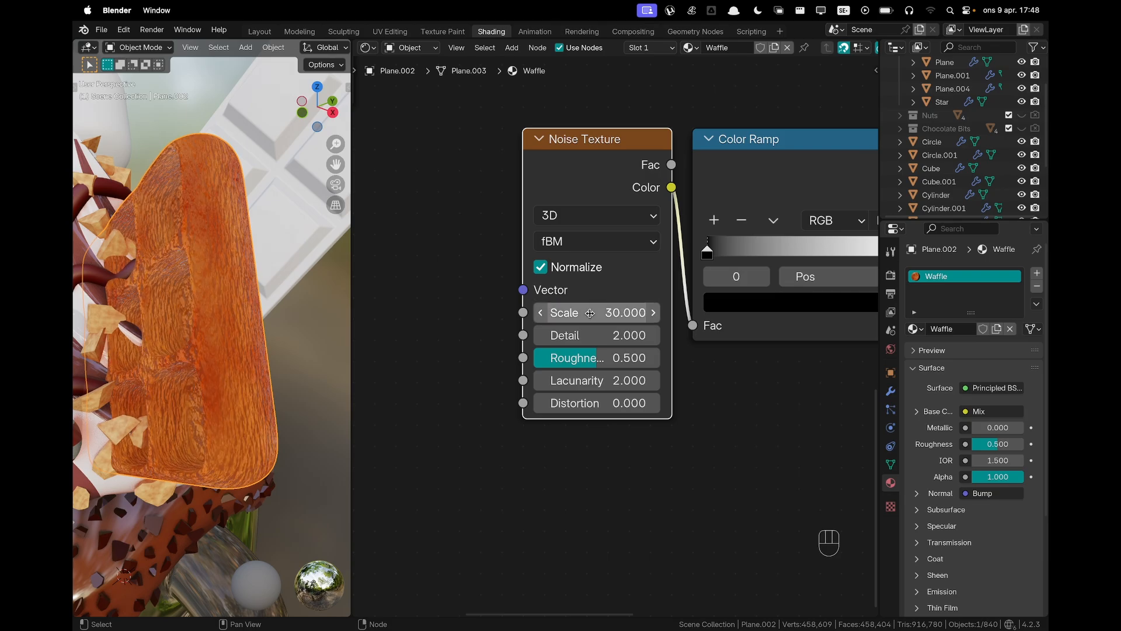
Set the Detail of the Noise Texture driving the waffle's bump to 10
click(594, 334)
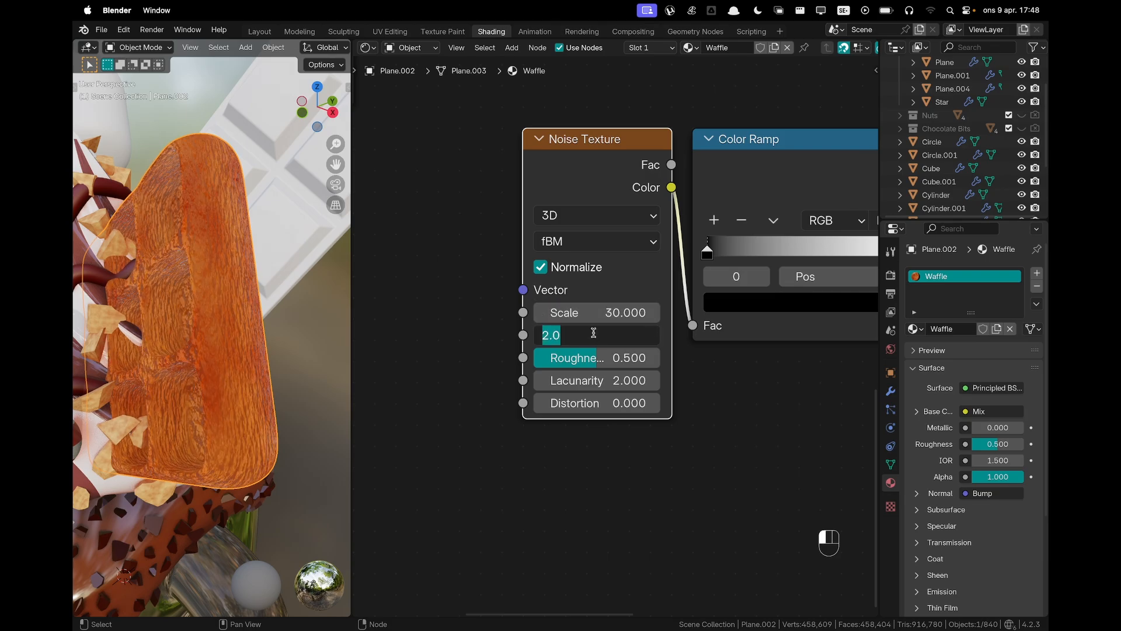
text(10)
key(Return)
click(479, 336)
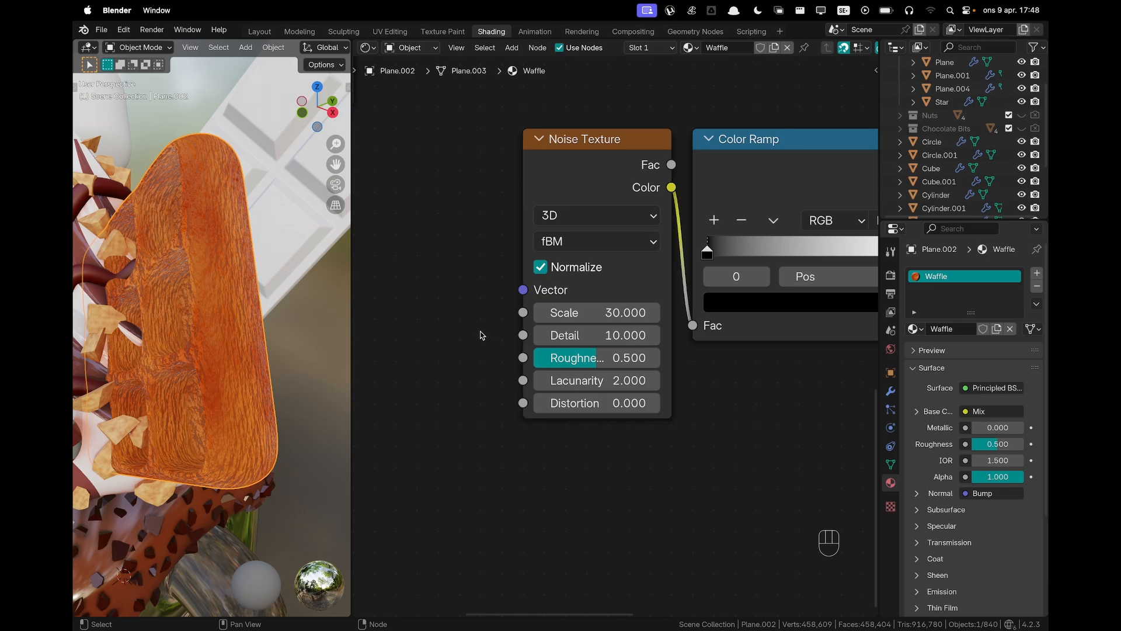
middle_drag(199, 288, 293, 279)
middle_drag(225, 287, 228, 282)
Connect the Mapping node's Vector output to the Vector input of the bump's Noise Texture
scroll(483, 235, down, 12)
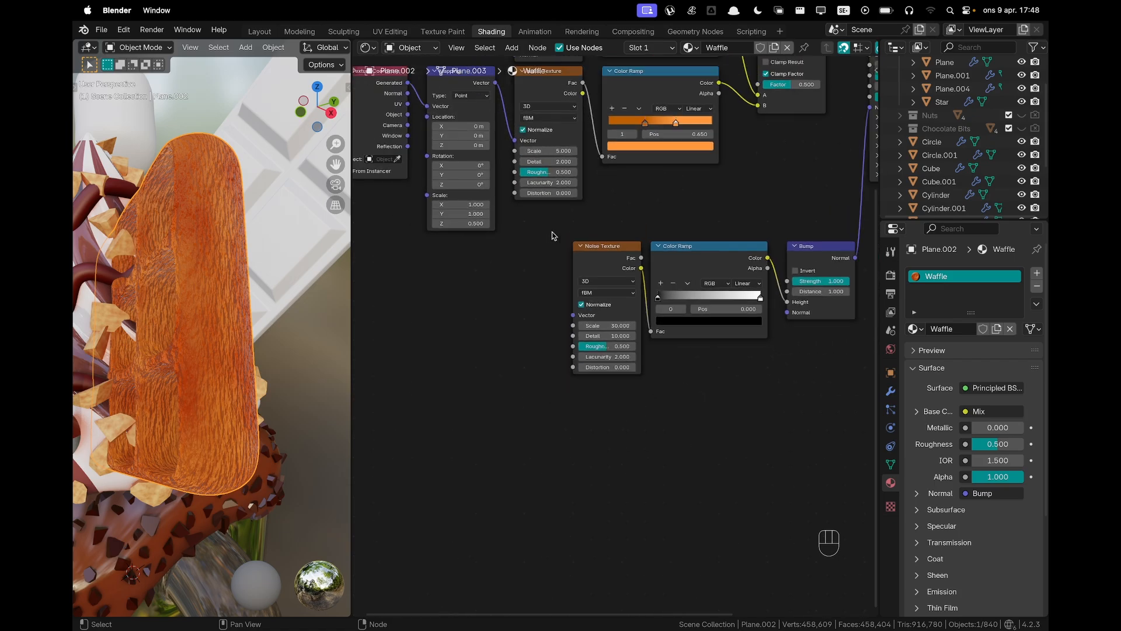
middle_drag(520, 215, 572, 226)
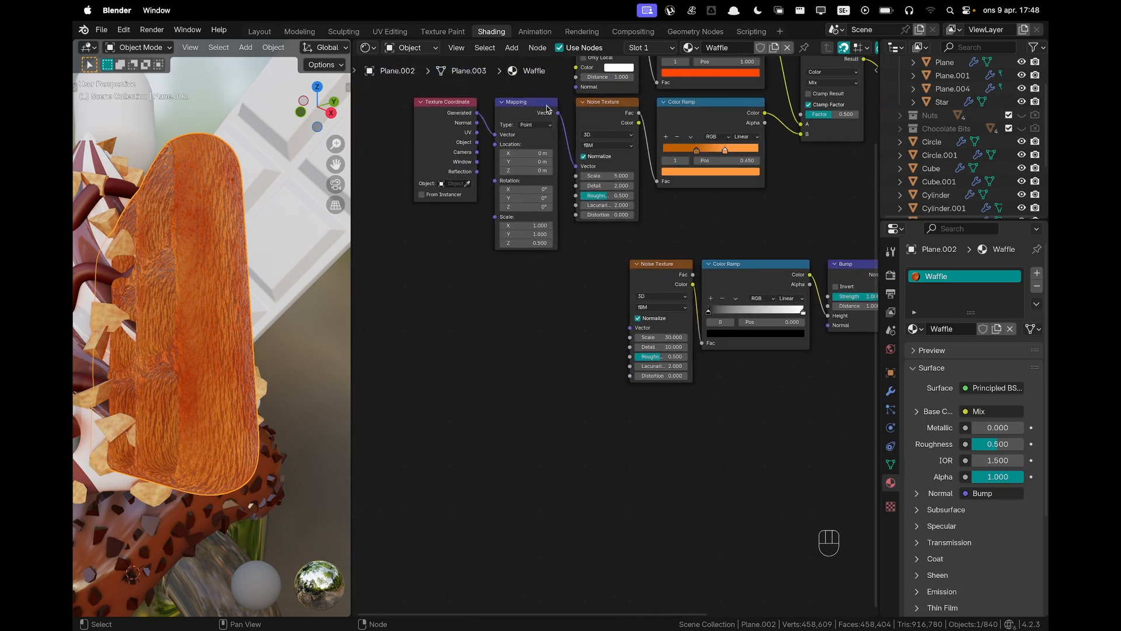
drag(557, 114, 630, 328)
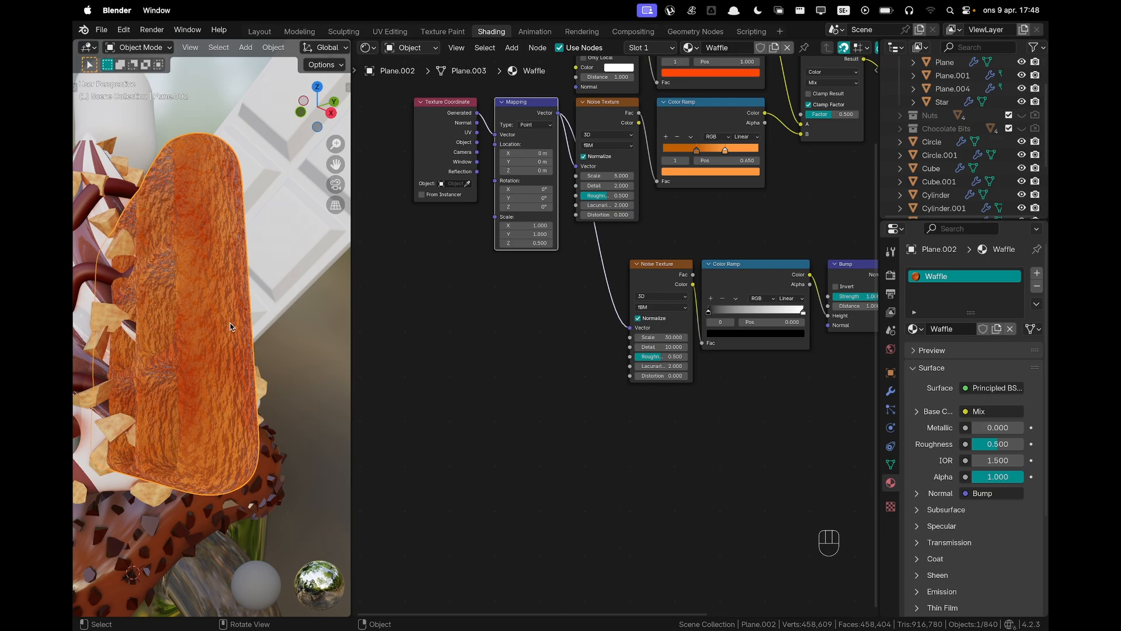
middle_drag(229, 327, 208, 312)
scroll(179, 320, down, 5)
scroll(208, 312, up, 4)
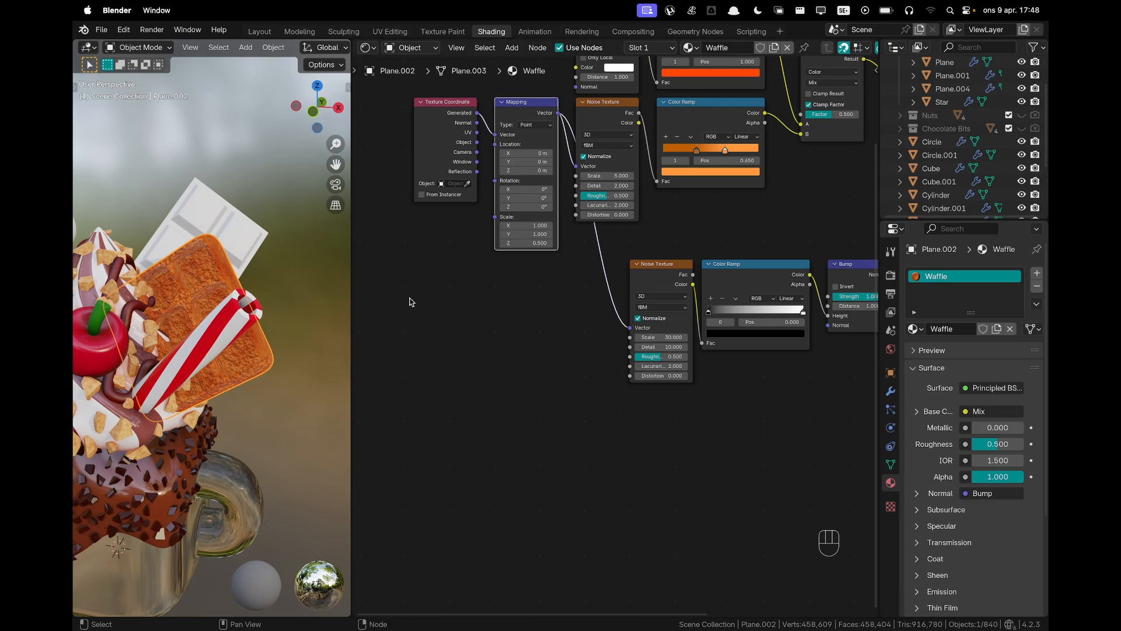
Set the Bump node's Strength to 0.45
shift+scroll(613, 304, right, 8)
scroll(652, 305, up, 3)
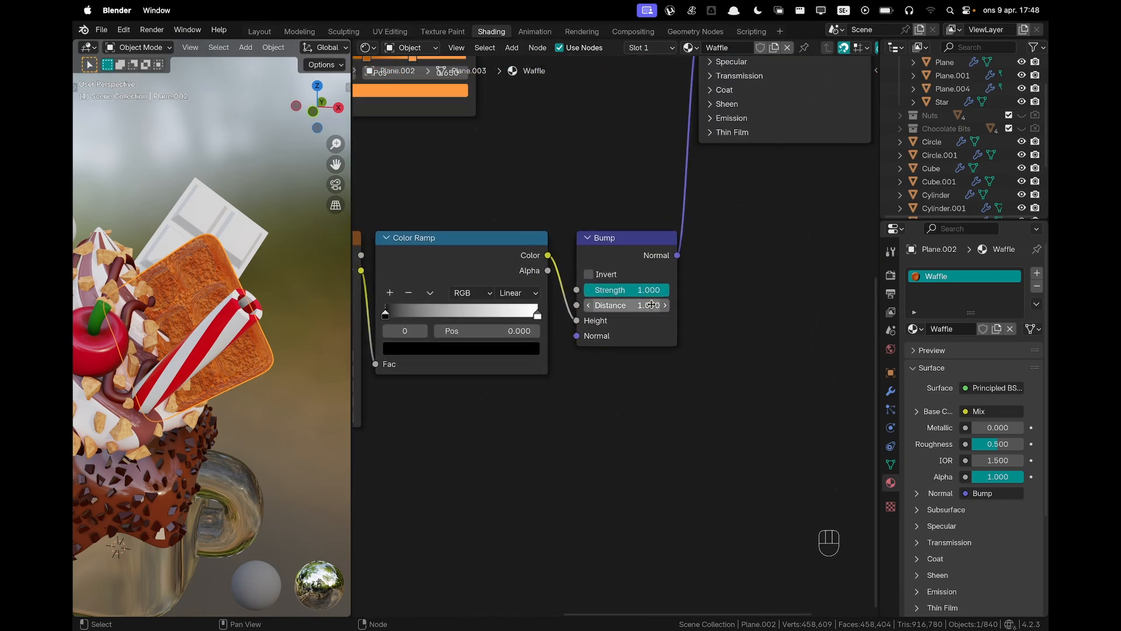
shift+scroll(651, 305, up, 3)
scroll(610, 363, up, 2)
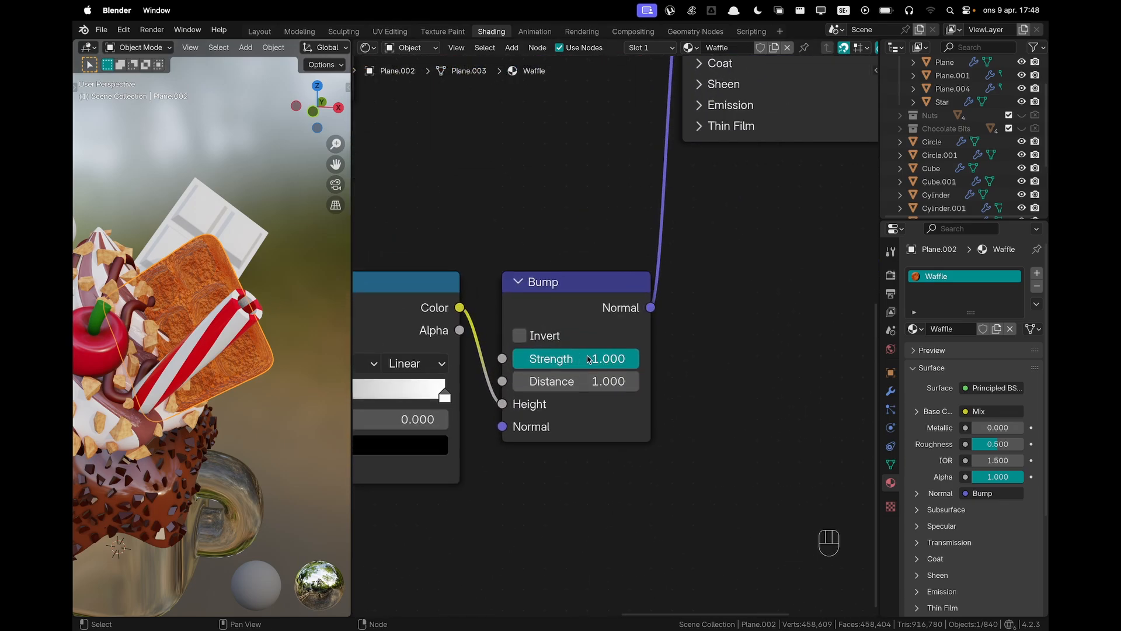
middle_drag(196, 320, 238, 325)
drag(555, 358, 492, 358)
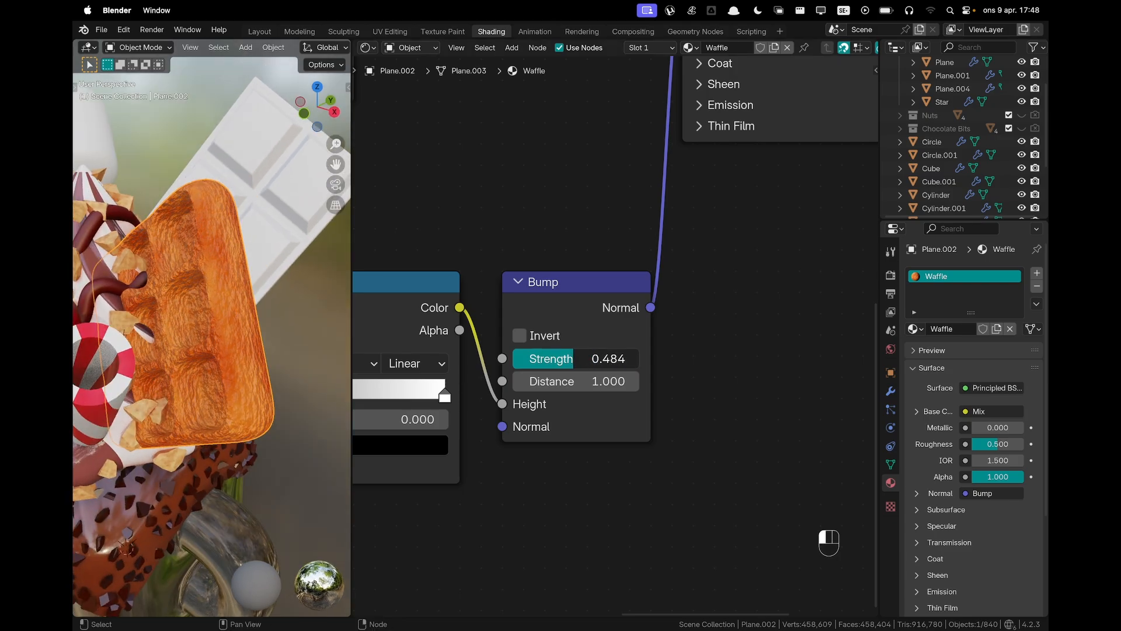
click(575, 356)
text(.45)
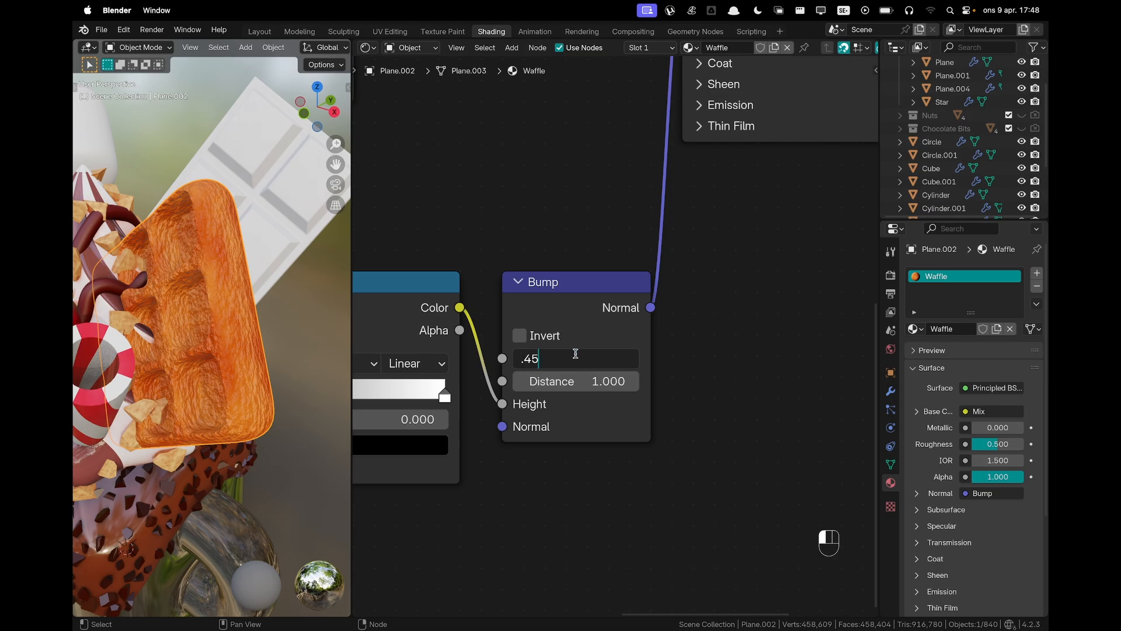
key(Return)
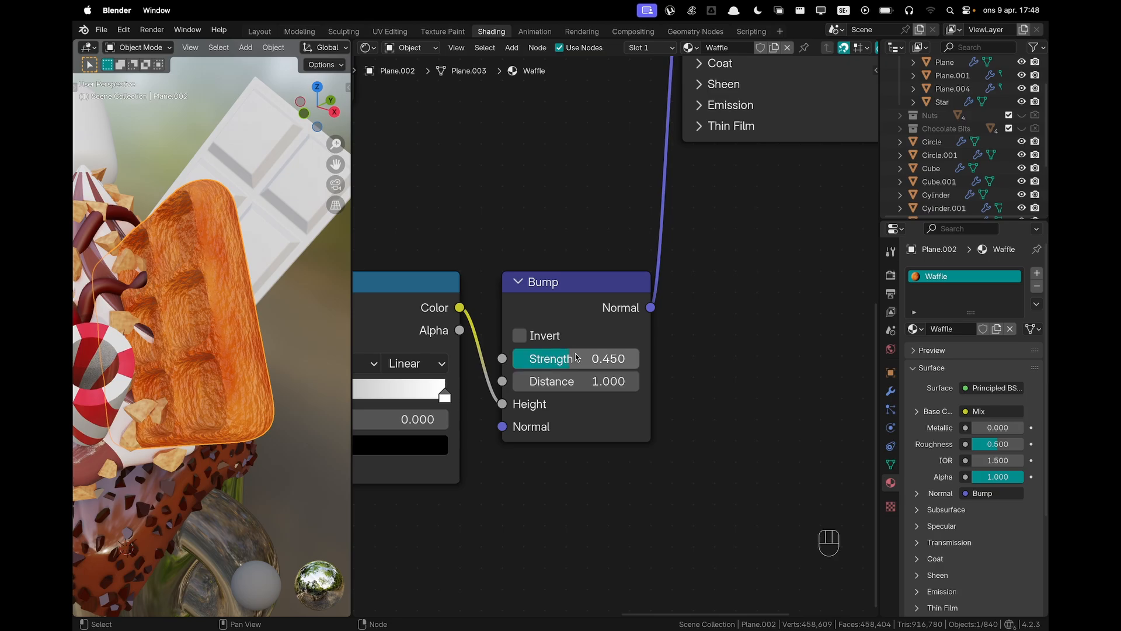
Deselect the waffle, check its surface from several angles and save the file
click(301, 329)
scroll(288, 363, down, 5)
middle_drag(251, 361, 271, 326)
scroll(257, 351, up, 6)
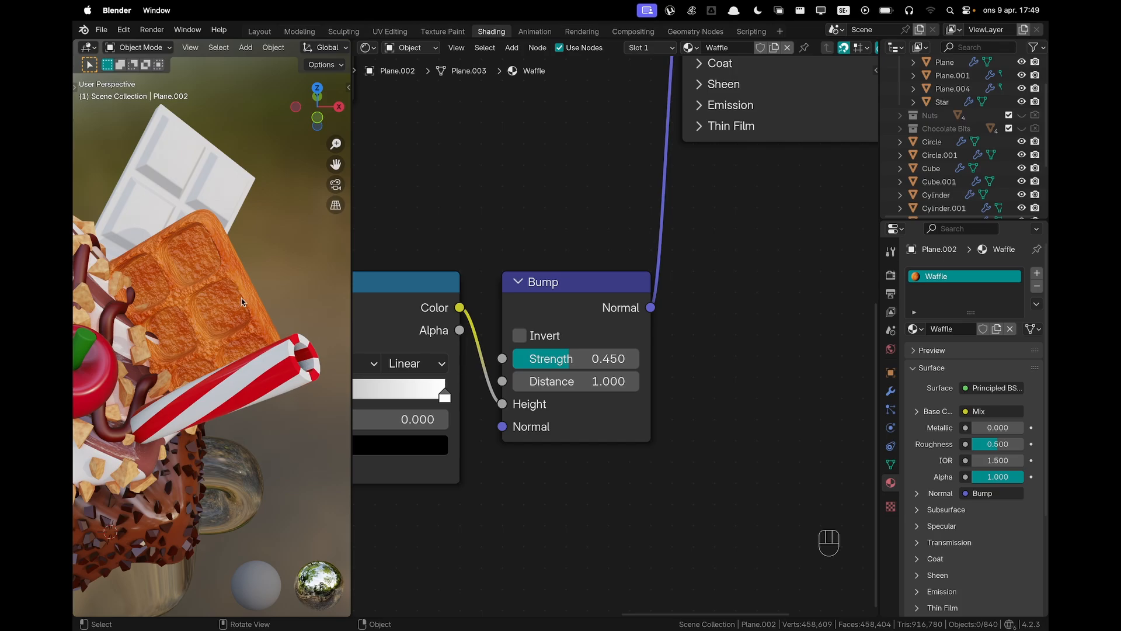
shift+middle_drag(188, 299, 220, 324)
scroll(242, 314, down, 2)
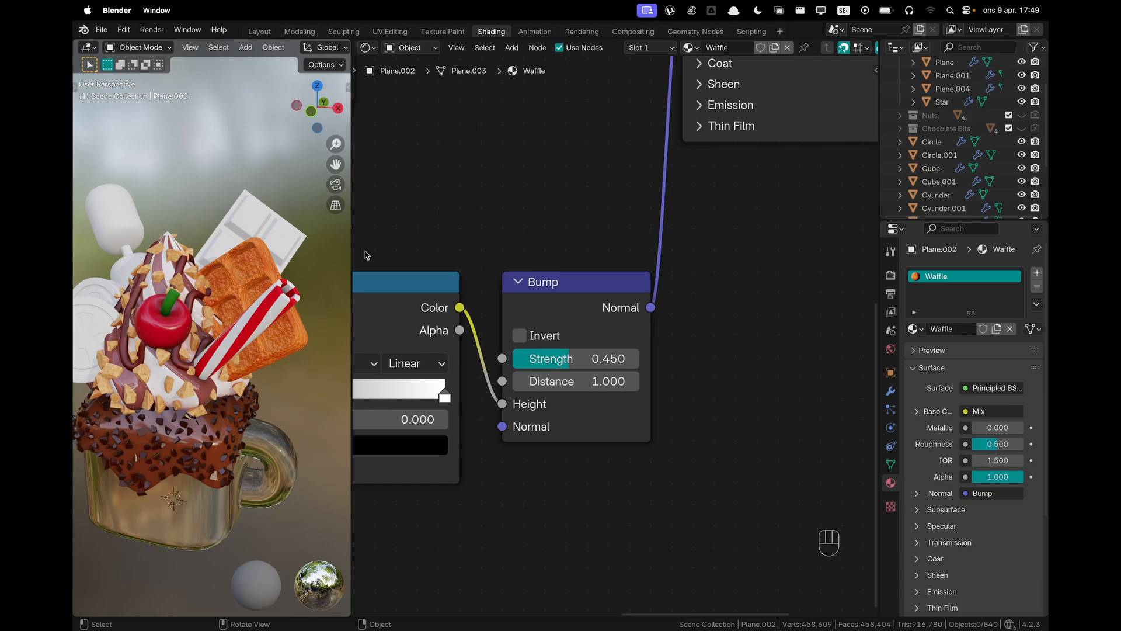
shift+middle_drag(247, 253, 224, 290)
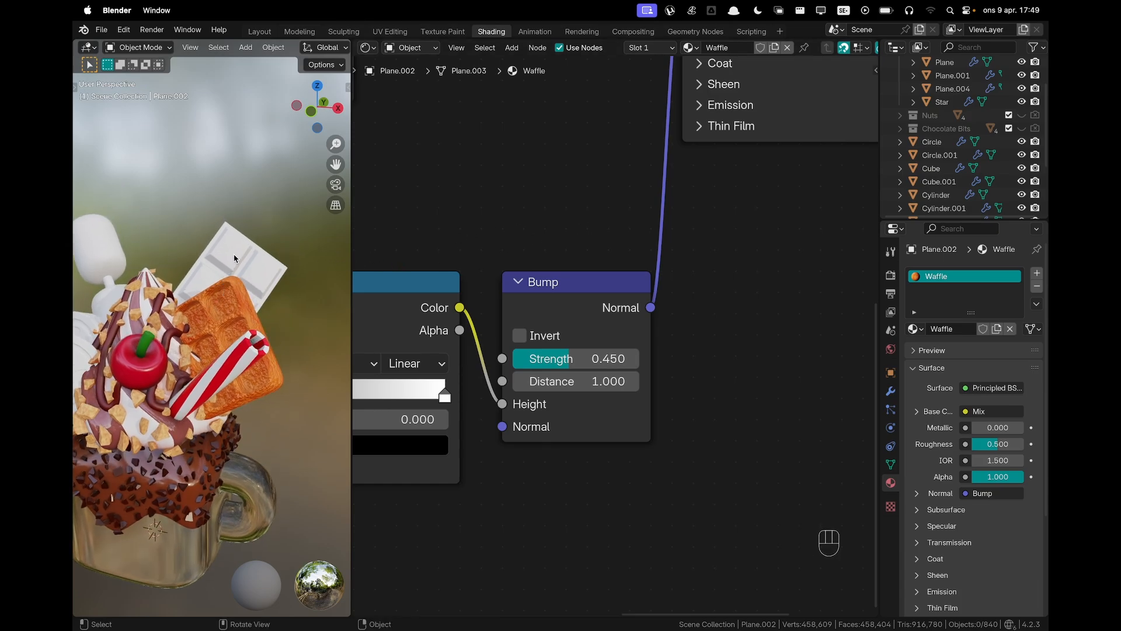
key(super+s)
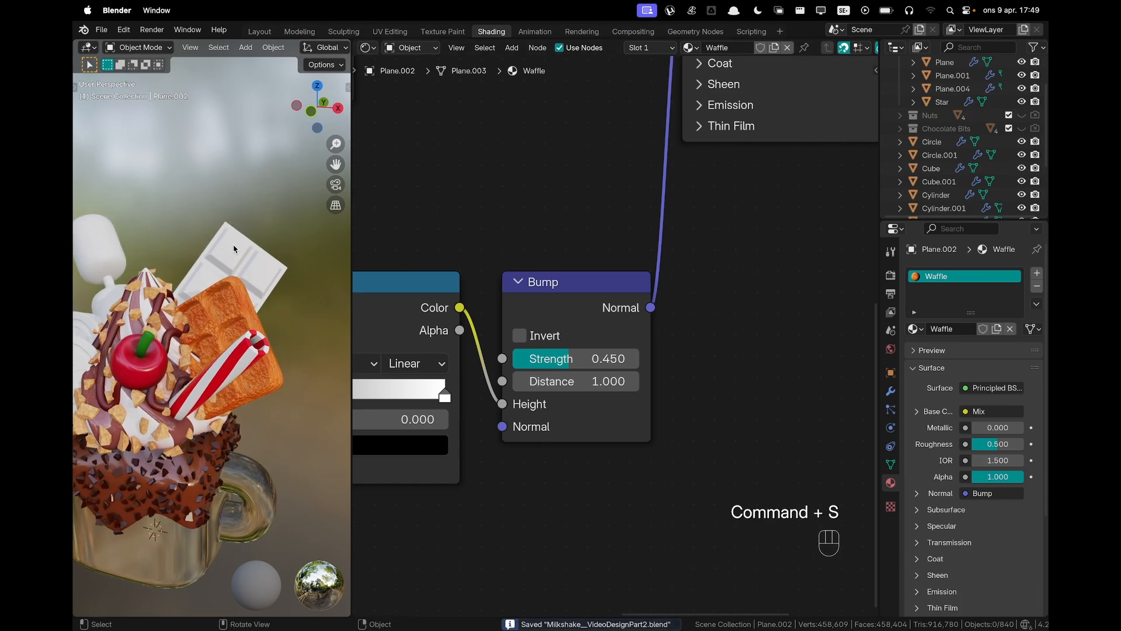
Create a new material on the chocolate bar behind the waffle and name it Chocolate Bar
click(233, 245)
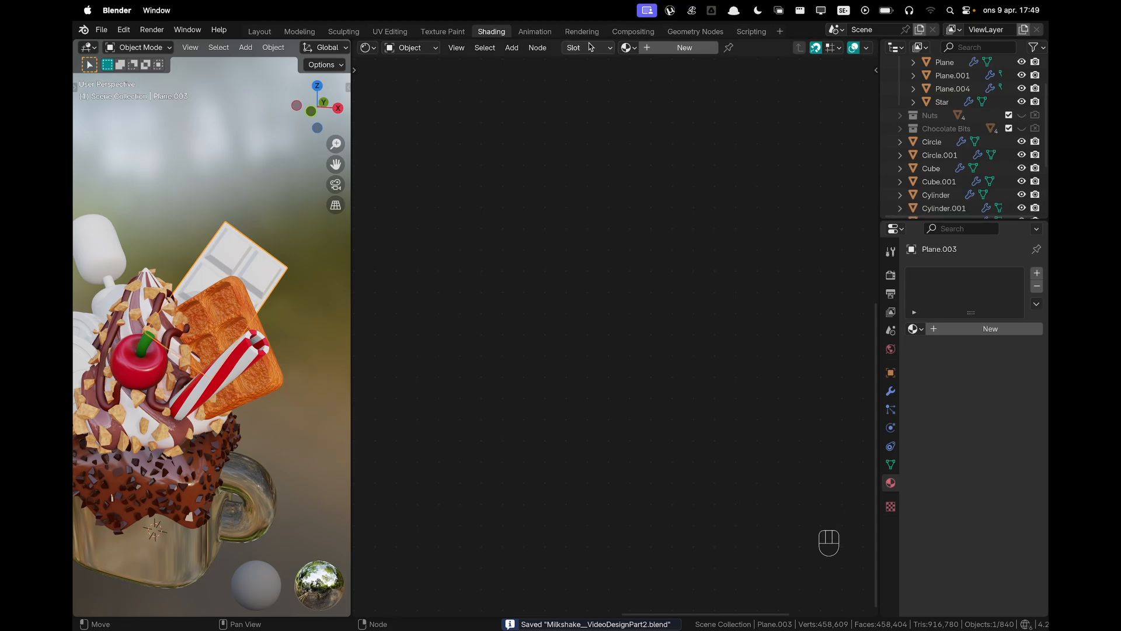
click(682, 47)
scroll(693, 201, down, 2)
shift+middle_drag(693, 201, 557, 484)
double_click(735, 44)
text(C)
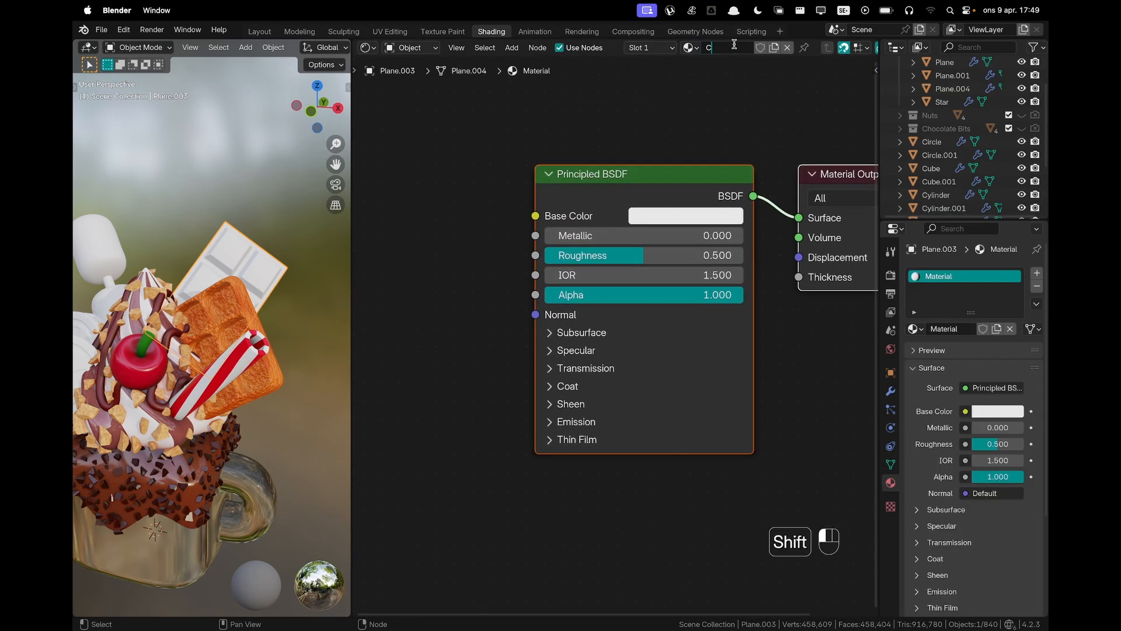
text(hocolate bar)
key(BackSpace)
key(BackSpace)
key(BackSpace)
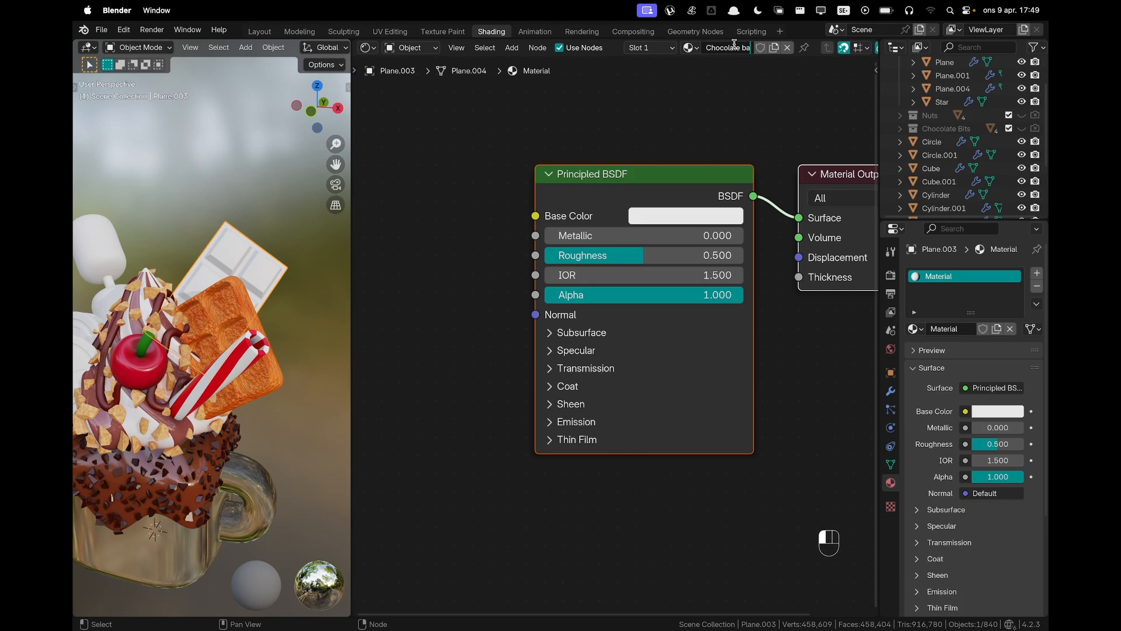
text(Bar)
key(Return)
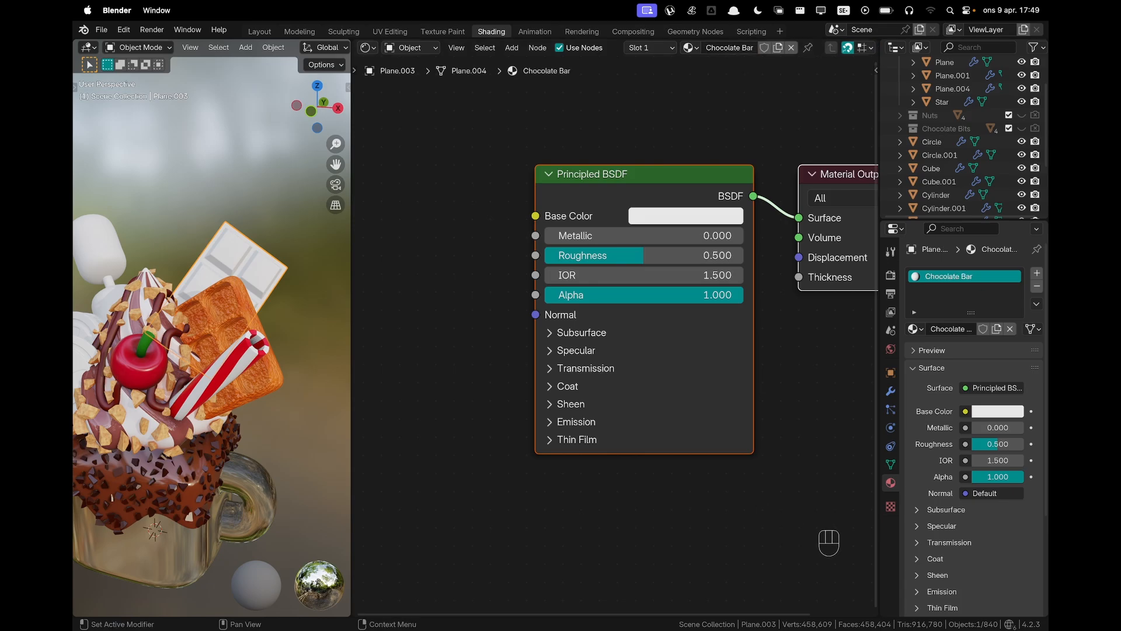
Paste the copied Ambient Occlusion and Color Ramp nodes and connect the ramp's Color to the Principled BSDF's Base Color
shift+middle_drag(508, 343, 579, 335)
key(super+v)
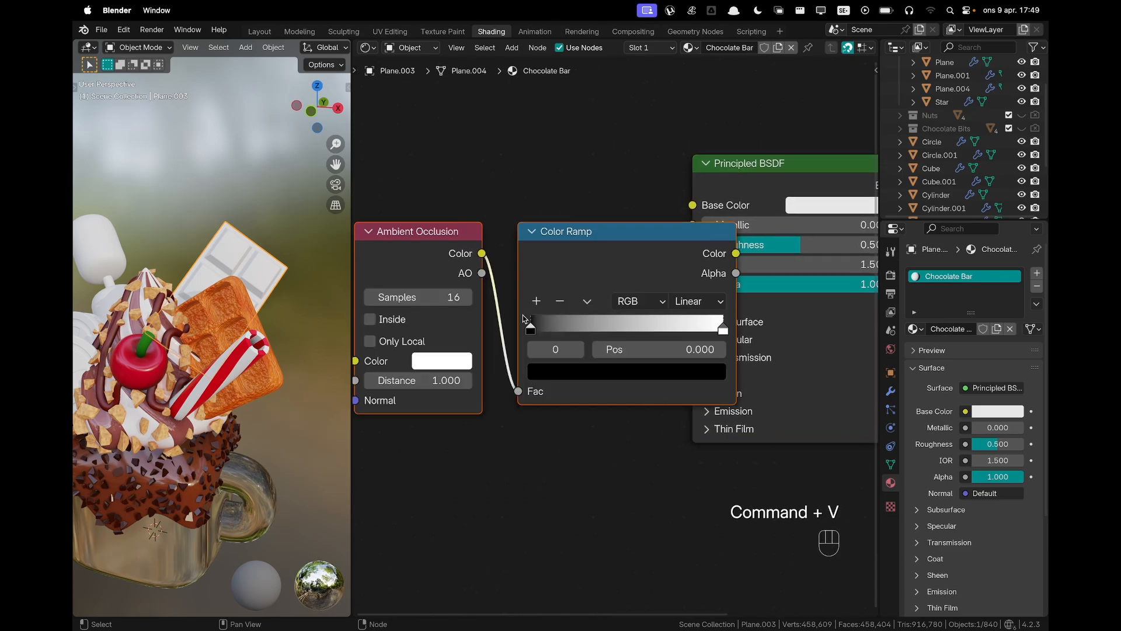
shift+middle_drag(603, 437, 630, 442)
scroll(629, 442, down, 1)
drag(623, 255, 547, 197)
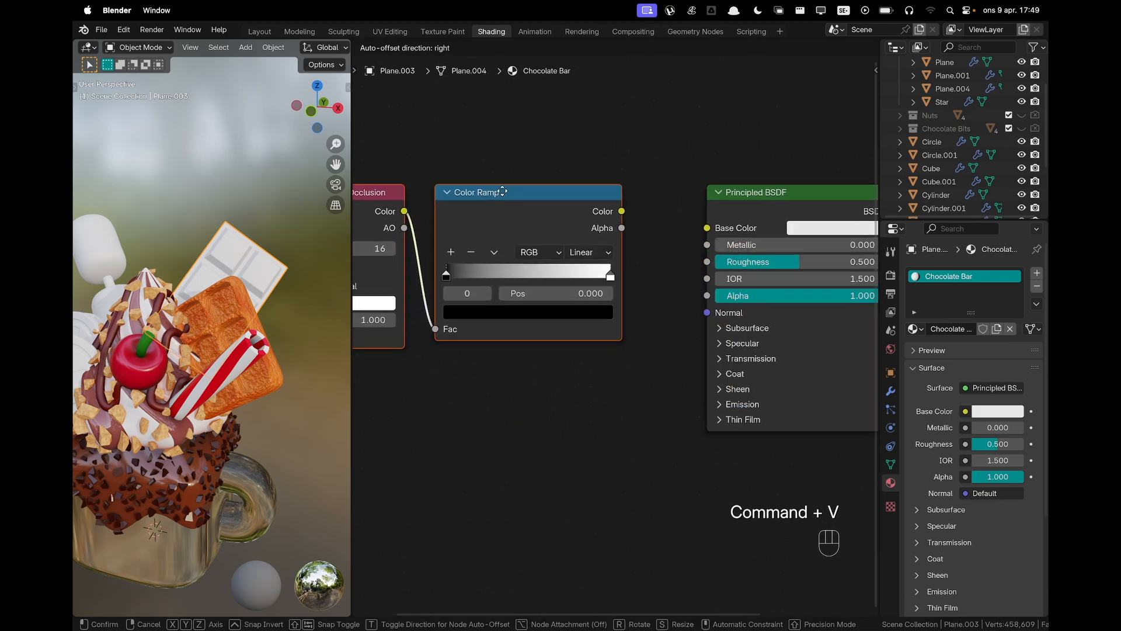
drag(669, 210, 707, 228)
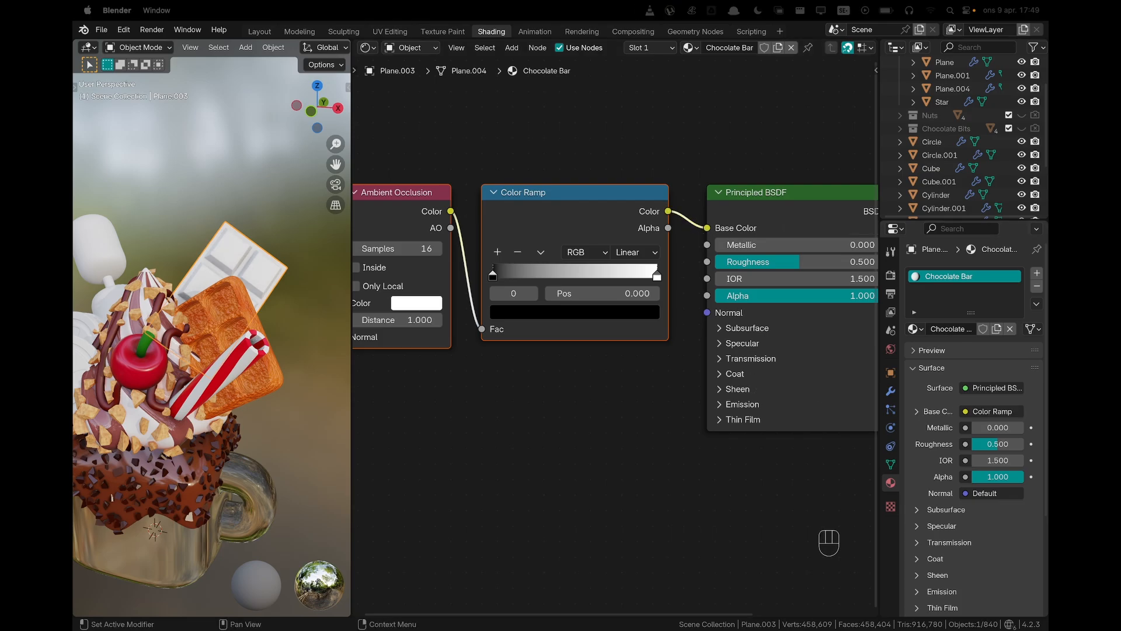
Set the Color Ramp's first stop to the dark brown hex color 442E27
click(523, 314)
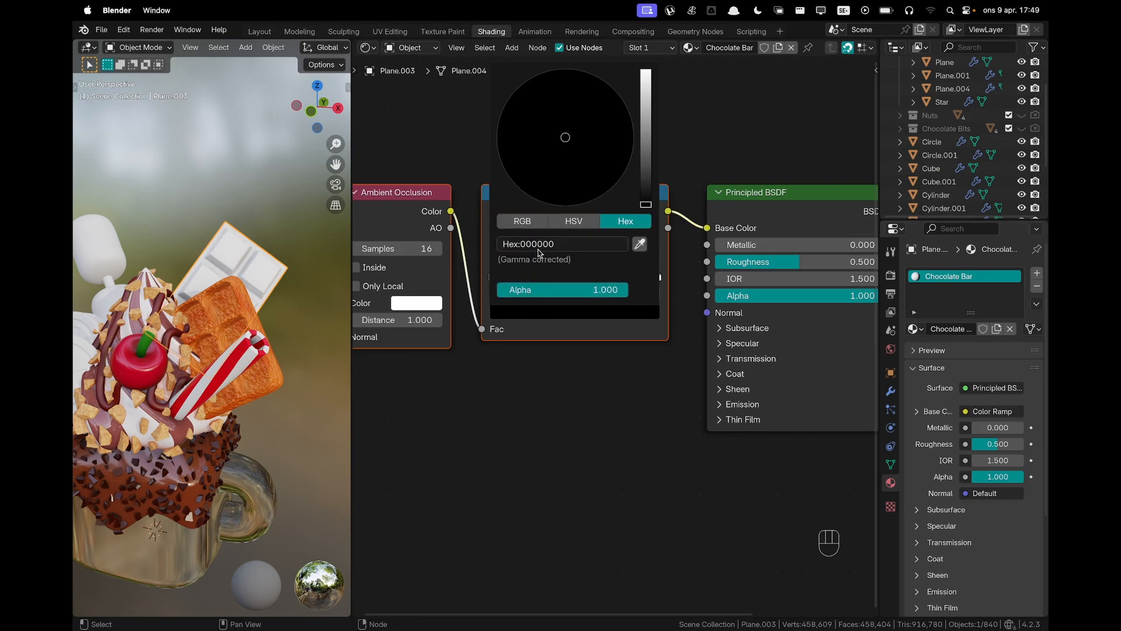
click(538, 244)
text(442E27)
key(Return)
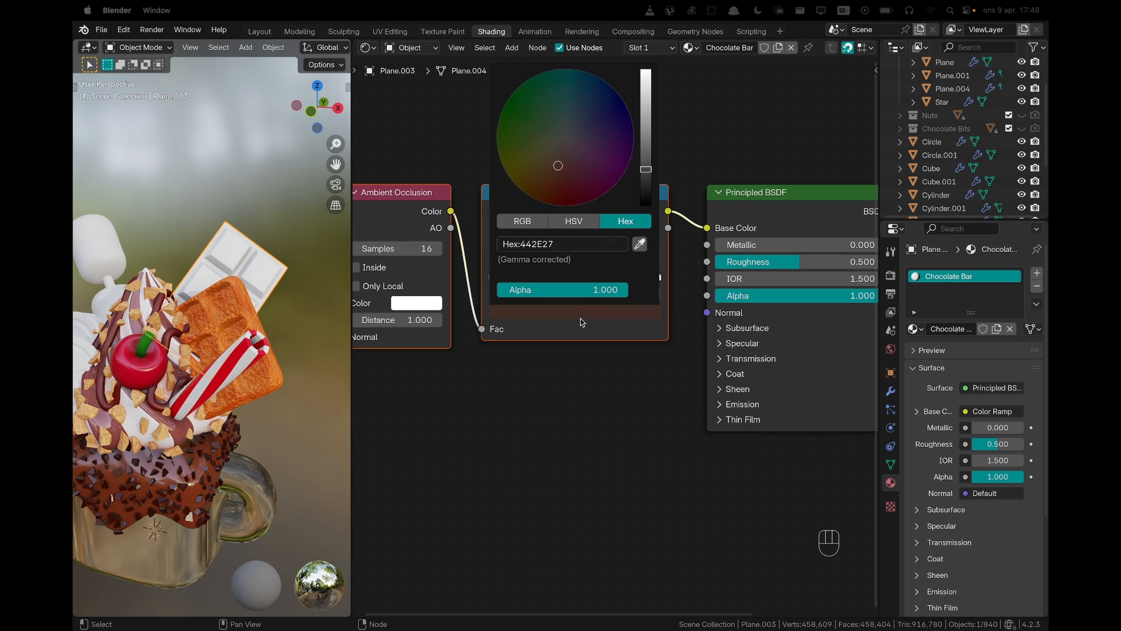
Color the ramp's last stop from hex 442E27, brightening it to about 604032 and making the brown slightly more saturated
click(659, 275)
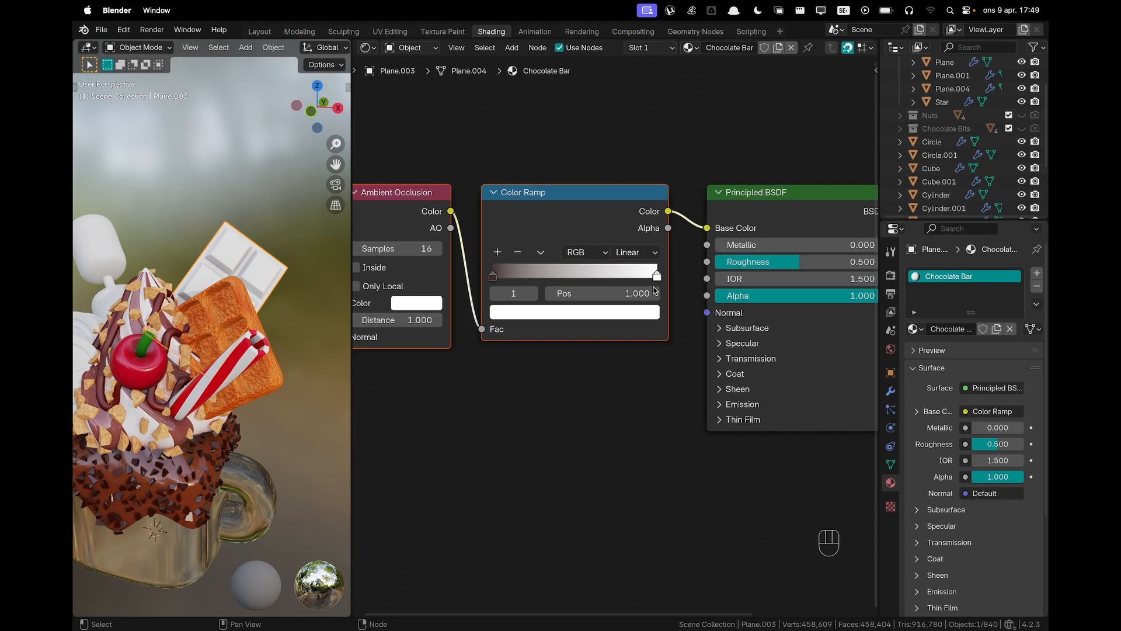
click(611, 317)
click(578, 244)
text(442E27)
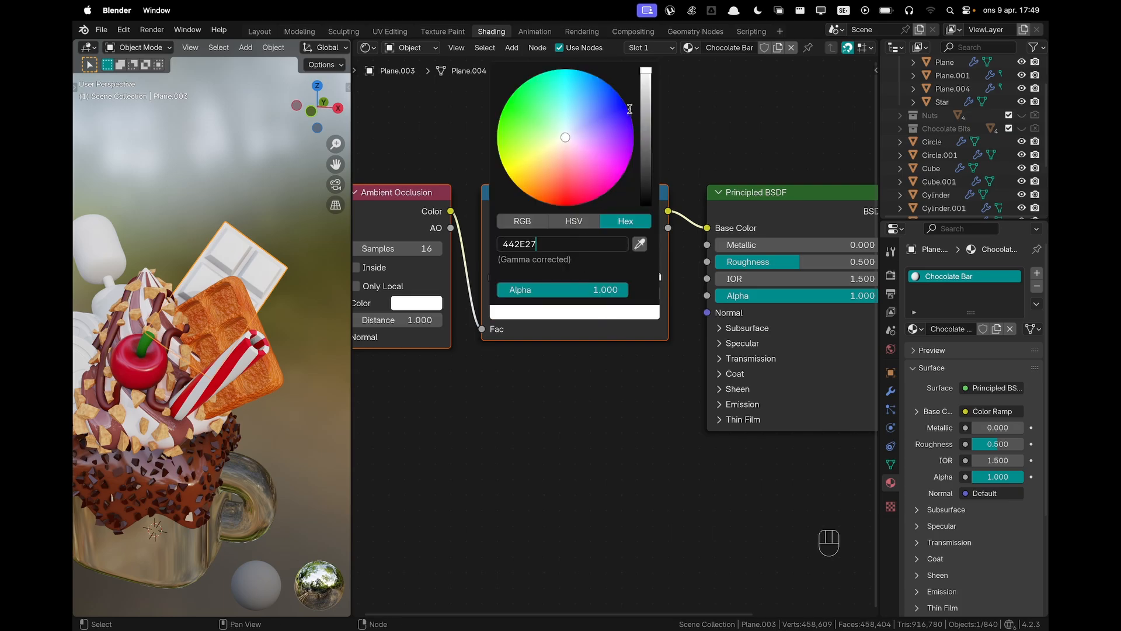
key(Return)
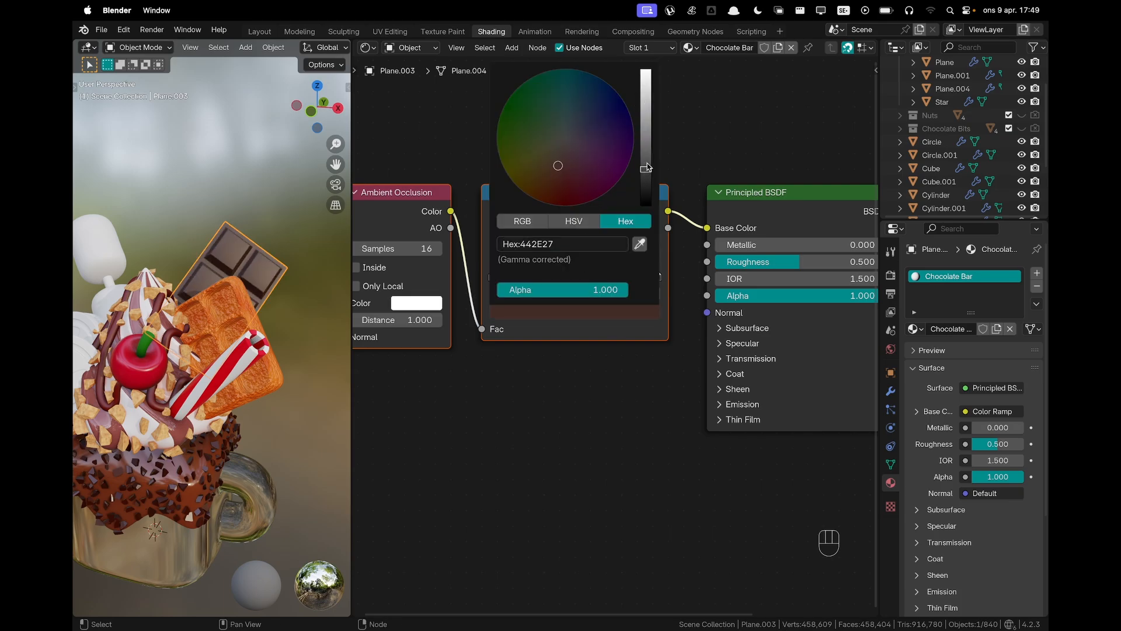
drag(647, 168, 647, 154)
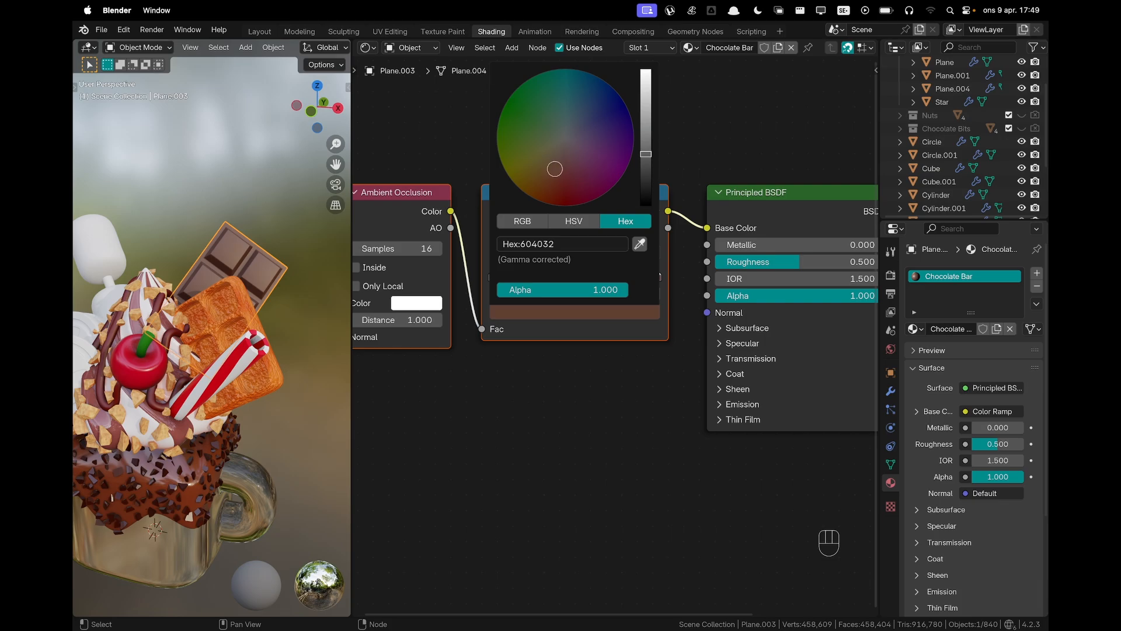
drag(555, 169, 556, 173)
middle_drag(313, 263, 299, 283)
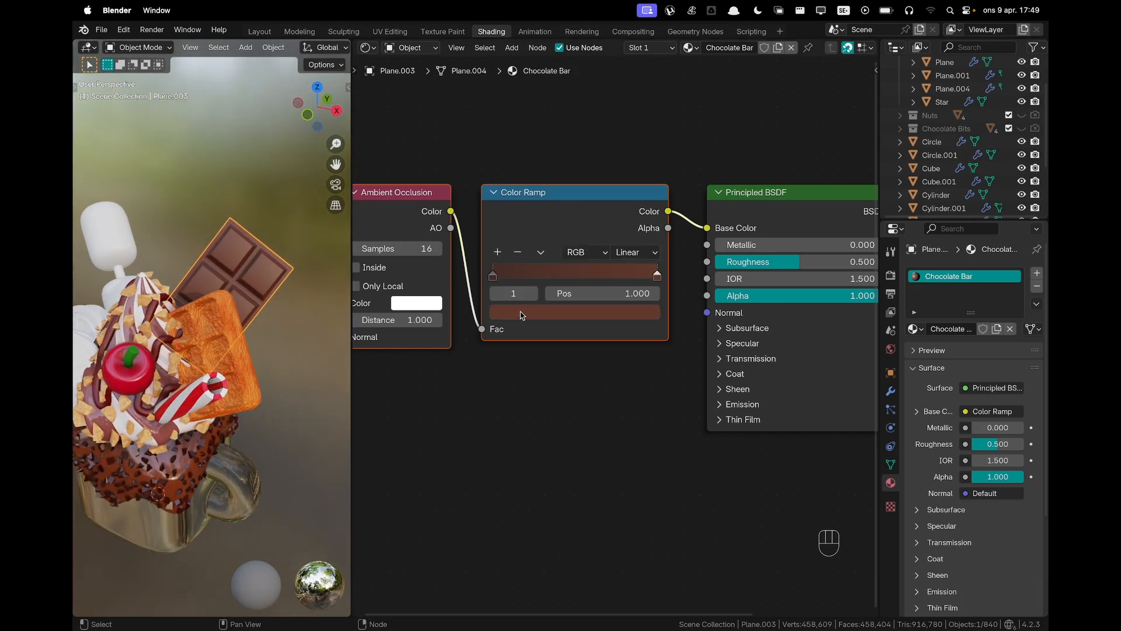
Move the Color Ramp's dark brown first stop to position 0.7
click(523, 313)
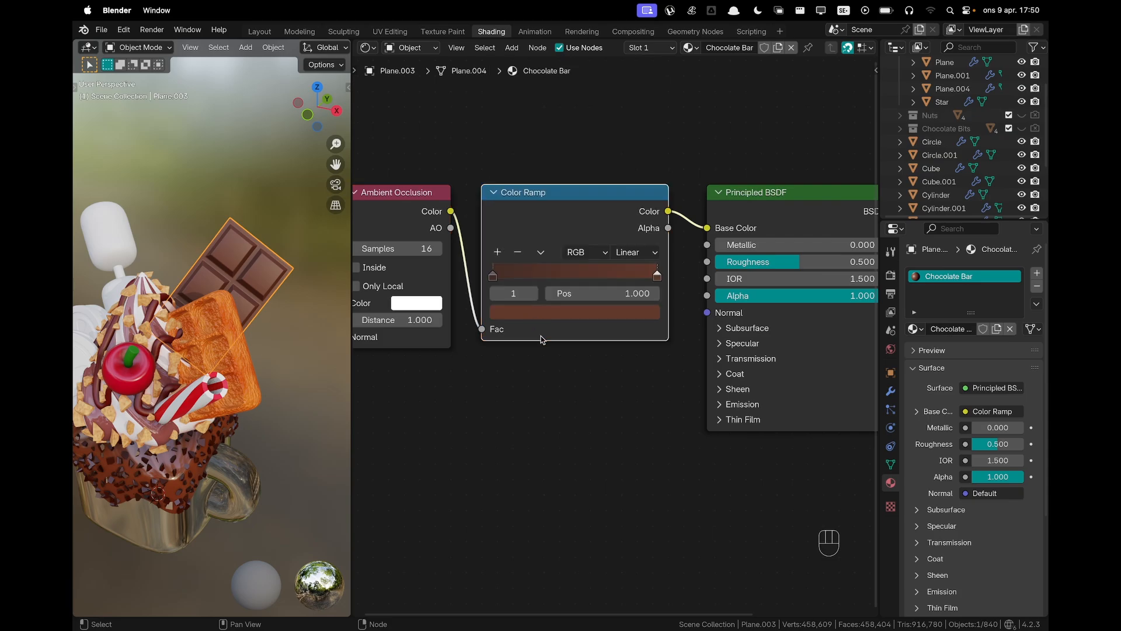
drag(495, 277, 611, 277)
click(631, 293)
text(0.7)
key(Return)
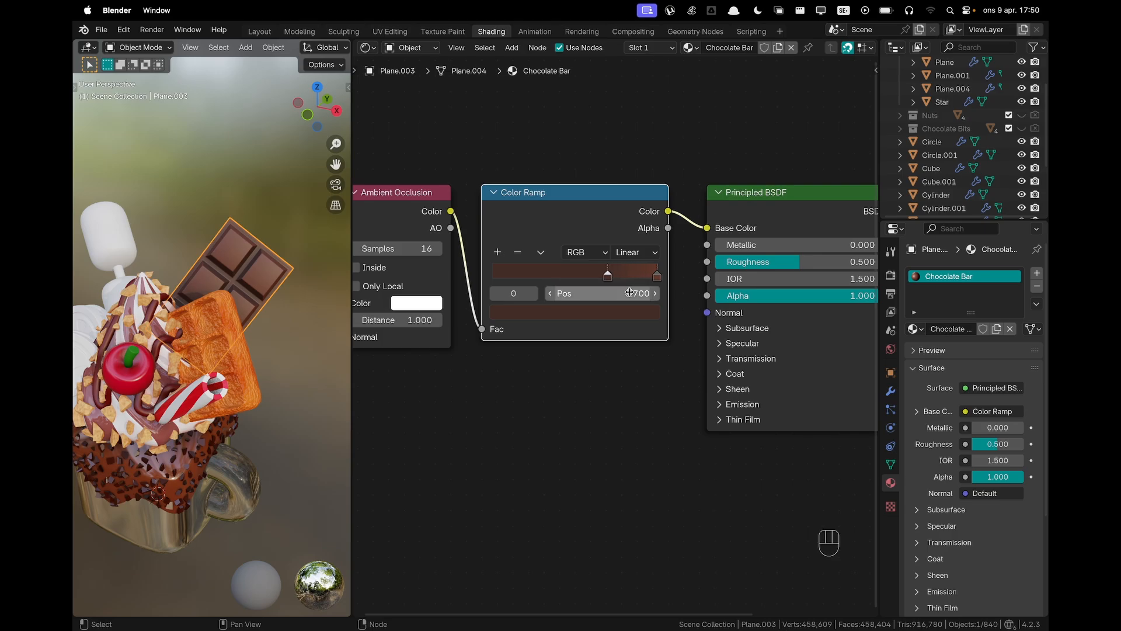
Create a new material on the stick between the two marshmallows and name it Marshmallow Stick
scroll(269, 350, down, 2)
click(271, 353)
middle_drag(272, 353, 235, 364)
shift+middle_drag(180, 314, 226, 332)
scroll(227, 332, up, 2)
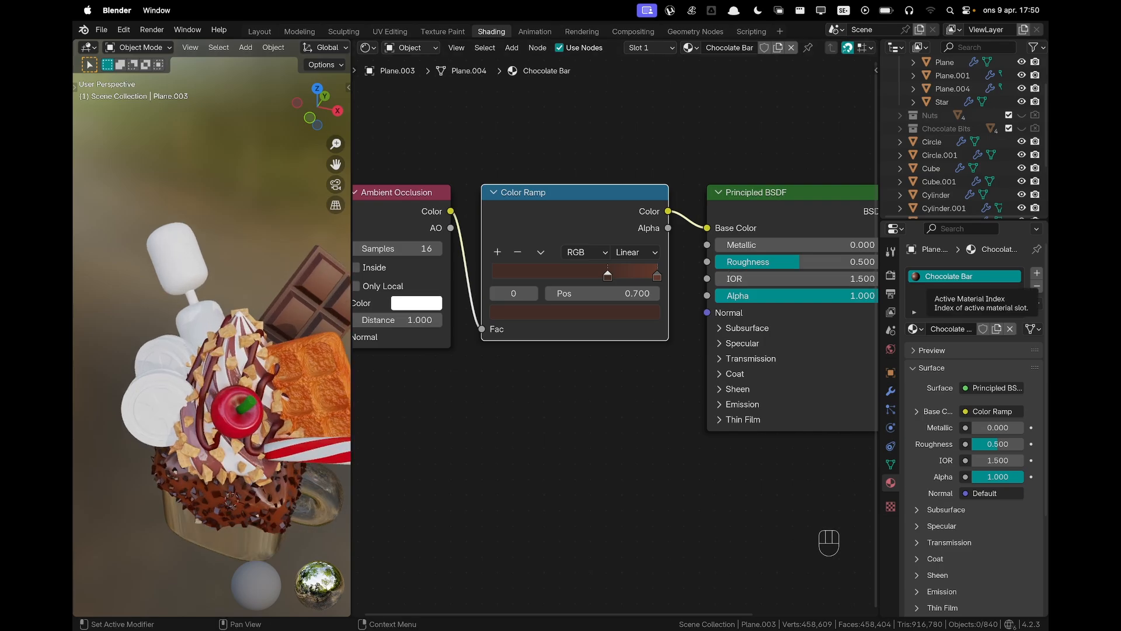
click(193, 299)
click(709, 49)
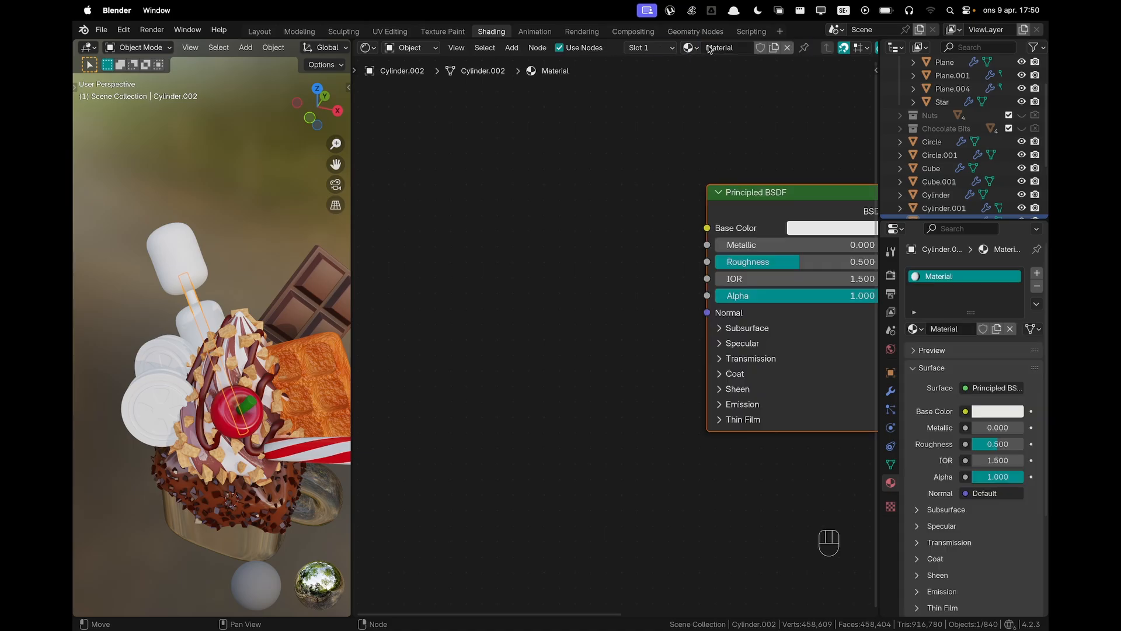
double_click(708, 48)
text(Marsh)
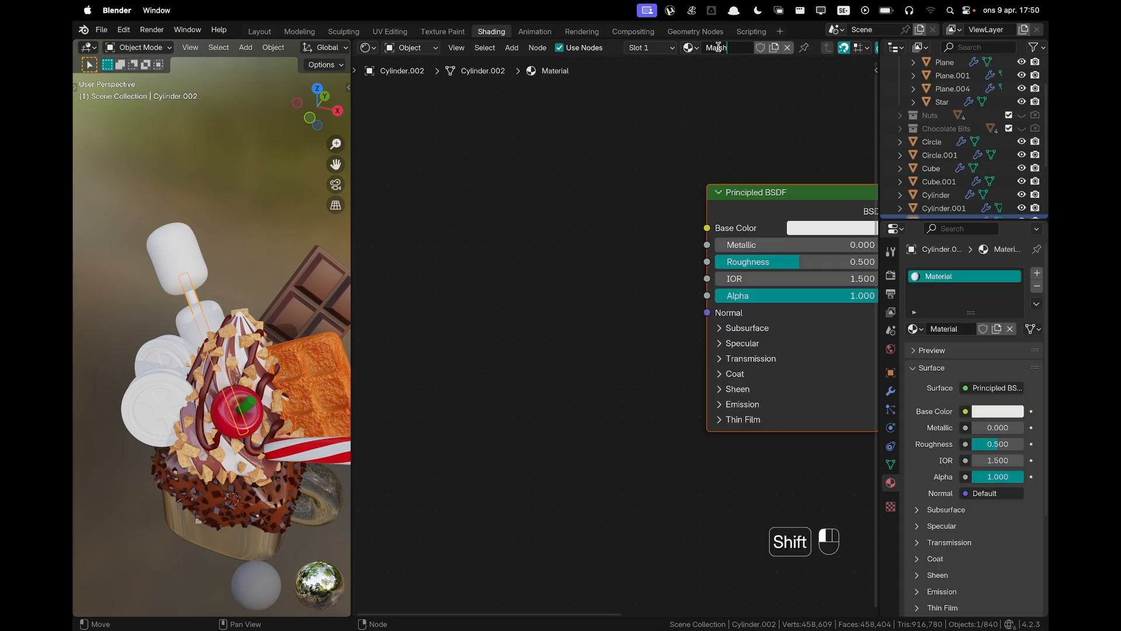
text(mallow Stick)
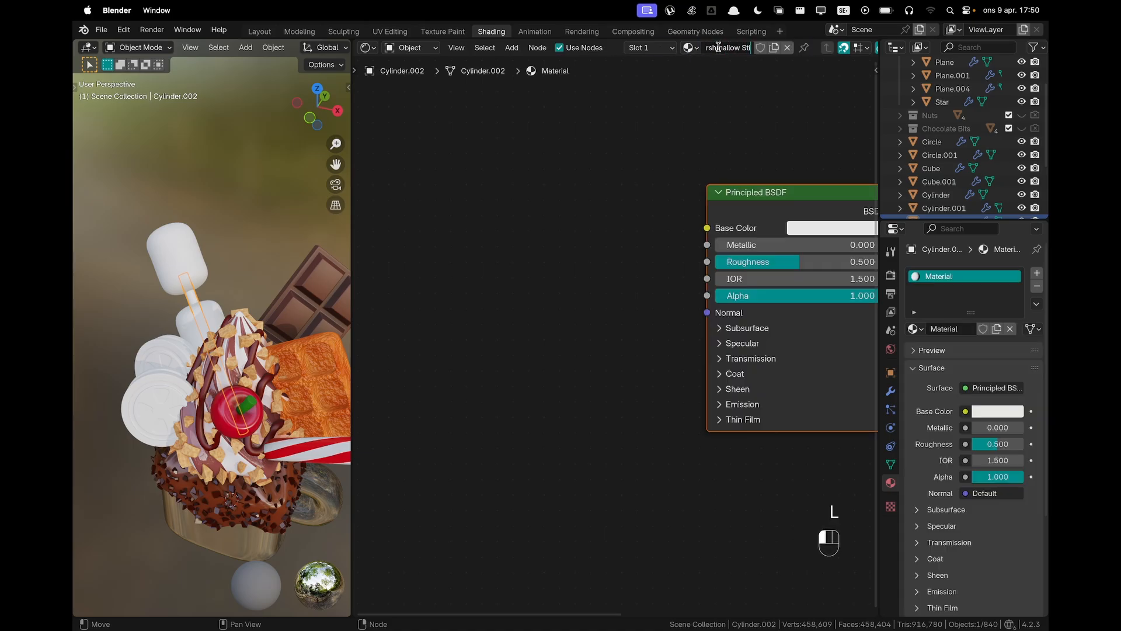
key(Return)
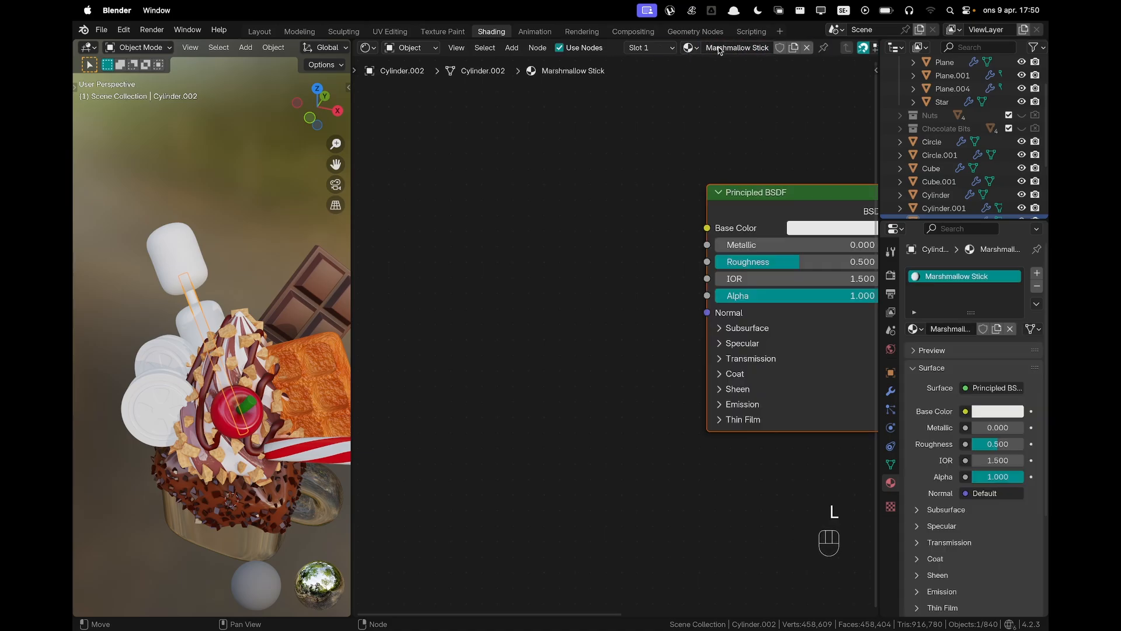
Paste the copied Ambient Occlusion and Color Ramp nodes into the stick's material and connect the ramp's Color to the Principled BSDF's Base Color
click(570, 384)
scroll(570, 384, down, 1)
key(super+v)
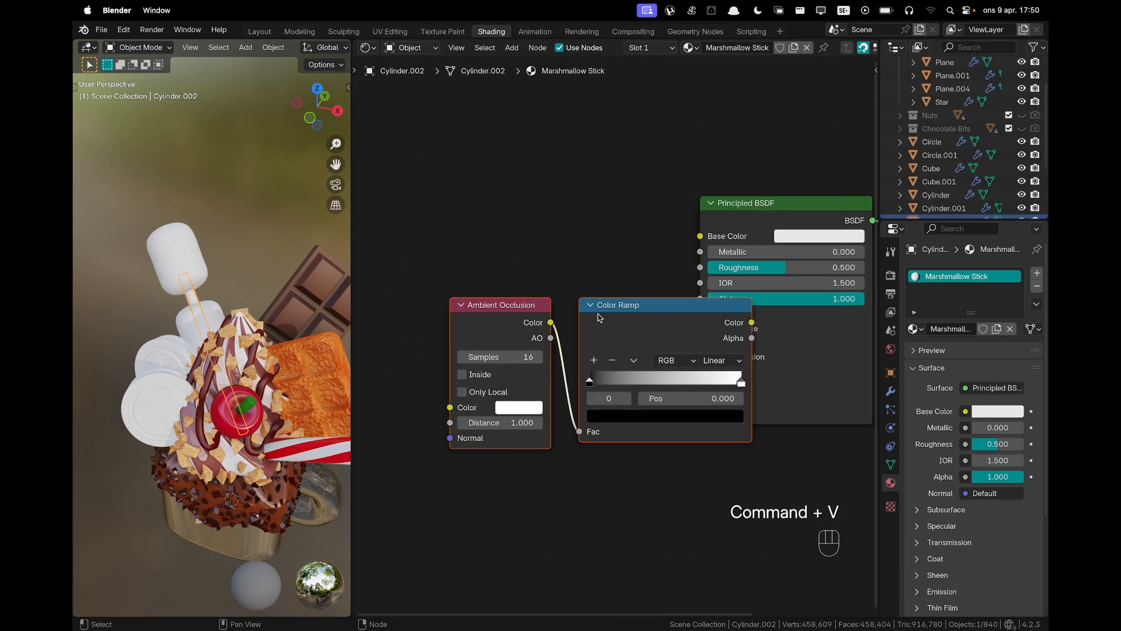
drag(639, 301, 549, 198)
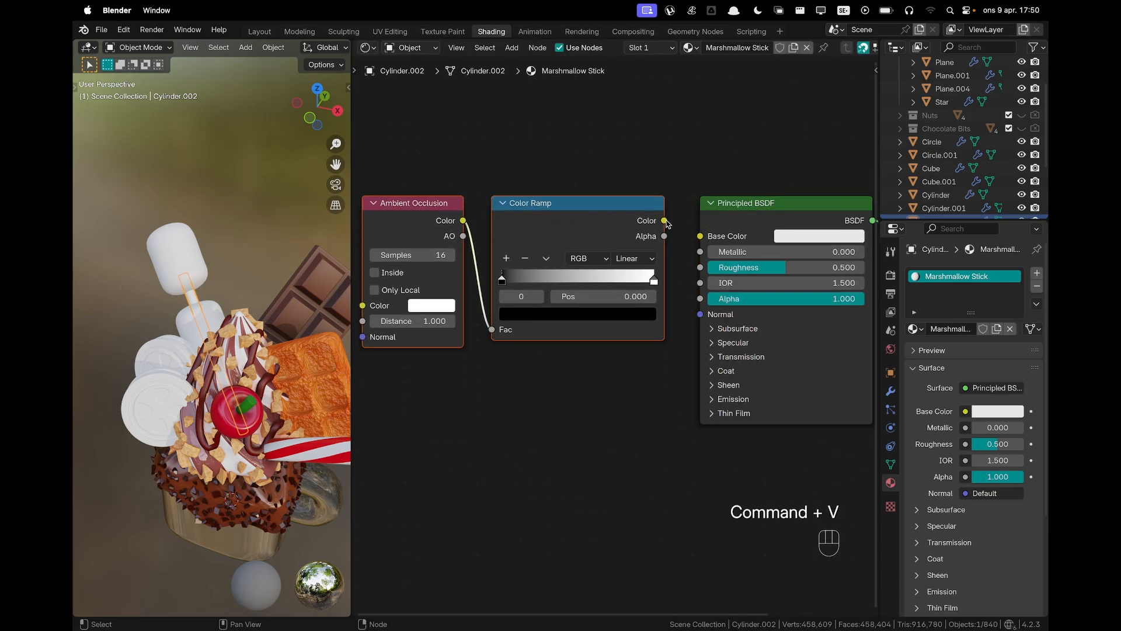
drag(664, 221, 700, 236)
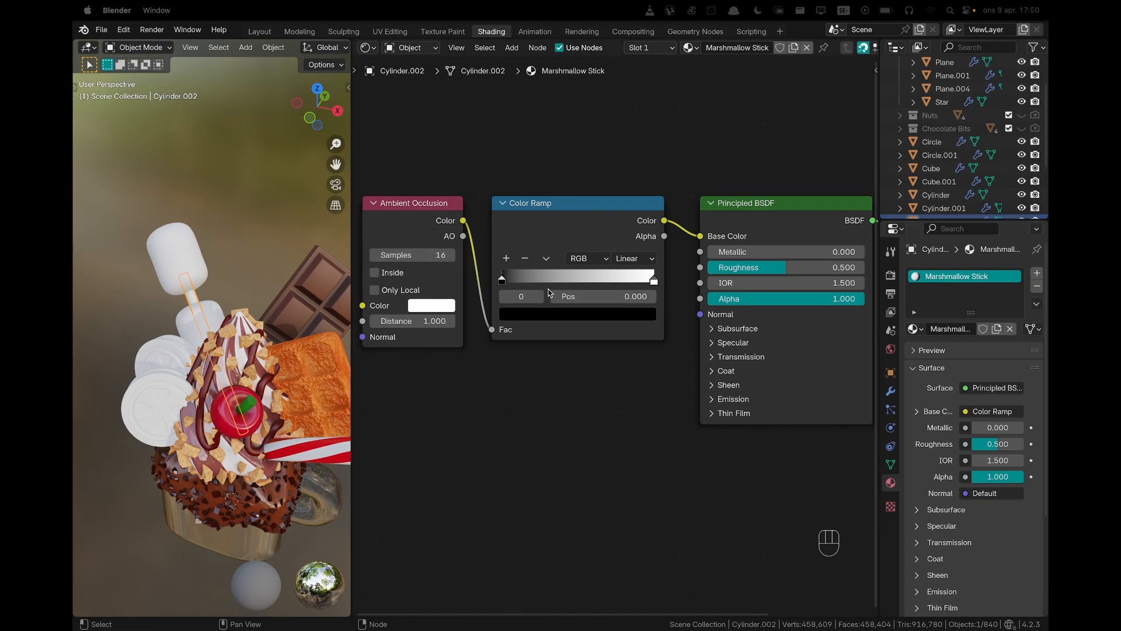
Set the stick's Color Ramp stops to hex 525C8B for the first and hex F0E9FF for the last
click(535, 314)
click(555, 251)
text(525C8B)
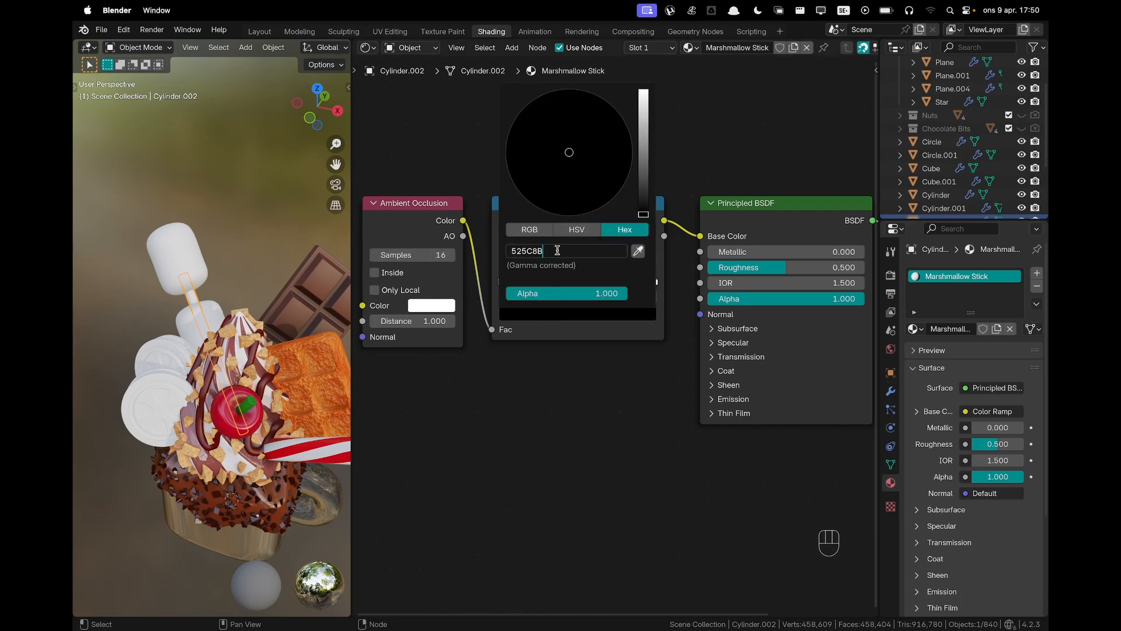
key(Return)
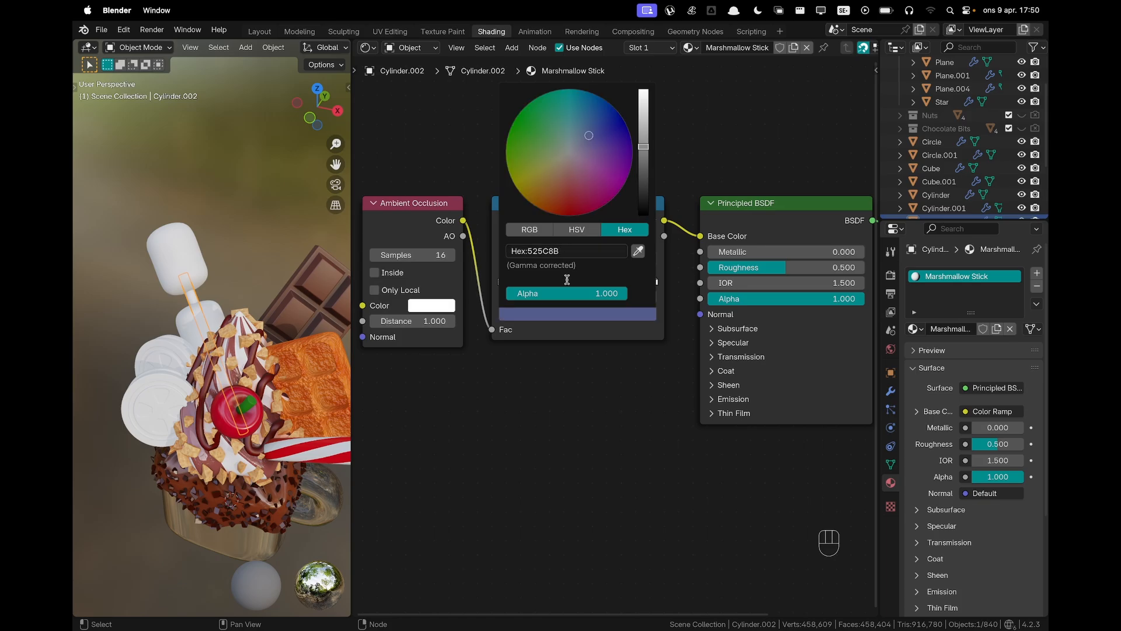
scroll(608, 309, up, 2)
shift+middle_drag(609, 324, 588, 345)
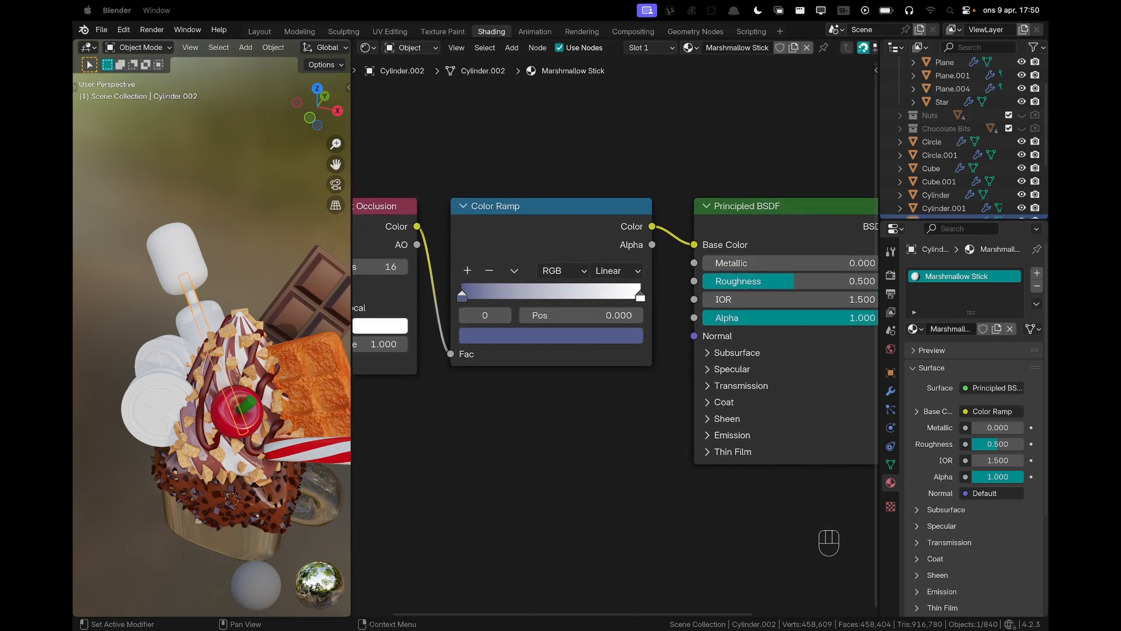
click(640, 296)
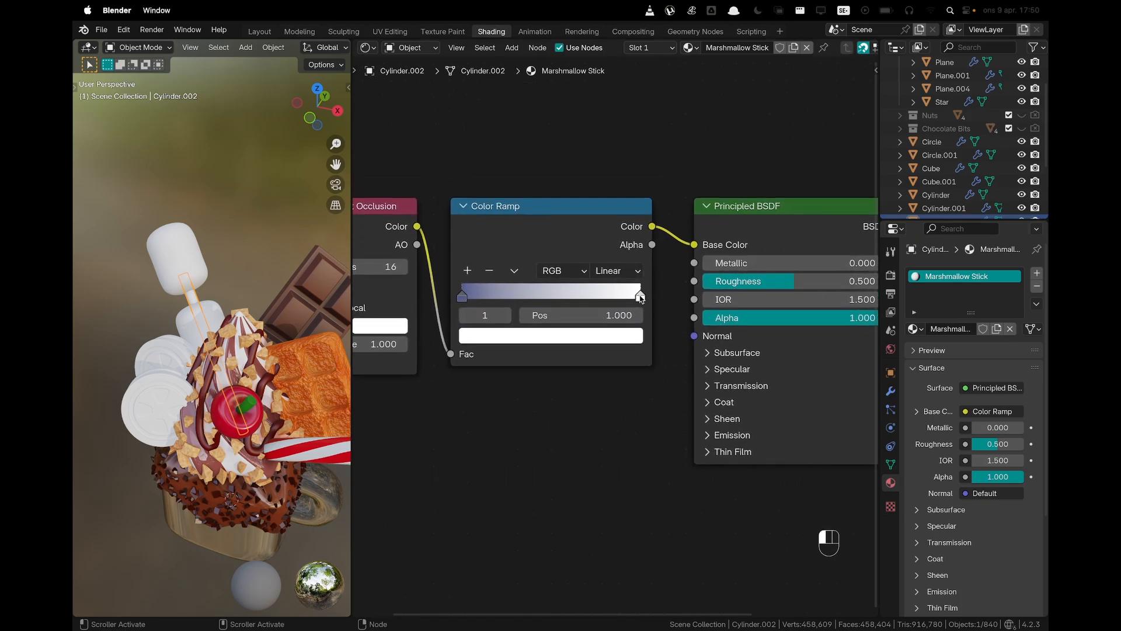
click(602, 336)
click(560, 262)
text(F0E9FF)
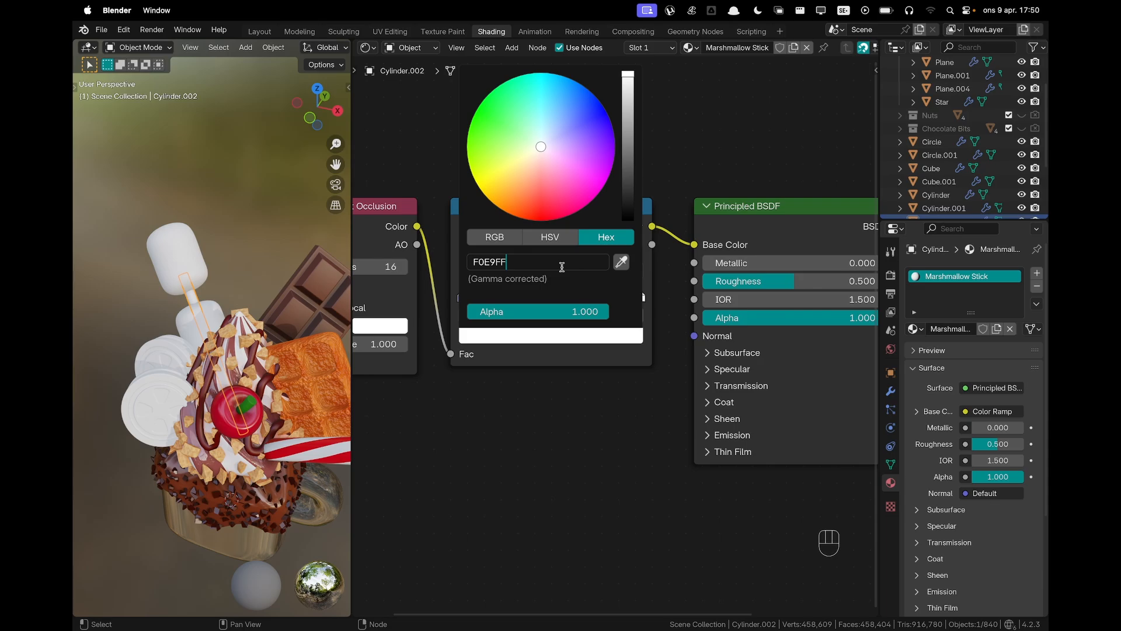
key(Return)
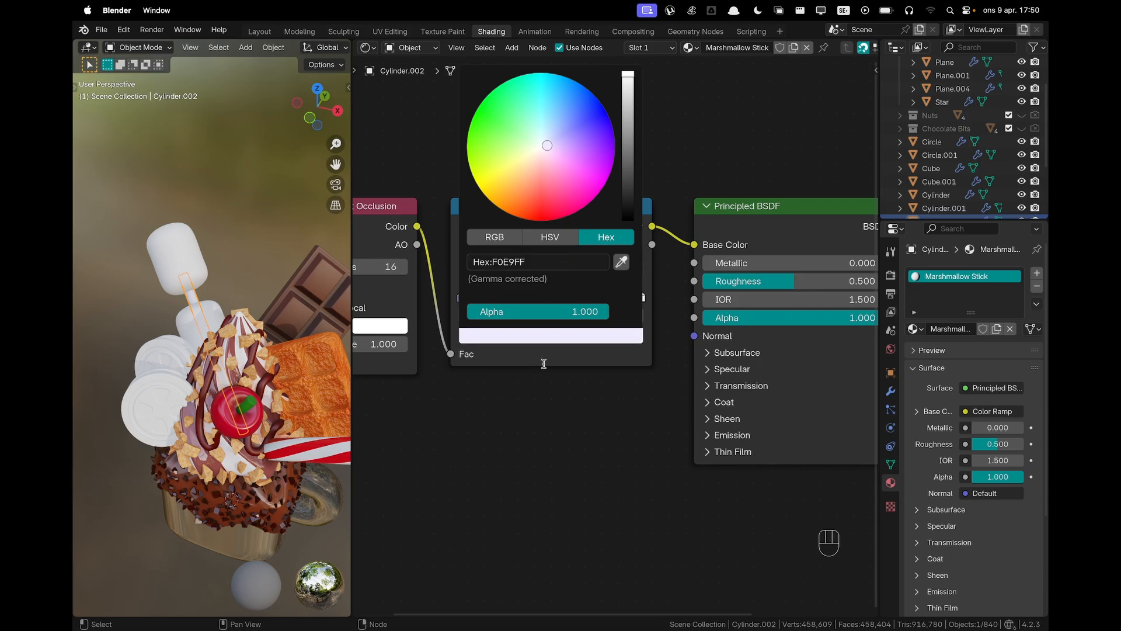
Set the first stop of the stick's Color Ramp to the dark reddish-brown hex color 3B0D00
drag(465, 294, 443, 301)
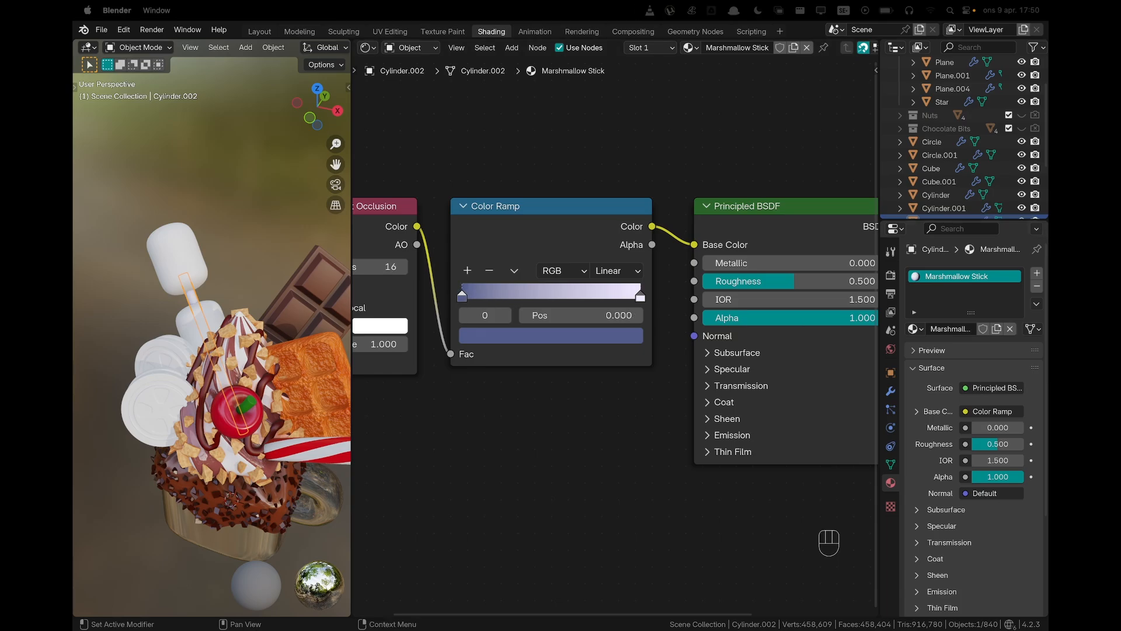
click(501, 335)
click(514, 263)
text(3B0D00)
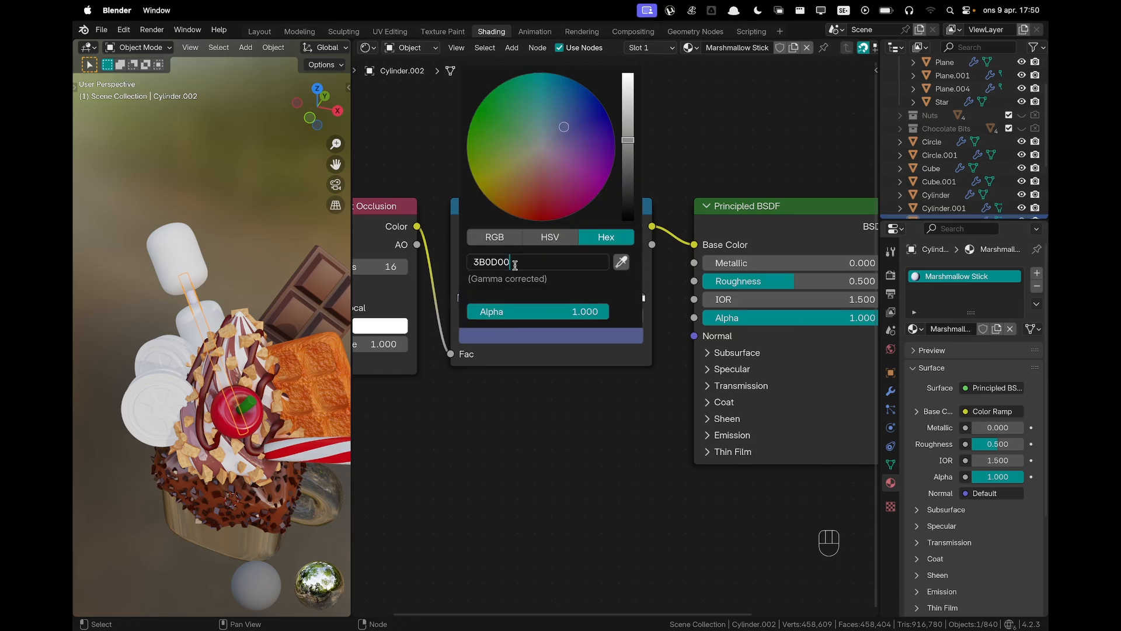
key(Return)
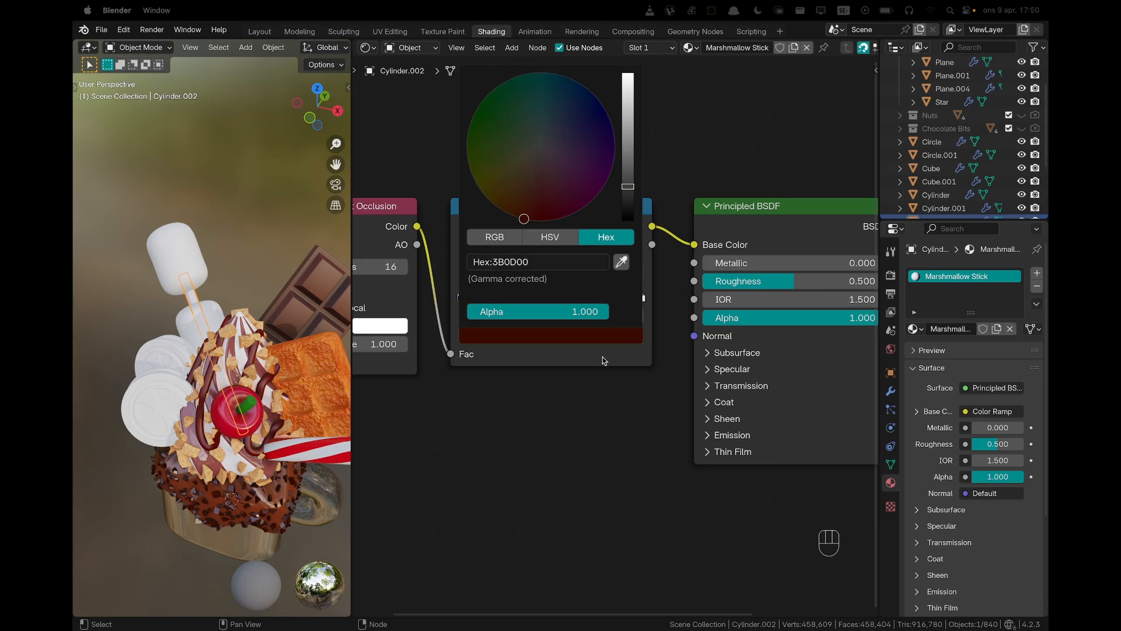
Set the last stop of the stick's Color Ramp to the light wood hex color EBB890
click(640, 299)
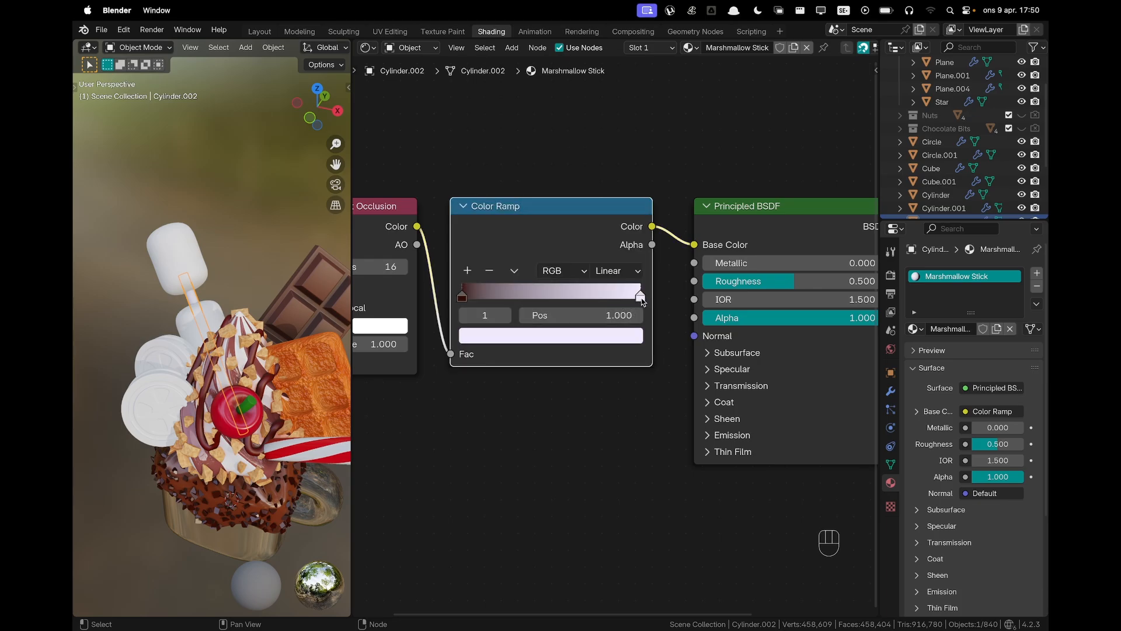
click(611, 343)
click(538, 267)
text(EBB890)
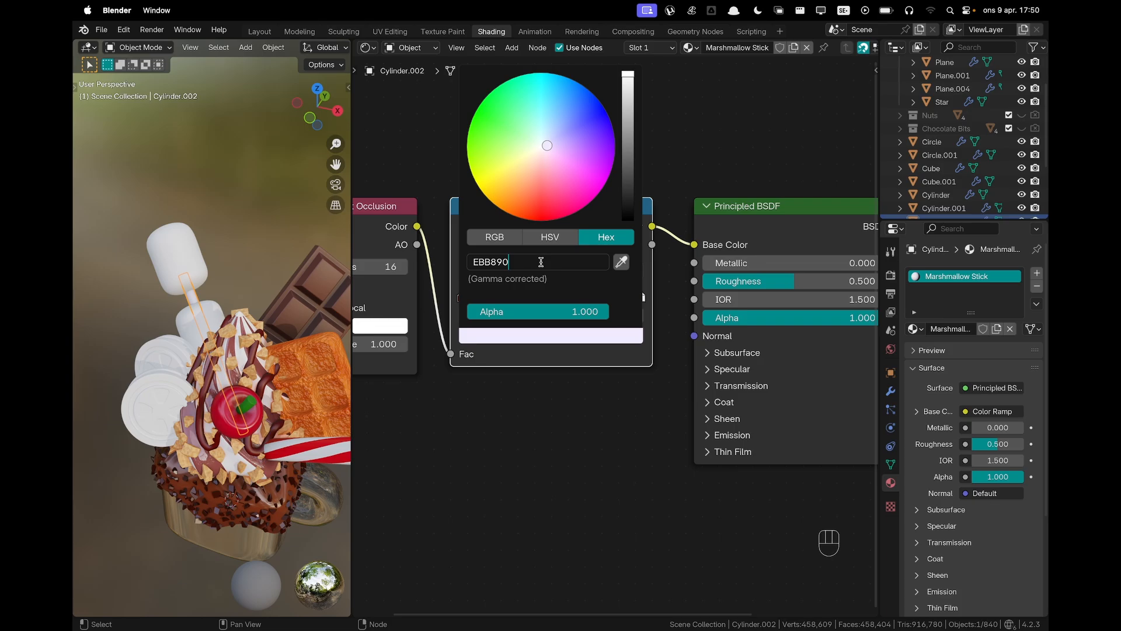
key(Return)
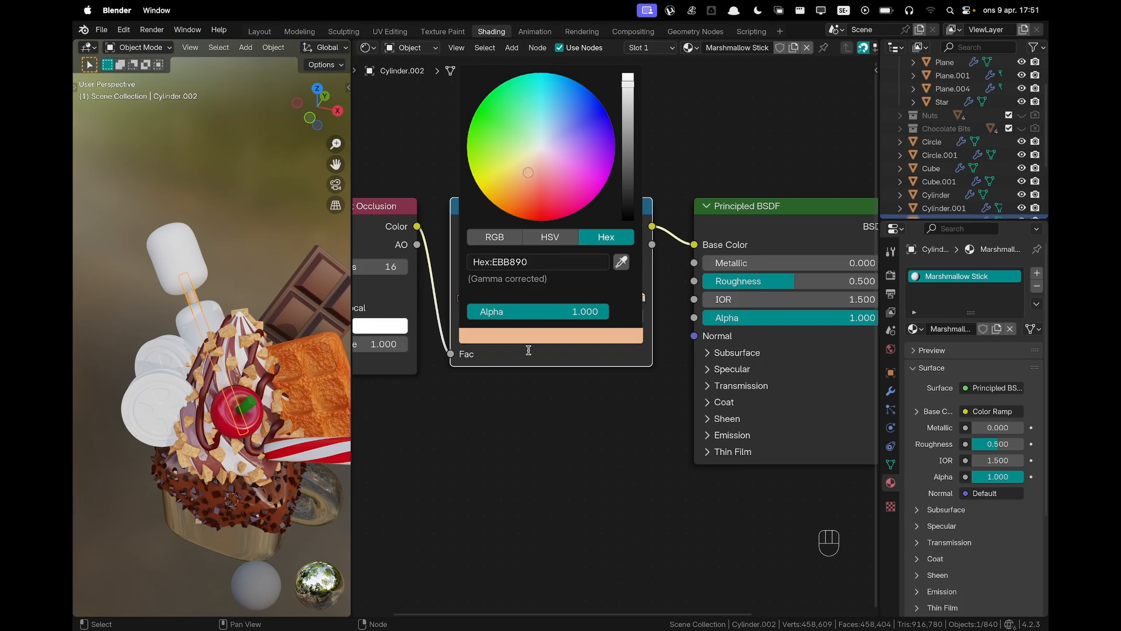
Move the dark first stop of the stick's Color Ramp to position 0.4
drag(462, 298, 566, 300)
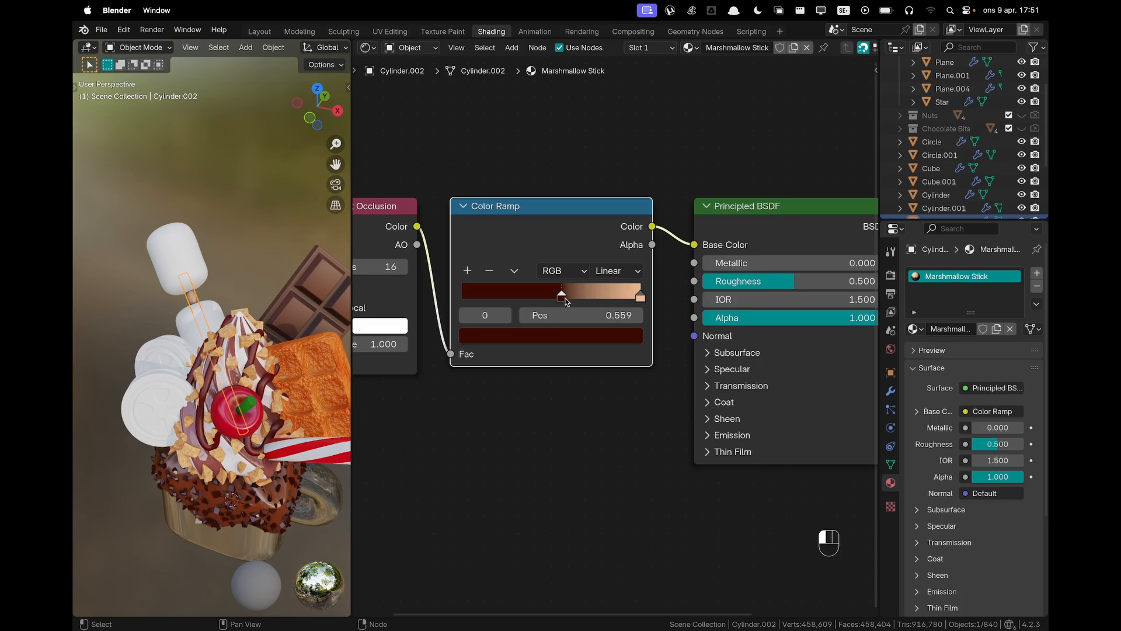
click(568, 315)
text(0.4)
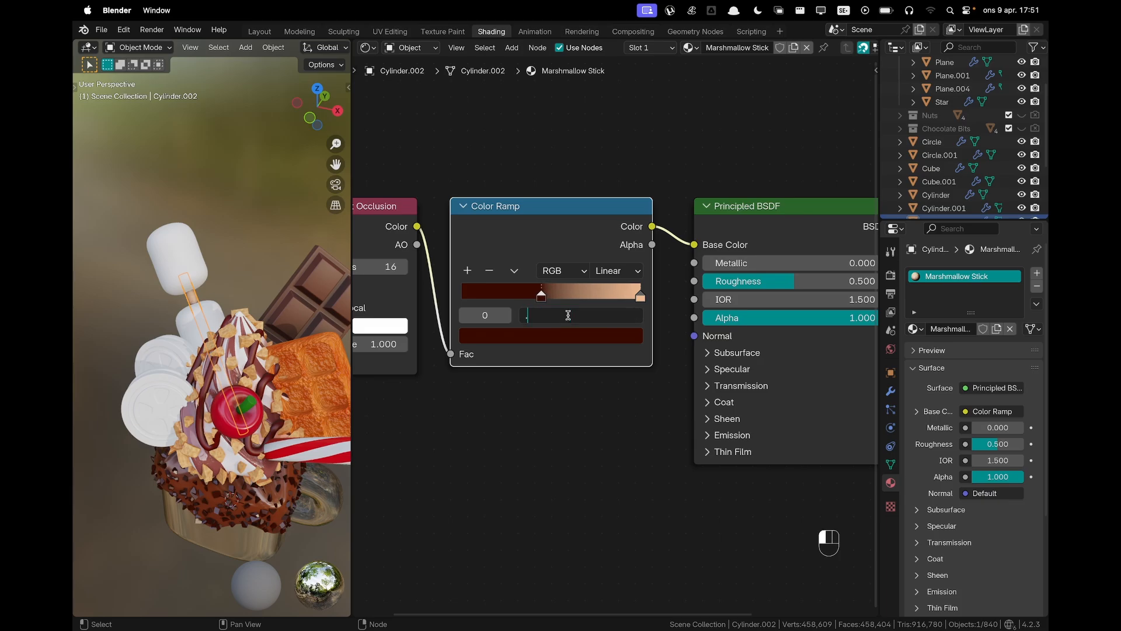
key(Return)
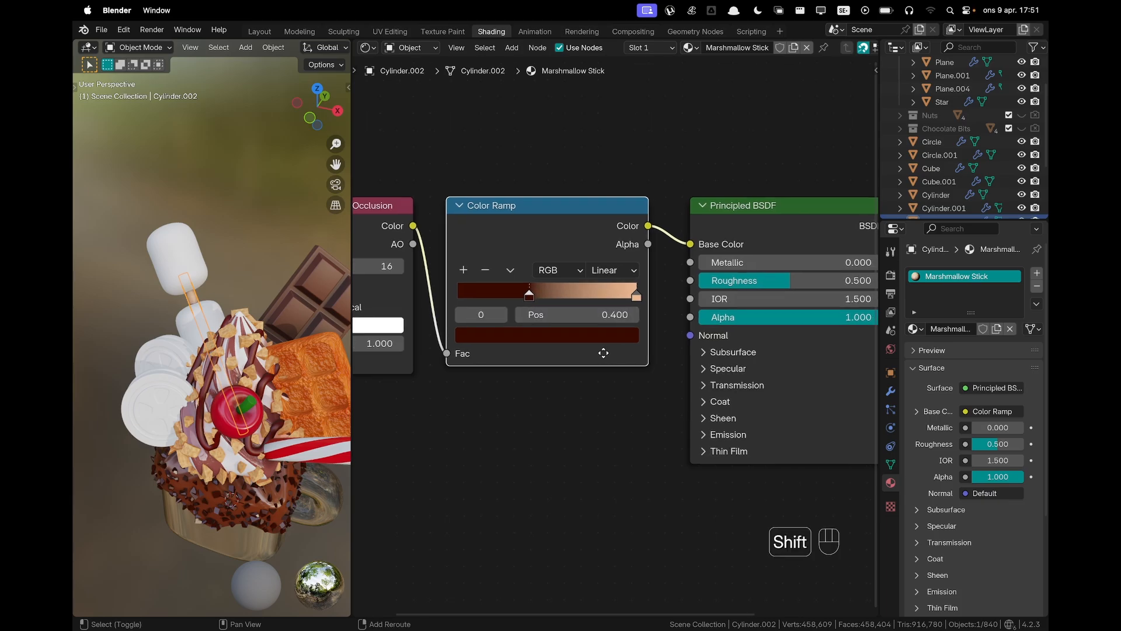
Set the Roughness of the Marshmallow Stick material's Principled BSDF to 0.6
shift+scroll(642, 295, right, 5)
click(681, 280)
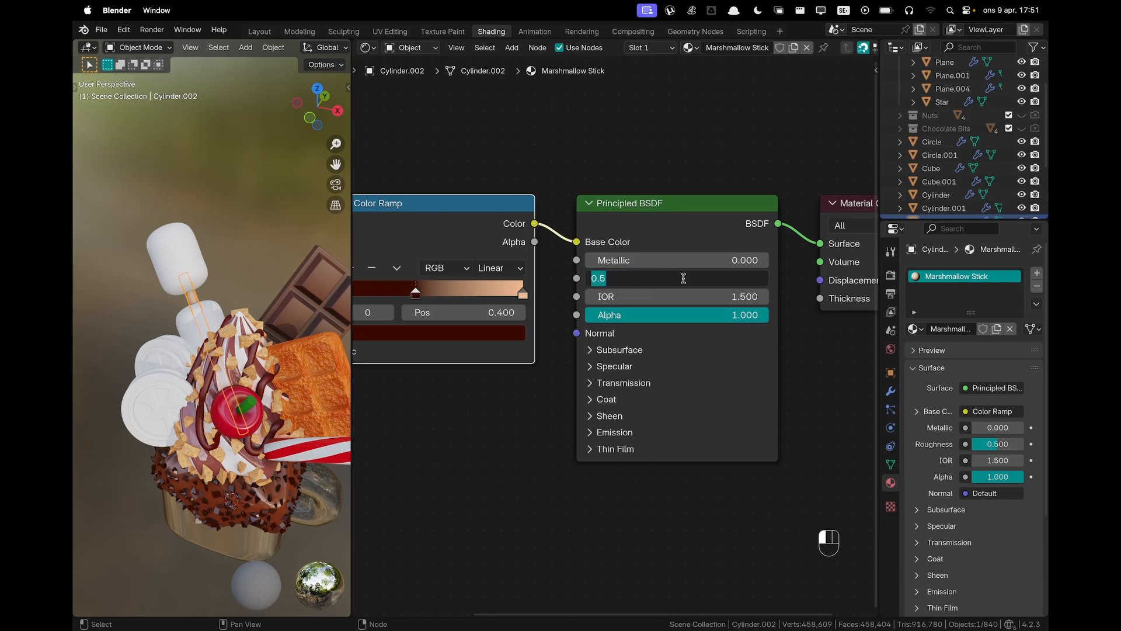
text(.6)
key(Return)
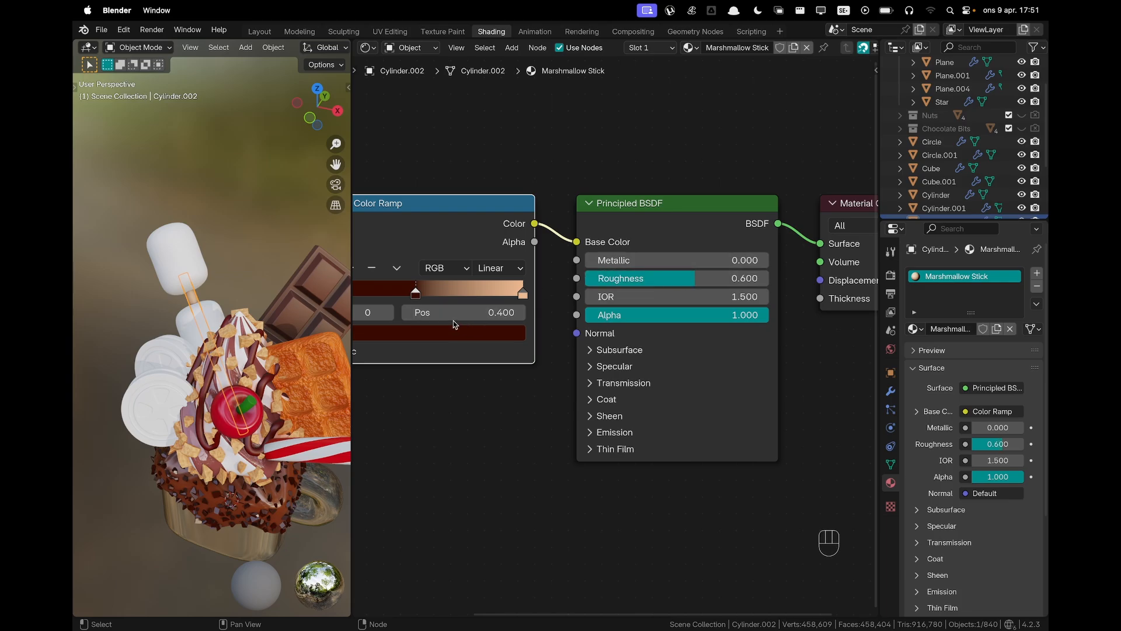
Select the chocolate bar and set its Principled BSDF Roughness to 0.3
click(301, 347)
shift+scroll(301, 347, right, 4)
scroll(301, 347, up, 3)
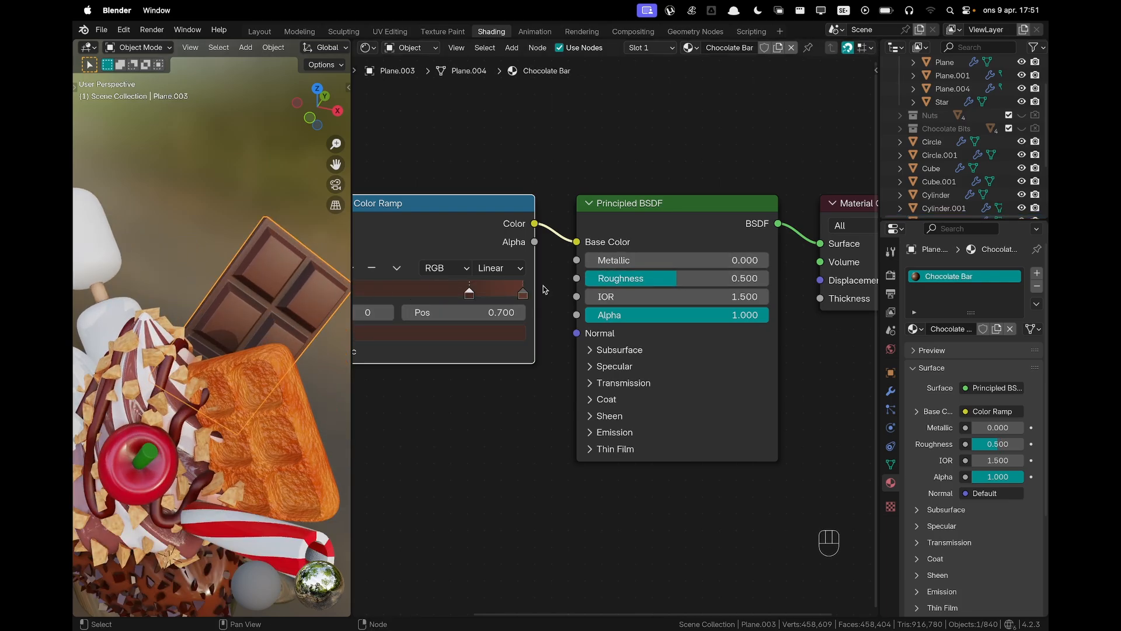
click(717, 283)
text(.3)
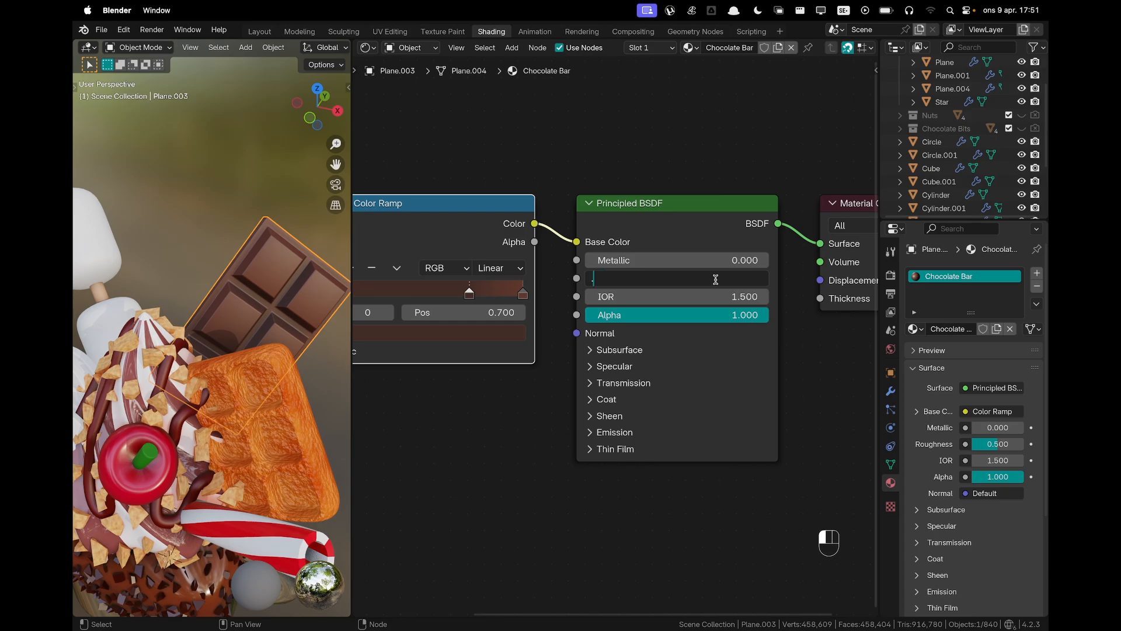
key(Return)
scroll(308, 376, down, 2)
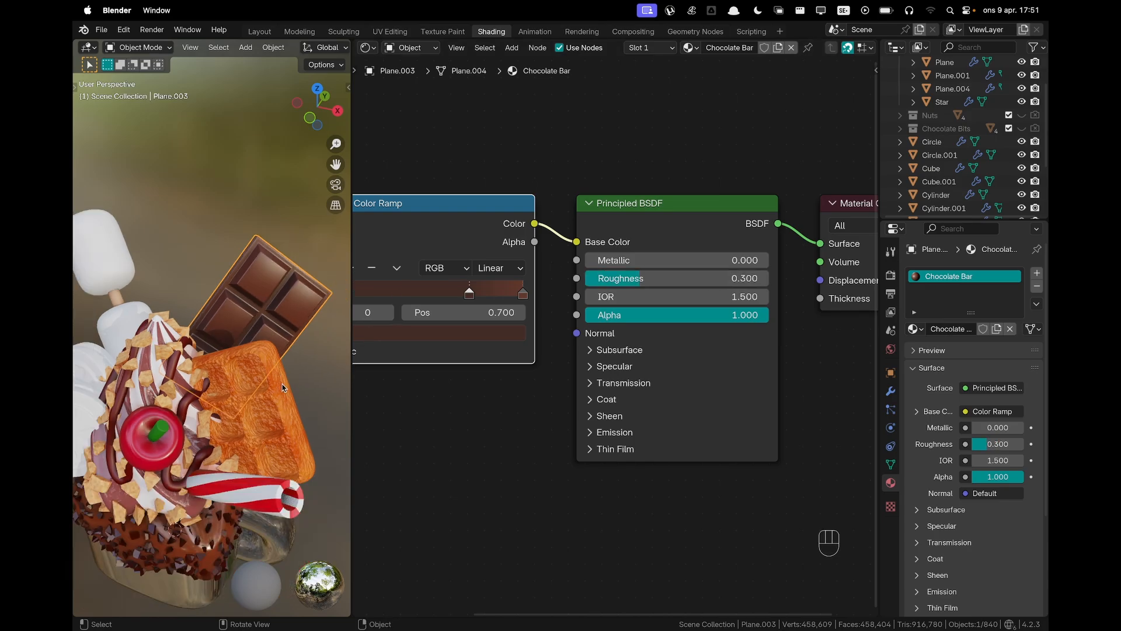
Create a new material on the upper marshmallow and name it Marshmallow
click(282, 384)
shift+scroll(258, 363, left, 3)
click(149, 311)
shift+scroll(153, 312, left, 4)
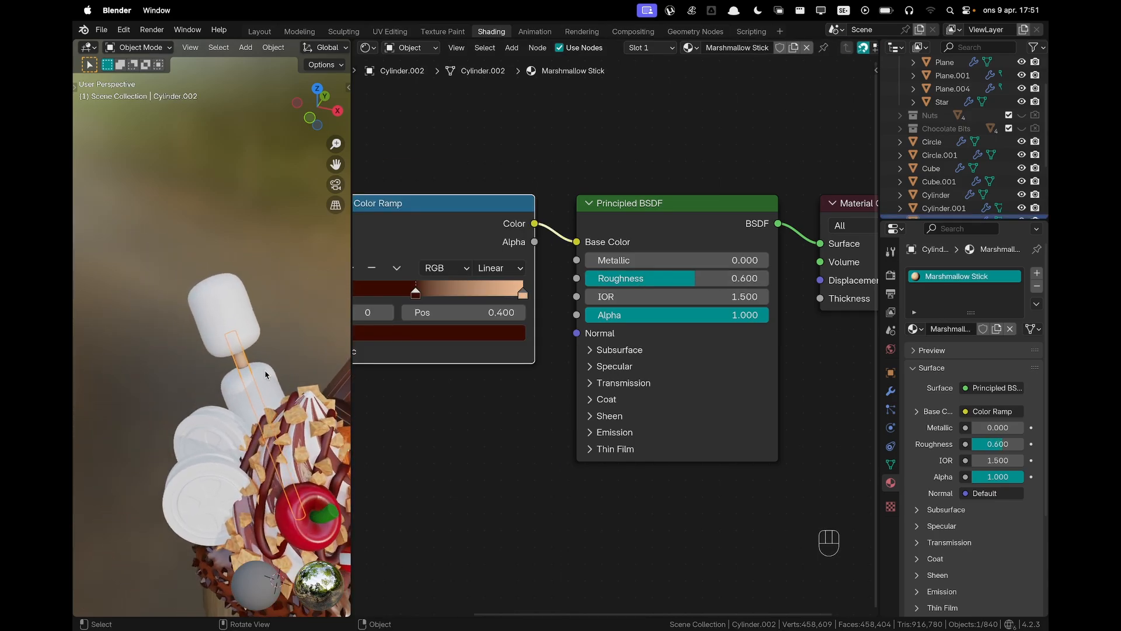
scroll(246, 312, up, 3)
click(248, 312)
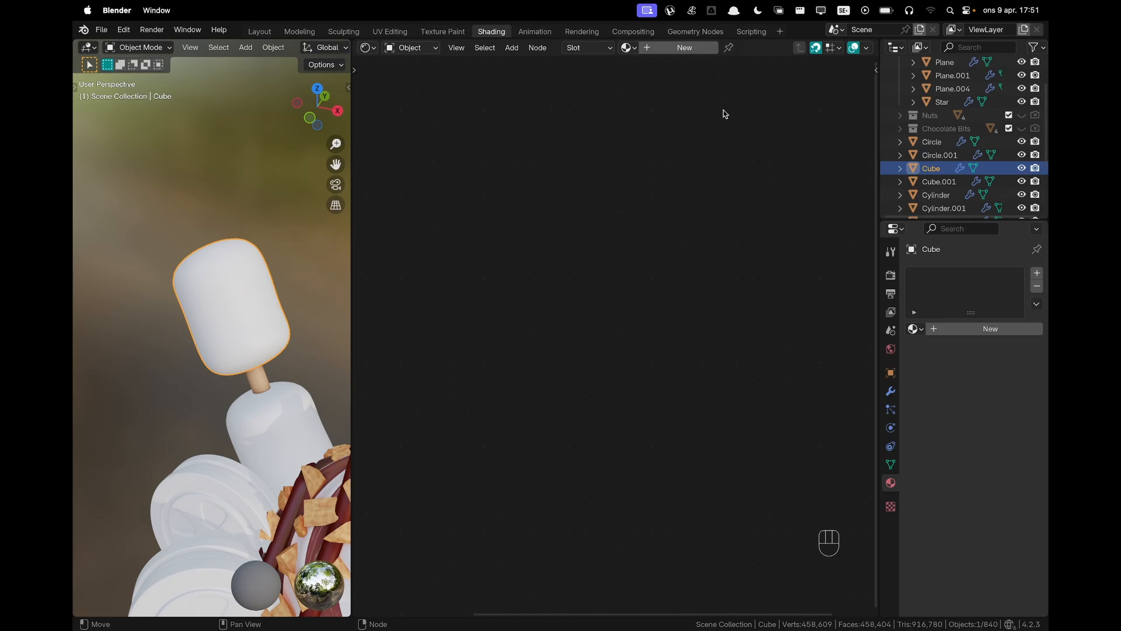
click(690, 48)
click(730, 47)
text(M)
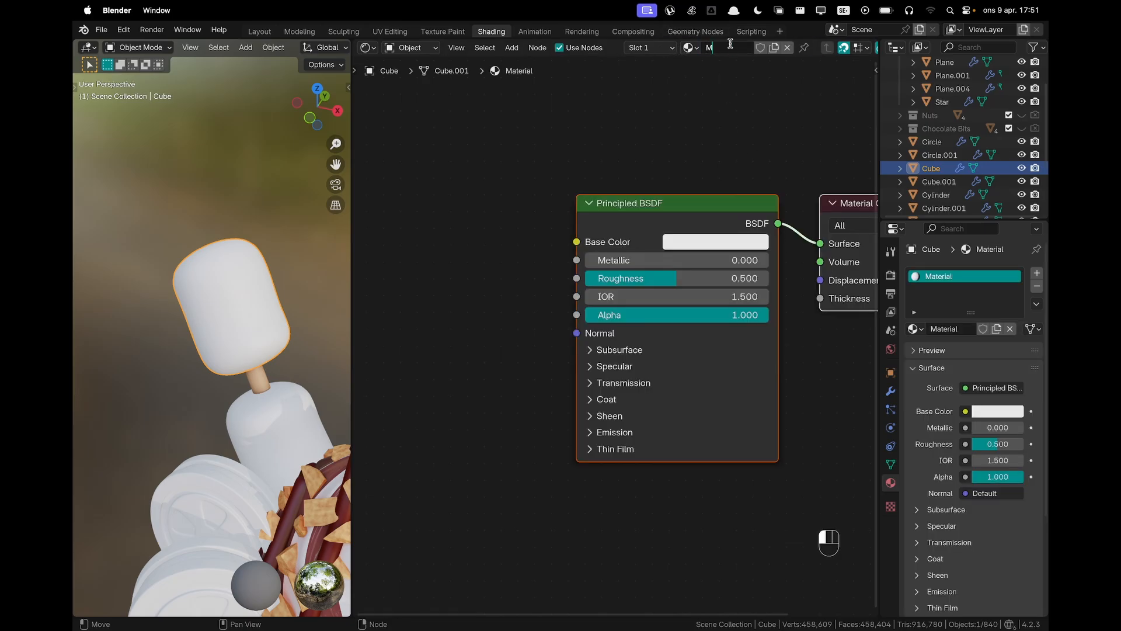
text(arshmallow)
key(Return)
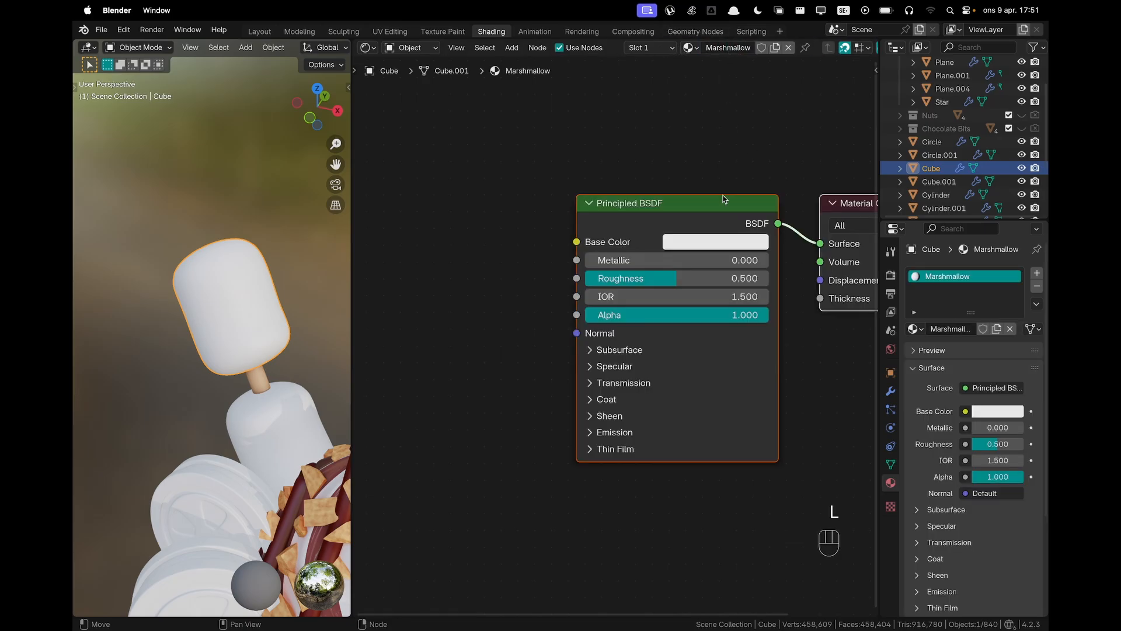
Paste the Ambient Occlusion and Color Ramp nodes into the Marshmallow material and connect the ramp's Color to the Principled BSDF's Base Color
scroll(505, 190, down, 4)
shift+middle_drag(476, 222, 586, 190)
key(super+b)
key(super+v)
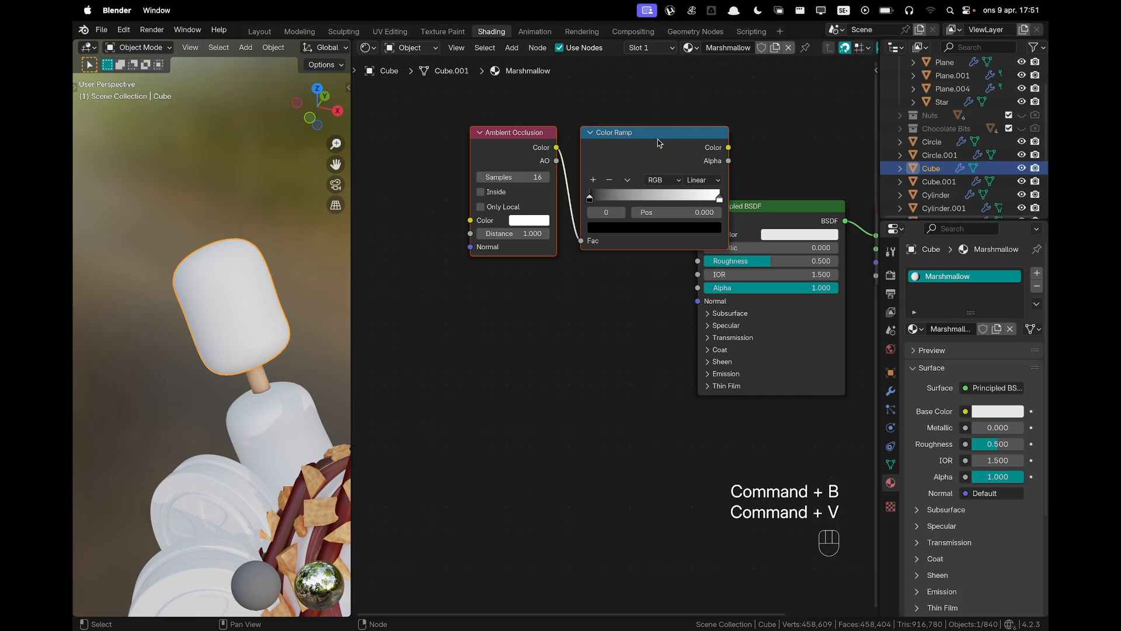
drag(659, 143, 597, 212)
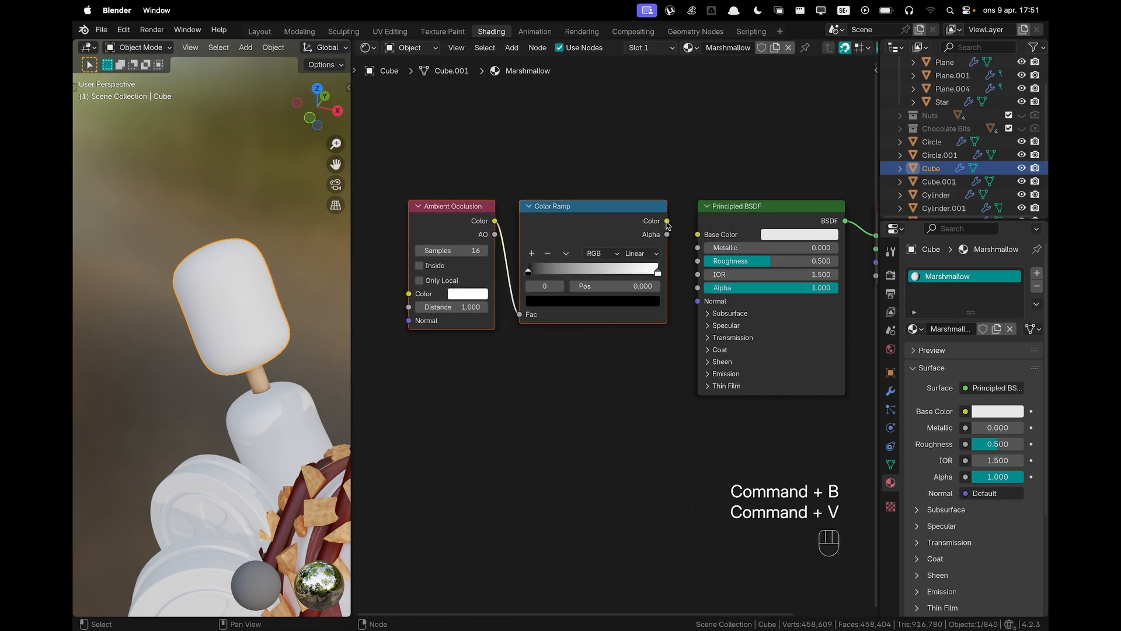
drag(668, 222, 701, 237)
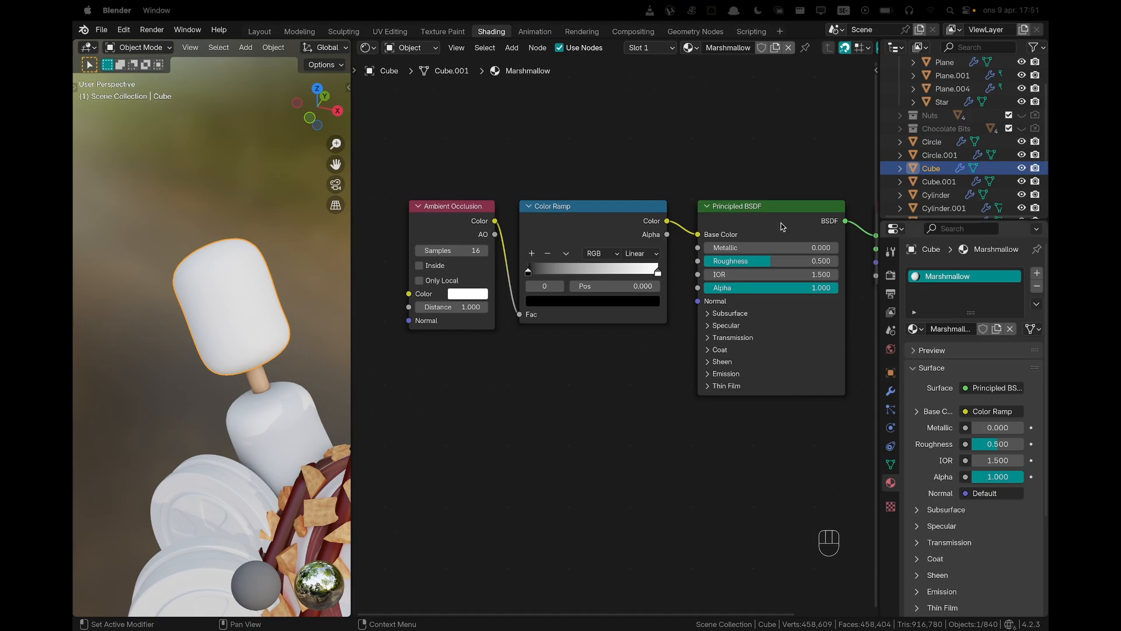
Set the dark stop of the Marshmallow material's Color Ramp to hex 525C8B
click(540, 299)
click(561, 250)
text(525C8B)
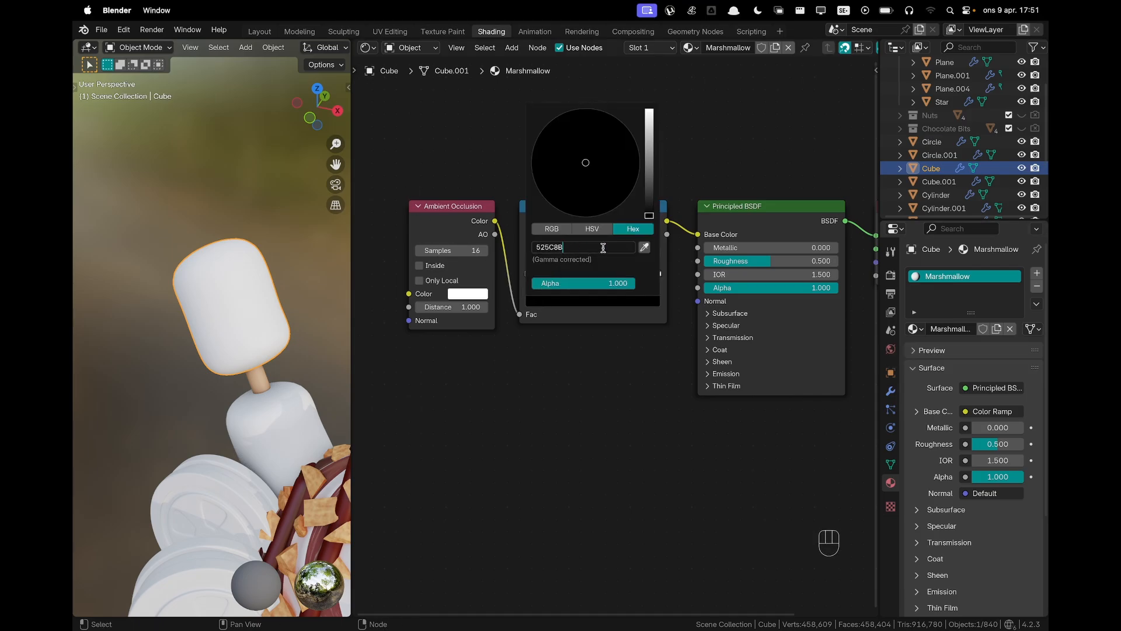
key(Return)
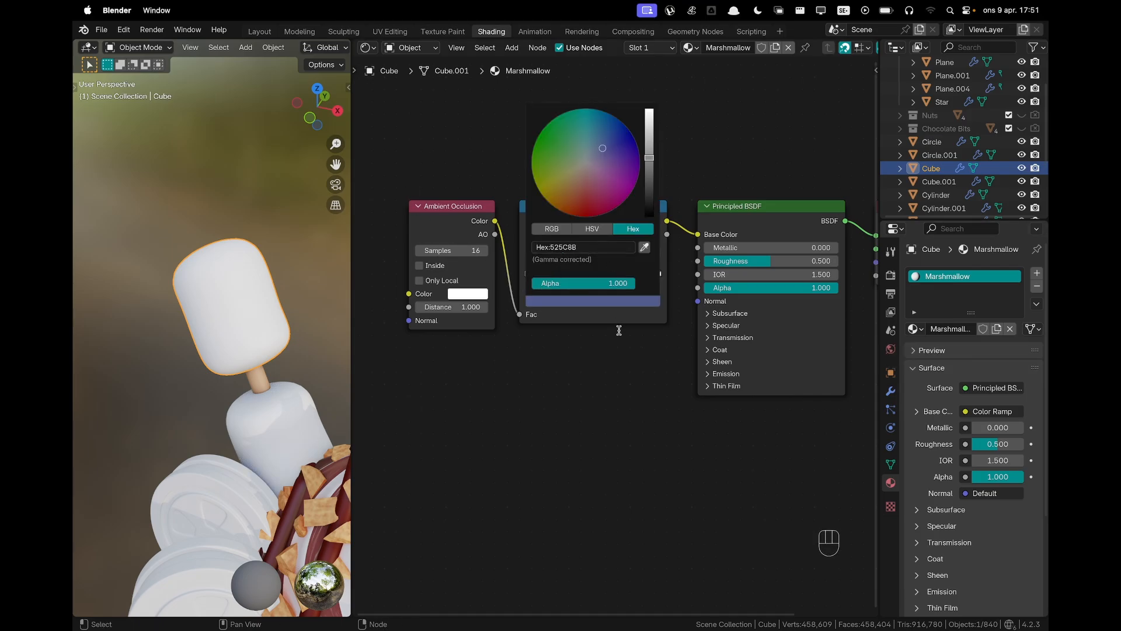
Set the white stop of the Marshmallow material's Color Ramp to hex F0E9FF
scroll(623, 315, up, 2)
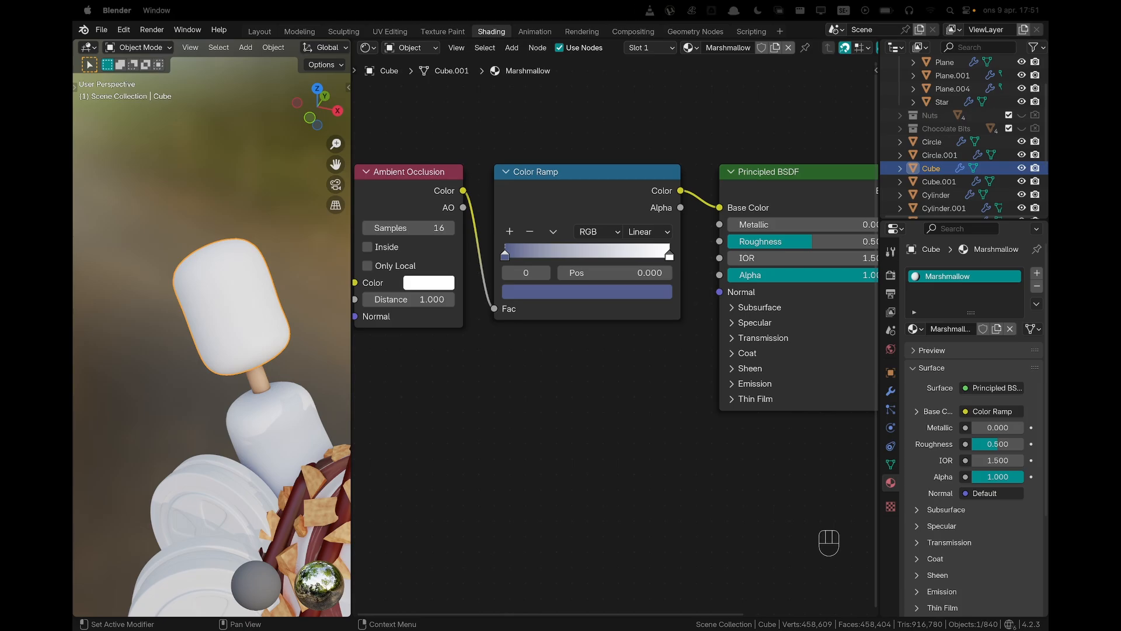
click(666, 255)
click(649, 291)
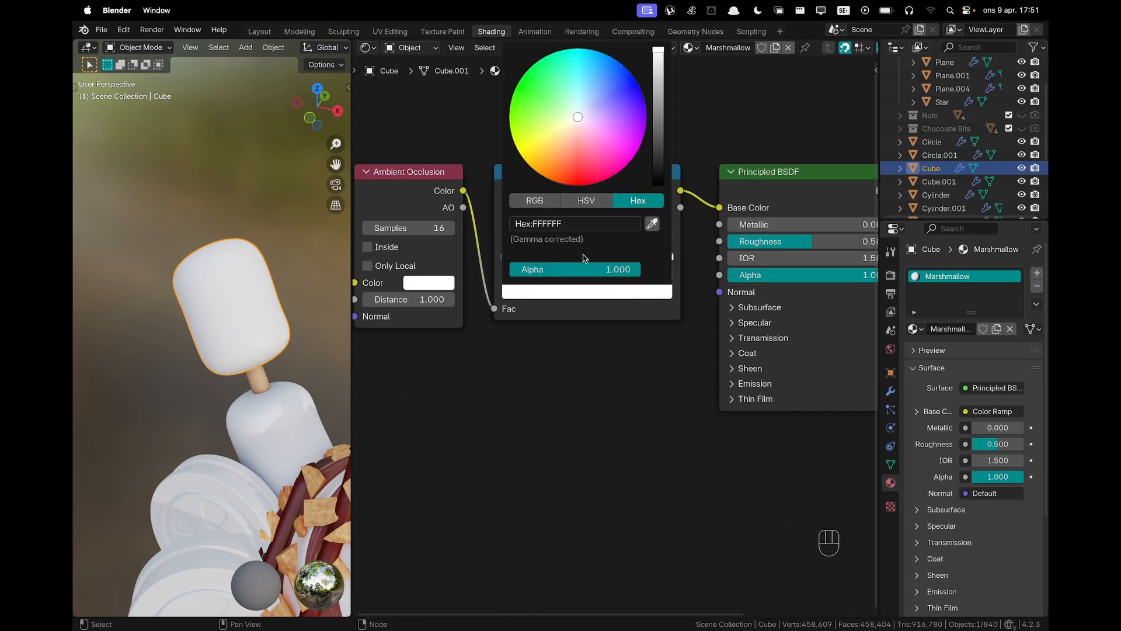
click(574, 224)
text(F0E9FF)
key(Return)
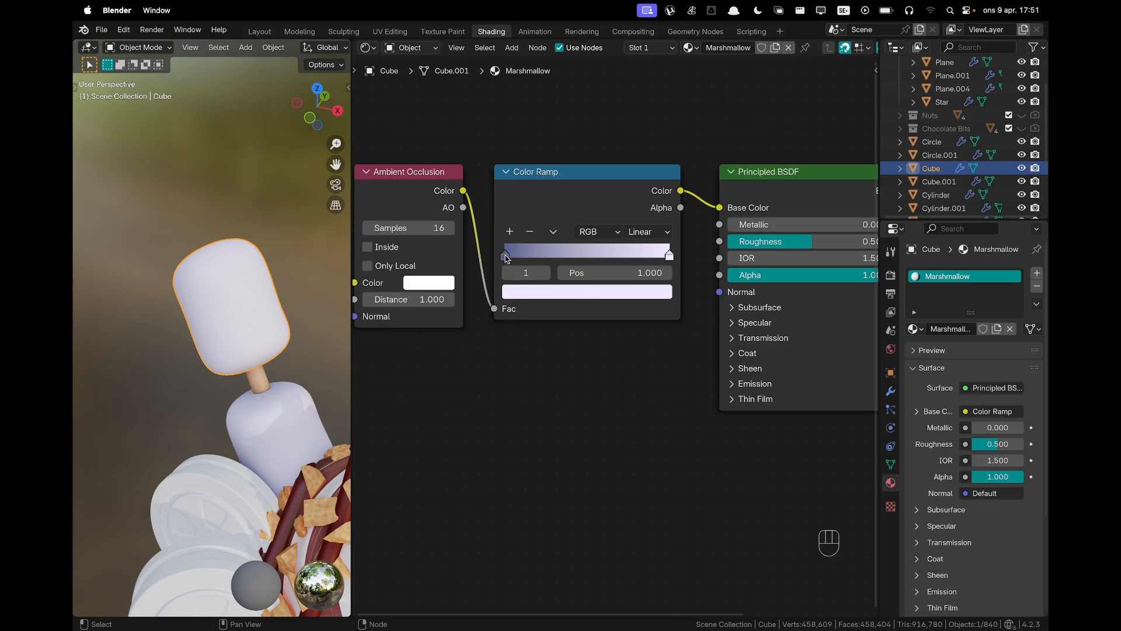
Position the Marshmallow Color Ramp's dark stop at 0.3 and its light stop at 0.8
drag(506, 257, 538, 262)
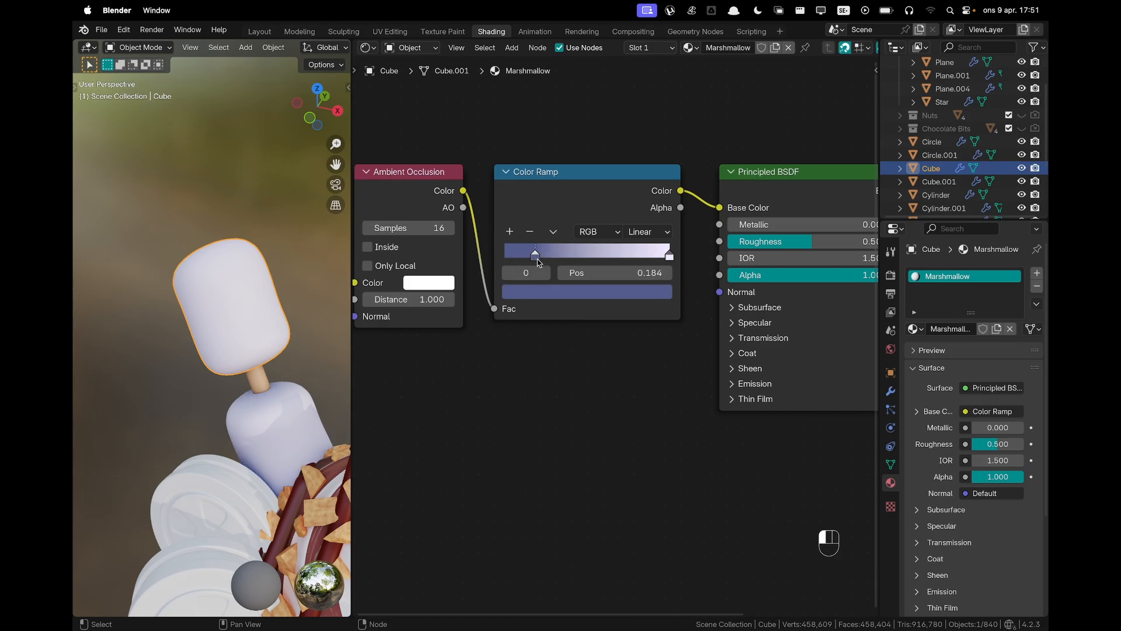
click(628, 273)
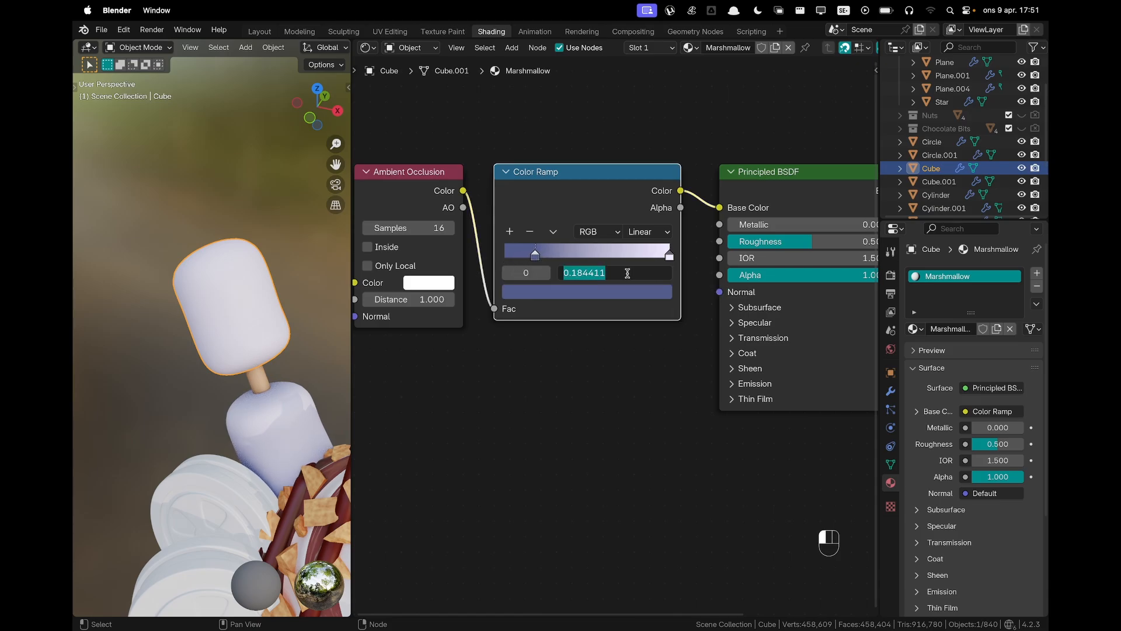
text(.3)
key(Return)
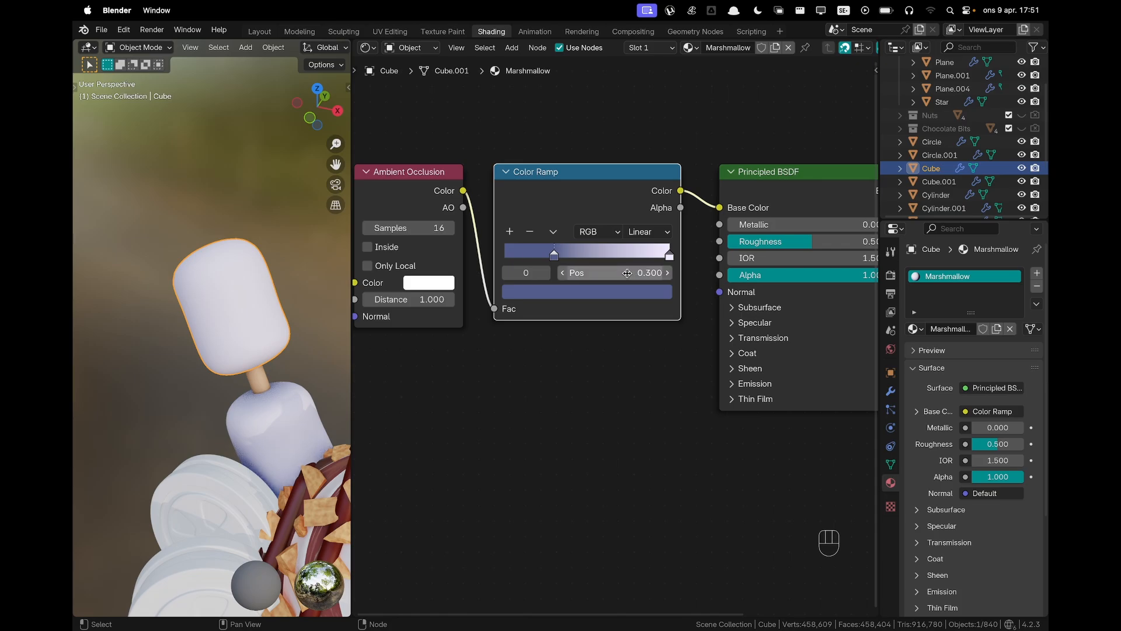
click(669, 255)
click(649, 272)
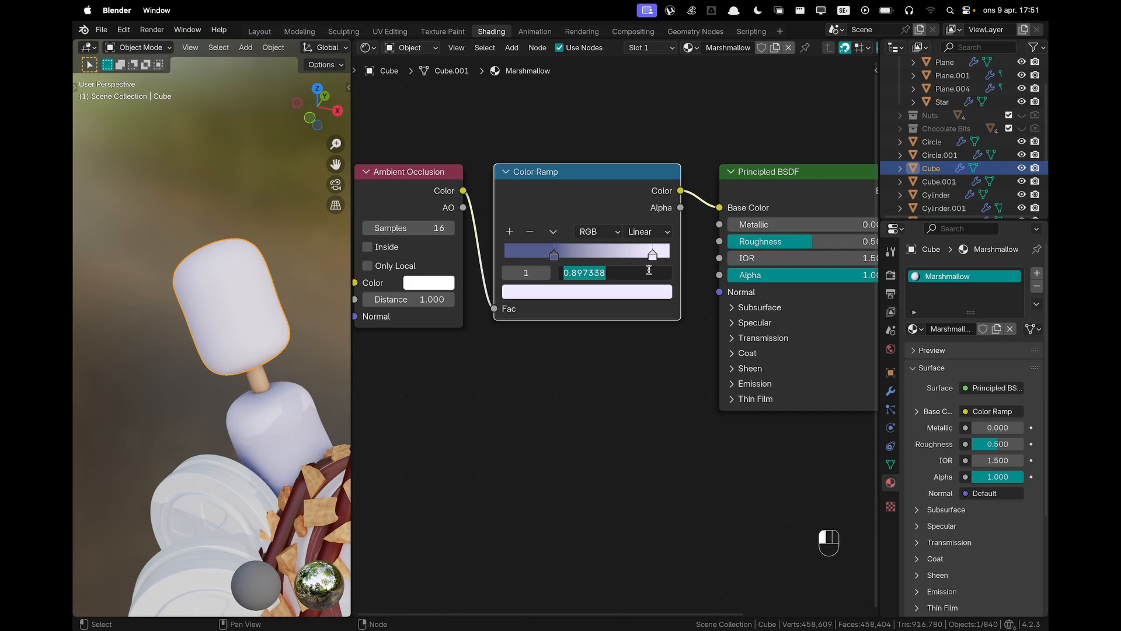
text(.8)
key(Return)
click(293, 293)
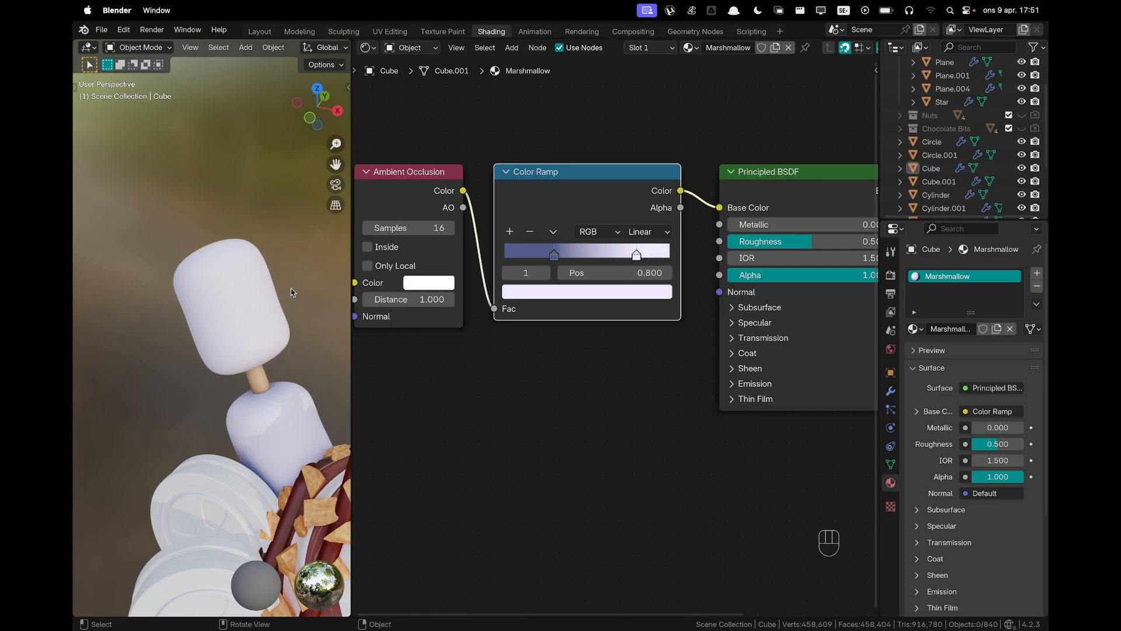
Set the Roughness of the Marshmallow material's Principled BSDF to 0.8
scroll(299, 324, down, 4)
shift+middle_drag(300, 328, 234, 253)
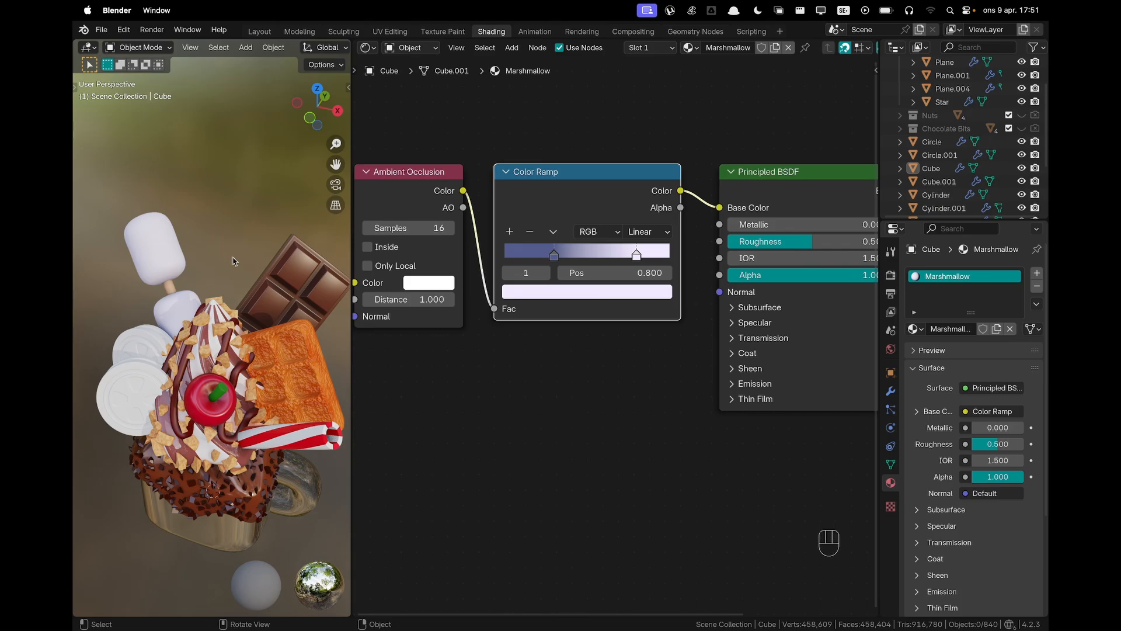
shift+middle_drag(759, 251, 688, 268)
click(716, 257)
key(BackSpace)
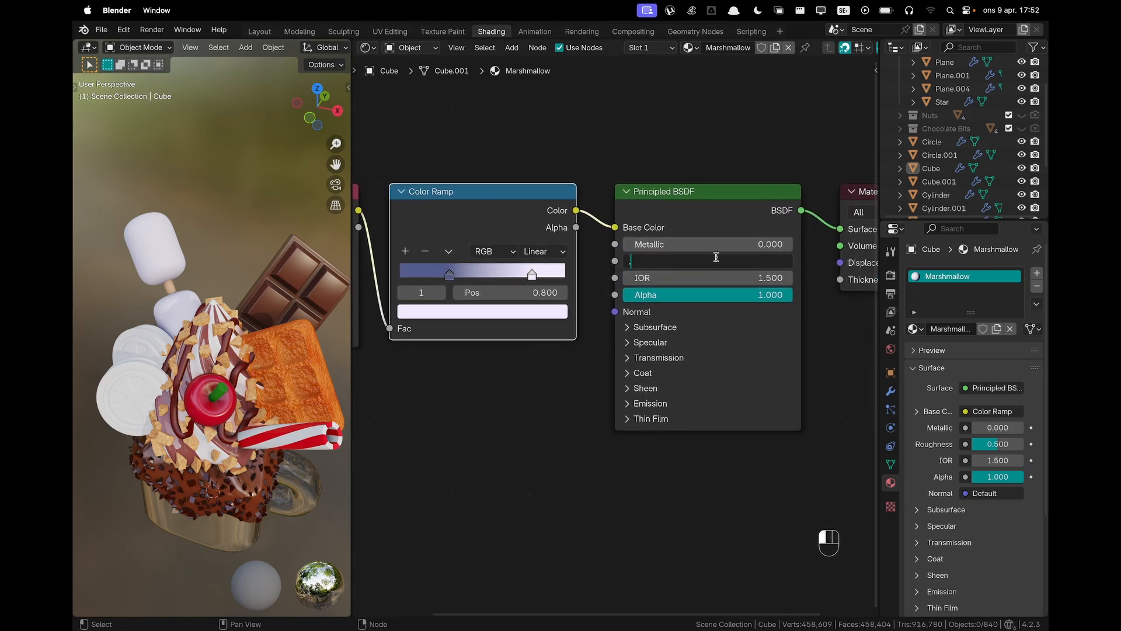
key(Return)
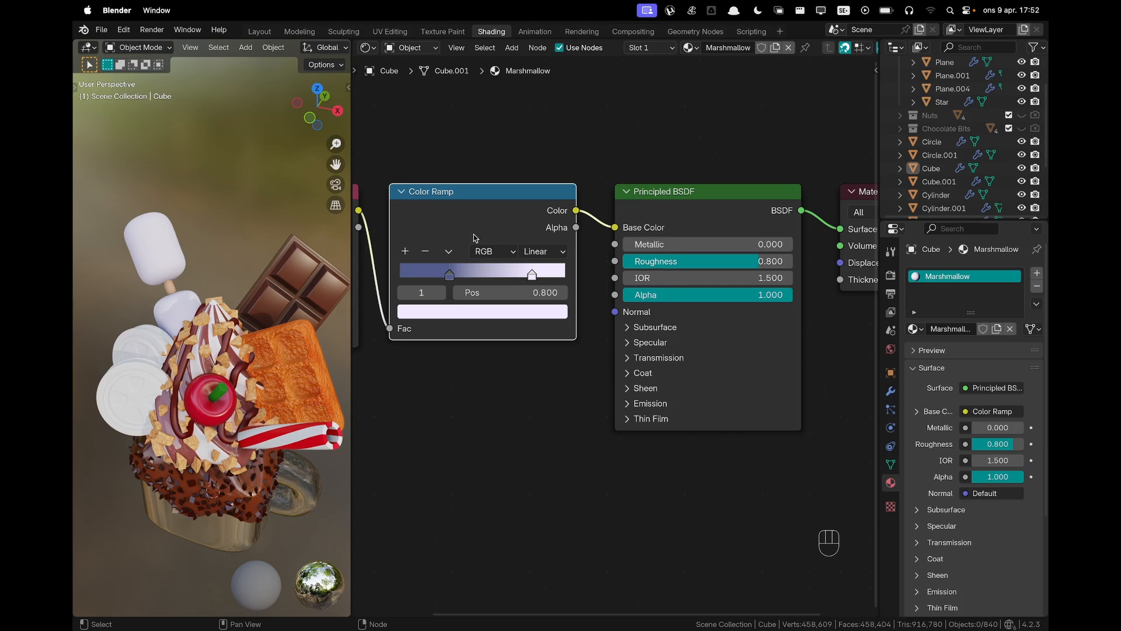
Examine the shaded toppings up close, from the chocolate bar and waffle across to the marshmallows
scroll(584, 353, down, 2)
shift+middle_drag(578, 374, 616, 296)
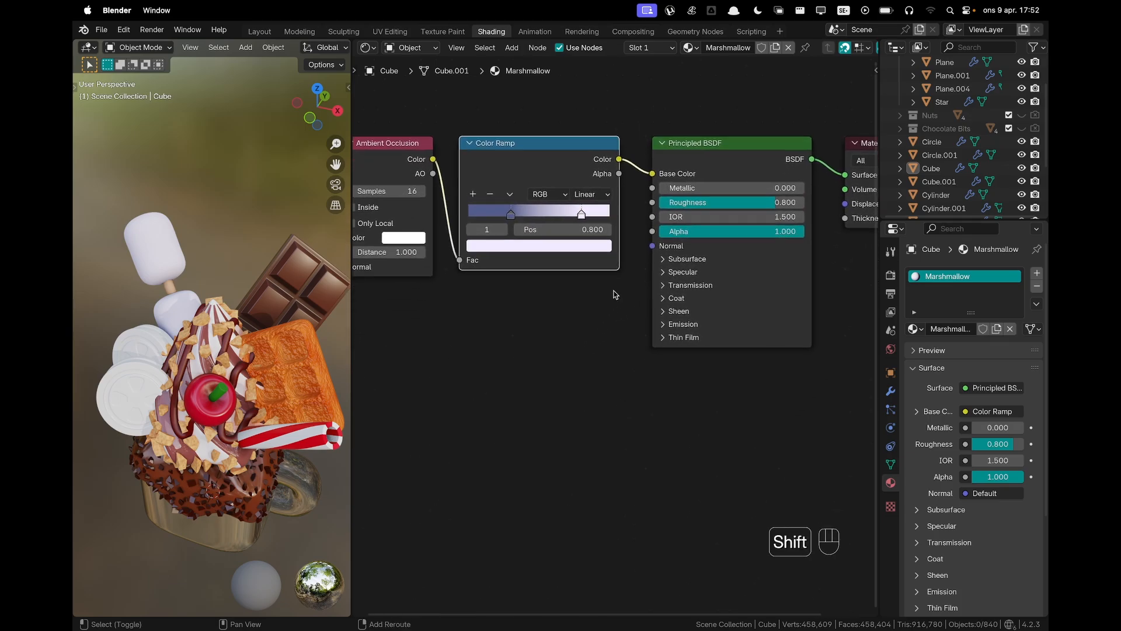
scroll(153, 262, down, 1)
scroll(149, 261, up, 3)
scroll(147, 261, up, 1)
shift+middle_drag(148, 262, 226, 310)
scroll(221, 315, up, 3)
scroll(227, 320, down, 3)
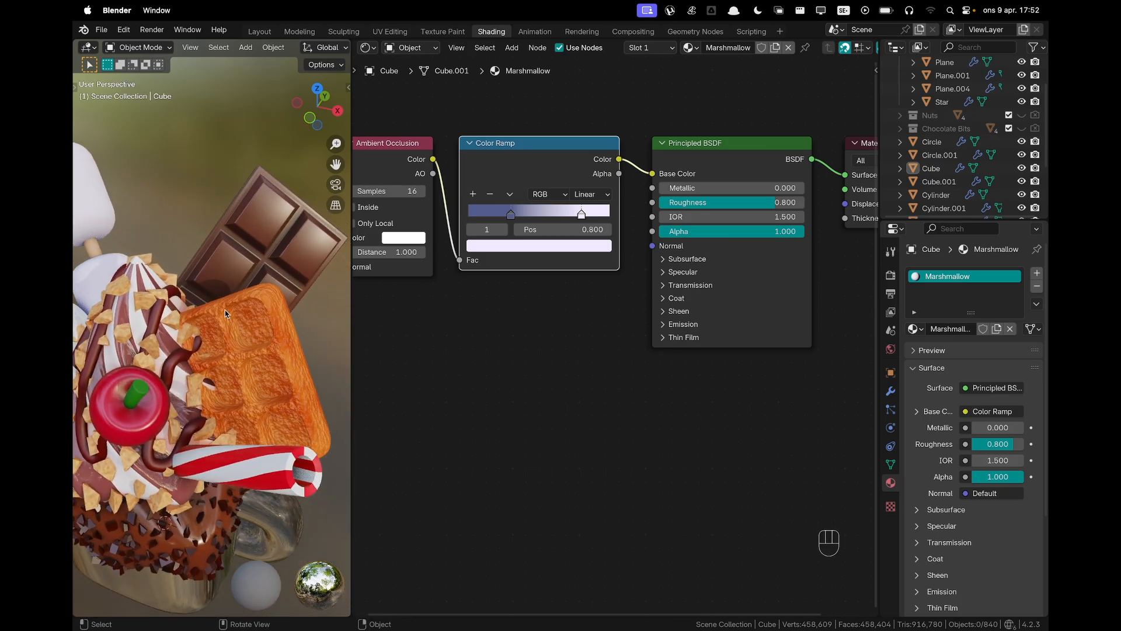
shift+middle_drag(259, 361, 277, 327)
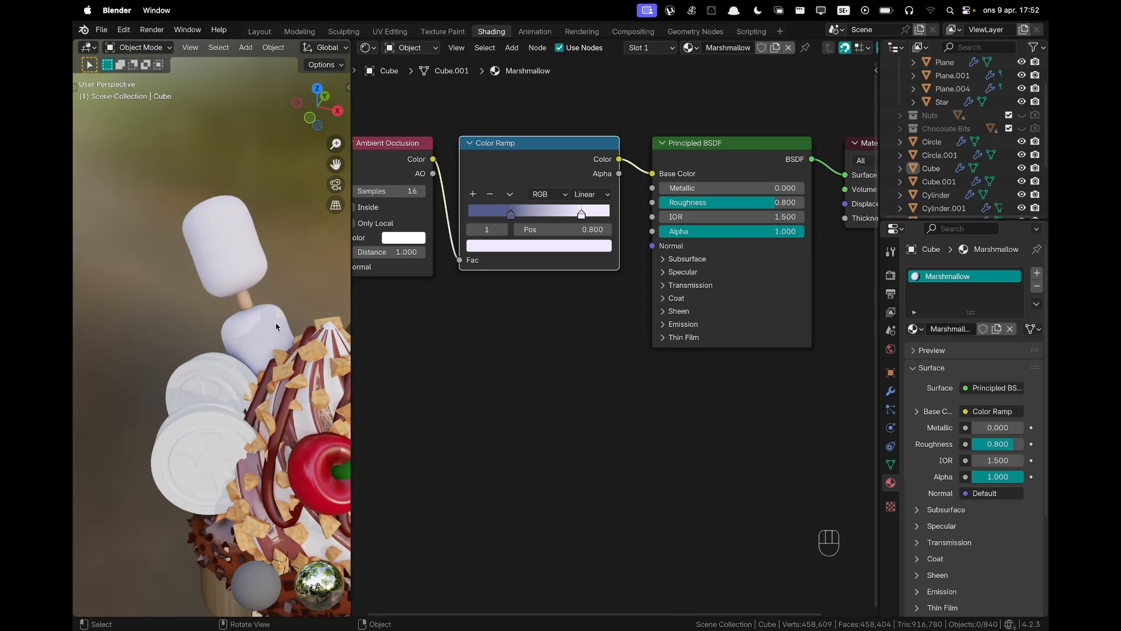
Link the upper marshmallow's material to the lower marshmallow
click(236, 249)
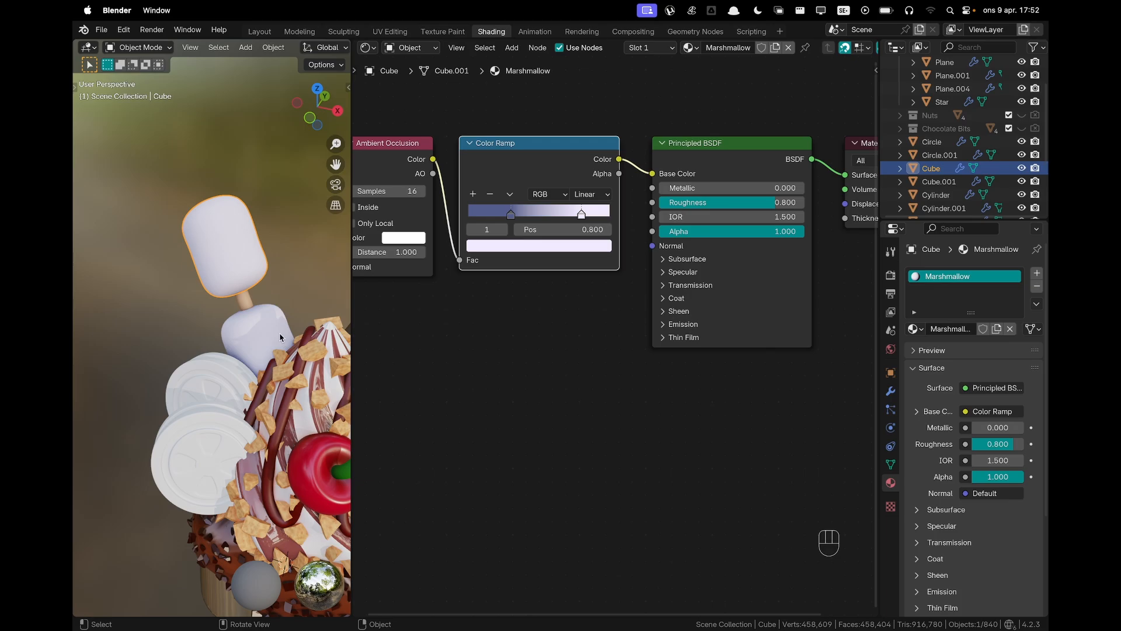
click(286, 276)
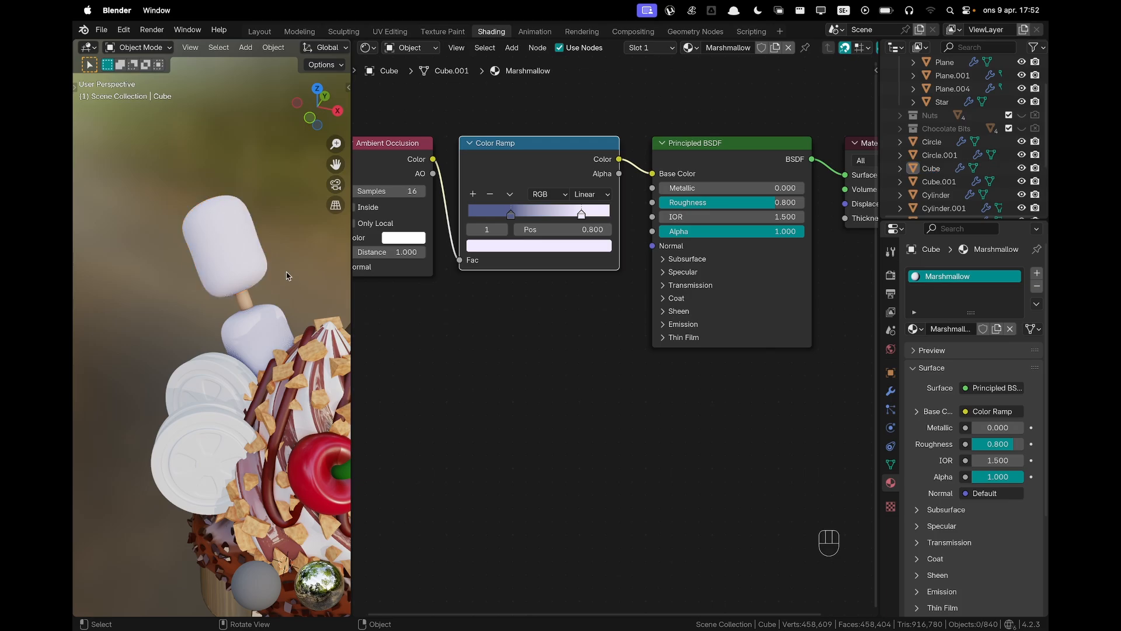
click(275, 322)
shift+click(259, 246)
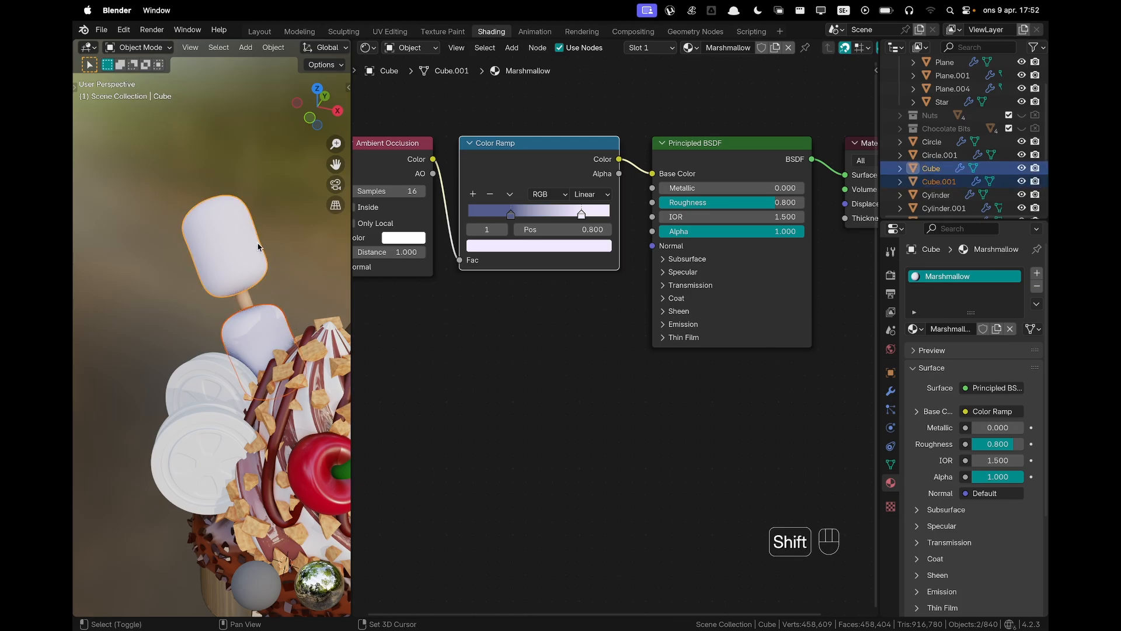
key(super+l)
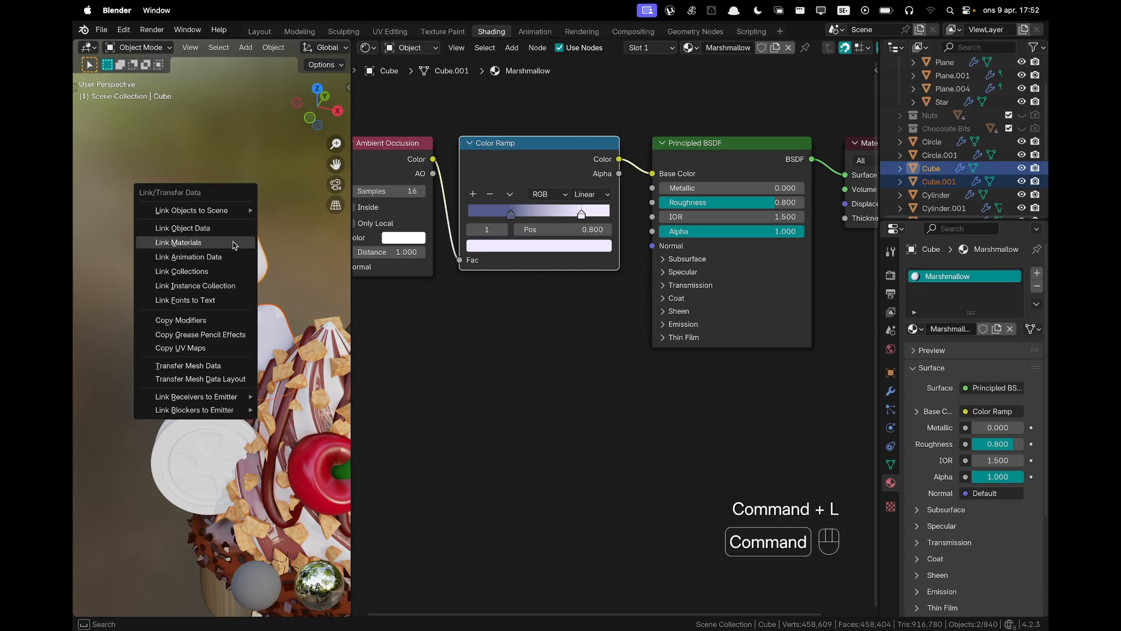
click(234, 242)
click(278, 259)
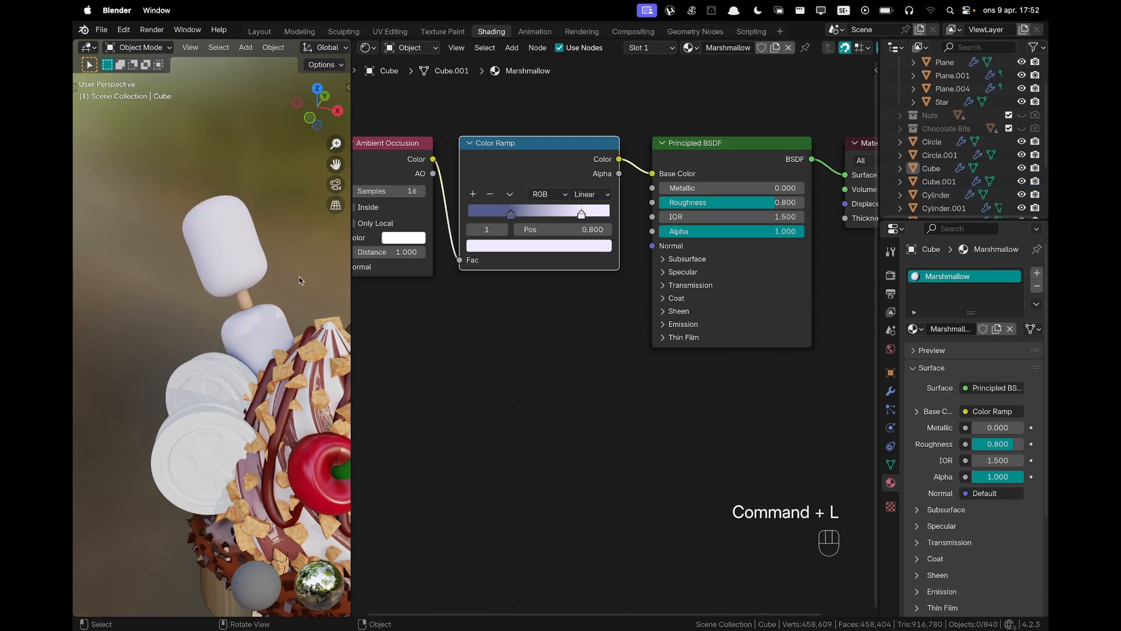
Select the upper marshmallow and add a Noise Texture node below the Marshmallow material's existing nodes
click(229, 264)
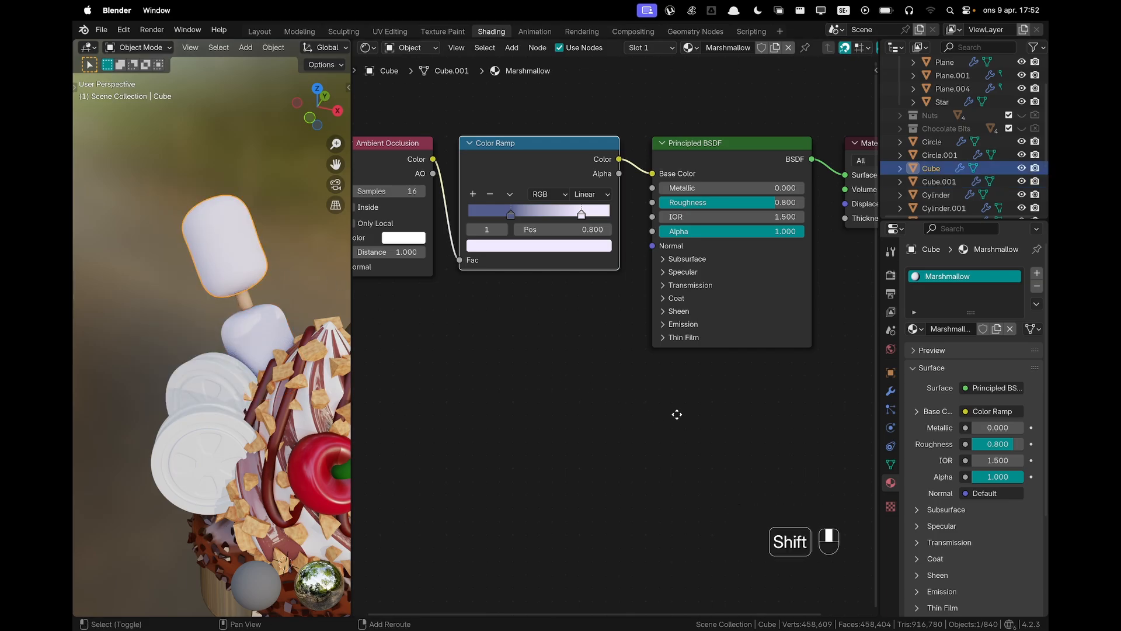
shift+middle_drag(676, 413, 544, 383)
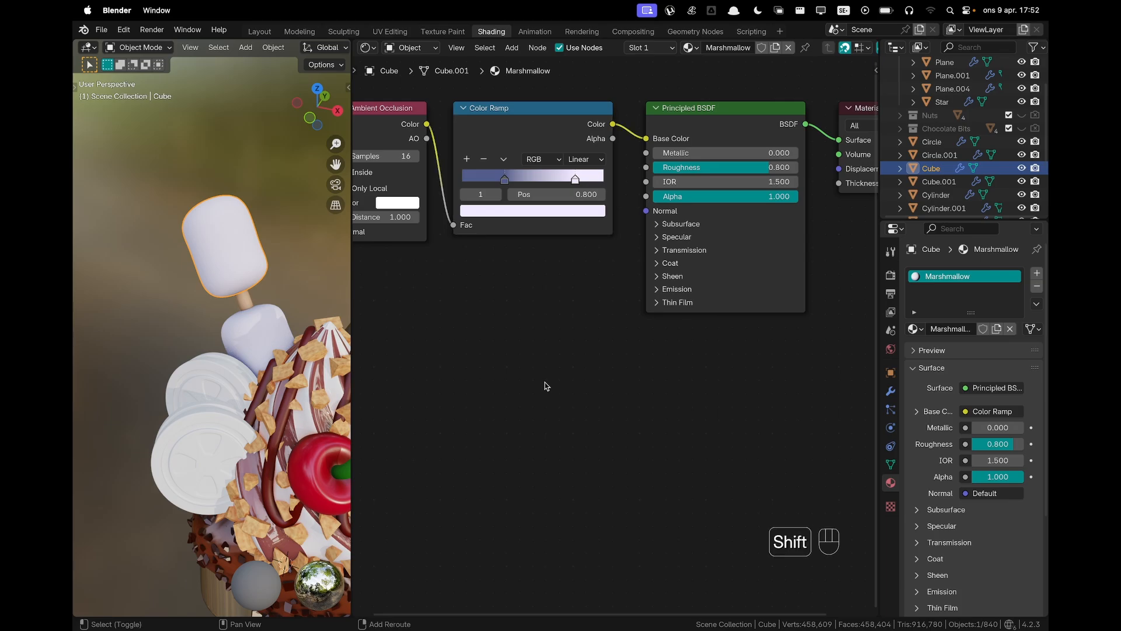
key(shift+a)
text(noise)
key(Return)
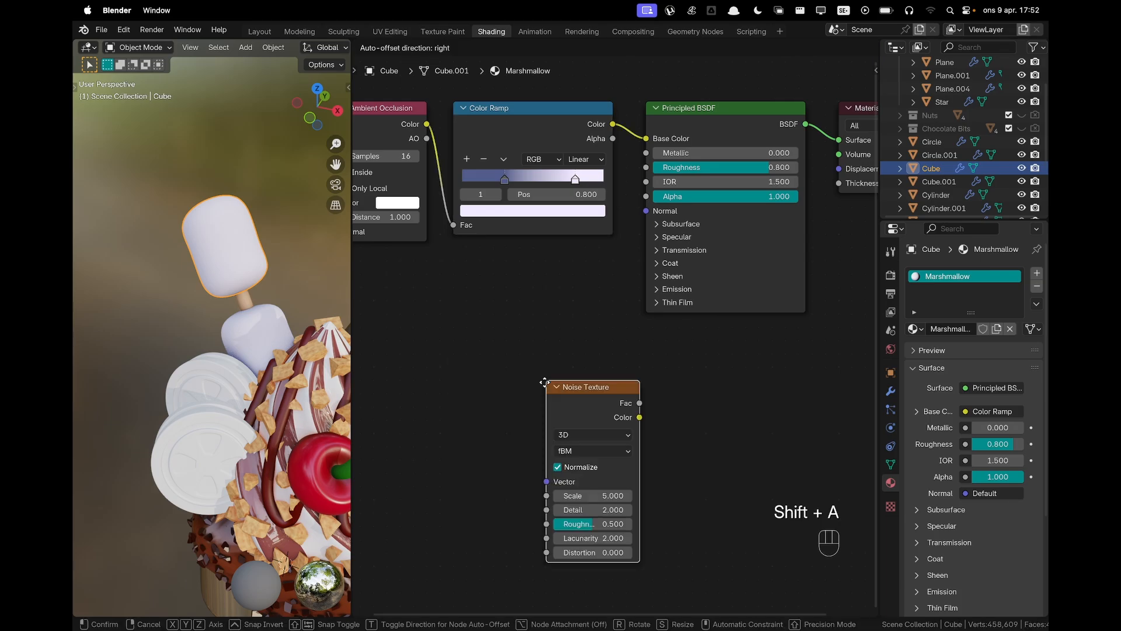
click(426, 343)
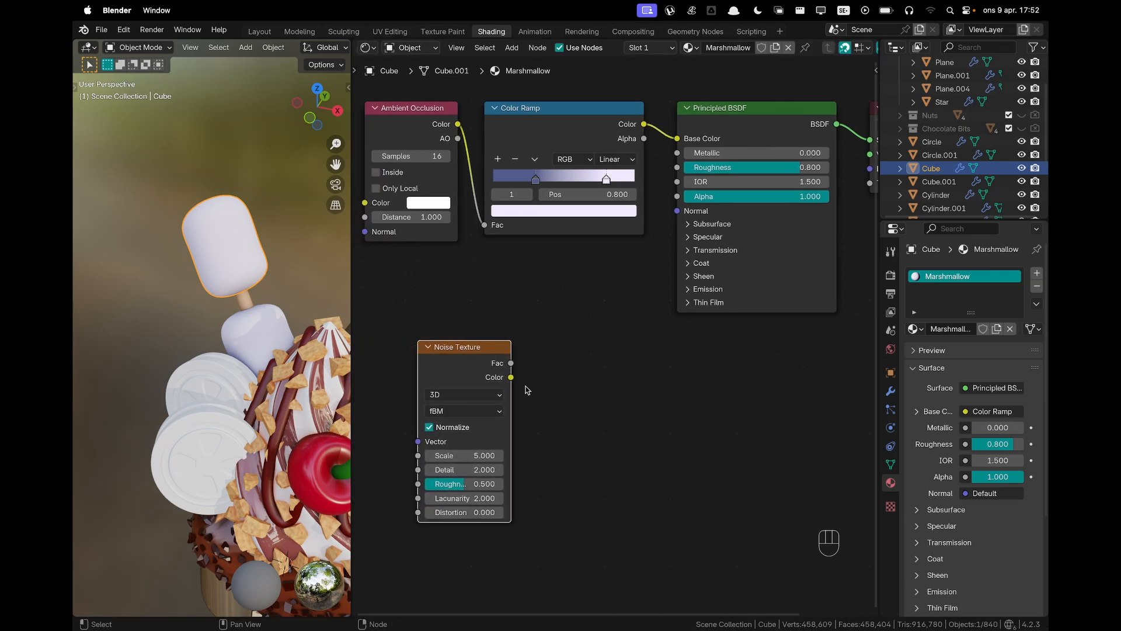
Add a Color Ramp fed by the Noise Texture's Color and arrange both nodes side by side
drag(511, 377, 587, 409)
text(ramp)
key(Return)
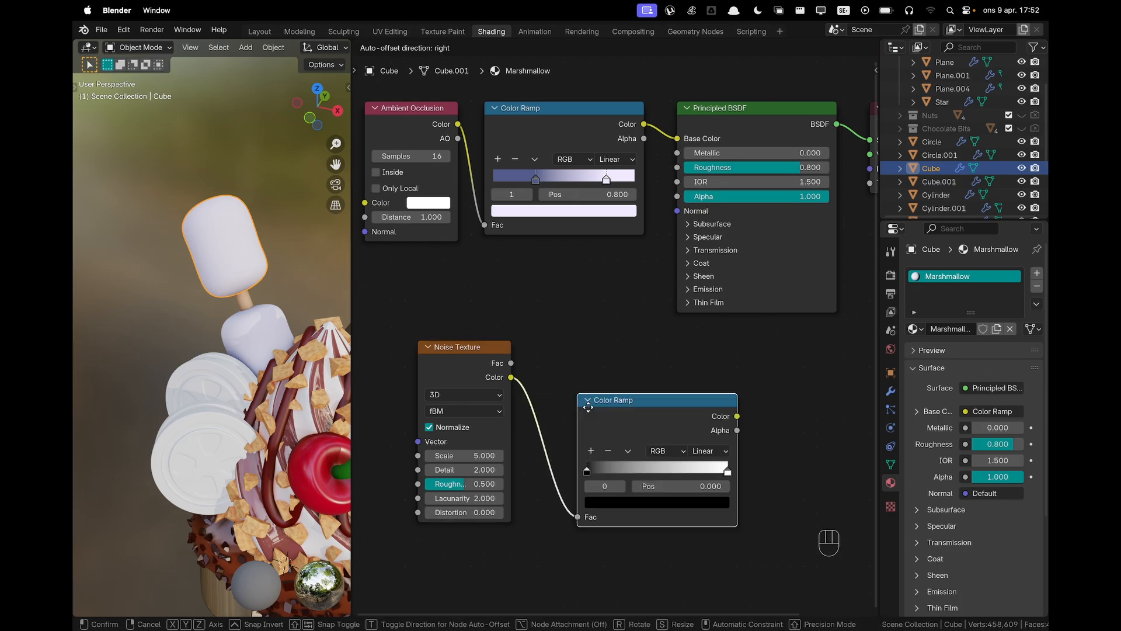
click(533, 353)
shift+click(493, 349)
drag(580, 352, 468, 349)
Add a Bump node, feed the noise Color Ramp's Color into its Height, and connect its Normal to the Principled BSDF's Normal
click(686, 382)
key(shift+a)
text(bump)
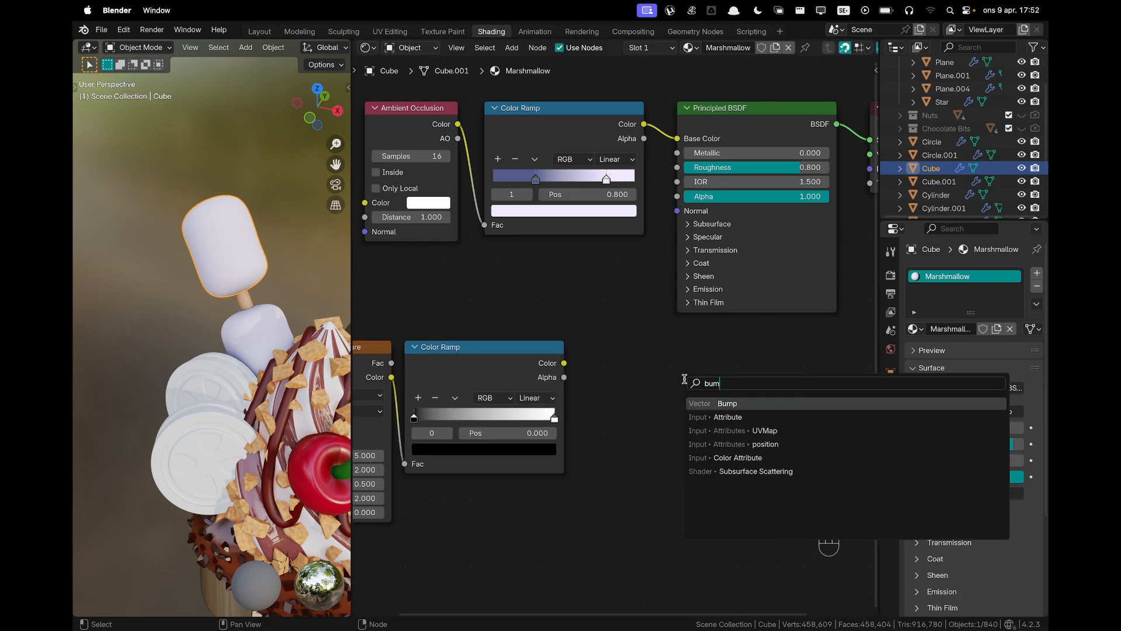
key(Return)
click(573, 366)
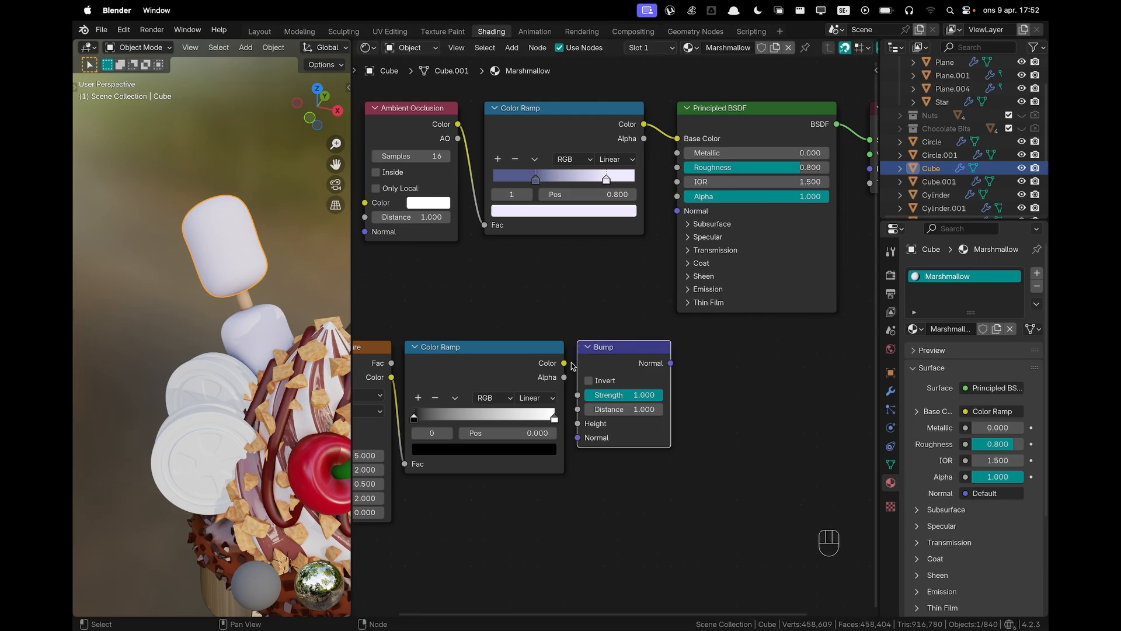
drag(564, 363, 577, 423)
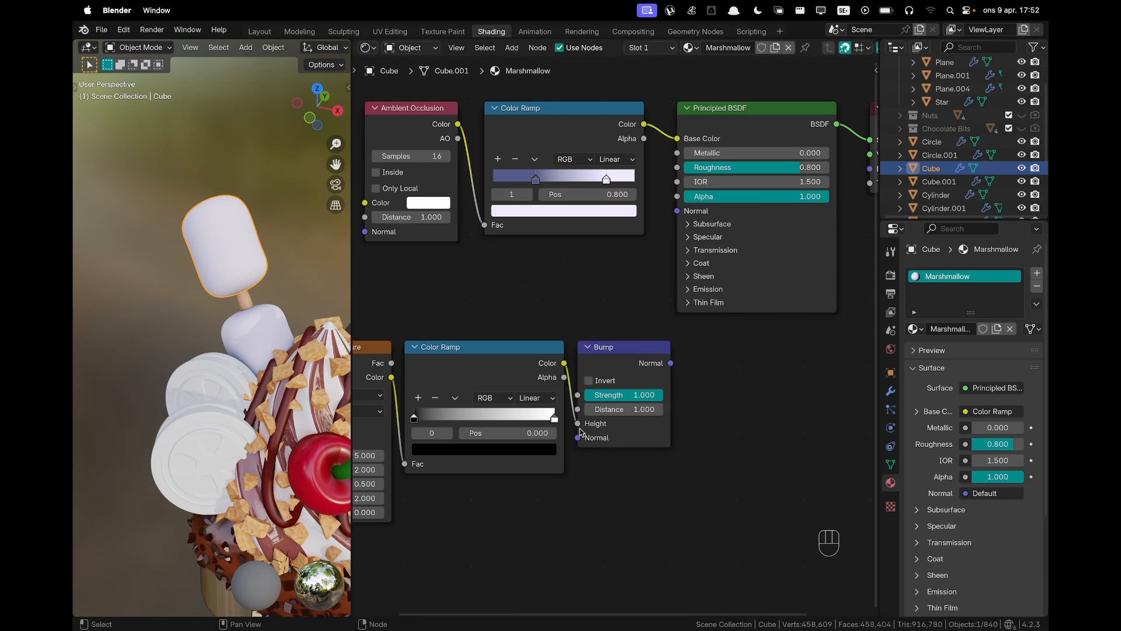
drag(672, 363, 677, 211)
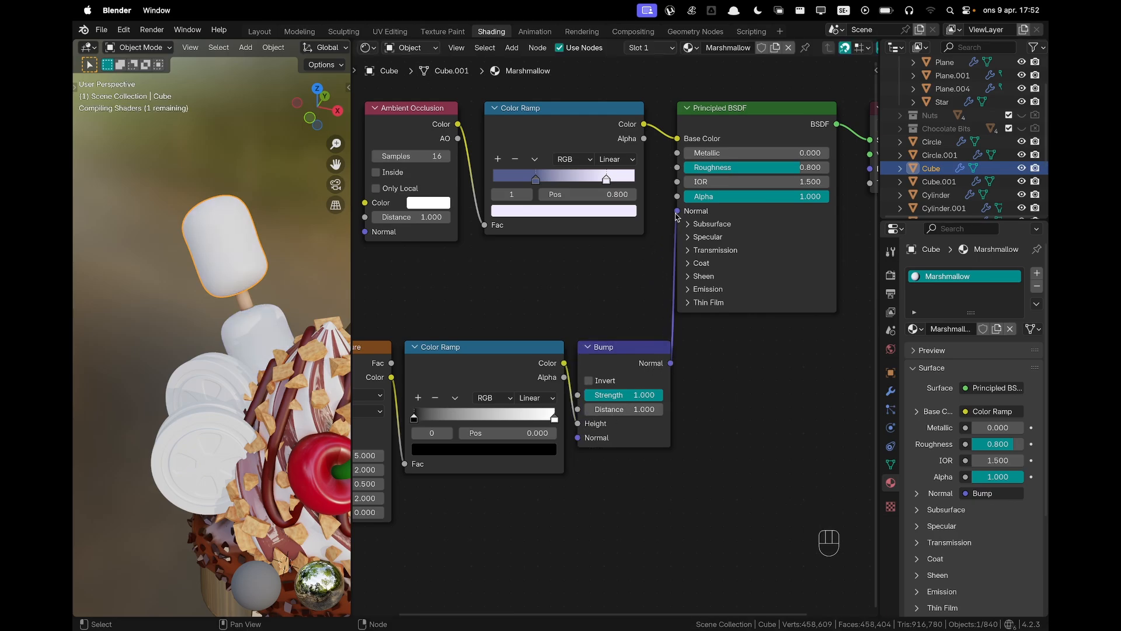
Set the Noise Texture's Scale to 50 and its Detail to 5
shift+middle_drag(539, 475, 650, 437)
scroll(587, 420, up, 2)
click(433, 420)
text(50)
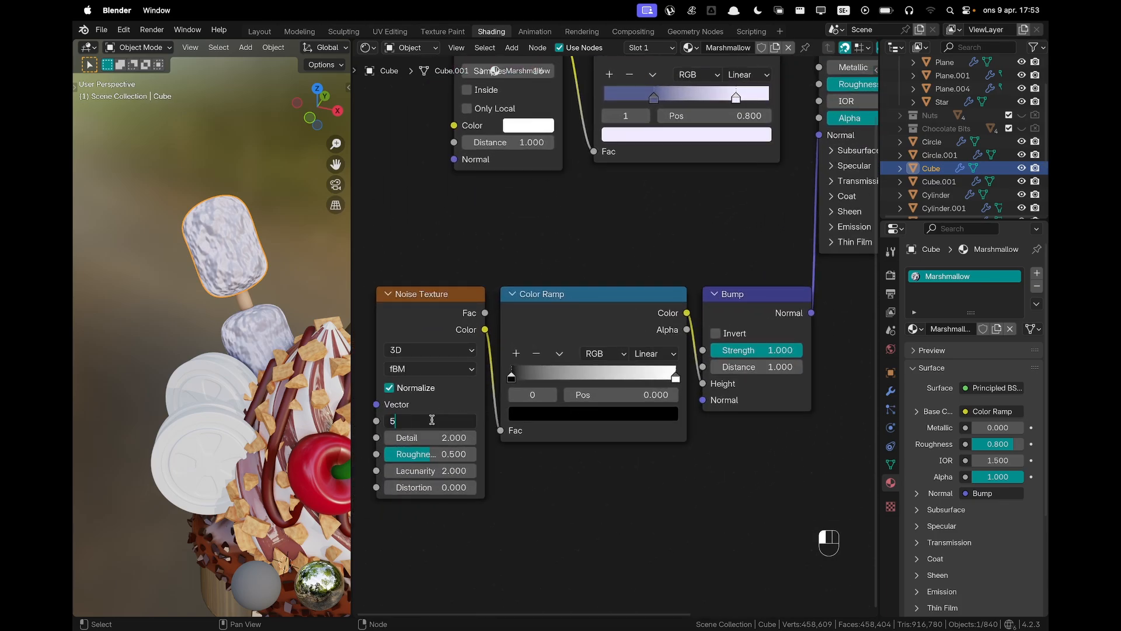
key(Return)
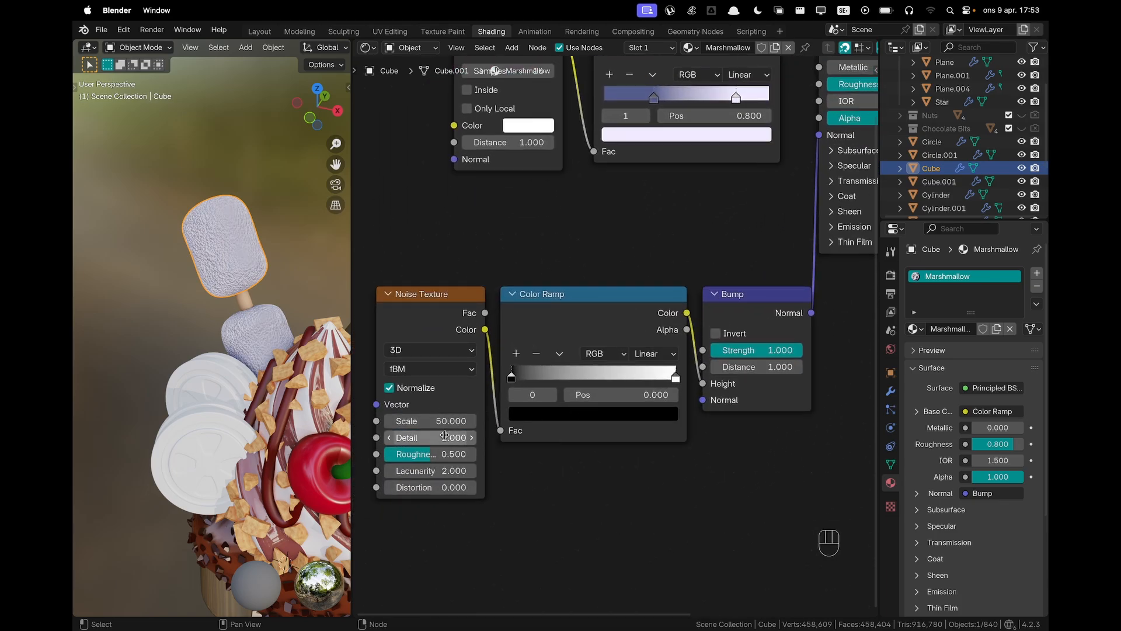
click(432, 437)
text(5)
key(Tab)
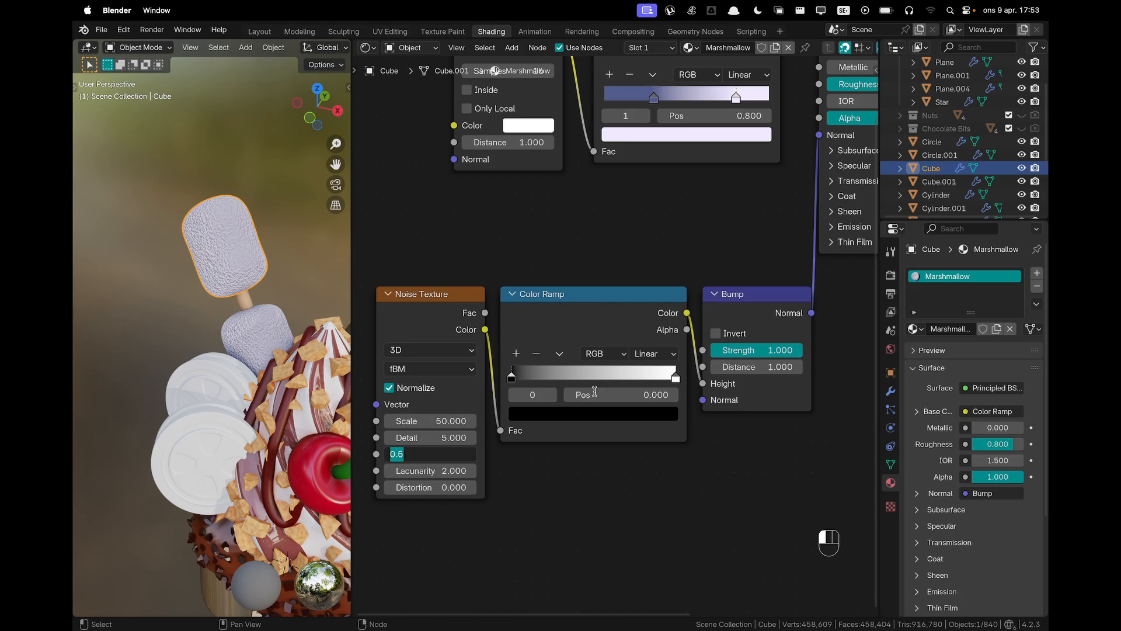
click(583, 437)
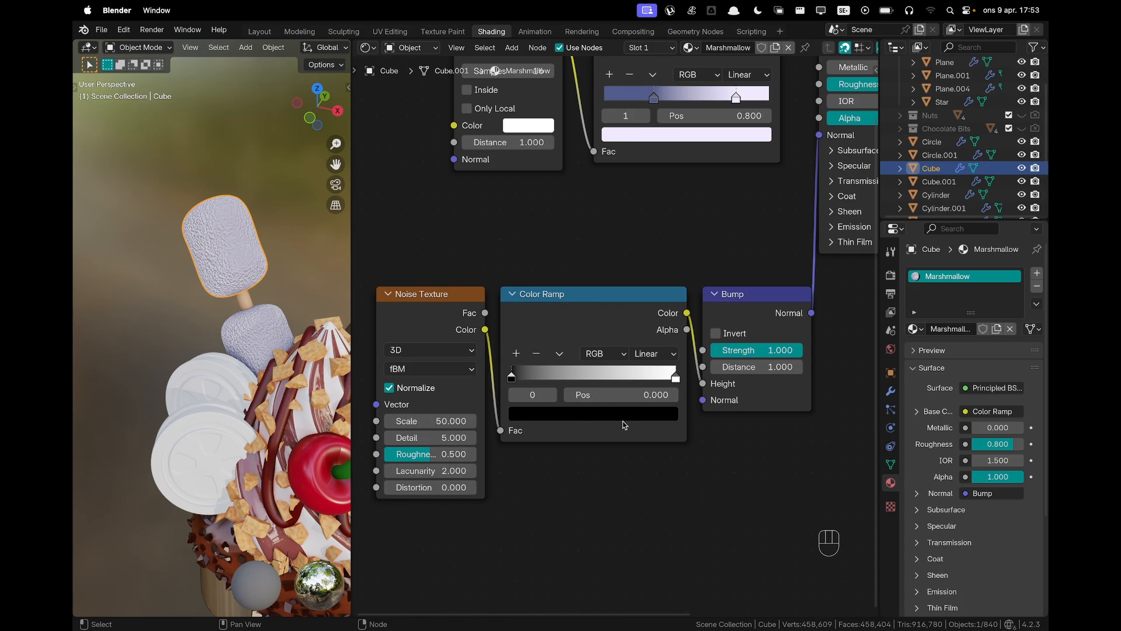
Set the position of the black stop in the noise Color Ramp to 0.2
drag(511, 378, 559, 381)
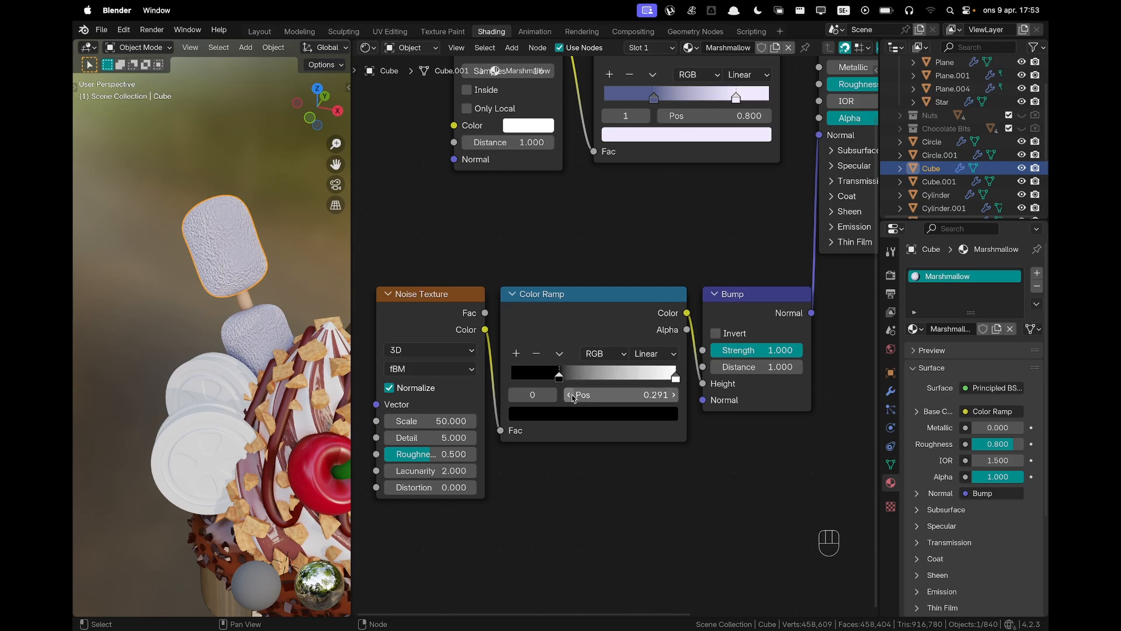
click(604, 396)
text(0.2)
key(Return)
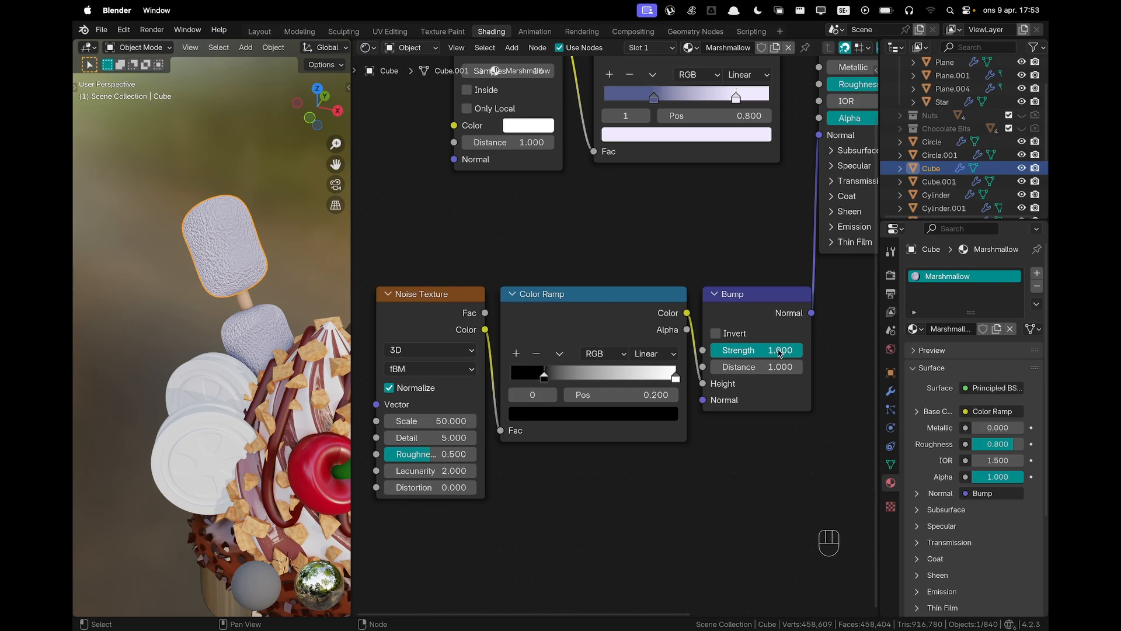
Set the Bump node's Strength to 0.35 and deselect the marshmallow
drag(780, 352, 744, 349)
click(743, 350)
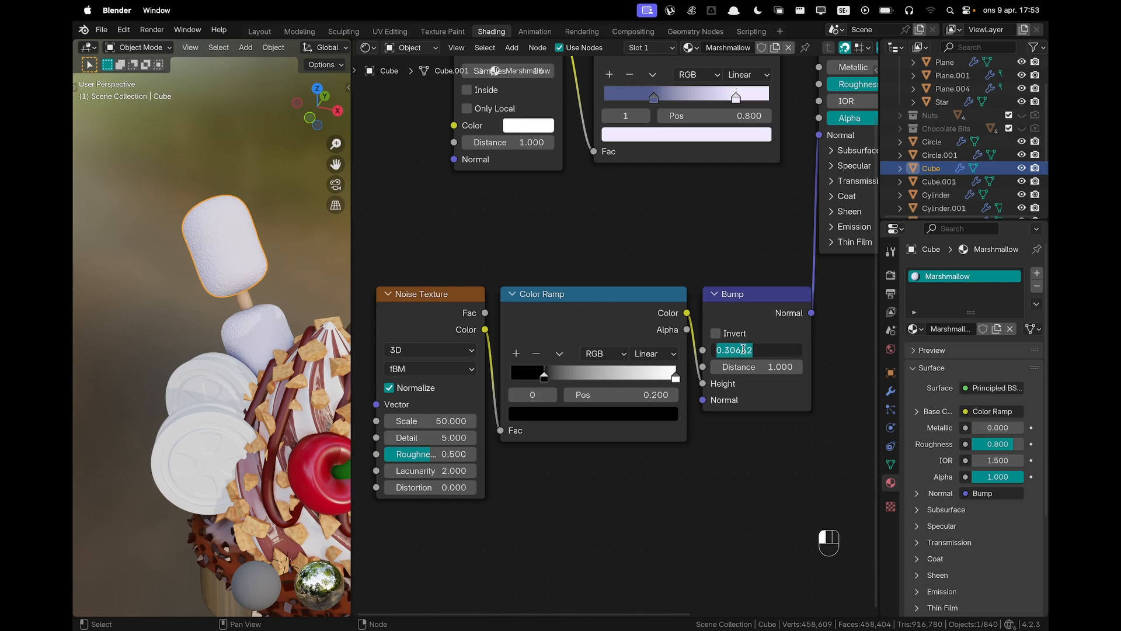
text(.35)
key(Return)
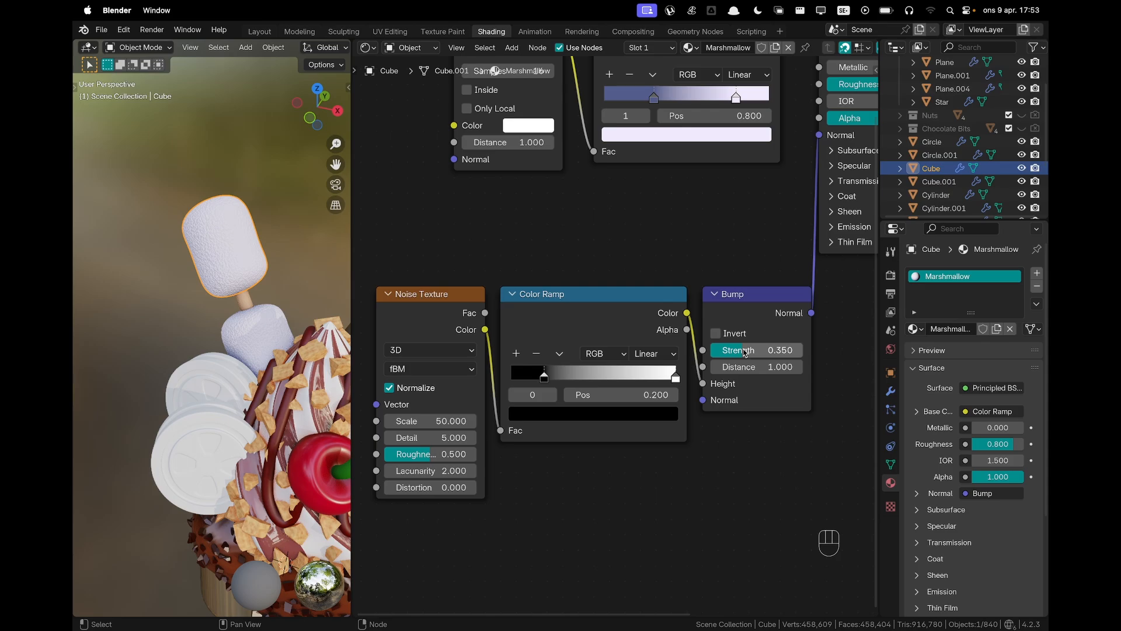
click(271, 236)
scroll(275, 287, down, 3)
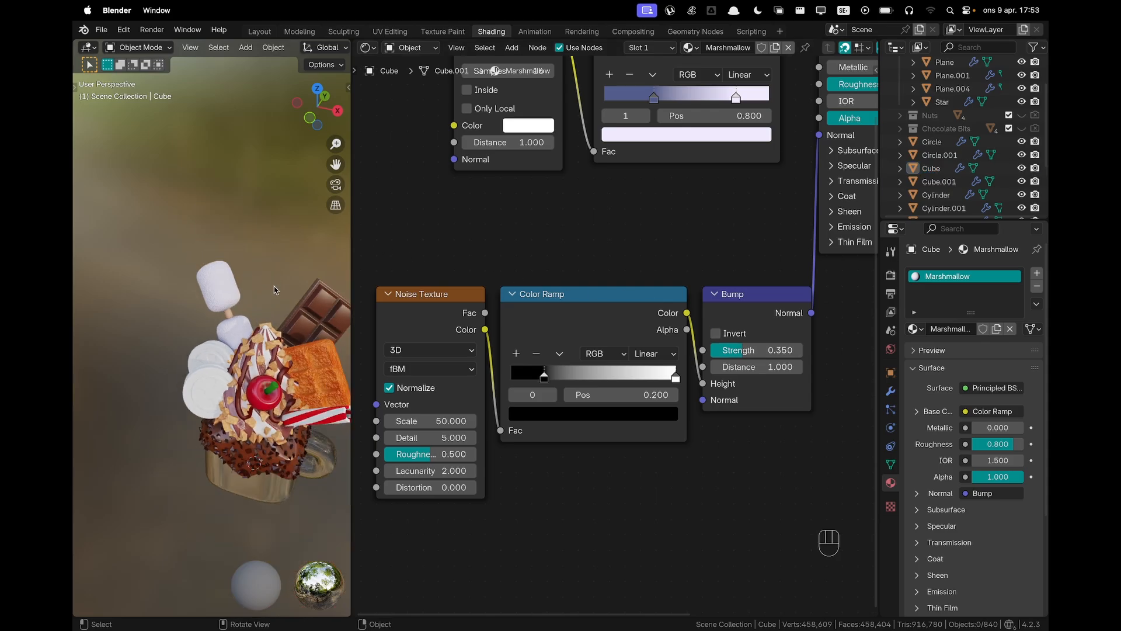
scroll(206, 300, up, 5)
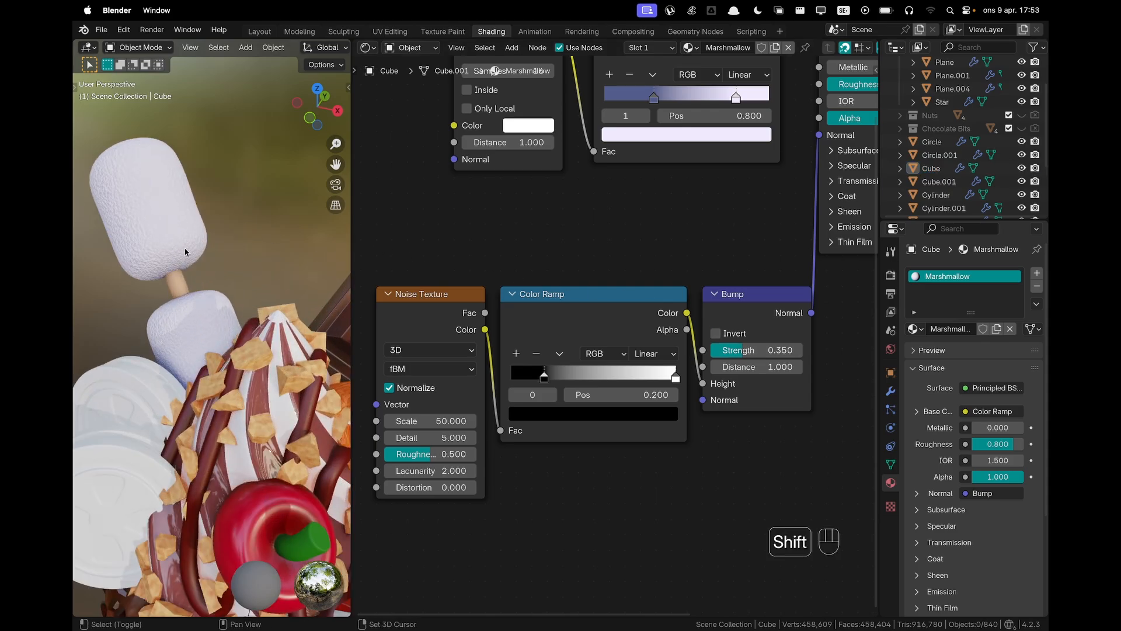
shift+middle_drag(198, 273, 205, 285)
scroll(205, 284, down, 4)
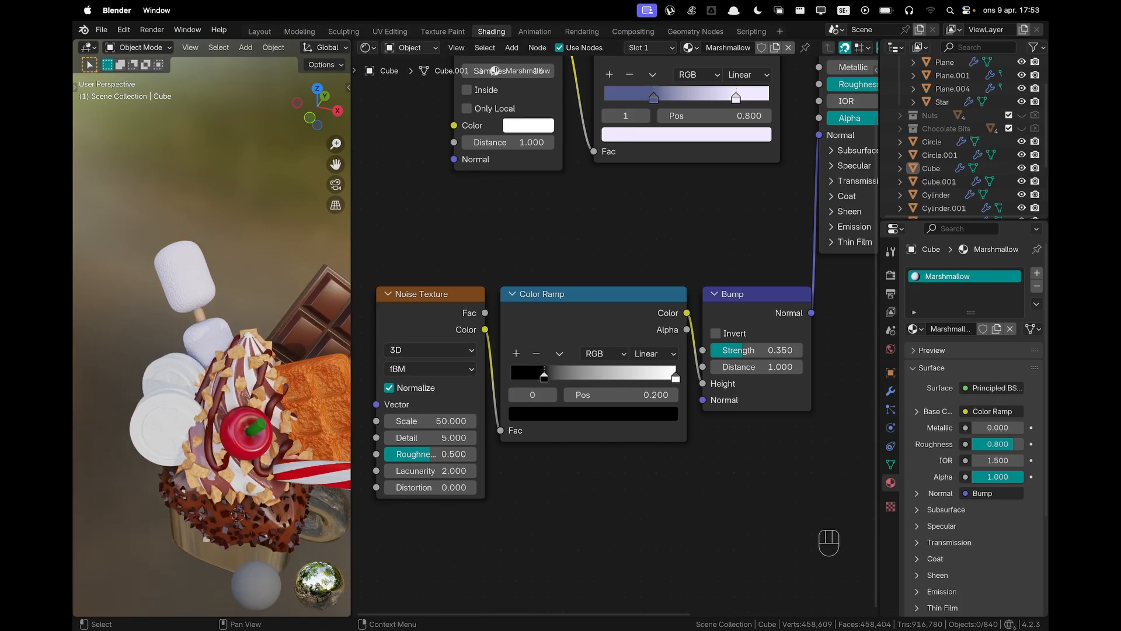
Select the front round cookie and give it a new material named Cookie
shift+middle_drag(217, 327, 230, 304)
middle_drag(210, 327, 227, 267)
scroll(226, 303, up, 3)
click(229, 364)
click(690, 49)
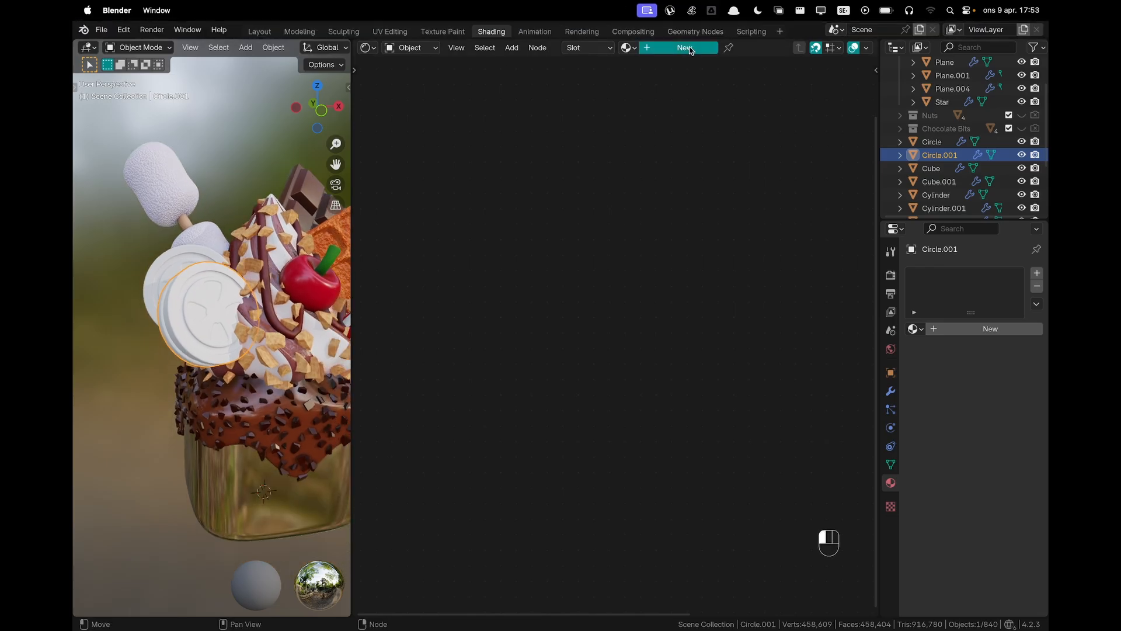
click(737, 49)
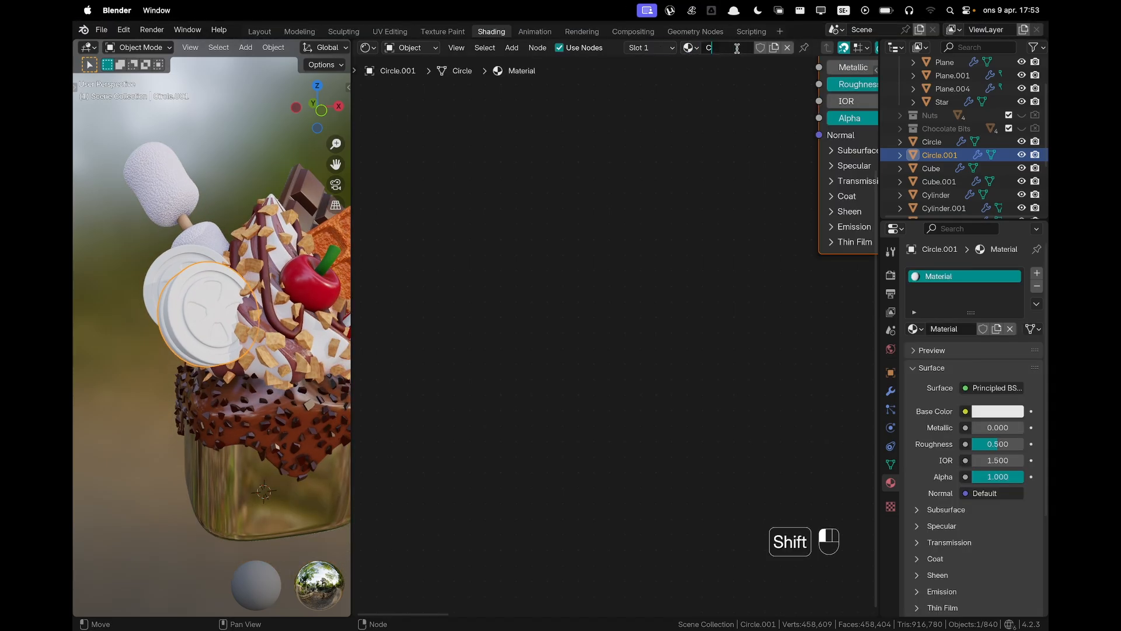
text(Cookie)
key(Return)
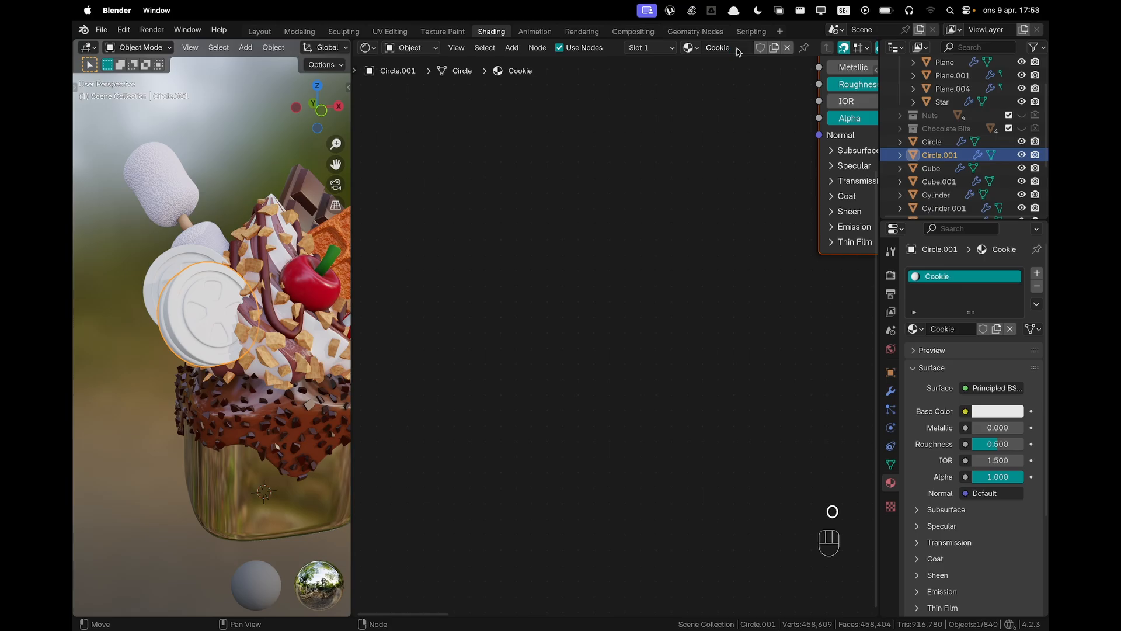
Paste the copied Ambient Occlusion and Color Ramp nodes before the Principled BSDF, keeping only the Color Ramp
shift+middle_drag(721, 163, 581, 328)
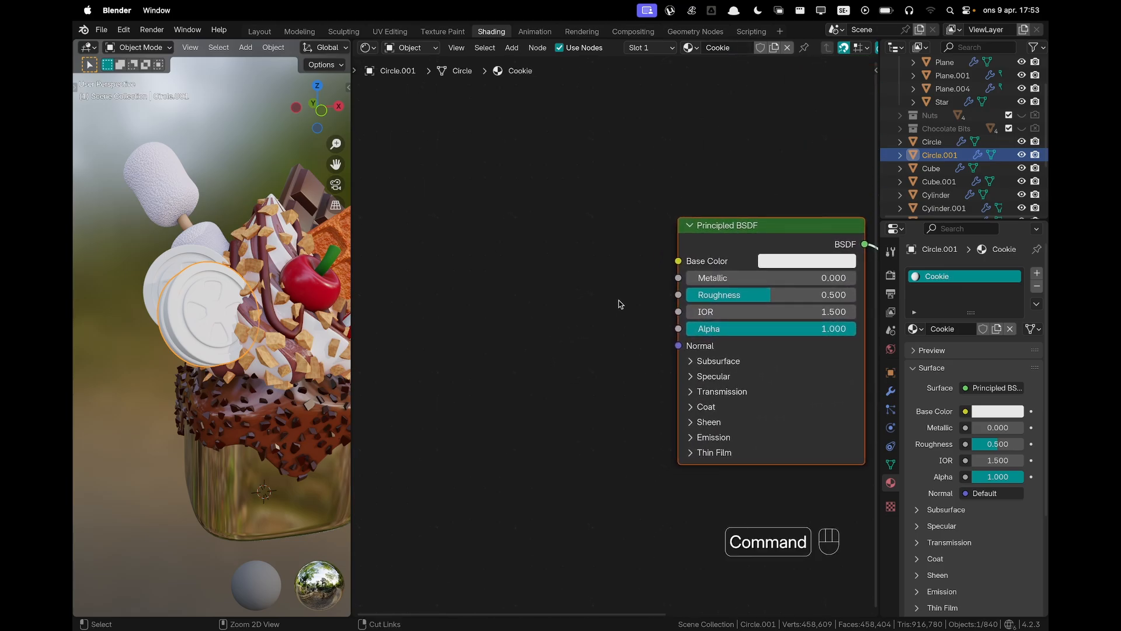
key(super+v)
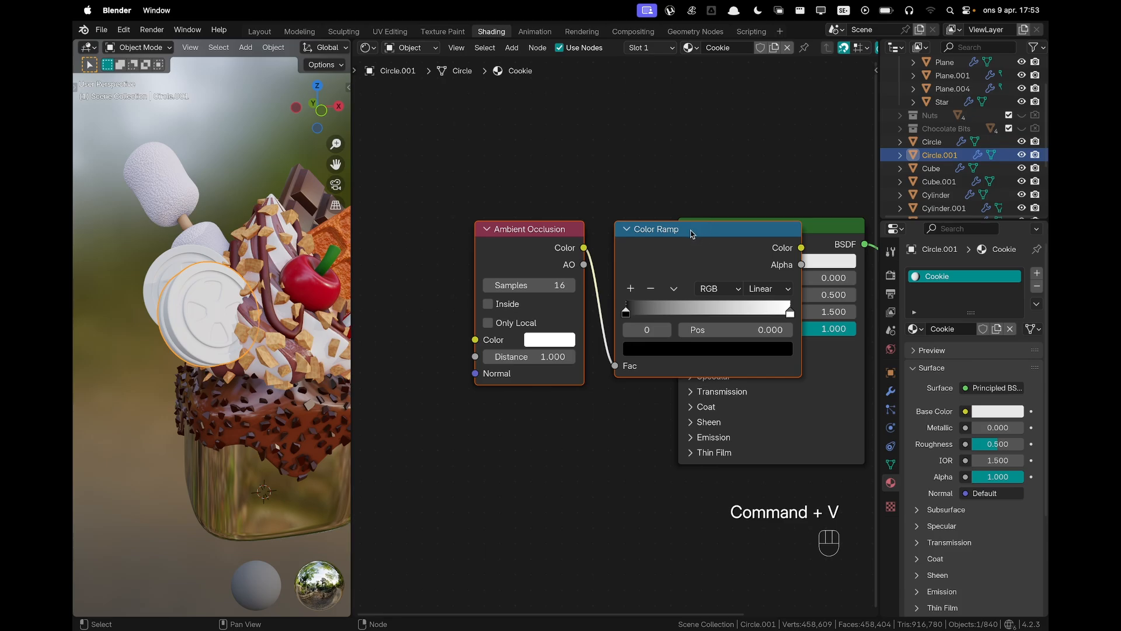
drag(692, 233, 530, 246)
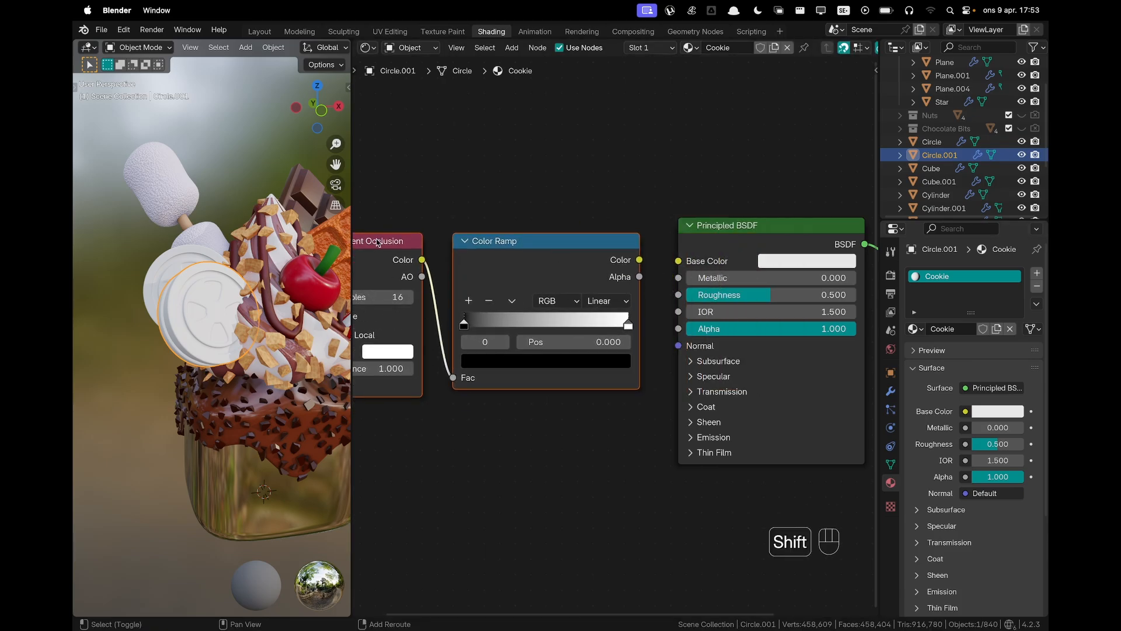
shift+middle_drag(377, 268, 500, 233)
click(503, 235)
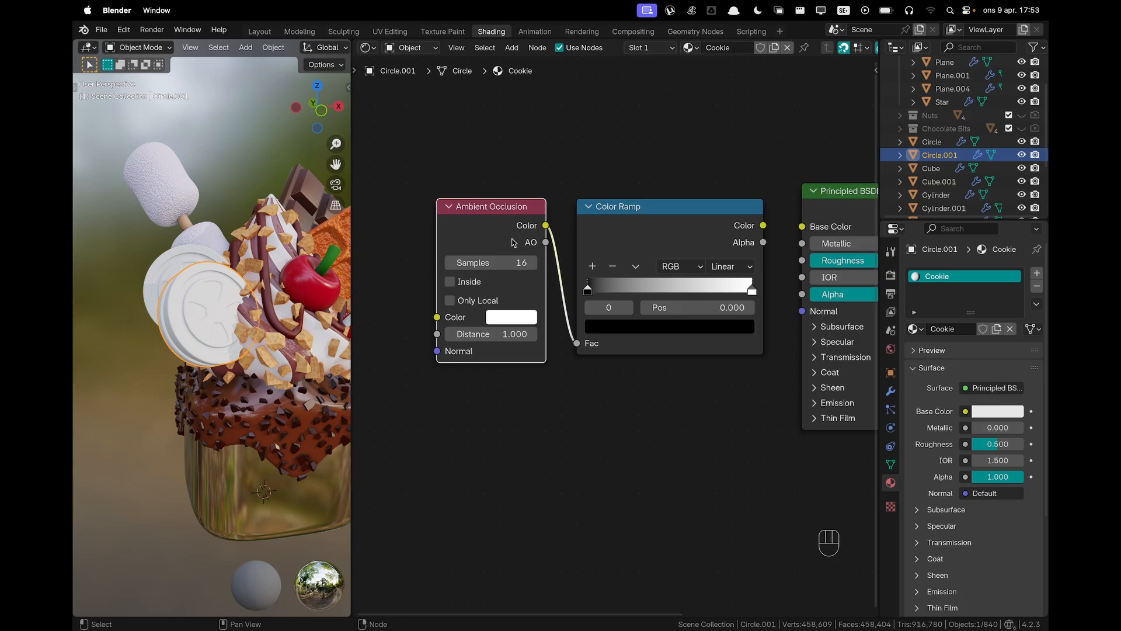
key(x)
mouse_move(647, 205)
mouse_down()
mouse_move(629, 196)
mouse_move(643, 200)
mouse_up()
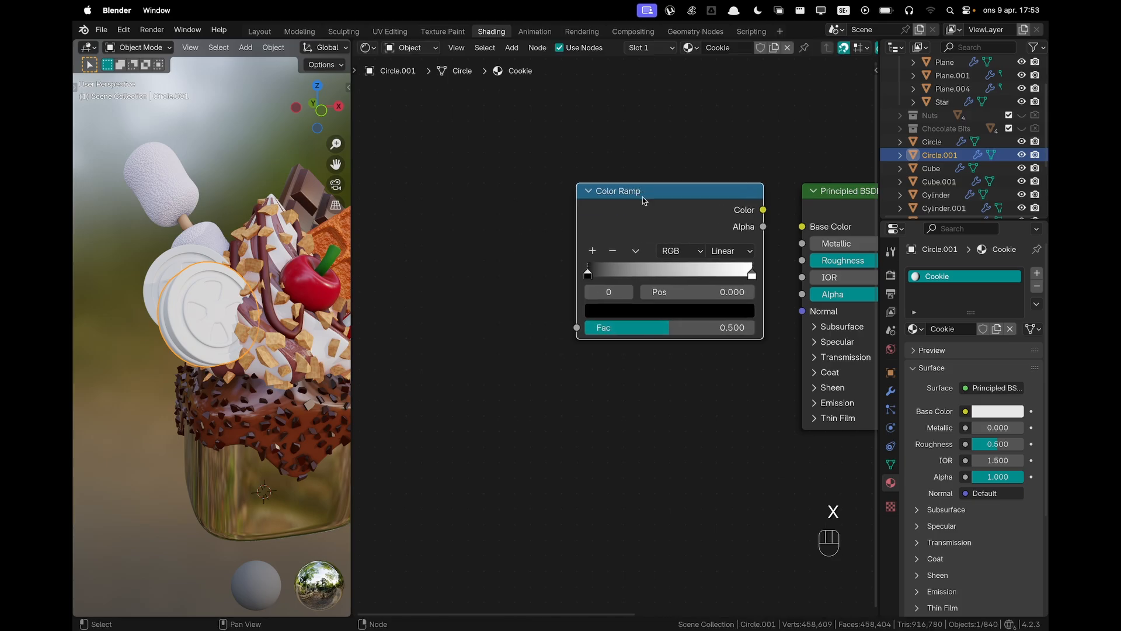
Add a Noise Texture node and place it before the Color Ramp in the Cookie material
click(486, 217)
shift+middle_drag(483, 218, 587, 223)
key(shift+a)
text(noise)
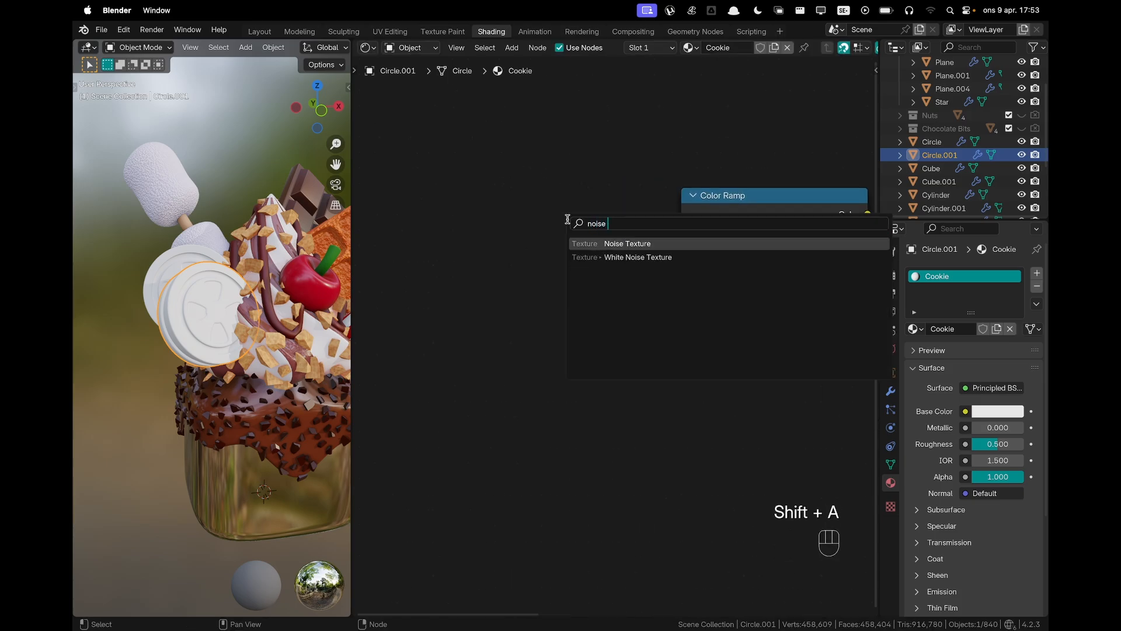
key(Return)
click(536, 187)
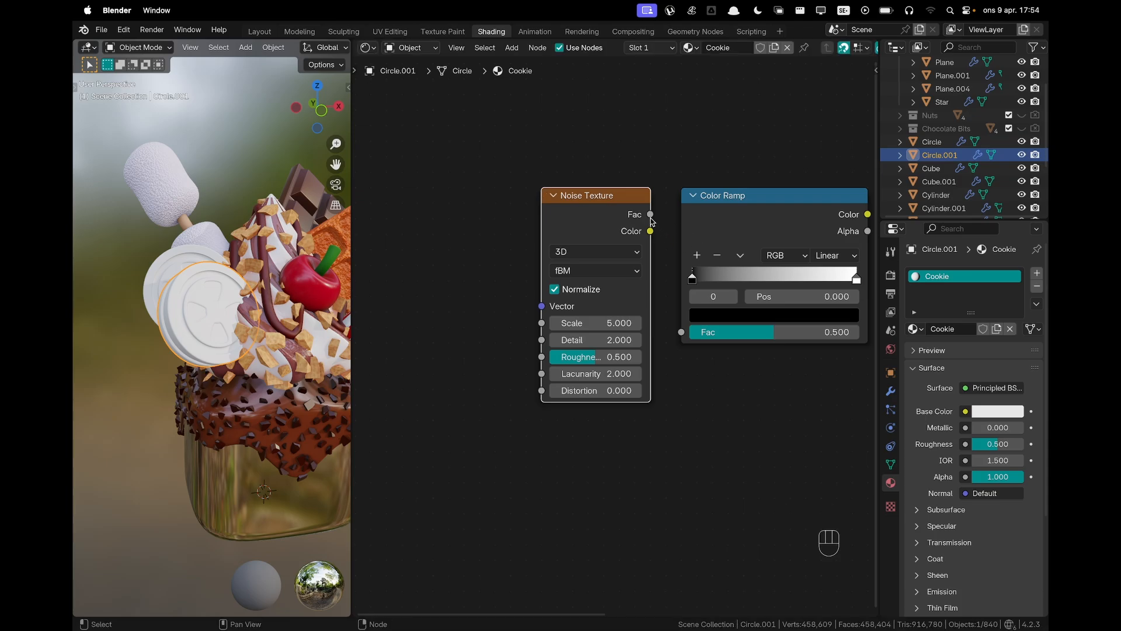
Connect the Noise Texture's Fac to the Color Ramp's Fac and the ramp's Color to the Principled BSDF's Base Color
drag(653, 220, 680, 336)
shift+scroll(701, 245, right, 5)
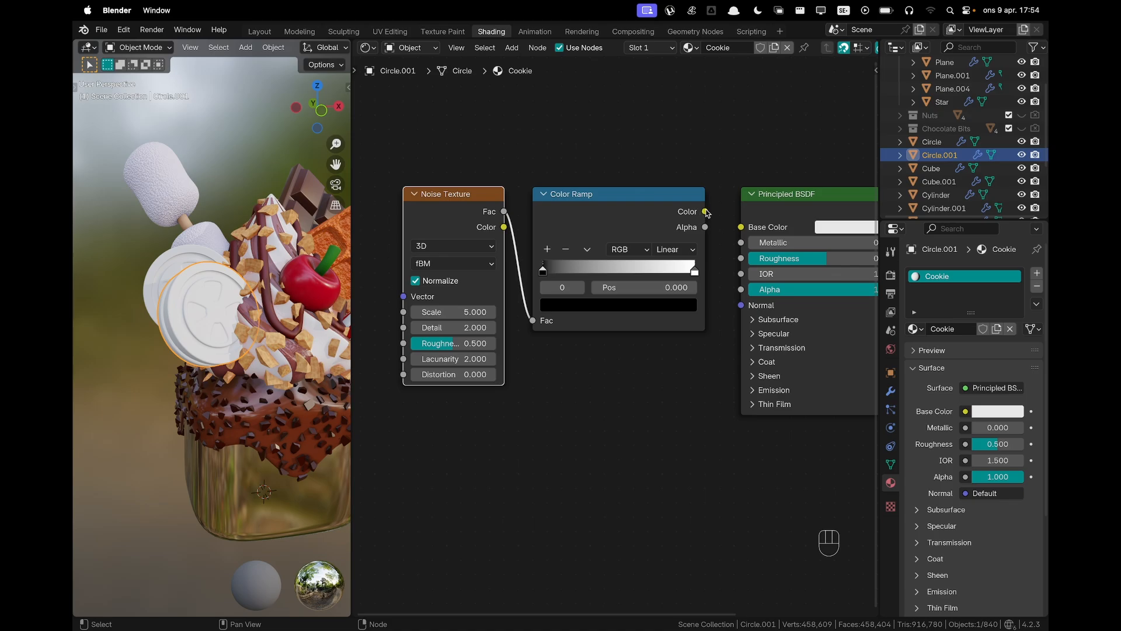
drag(707, 213, 741, 227)
shift+middle_drag(540, 194, 590, 221)
Set the cookie's Noise Texture Scale to 50 and its Detail to 10
scroll(258, 297, up, 3)
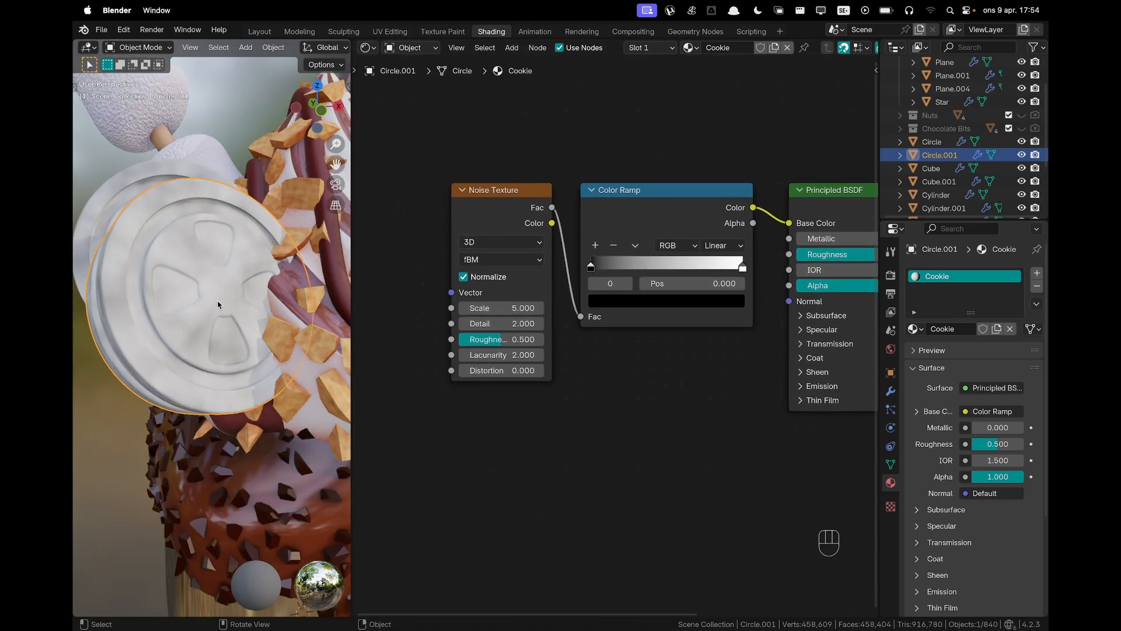
drag(504, 310, 649, 311)
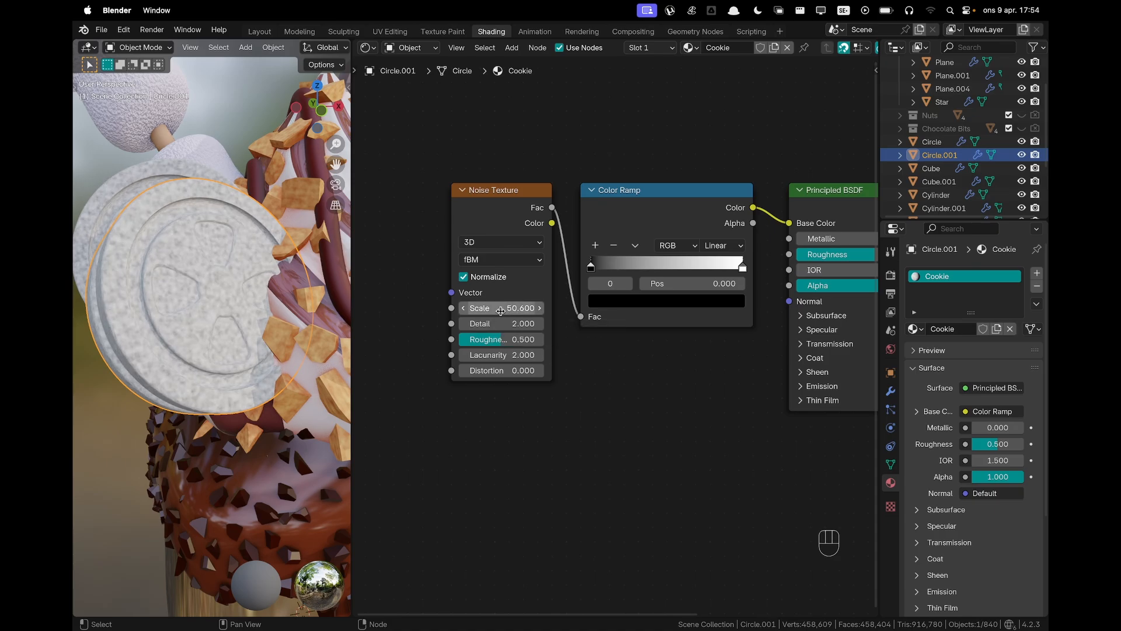
click(497, 307)
text(50)
key(Return)
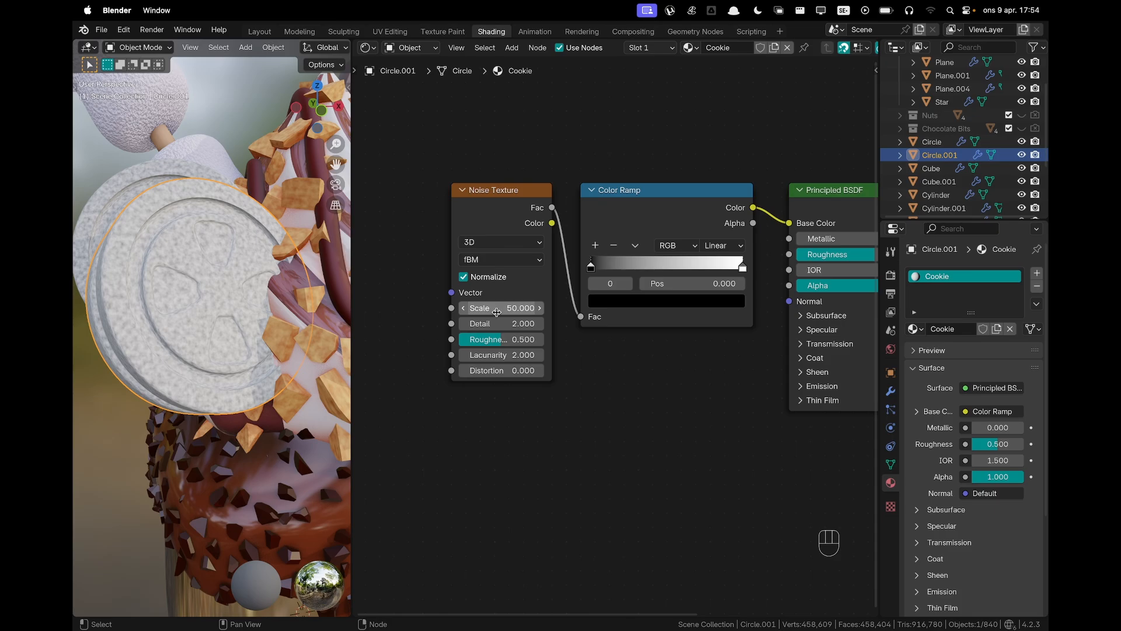
click(502, 321)
text(10)
key(Return)
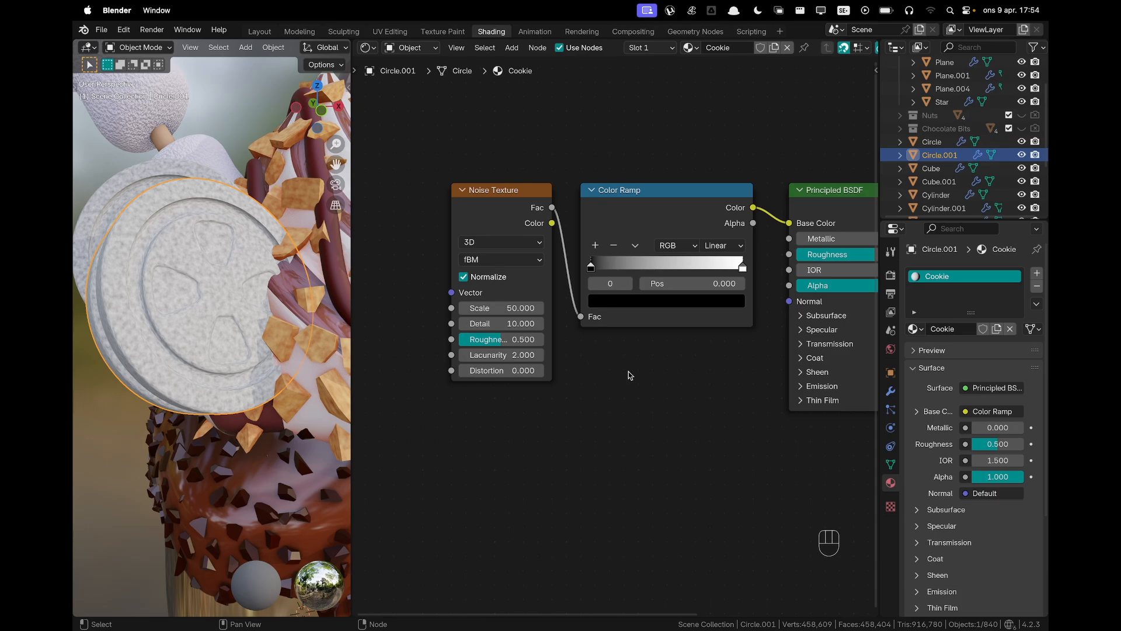
Color the cookie ramp's black stop with hex 353535 and its white stop with hex 571900
scroll(630, 375, down, 1)
key(shift)
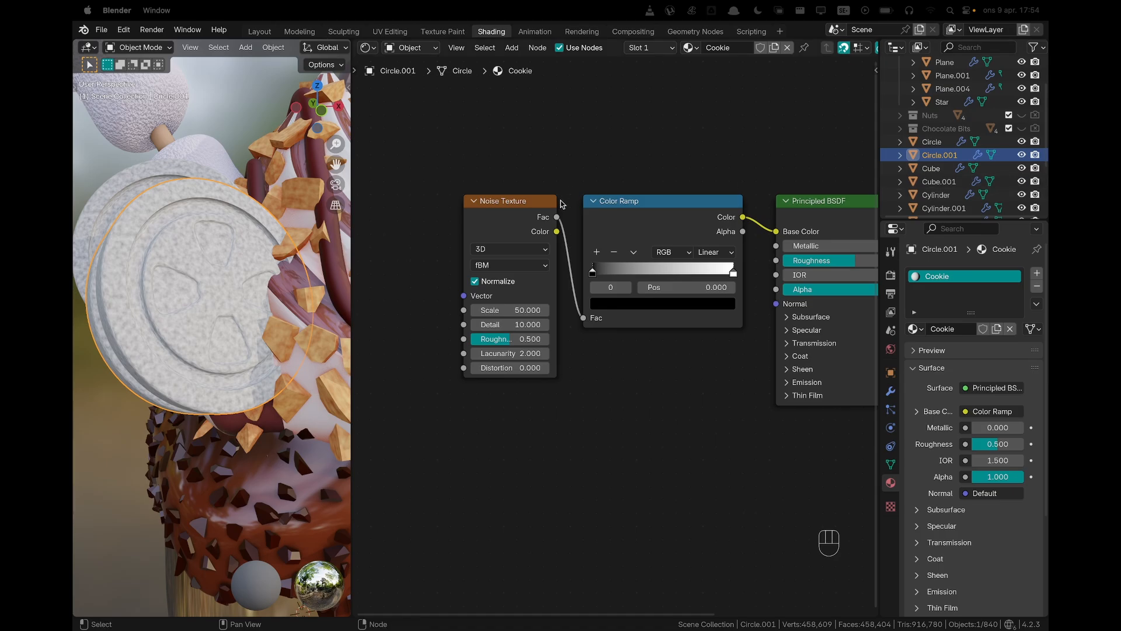
click(624, 304)
click(648, 249)
text(353535)
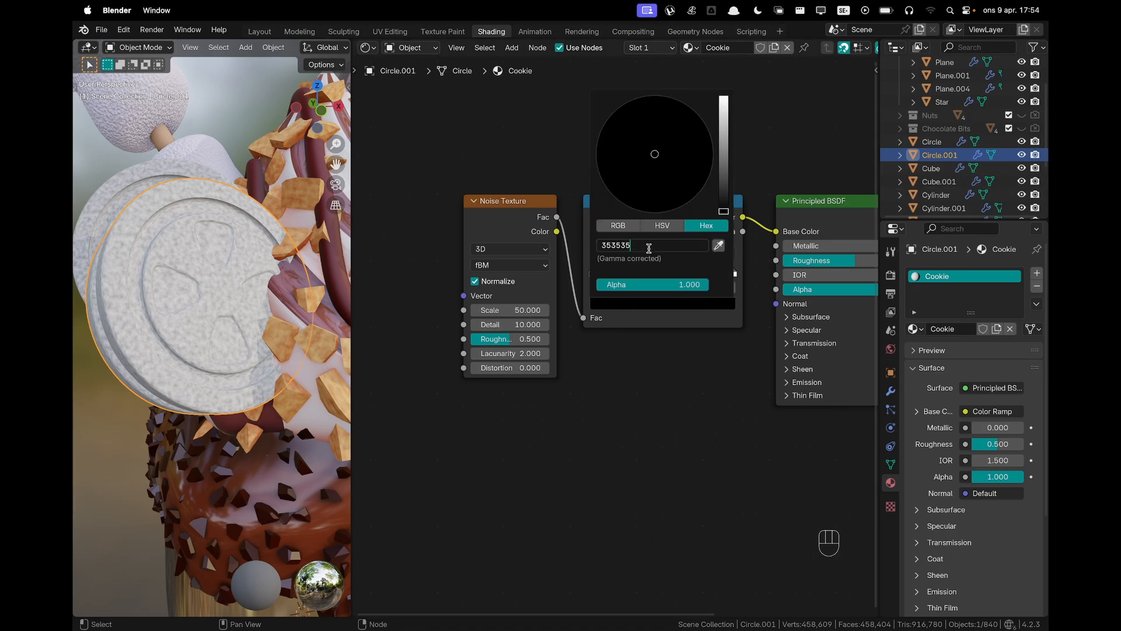
key(Return)
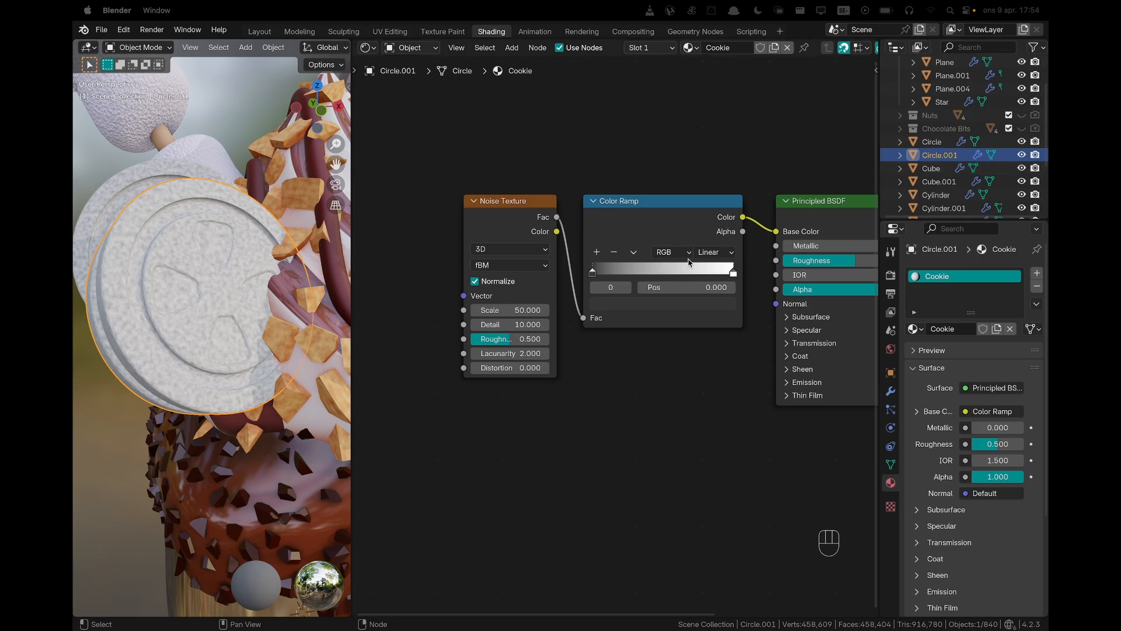
click(734, 272)
click(721, 303)
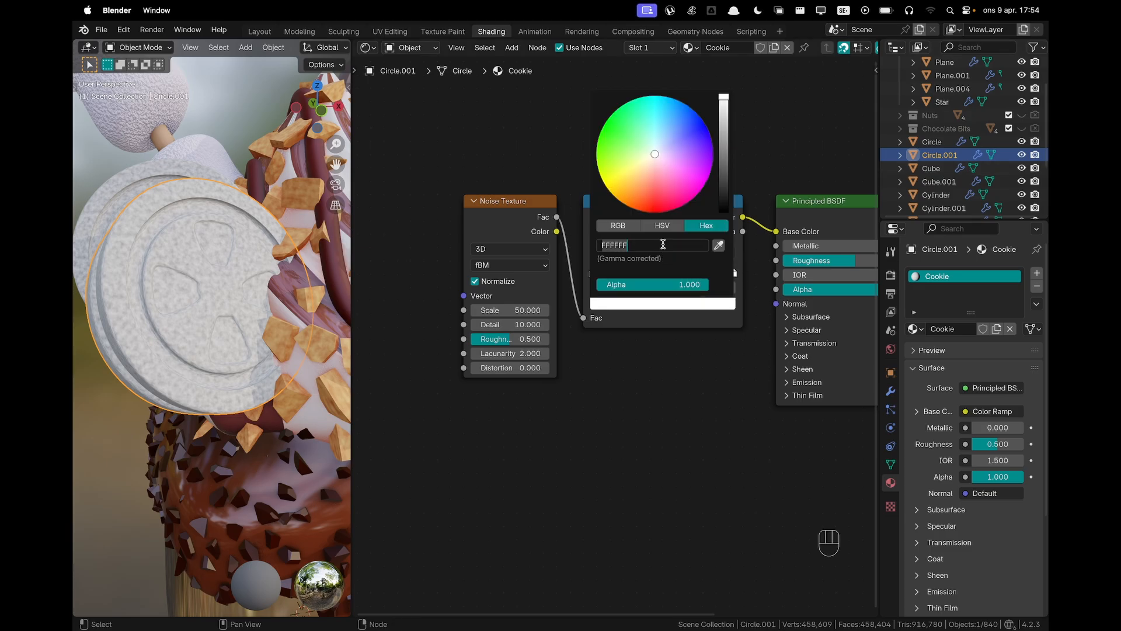
text(571900)
key(Return)
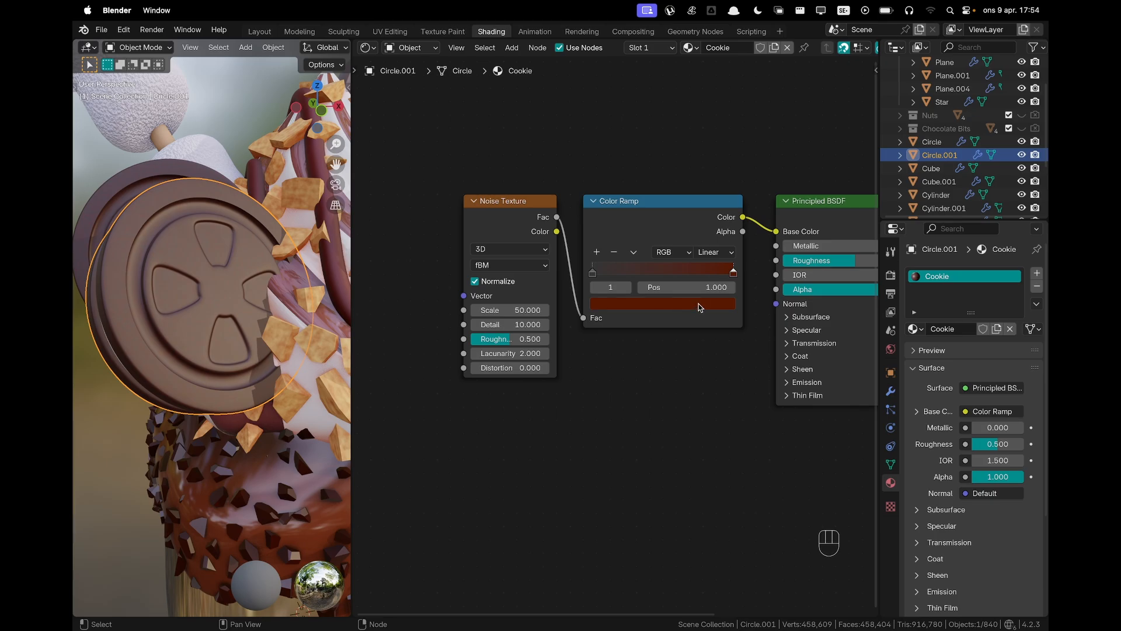
Set the position of the ramp's brown stop to 0.75 and of its dark gray stop to 0.3
scroll(700, 307, up, 1)
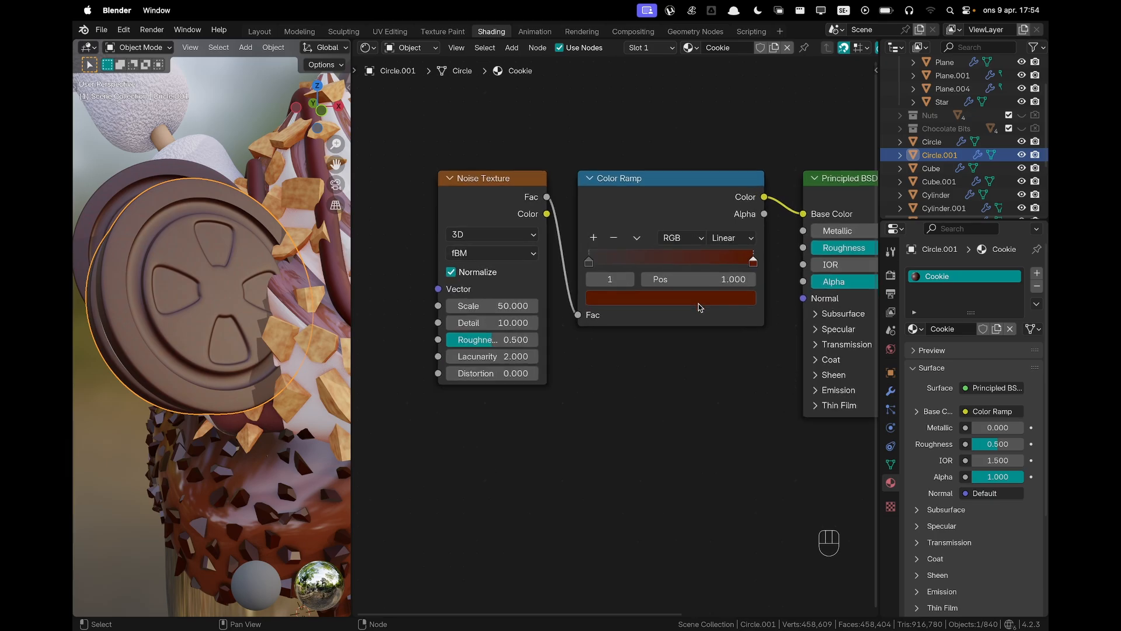
click(746, 278)
text(.75)
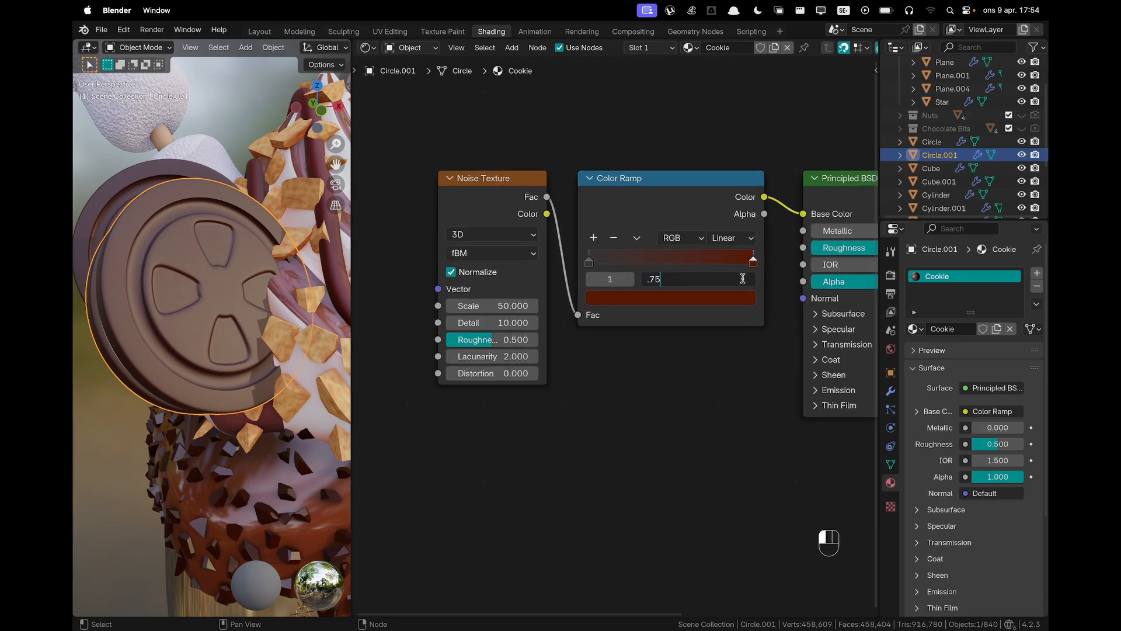
key(Return)
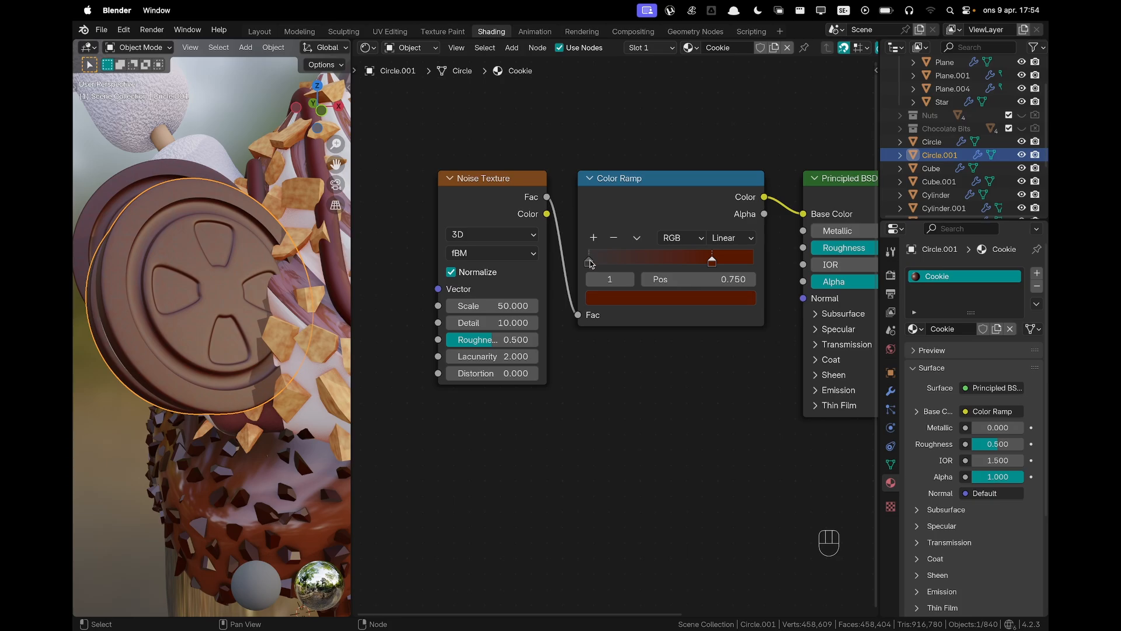
drag(590, 263, 643, 263)
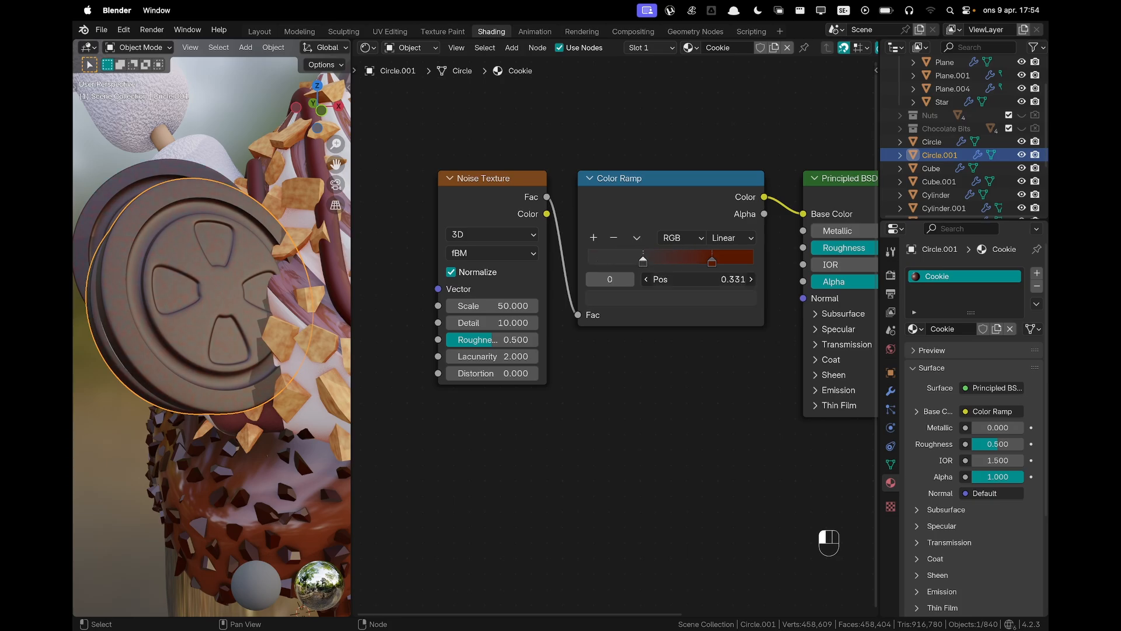
click(694, 279)
text(0.3)
key(Return)
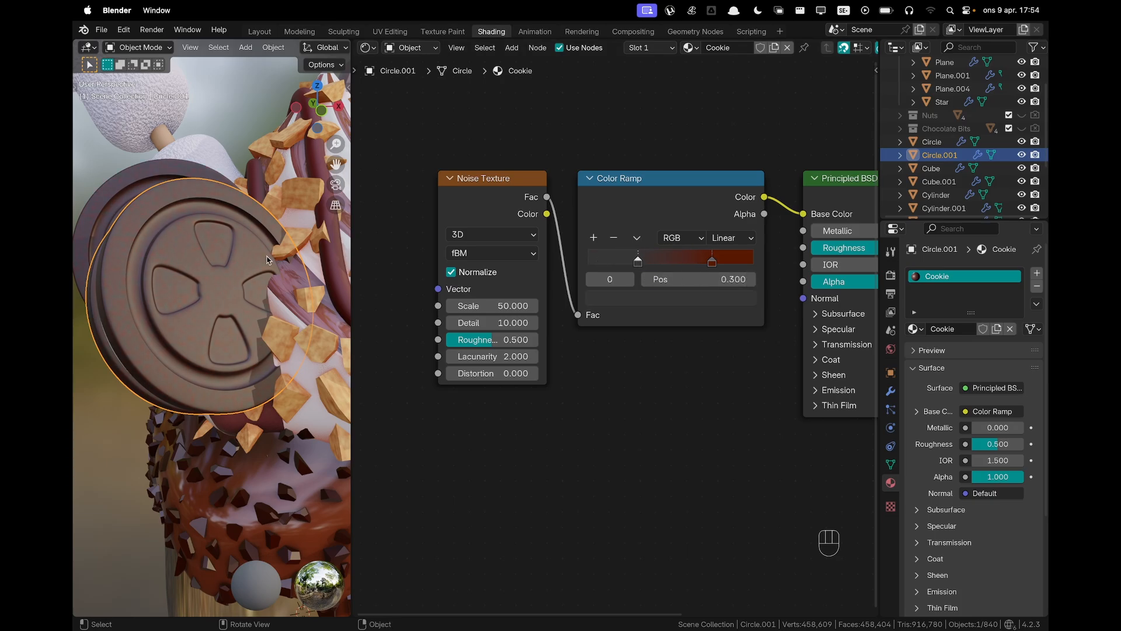
middle_drag(193, 304, 170, 351)
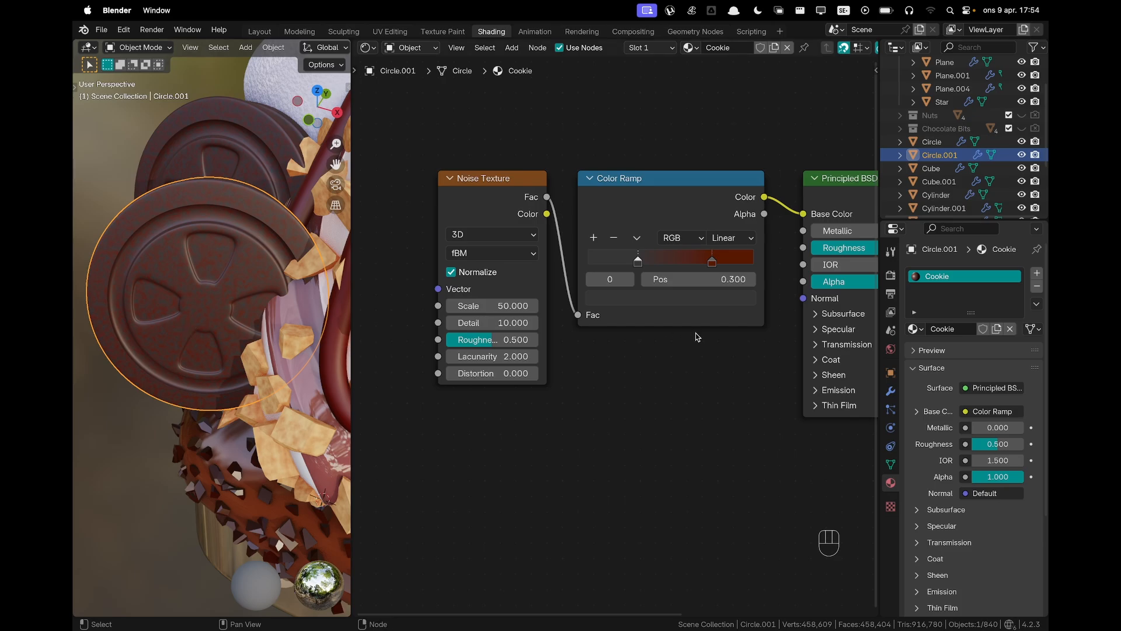
Make room between the cookie's Color Ramp and Principled BSDF and add a Bump node there
scroll(604, 376, down, 3)
shift+middle_drag(603, 376, 671, 370)
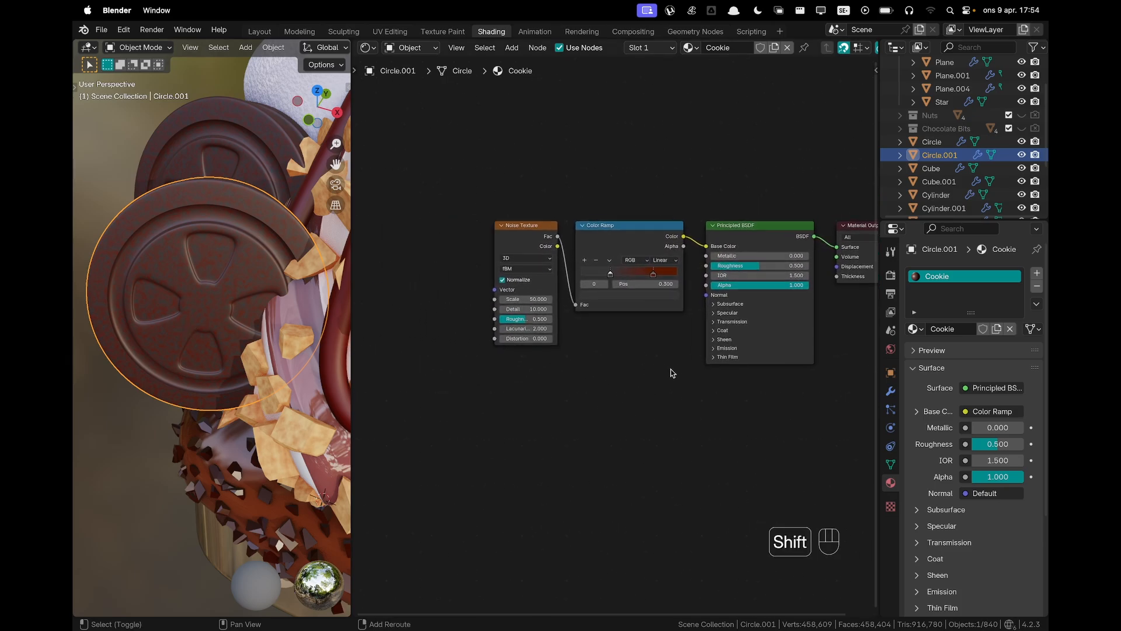
drag(439, 196, 523, 239)
click(575, 394)
key(shift+a)
text(bump)
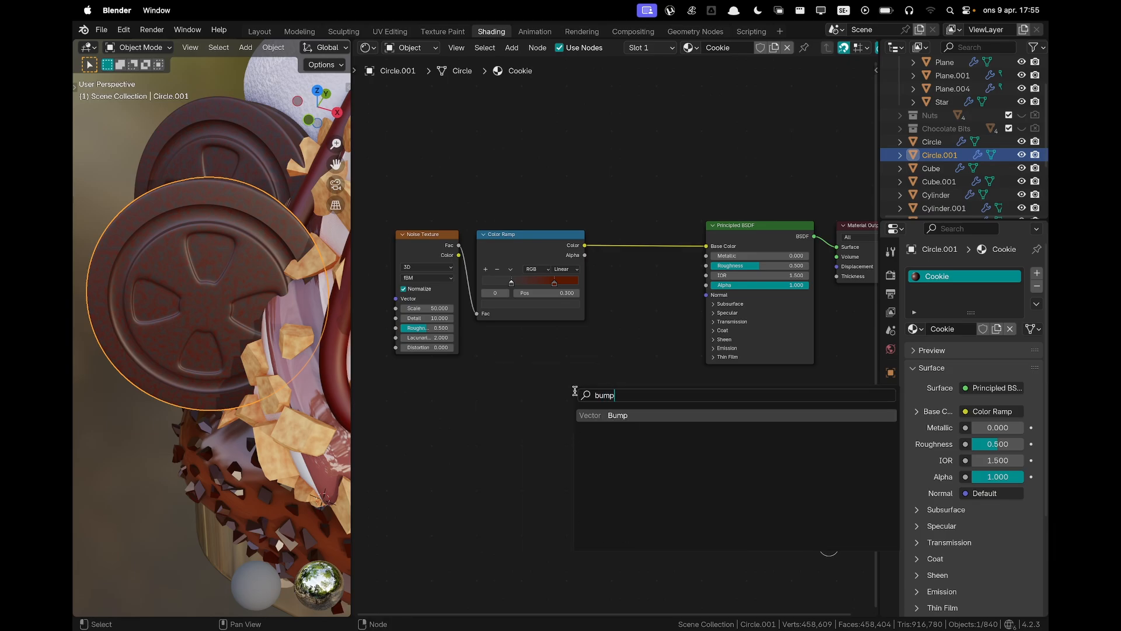
key(Return)
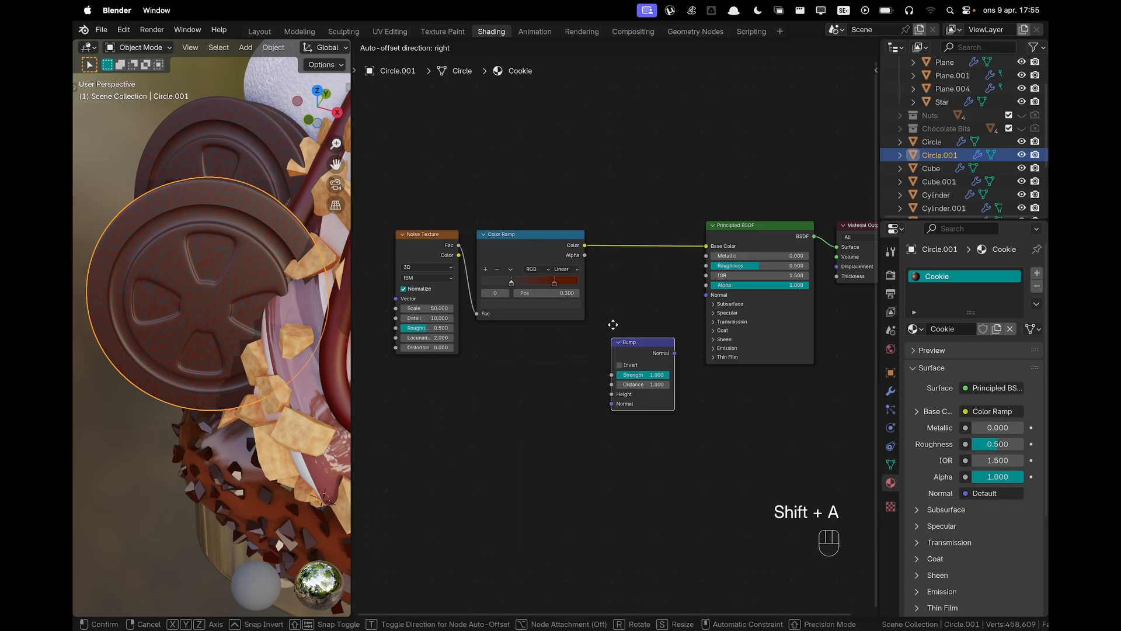
click(613, 281)
Connect the ramp's Color to the Bump's Height and the Bump's Normal to the Principled BSDF's Normal
scroll(613, 281, up, 2)
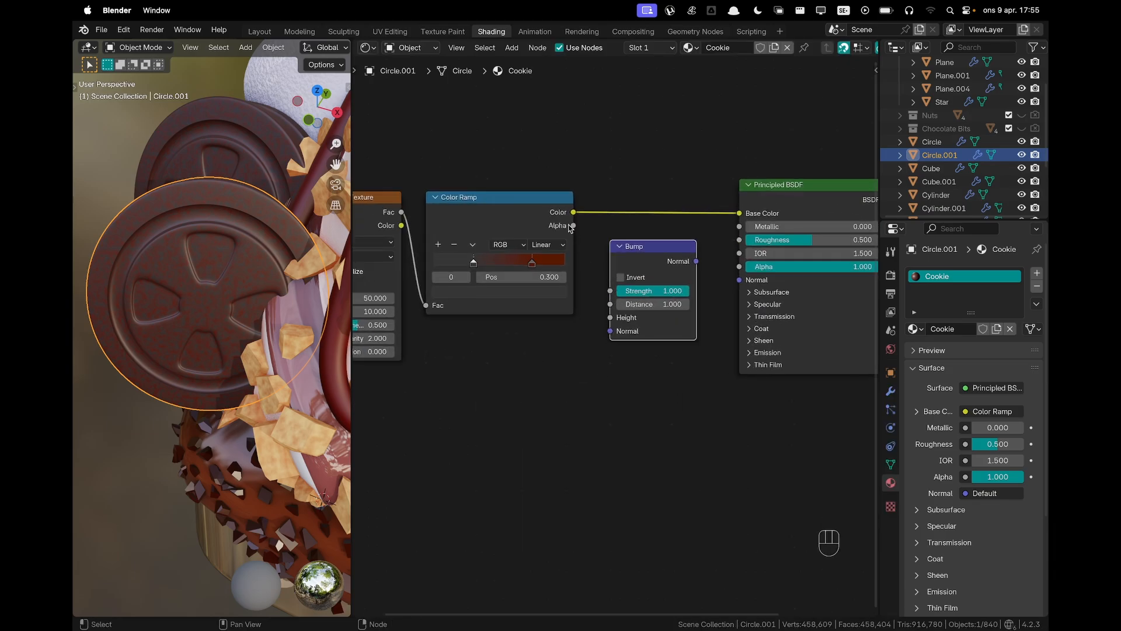
drag(574, 212, 610, 318)
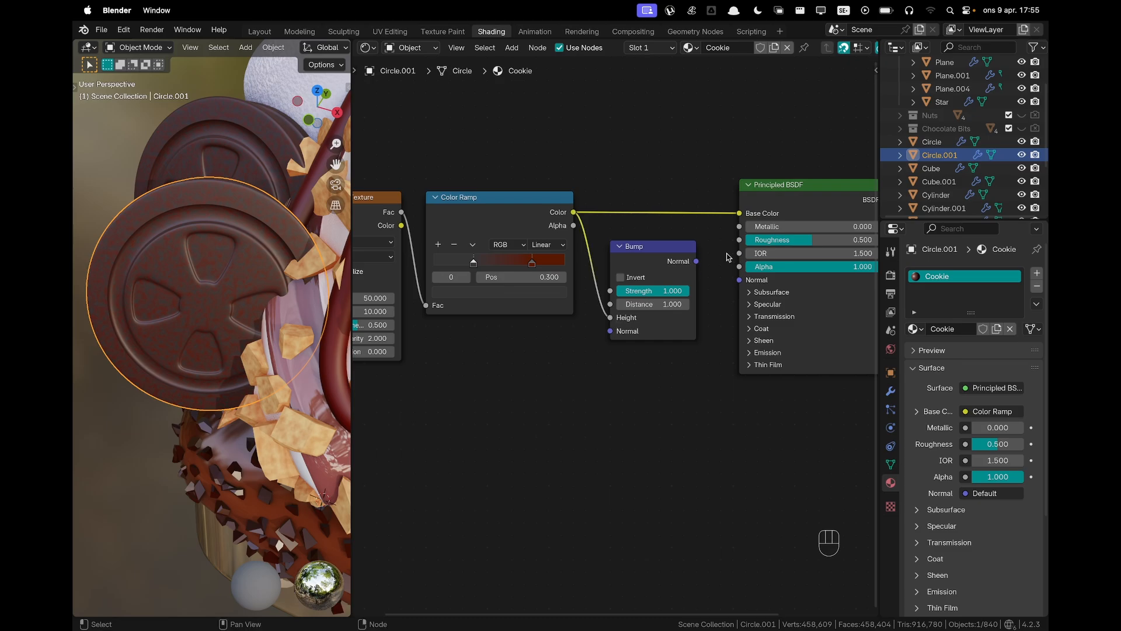
drag(698, 261, 739, 280)
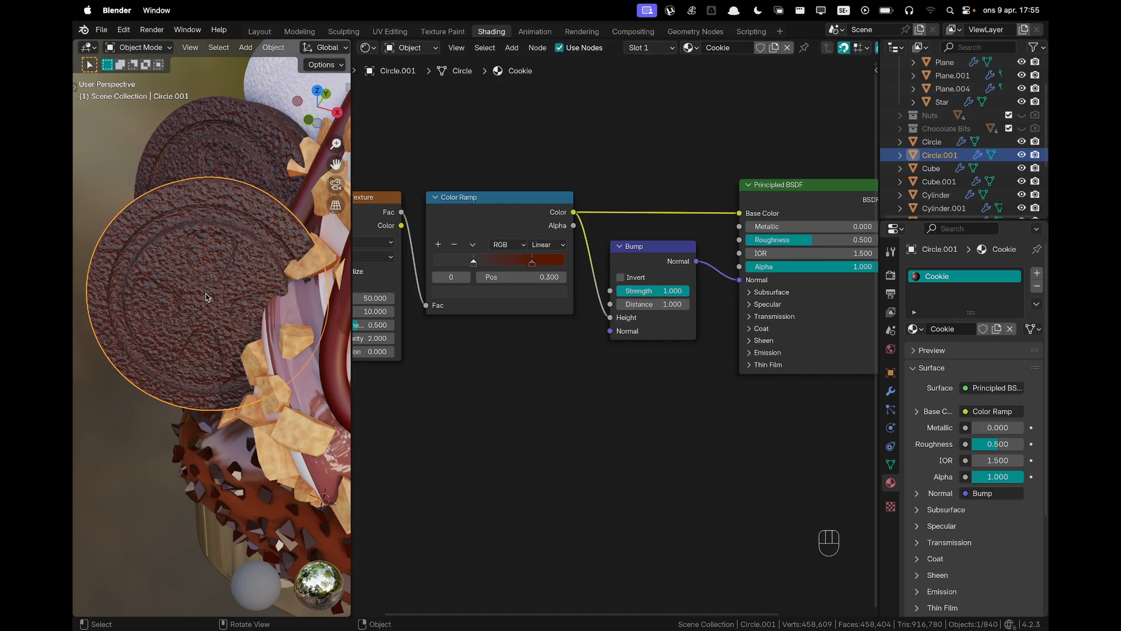
Inspect the cookie's surface up close and set the Bump node's Strength to 0.5
middle_drag(208, 291, 225, 251)
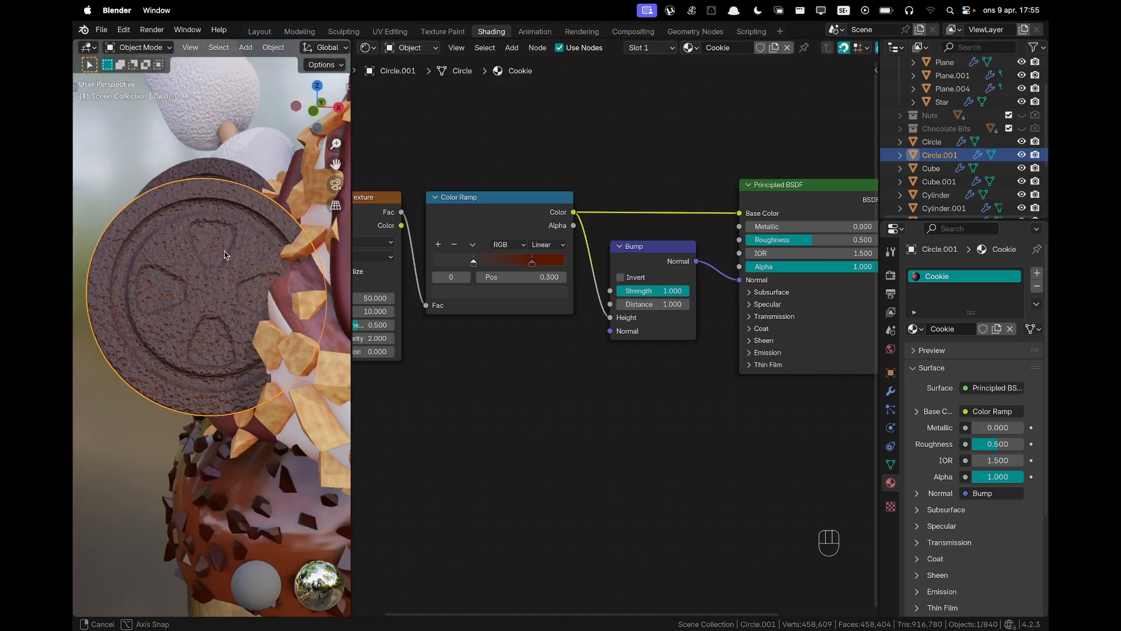
scroll(226, 262, up, 4)
scroll(226, 263, up, 3)
scroll(226, 267, down, 3)
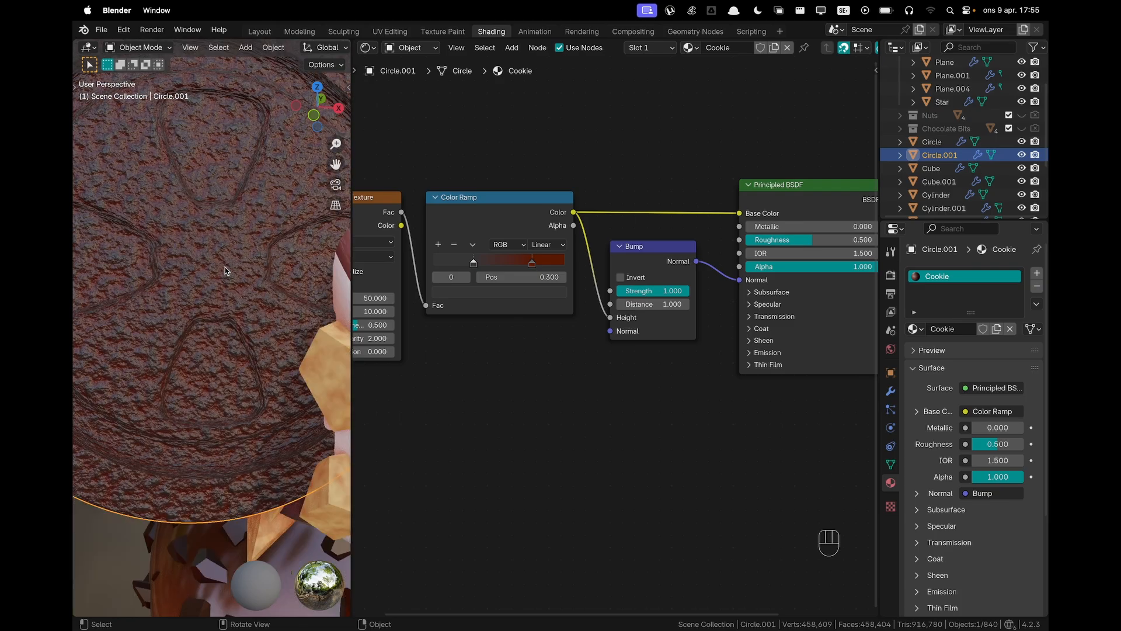
click(673, 291)
text(.)
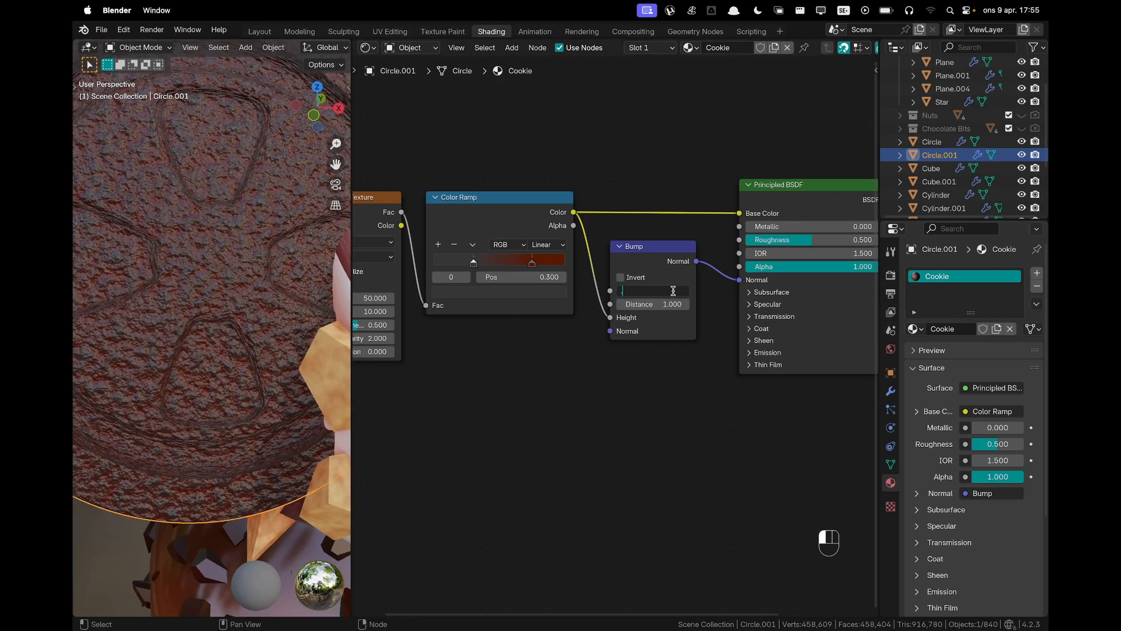
text(5)
key(Return)
Set the Roughness of the cookie's Principled BSDF to 0.8
scroll(269, 248, down, 5)
scroll(269, 249, left, 5)
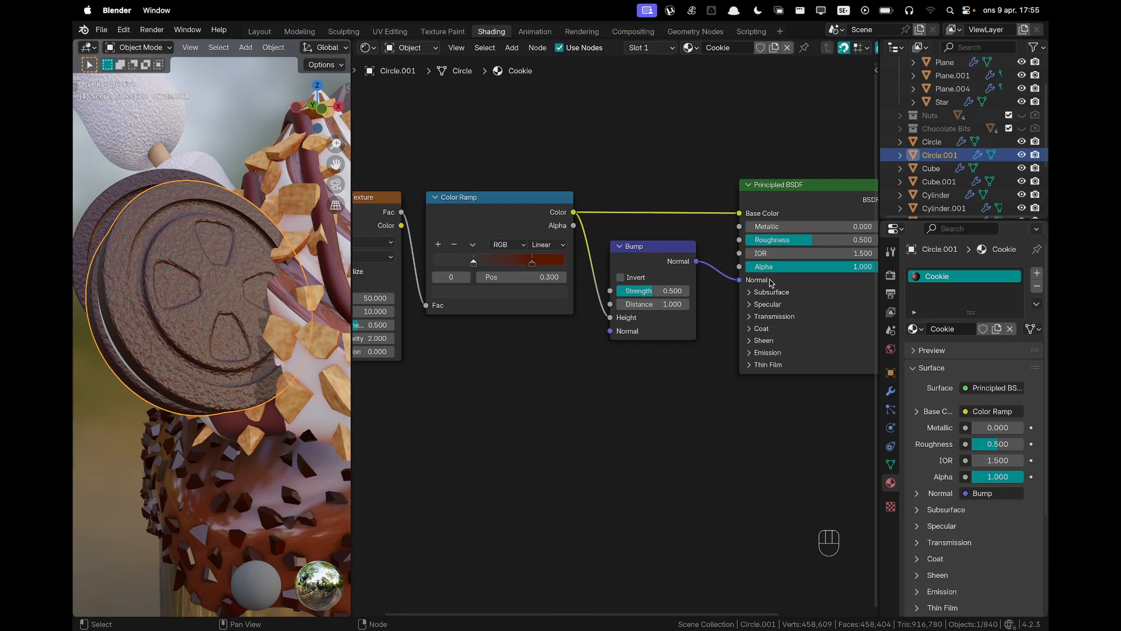
click(823, 239)
text(.8)
key(Return)
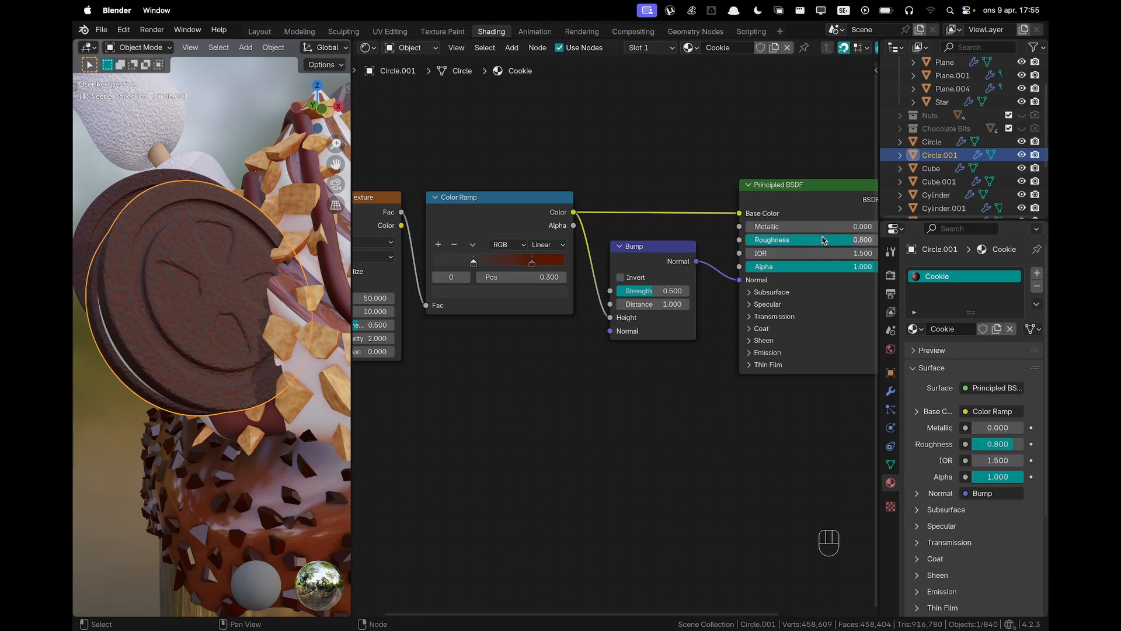
Recolor the cookie ramp's dark gray stop to dark red, hex 350601, and shift it to position 0.294
click(483, 293)
click(485, 180)
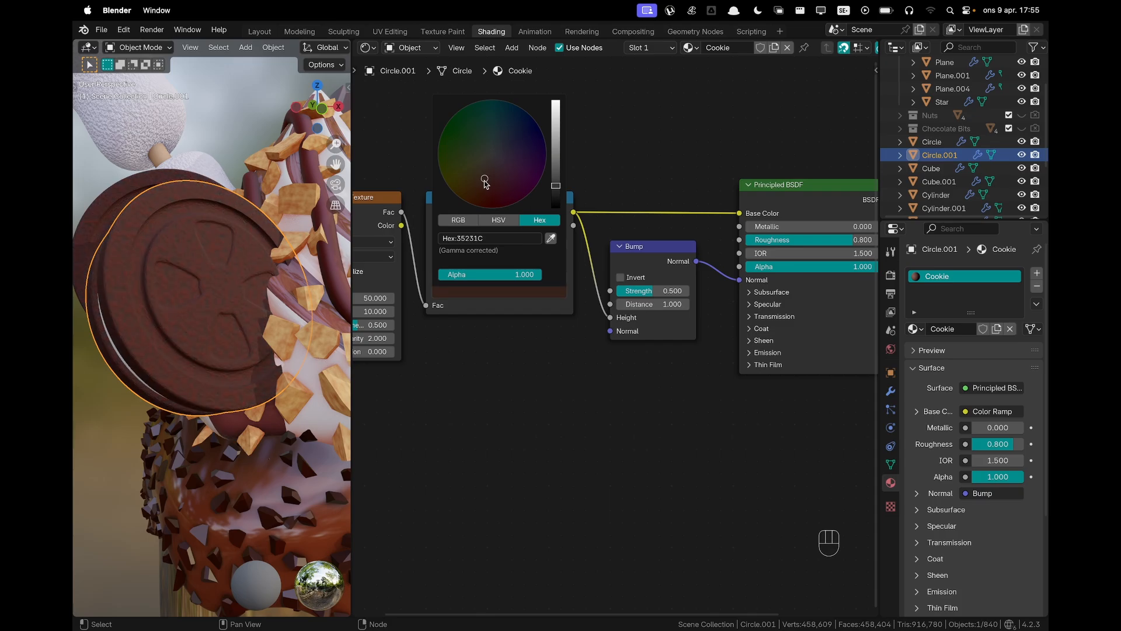
drag(485, 190, 487, 198)
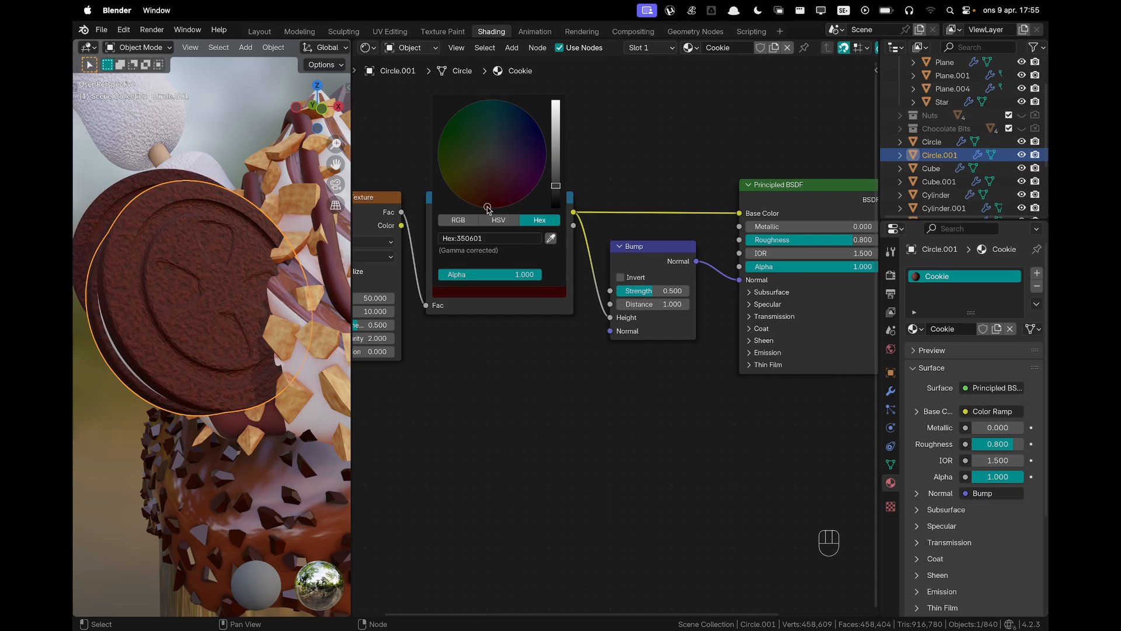
click(516, 294)
middle_drag(228, 327, 222, 300)
scroll(184, 303, down, 8)
scroll(256, 324, up, 5)
scroll(221, 299, up, 3)
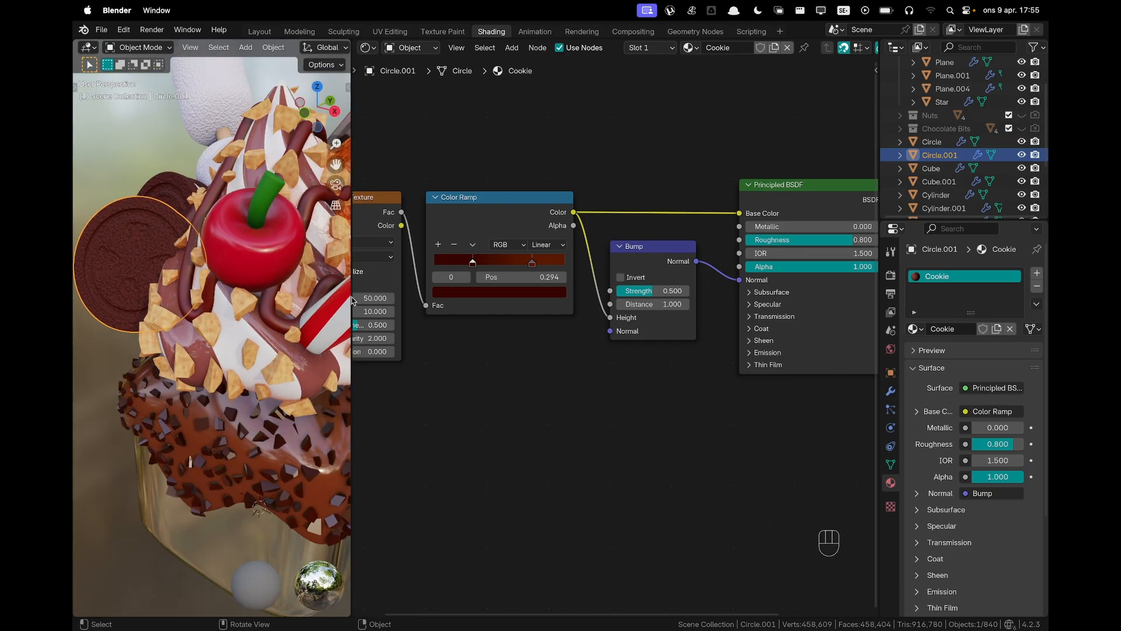
Darken the cookie ramp's dark red stop to hex 260809 and check the cookies on the milkshake
click(471, 292)
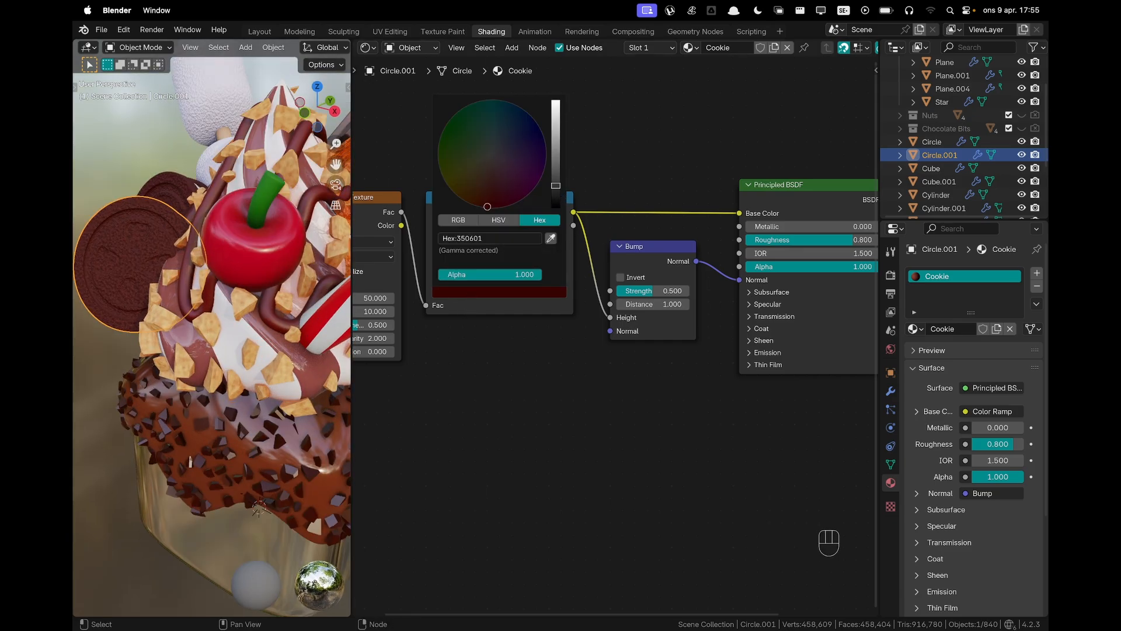
scroll(490, 200, down, 2)
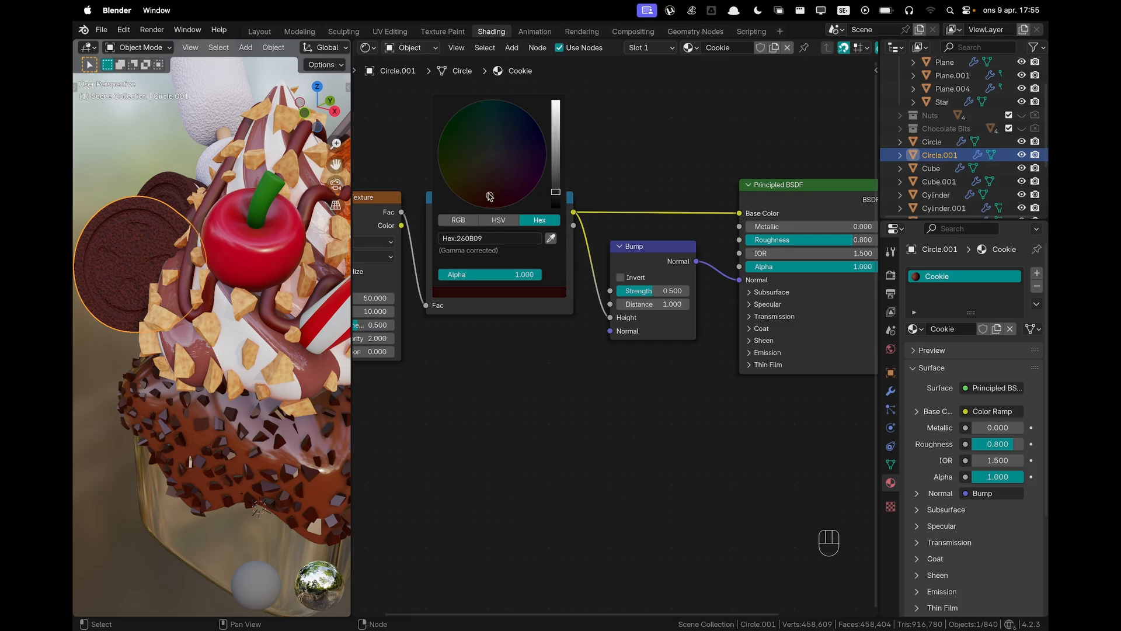
middle_drag(212, 233, 297, 213)
scroll(297, 212, down, 2)
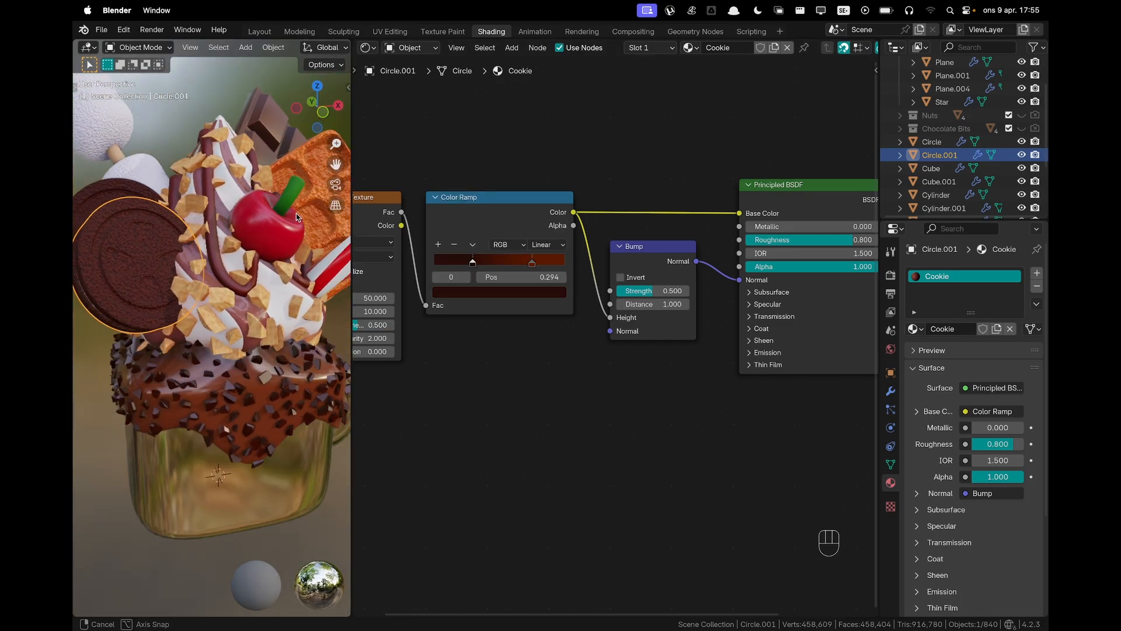
Select the front cookie's cream filling and give it a new material named Cookie Cream
shift+middle_drag(131, 237, 241, 281)
scroll(210, 264, up, 3)
scroll(218, 265, down, 3)
scroll(241, 282, up, 3)
click(251, 270)
scroll(250, 270, down, 3)
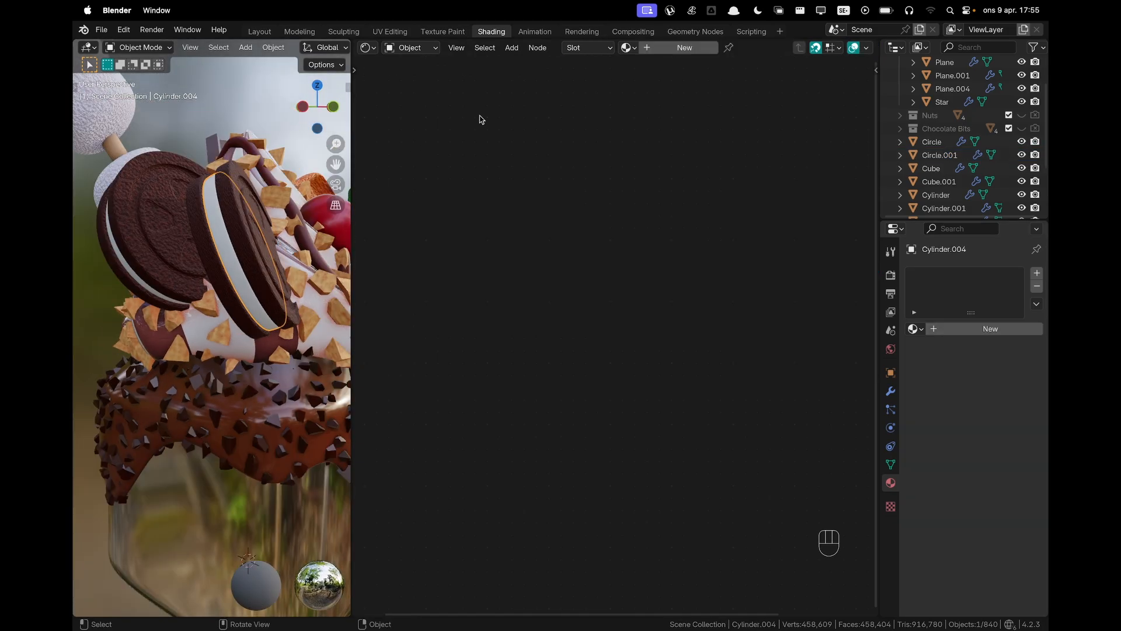
click(724, 48)
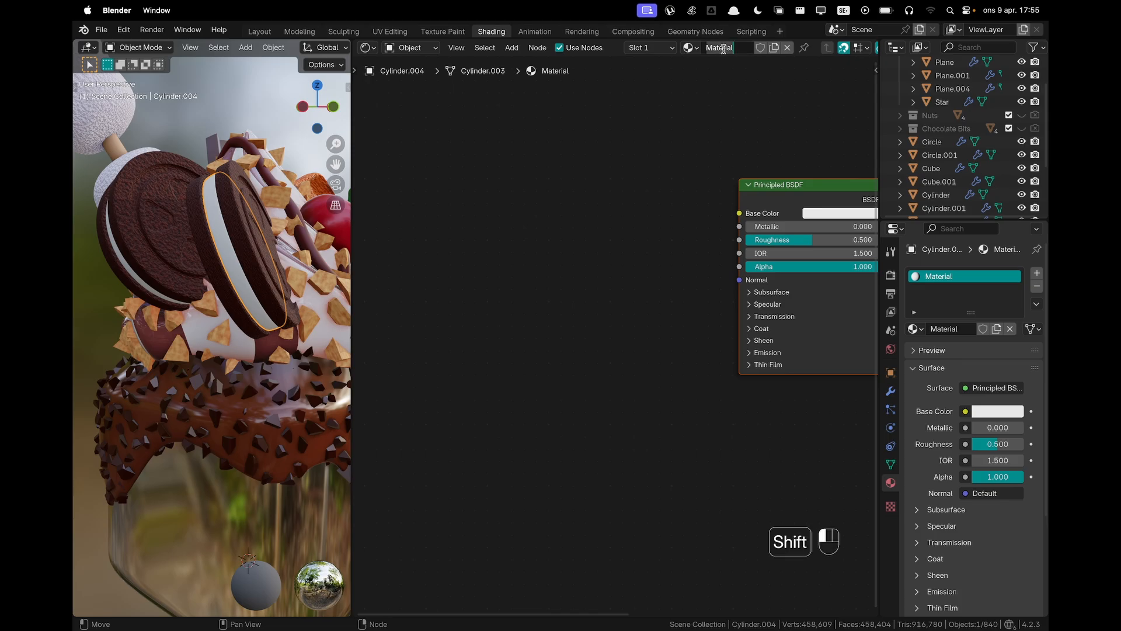
text(Cookie Cream)
key(Return)
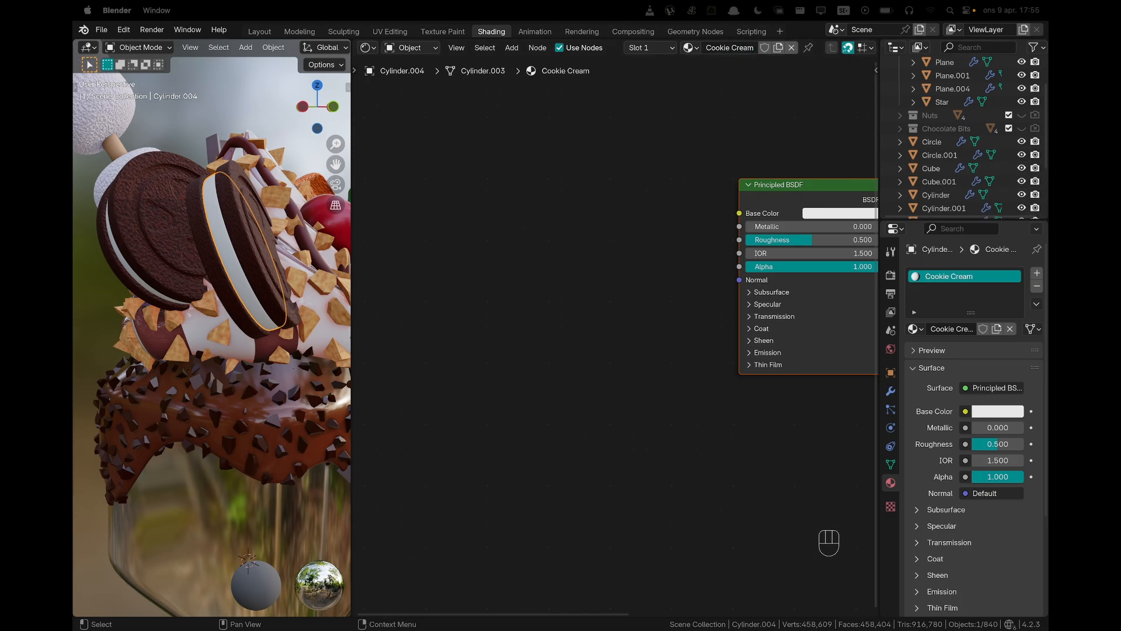
Paste the copied Ambient Occlusion and Color Ramp nodes and connect the ramp's Color to the Principled BSDF's Base Color
click(569, 266)
key(super+v)
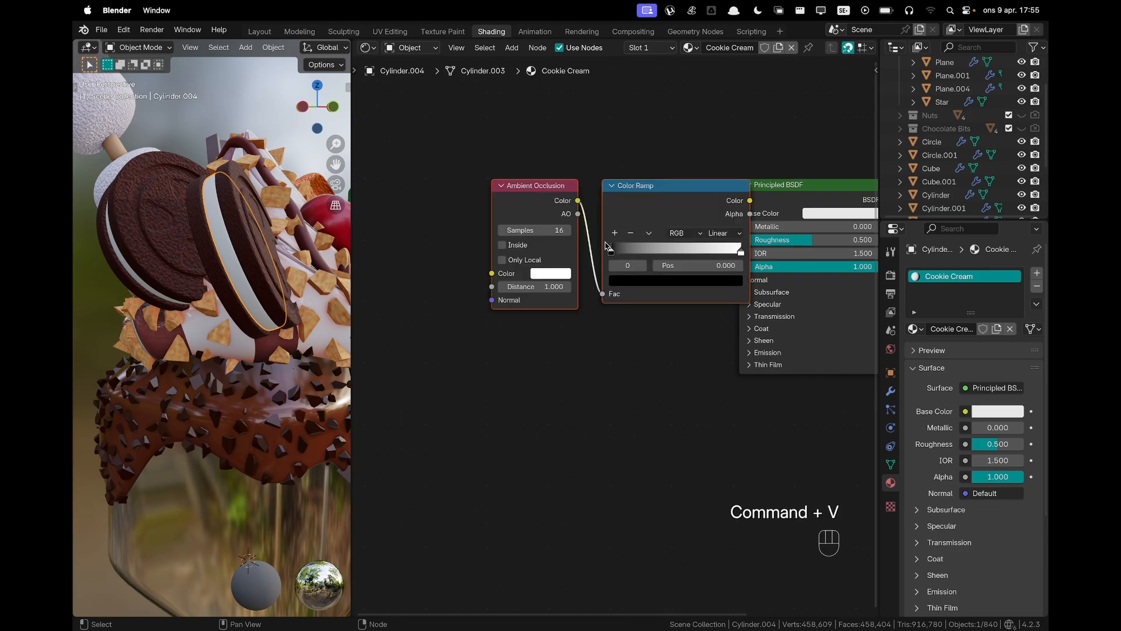
drag(664, 194, 622, 194)
drag(708, 200, 739, 213)
shift+middle_drag(730, 229, 699, 230)
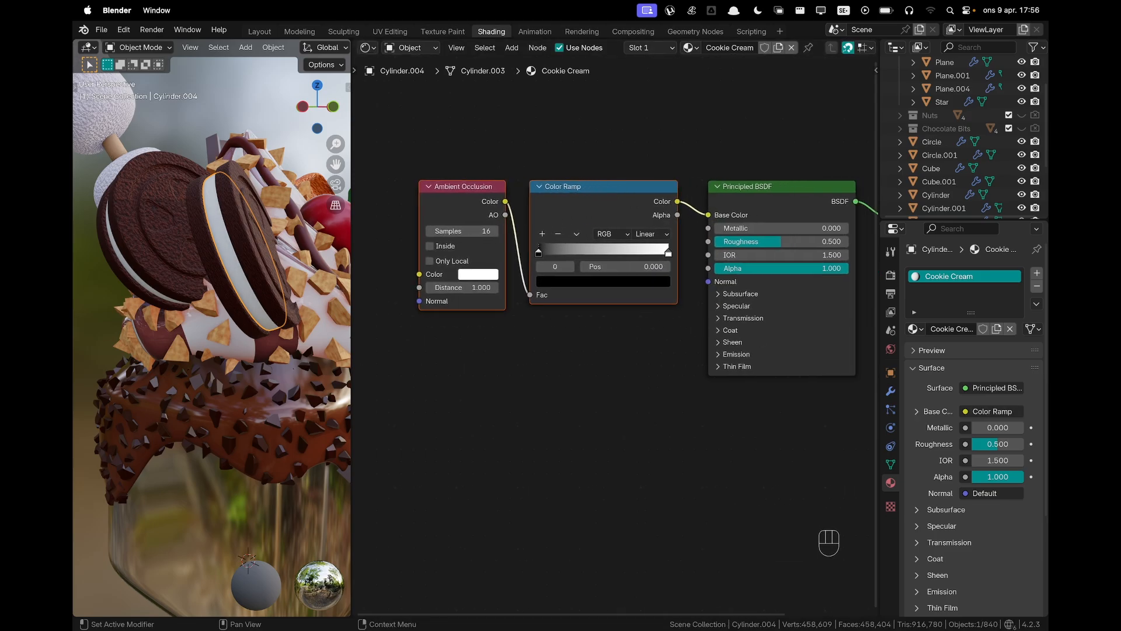
Color the cream ramp's black stop with hex 926443 and its white stop light salmon pink
click(570, 279)
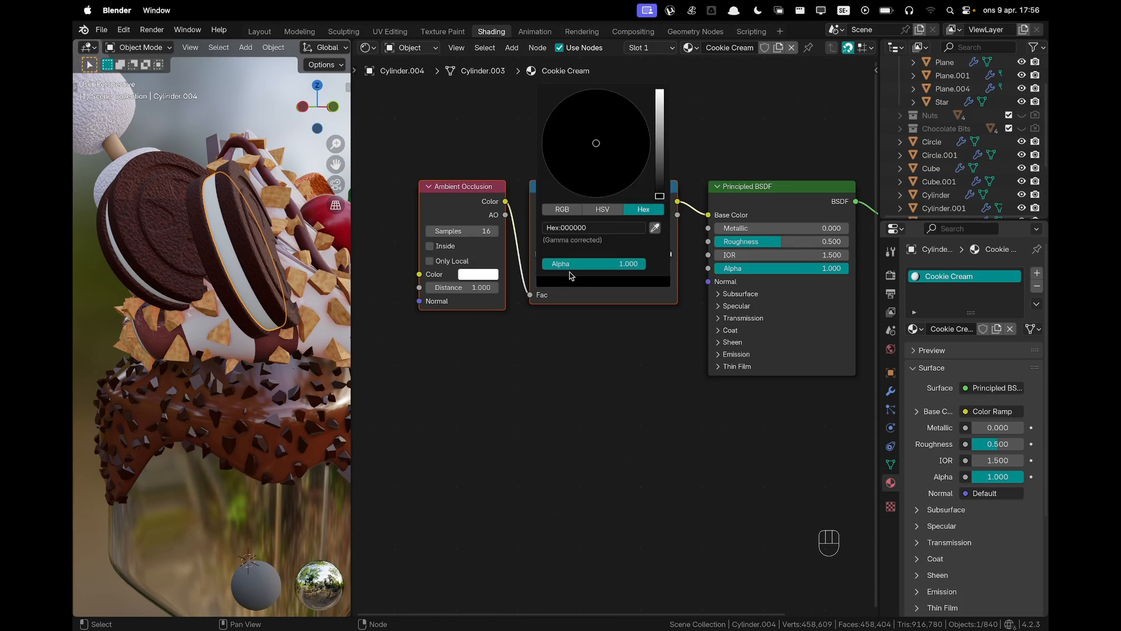
click(584, 228)
text(926443)
key(Return)
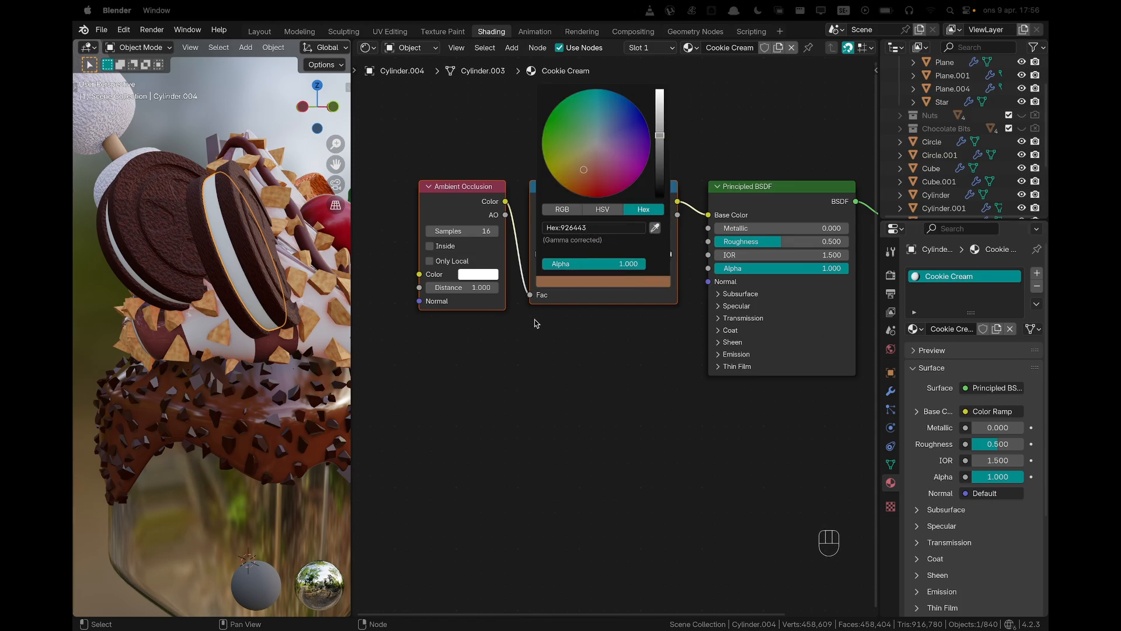
click(671, 257)
click(647, 282)
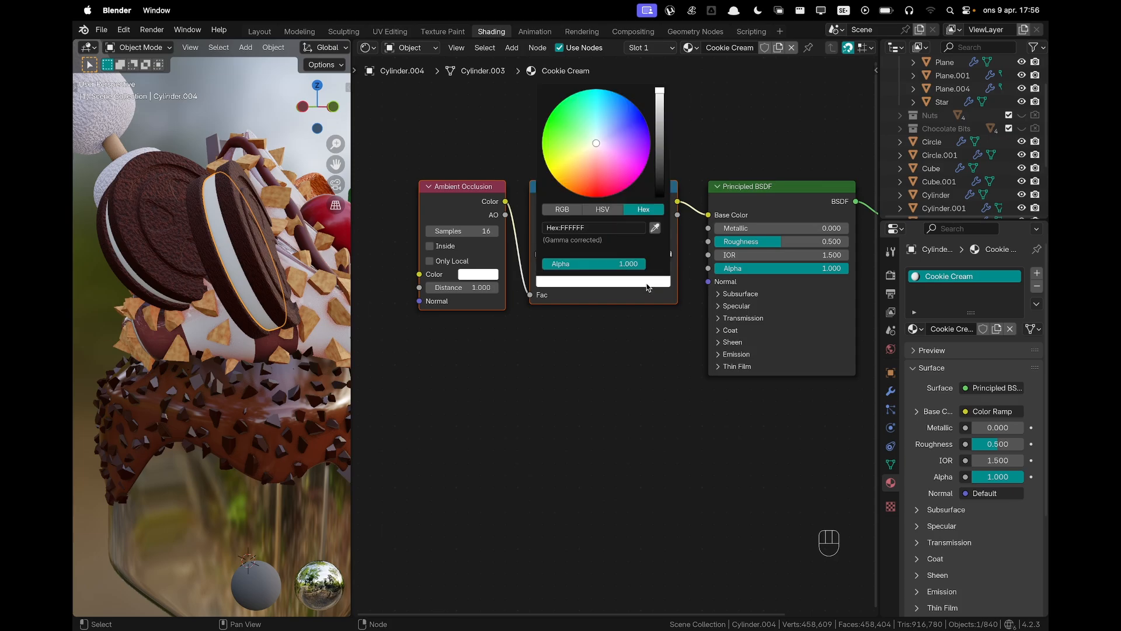
click(610, 227)
key(Return)
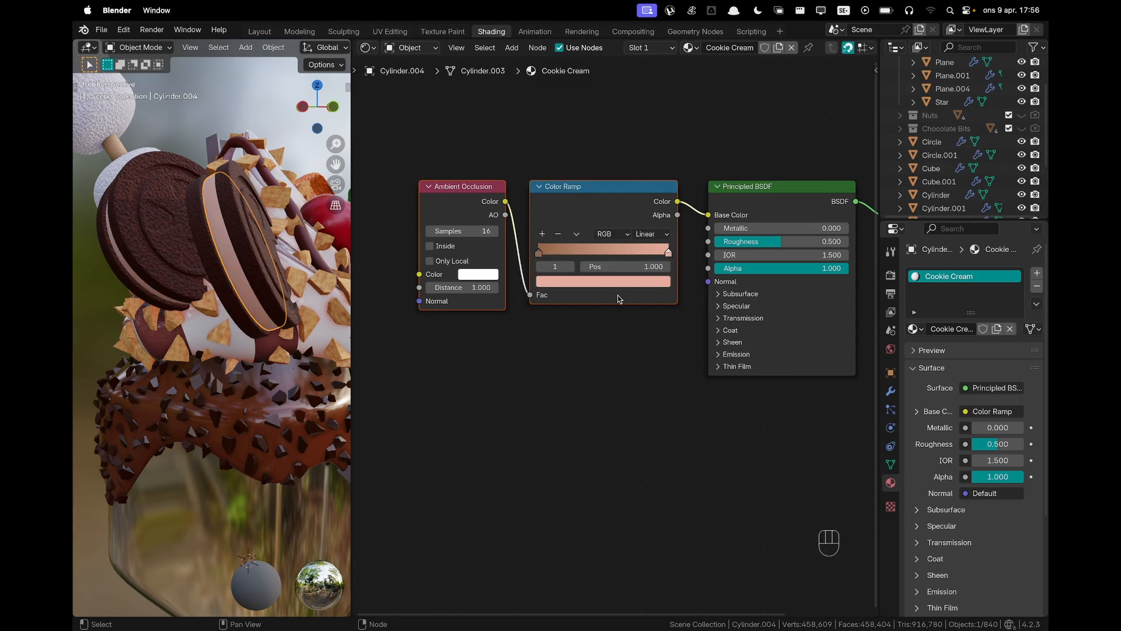
Move the cream ramp's brown stop to position 0.5
scroll(544, 247, up, 1)
drag(535, 245, 586, 248)
click(626, 263)
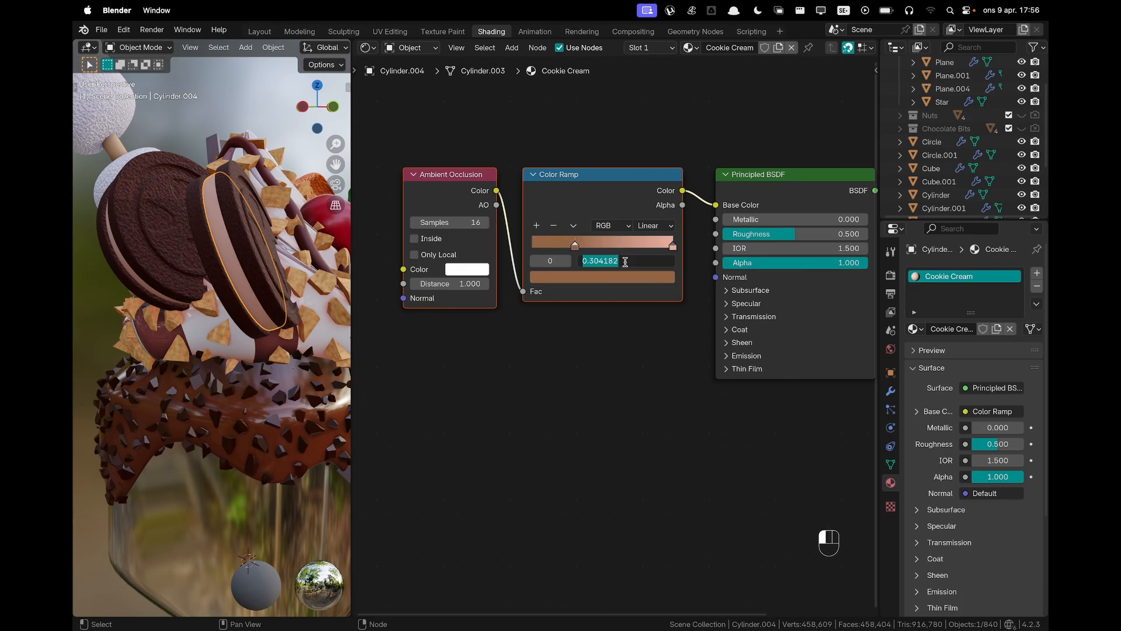
text(0.3)
key(Return)
click(636, 262)
text(0.5)
key(Return)
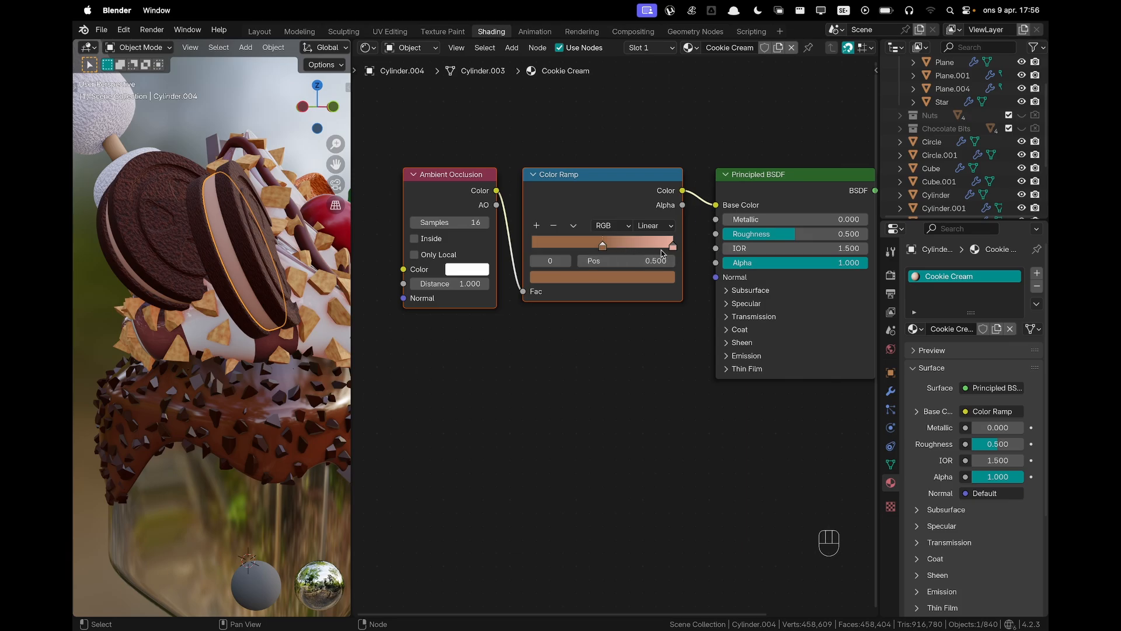
Set the cream material's Roughness to 0.3, then deselect the filling and view the whole milkshake
click(772, 235)
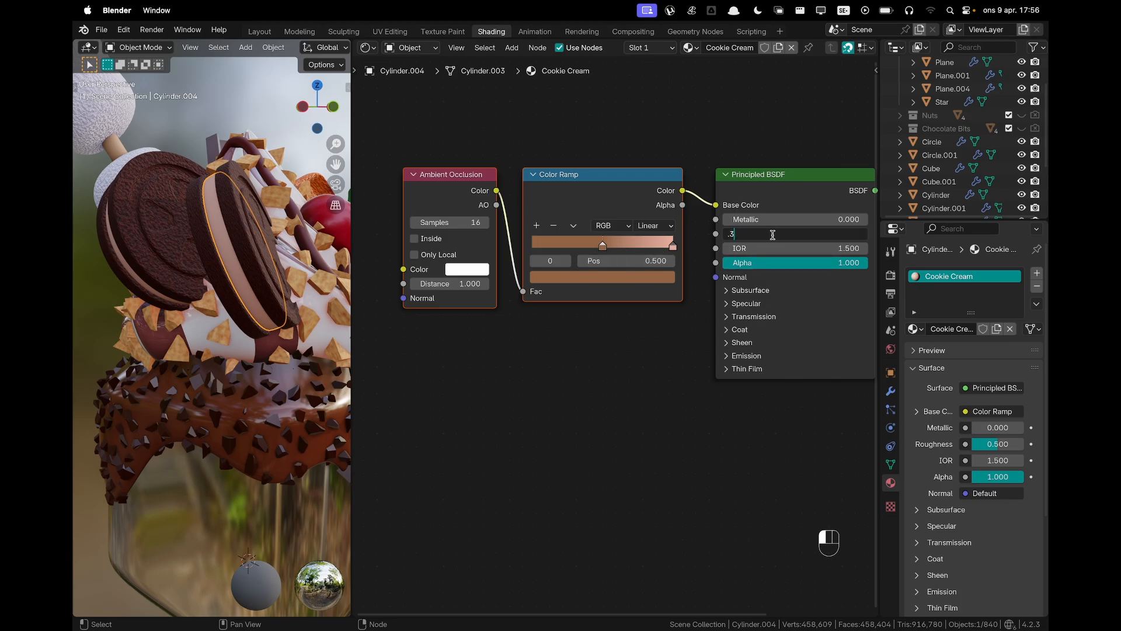
key(Return)
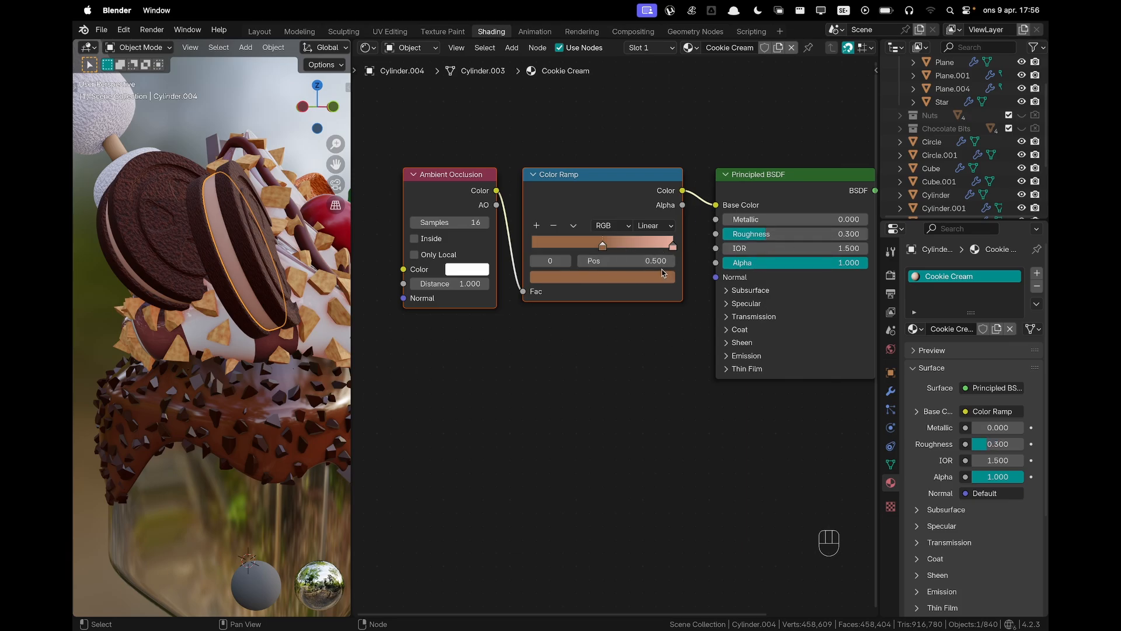
scroll(267, 317, down, 7)
click(285, 216)
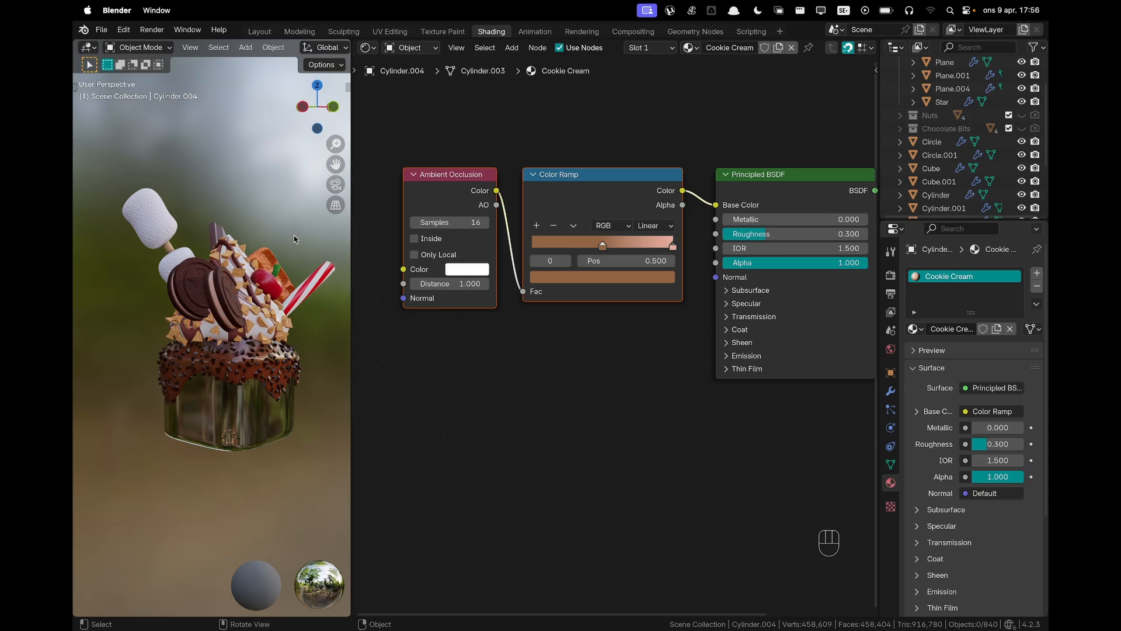
mouse_move(295, 239)
middle_down()
mouse_move(257, 295)
mouse_move(310, 275)
mouse_move(257, 284)
mouse_move(243, 332)
mouse_move(225, 342)
mouse_move(242, 354)
mouse_move(327, 319)
mouse_move(298, 230)
middle_up()
scroll(310, 274, up, 1)
Switch to the Layout workspace and add a 2 m plane at the world origin beneath the mug
click(259, 32)
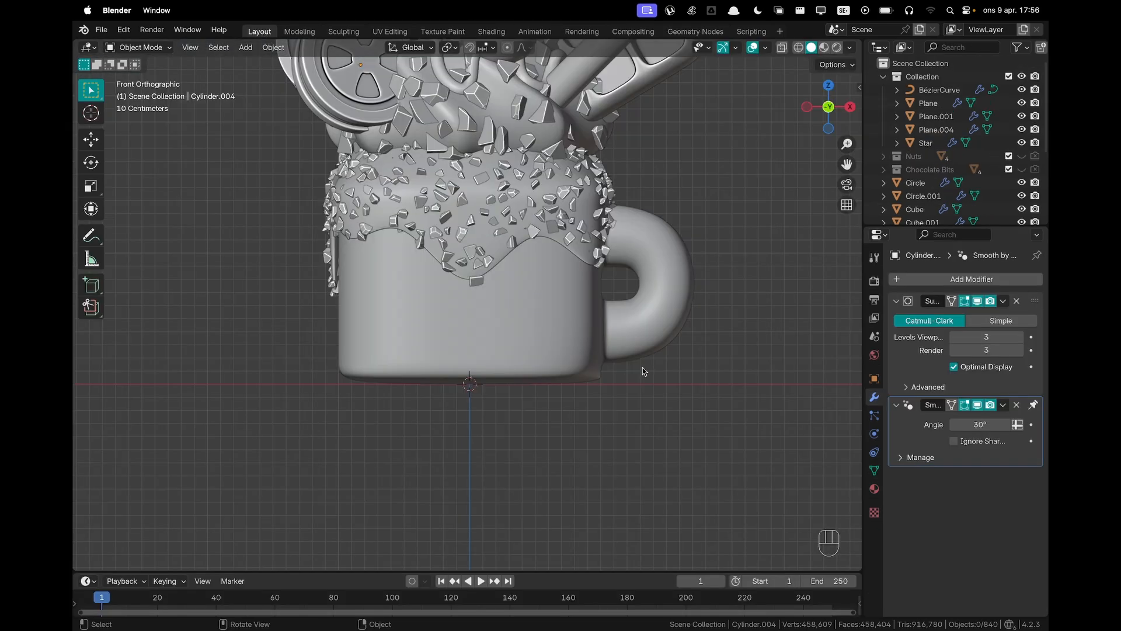
scroll(648, 351, down, 5)
mouse_move(658, 330)
middle_down()
mouse_move(644, 253)
mouse_move(613, 313)
mouse_move(613, 288)
mouse_move(571, 308)
mouse_move(586, 303)
middle_up()
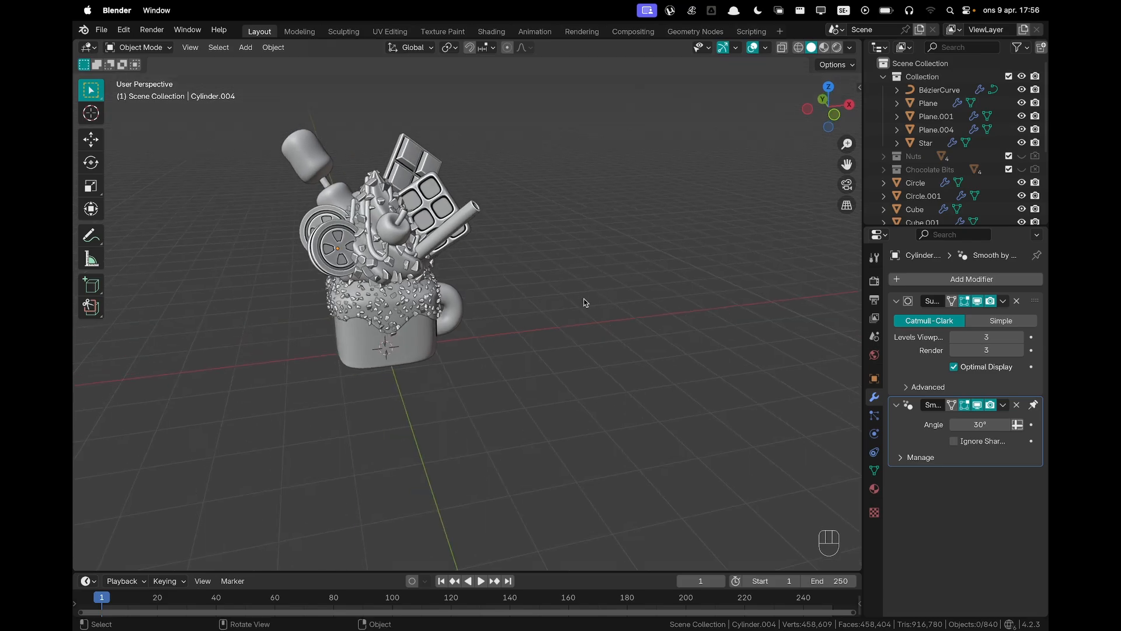
key(shift+a)
click(563, 303)
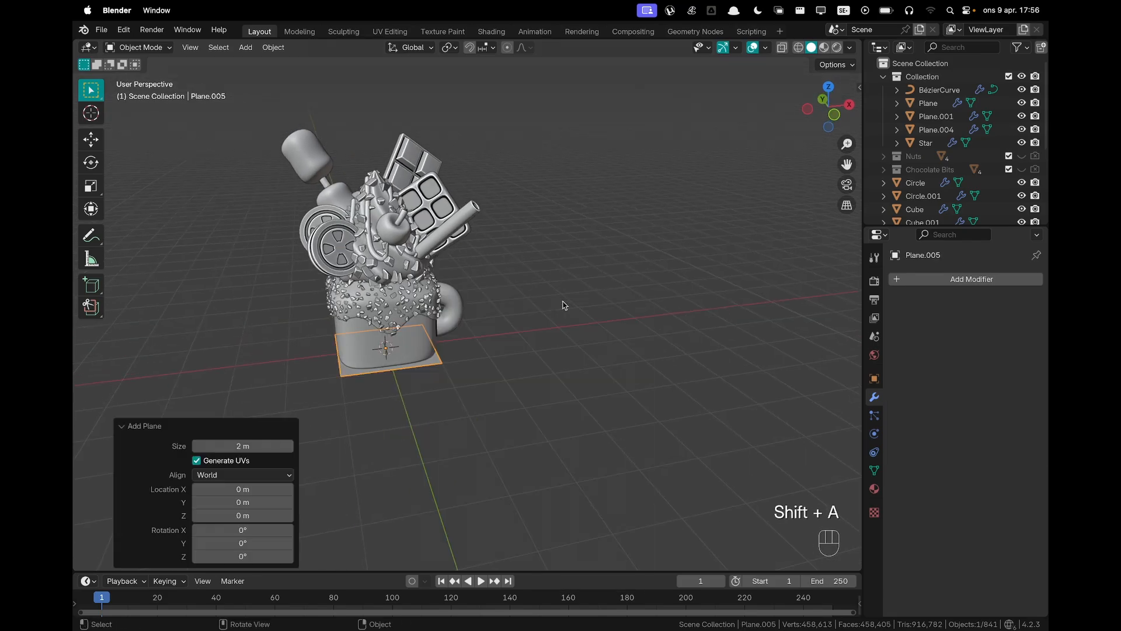
Enter Edit Mode on the new plane
scroll(551, 309, down, 4)
key(Tab)
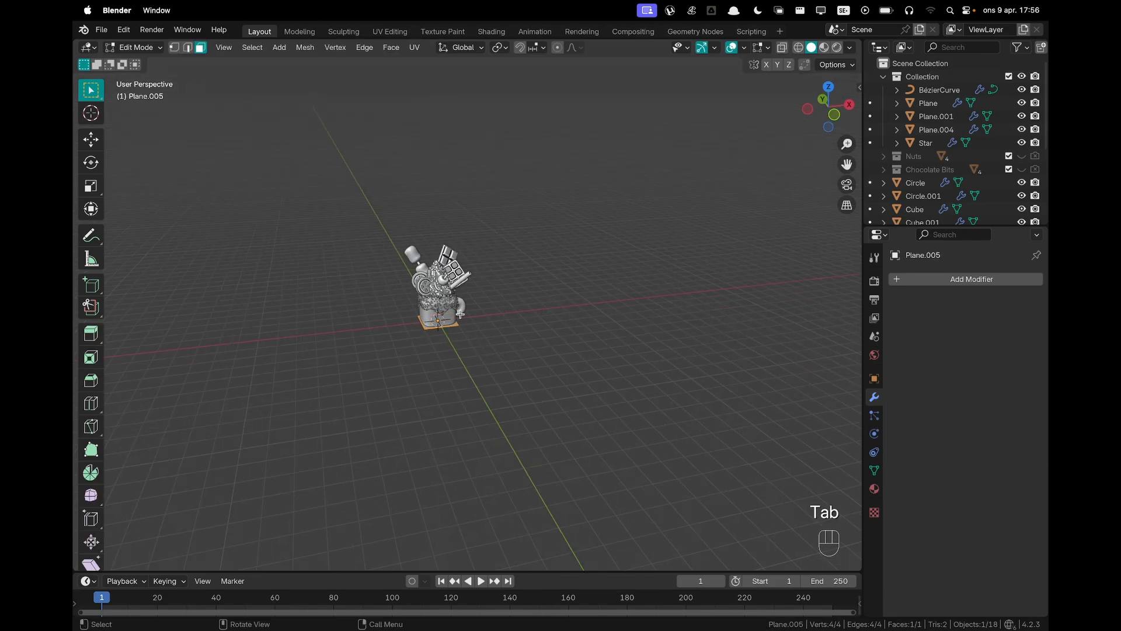
Scale the plane under the mug up by about 19 times and reduce its size slightly to form a large floor
key(s)
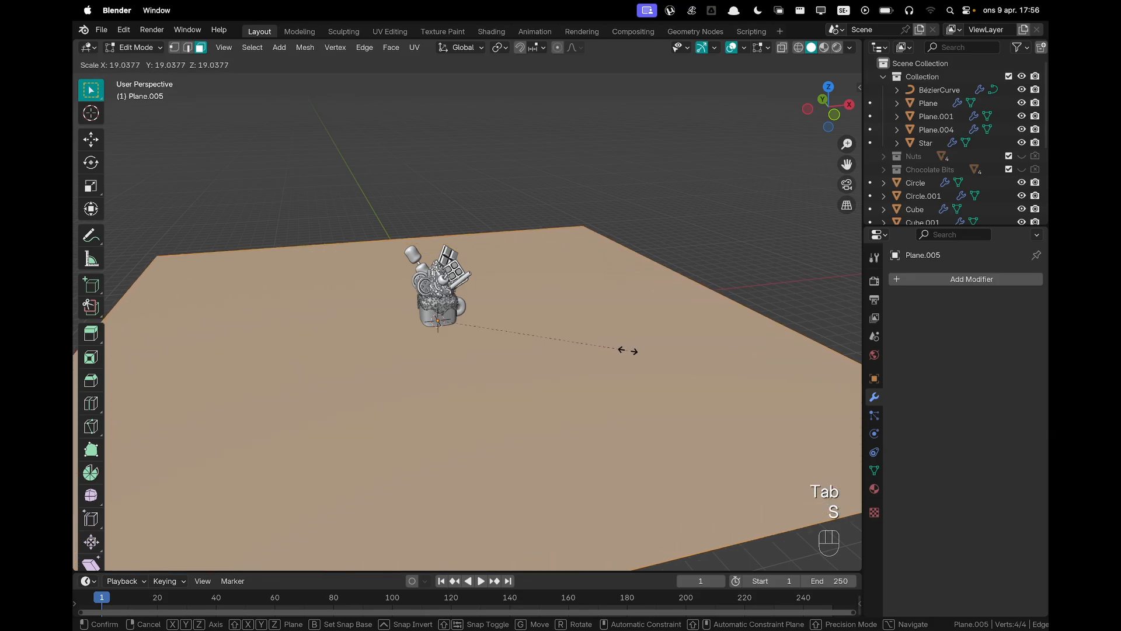
click(628, 351)
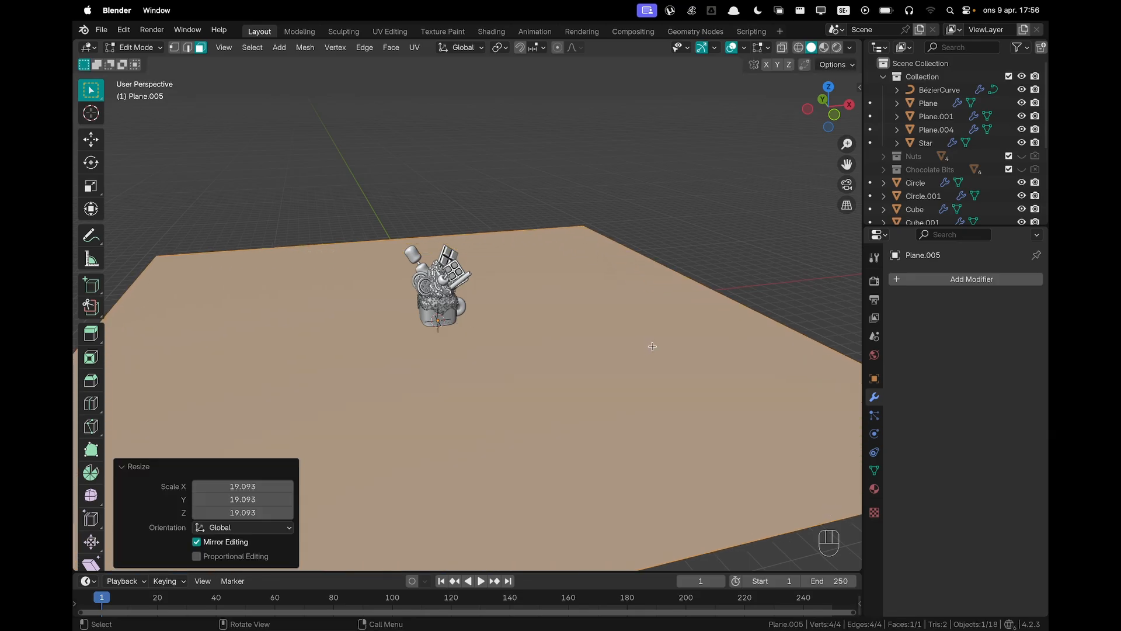
mouse_move(653, 347)
middle_down()
mouse_move(621, 363)
mouse_move(571, 364)
mouse_move(666, 352)
middle_up()
key(s)
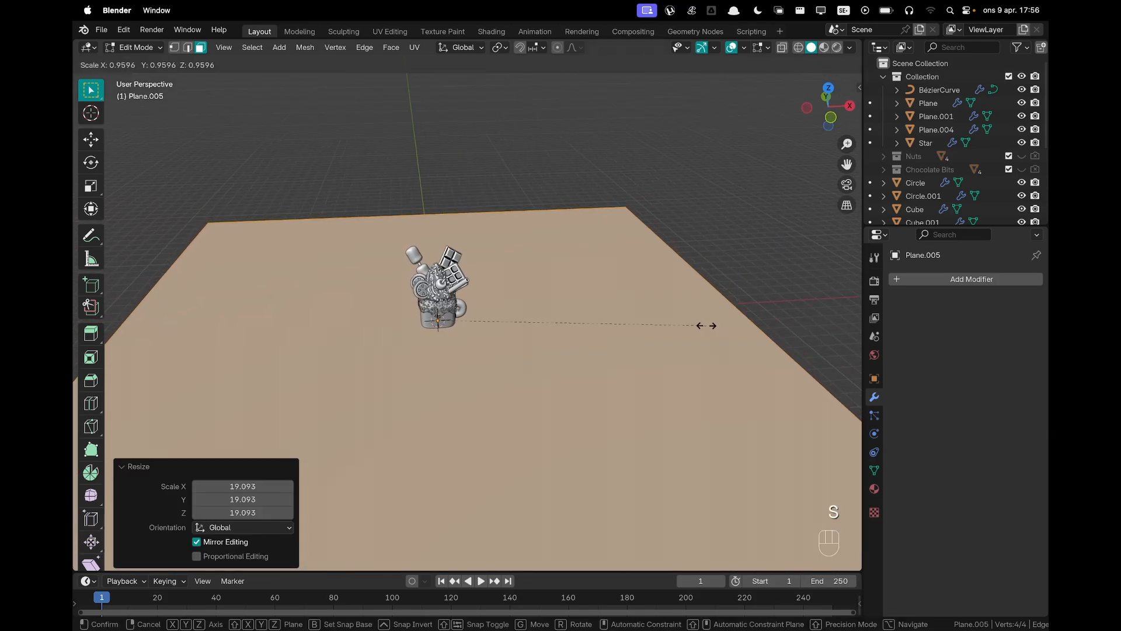
click(650, 316)
Extrude the floor plane's back edge straight up along Z to form a tall backdrop wall
key(2)
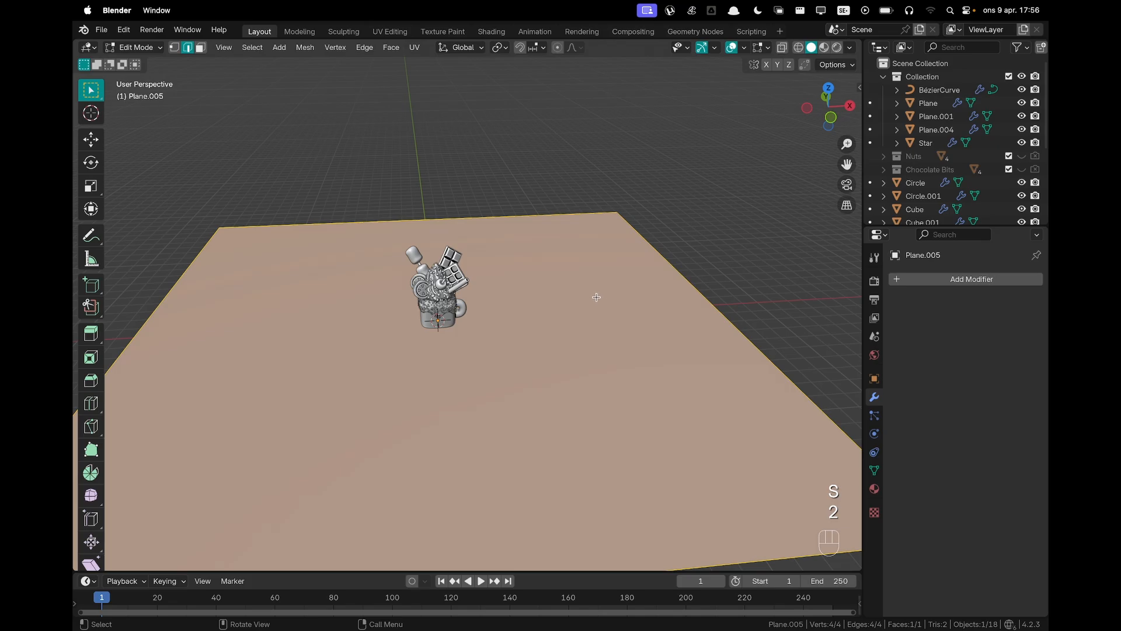
scroll(596, 298, up, 1)
click(406, 184)
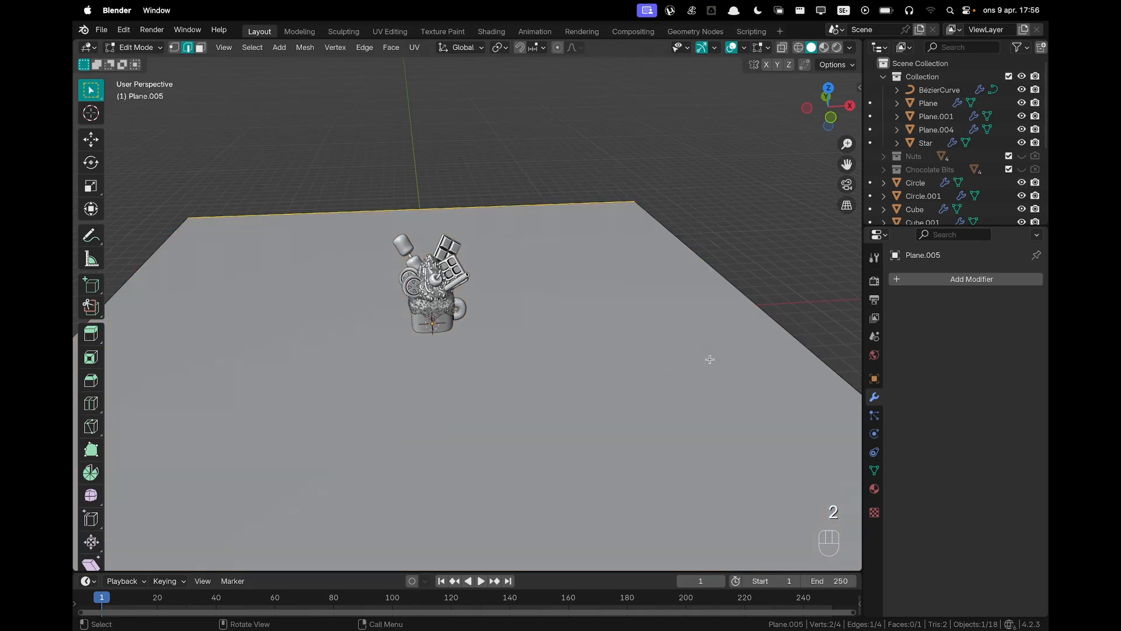
key(e)
key(z)
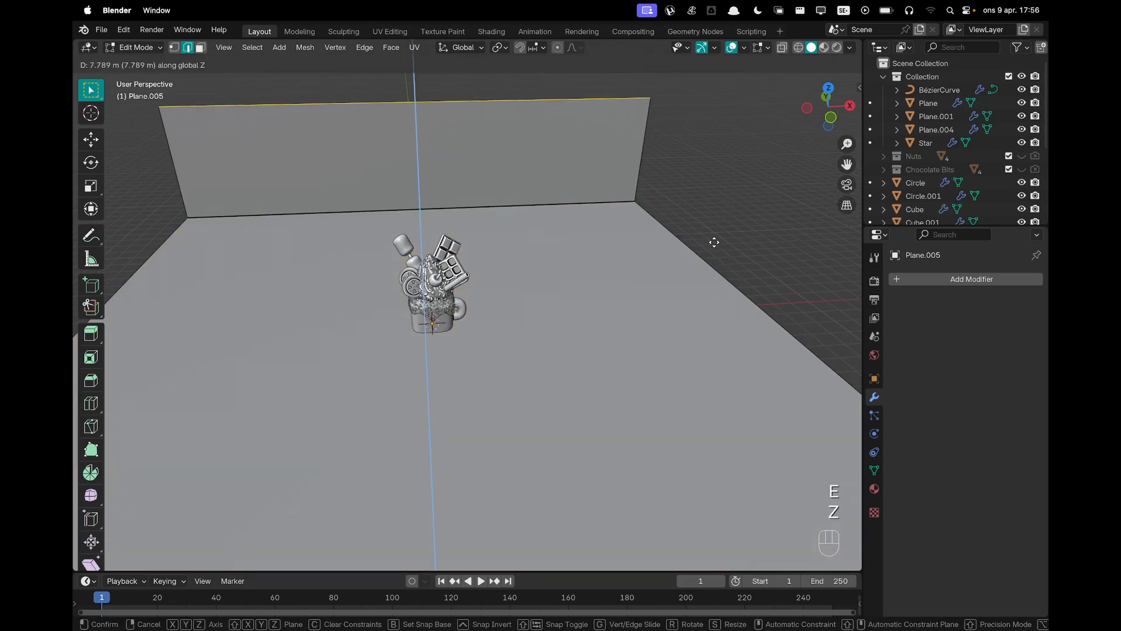
click(693, 170)
Bevel the edge between floor and wall by about 3.6 m with 16 segments and leave mesh editing
click(591, 202)
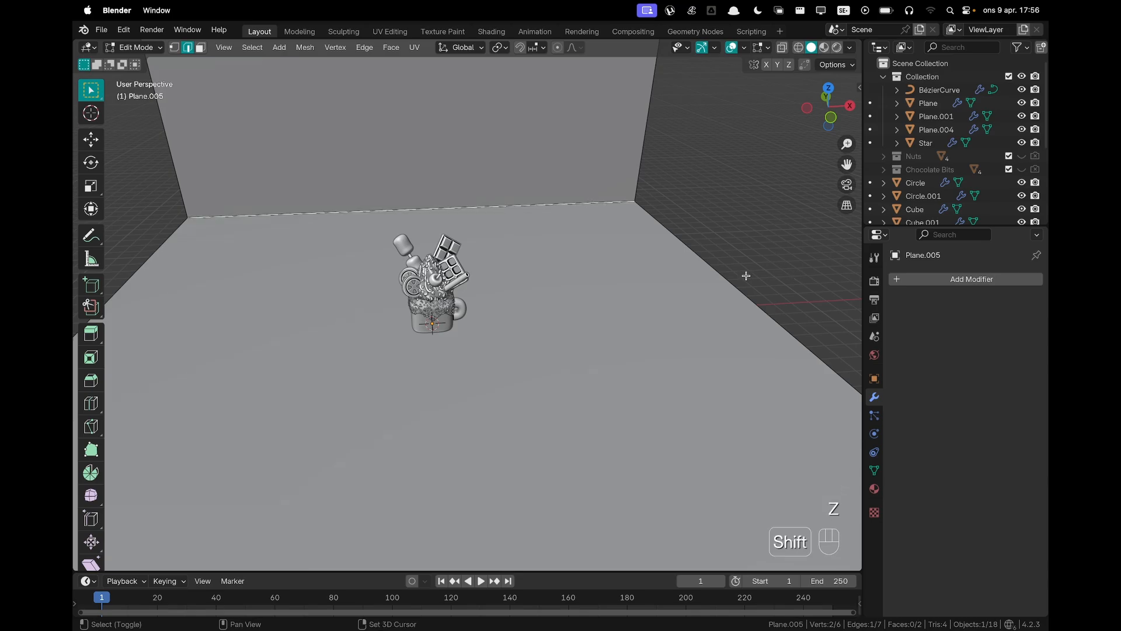
shift+middle_drag(745, 275, 629, 325)
scroll(630, 318, up, 2)
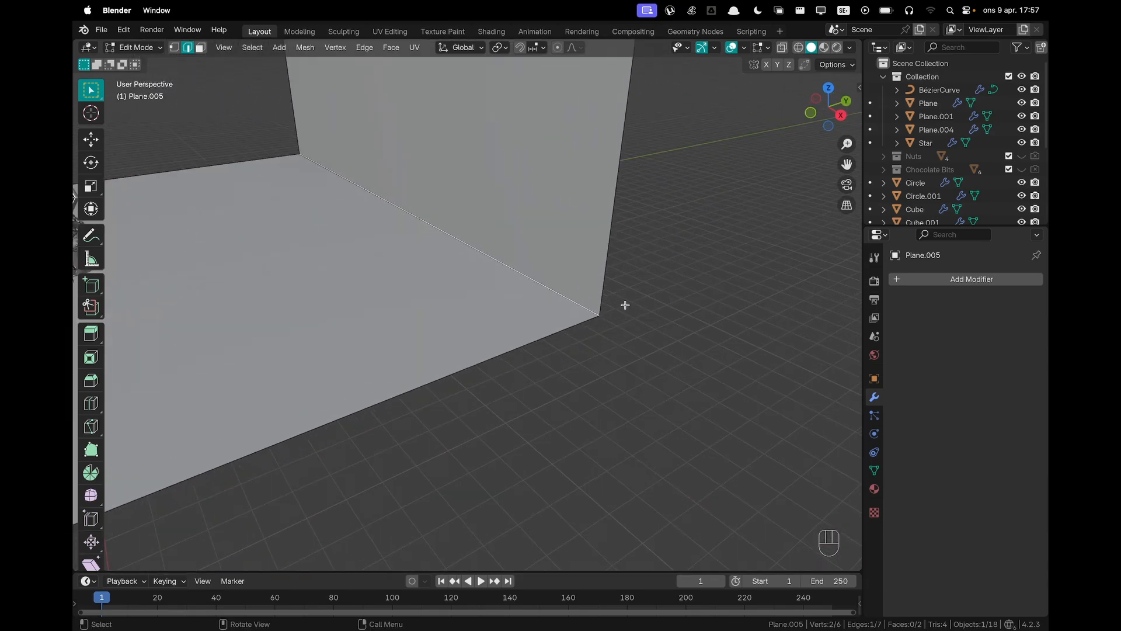
key(super+b)
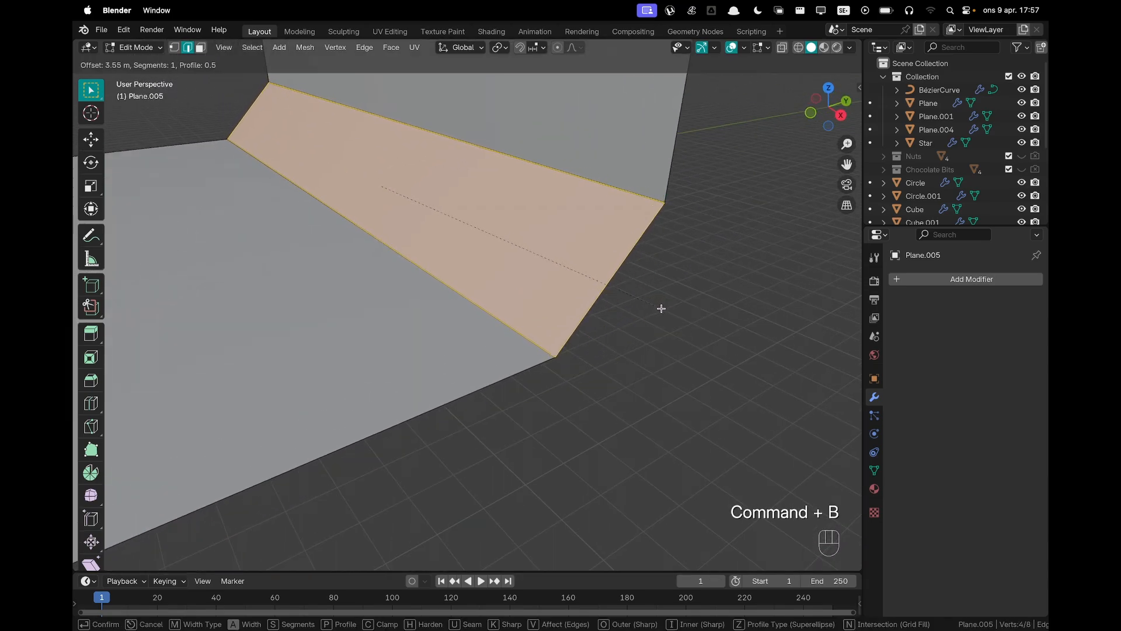
scroll(661, 309, up, 15)
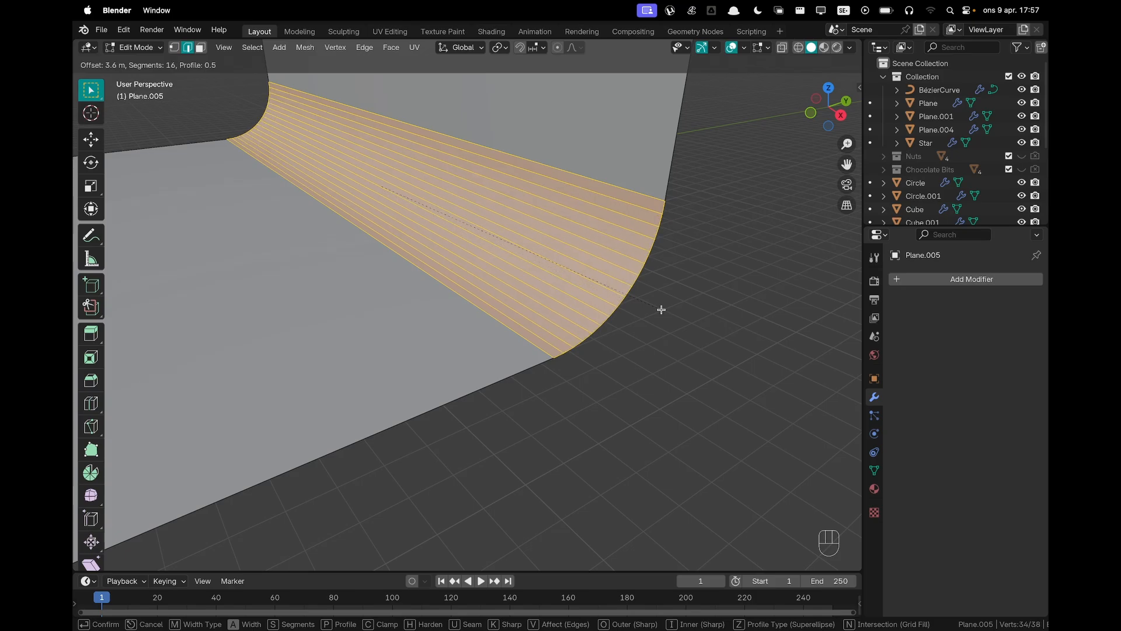
click(661, 309)
key(Tab)
Apply Shade Auto Smooth at 30° to the curved backdrop and deselect it
middle_drag(664, 310, 450, 216)
right_click(450, 216)
click(448, 213)
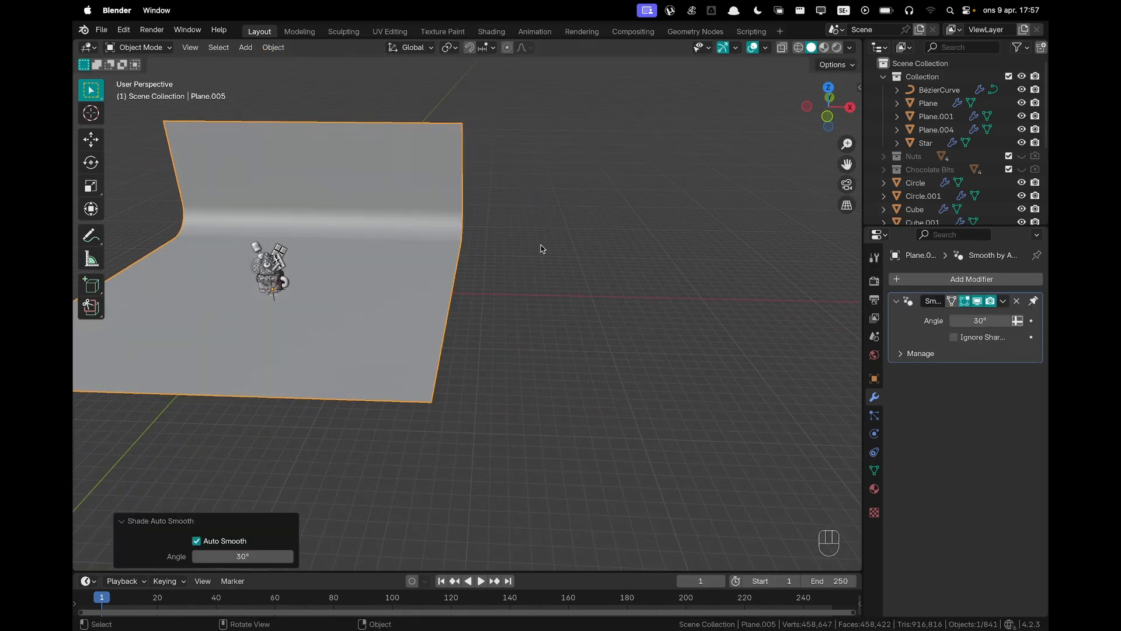
click(541, 244)
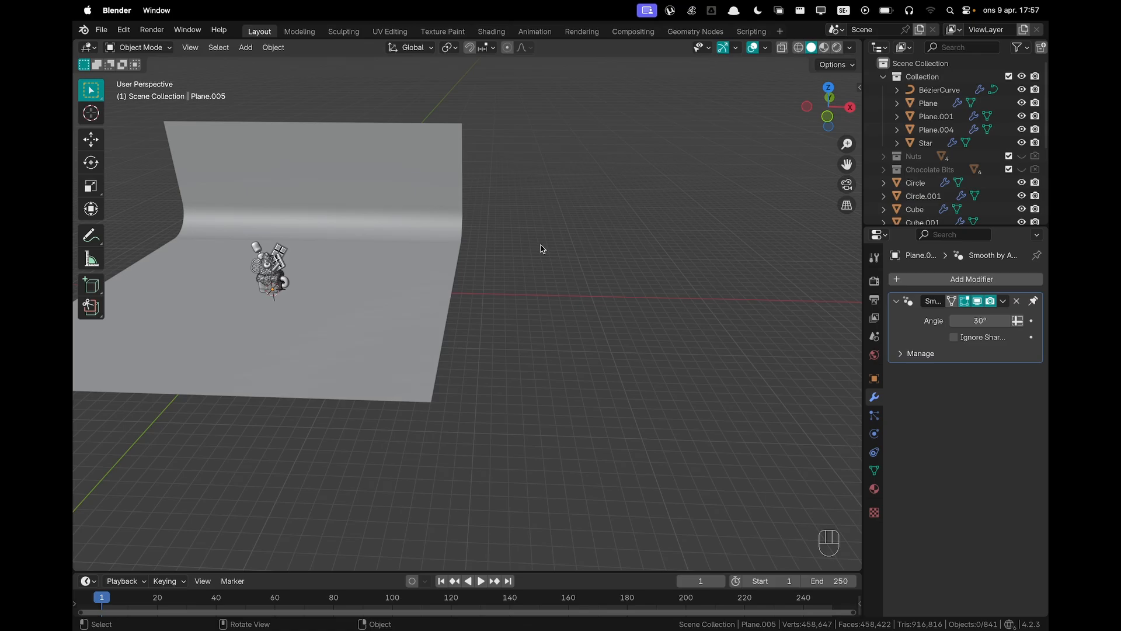
Widen the whole backdrop mesh by scaling it along the X axis
key(Tab)
key(a)
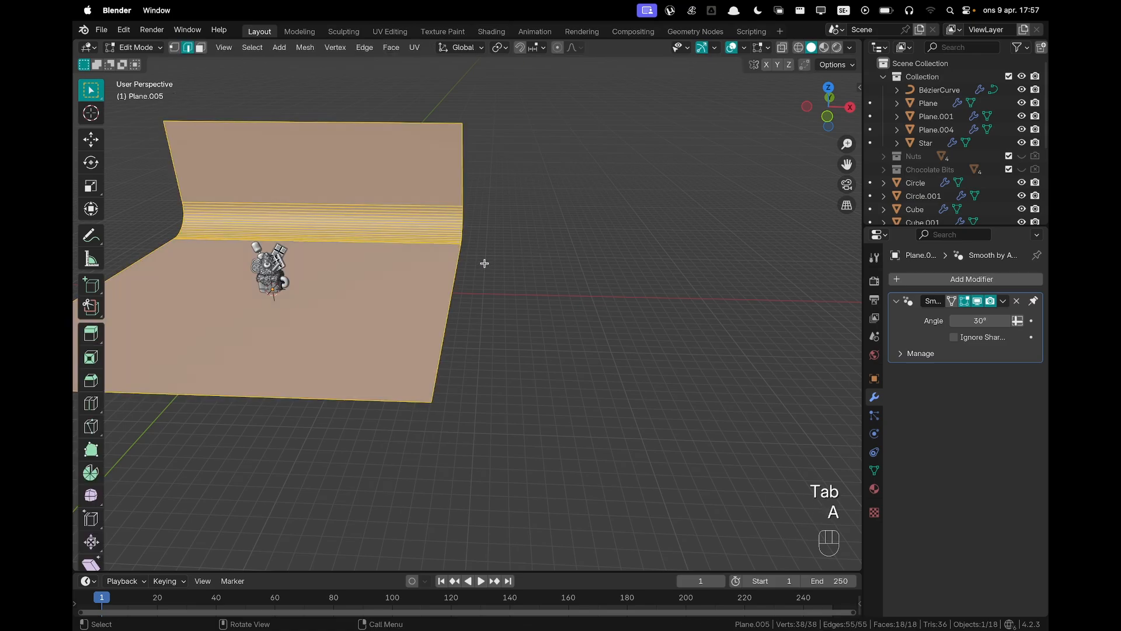
key(s)
key(x)
click(601, 257)
key(Tab)
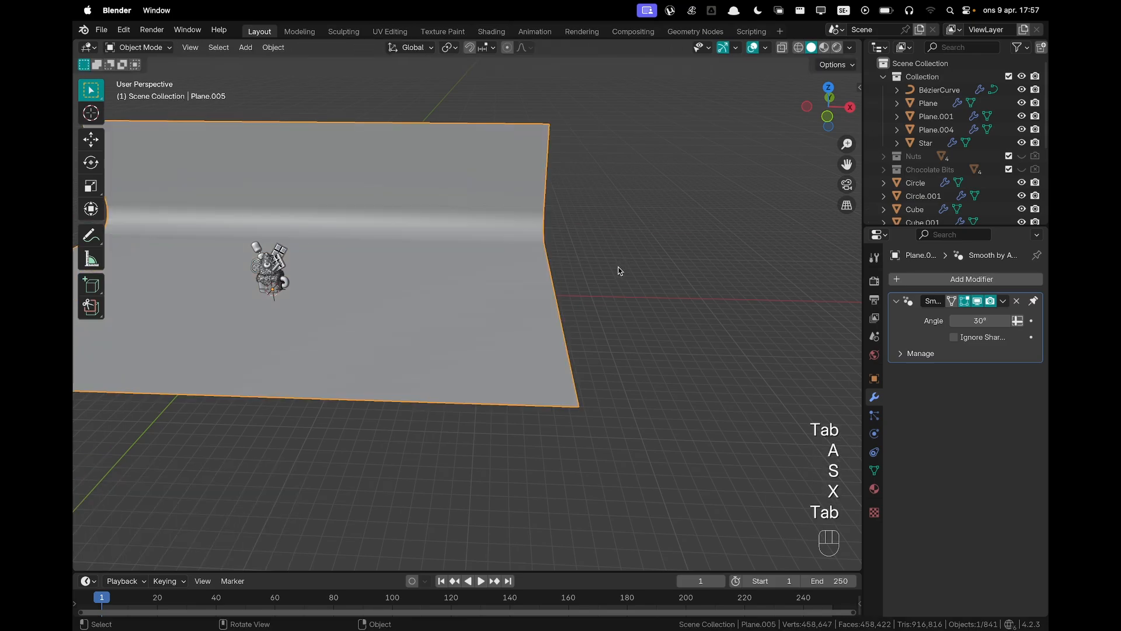
Switch the viewport to Material Preview shading with the mug and backdrop in view
shift+middle_drag(618, 268, 431, 362)
scroll(456, 325, up, 4)
shift+middle_drag(390, 359, 428, 328)
scroll(426, 327, up, 4)
shift+middle_drag(158, 235, 257, 229)
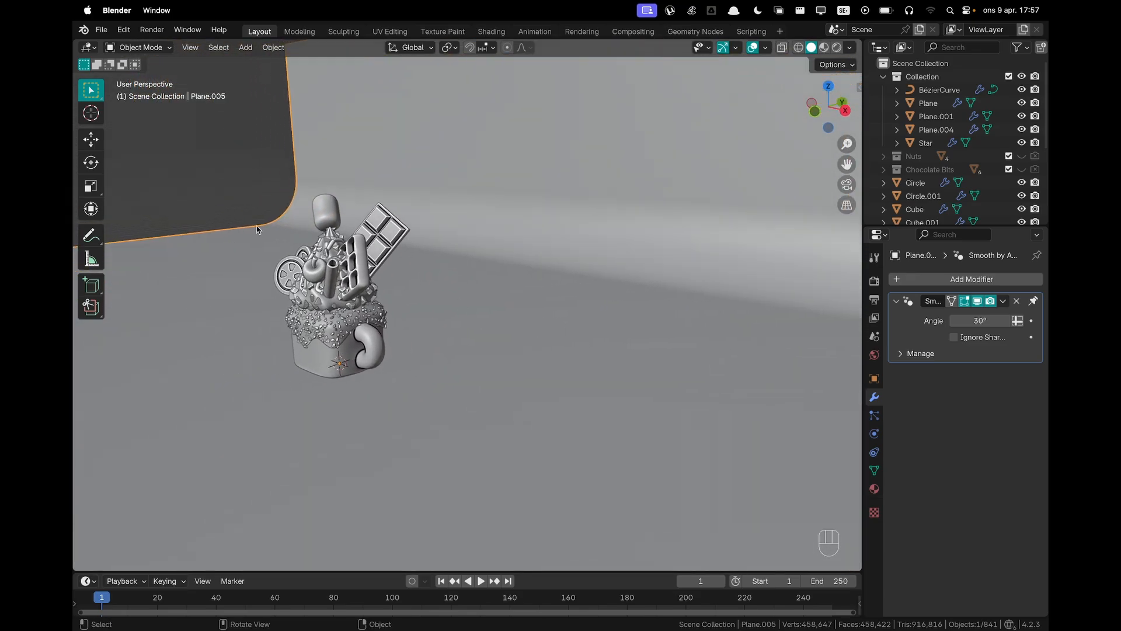
middle_drag(390, 191, 419, 266)
scroll(444, 249, down, 5)
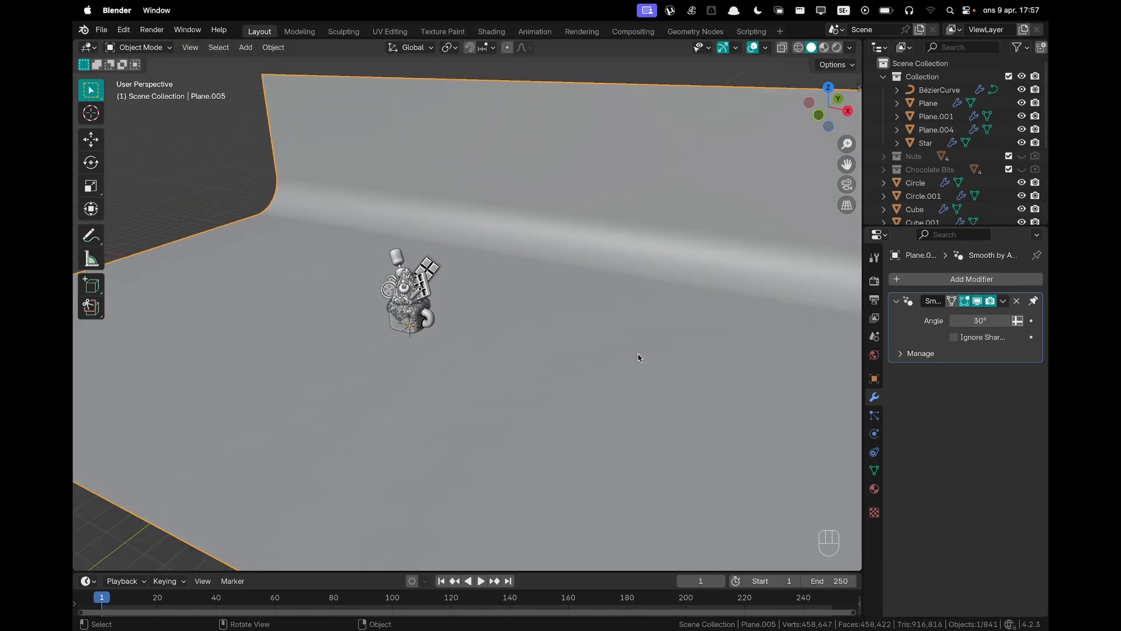
key(z)
click(531, 258)
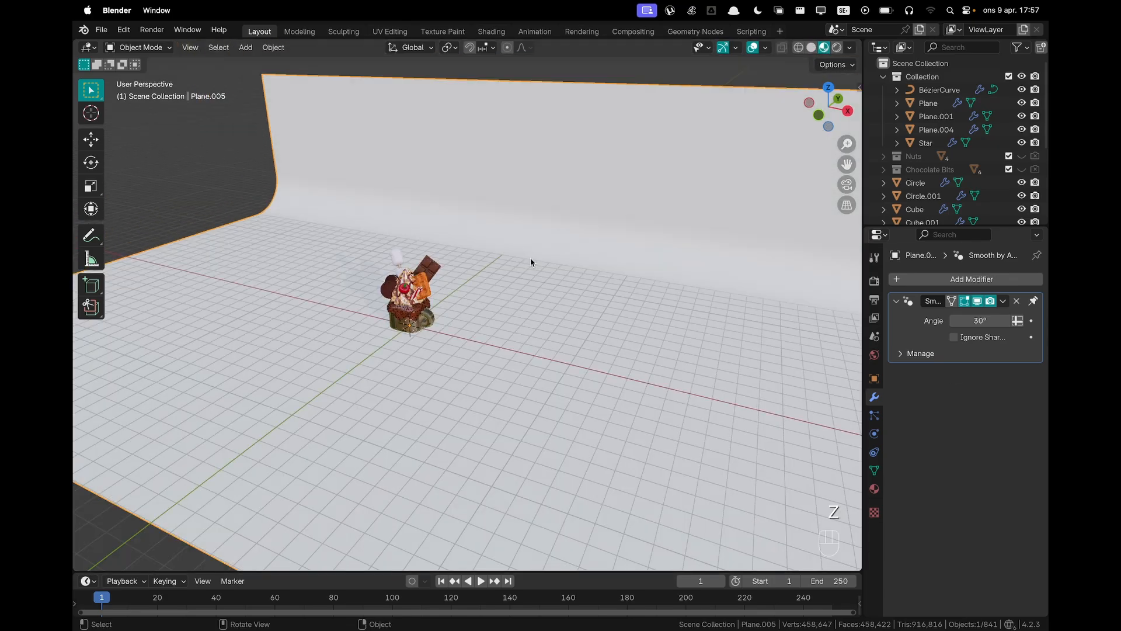
Create a new material on the backdrop plane and name it Background
scroll(417, 349, up, 3)
middle_drag(420, 346, 537, 346)
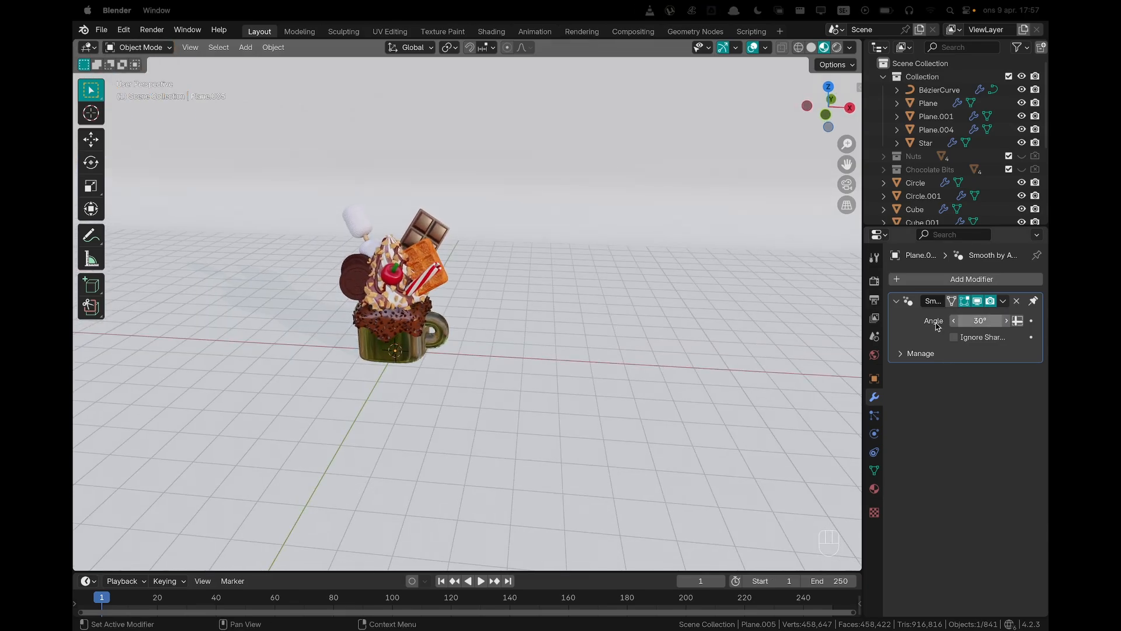
scroll(631, 181, down, 2)
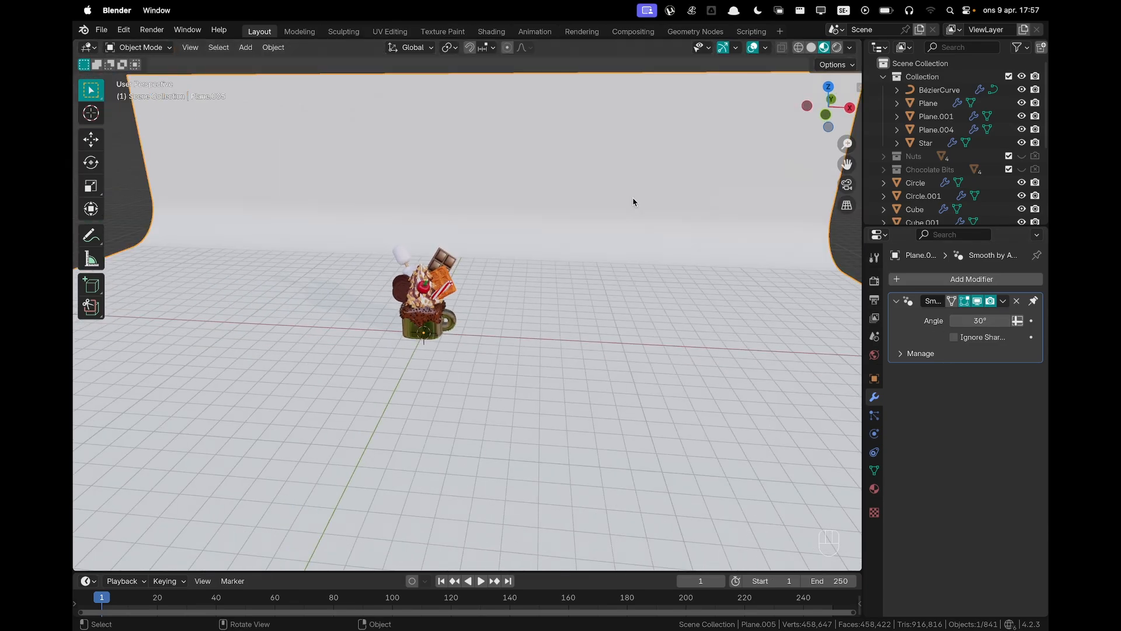
click(875, 490)
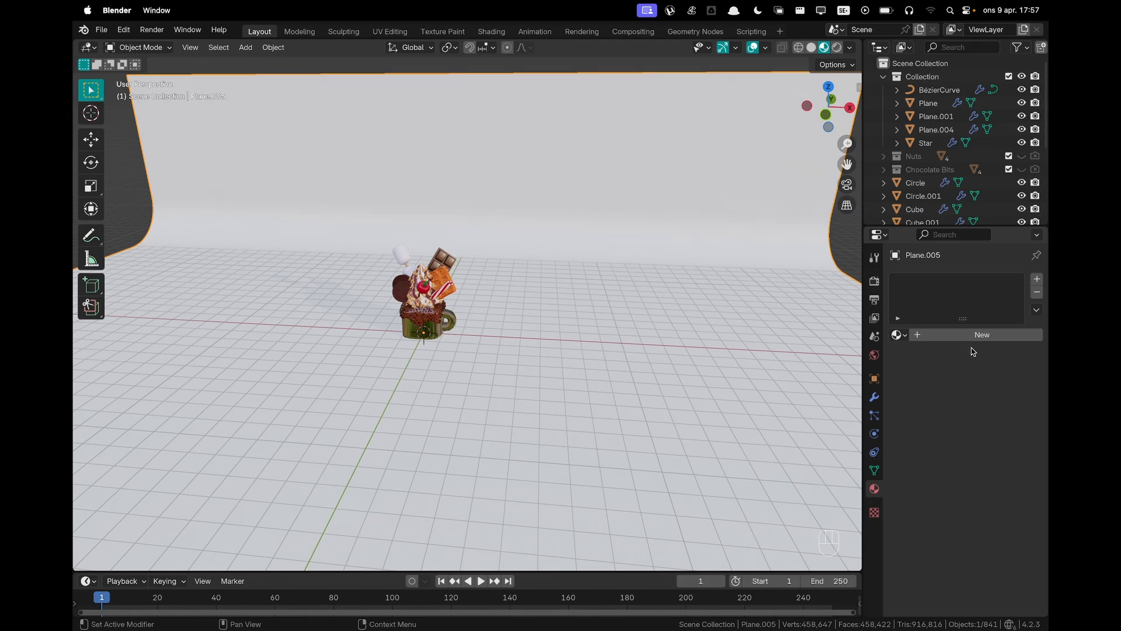
click(955, 335)
double_click(955, 335)
text(Background)
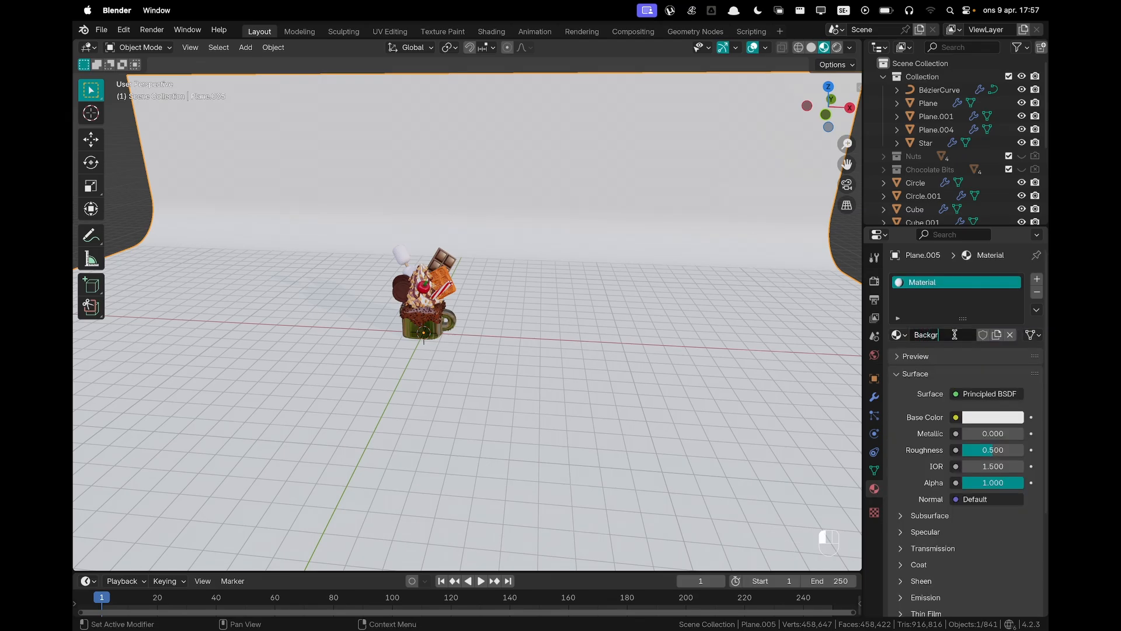
key(Return)
Set the Background material's base color to hex E7CBB5
click(990, 417)
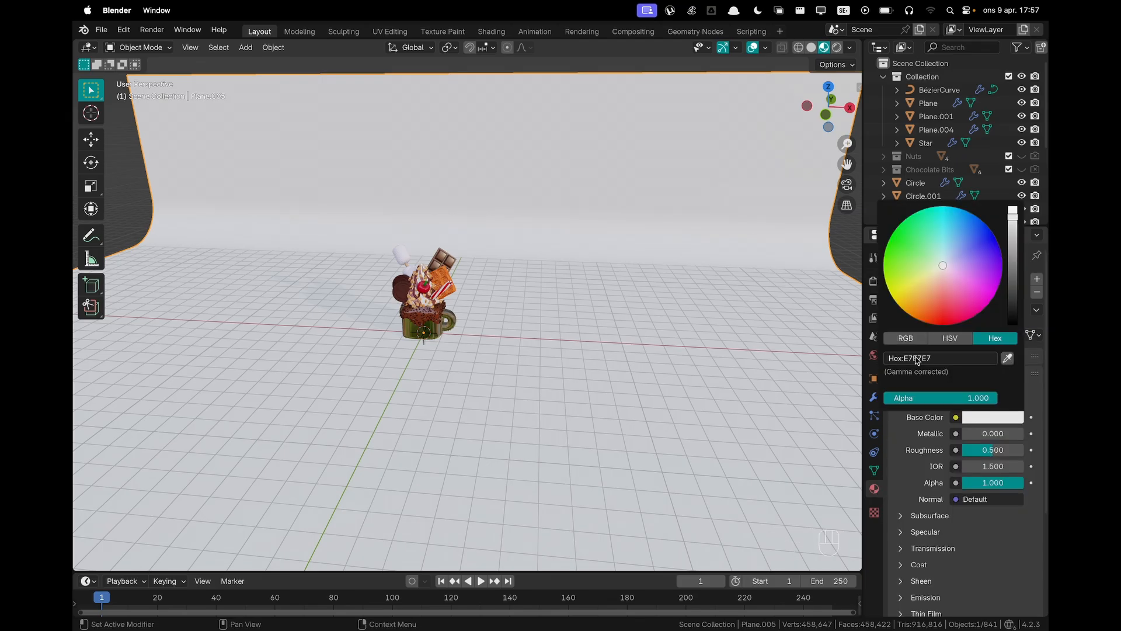
click(927, 358)
text(E7CBB5)
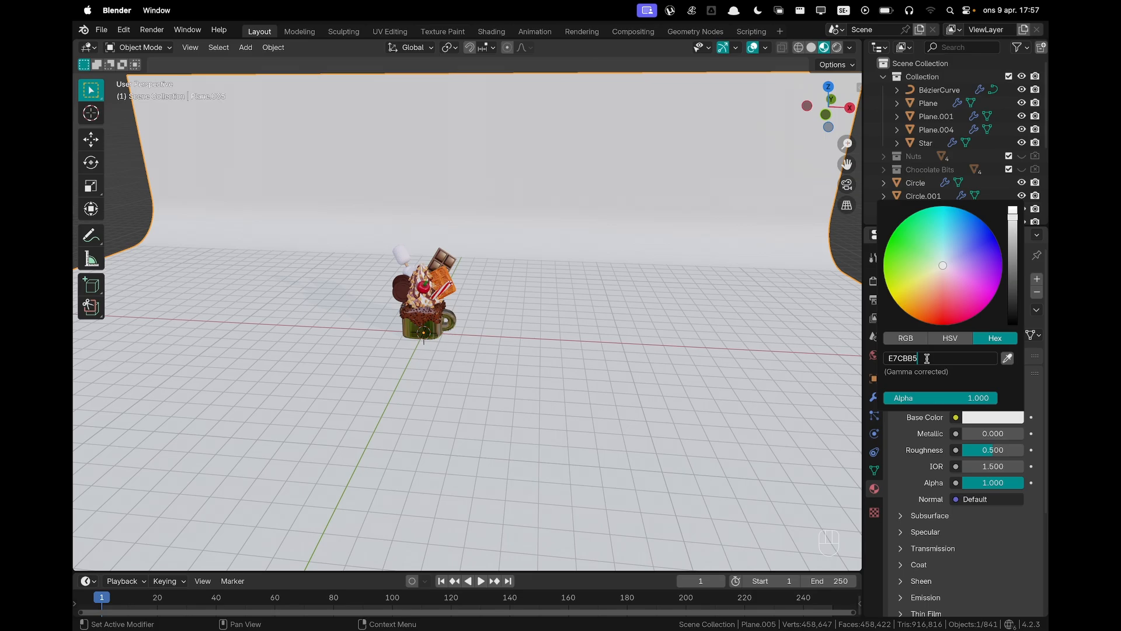
key(Return)
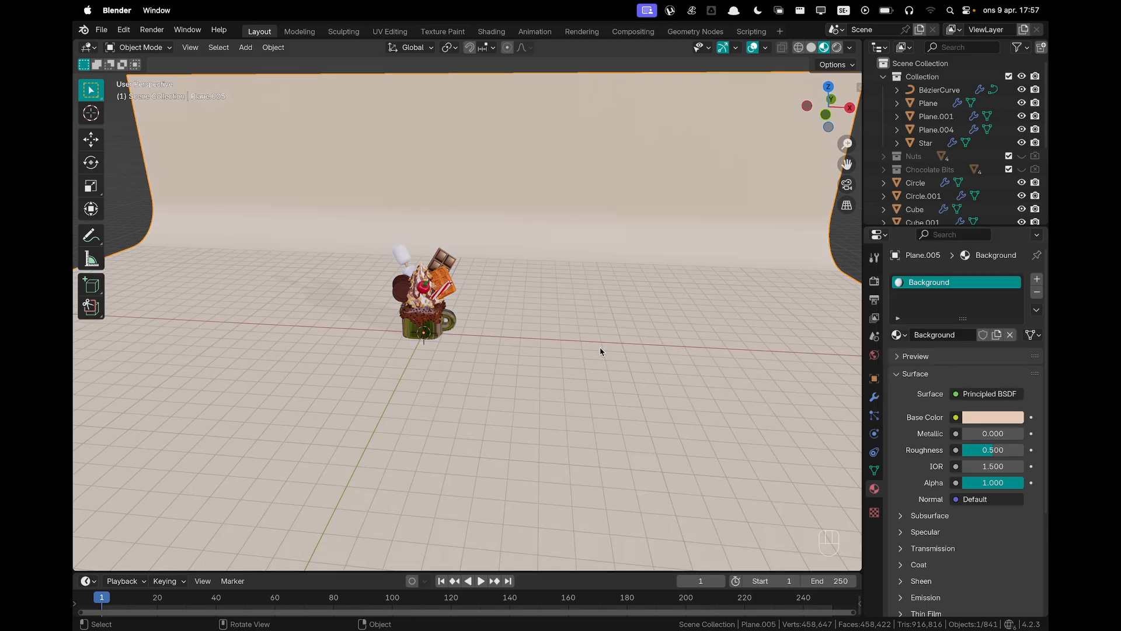
Switch to the front view and add a camera at the world origin
scroll(474, 334, up, 4)
shift+middle_drag(475, 334, 545, 334)
scroll(548, 345, up, 5)
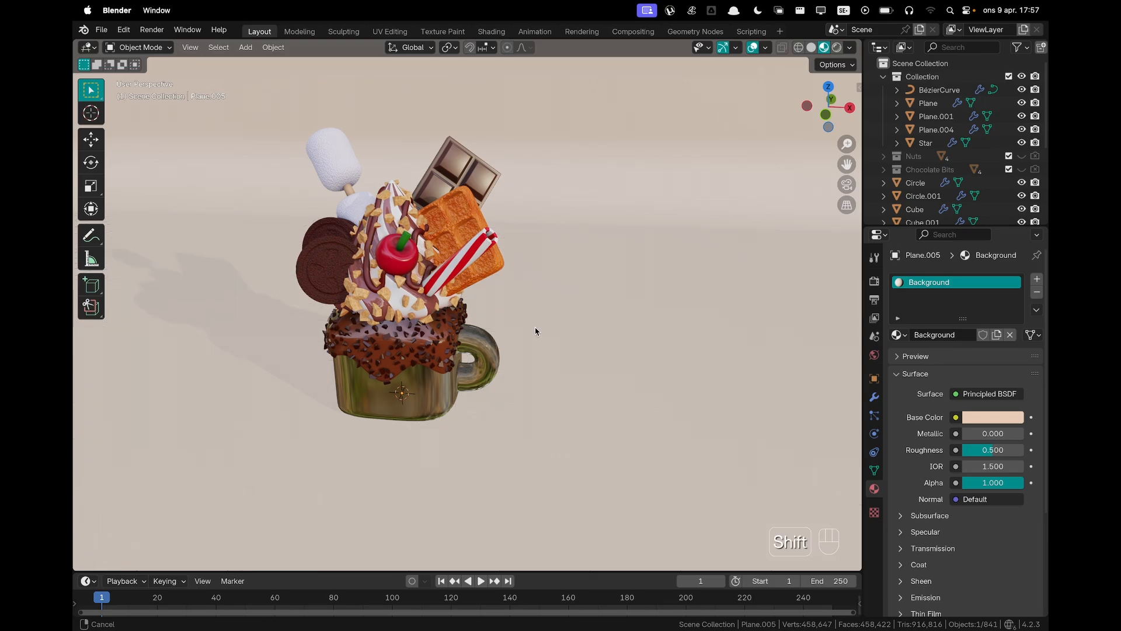
shift+middle_drag(533, 328, 614, 278)
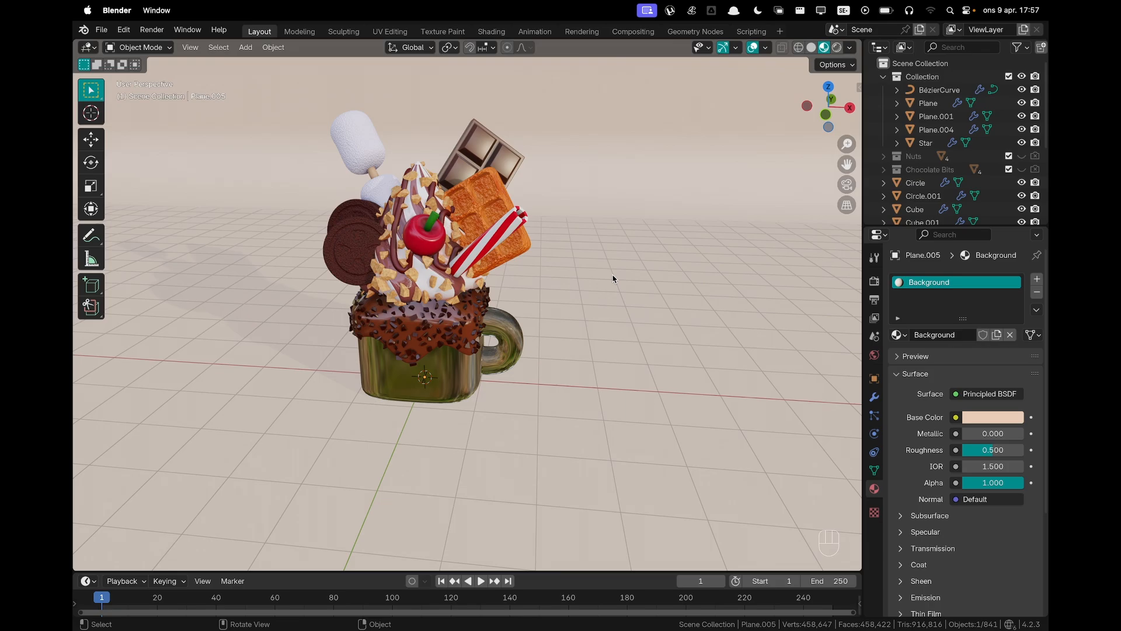
scroll(529, 327, down, 2)
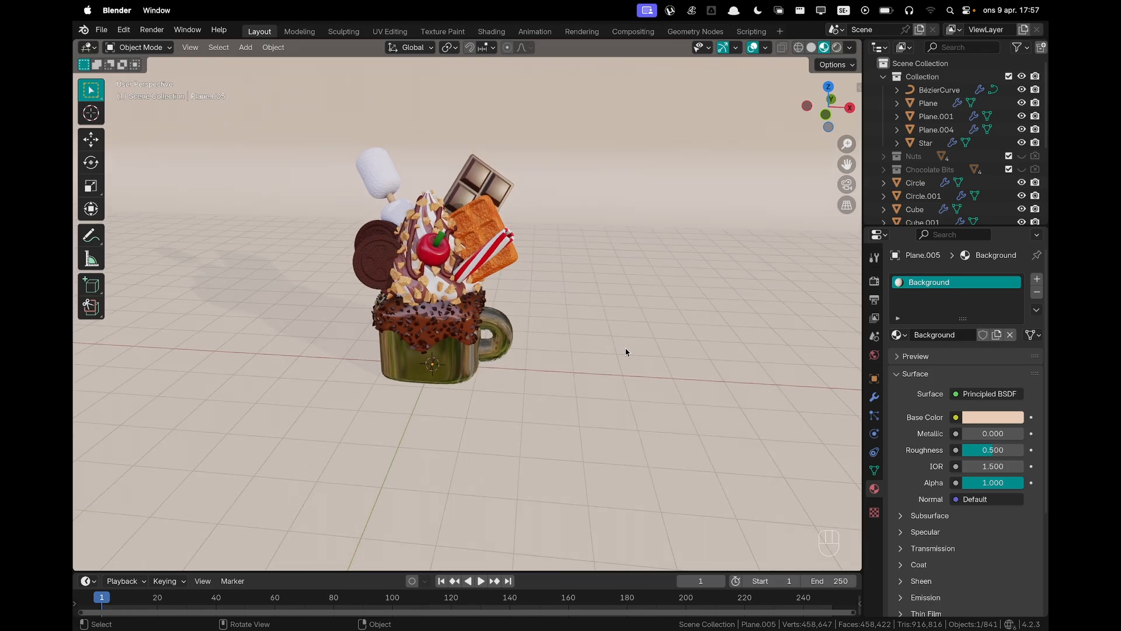
key(grave)
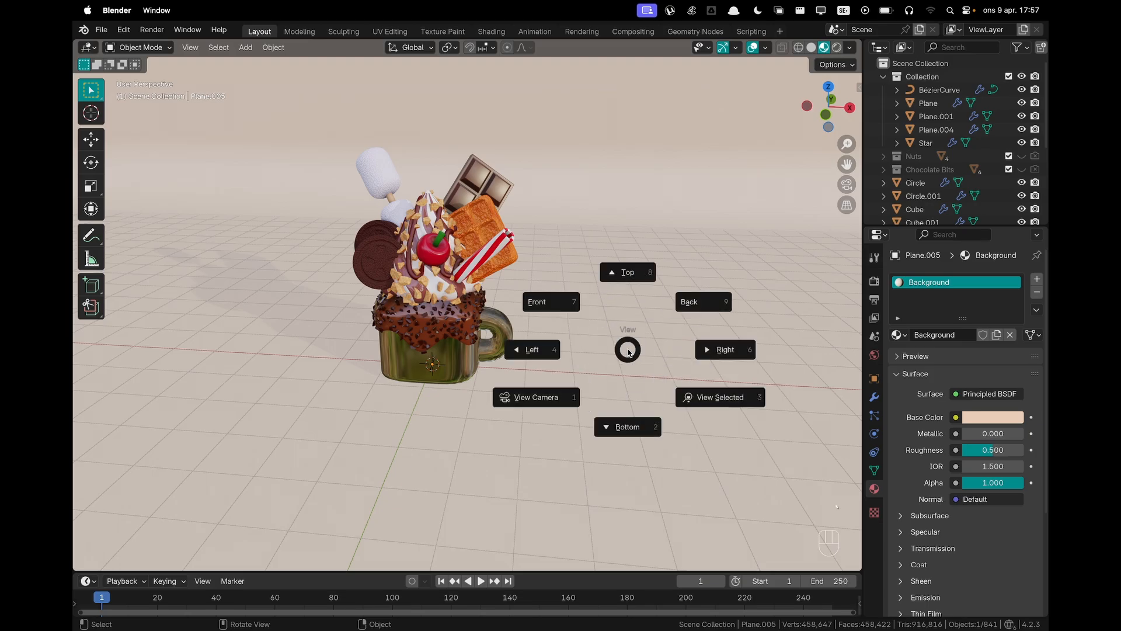
click(571, 310)
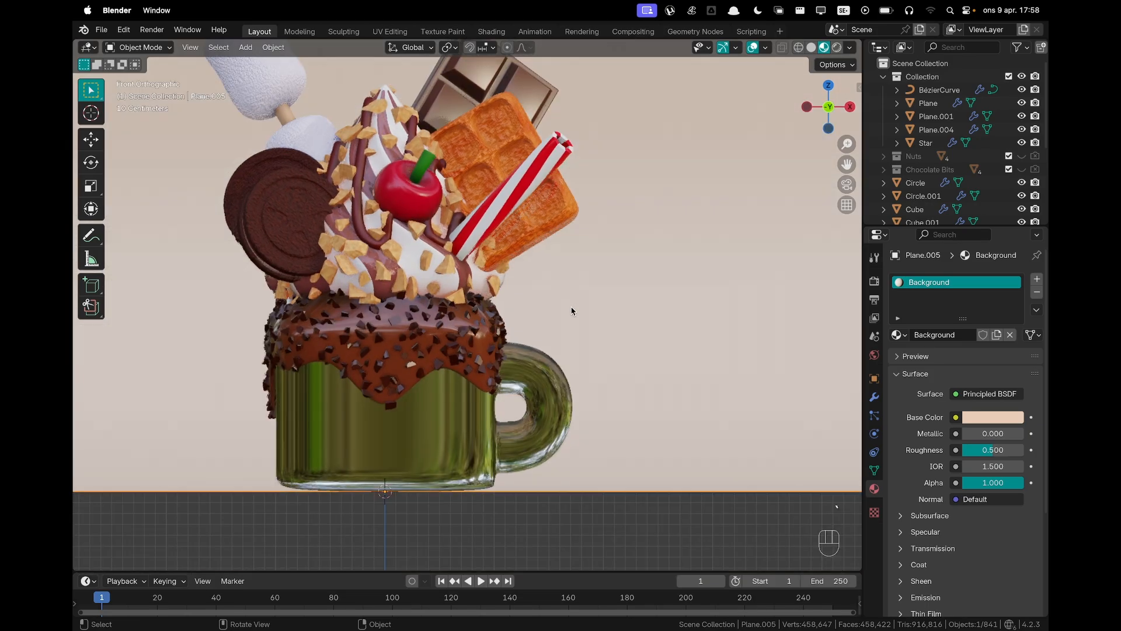
shift+middle_drag(571, 373, 654, 291)
key(shift+a)
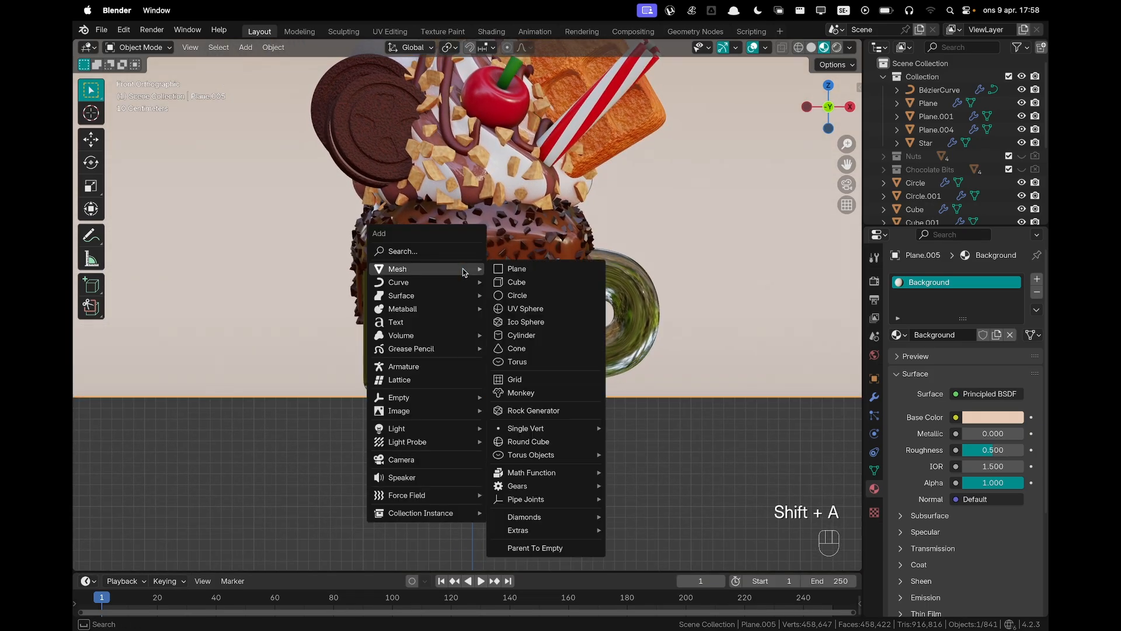
click(435, 459)
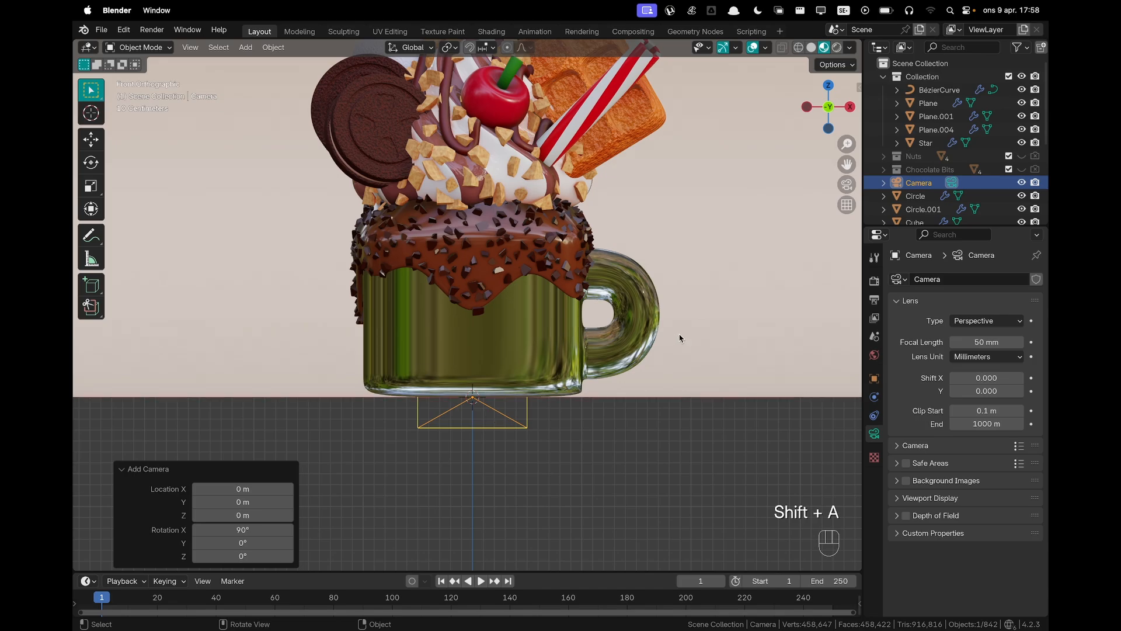
Look through the new camera and move it back about 10.28 m along its local Z axis
key(grave)
click(625, 388)
scroll(628, 391, down, 4)
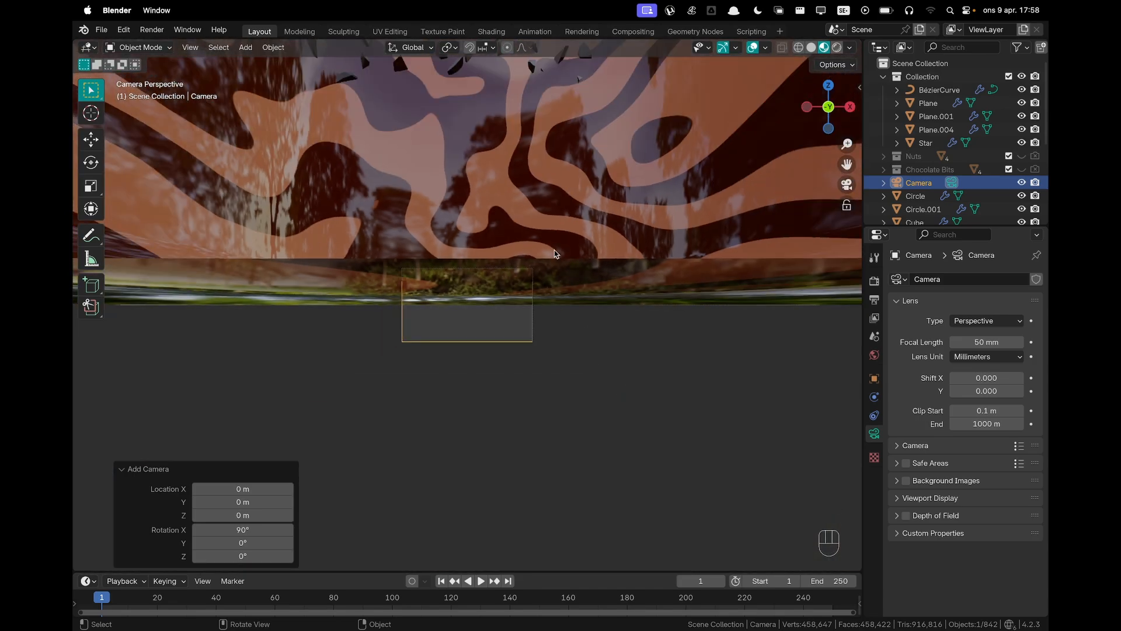
key(g)
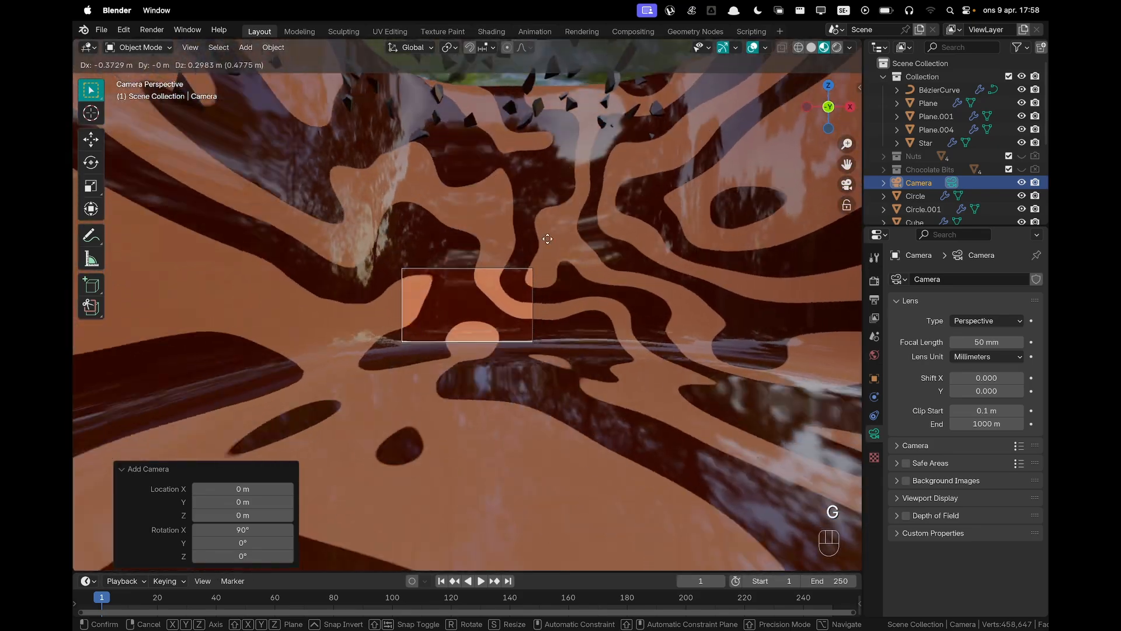
key(z)
key(z)
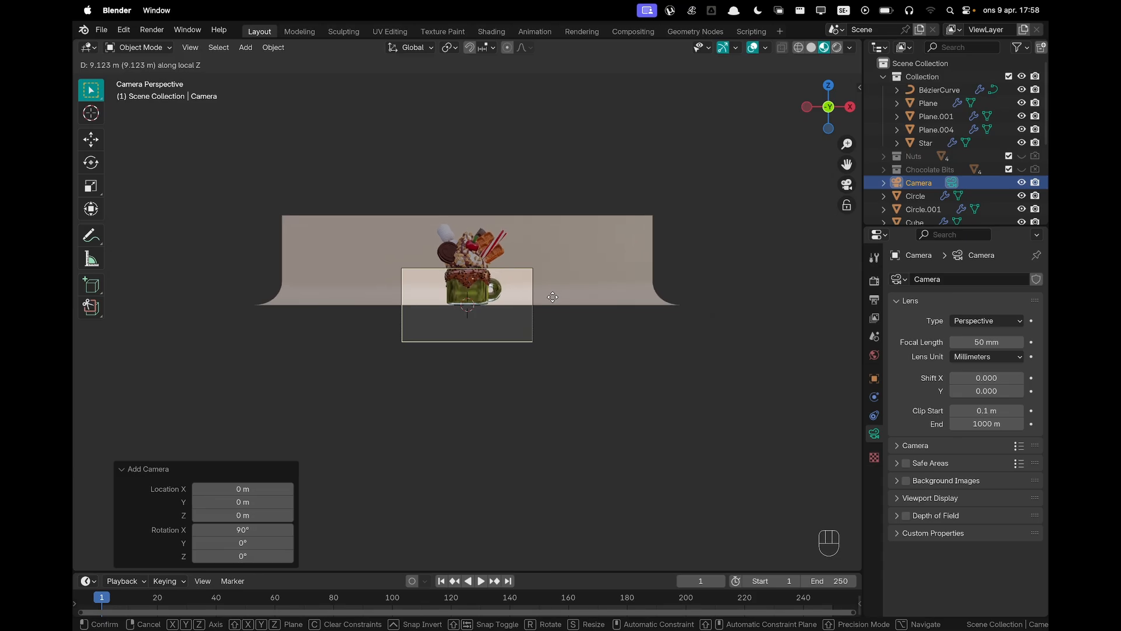
click(552, 301)
scroll(559, 306, up, 5)
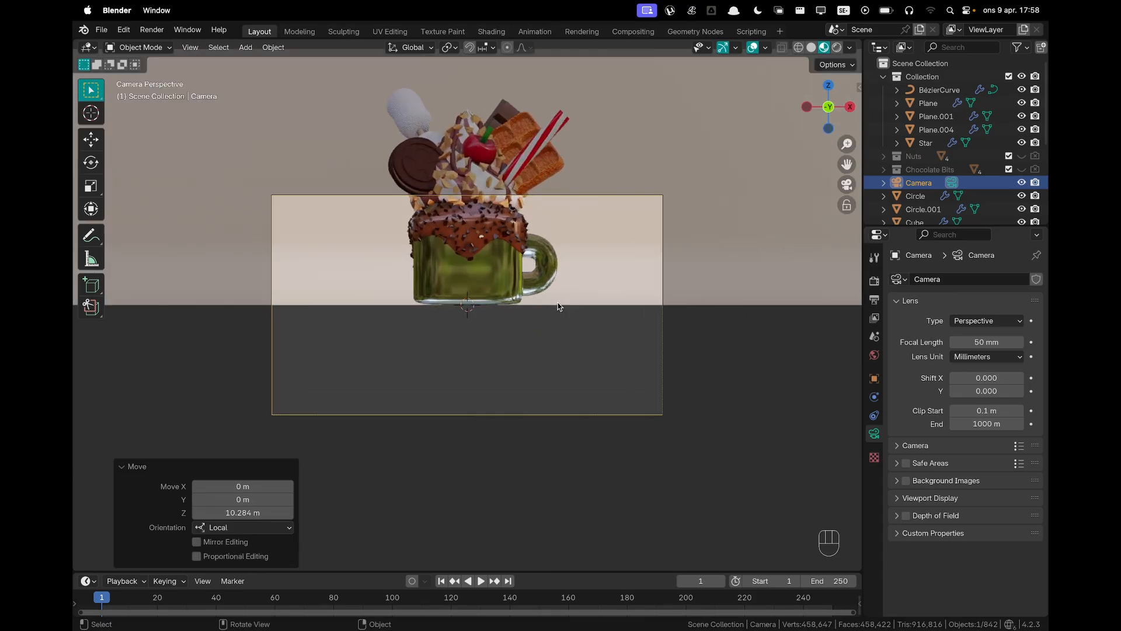
Raise the camera along global Z by about 1.8 m and another 0.69 m to bring the dessert into frame
scroll(558, 303, up, 3)
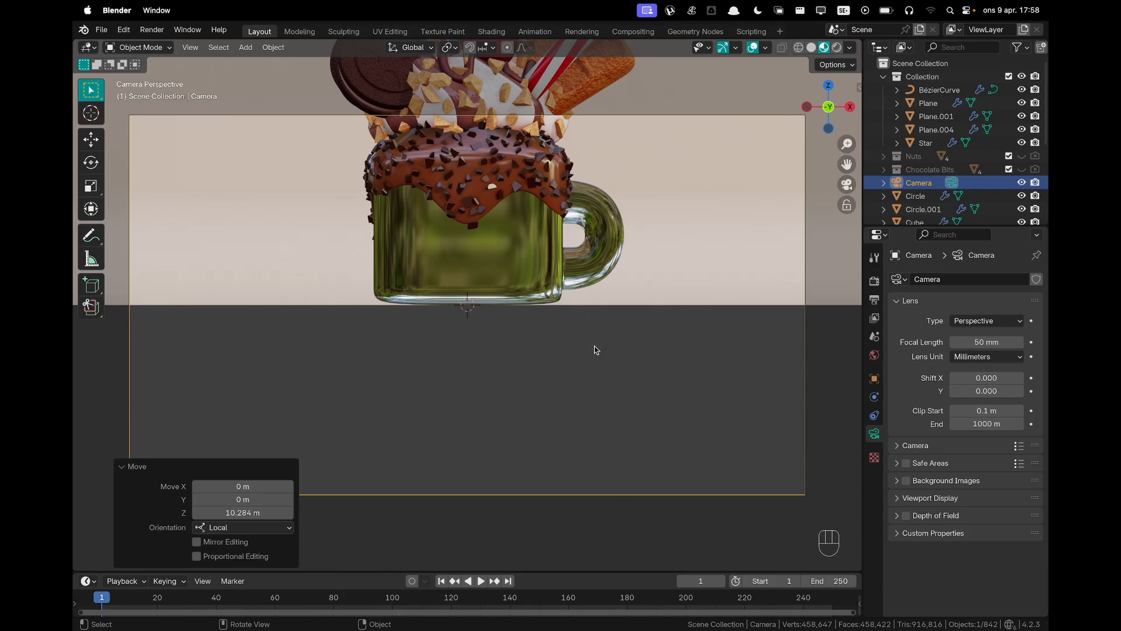
key(g)
key(z)
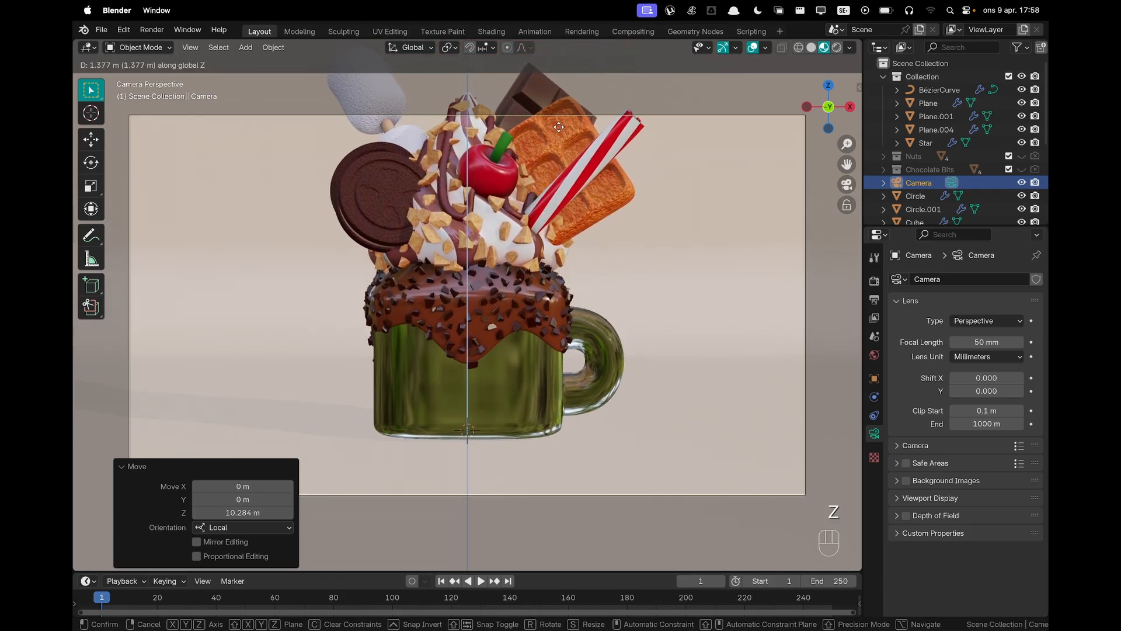
click(555, 63)
scroll(606, 200, down, 2)
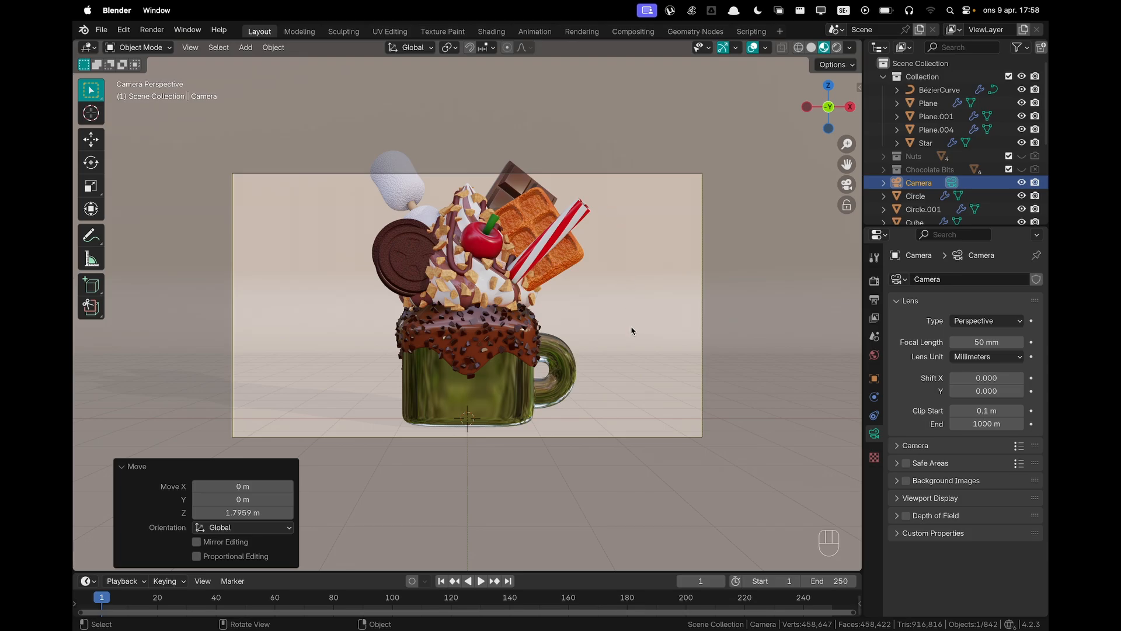
key(g)
key(z)
click(627, 253)
Move the camera back about 0.86 m along its local Z axis and raise it about 0.69 m along global Z
key(g)
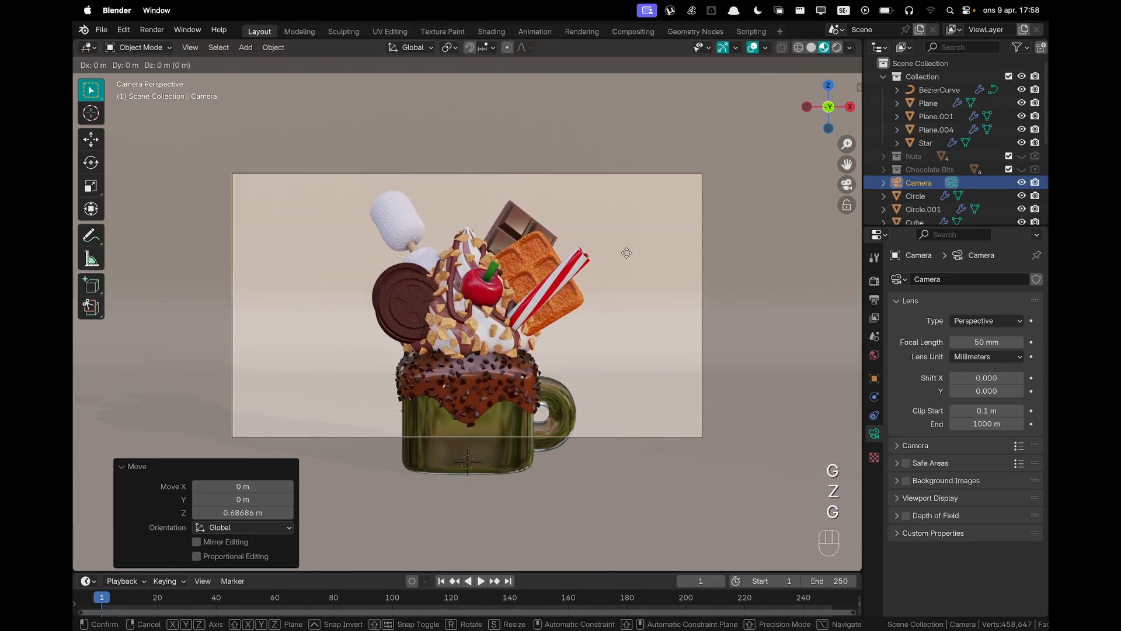
key(z)
key(z)
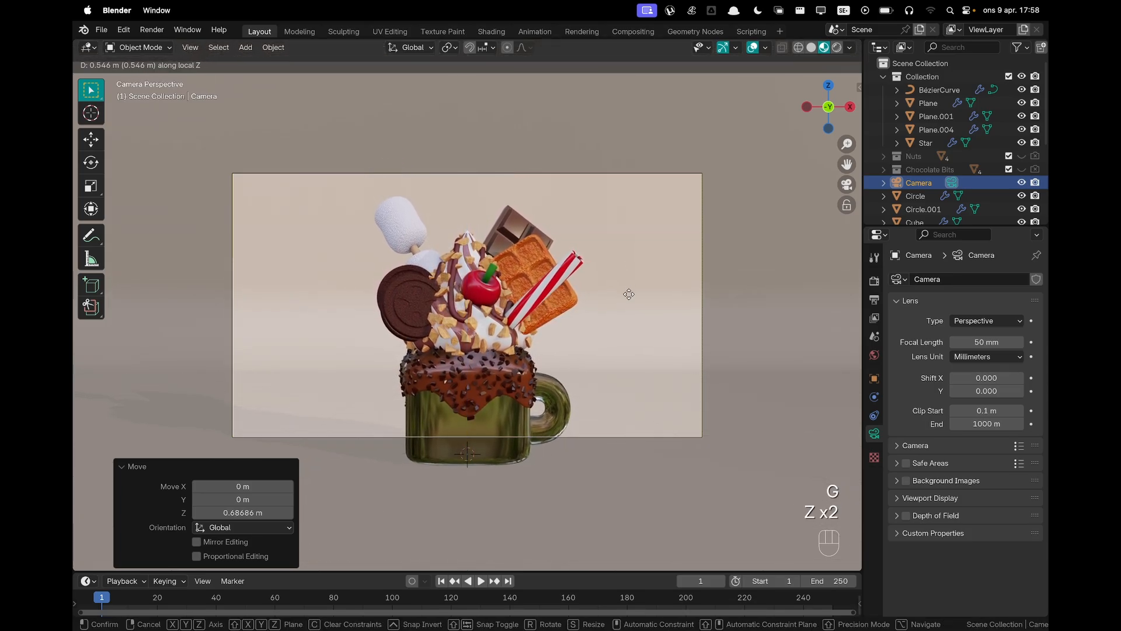
click(632, 306)
key(g)
key(z)
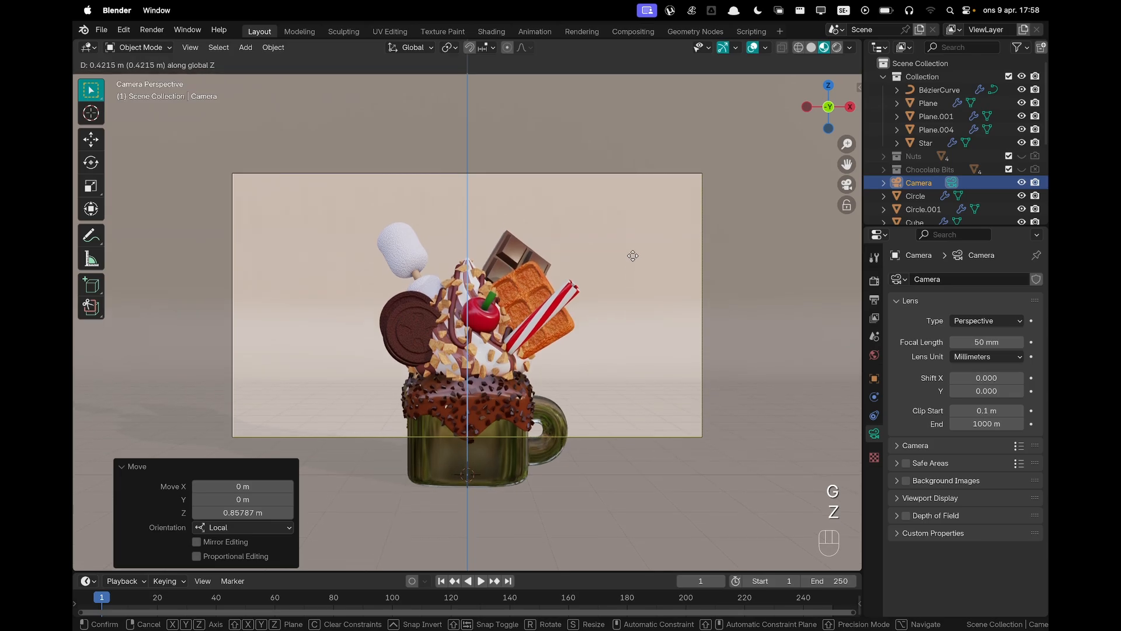
click(631, 230)
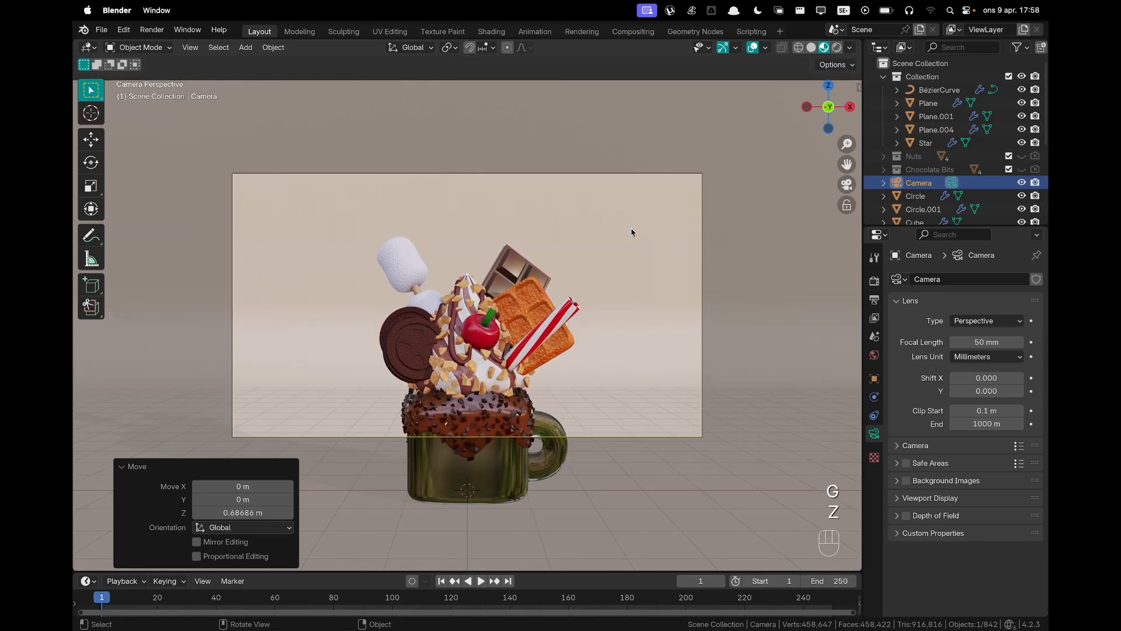
Tilt the camera down about 13.7° around global X and raise it about 1.52 m along global Z
key(r)
key(x)
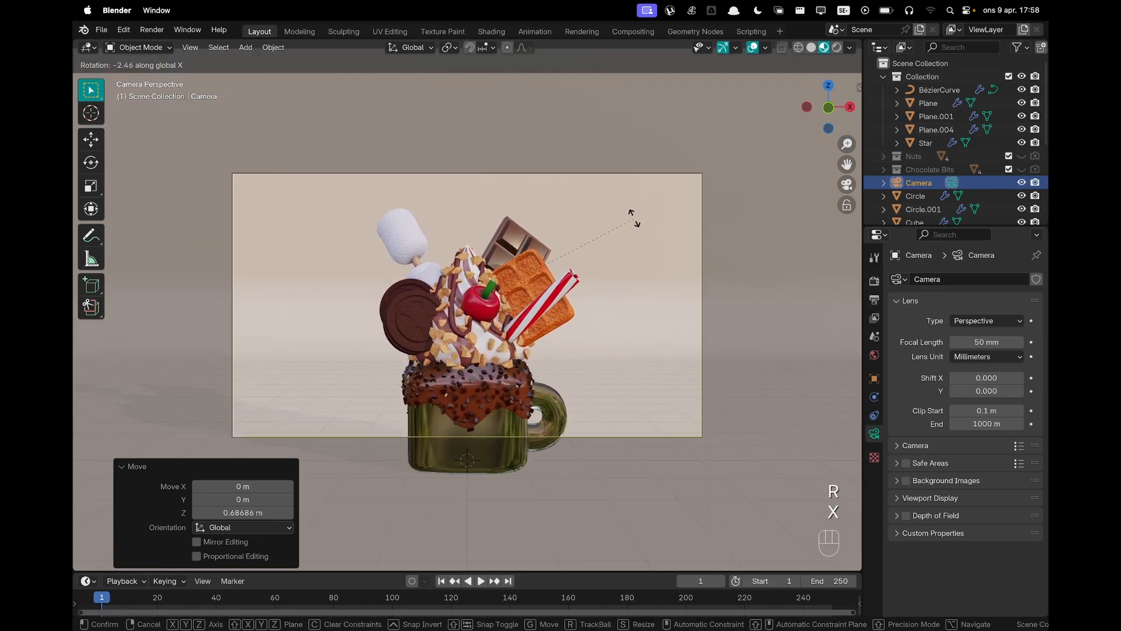
click(636, 171)
key(g)
key(z)
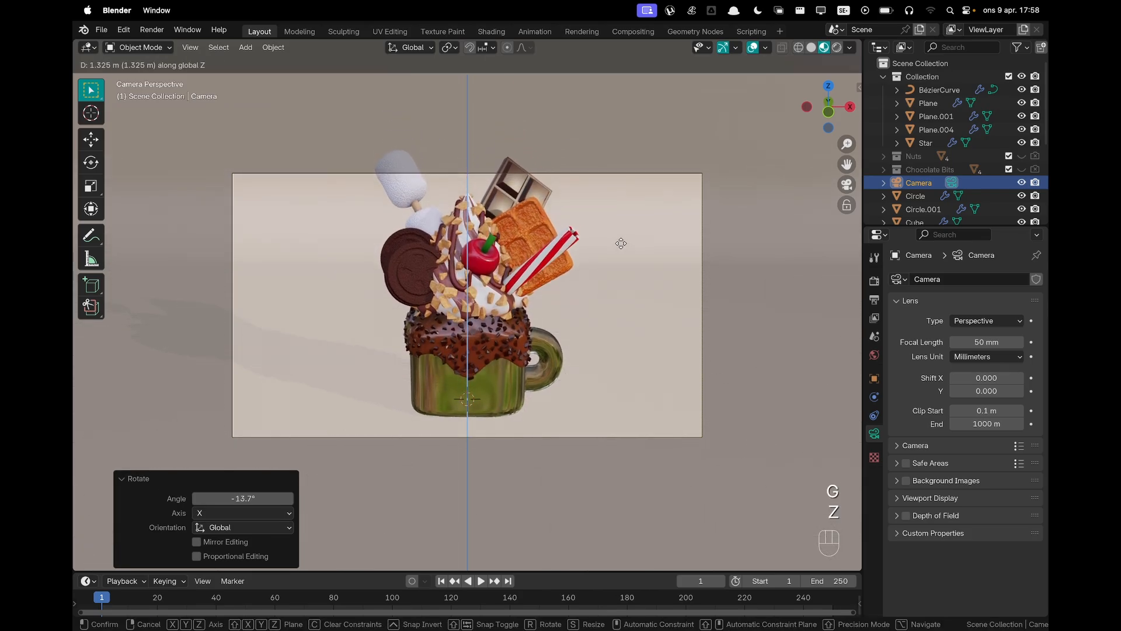
click(617, 220)
Move the camera back about 1.48 m along its local Z axis and raise it about 0.19 m along global Z
key(g)
key(z)
key(z)
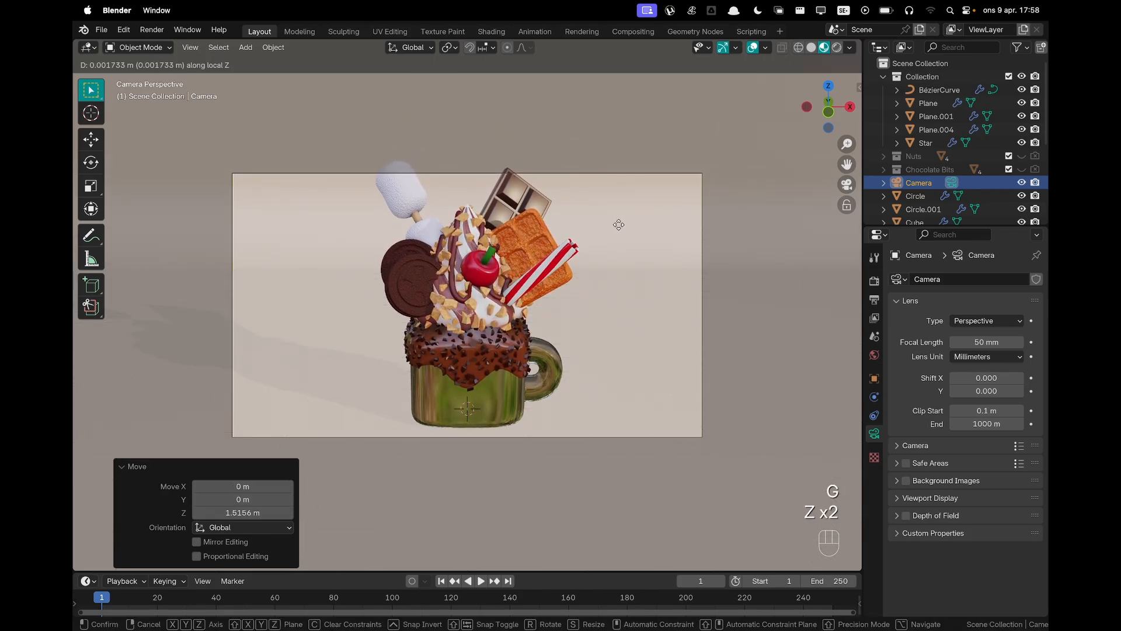
click(647, 289)
key(g)
key(z)
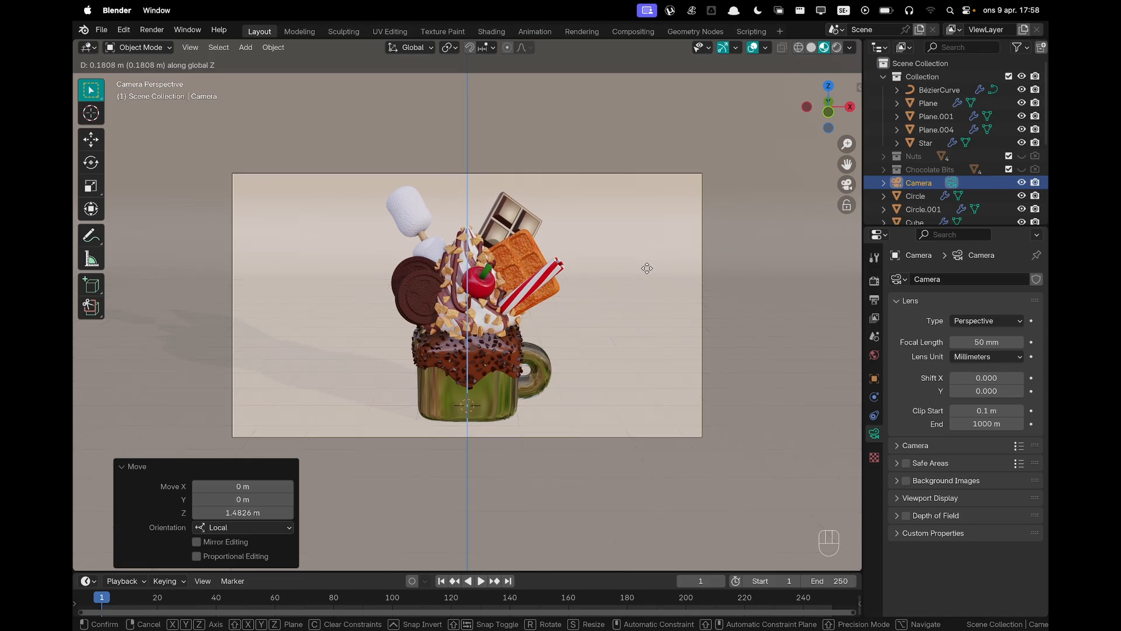
click(647, 266)
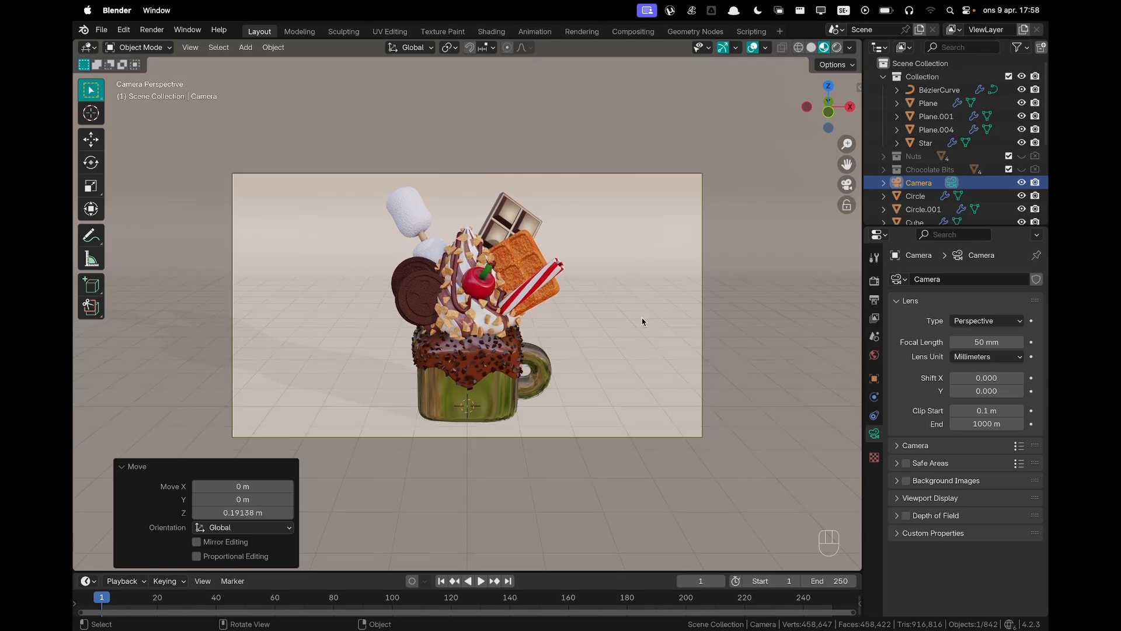
Select all parts of the dessert mug without the backdrop or camera, and check the selection with a trial move
key(Home)
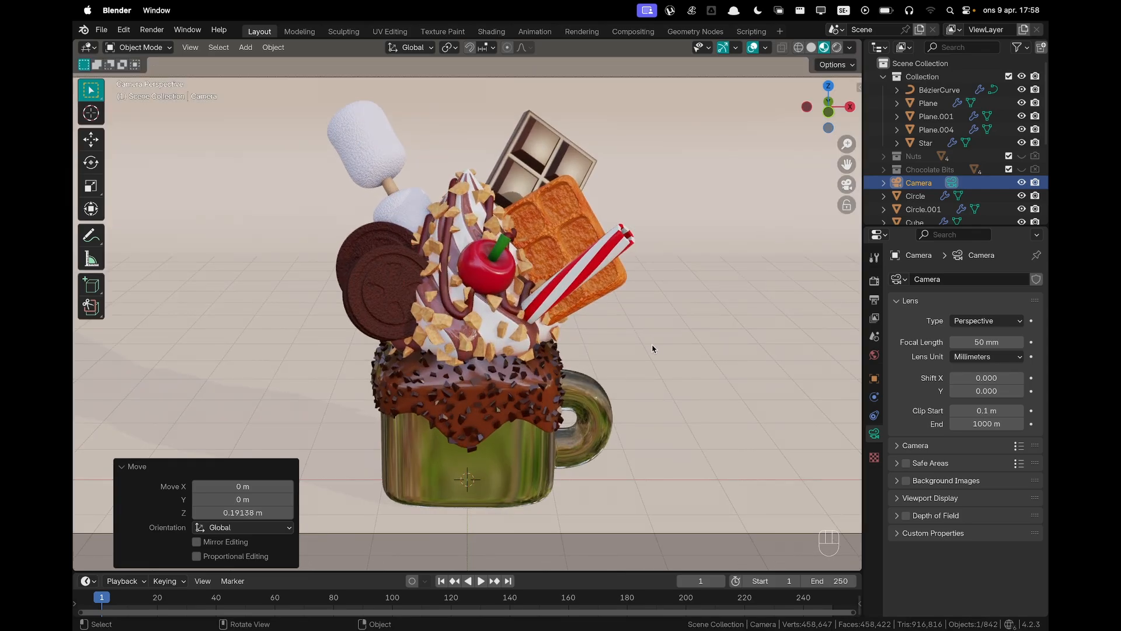
scroll(656, 348, down, 3)
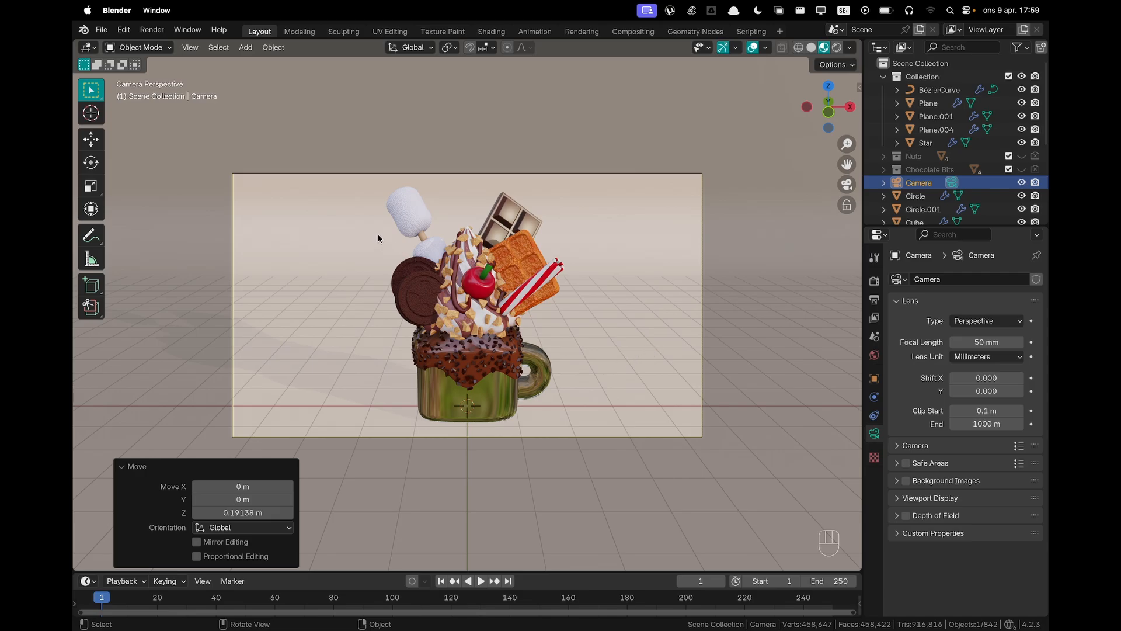
drag(332, 181, 592, 429)
scroll(697, 354, down, 5)
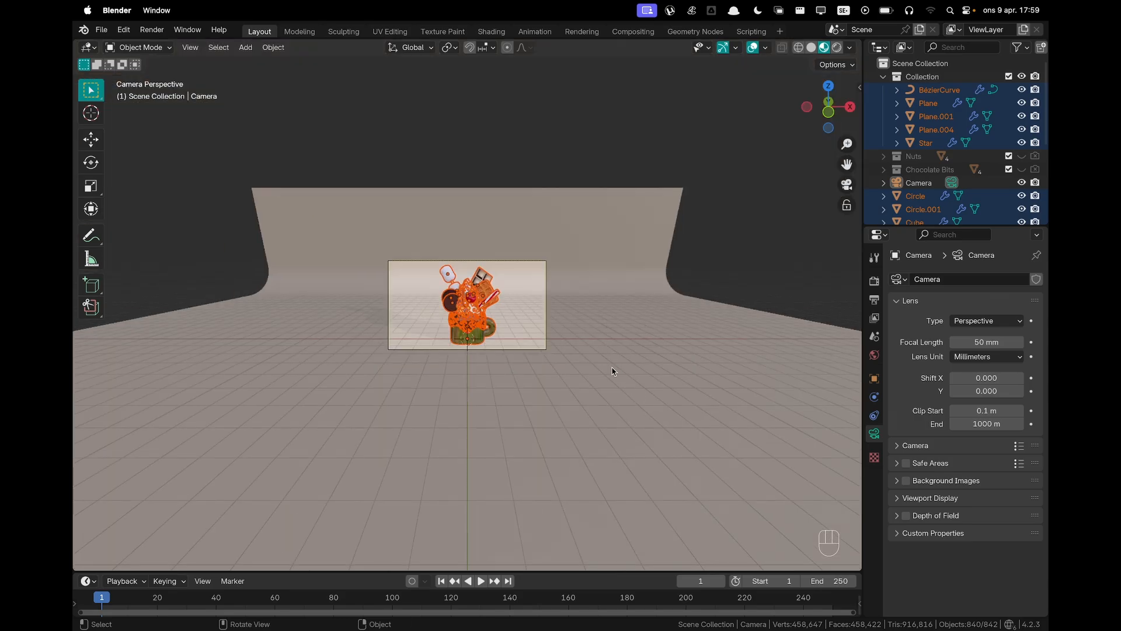
key(super)
scroll(539, 390, up, 3)
key(g)
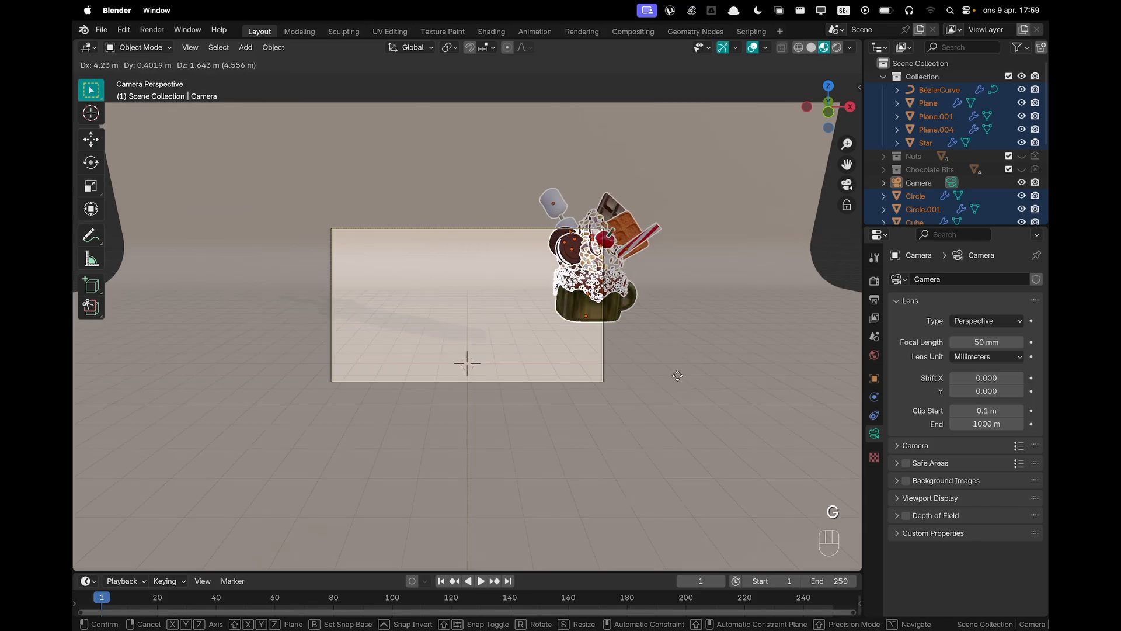
click(571, 303)
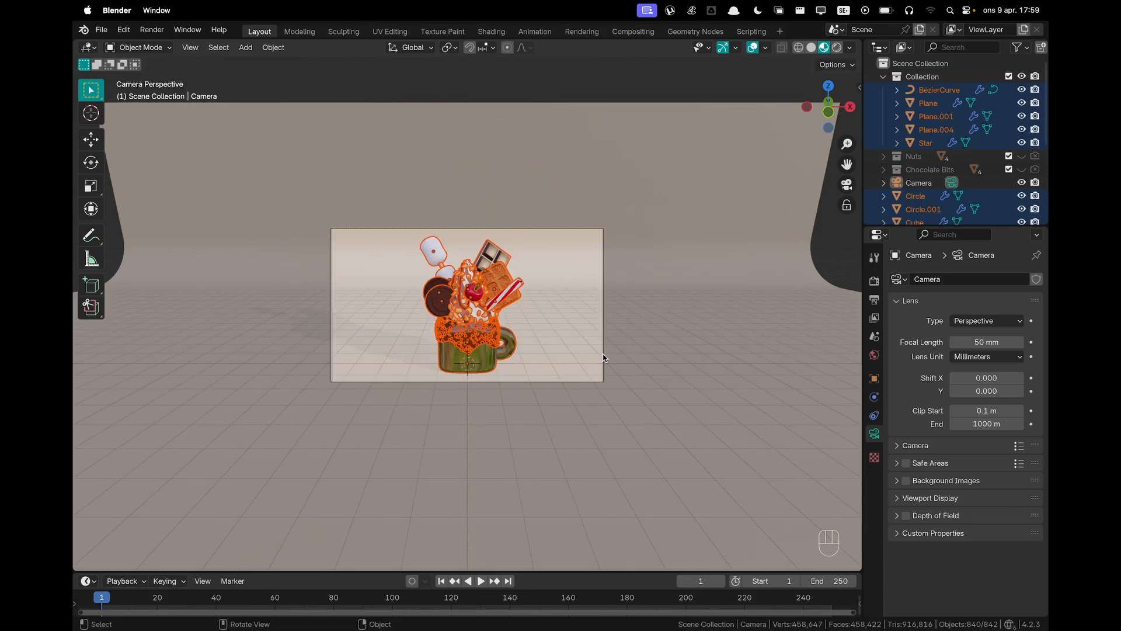
Rotate the whole dessert mug by -20° around the global Z axis
key(Home)
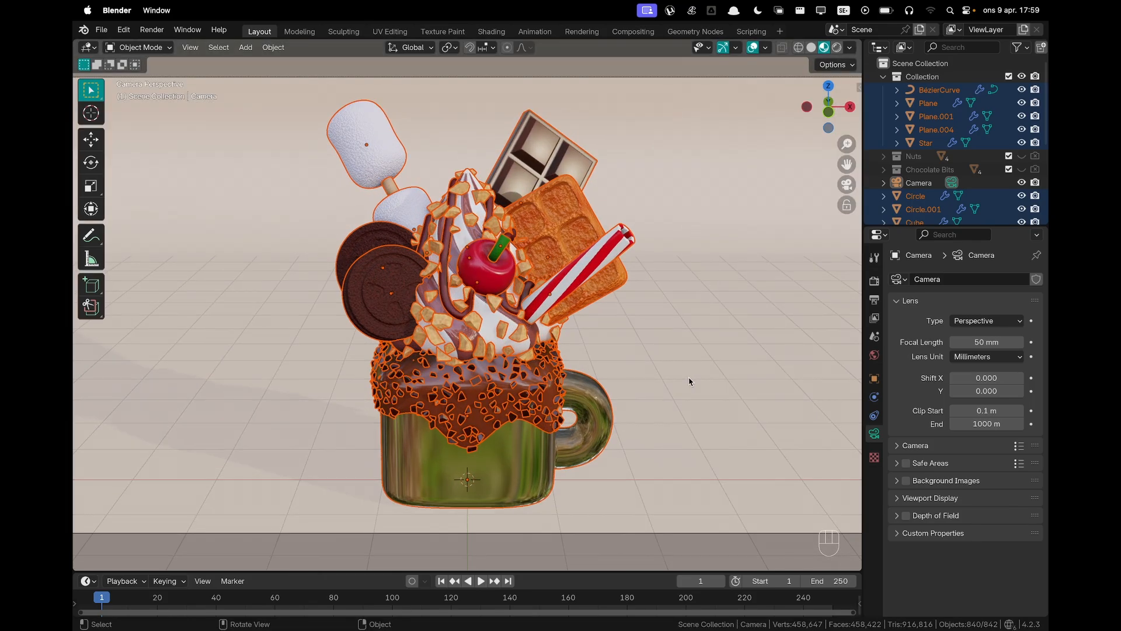
key(r)
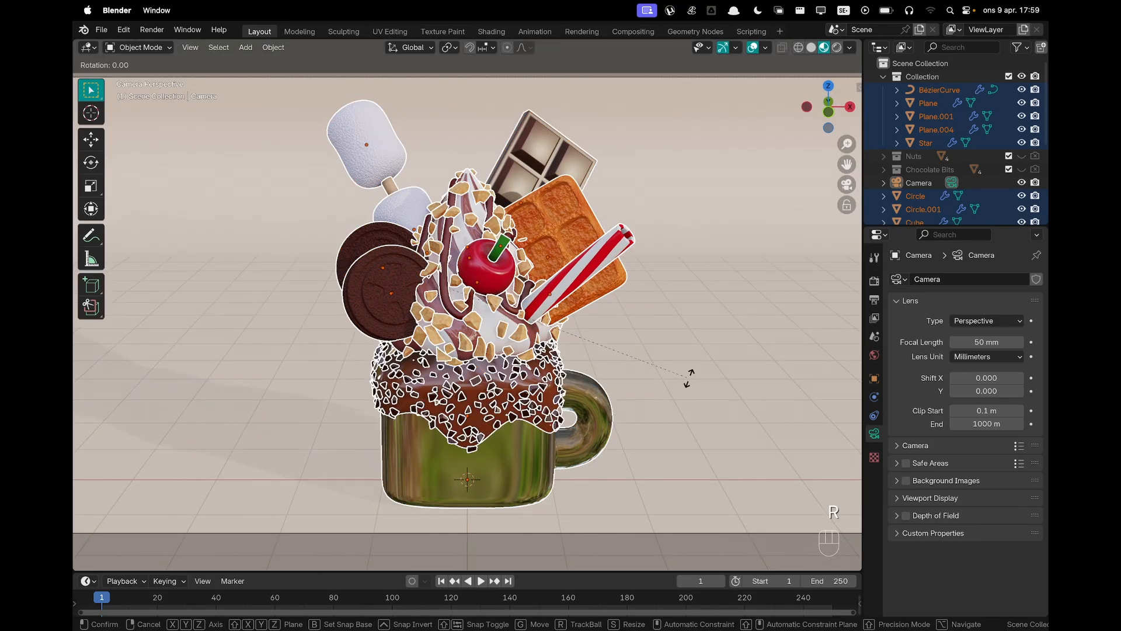
key(z)
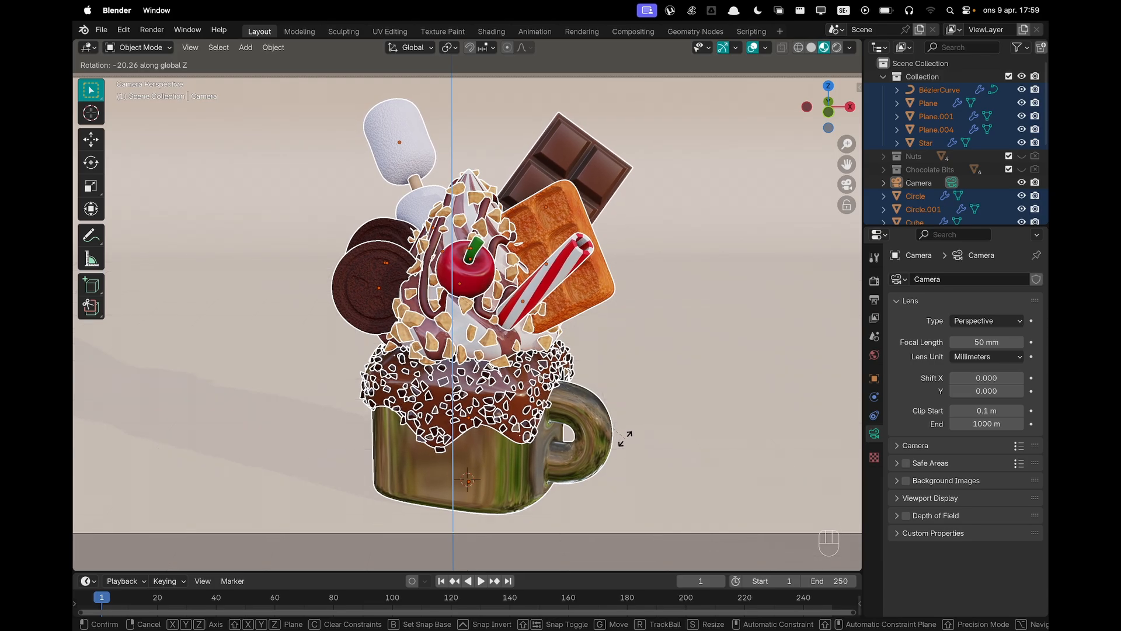
text(20)
key(minus)
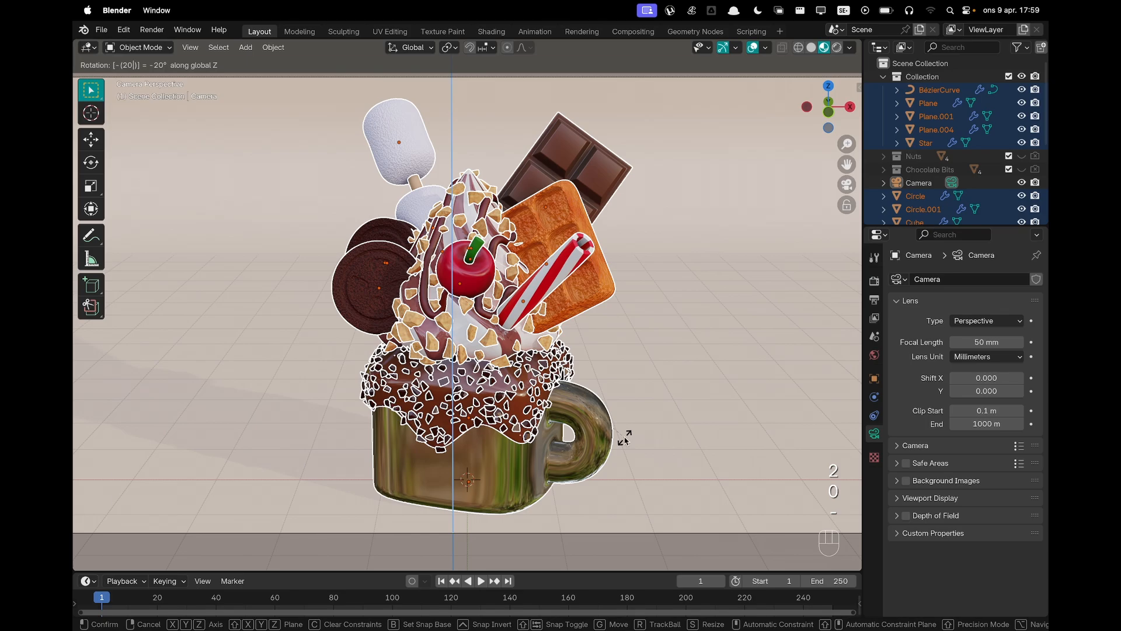
key(Return)
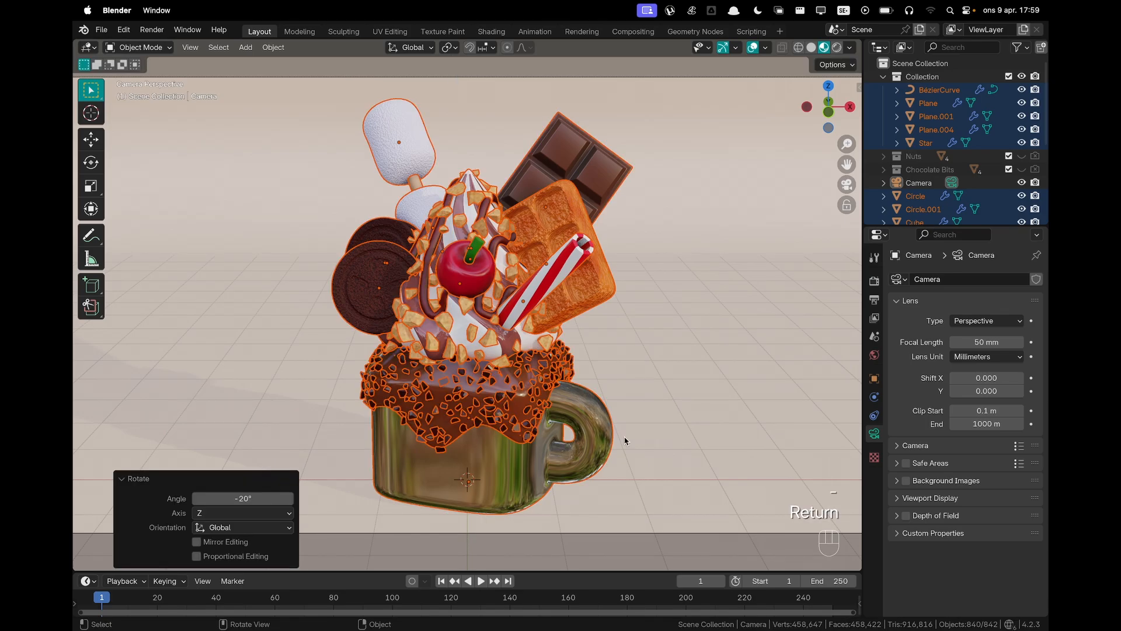
Select the backdrop instead of the mug parts and switch the viewport to solid shading
click(693, 337)
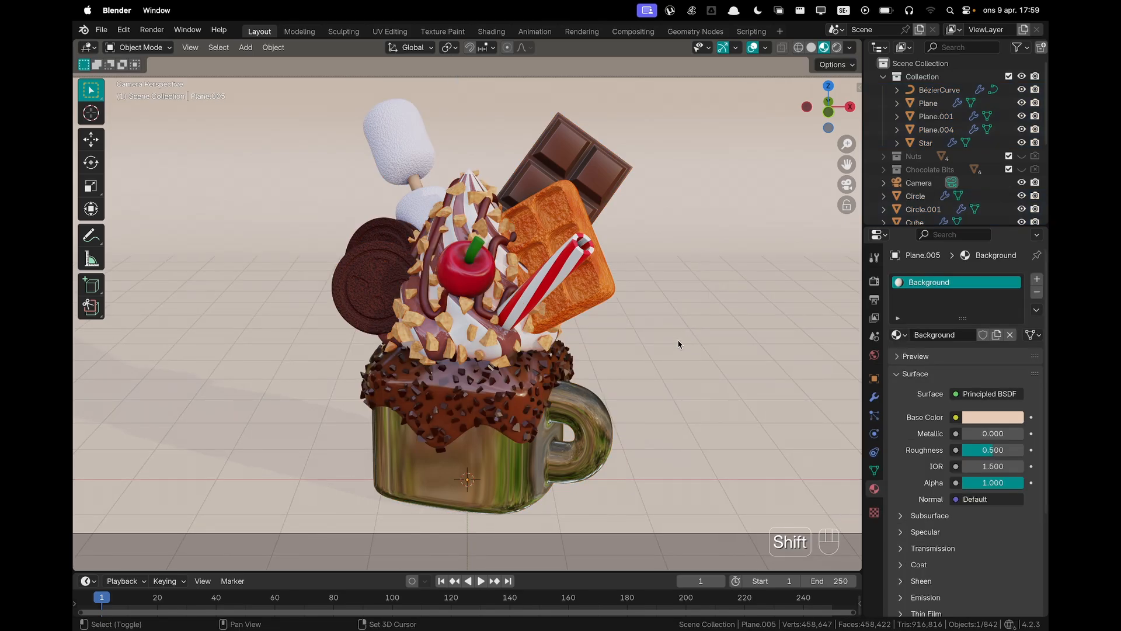
shift+middle_drag(676, 340, 654, 325)
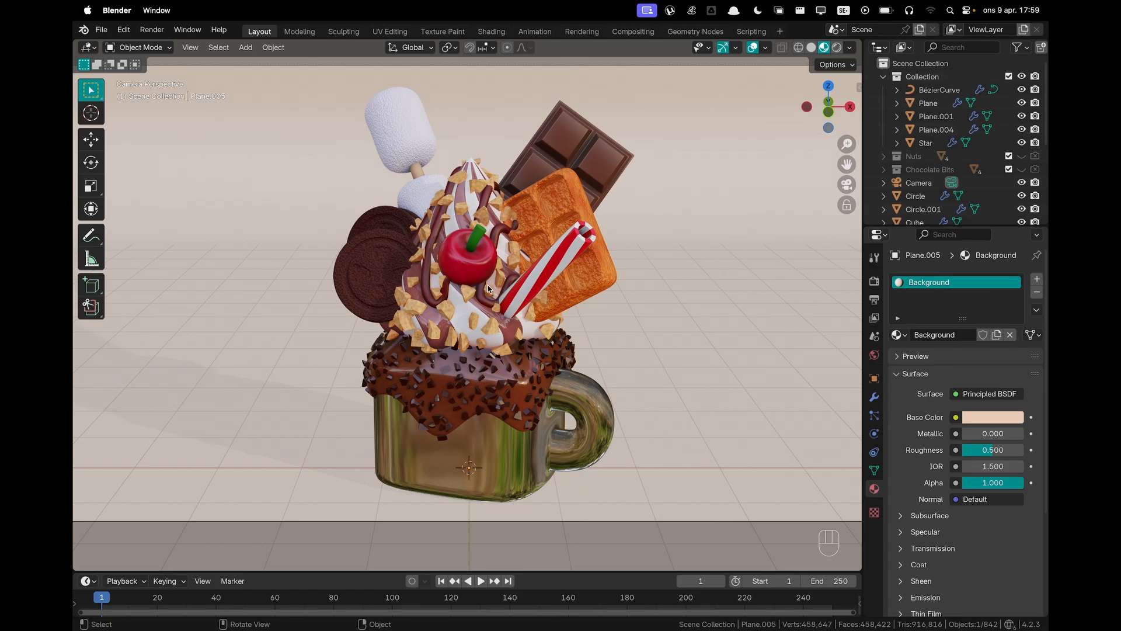
scroll(489, 287, up, 1)
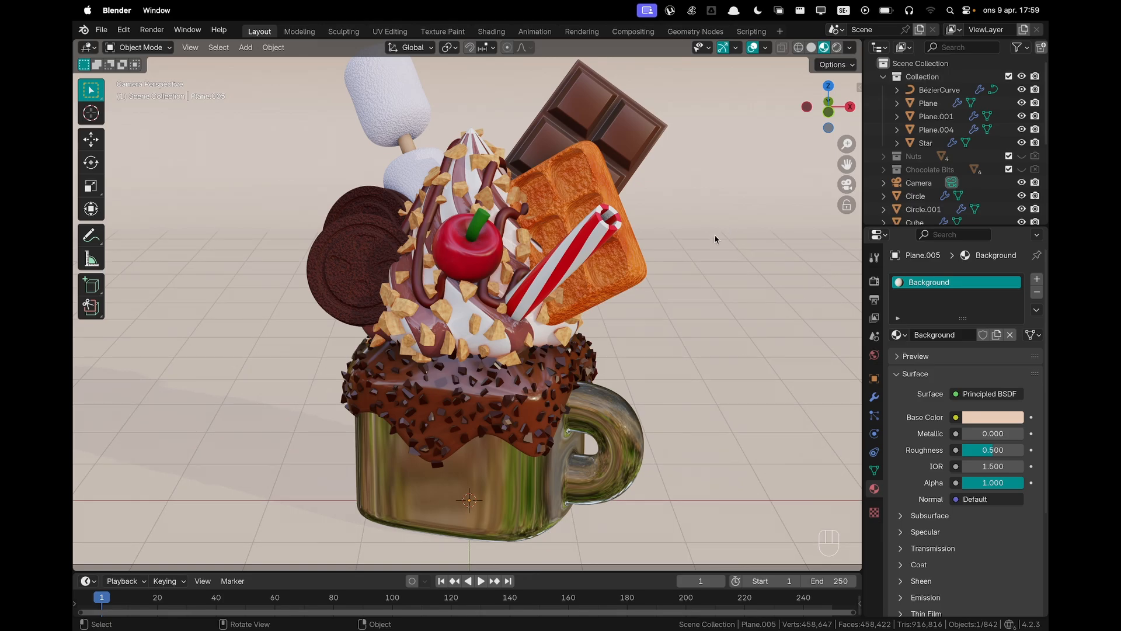
key(z)
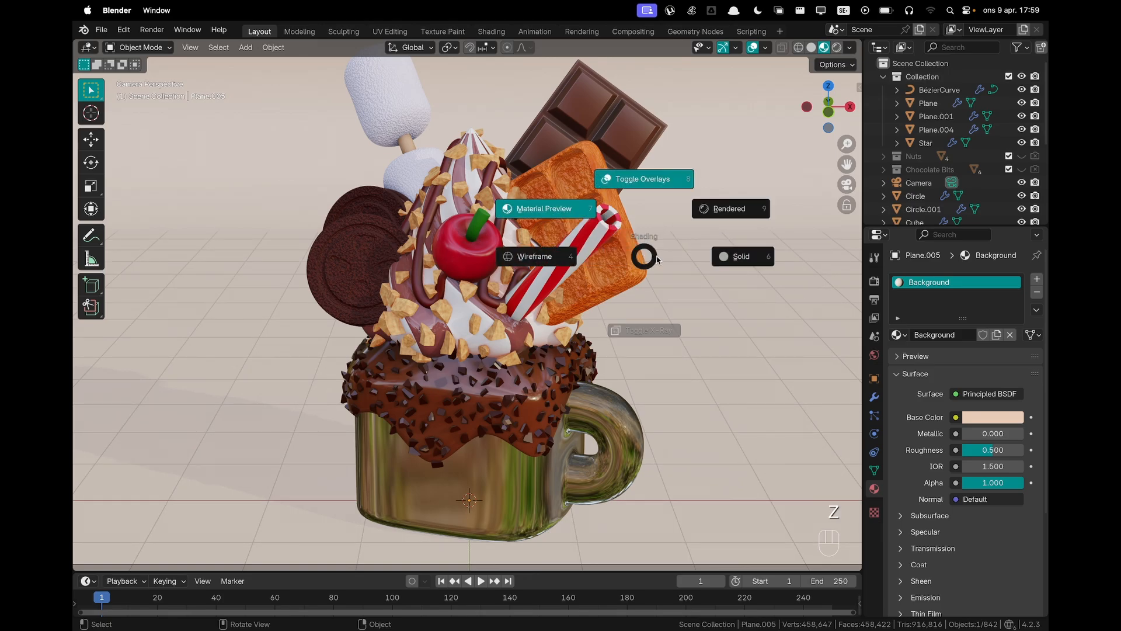
click(717, 263)
Tilt the straw slightly in front of the waffle with a free trackball rotation
shift+middle_drag(651, 260, 555, 244)
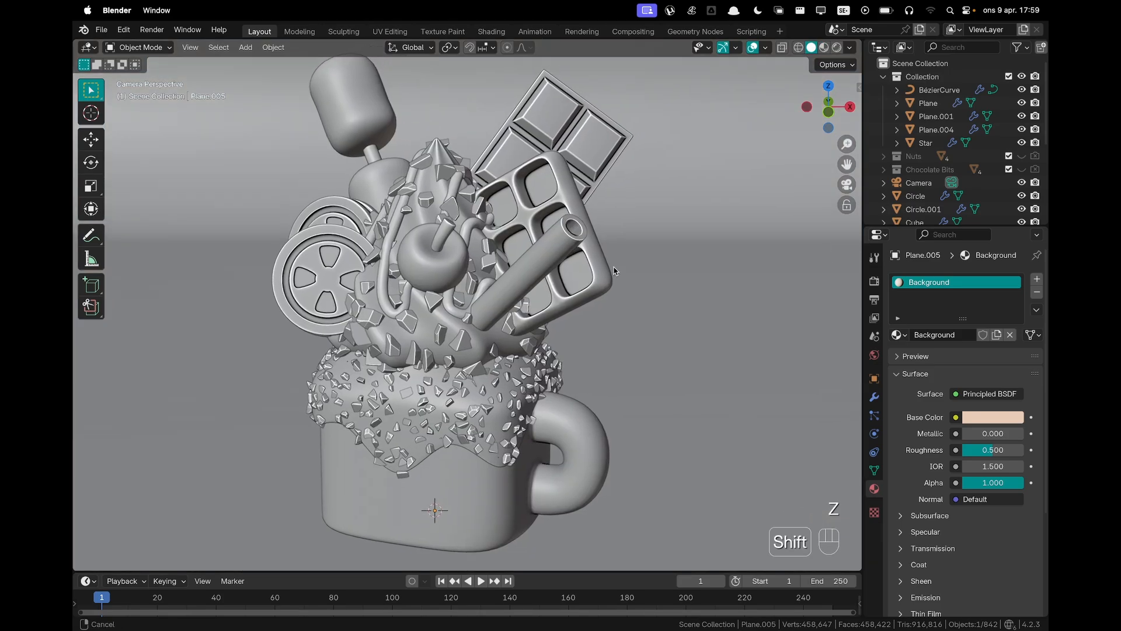
click(556, 244)
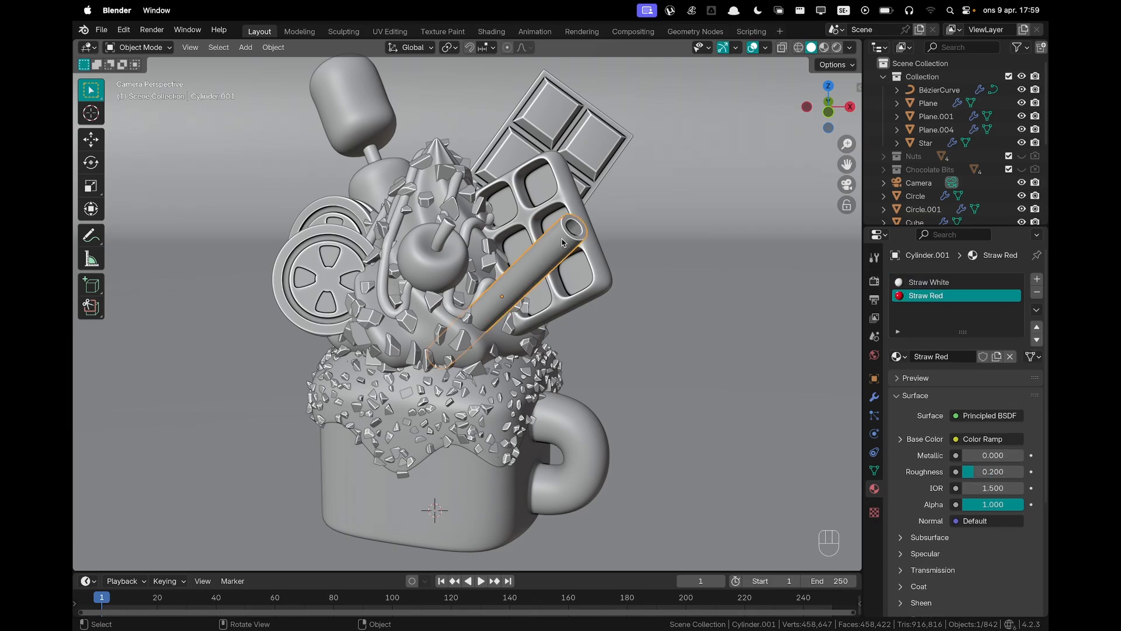
key(r)
key(r)
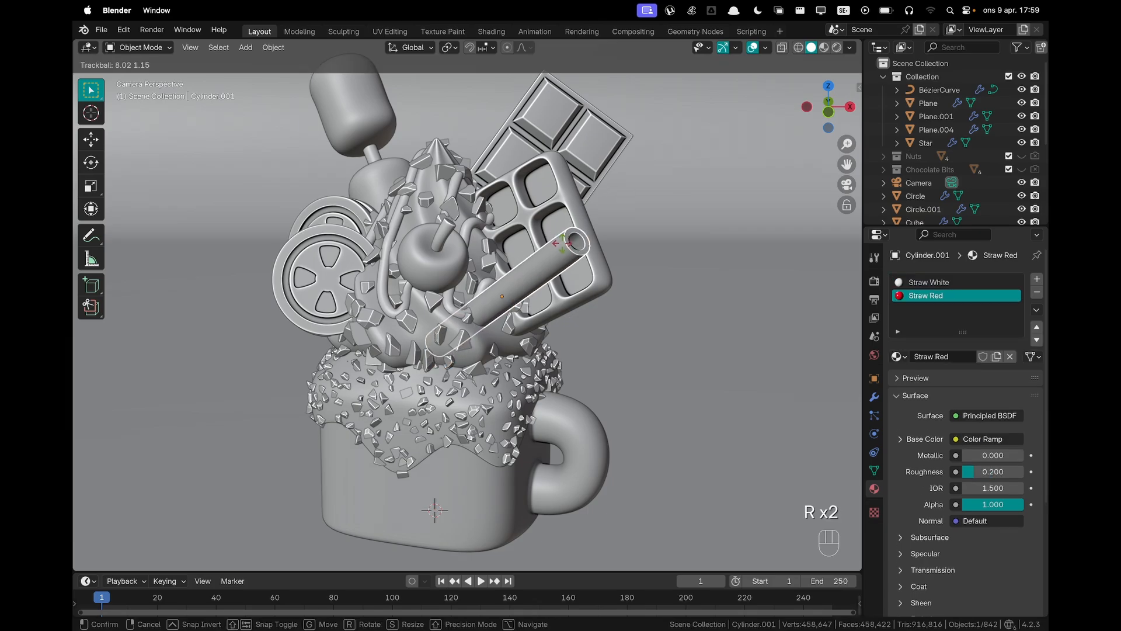
click(594, 274)
Rotate the waffle about 3° around the global Z axis
click(594, 274)
key(r)
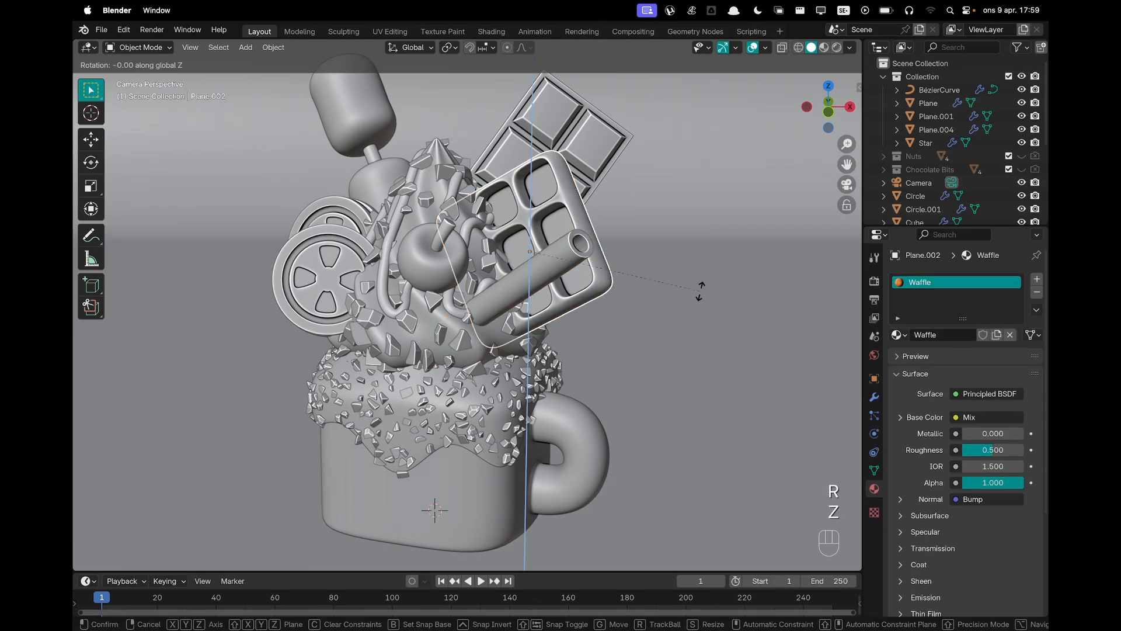
key(z)
click(702, 281)
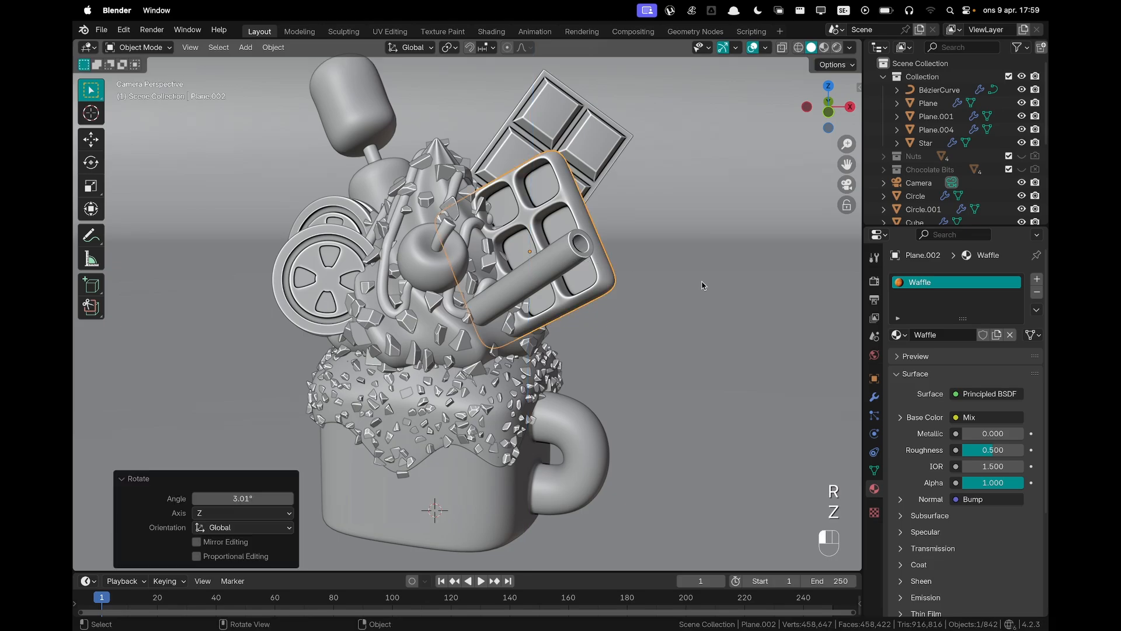
mouse_move(692, 278)
shift+middle_down()
mouse_move(701, 288)
mouse_move(696, 275)
shift+middle_up()
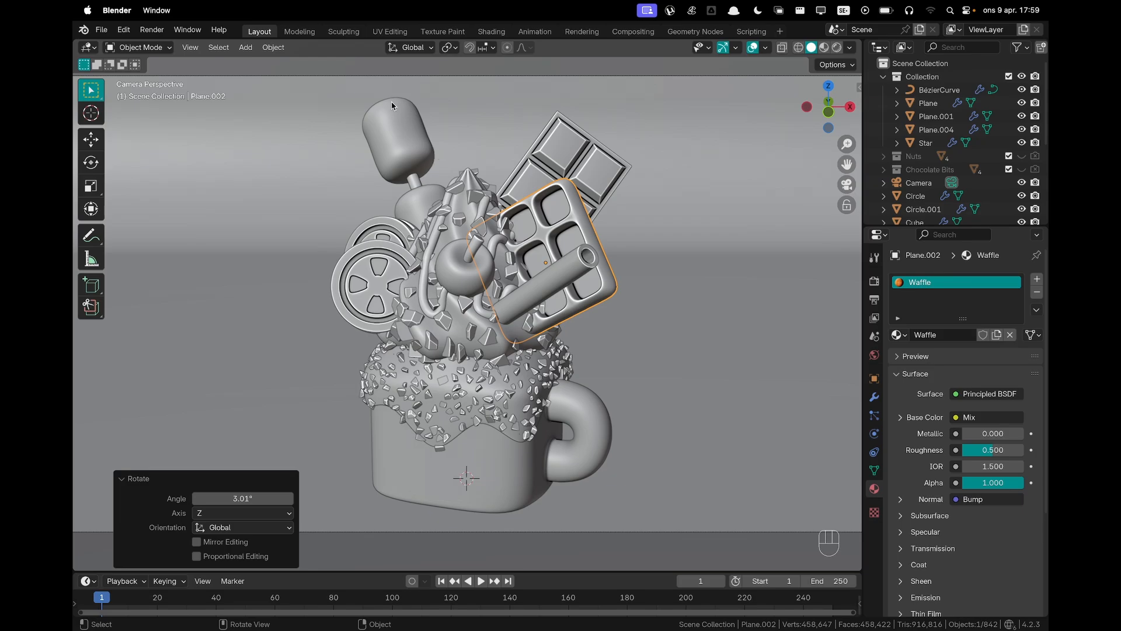
Try to rotate the front cookie and its cream filling about 13° around the global Z axis
click(367, 281)
middle_drag(367, 281, 426, 301)
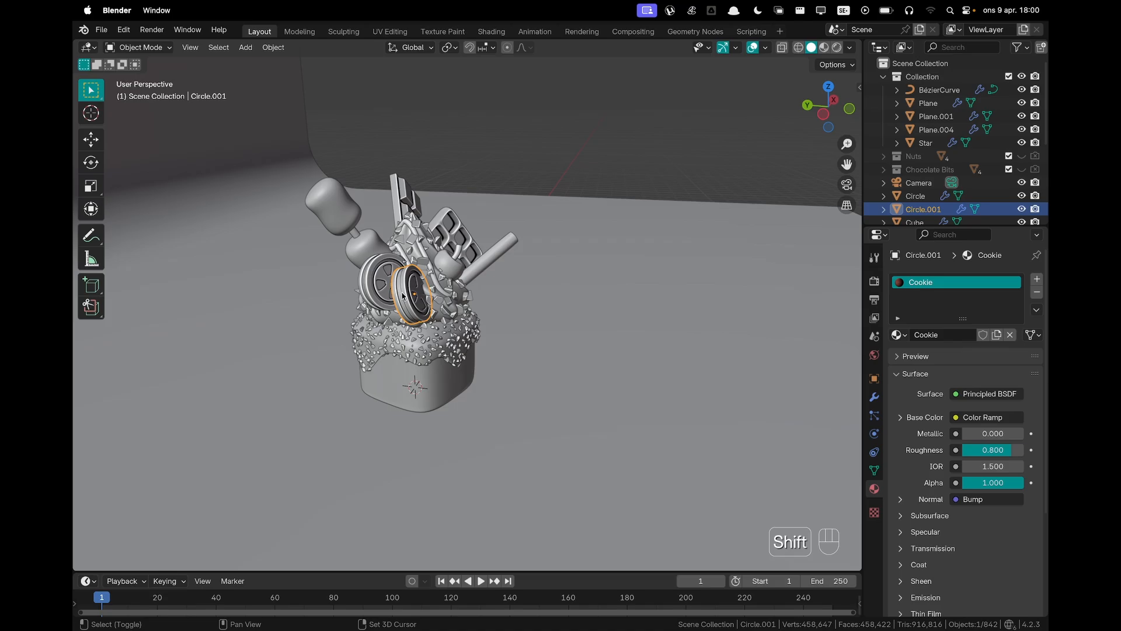
shift+click(403, 296)
key(grave)
click(345, 368)
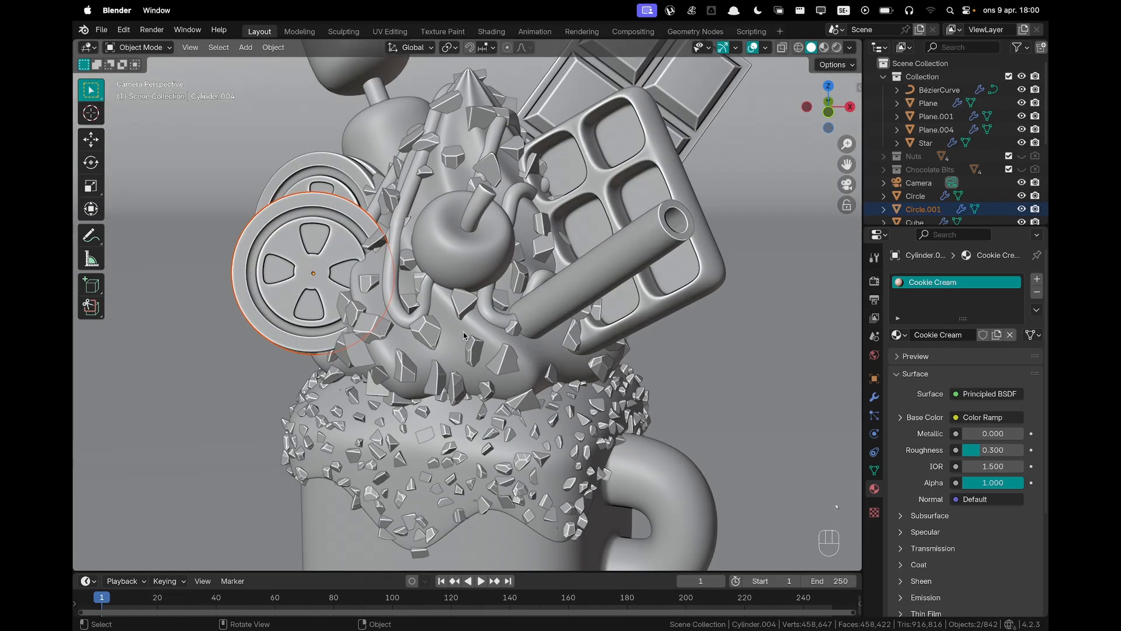
key(r)
key(z)
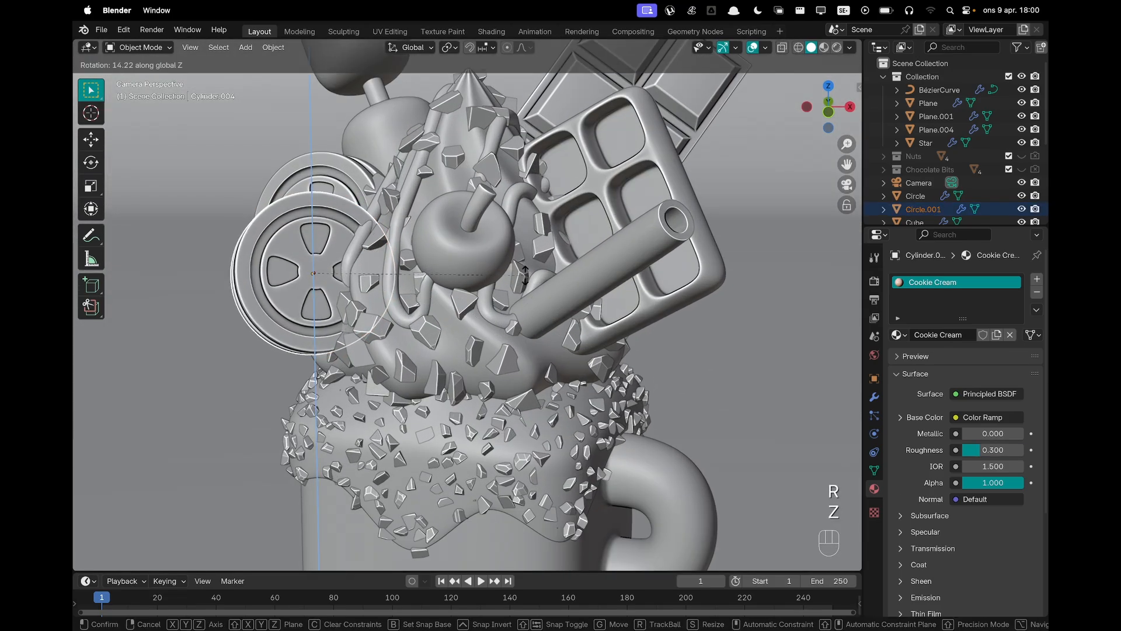
click(526, 279)
Try to move the front cookie and its filling about -0.064 m in Y and 0.003 m in Z
middle_drag(528, 282, 423, 298)
key(grave)
click(350, 294)
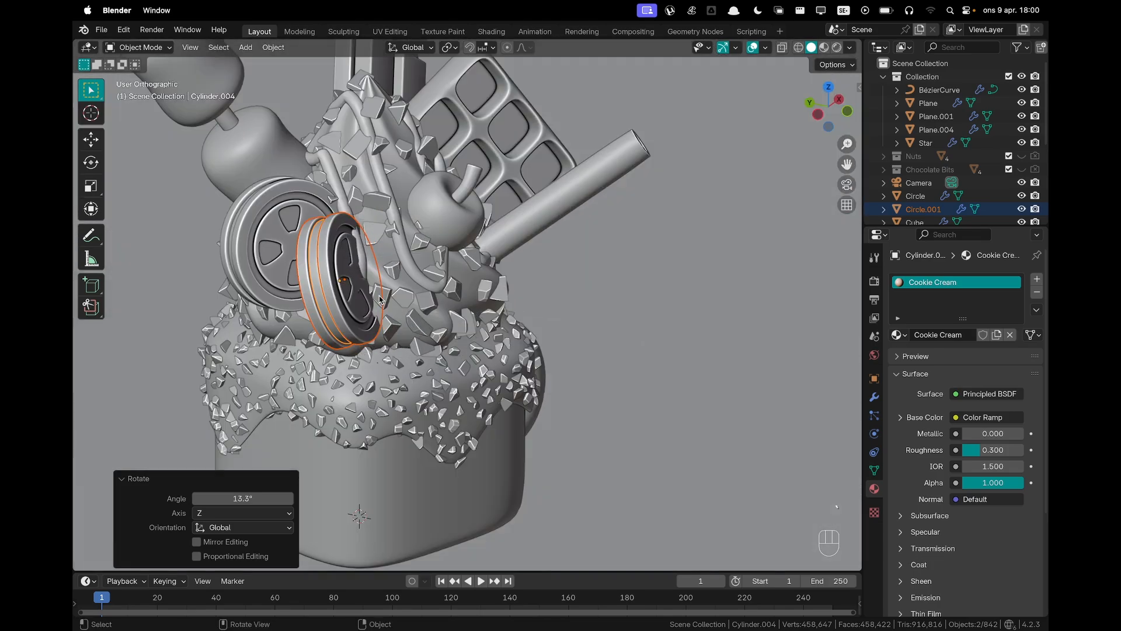
key(g)
click(450, 292)
middle_drag(450, 293, 355, 324)
key(KP_0)
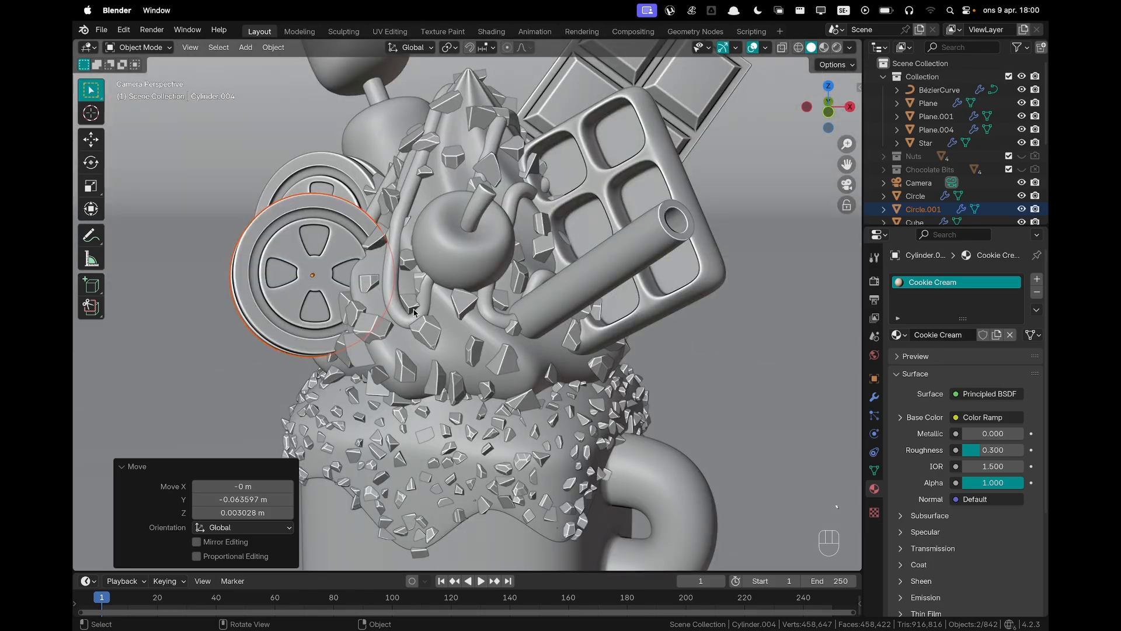
Try to turn the front cookie further around the global Z axis and about -1.7° in the view plane
key(r)
key(z)
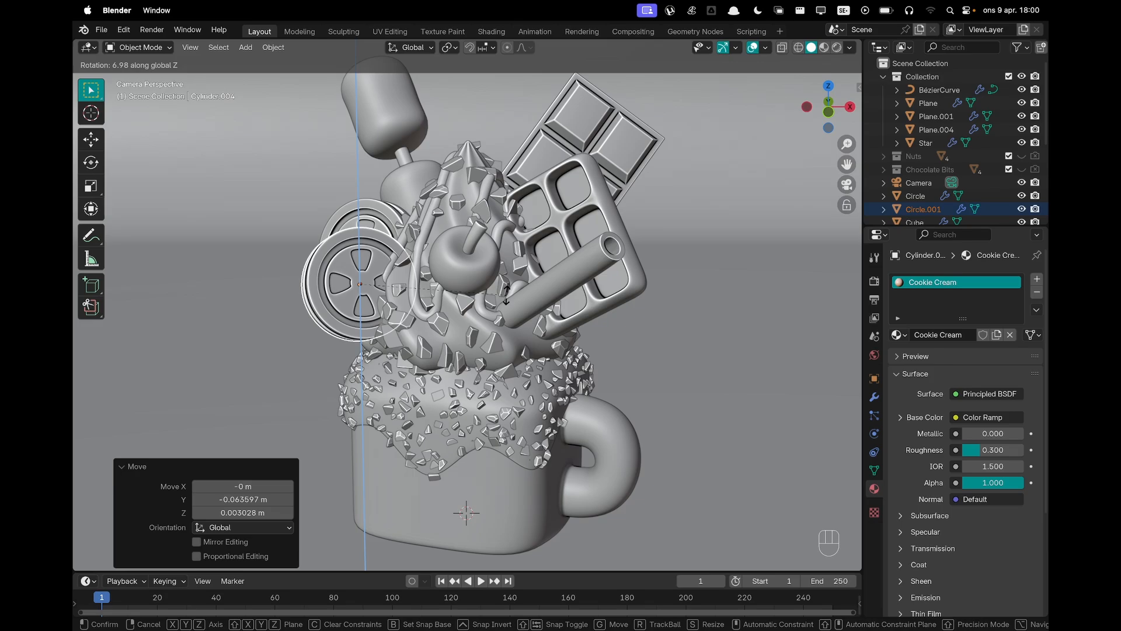
click(506, 294)
middle_drag(506, 293, 493, 338)
key(r)
click(470, 304)
Try to shift the front cookie about -0.008 m along global X and 0.049 m along global Y
scroll(458, 361, up, 2)
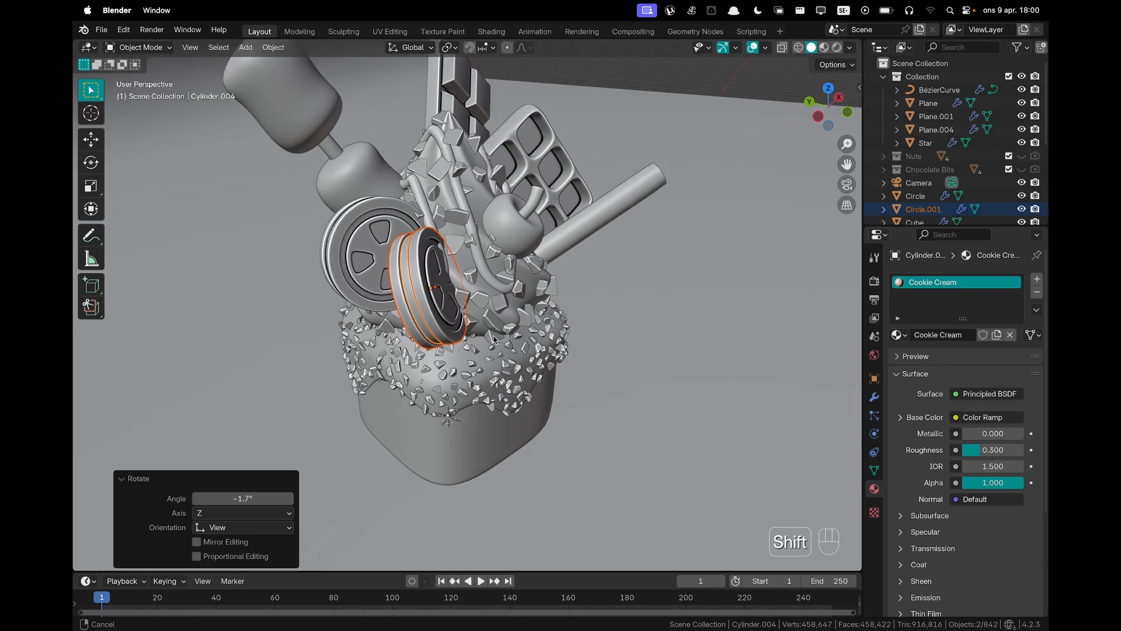
scroll(494, 337, up, 2)
key(g)
key(x)
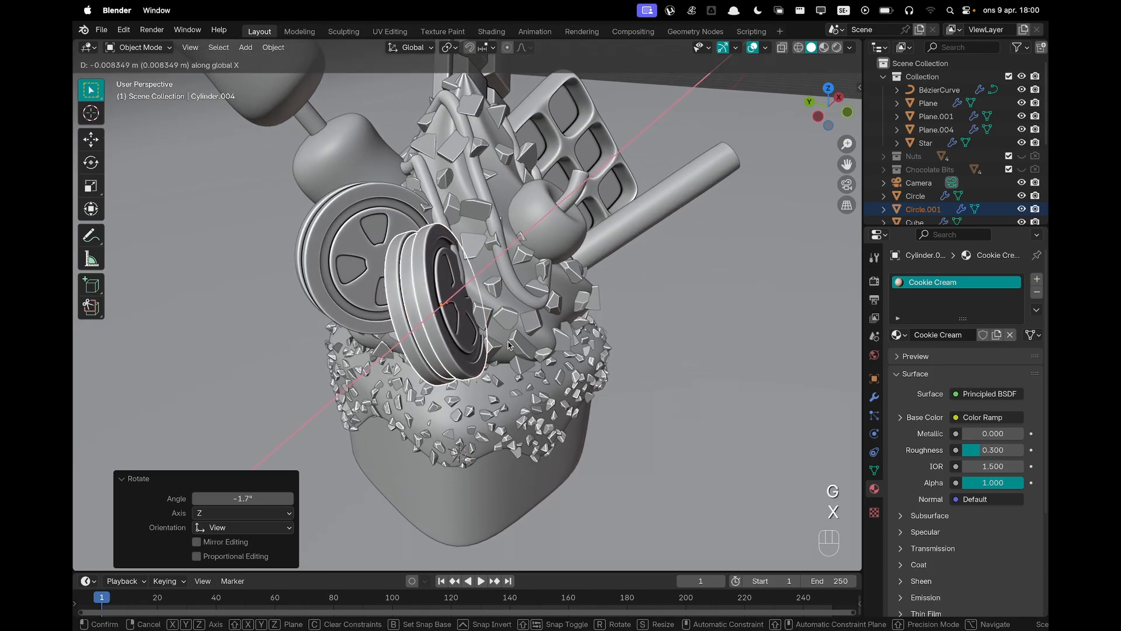
click(504, 340)
key(g)
key(y)
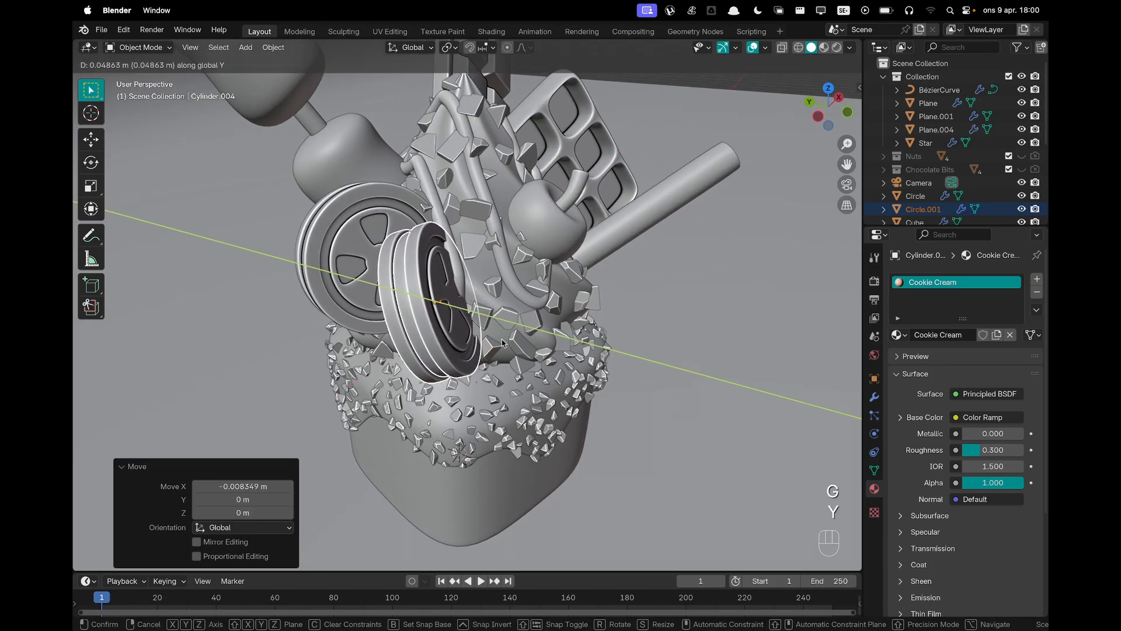
click(505, 343)
key(grave)
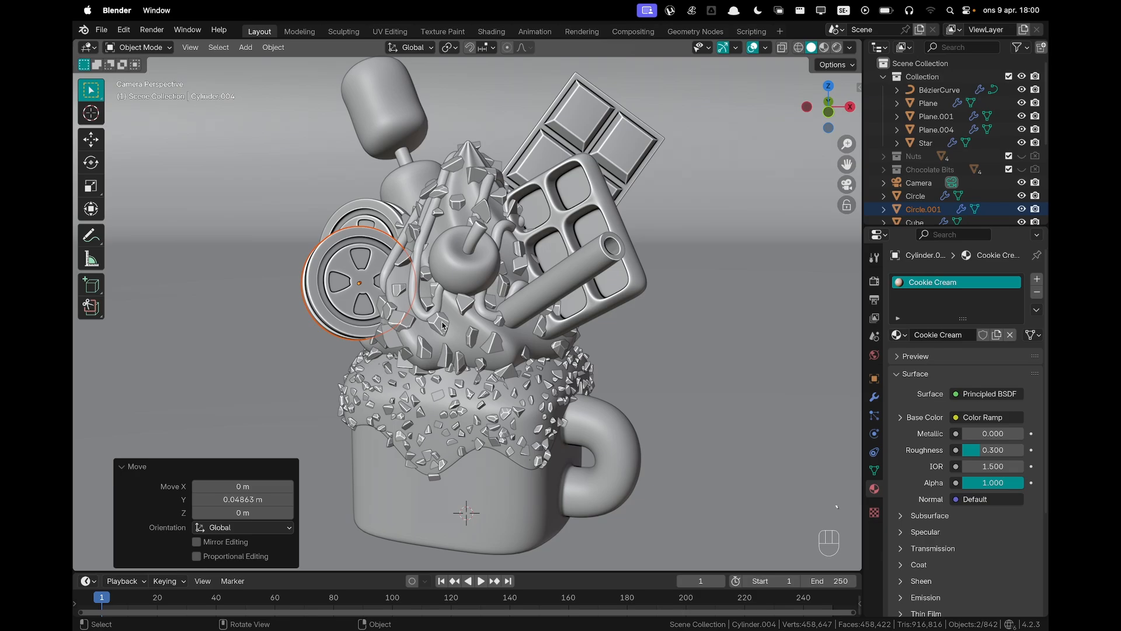
Undo all the recent rotations and moves of the front cookie and its cream filling
key(super+z)
key(super+z)
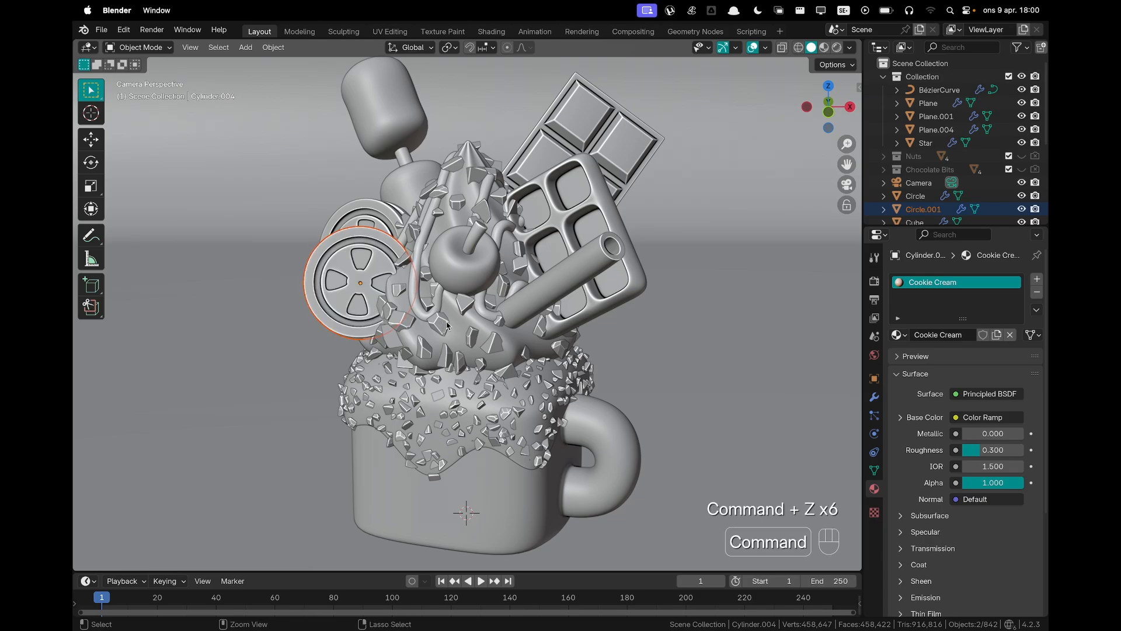
key(super+z)
key(super+z)
Select the front cookie with its cream filling and rotate them around global Z by about 1.8° and again by about -3.5°
click(345, 310)
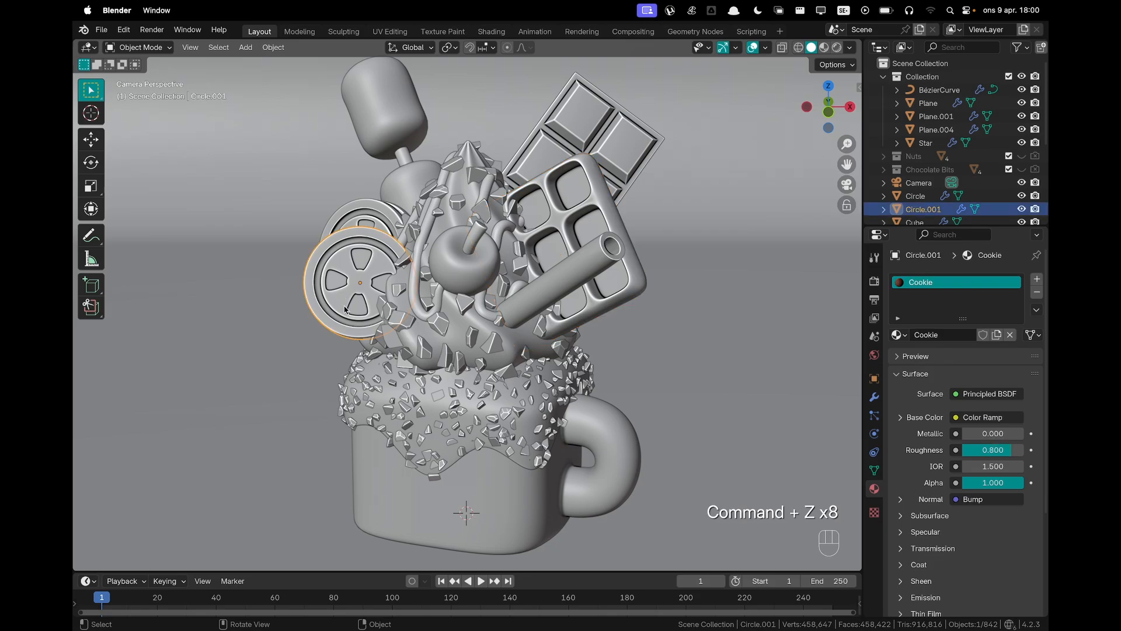
middle_drag(345, 310, 516, 333)
scroll(516, 333, up, 2)
shift+click(394, 294)
scroll(483, 375, up, 2)
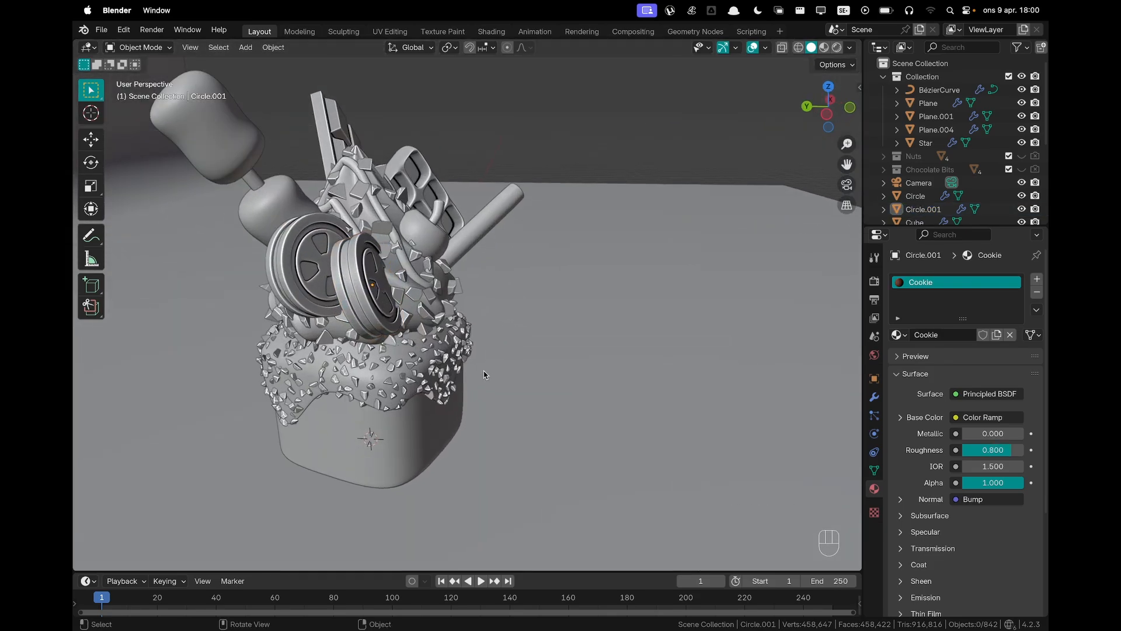
click(374, 306)
shift+click(356, 307)
key(r)
key(z)
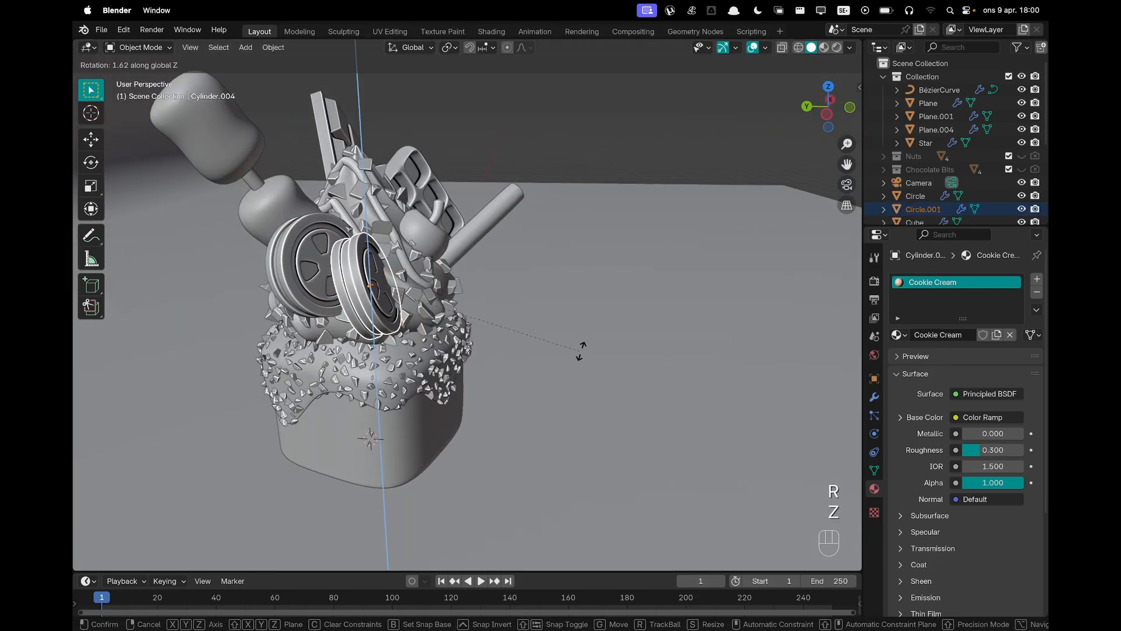
click(580, 353)
key(grave)
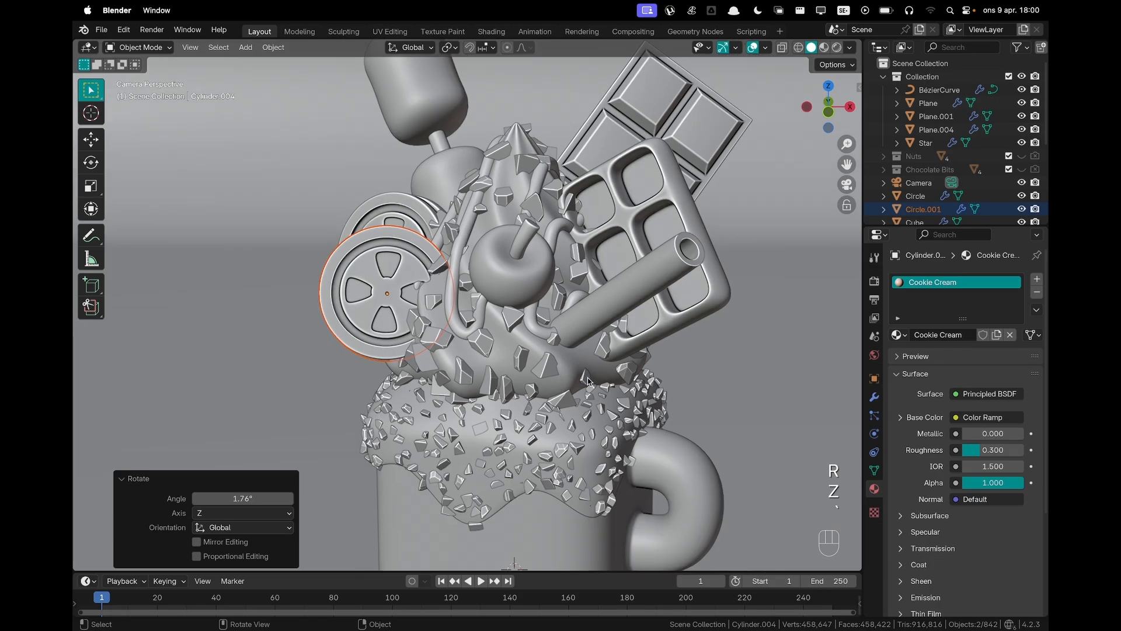
key(r)
key(z)
Lower the front cookie and its filling about 0.031 m and shift them about -0.006 m along global Y
key(g)
key(z)
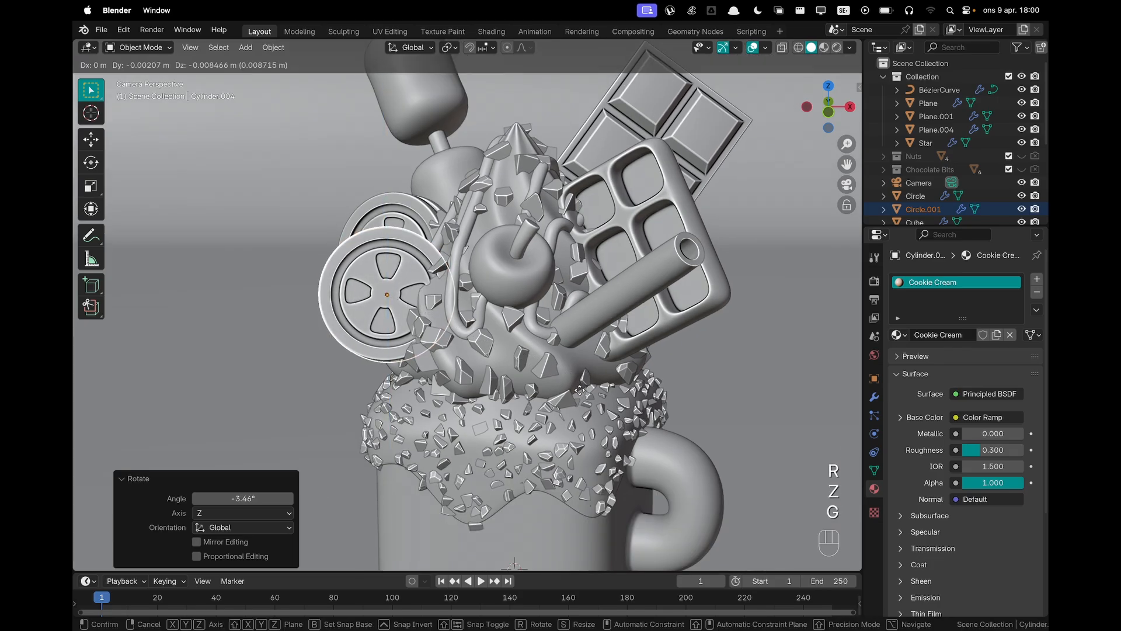
click(580, 389)
key(g)
key(y)
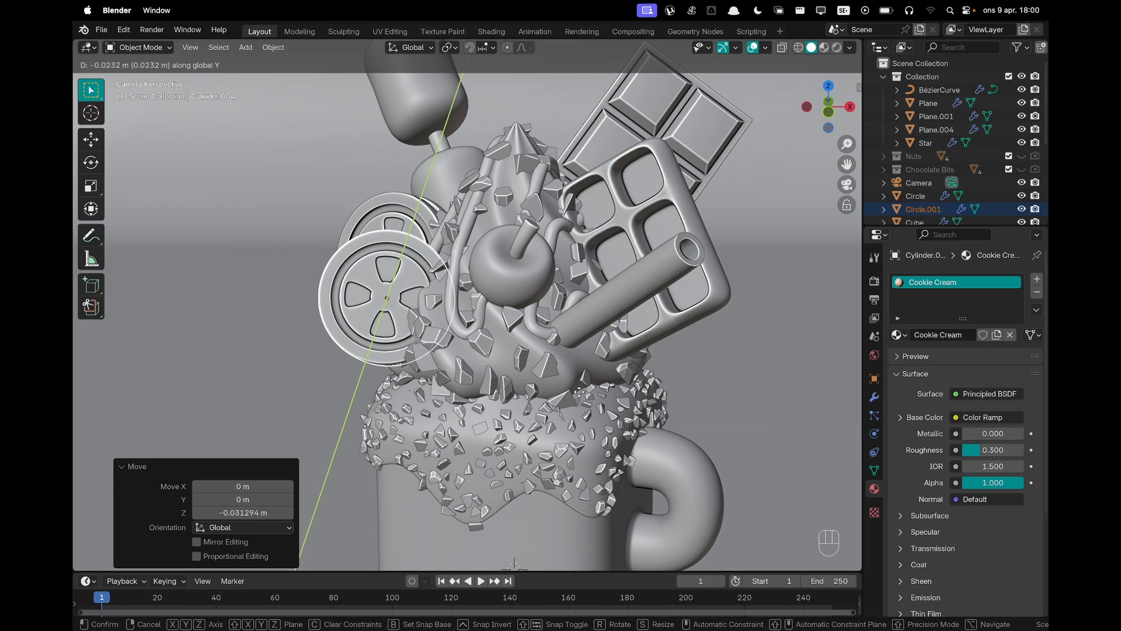
click(580, 392)
Tilt the front cookie and its filling about -3.4° with a free trackball rotation
middle_drag(537, 399, 631, 403)
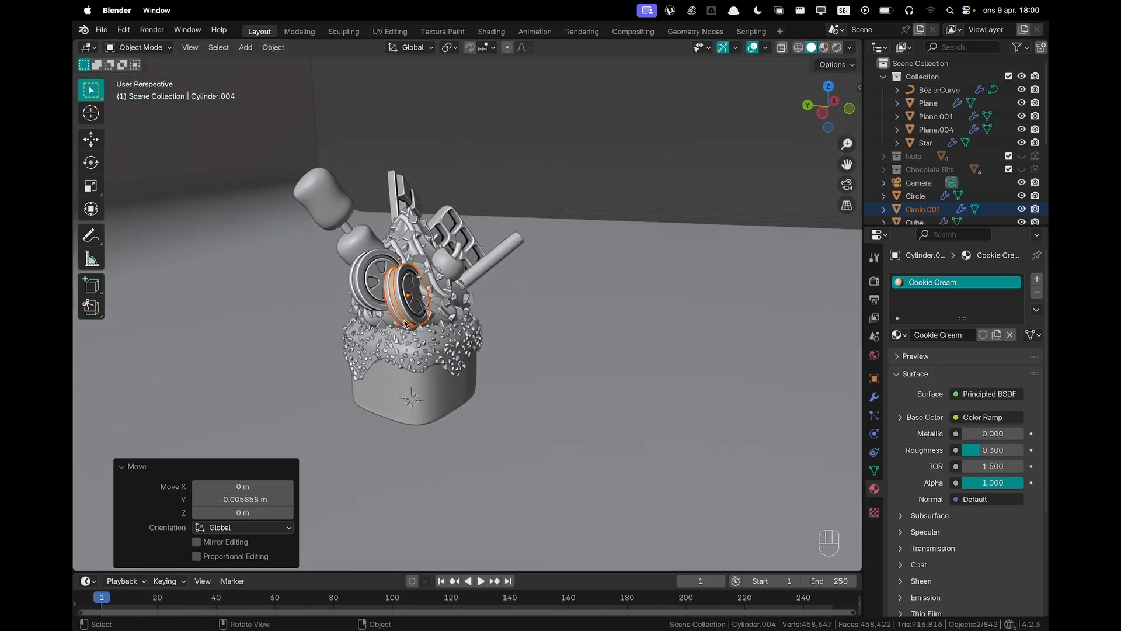
shift+middle_drag(404, 324, 458, 340)
scroll(452, 334, up, 3)
key(r)
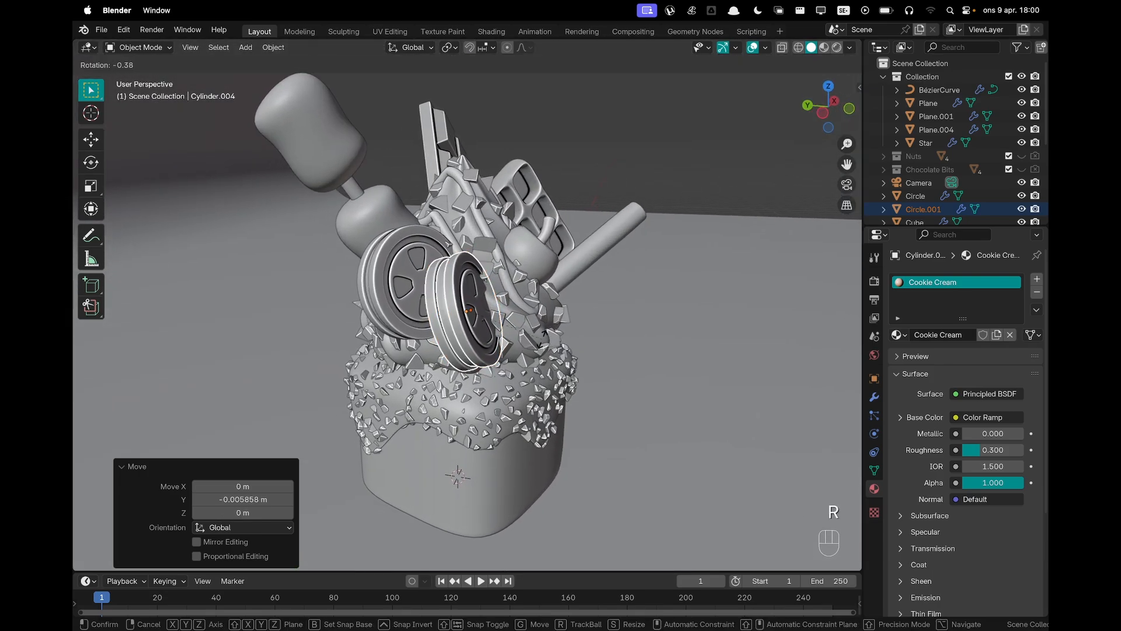
key(r)
click(542, 338)
key(grave)
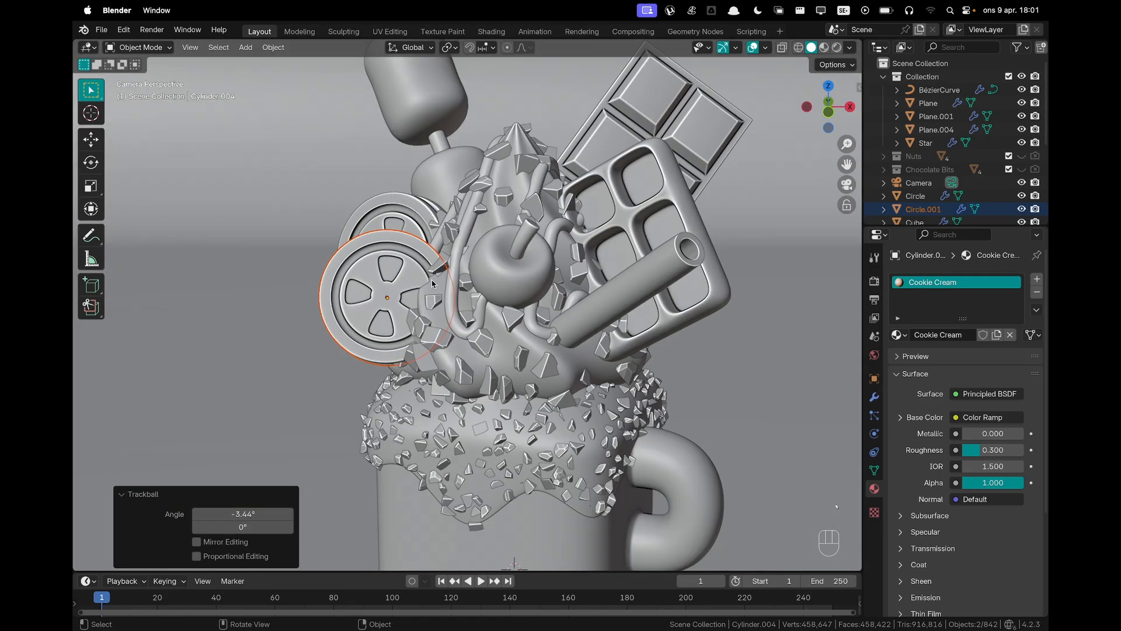
Tilt the front cookie and its filling by another -2.3° or so with a second trackball rotation
shift+middle_drag(486, 281, 604, 310)
key(g)
key(x)
click(481, 290)
scroll(523, 296, up, 4)
scroll(605, 309, up, 4)
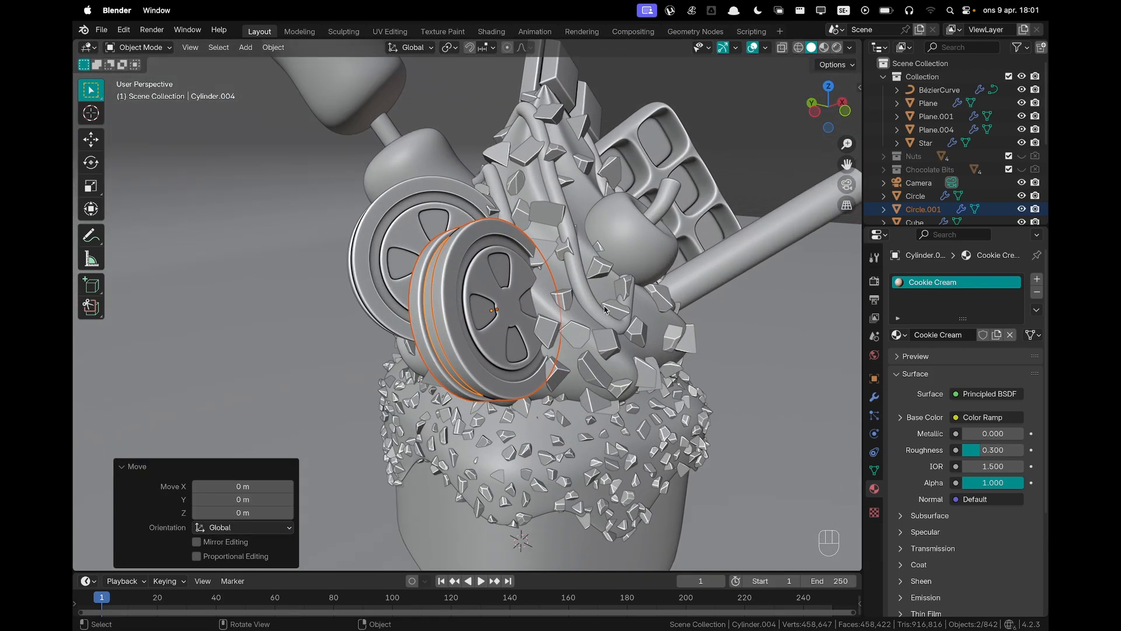
key(r)
key(r)
click(604, 304)
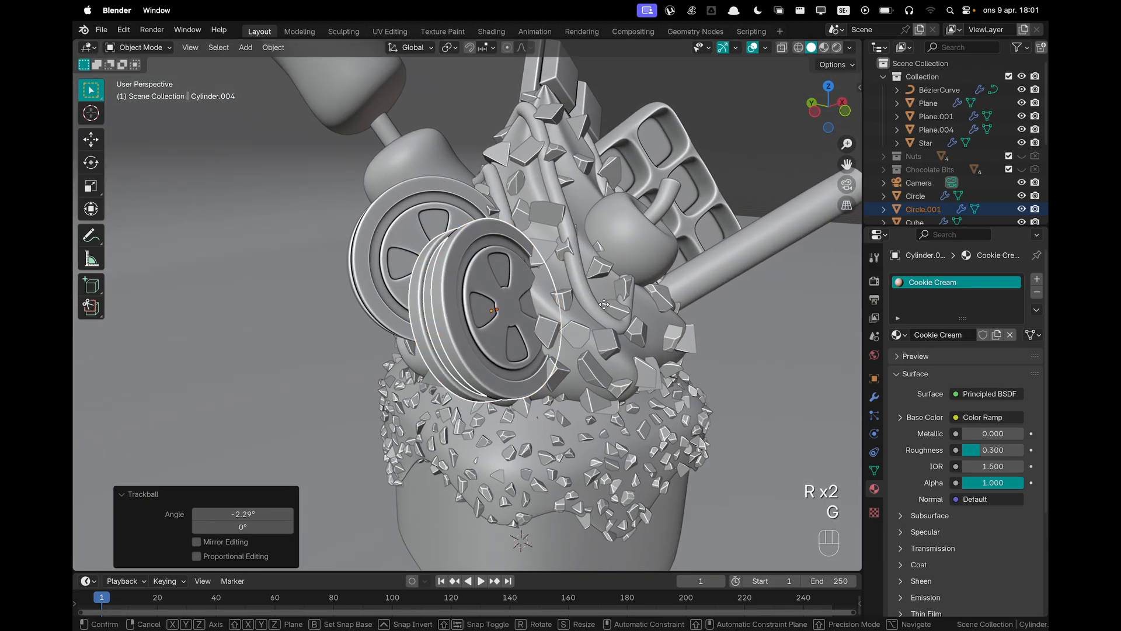
Move the front cookie and its filling about 0.1 m along global Y and bring them back by about -0.104 m
key(g)
key(y)
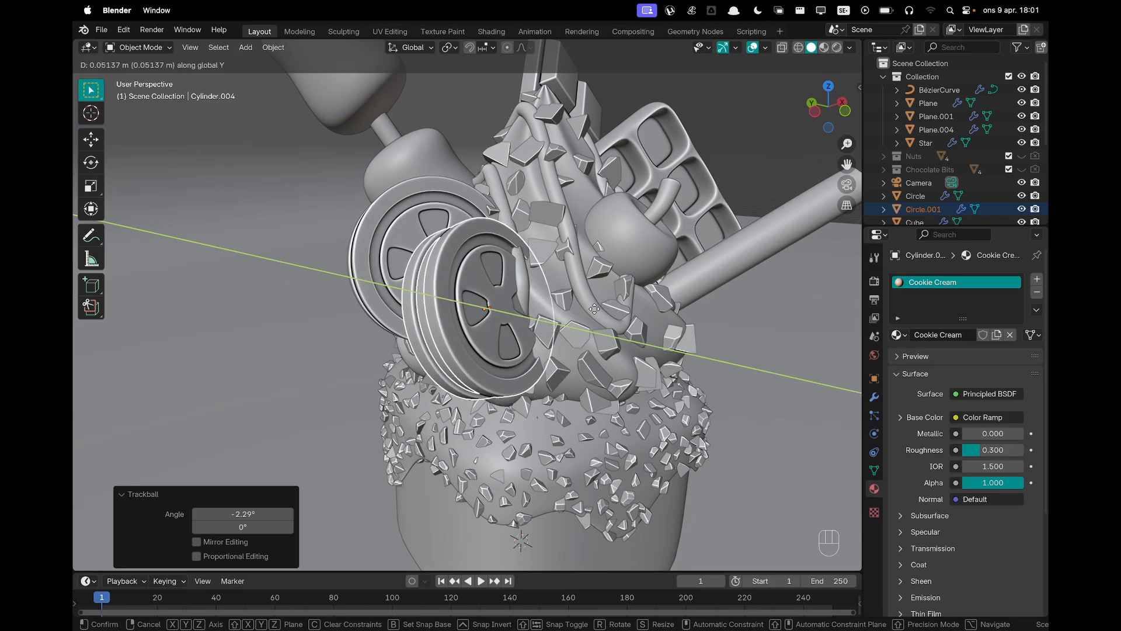
click(589, 308)
key(KP_0)
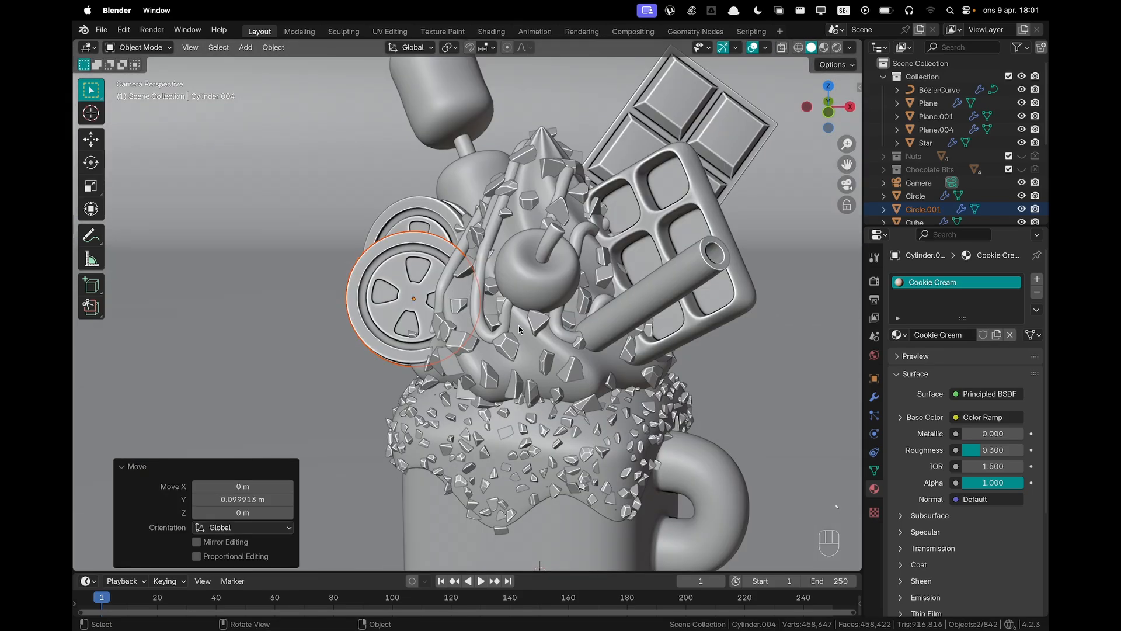
scroll(520, 329, down, 8)
middle_drag(525, 330, 574, 337)
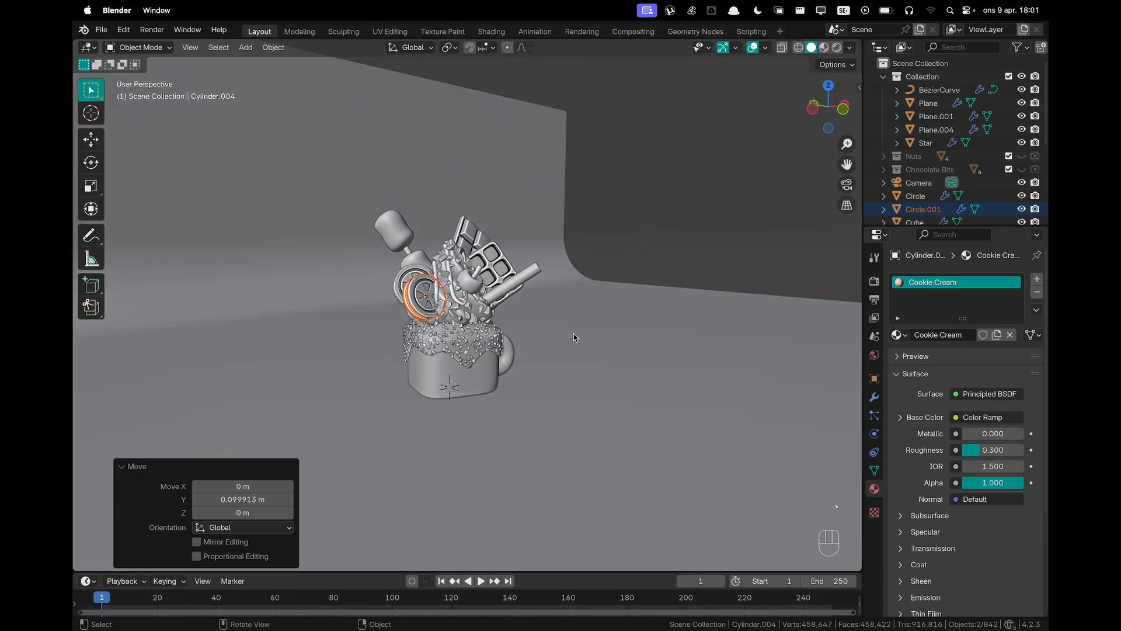
scroll(364, 335, up, 8)
key(g)
key(y)
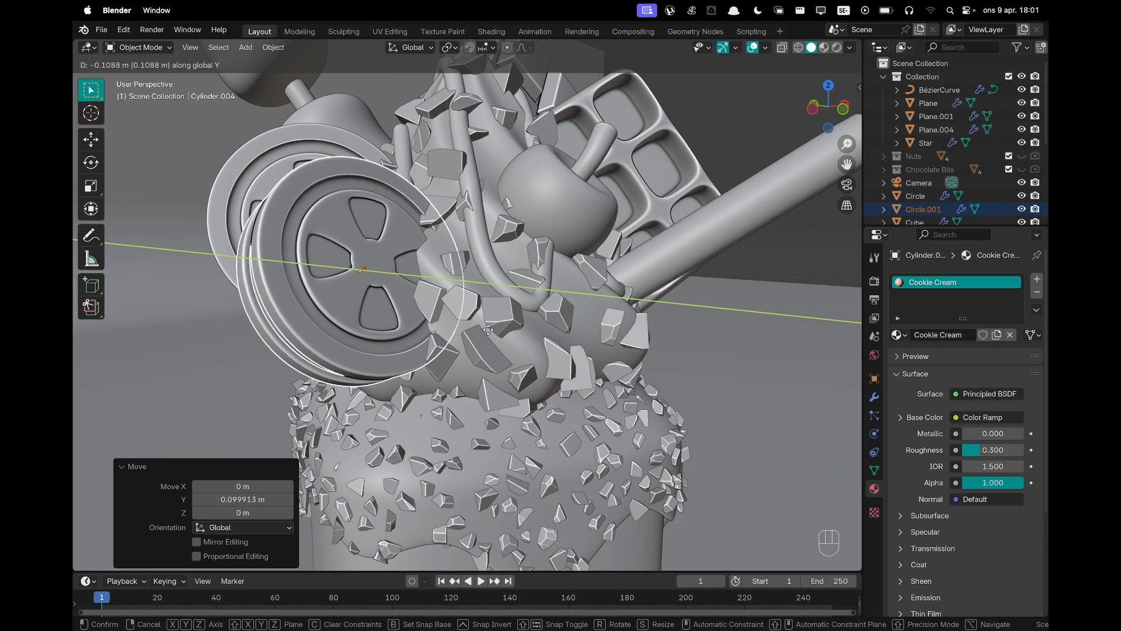
click(488, 328)
key(KP_0)
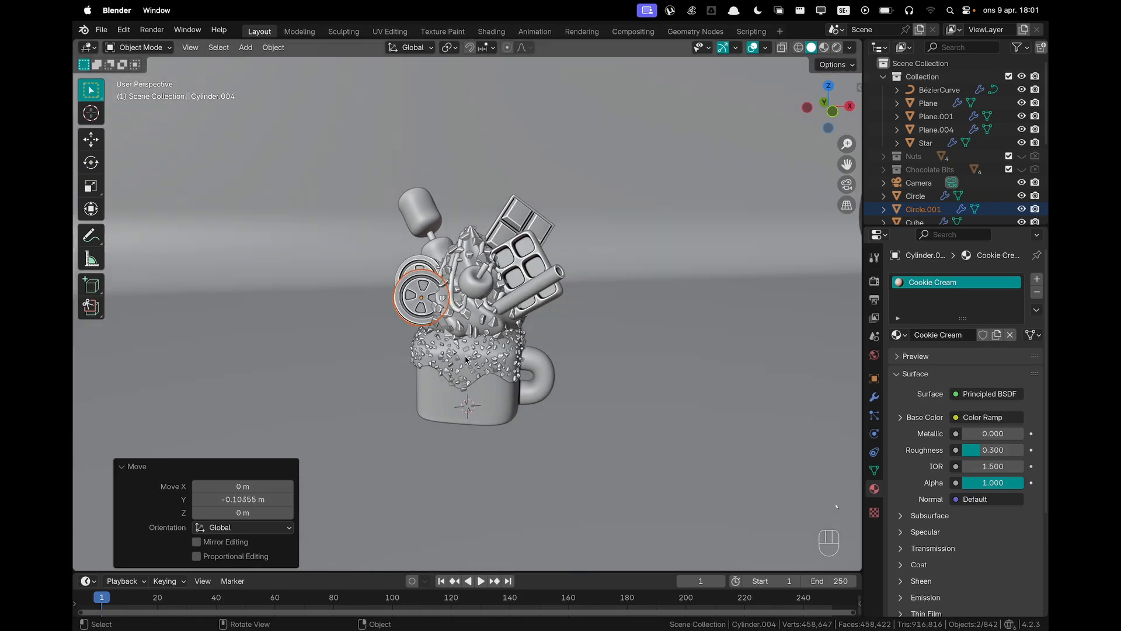
Examine the front cookie's placement within the whole composition through the camera
scroll(485, 332, up, 5)
scroll(484, 333, down, 4)
scroll(458, 331, down, 5)
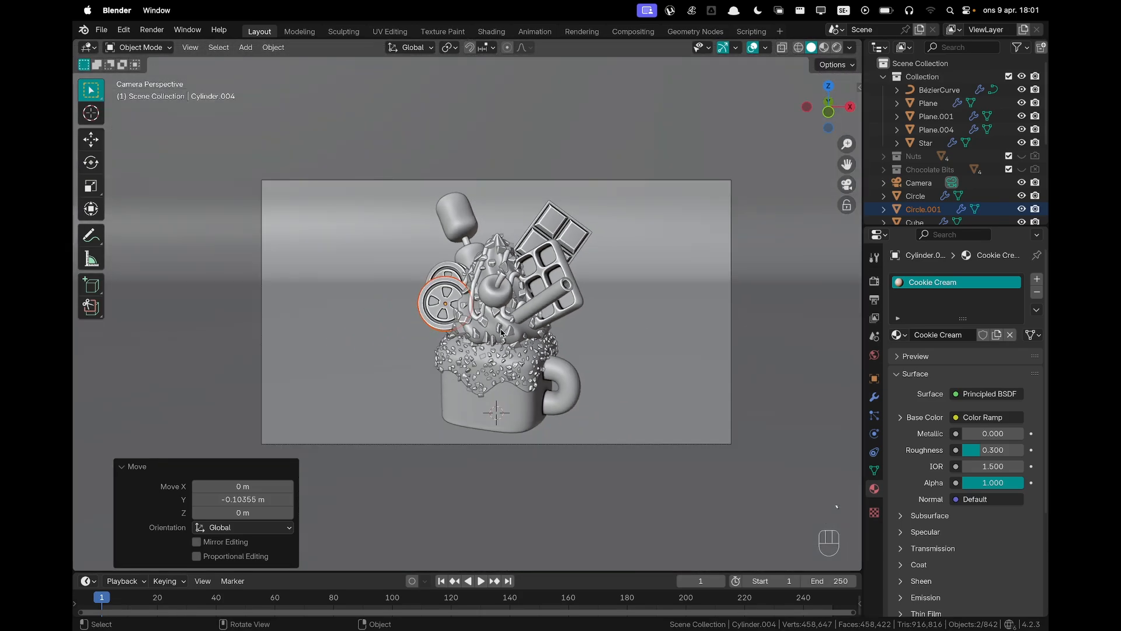
middle_drag(458, 330, 496, 331)
key(grave)
click(486, 356)
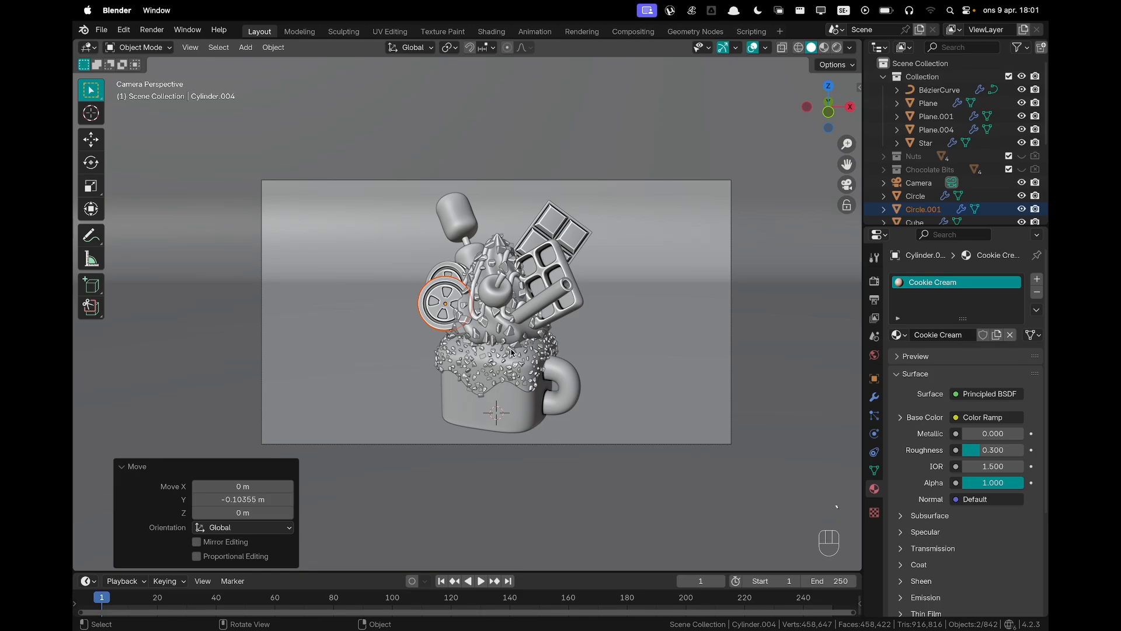
scroll(511, 351, up, 3)
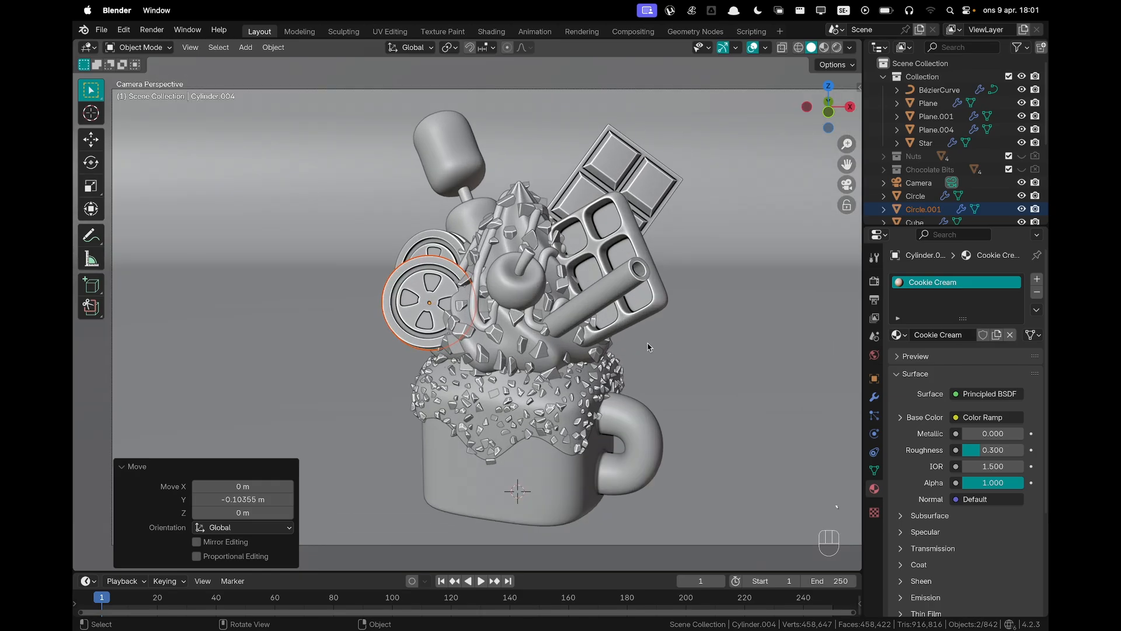
click(629, 342)
key(super+z)
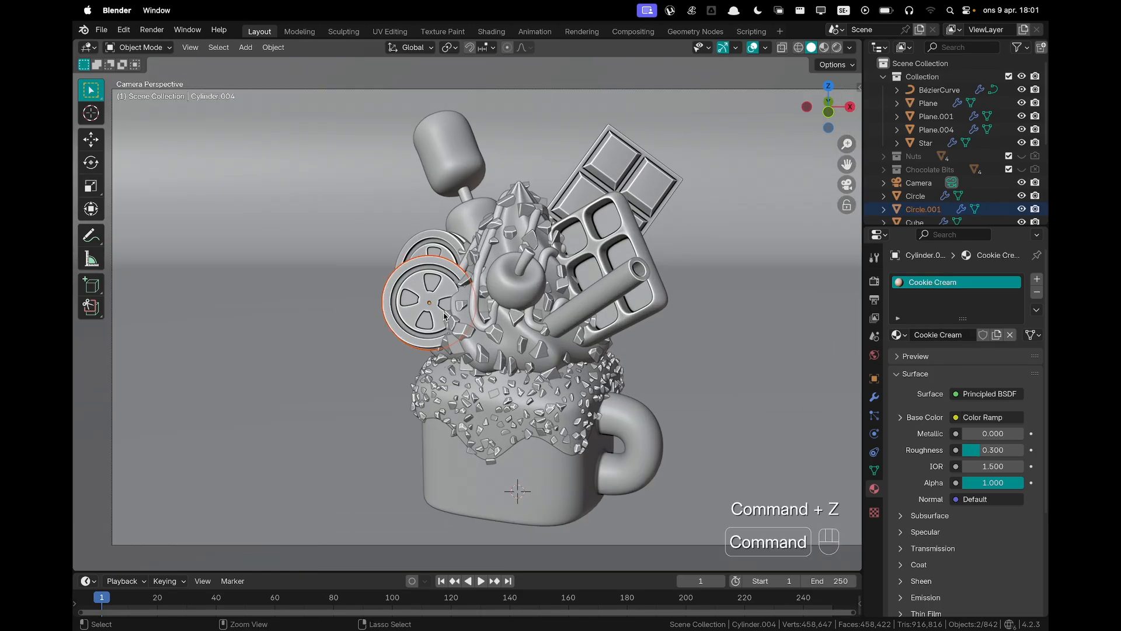
key(g)
key(y)
key(c)
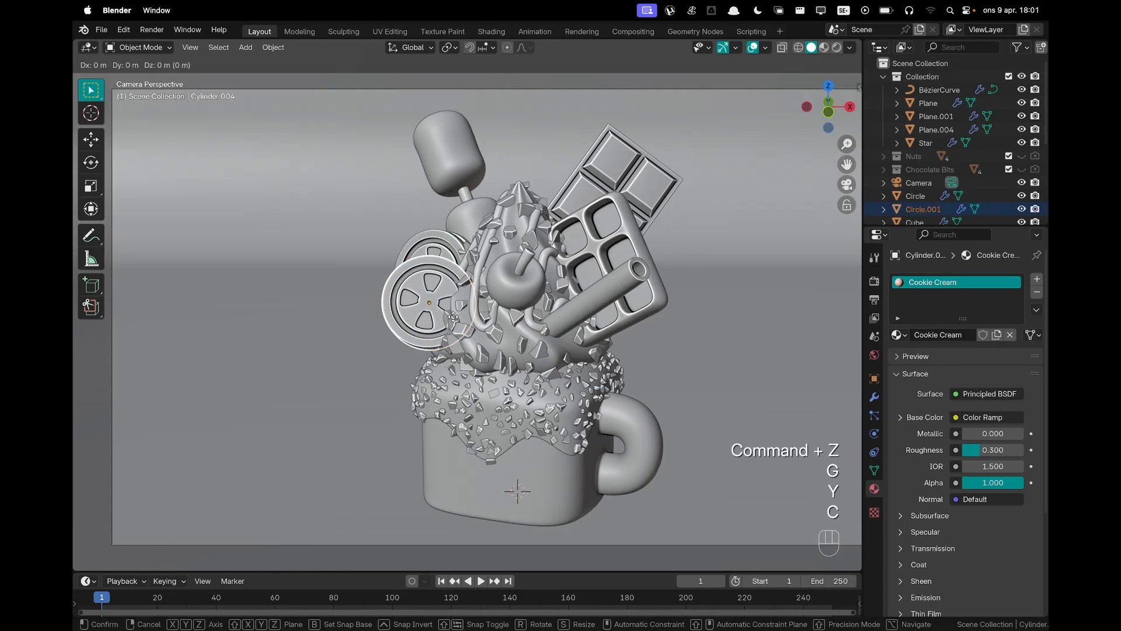
key(Escape)
In top view, move the front cookie and its filling about 0.060 m in X and -0.020 m in Y
key(grave)
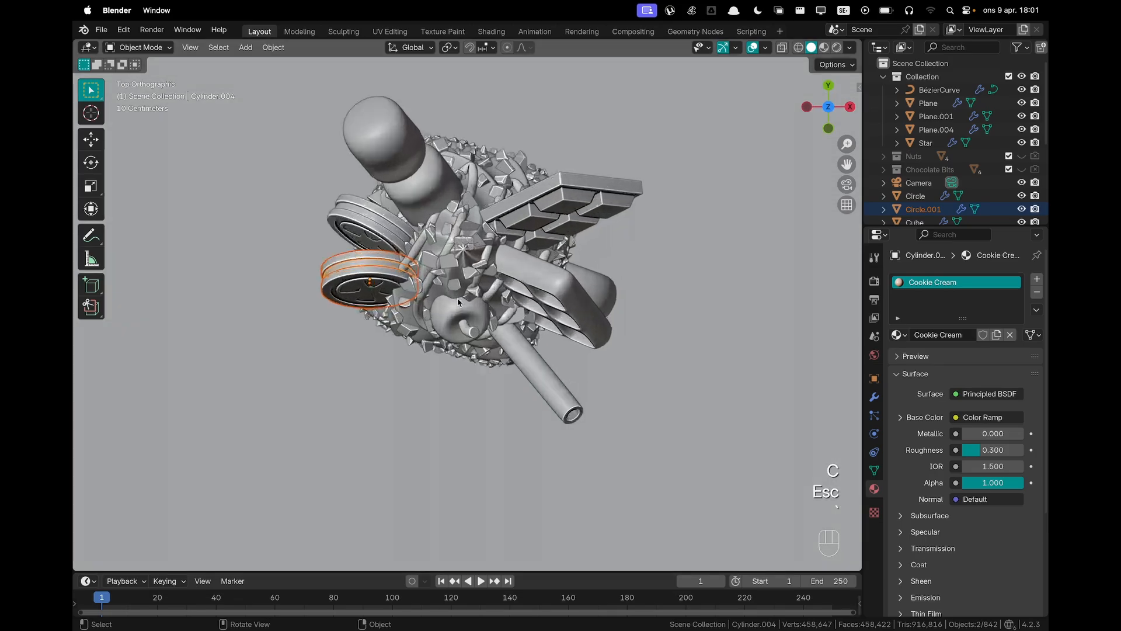
key(g)
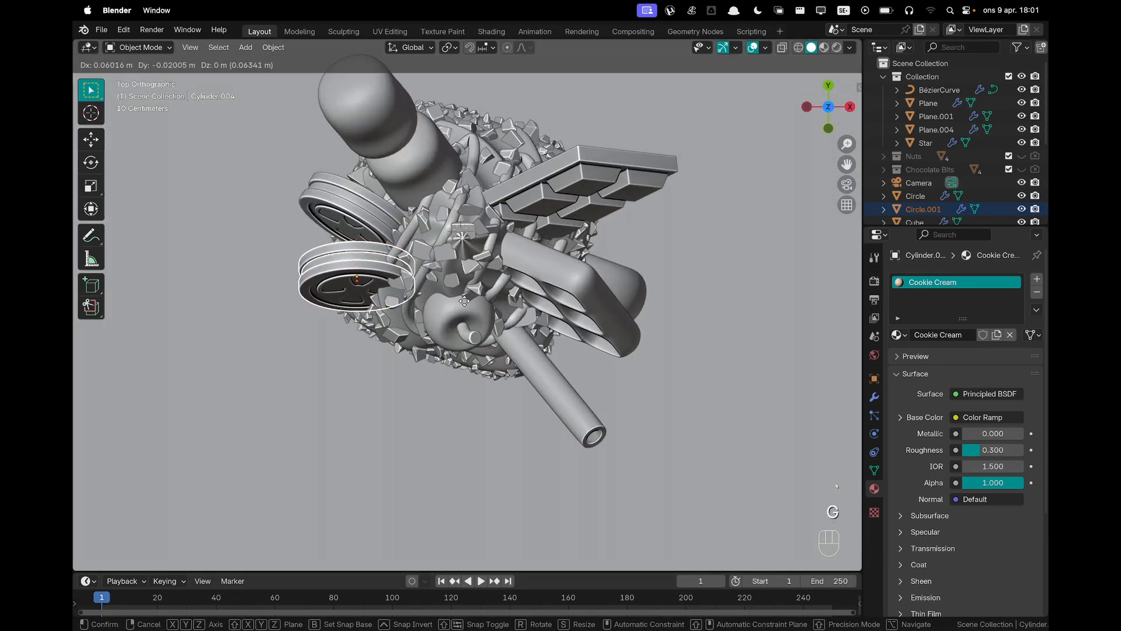
click(464, 300)
key(grave)
scroll(448, 315, up, 1)
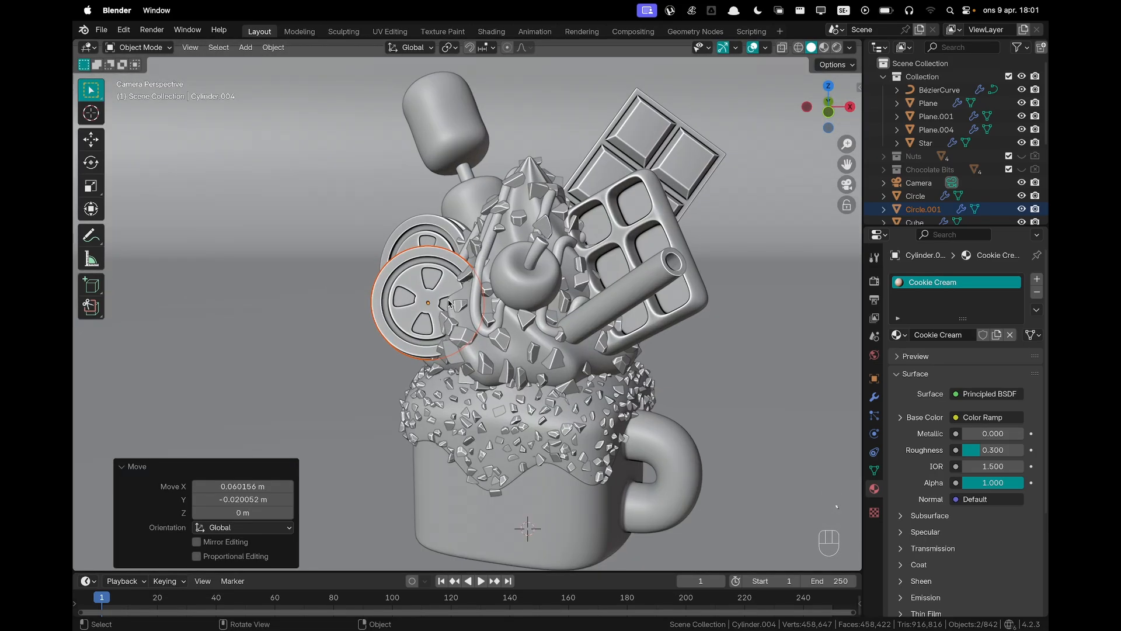
Tilt the cherry and its stem about 3.4° and 14.9° with a trackball rotation and scale them to about 0.913
scroll(726, 311, down, 3)
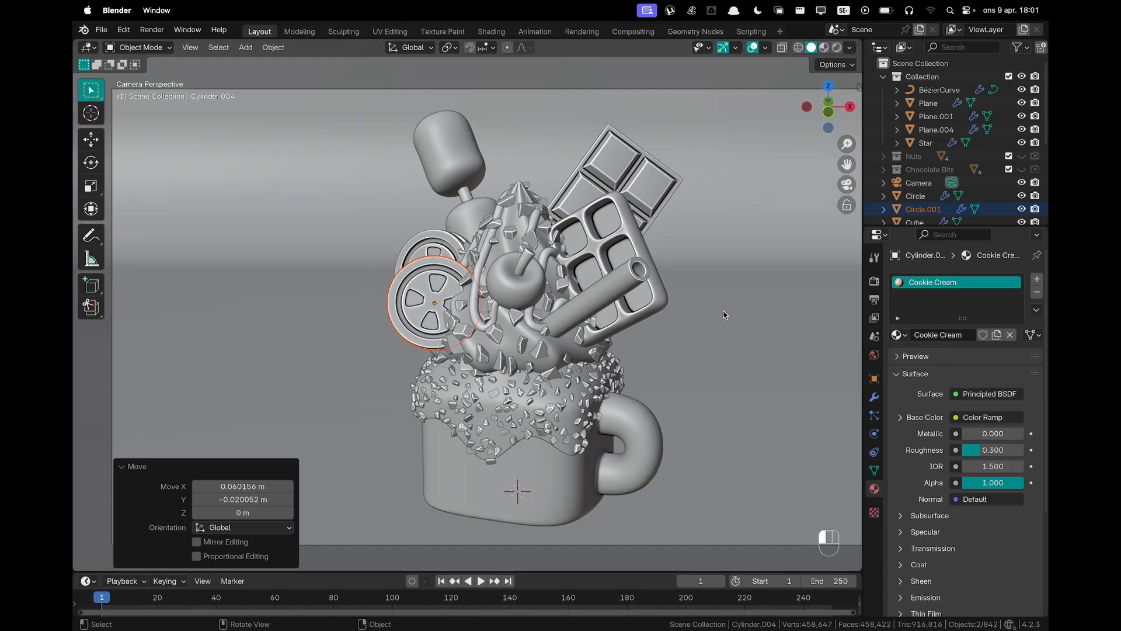
click(709, 319)
shift+middle_drag(671, 323, 575, 281)
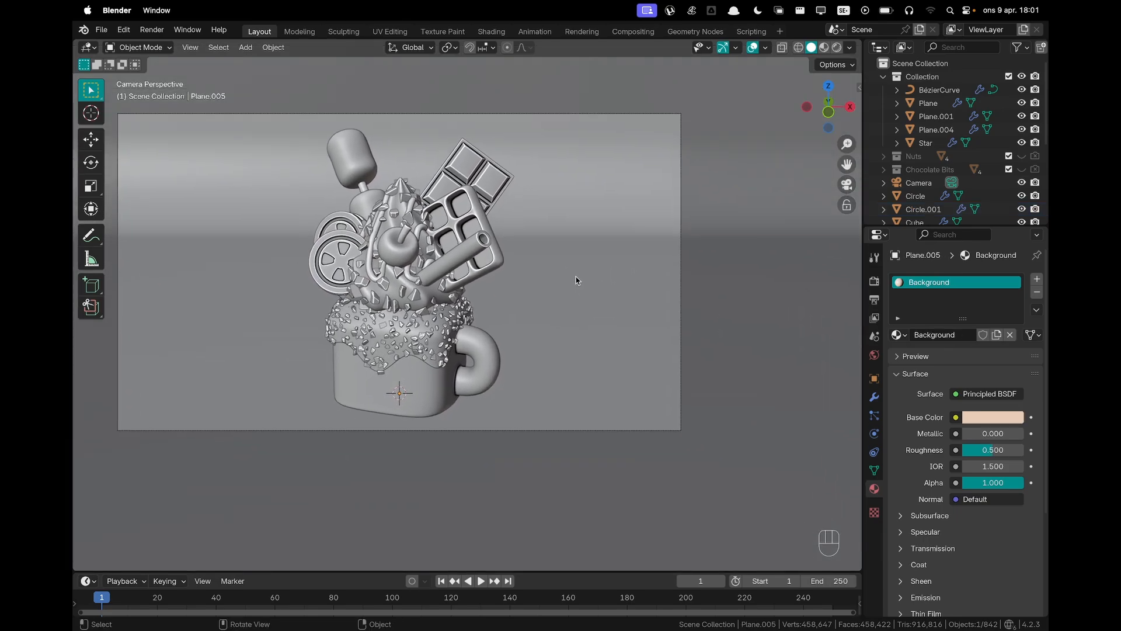
scroll(525, 288, up, 2)
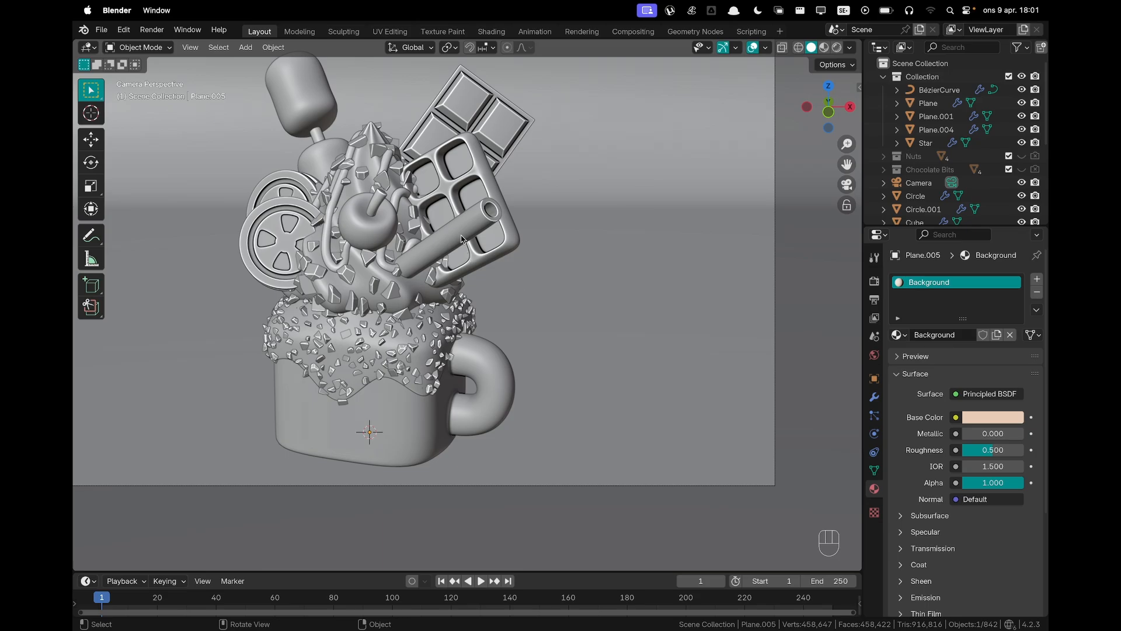
shift+middle_drag(365, 237, 393, 260)
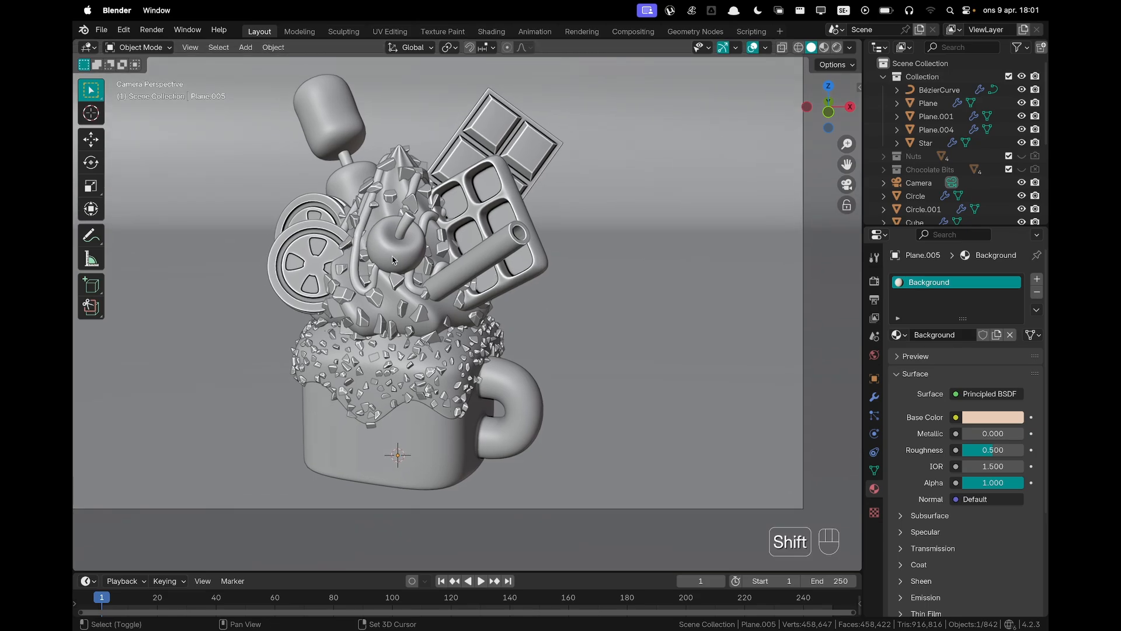
scroll(393, 260, up, 2)
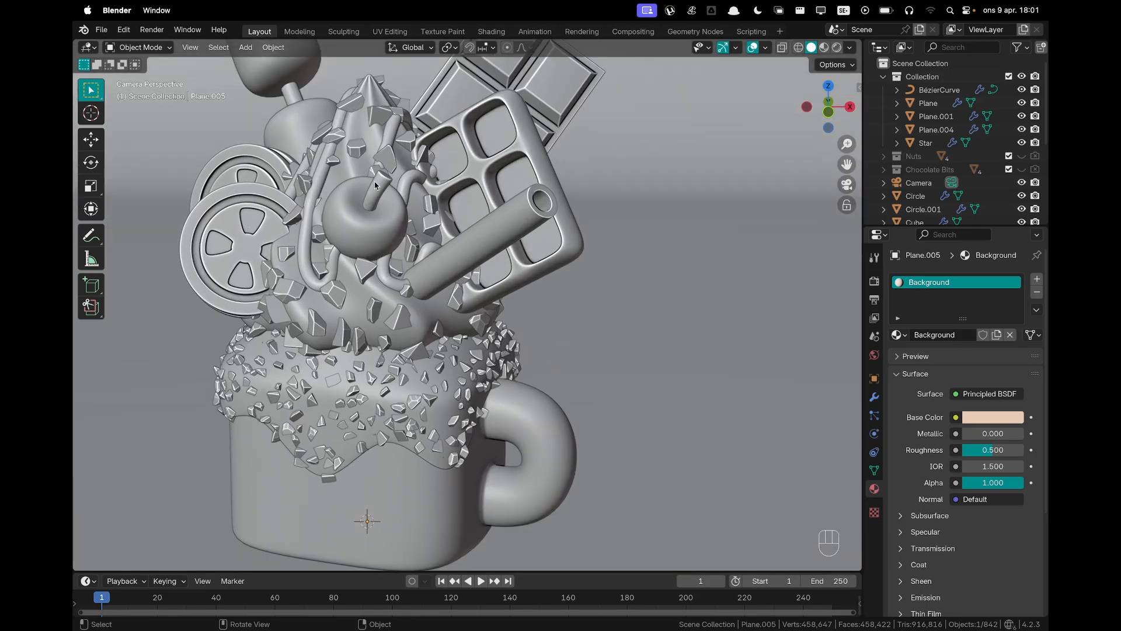
shift+click(375, 186)
key(r)
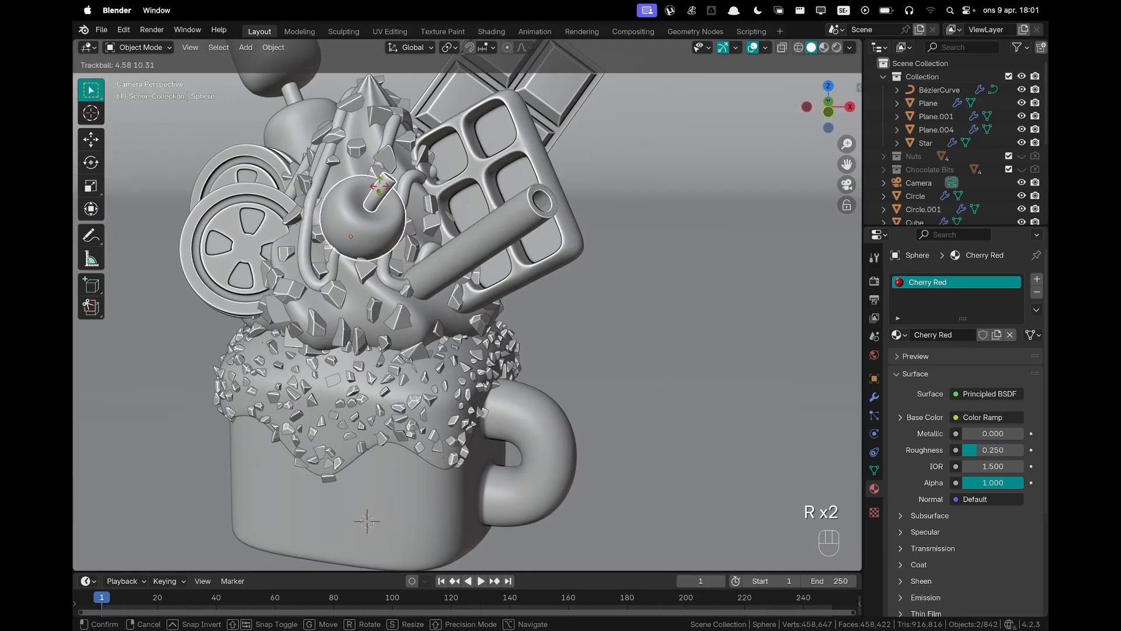
click(543, 157)
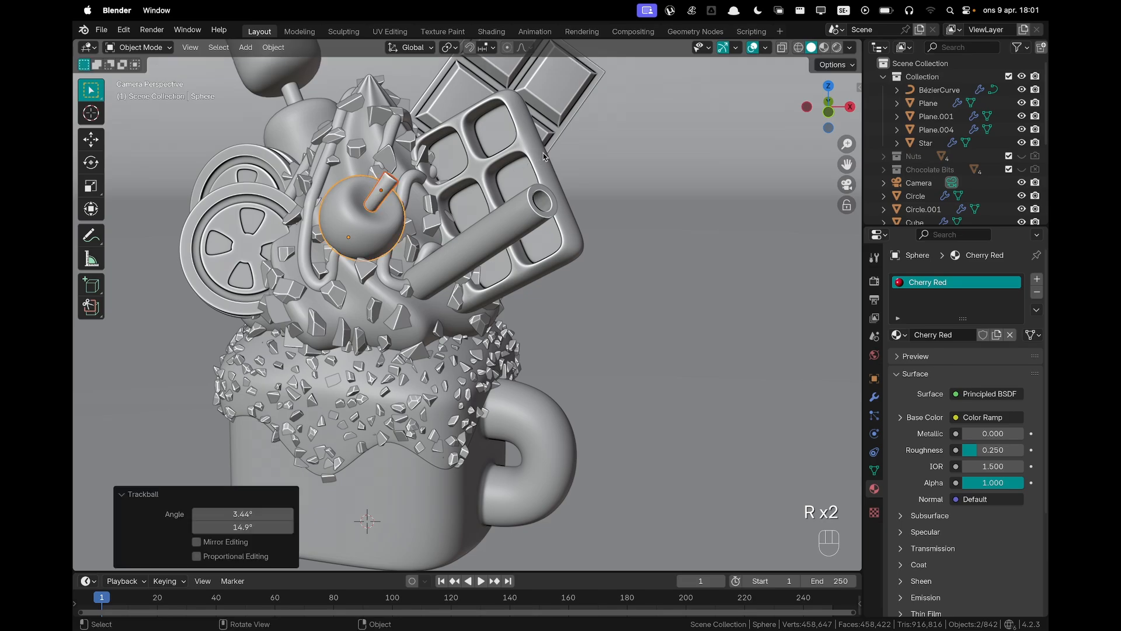
key(s)
click(570, 150)
In top view, move the cherry and its stem about 0.028 m in X and -0.021 m in Y
key(grave)
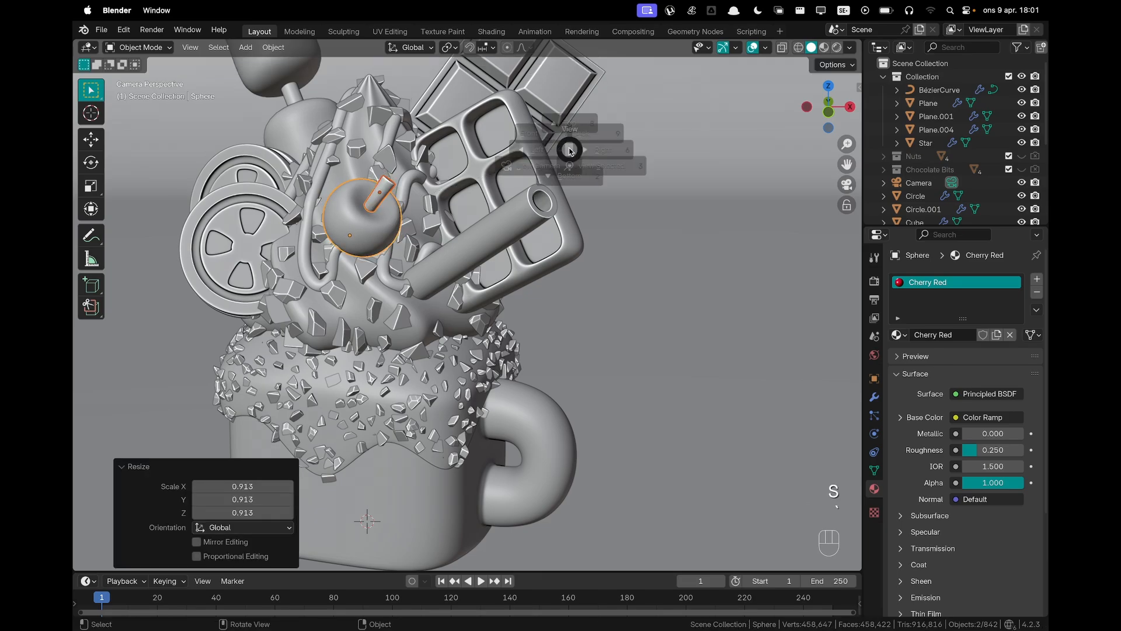
click(570, 118)
scroll(524, 298, up, 2)
key(g)
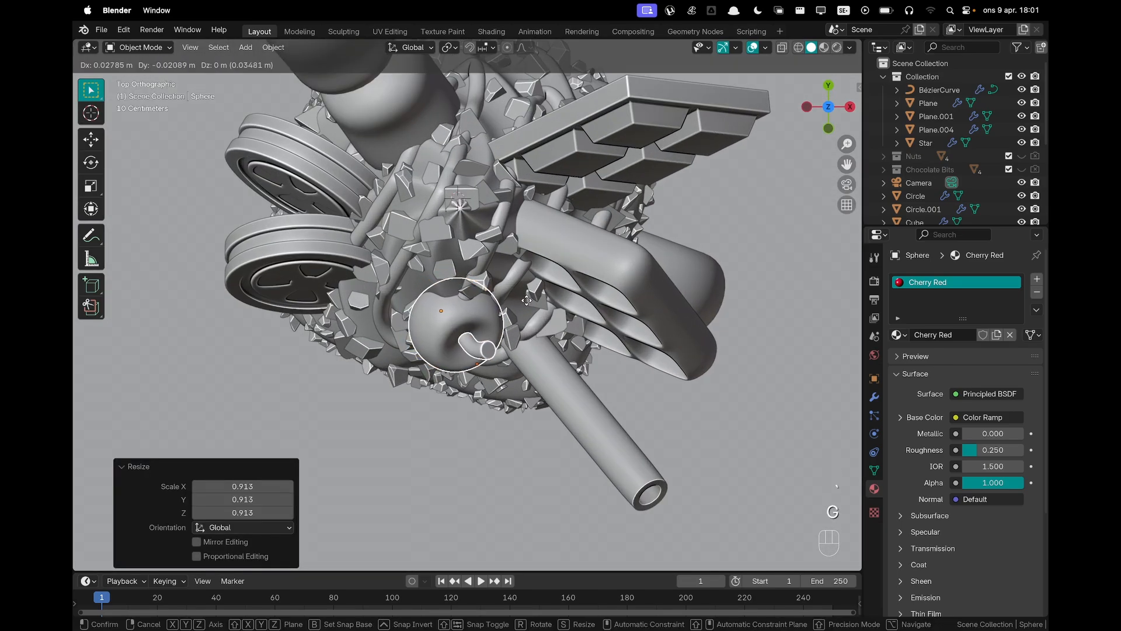
click(514, 288)
Examine the cherry's placement on the whipped cream from an oblique angle and through the camera
key(grave)
click(451, 348)
scroll(563, 290, up, 6)
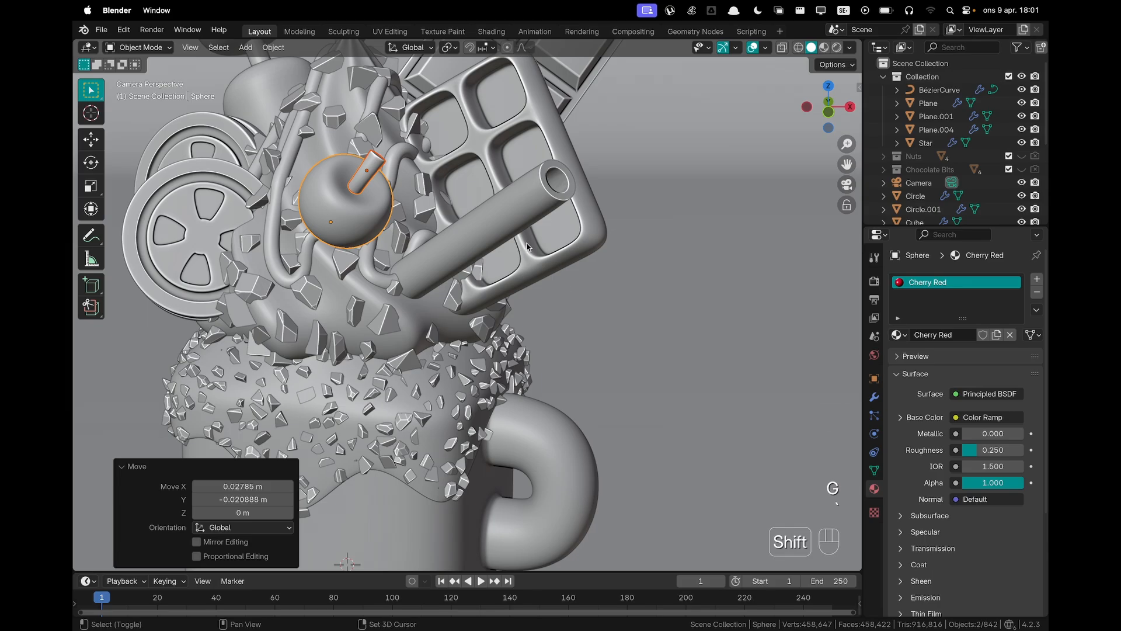
middle_drag(559, 280, 616, 253)
scroll(578, 294, up, 3)
scroll(595, 286, up, 4)
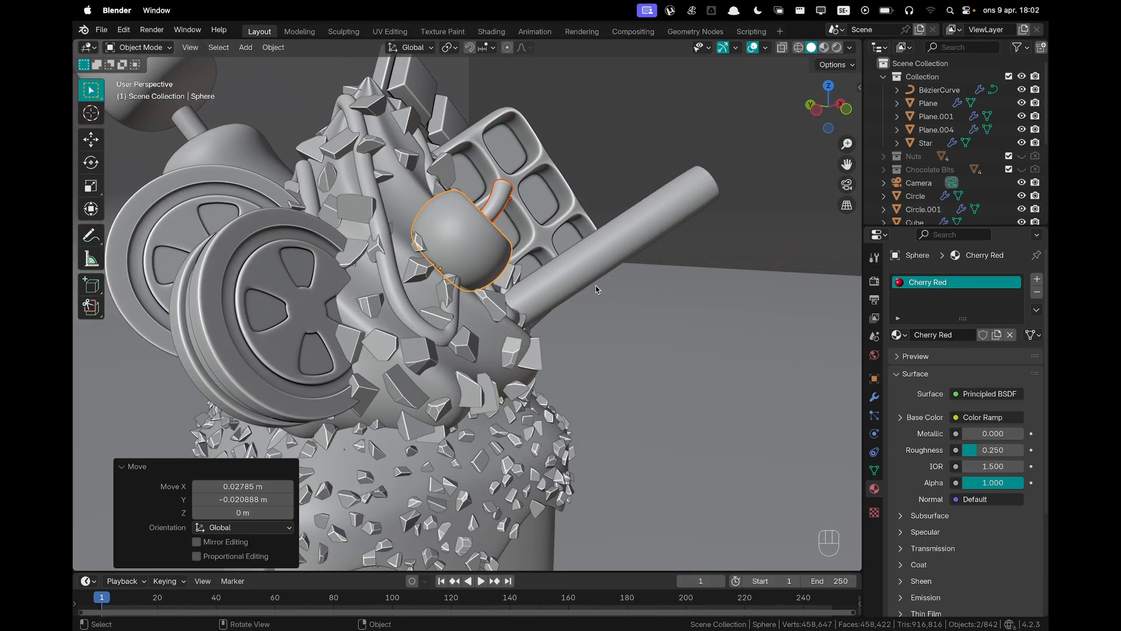
scroll(596, 285, down, 8)
key(grave)
click(532, 327)
click(665, 272)
scroll(665, 272, down, 4)
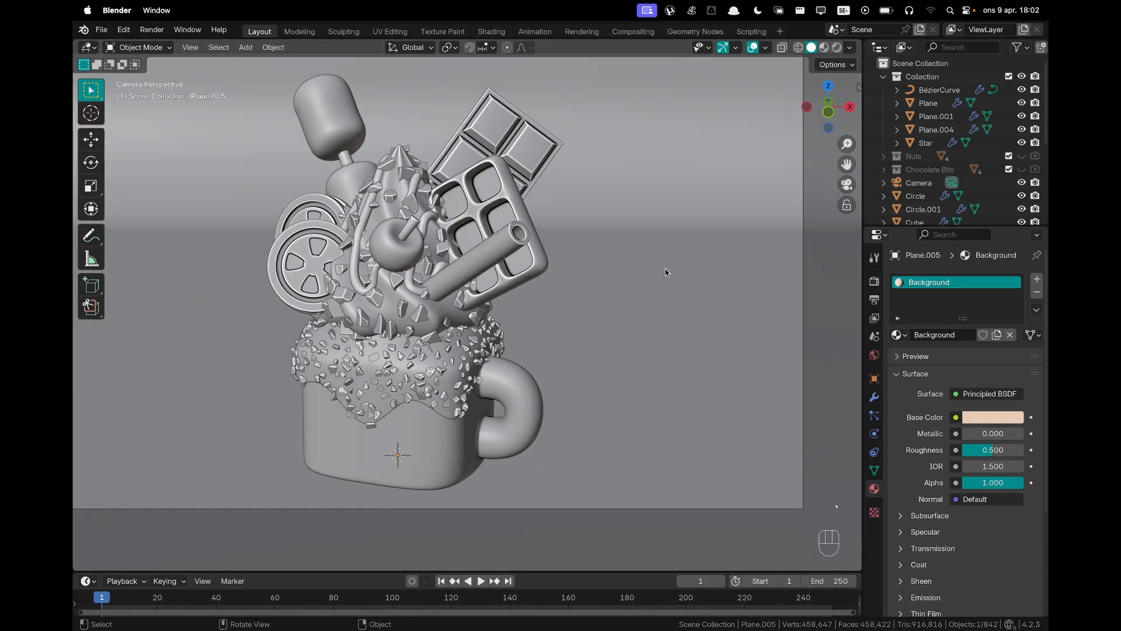
scroll(558, 251, down, 2)
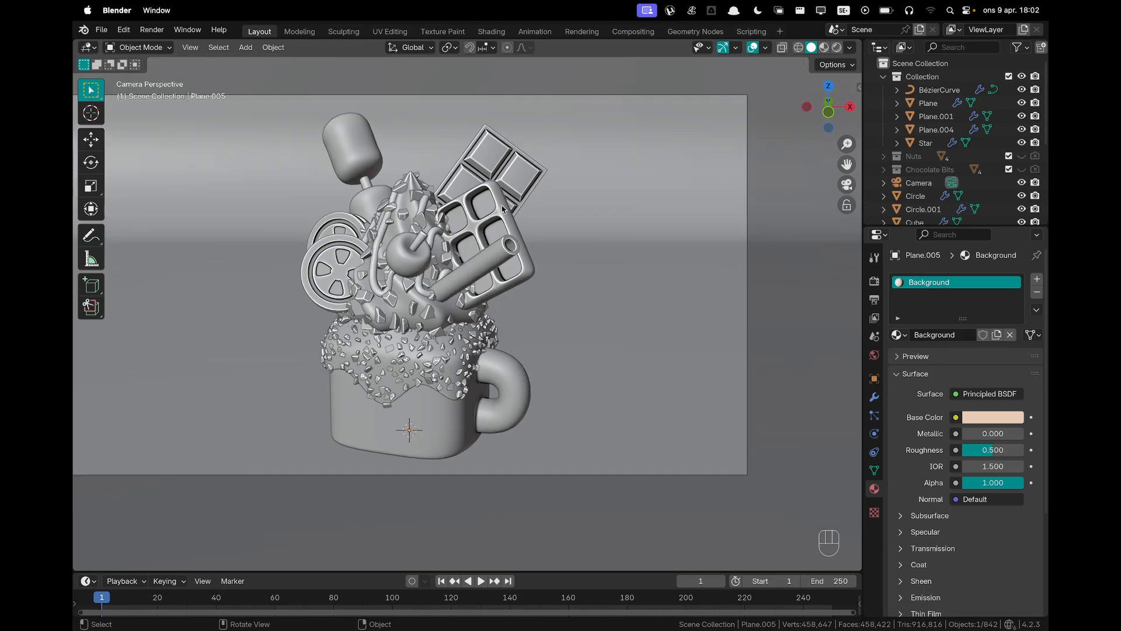
Move the waffle freely about -0.022 m in X, and raise it about 0.022 m along global Z
click(552, 230)
scroll(497, 302, down, 2)
scroll(497, 301, up, 4)
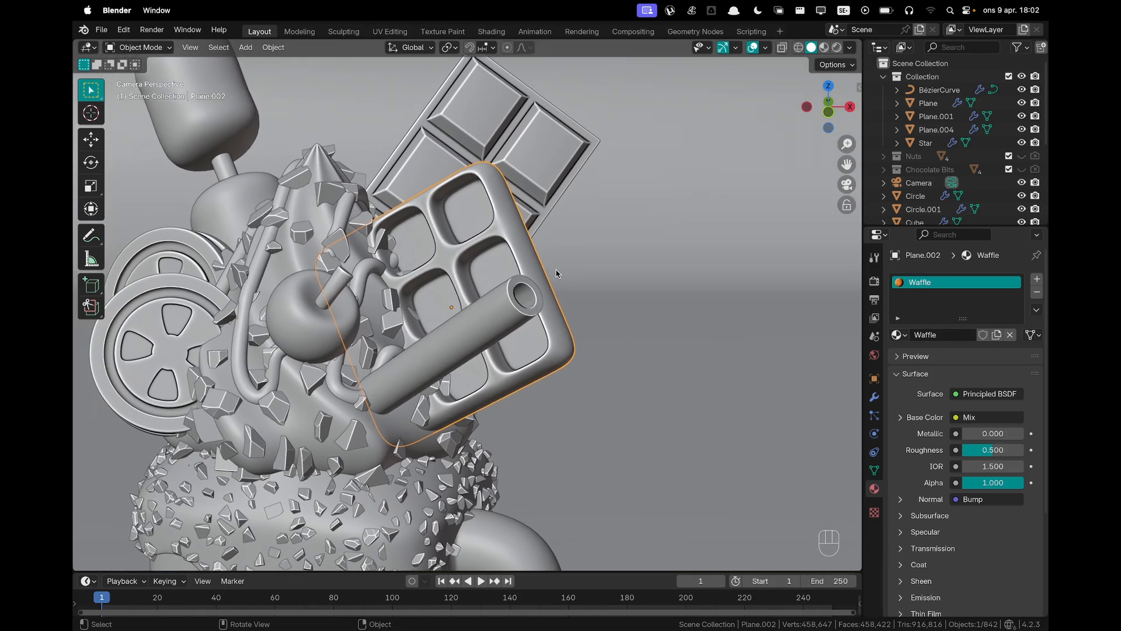
key(g)
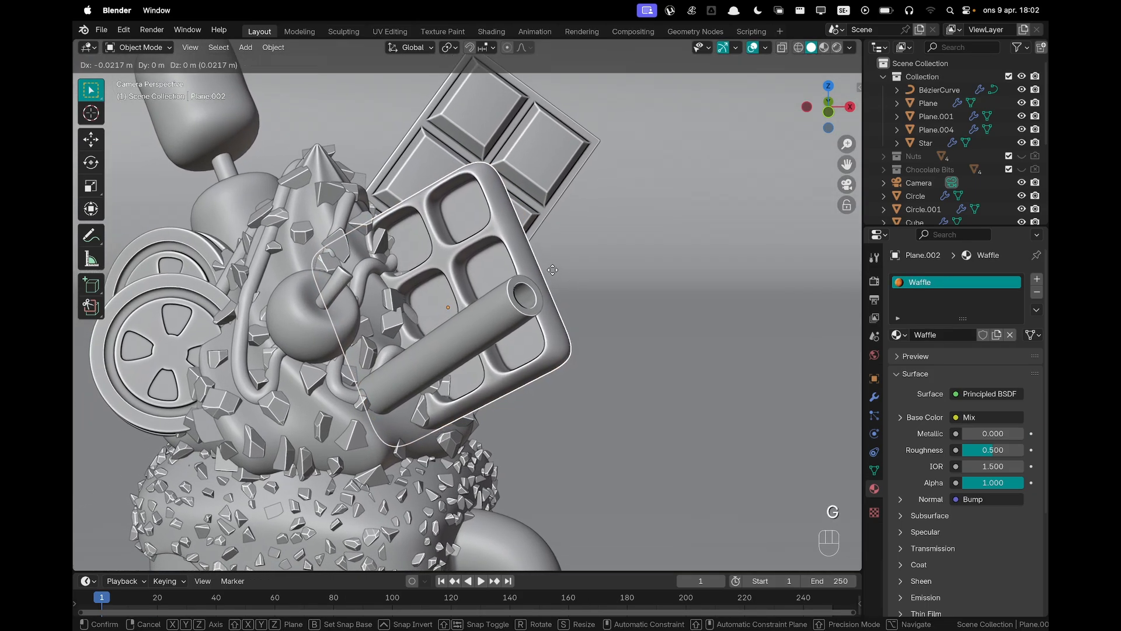
click(552, 271)
key(g)
key(z)
click(554, 271)
Try to move the waffle about 0.083 m along global X and raise it freely by about 0.032 m
key(g)
key(x)
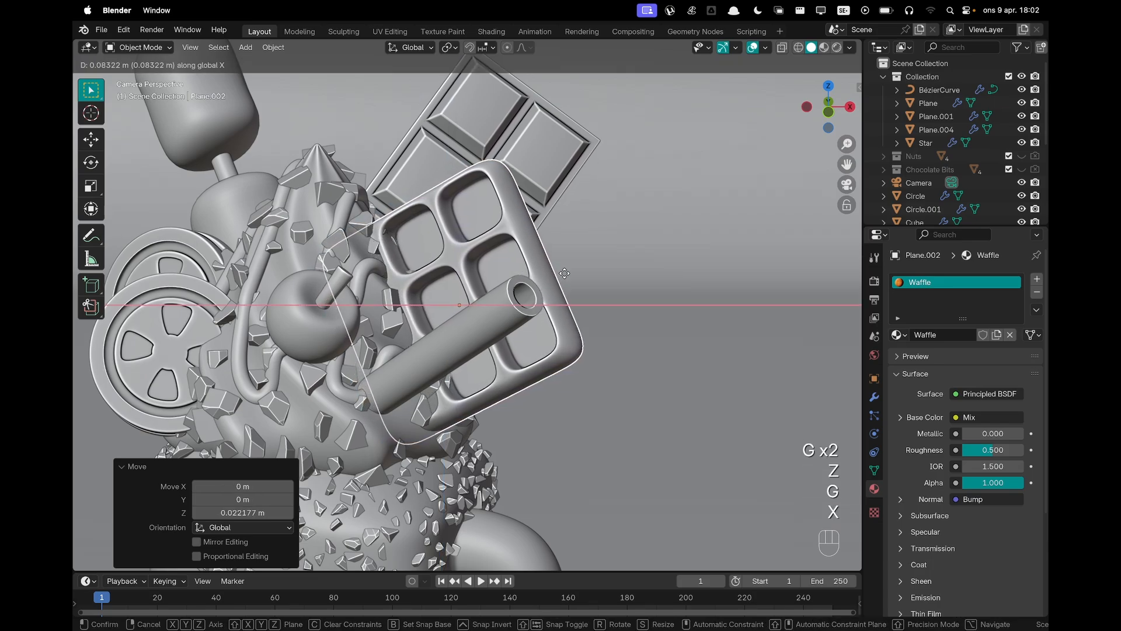
click(581, 291)
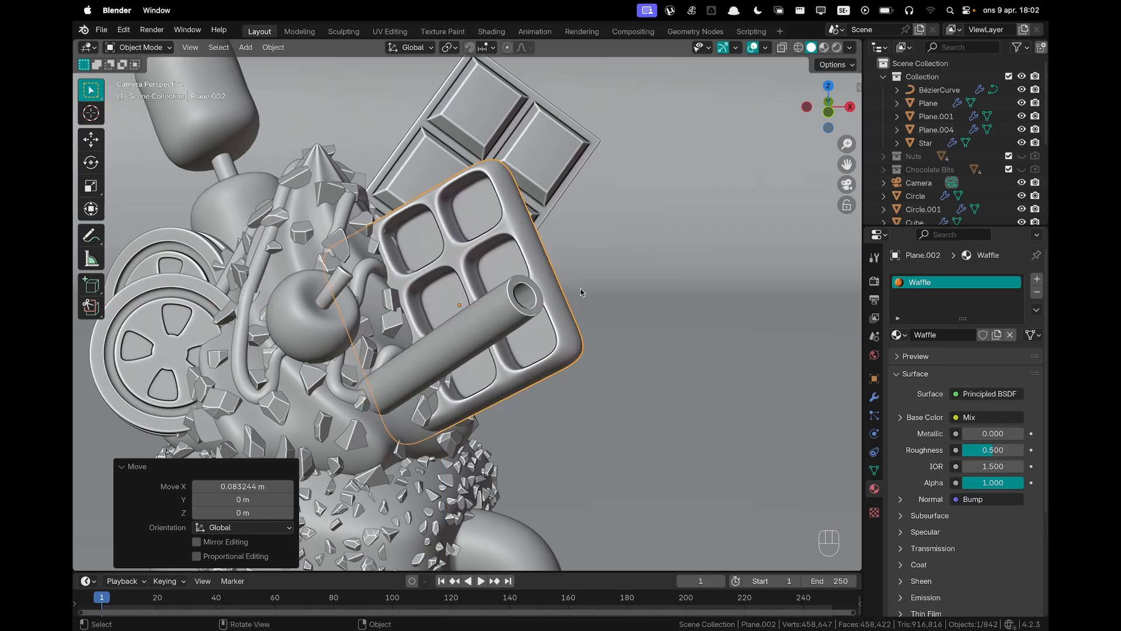
key(g)
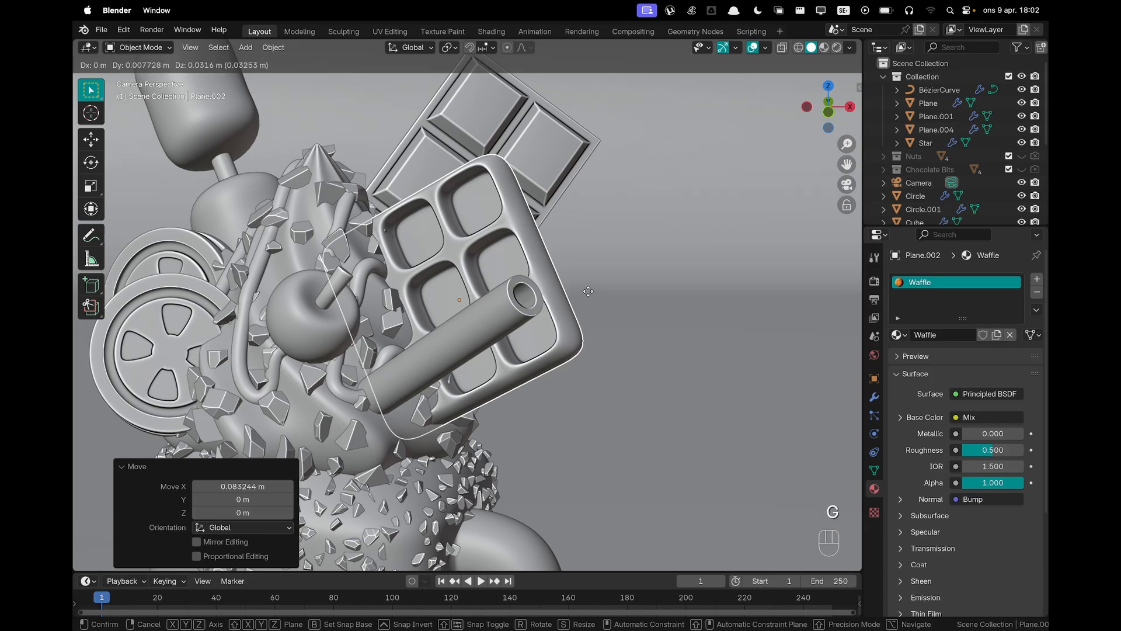
click(588, 291)
Check the whole composition, undo the last two waffle moves and try another free move of the waffle
click(679, 293)
scroll(687, 293, down, 6)
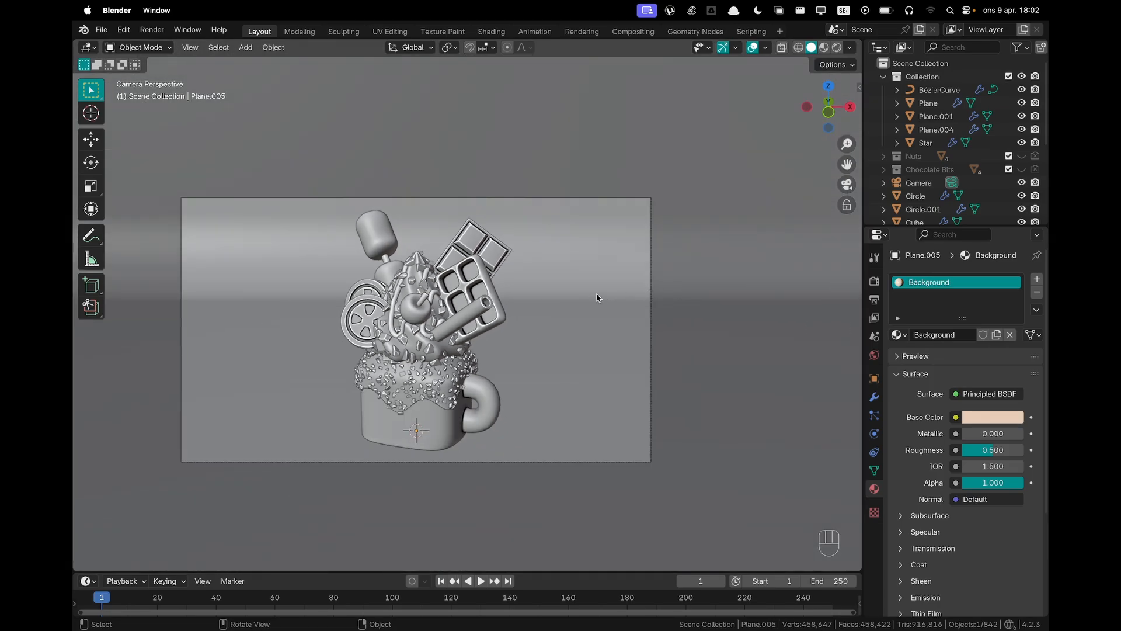
scroll(597, 298, up, 5)
key(super+z)
key(super+z)
key(super+z)
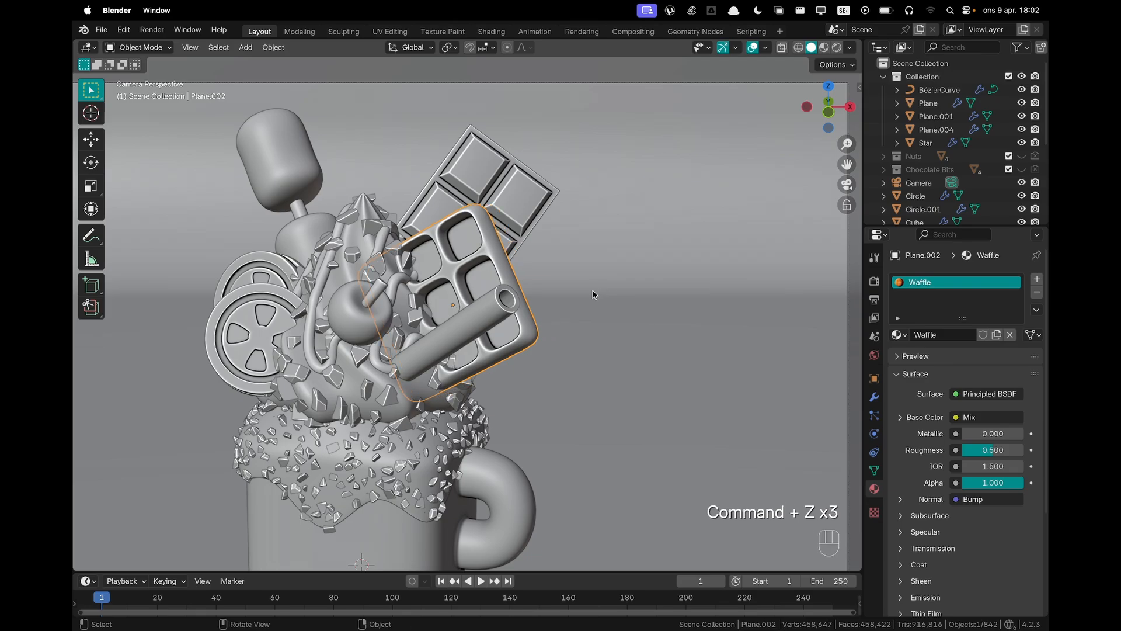
key(g)
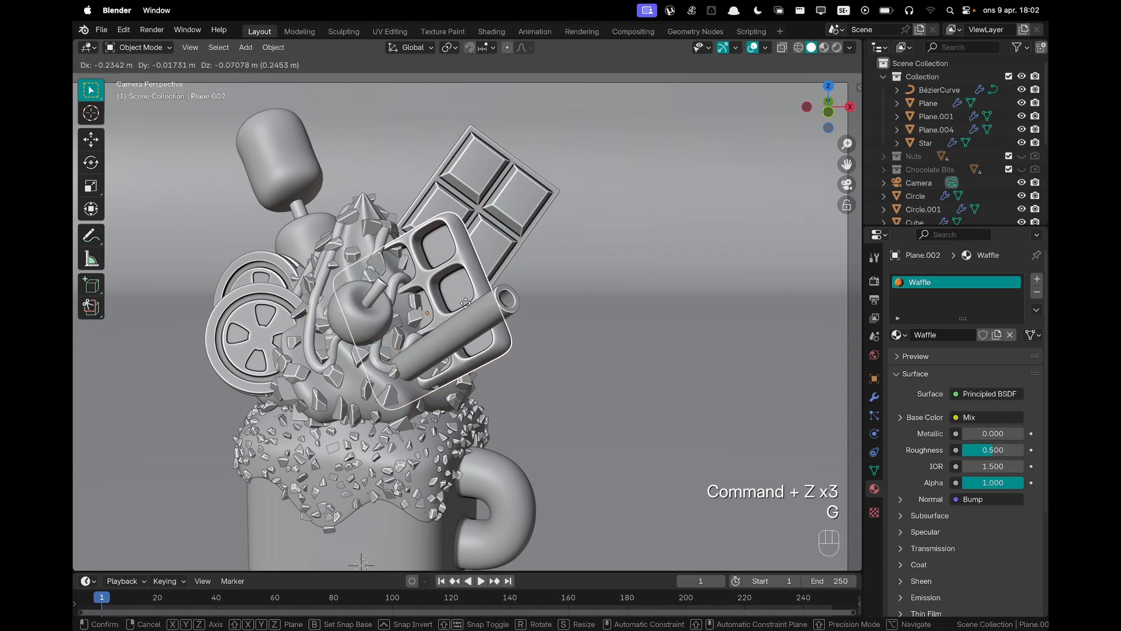
click(537, 284)
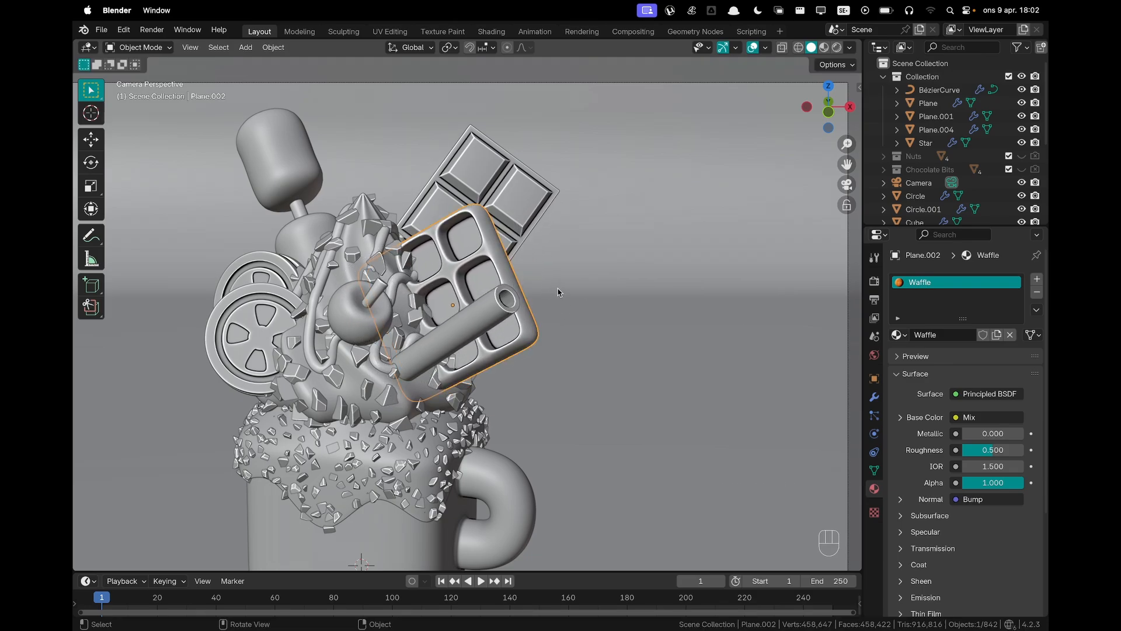
Deselect the waffle and examine the full dessert composition within the camera frame
click(559, 295)
scroll(612, 264, down, 2)
shift+middle_drag(584, 288, 629, 251)
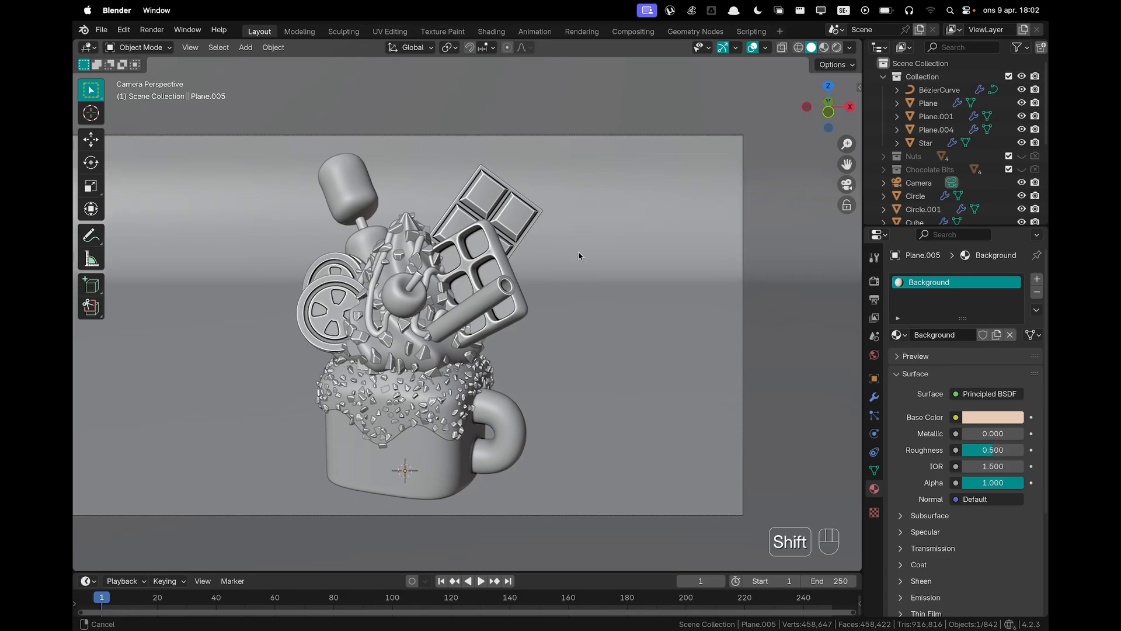
scroll(629, 251, down, 1)
scroll(629, 251, up, 2)
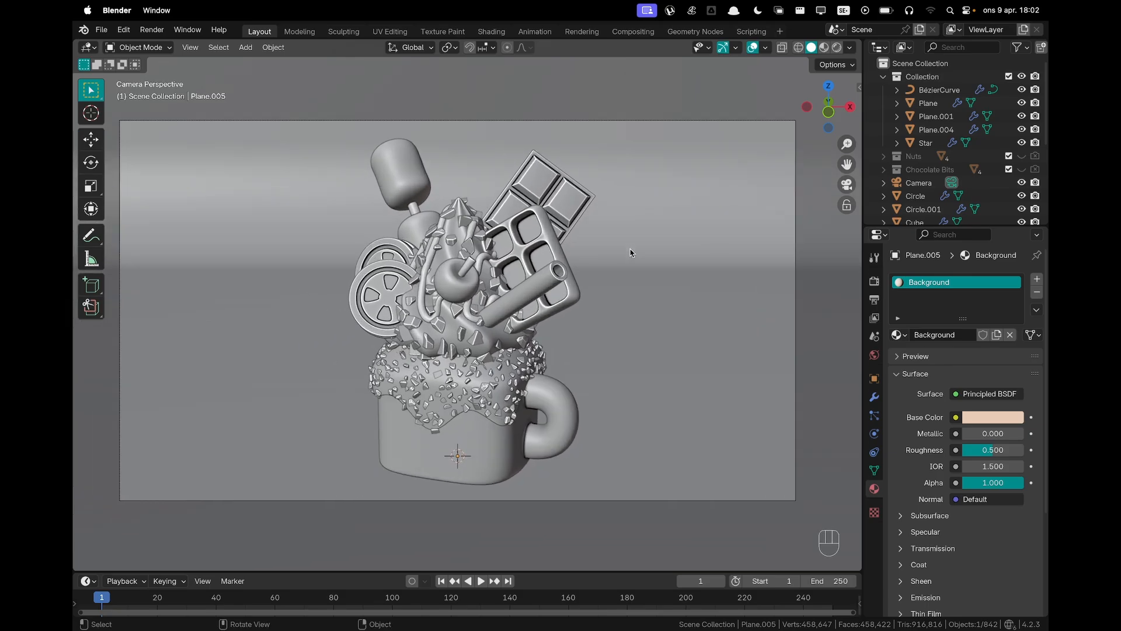
shift+middle_drag(616, 330, 642, 318)
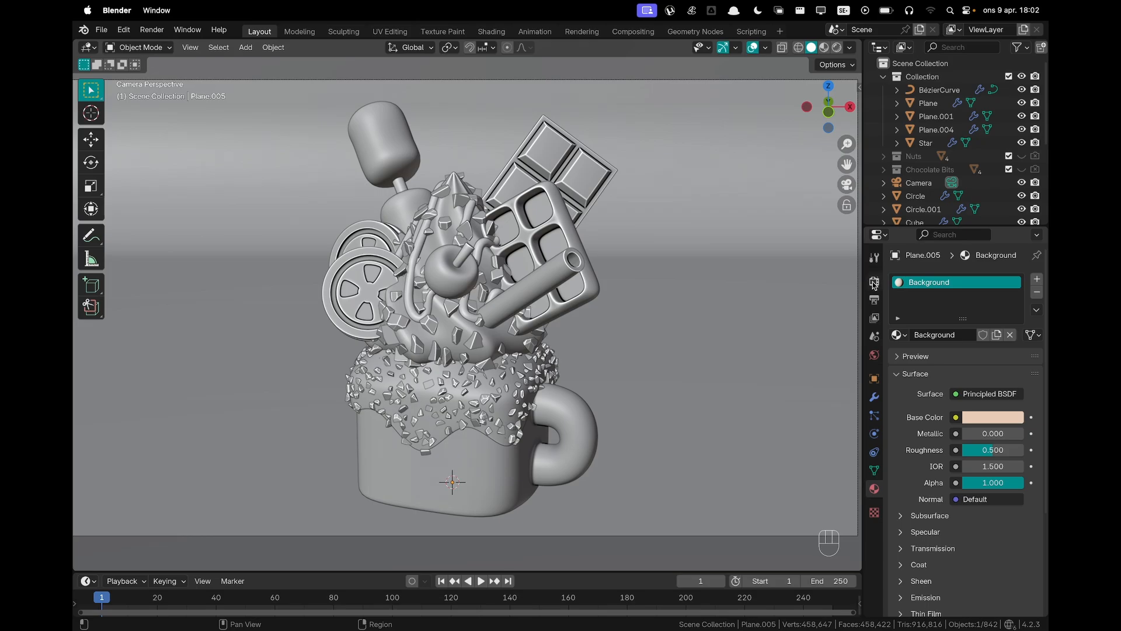
Preview the scene in Rendered shading and set the world background colour to hex CA6A31
key(z)
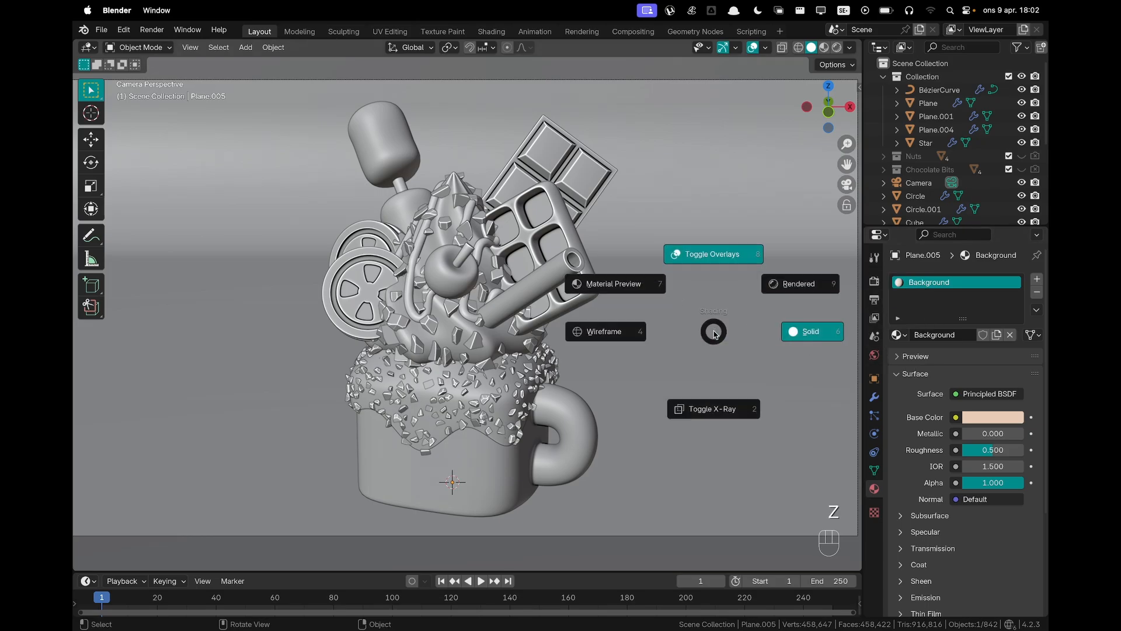
click(775, 300)
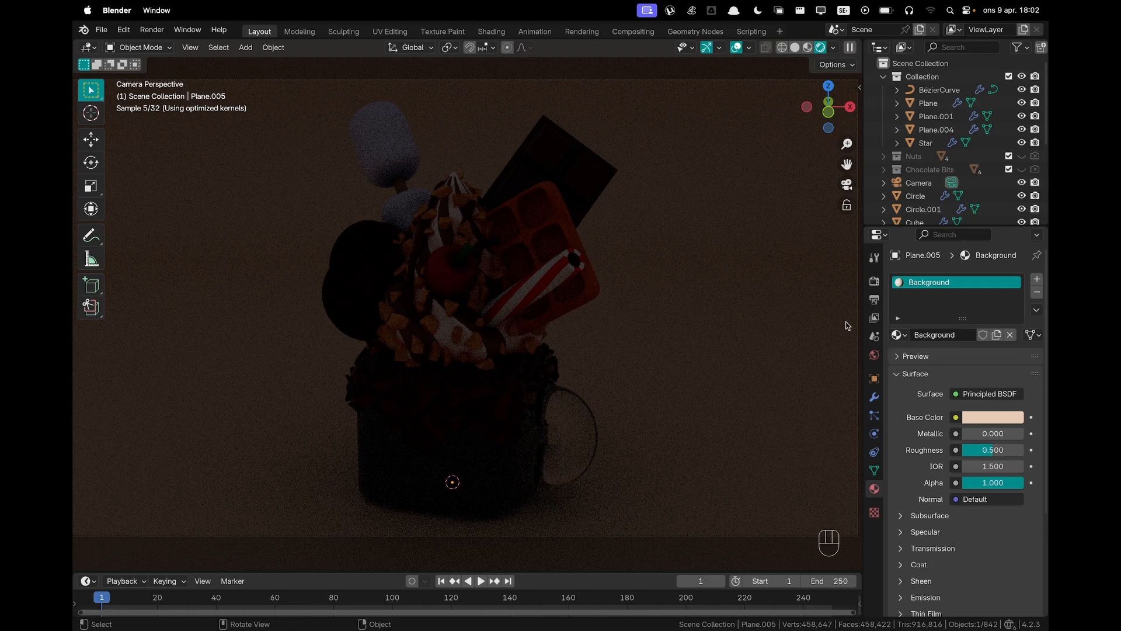
click(874, 355)
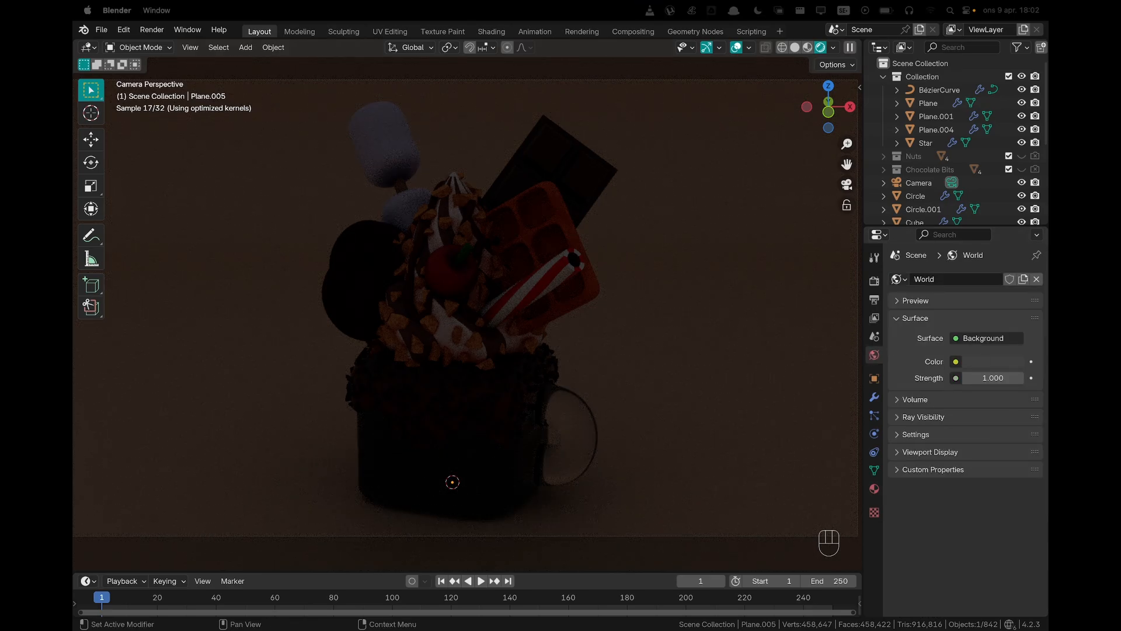
click(997, 362)
click(960, 303)
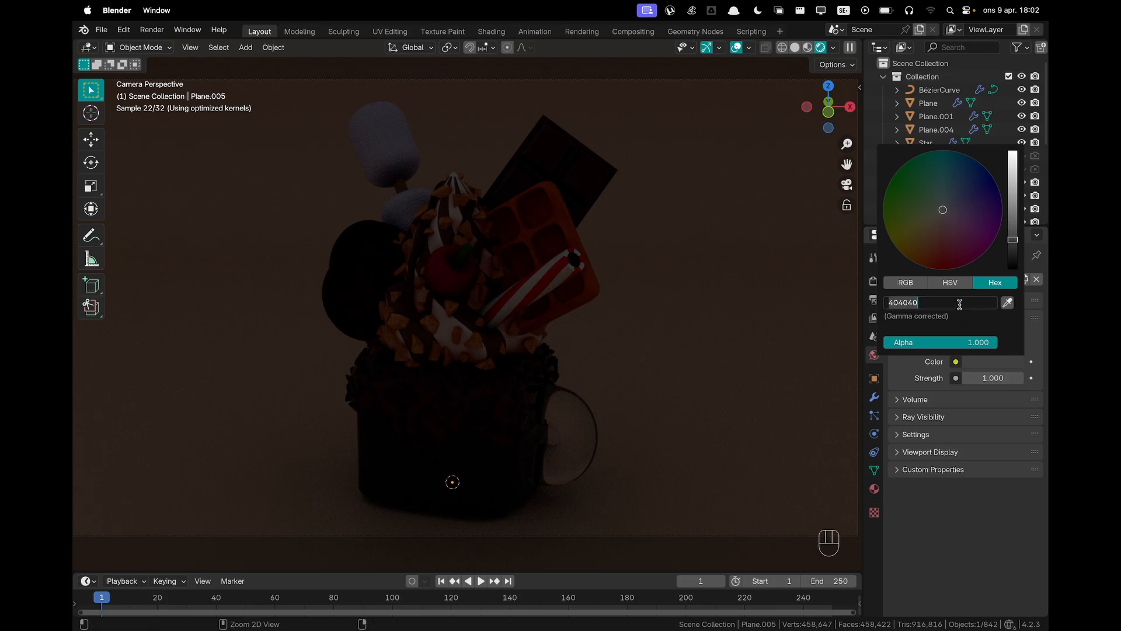
text(CA6A31)
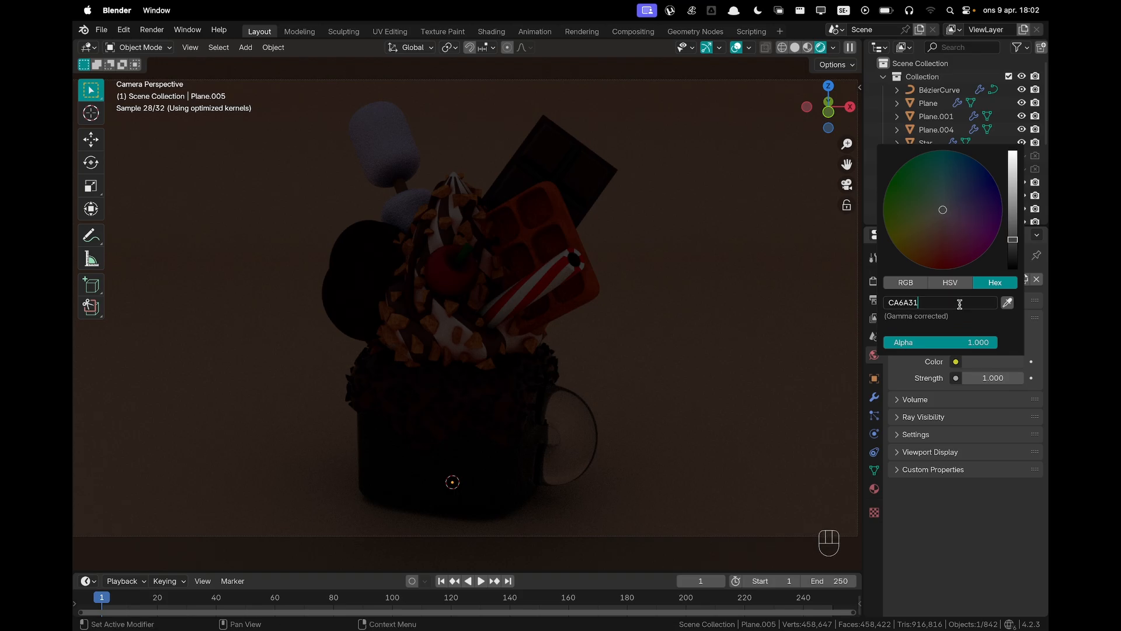
key(Return)
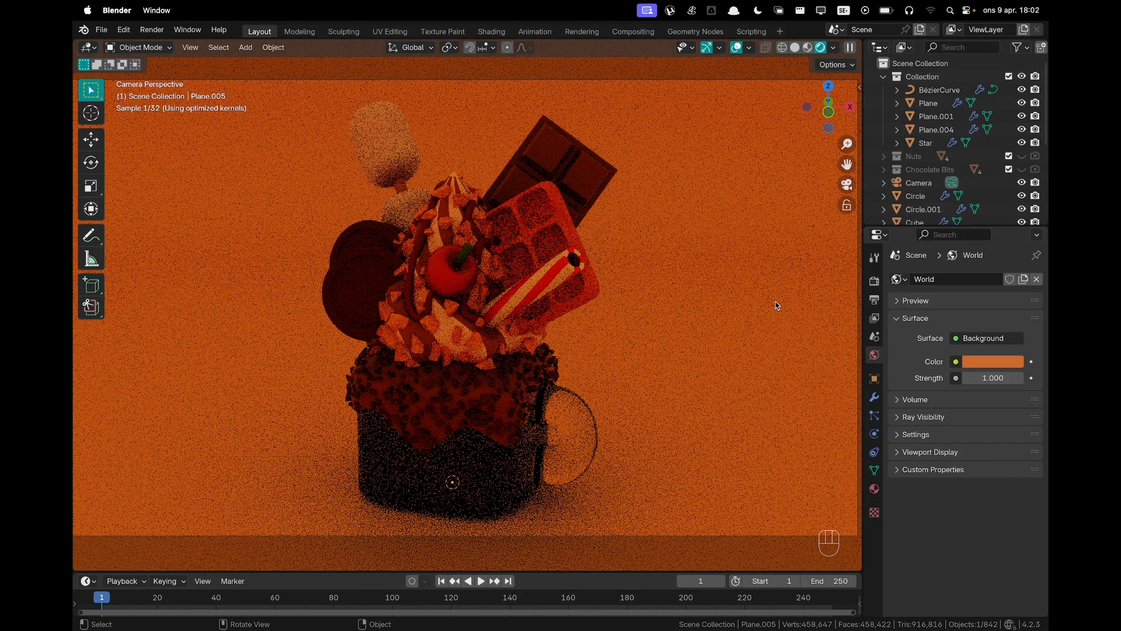
Set the Cycles final render's maximum samples to 1024
click(875, 281)
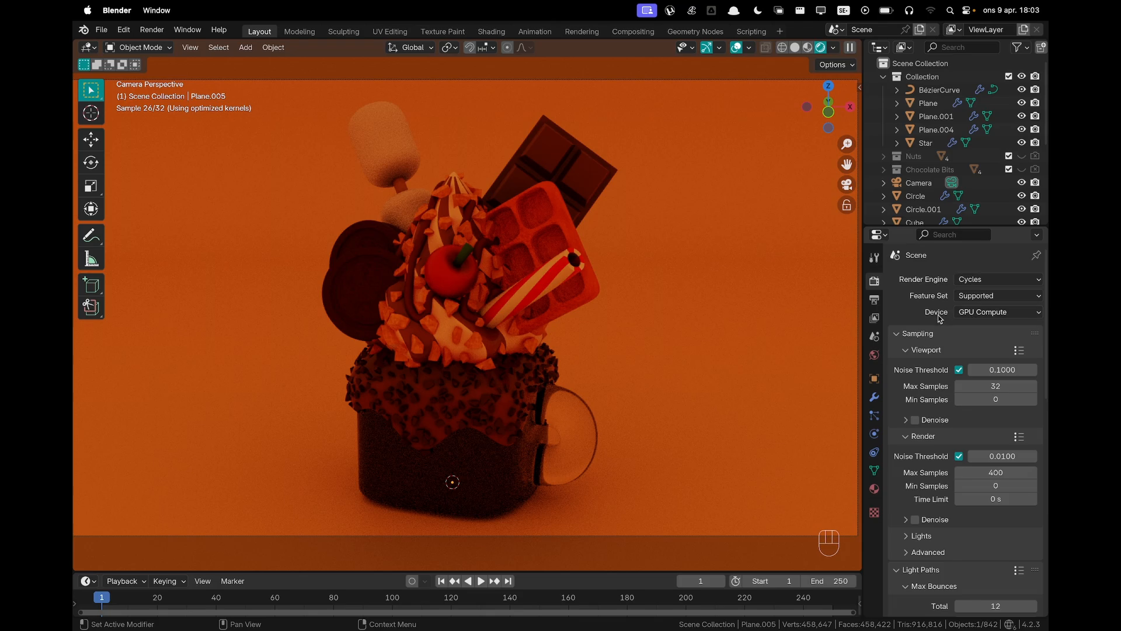
scroll(933, 316, down, 1)
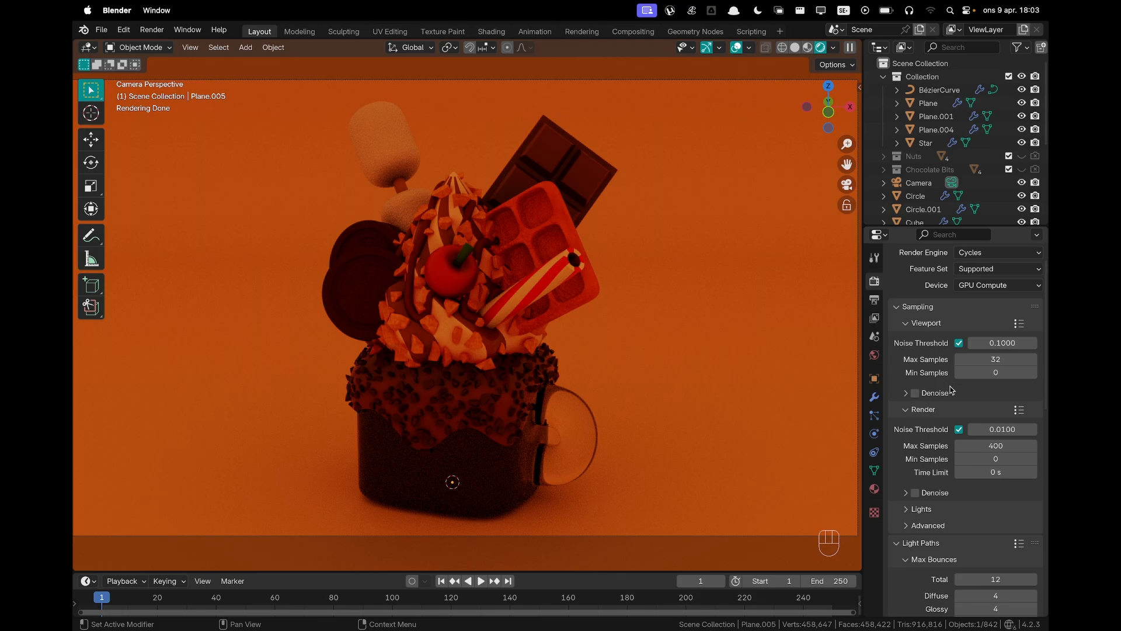
click(976, 448)
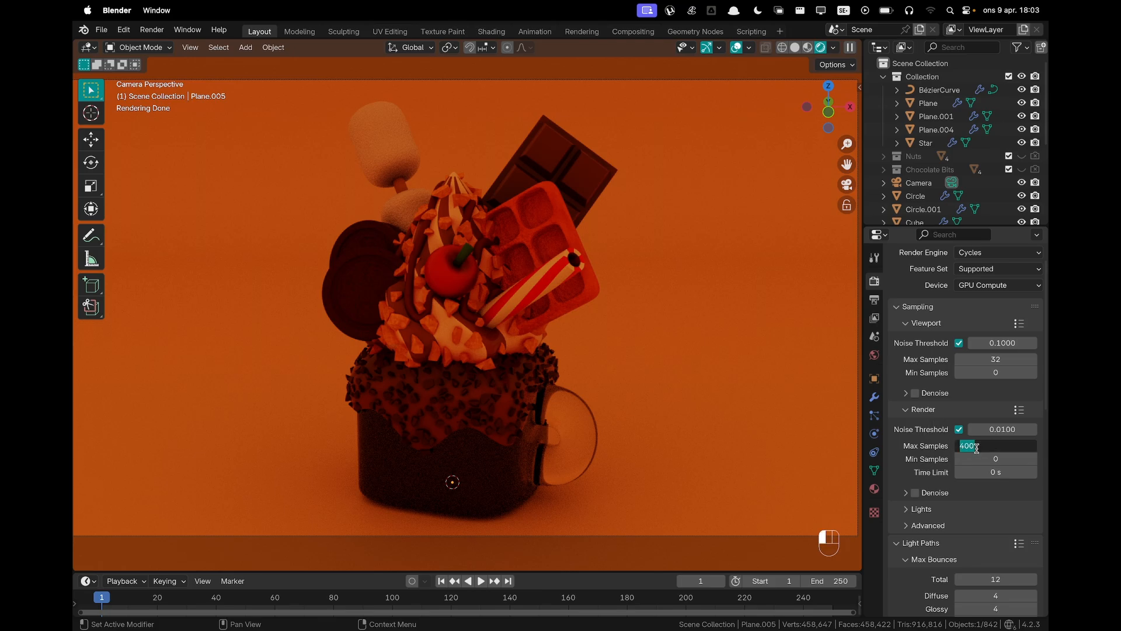
text(1024)
key(Return)
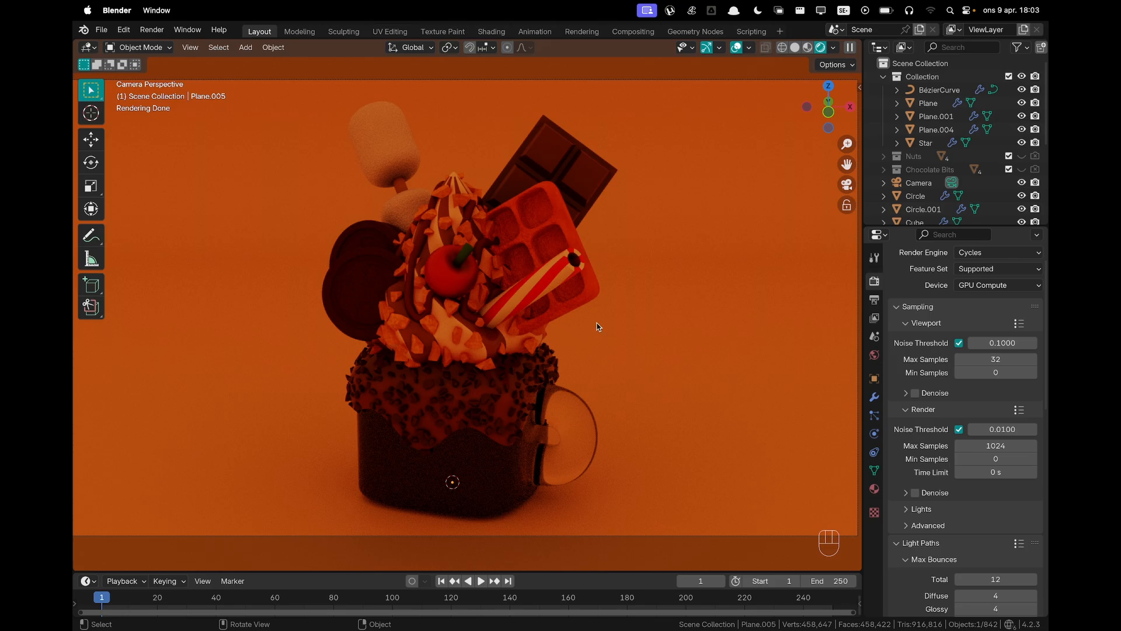
Look over the remaining light path and color management settings and save the project file
scroll(966, 419, down, 15)
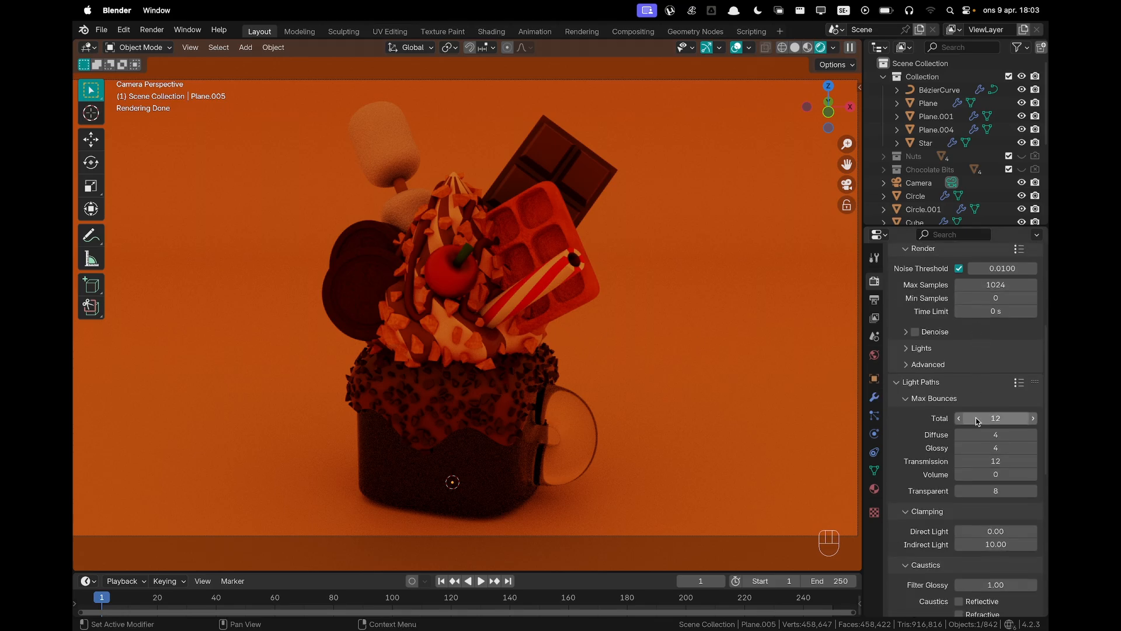
scroll(965, 418, down, 4)
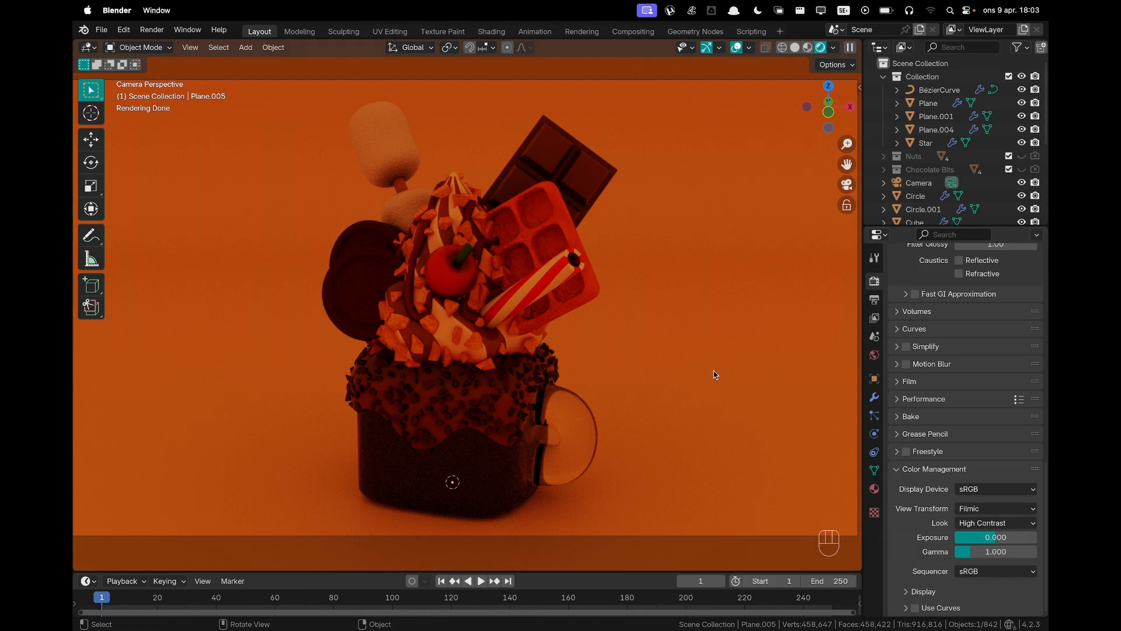
scroll(638, 346, down, 1)
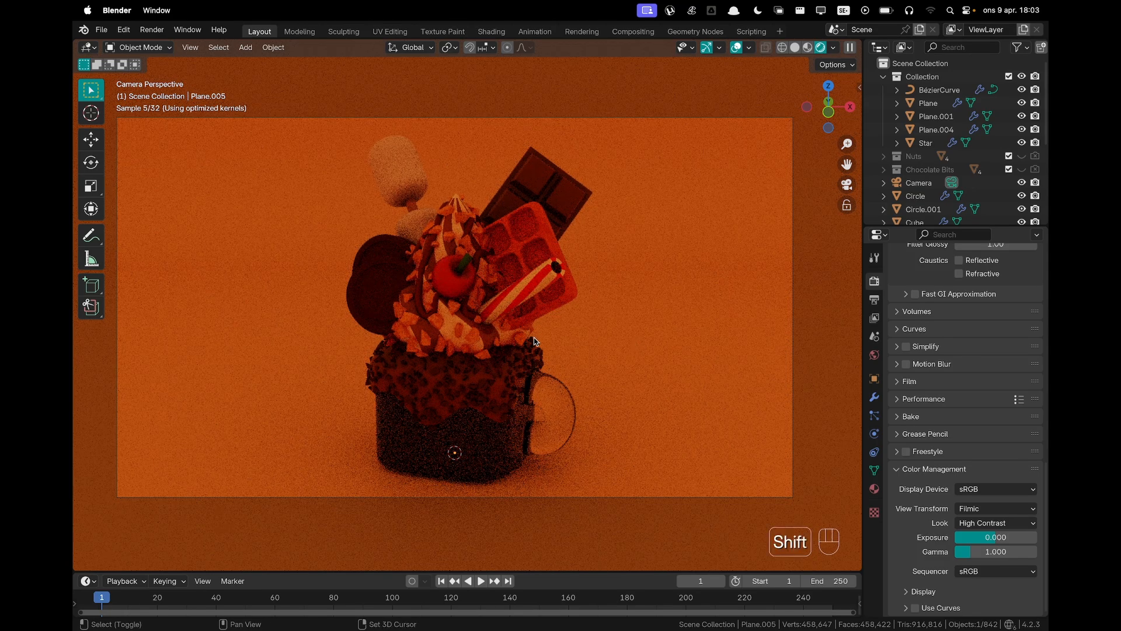
key(shift+a)
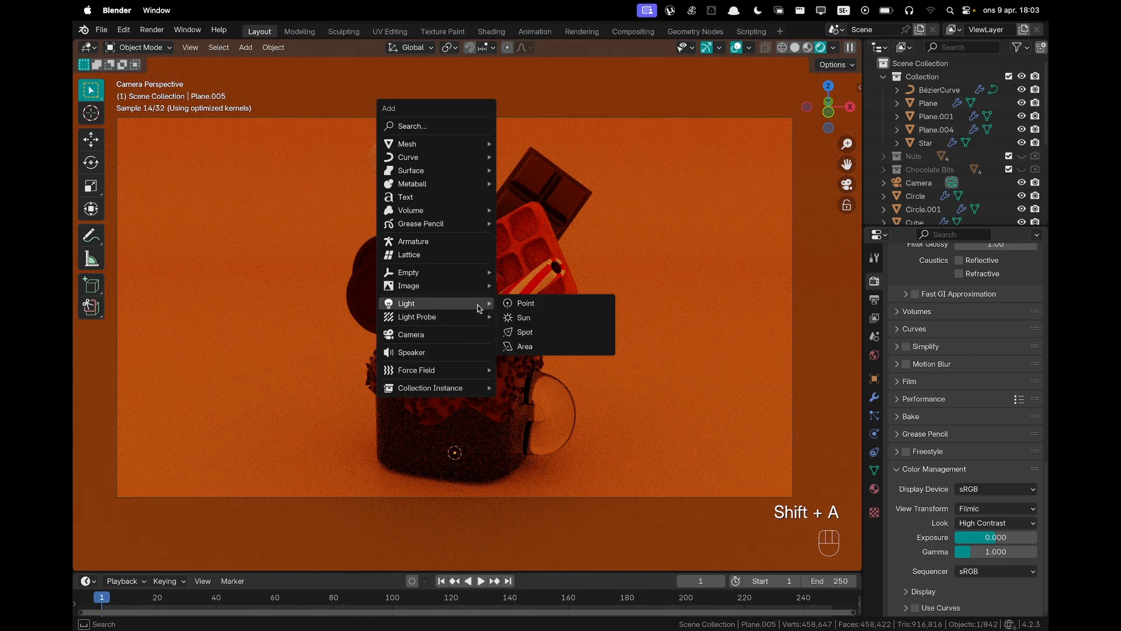
click(646, 236)
key(super+s)
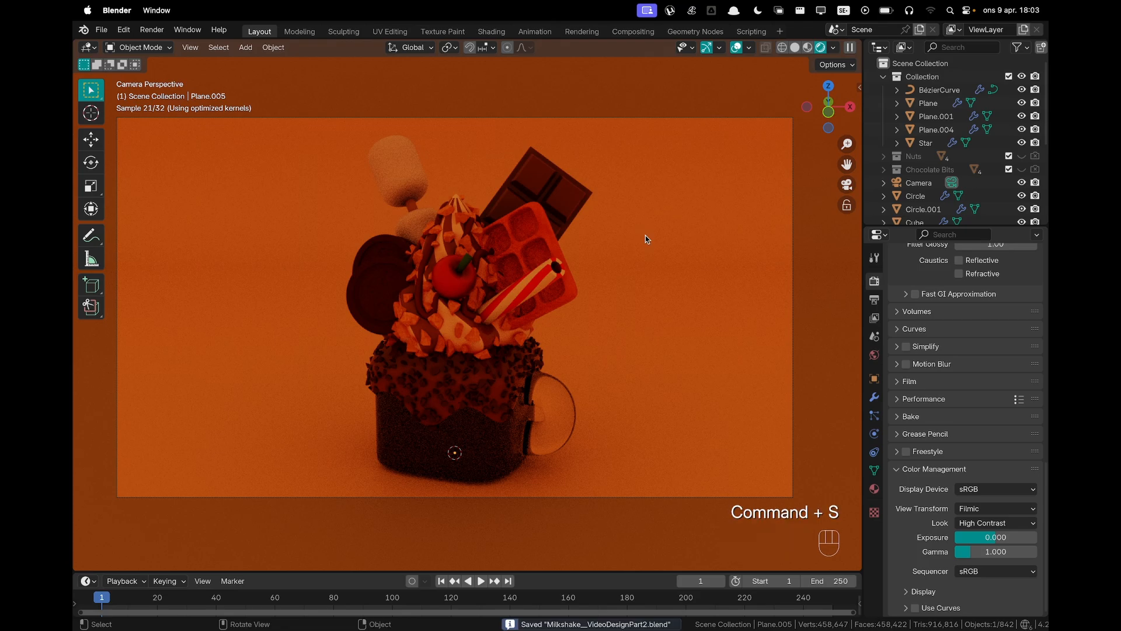
Add an area light, raise it about 7.77 m along Z above the dessert and lower it again by about 0.41 m
key(shift+a)
mouse_move(433, 242)
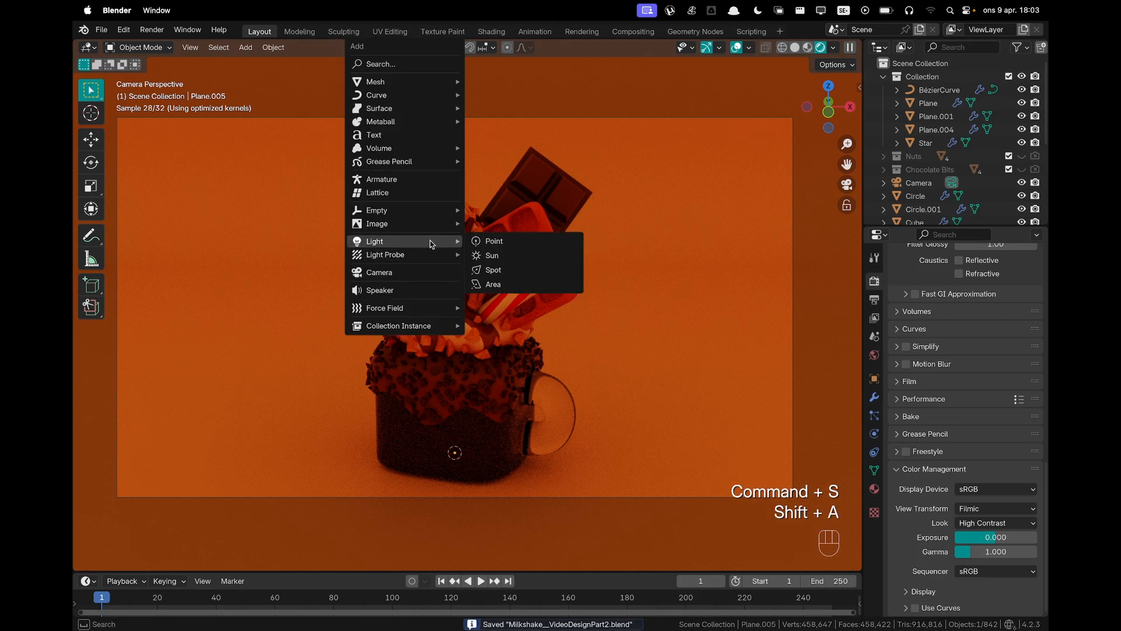
click(521, 280)
scroll(586, 289, down, 3)
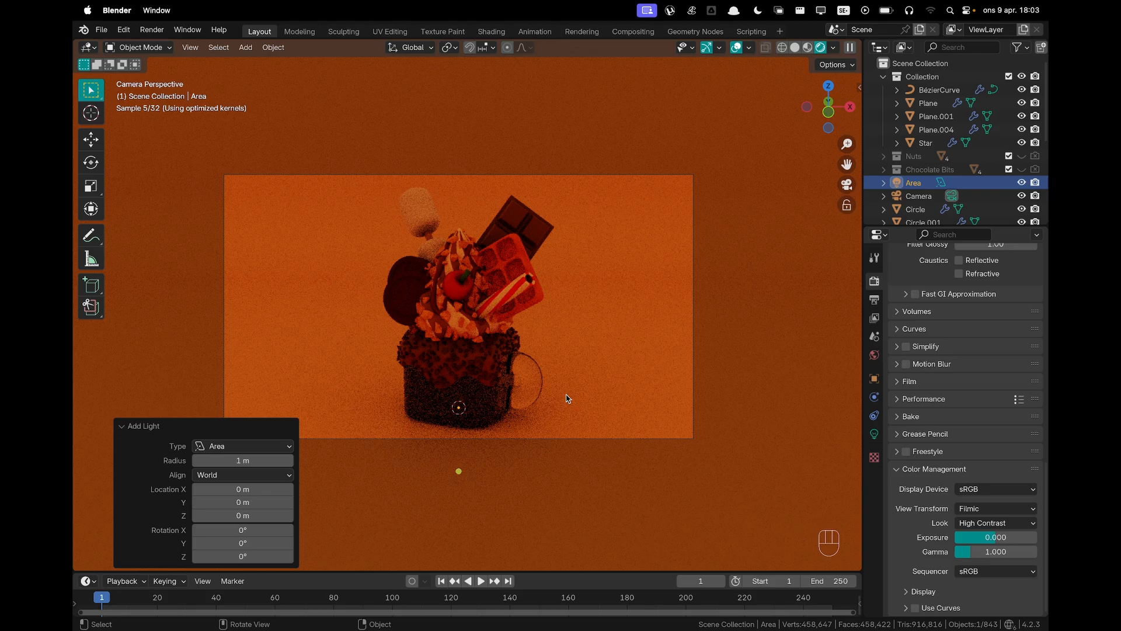
key(g)
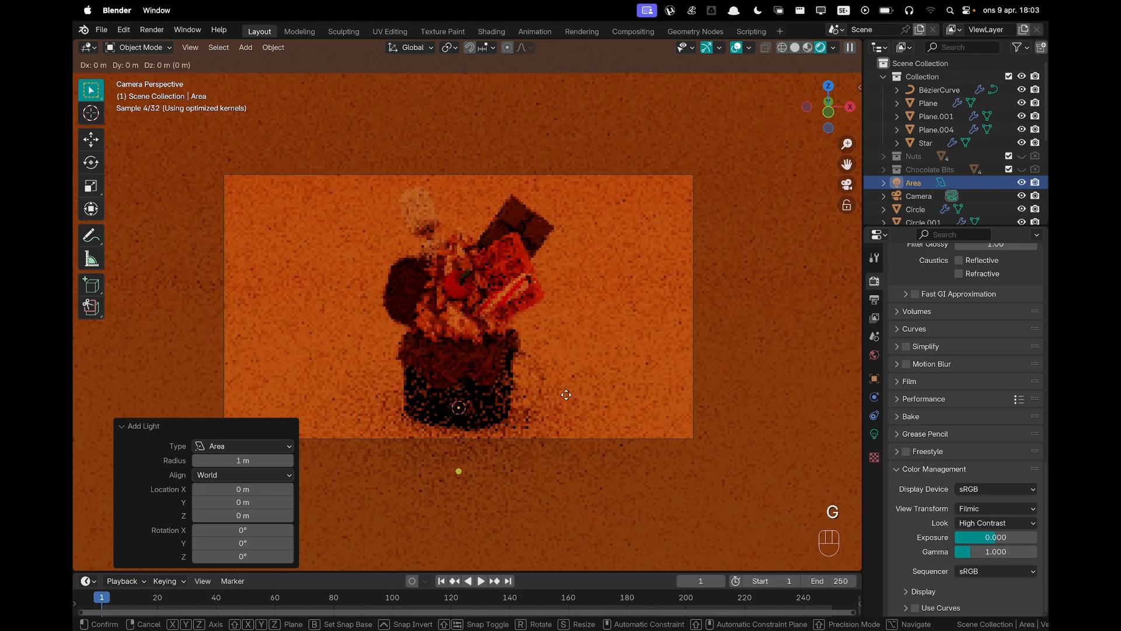
key(z)
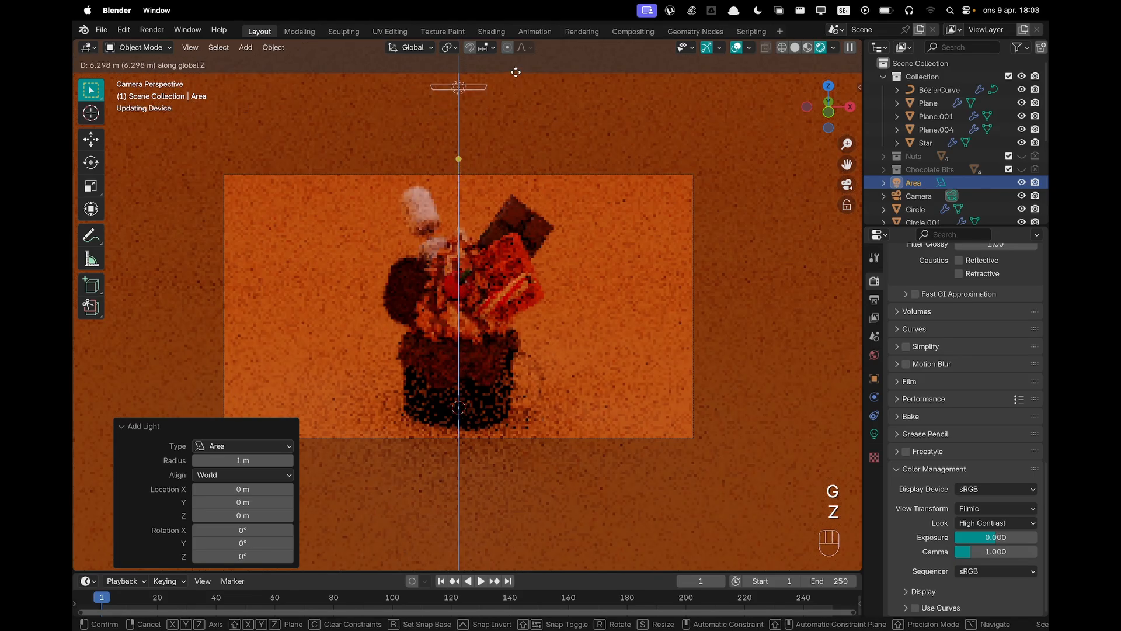
click(504, 515)
scroll(508, 516, down, 4)
scroll(491, 384, up, 2)
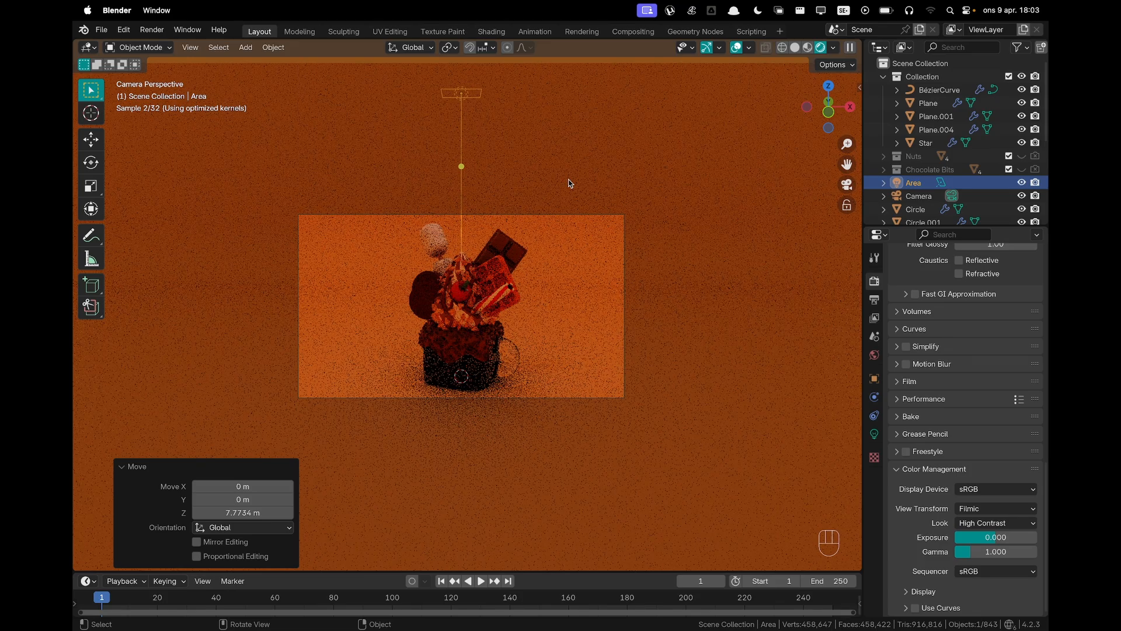
key(g)
key(z)
click(618, 186)
Give the area light a Disk shape with a size of 4 m and a power of 200 W
click(875, 434)
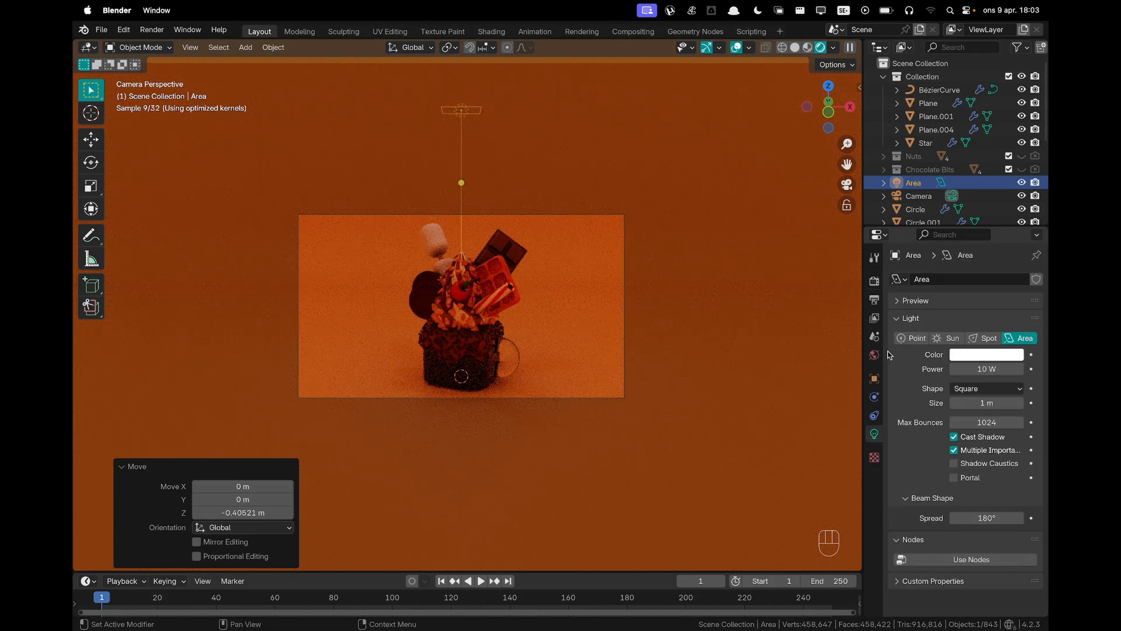
click(970, 388)
click(976, 432)
click(982, 403)
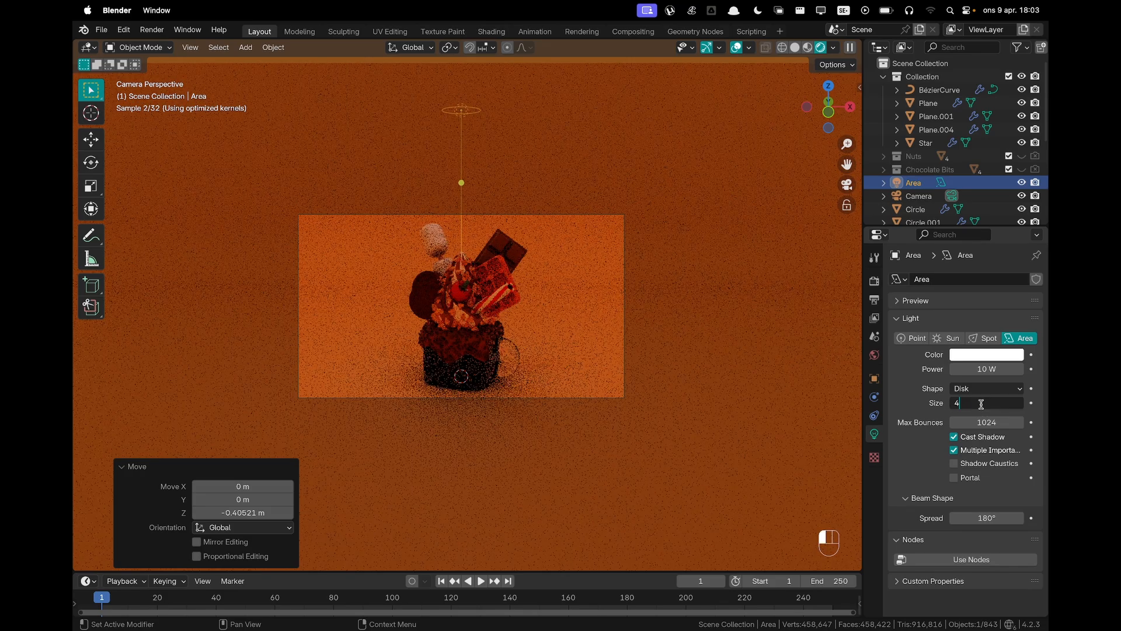
text(4)
key(Tab)
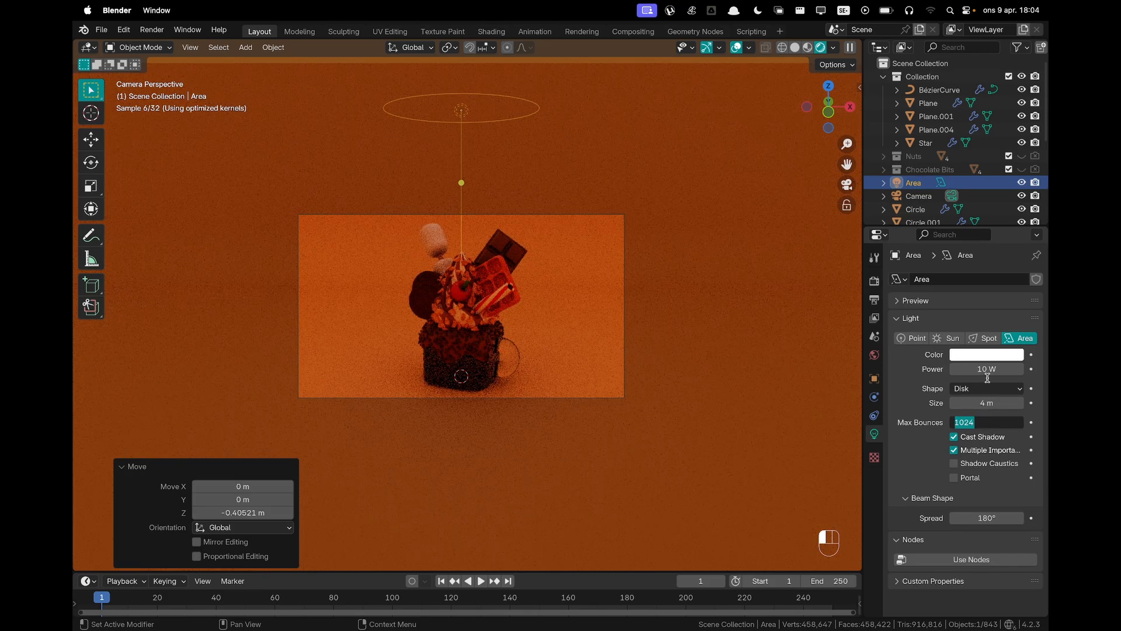
click(987, 370)
text(200)
key(Return)
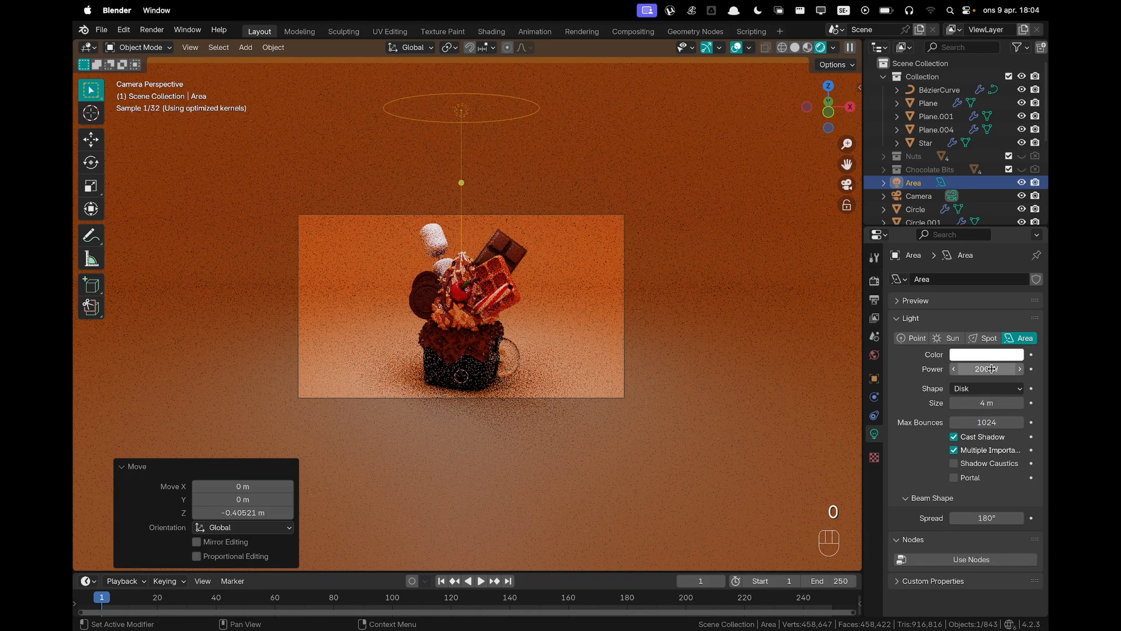
Tint the overhead area light a pale warm peach, about hex FFDED3
scroll(585, 336, up, 2)
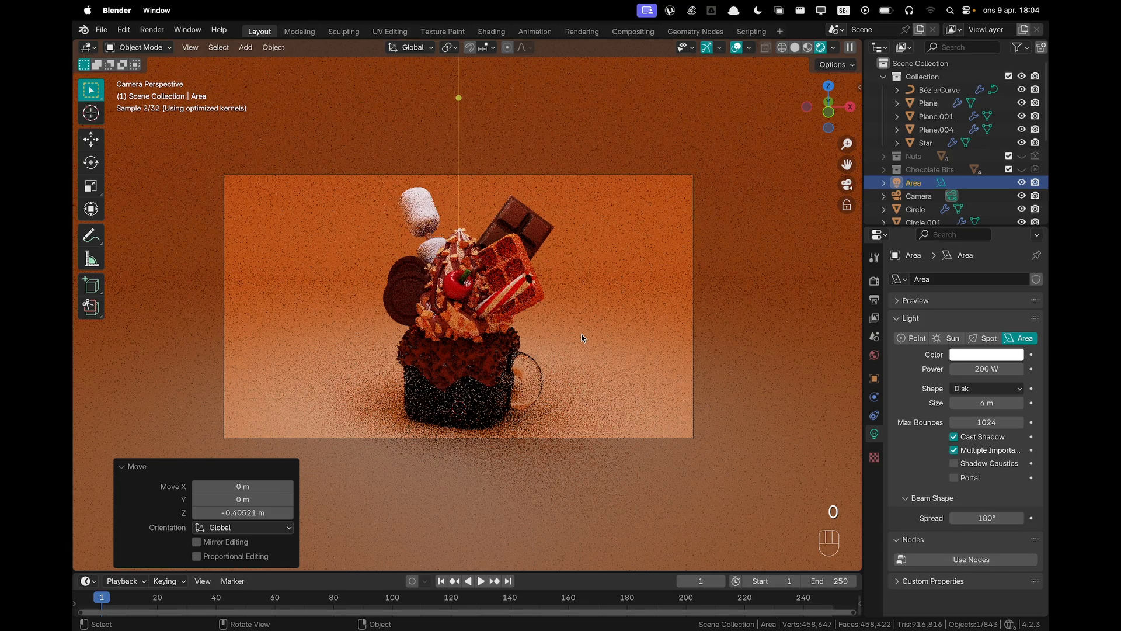
scroll(584, 335, up, 1)
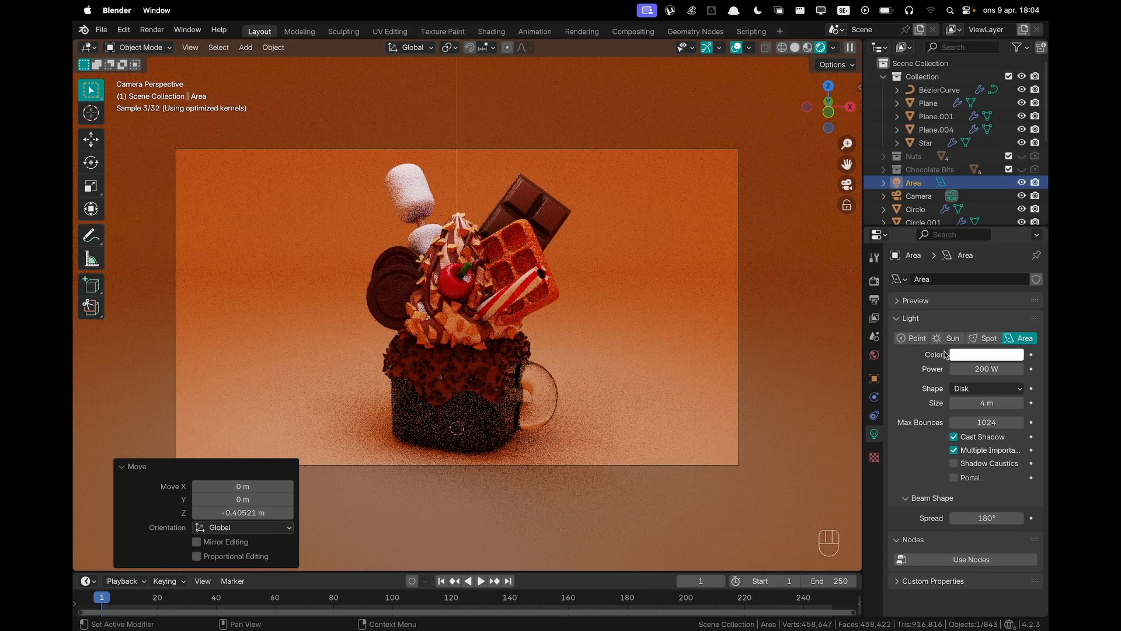
click(993, 357)
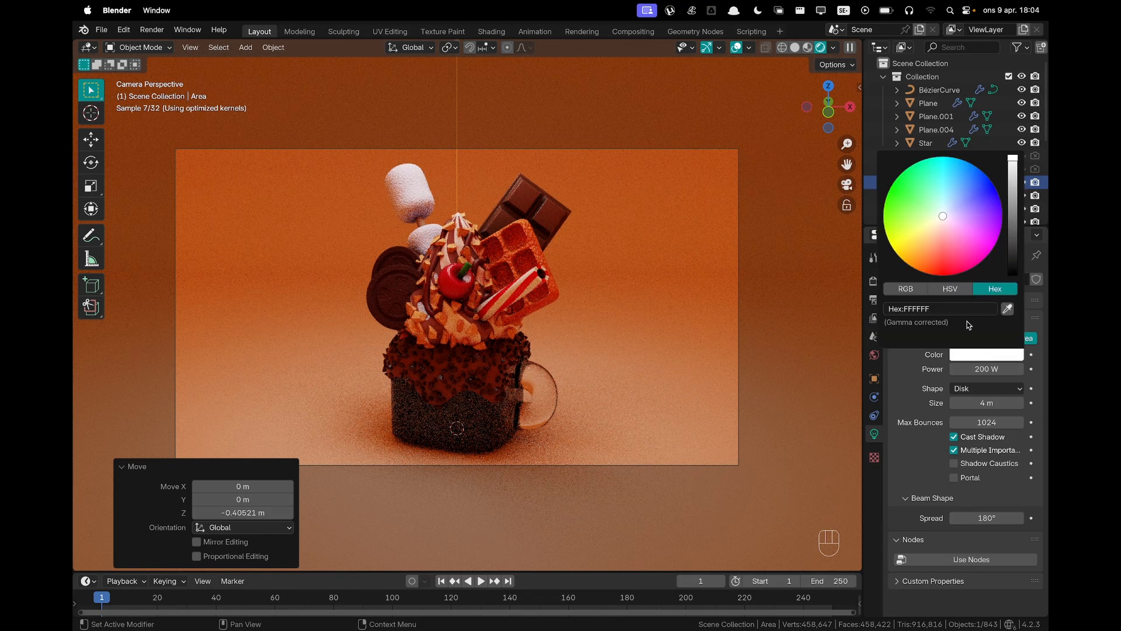
click(941, 227)
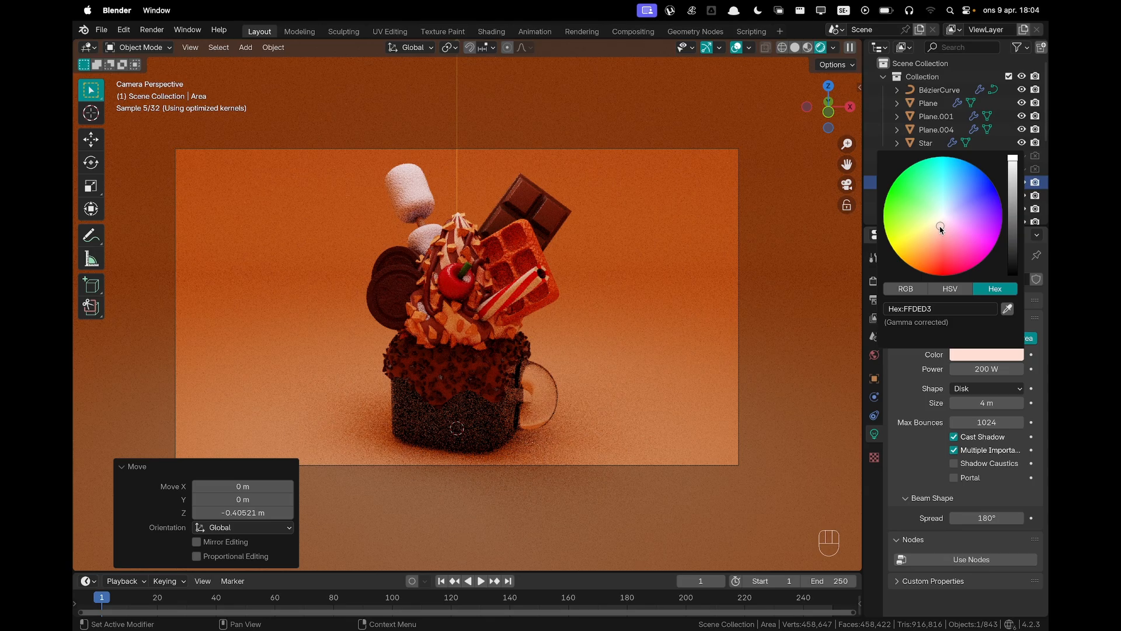
click(940, 228)
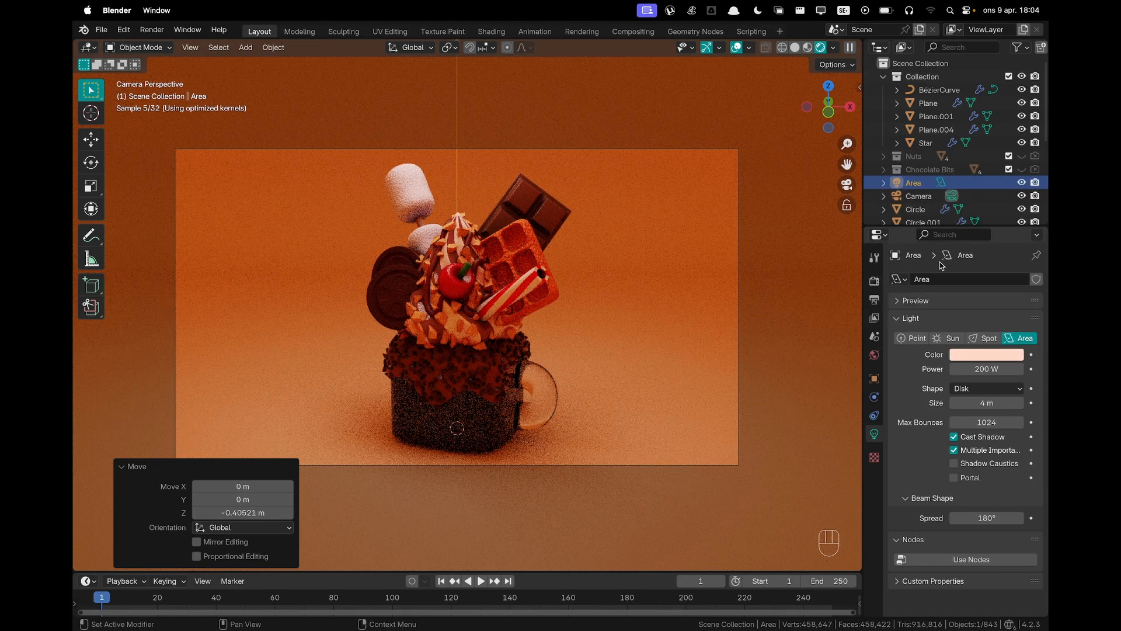
click(982, 354)
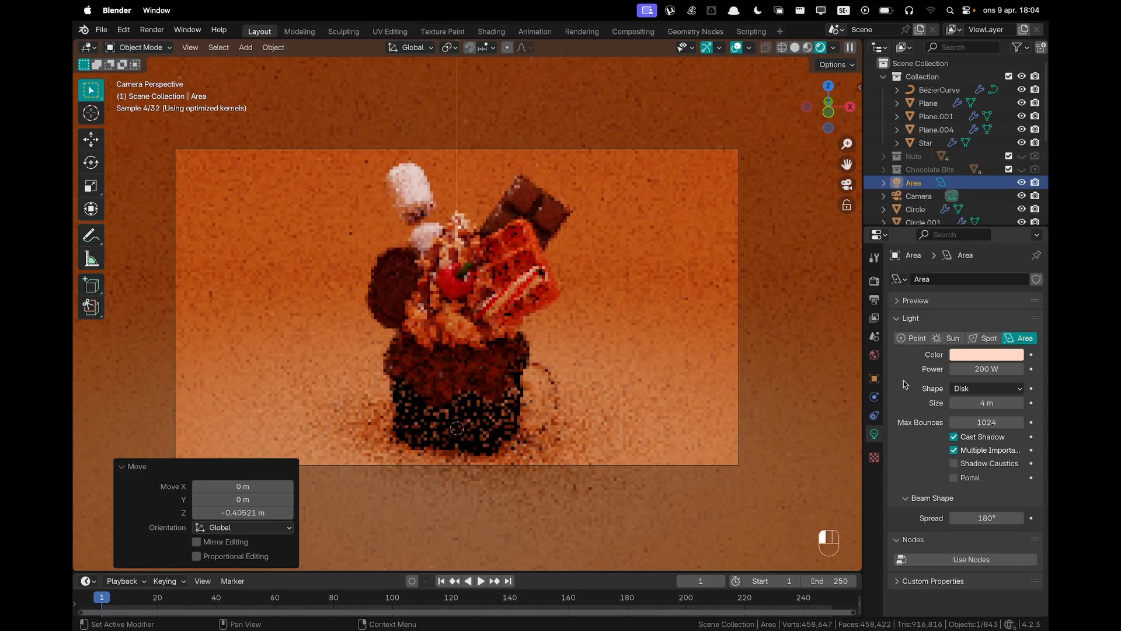
Add a second area light and raise it about 5.81 m along the Z axis
click(624, 340)
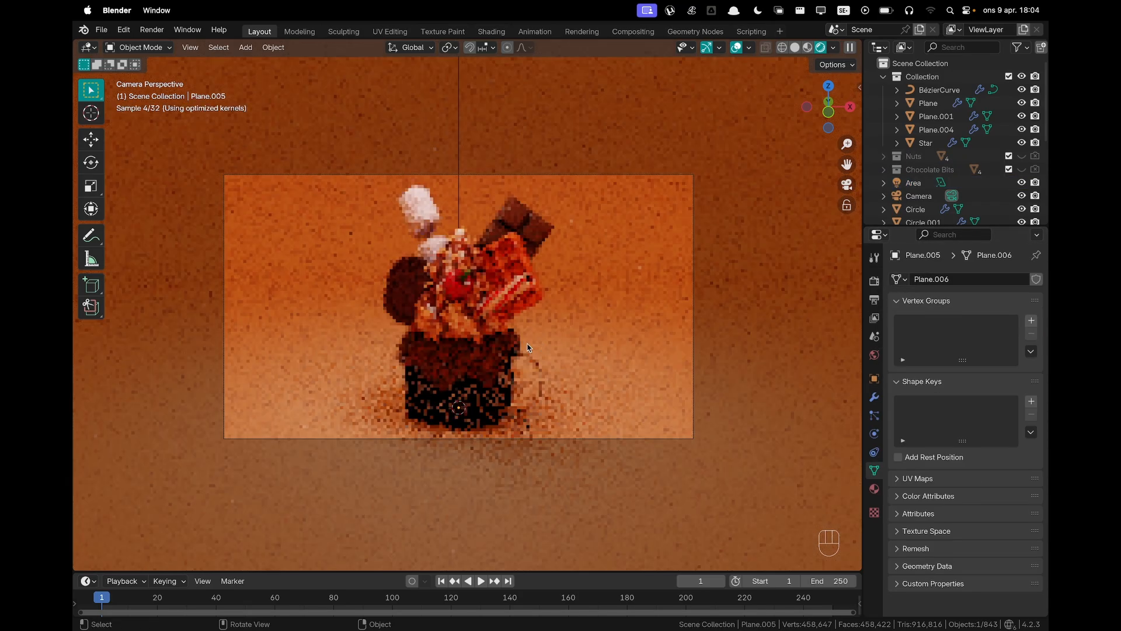
key(shift+a)
mouse_move(456, 340)
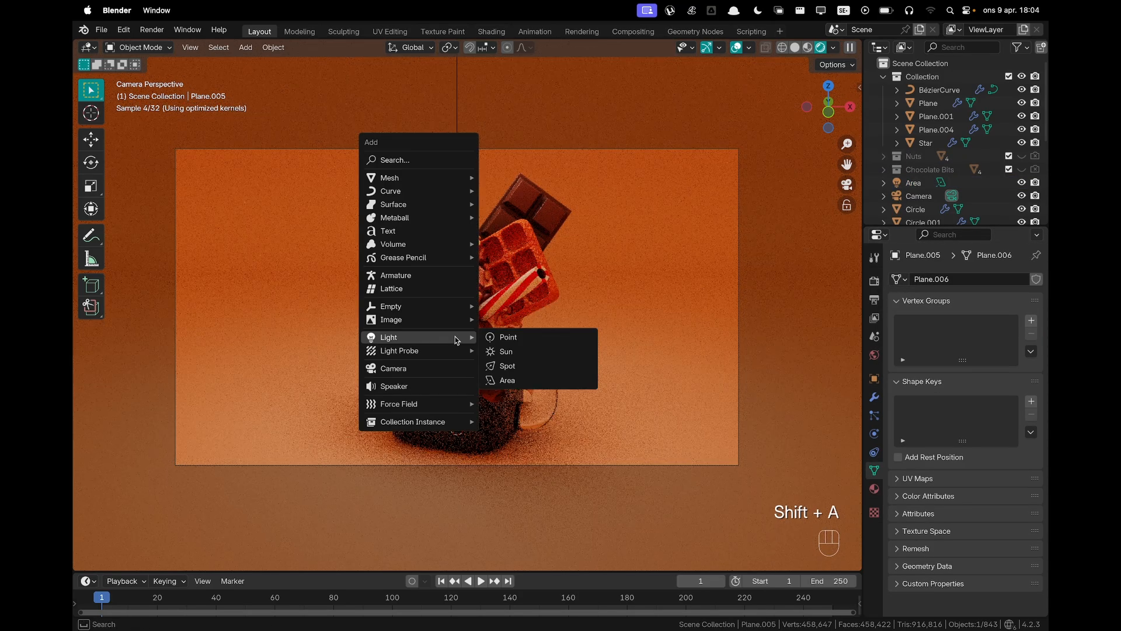
click(509, 383)
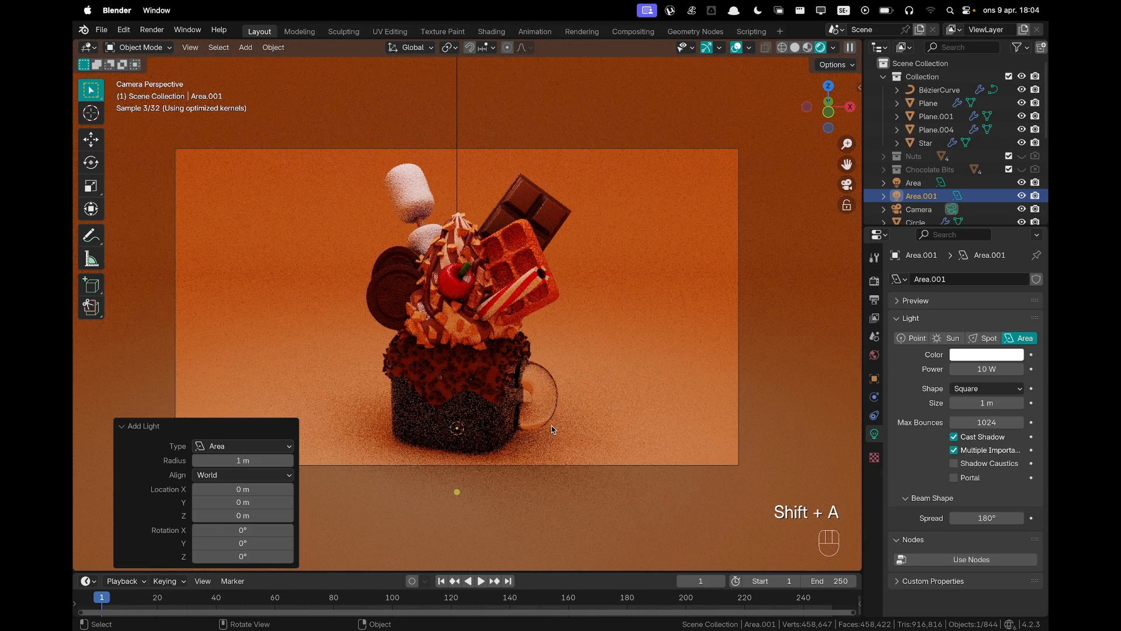
key(g)
key(z)
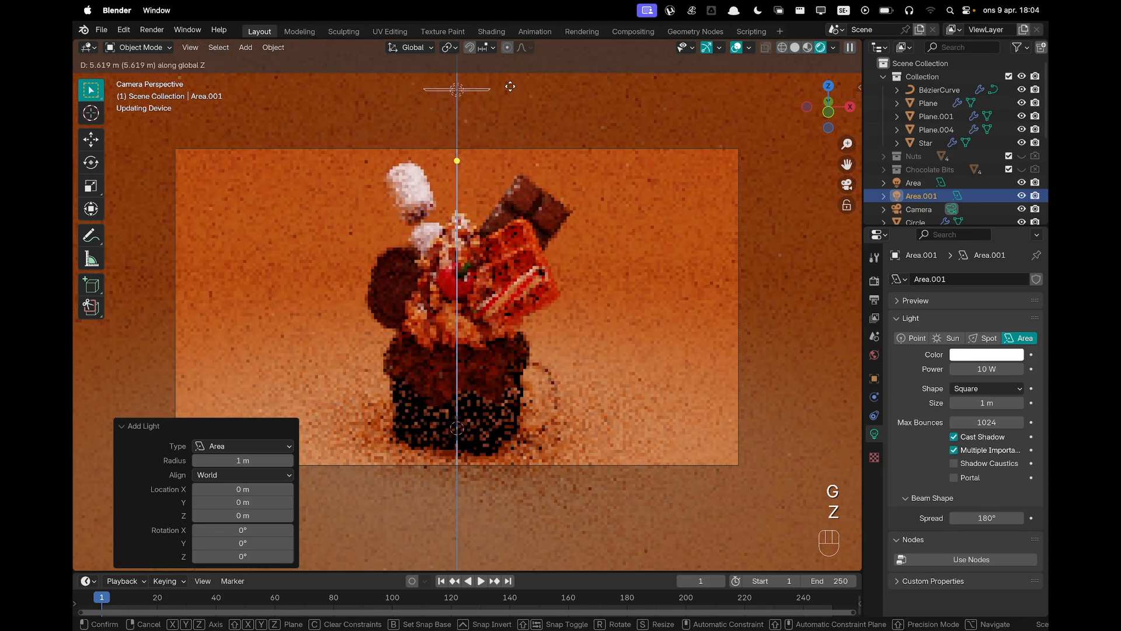
click(512, 73)
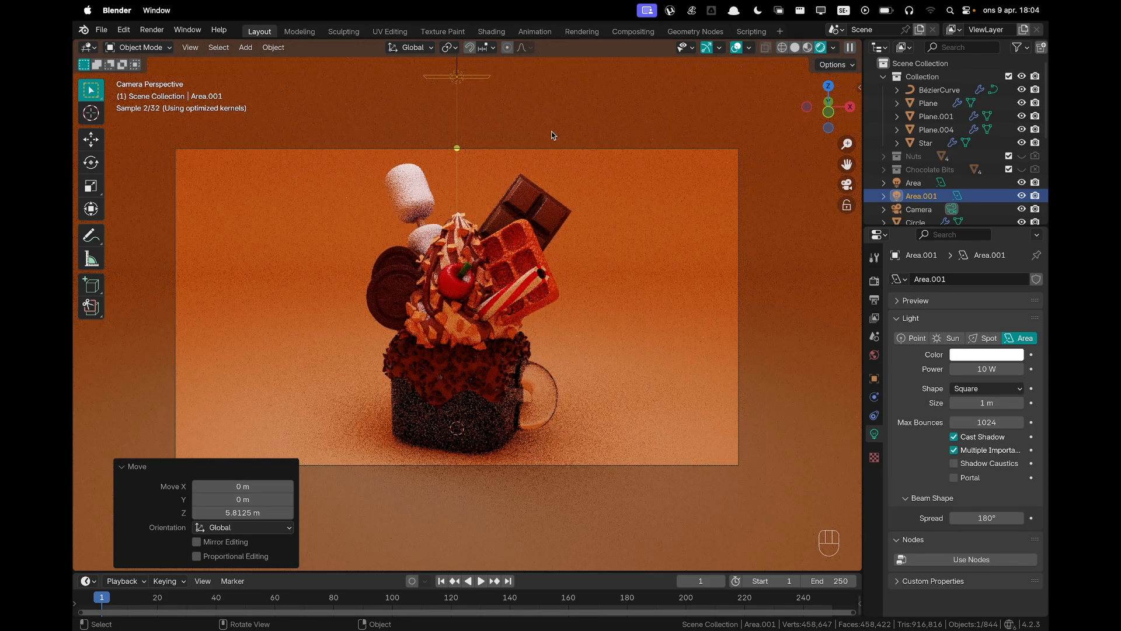
Set the pivot point to the 3D Cursor and rotate the second area light 45° around the global X axis
key(period)
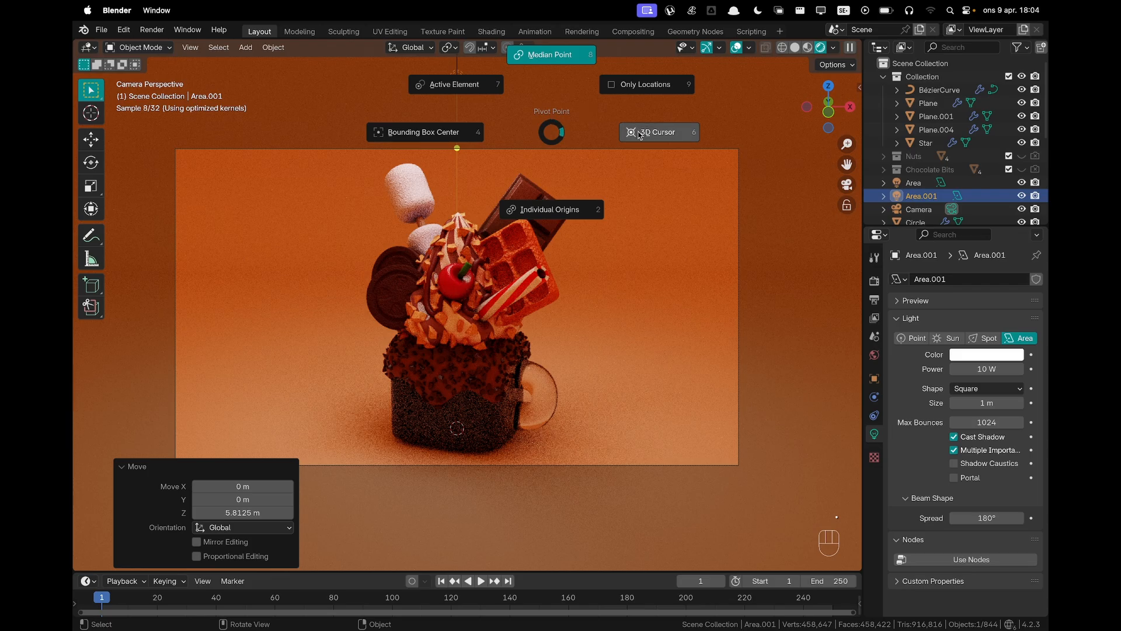
click(620, 141)
scroll(533, 203, down, 2)
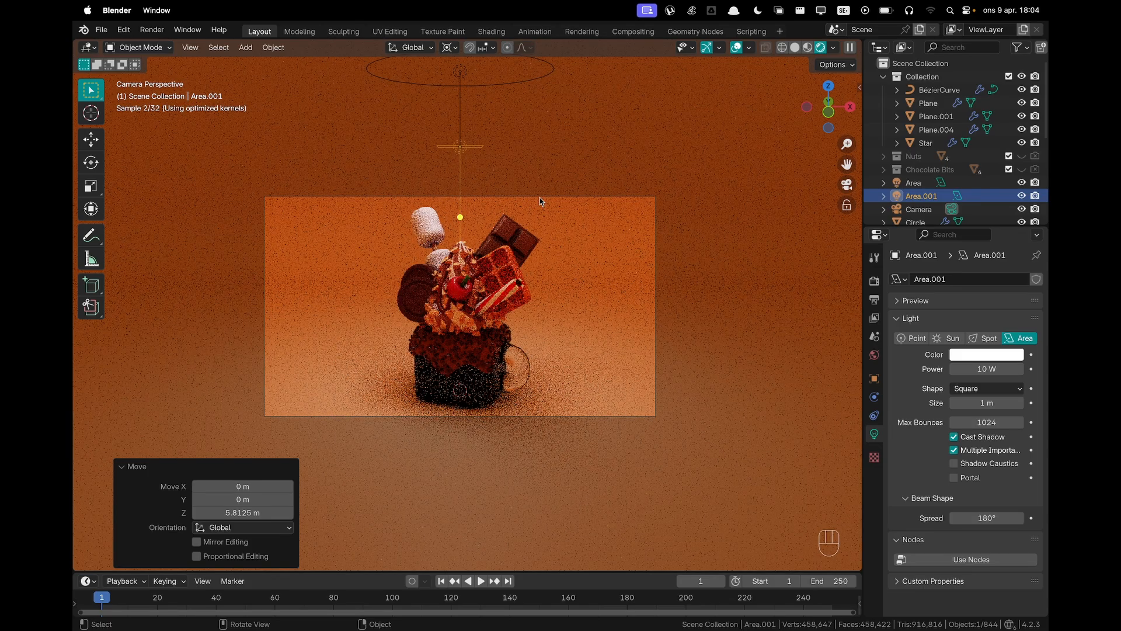
key(r)
key(x)
key(6)
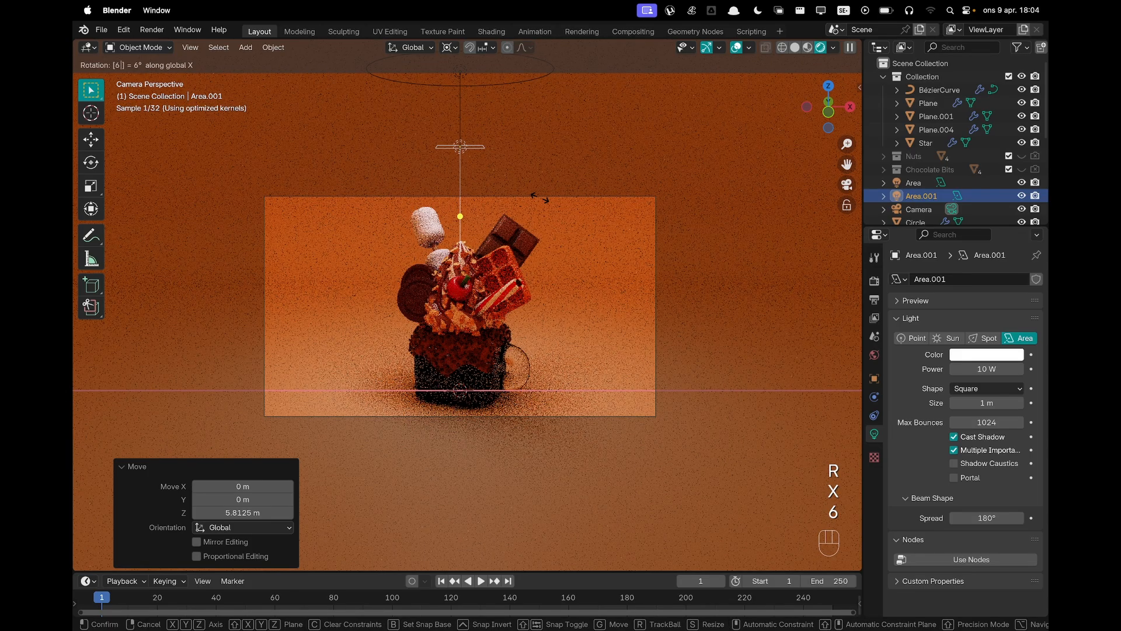
key(0)
key(BackSpace)
key(BackSpace)
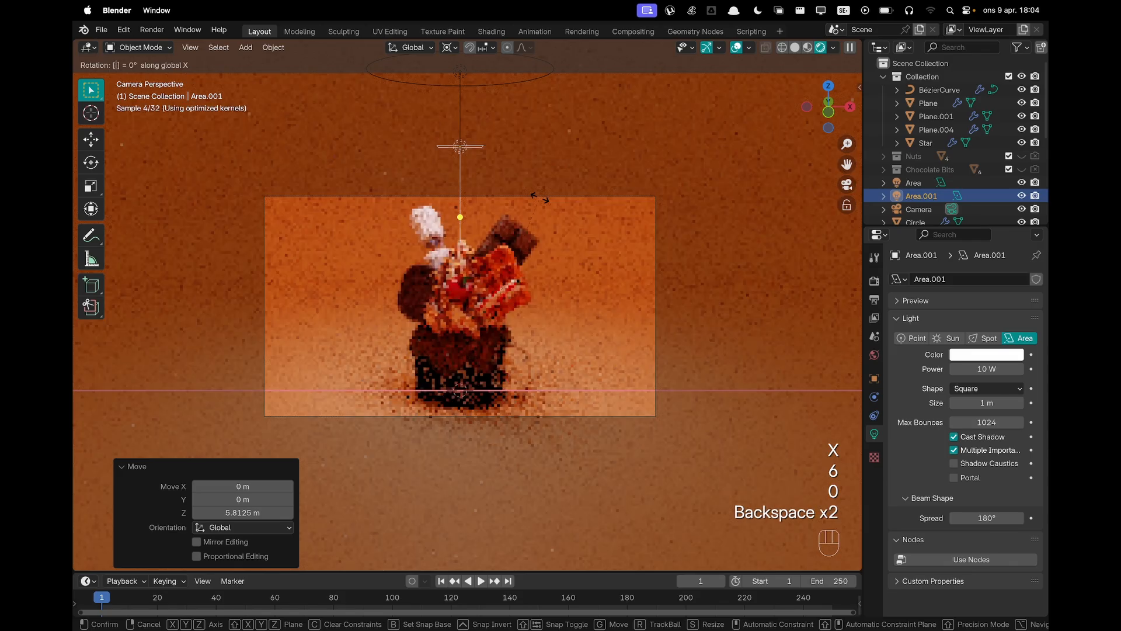
key(4)
key(5)
key(Return)
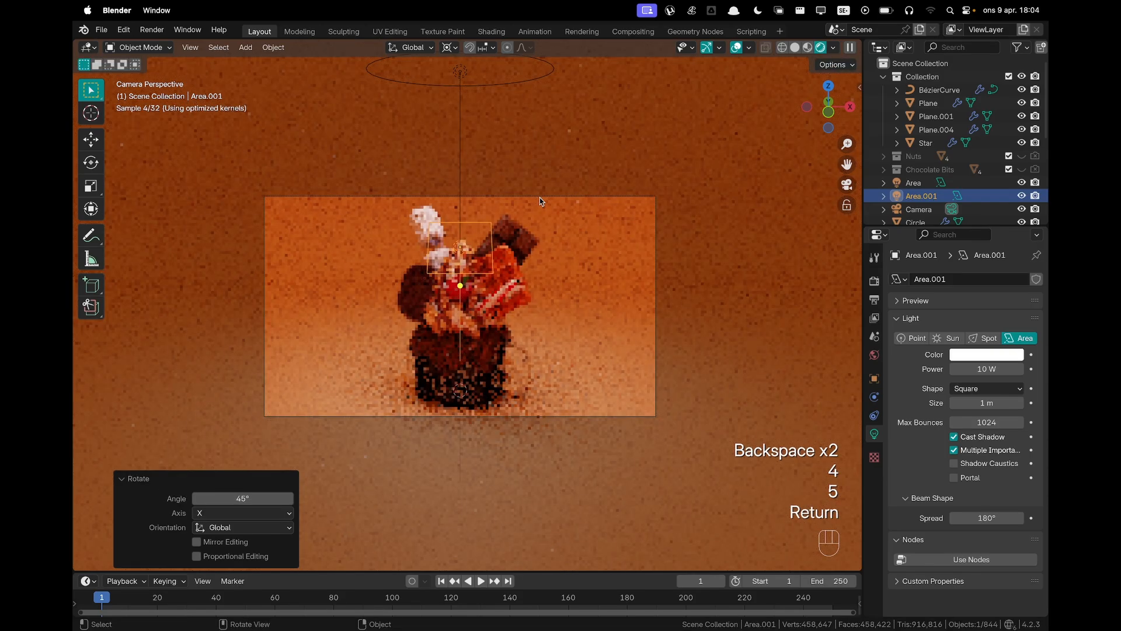
Rotate the second area light -60° around the global Z axis
key(r)
key(z)
key(6)
key(0)
key(minus)
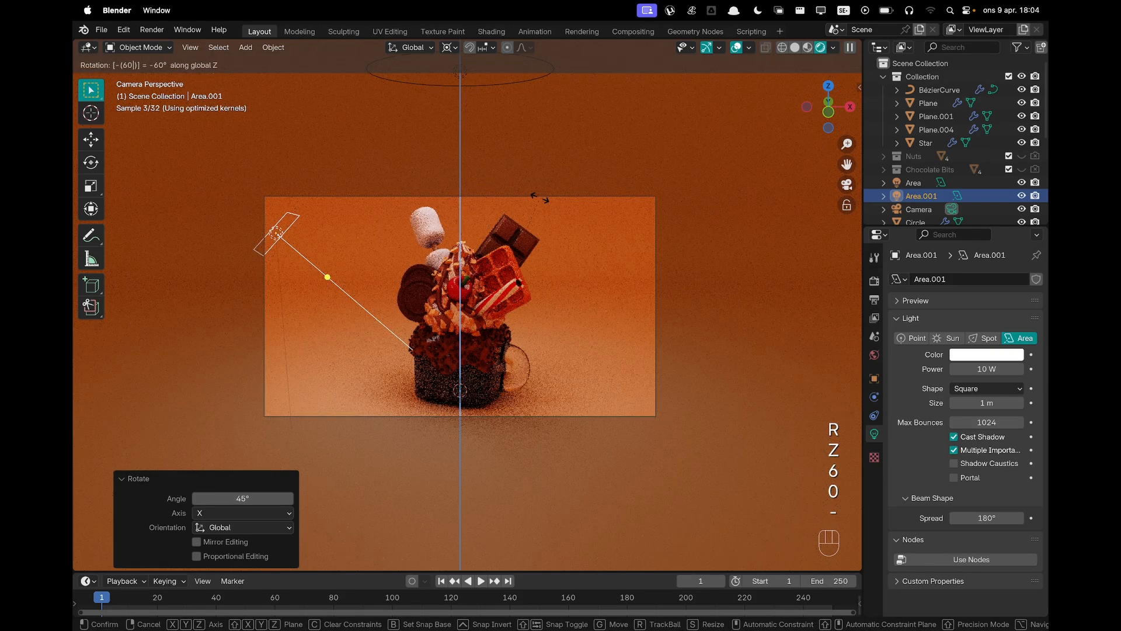
key(Return)
From the top view, swing the second area light about -12.1° around the dessert, and return to the camera view
key(grave)
click(539, 117)
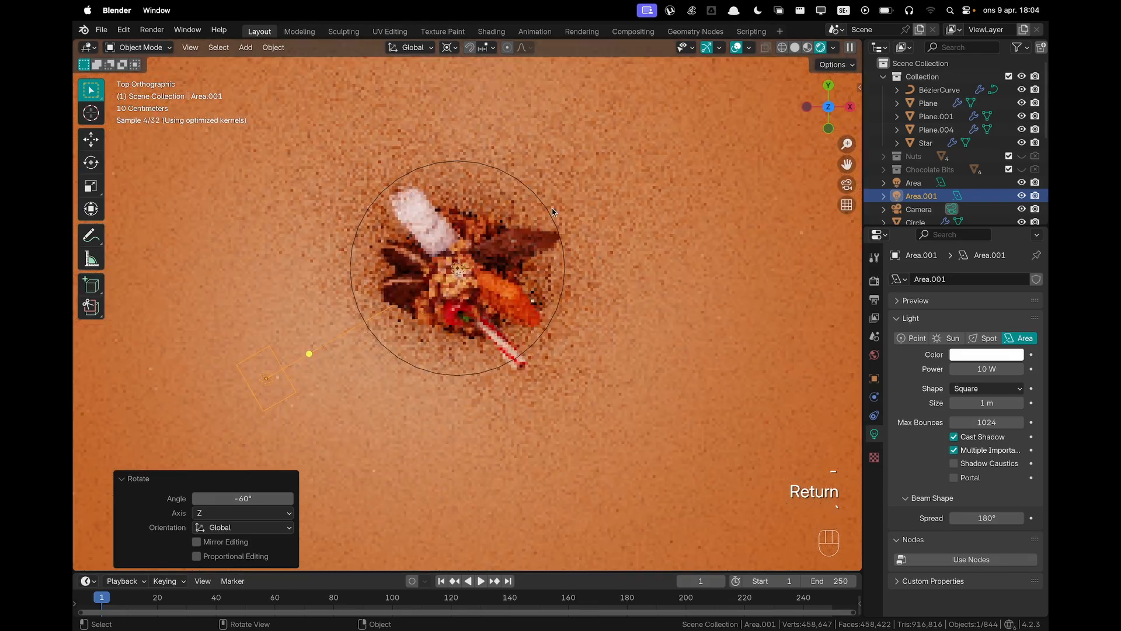
shift+middle_drag(519, 334, 606, 320)
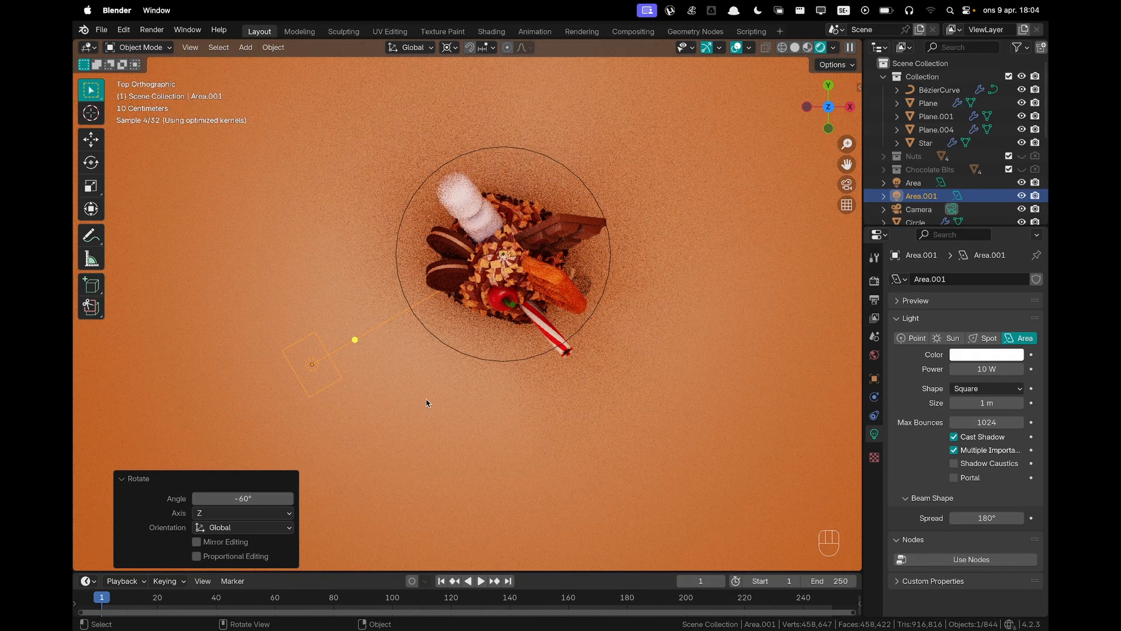
click(303, 390)
key(r)
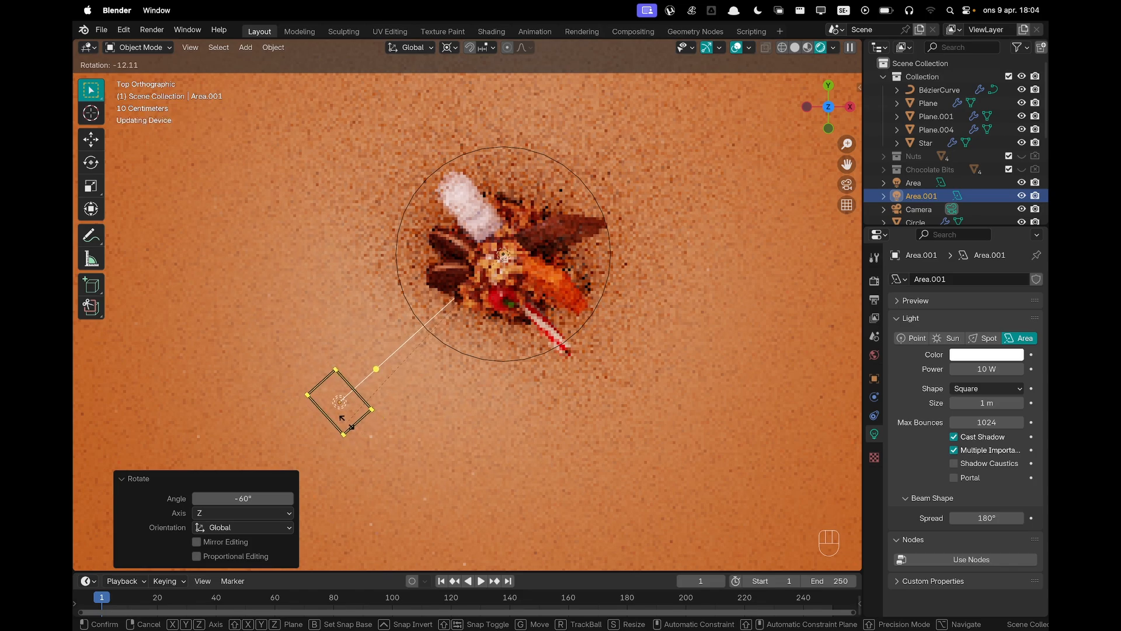
click(356, 433)
key(KP_0)
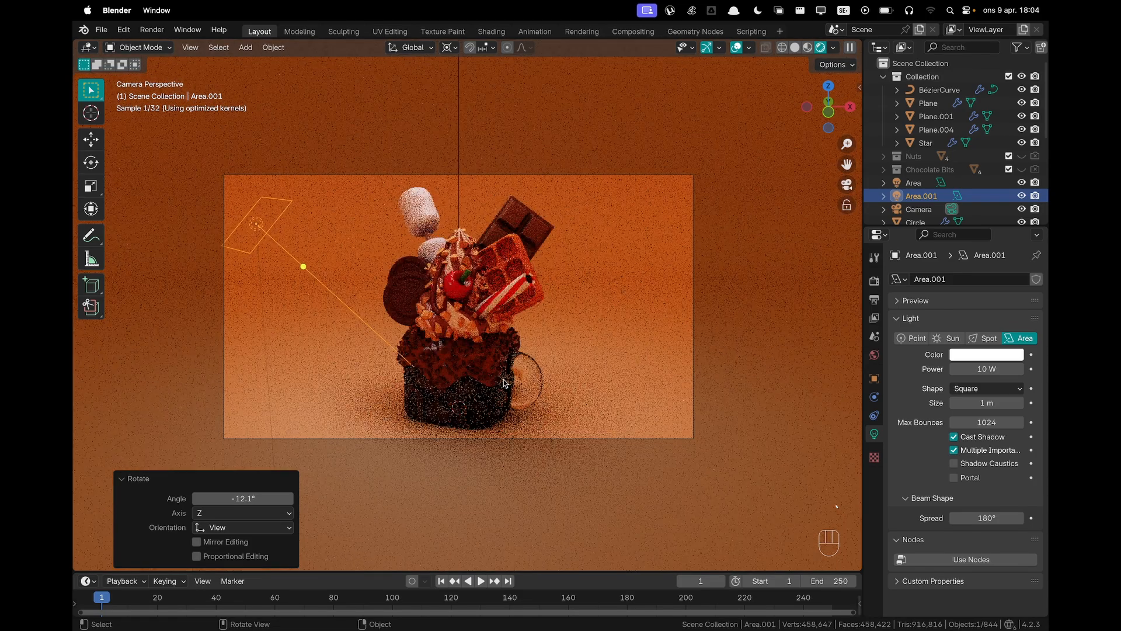
Raise the second area light about 0.69 m along the global Z axis
key(g)
key(z)
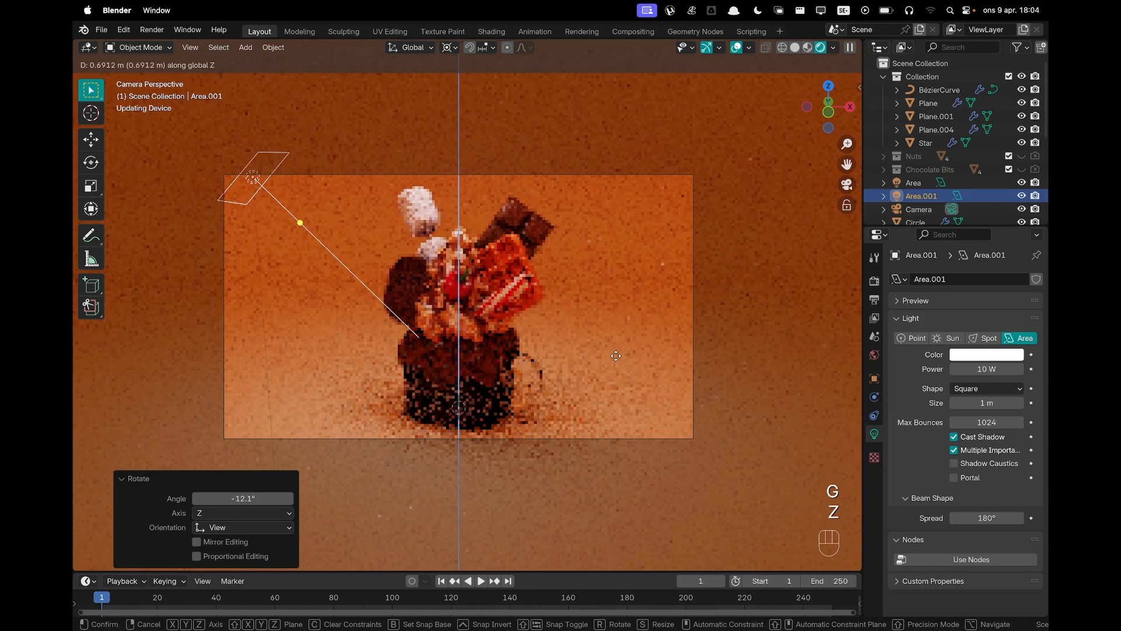
click(617, 359)
Change the second area light's shape to Disk, with a size of 2 m and a power of 100 W
click(996, 388)
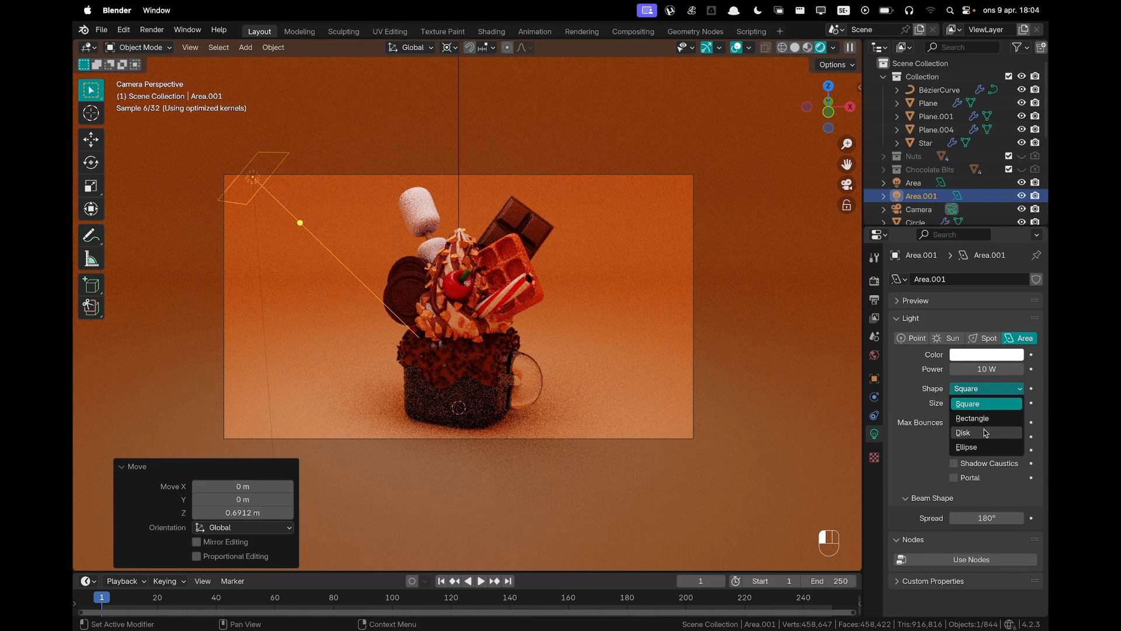
click(988, 433)
click(987, 403)
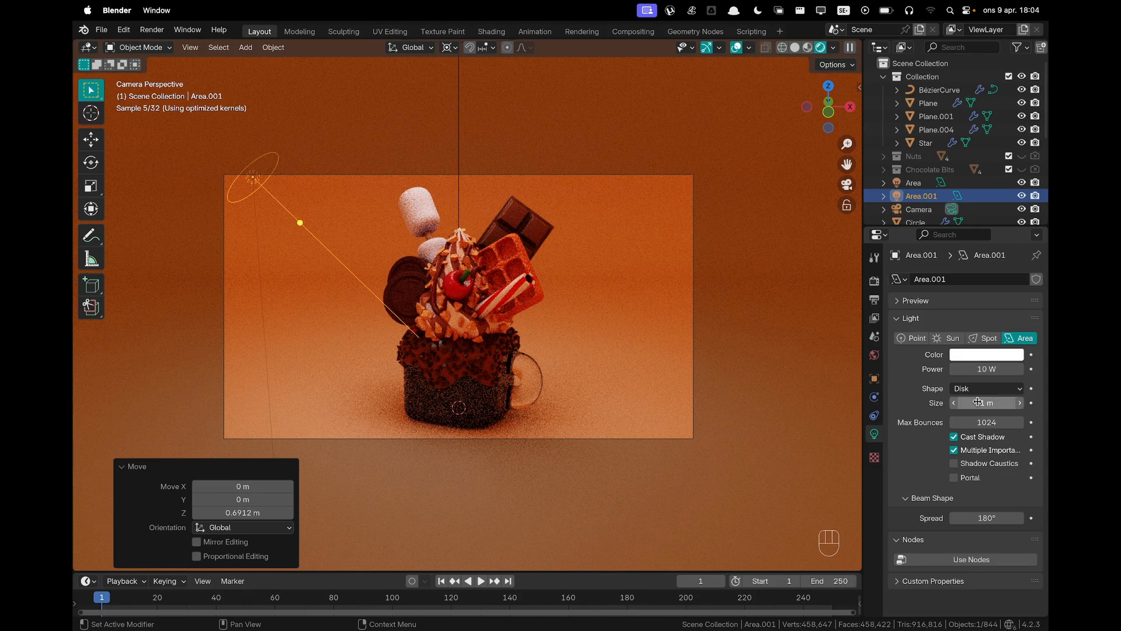
text(2)
key(Tab)
click(985, 374)
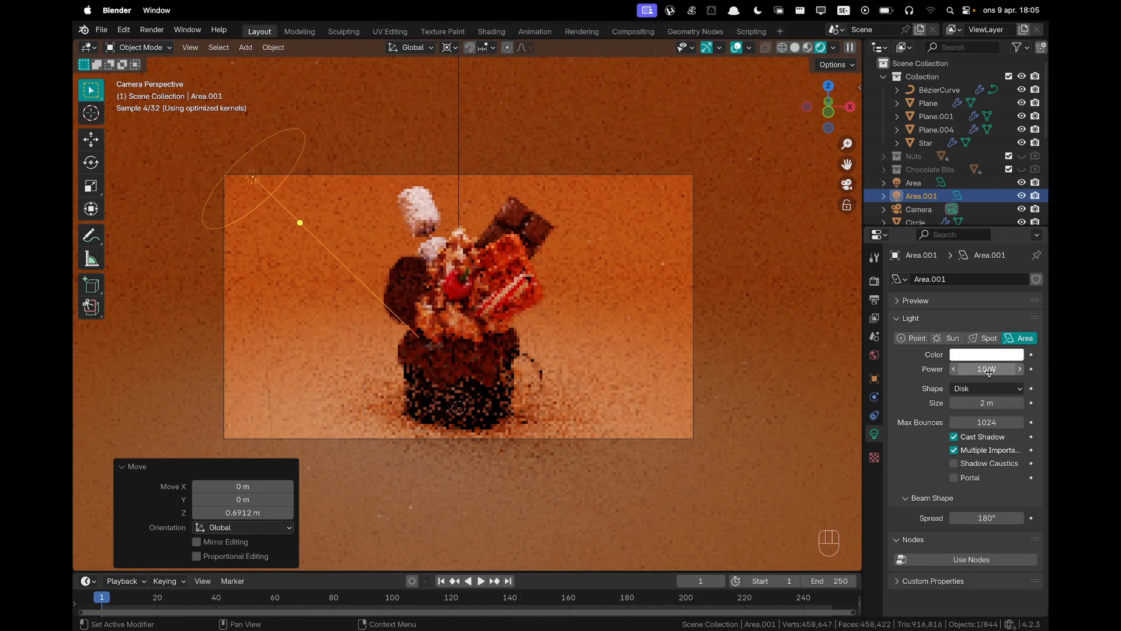
click(989, 373)
text(100)
key(Return)
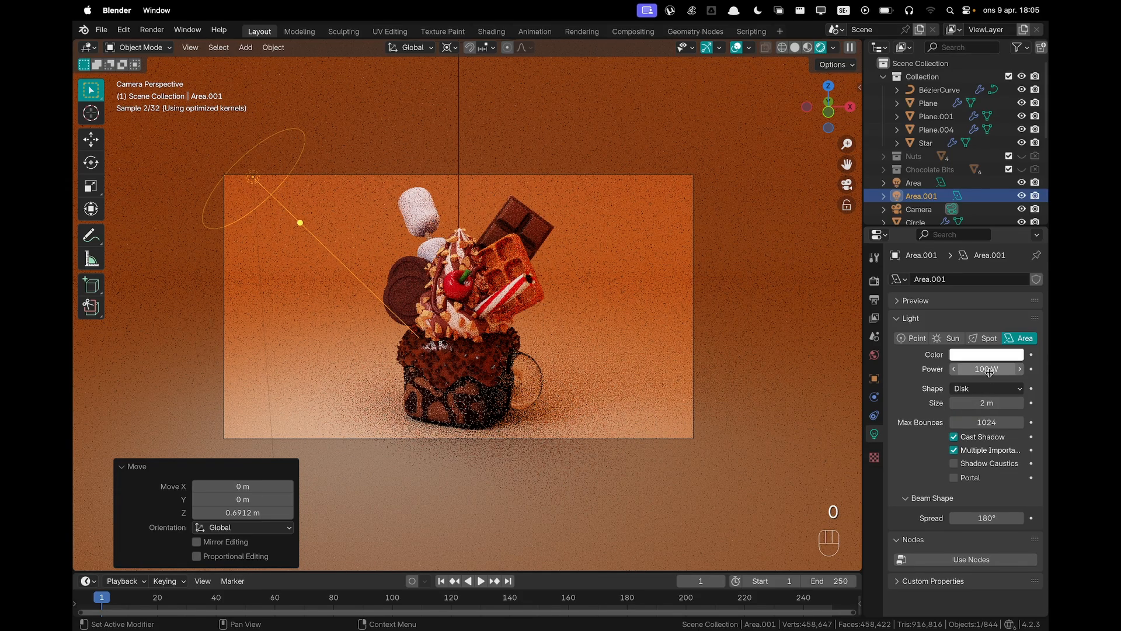
Raise the disk light about another 0.54 m along the global Z axis
key(g)
key(z)
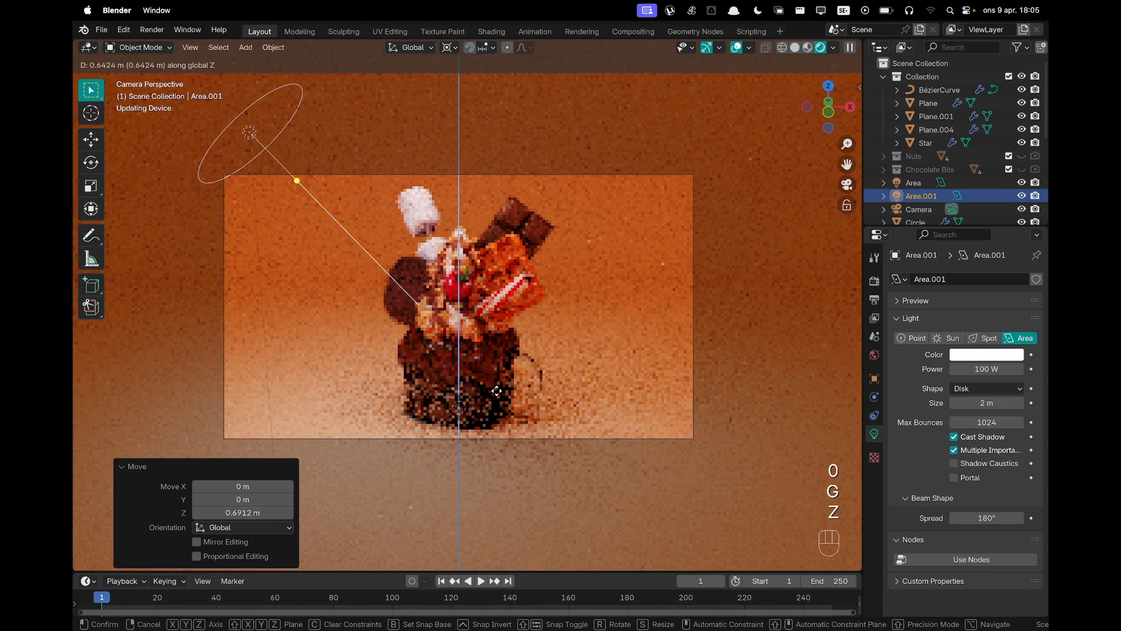
click(498, 396)
scroll(500, 399, up, 1)
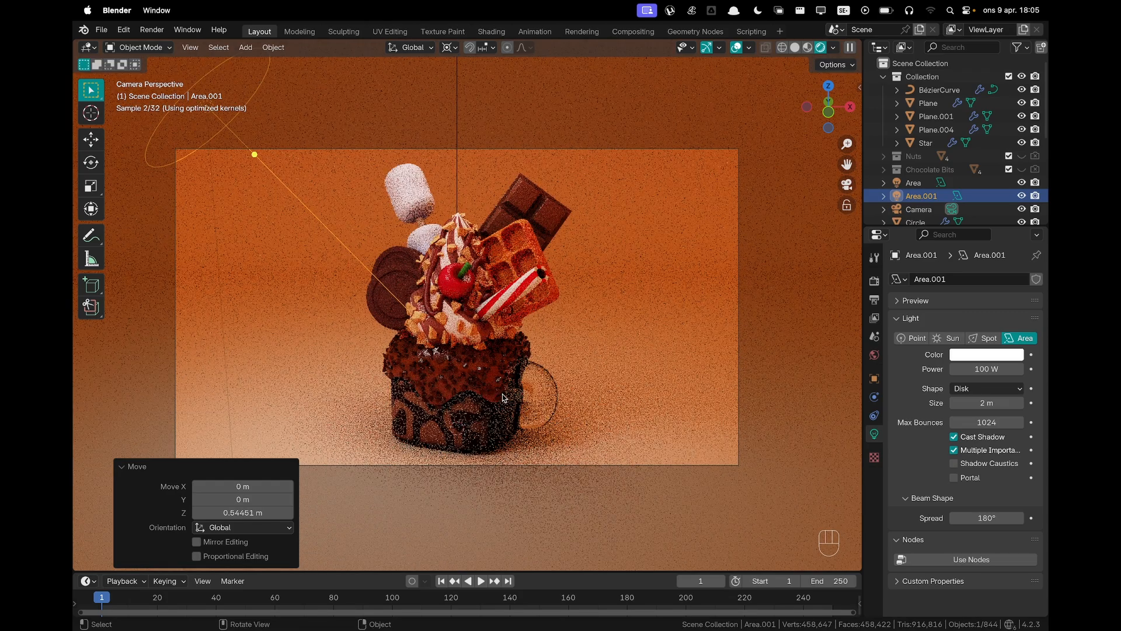
Tint the disk light a warm, pale peach color
click(974, 354)
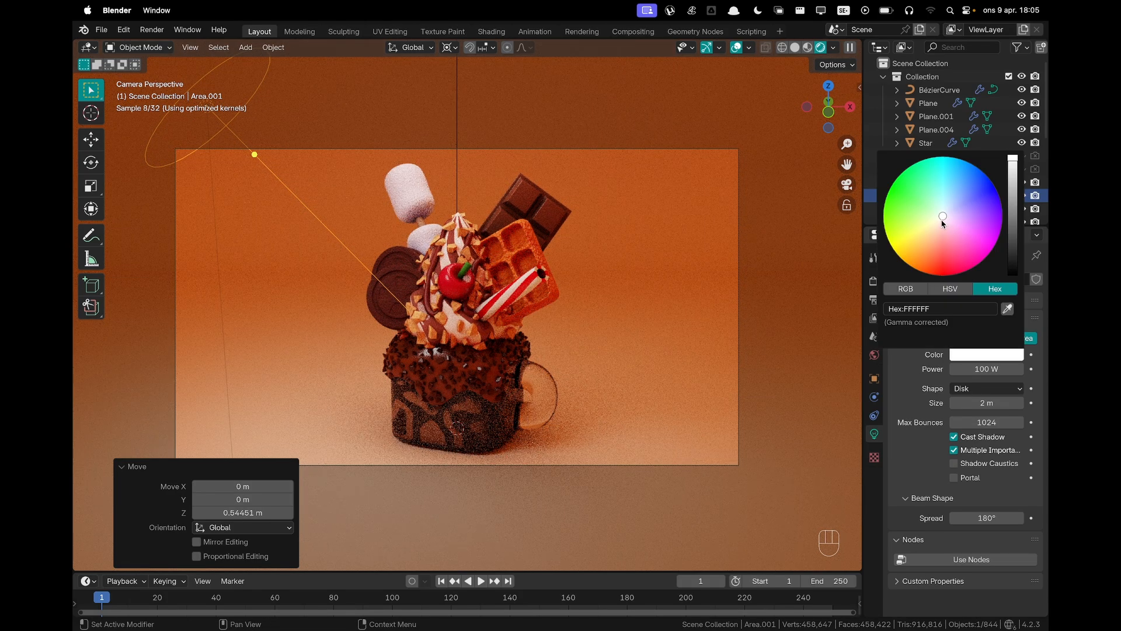
drag(941, 222, 941, 224)
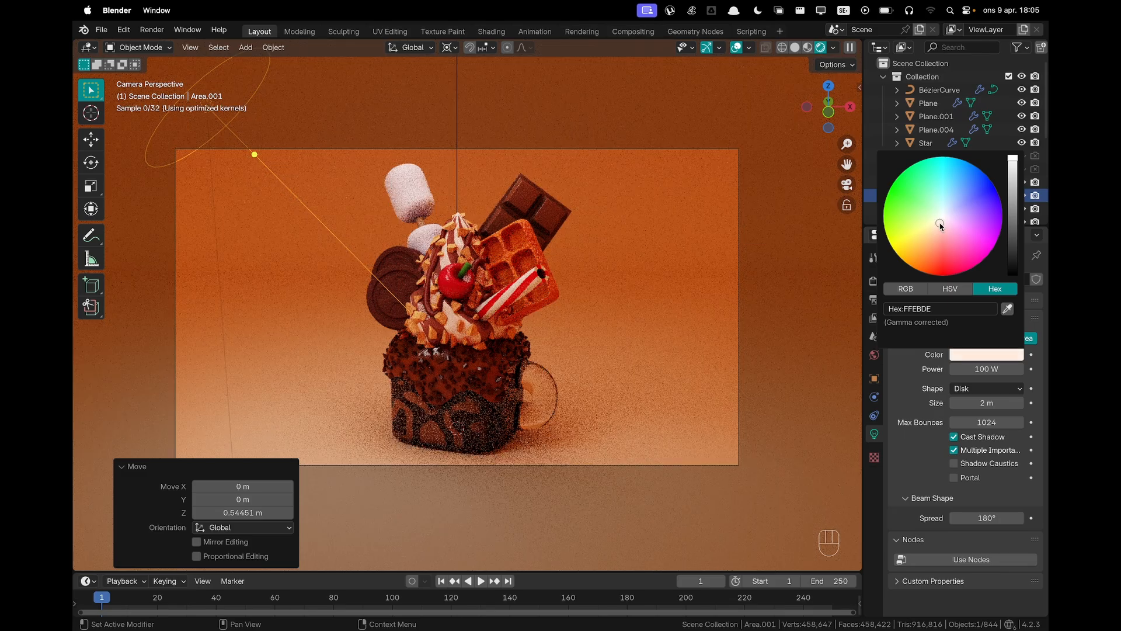
mouse_move(941, 225)
mouse_down()
mouse_move(930, 235)
mouse_move(938, 228)
mouse_up()
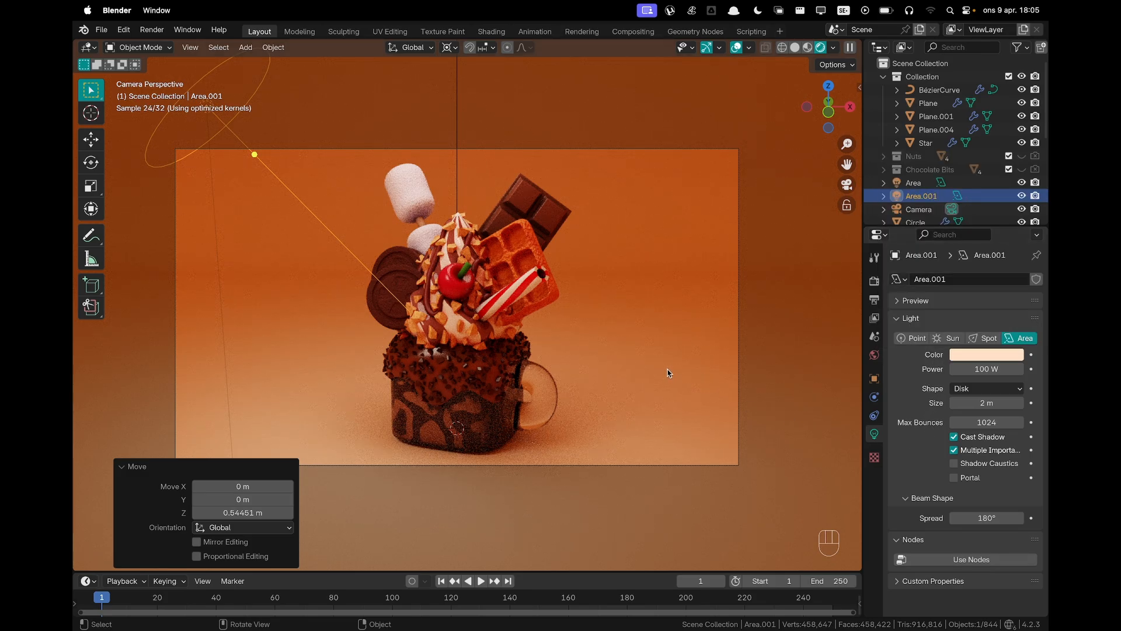
scroll(654, 366, up, 1)
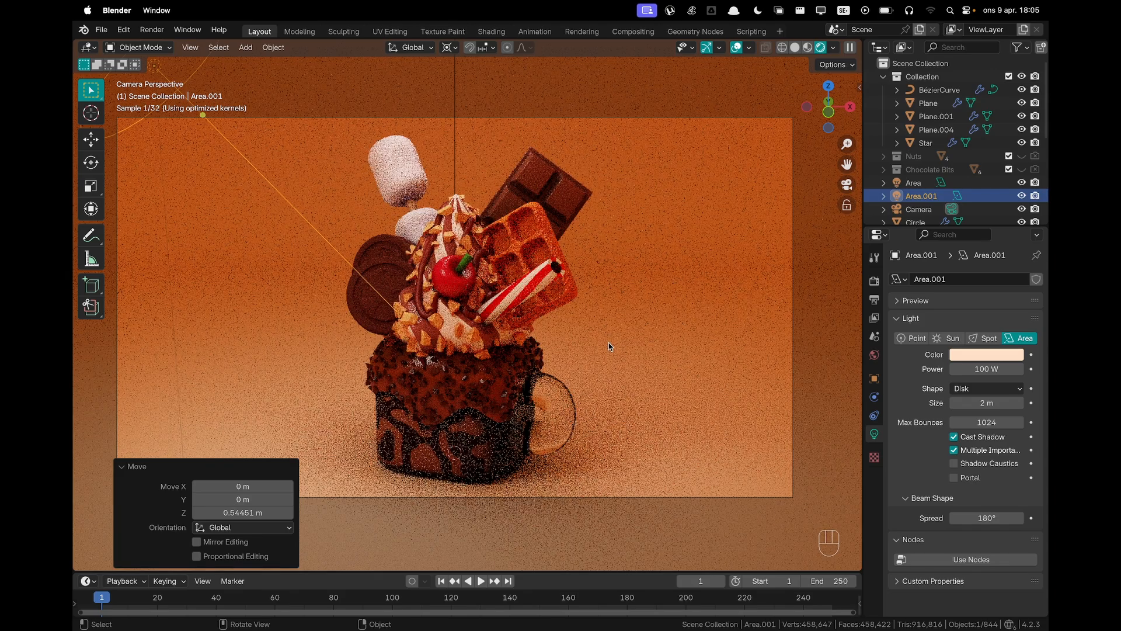
key(g)
key(z)
key(z)
key(Escape)
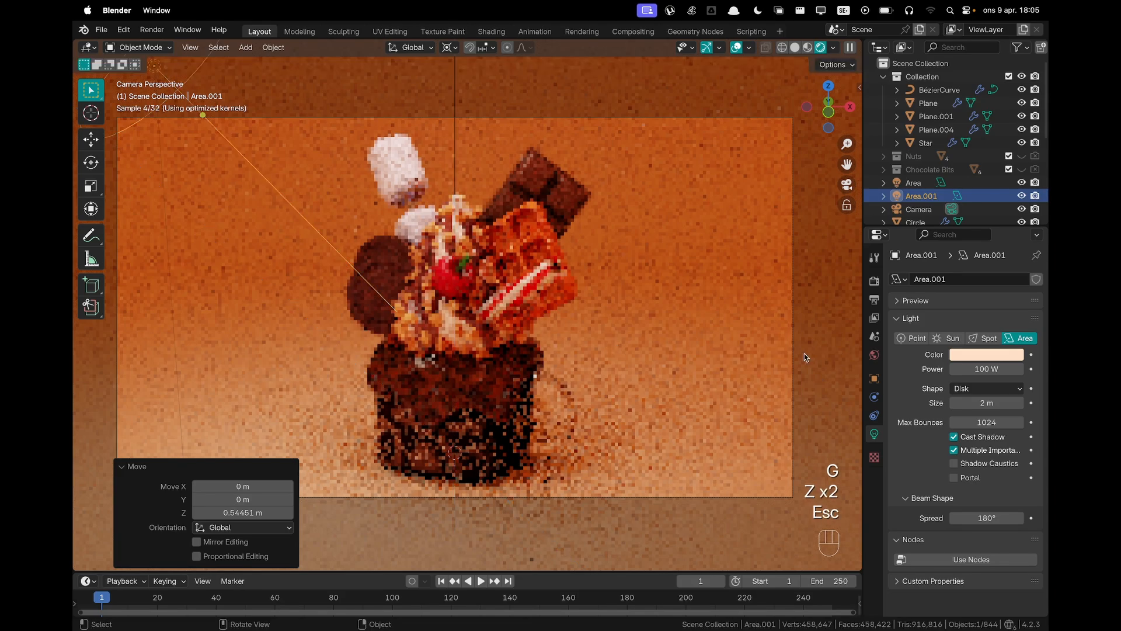
Increase the disk light's power to 200 W after trying 150 W
double_click(987, 369)
text(150)
key(Return)
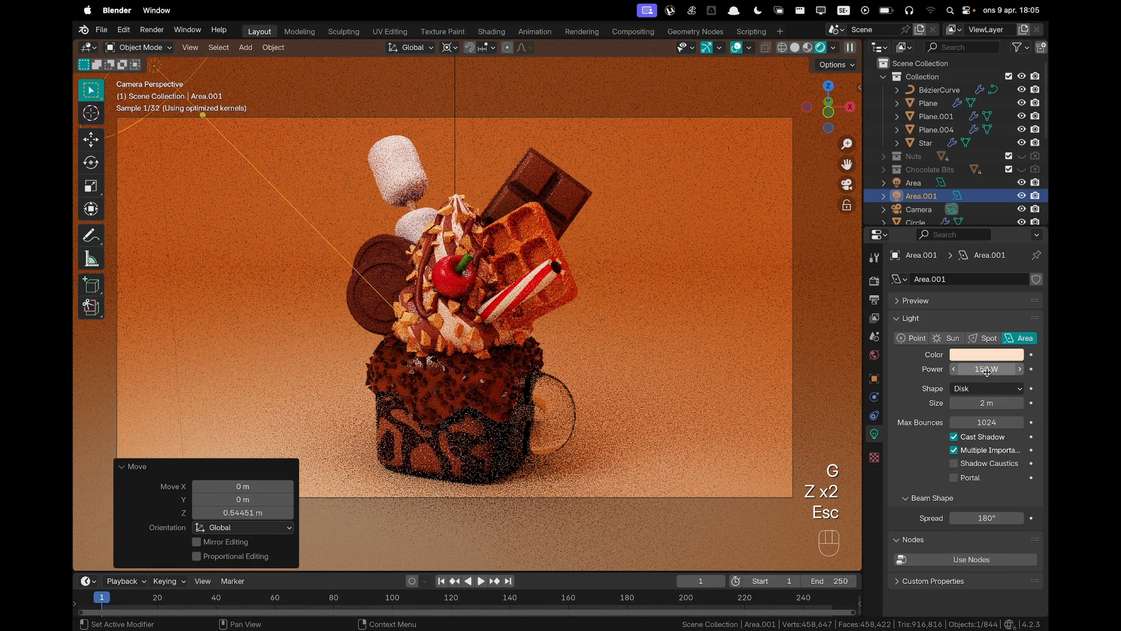
text(200)
key(Return)
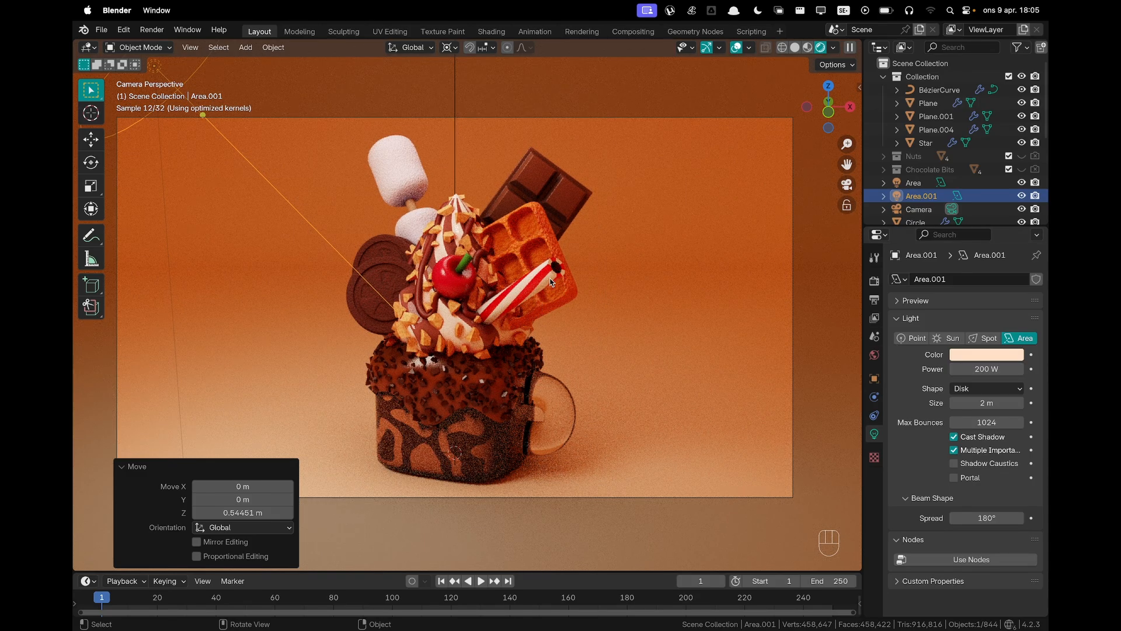
Duplicate the disk light and rotate the copy 120° around the global Z axis to the other side of the dessert
scroll(551, 282, down, 2)
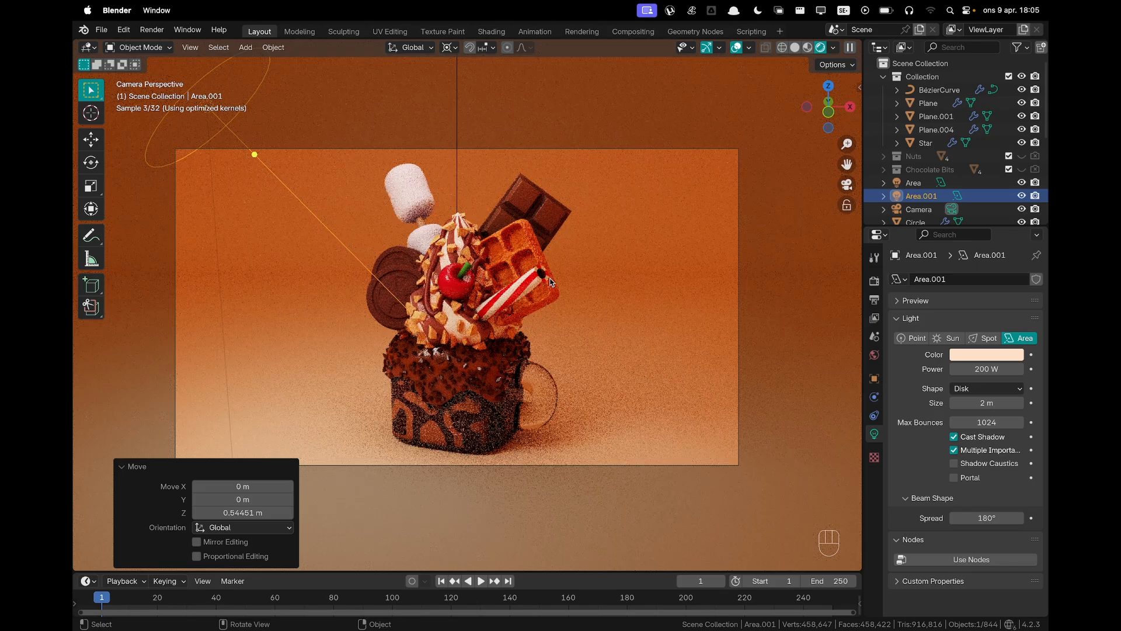
key(shift+d)
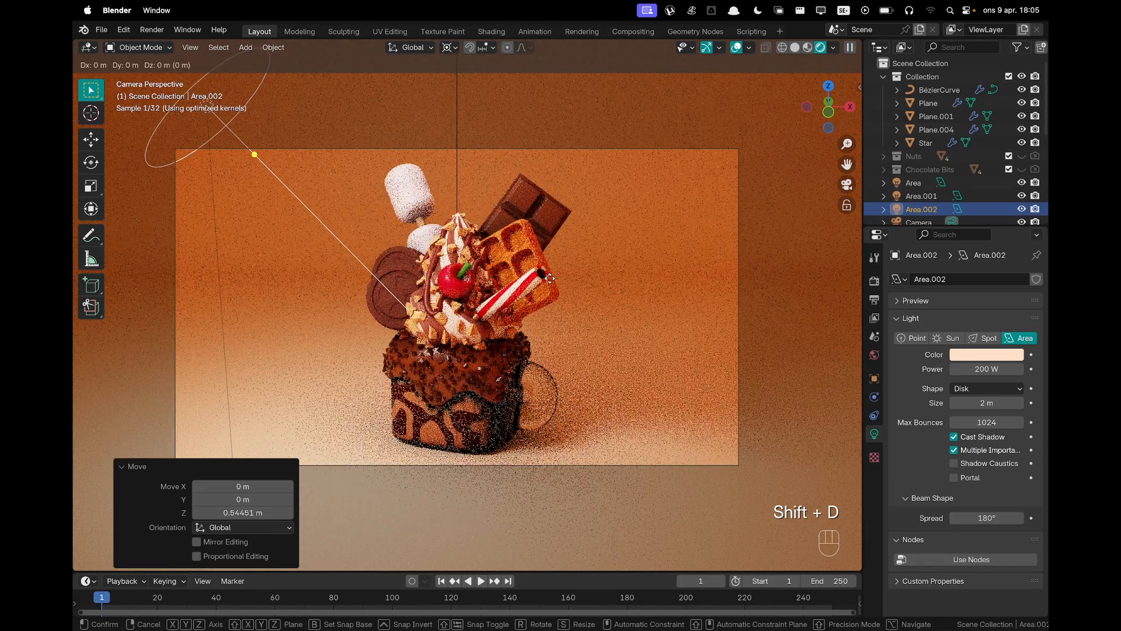
text(rz120)
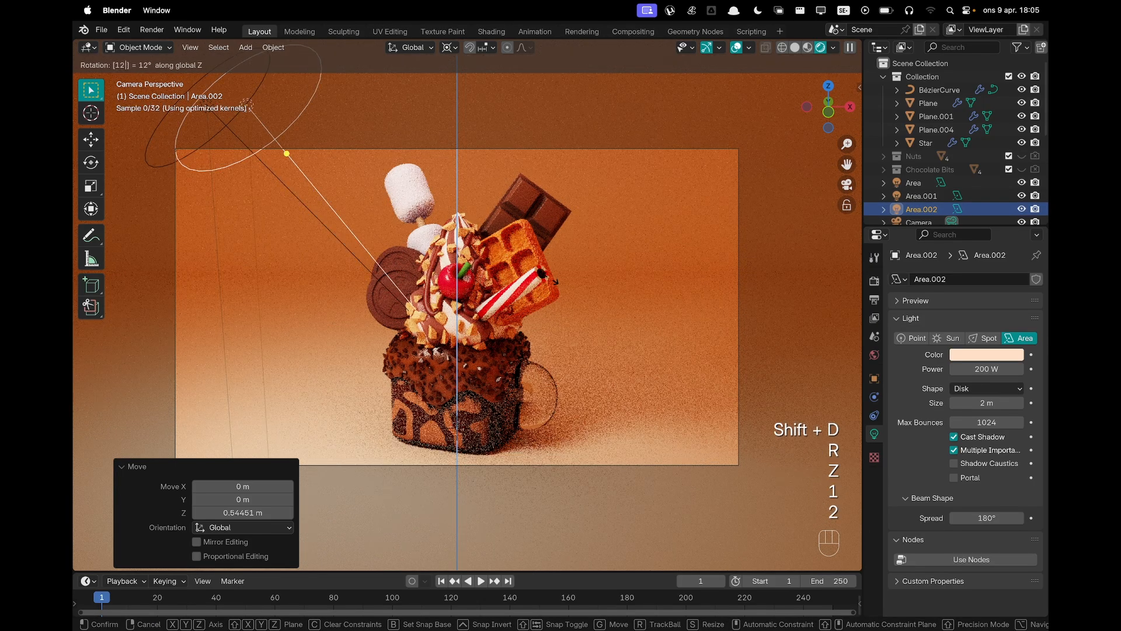
key(Return)
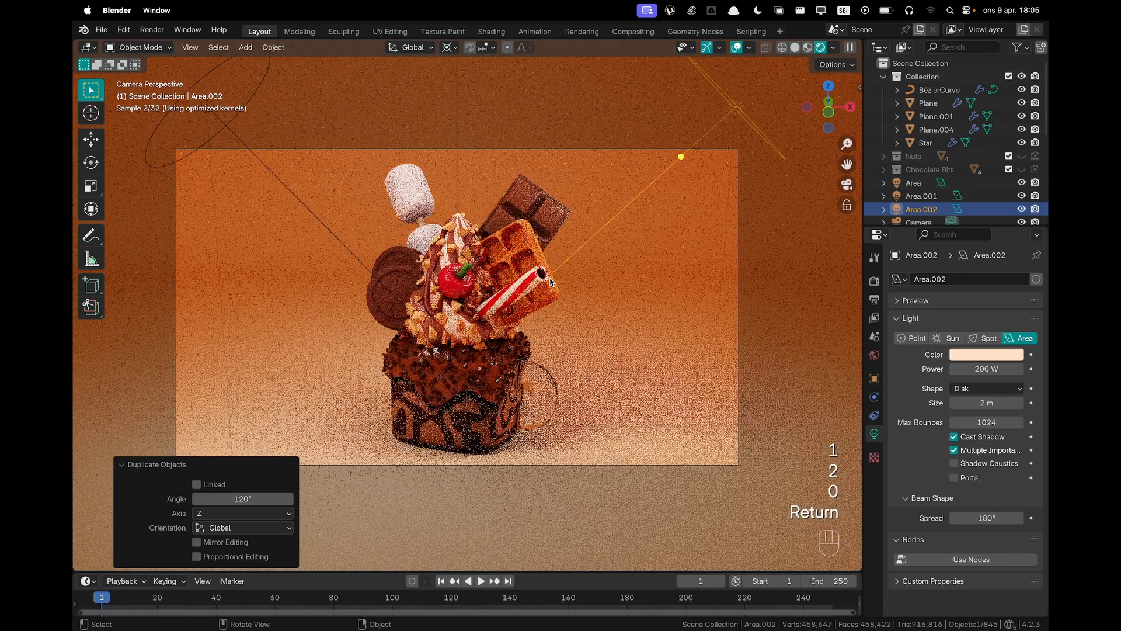
scroll(735, 131, down, 2)
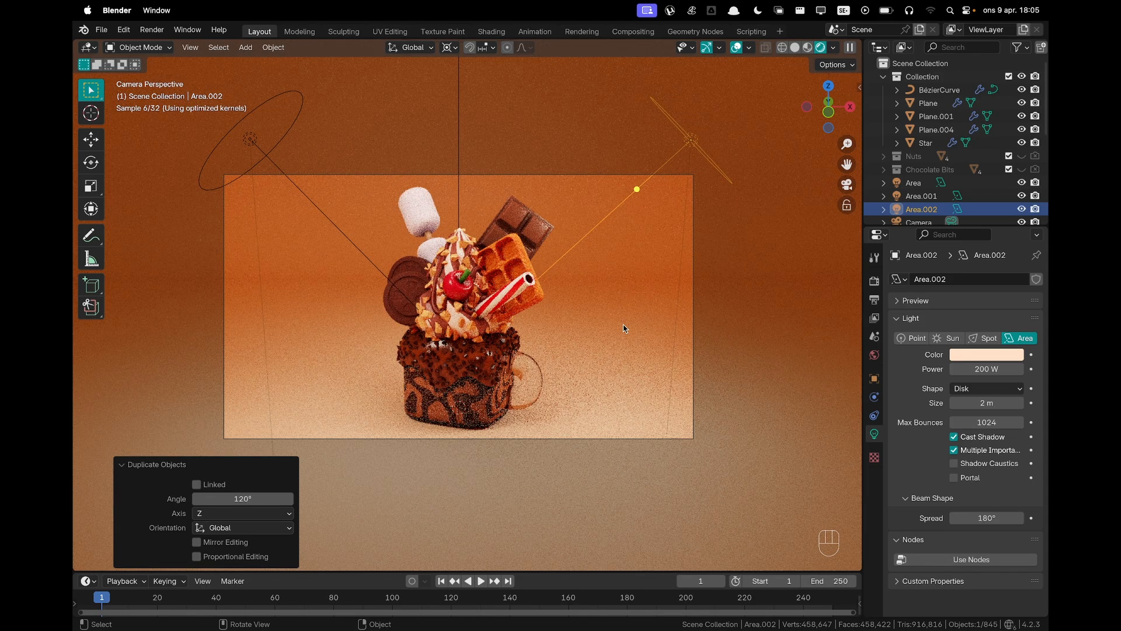
Tilt the duplicated light about 15° around its local X axis
scroll(716, 148, down, 1)
key(r)
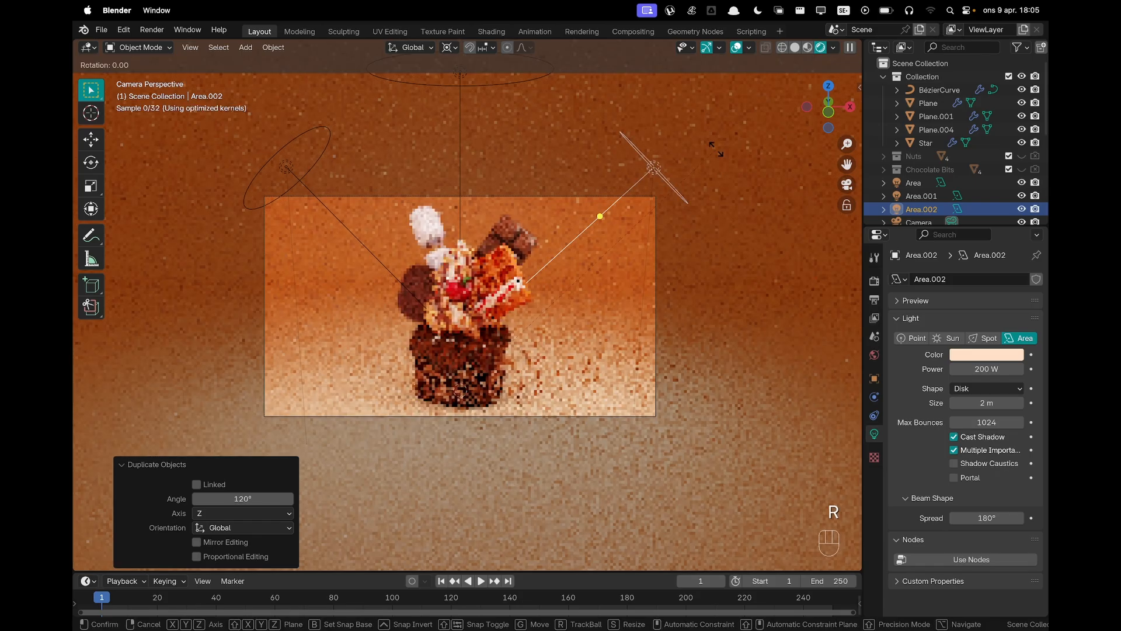
key(x)
key(x)
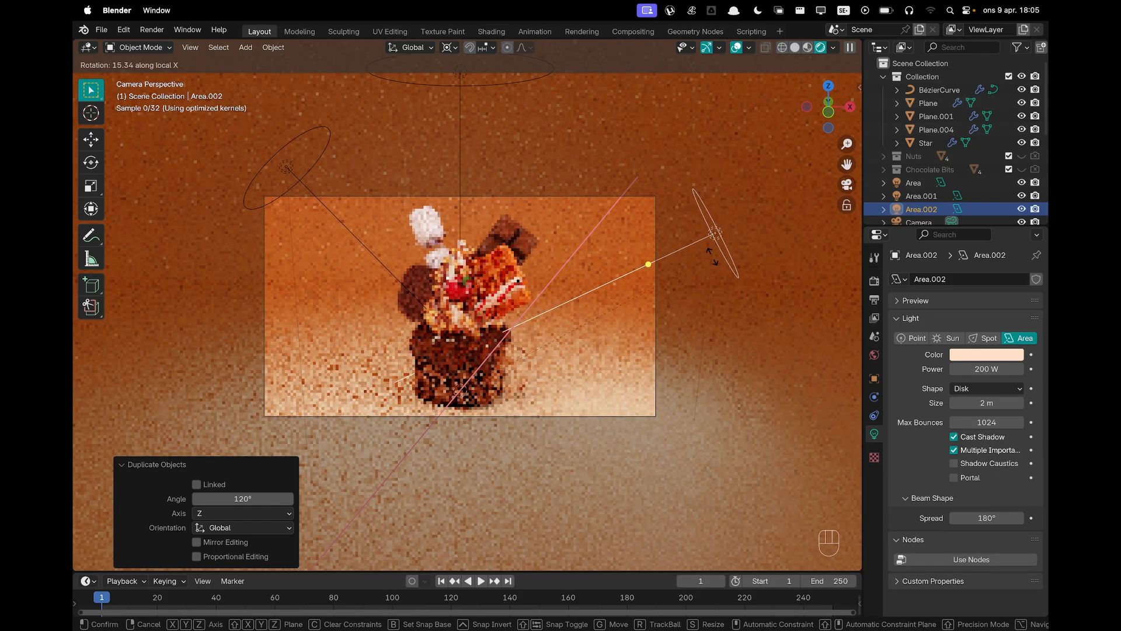
click(719, 245)
Raise the duplicated light about 0.94 m along global Z, and move it about -1.28 m along its local Z toward the dessert
key(g)
key(z)
click(708, 227)
key(g)
key(z)
key(z)
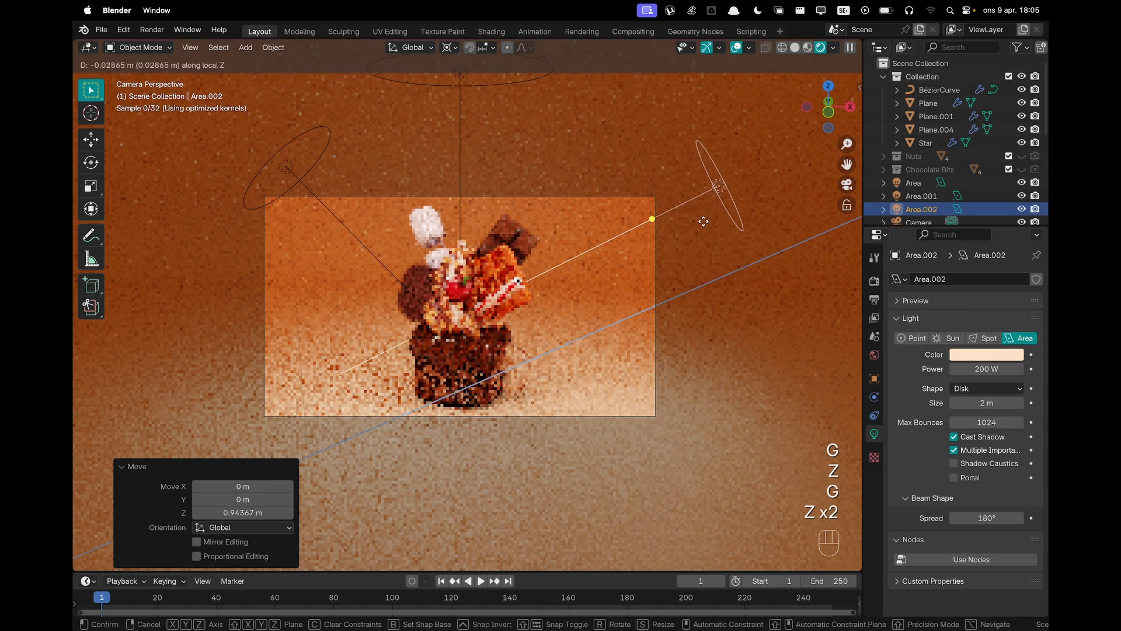
click(680, 234)
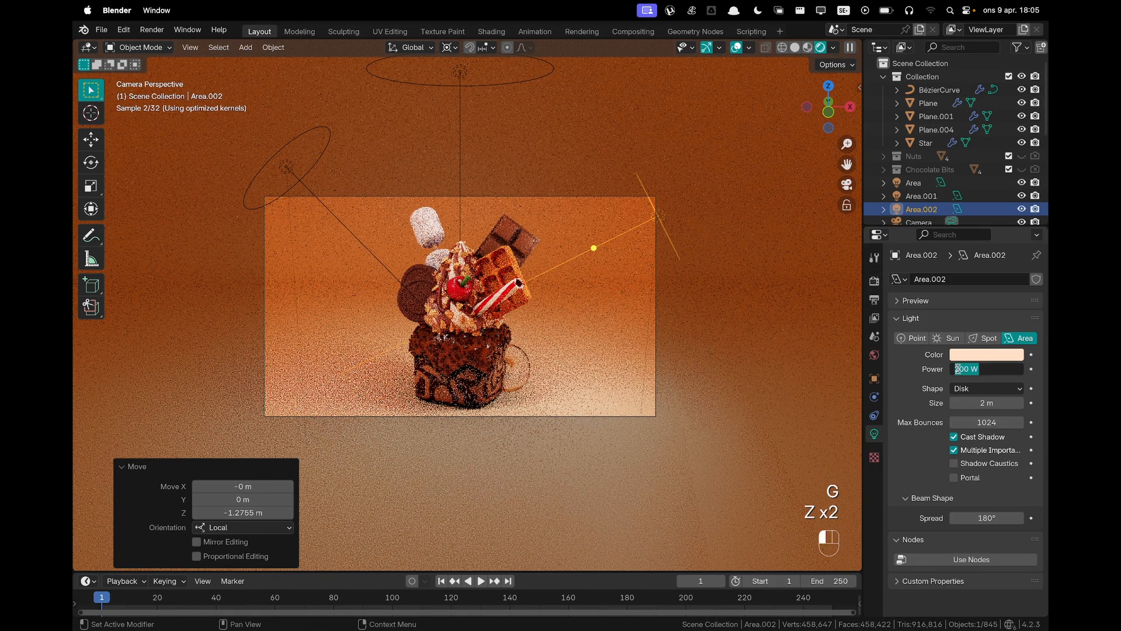
Set the duplicated light's power to 100 W
text(100)
key(Return)
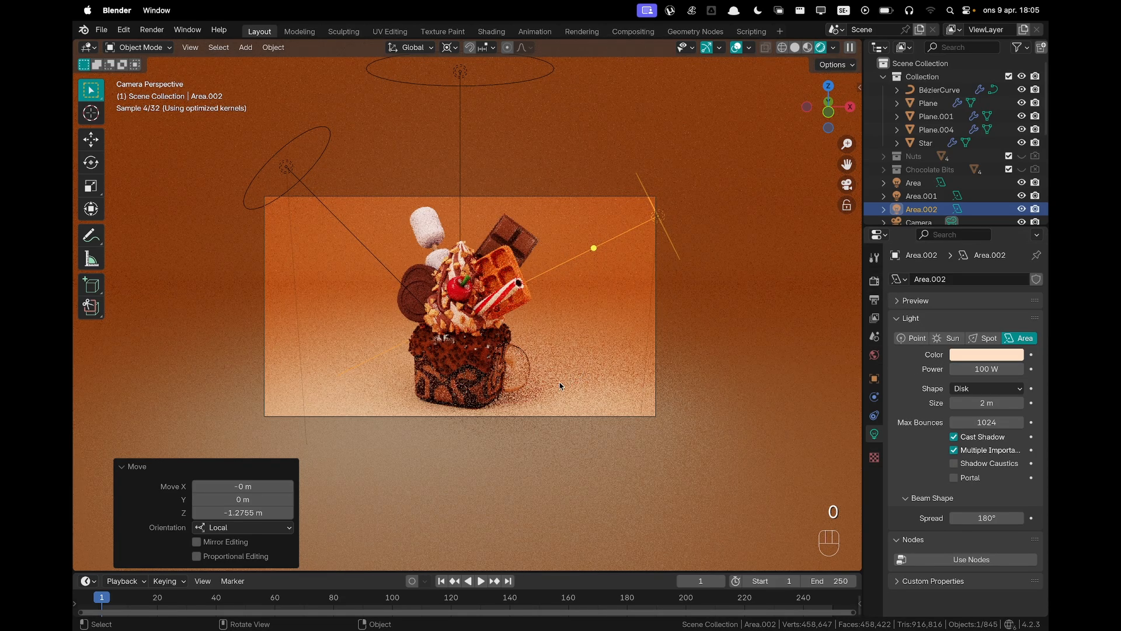
scroll(526, 403, up, 2)
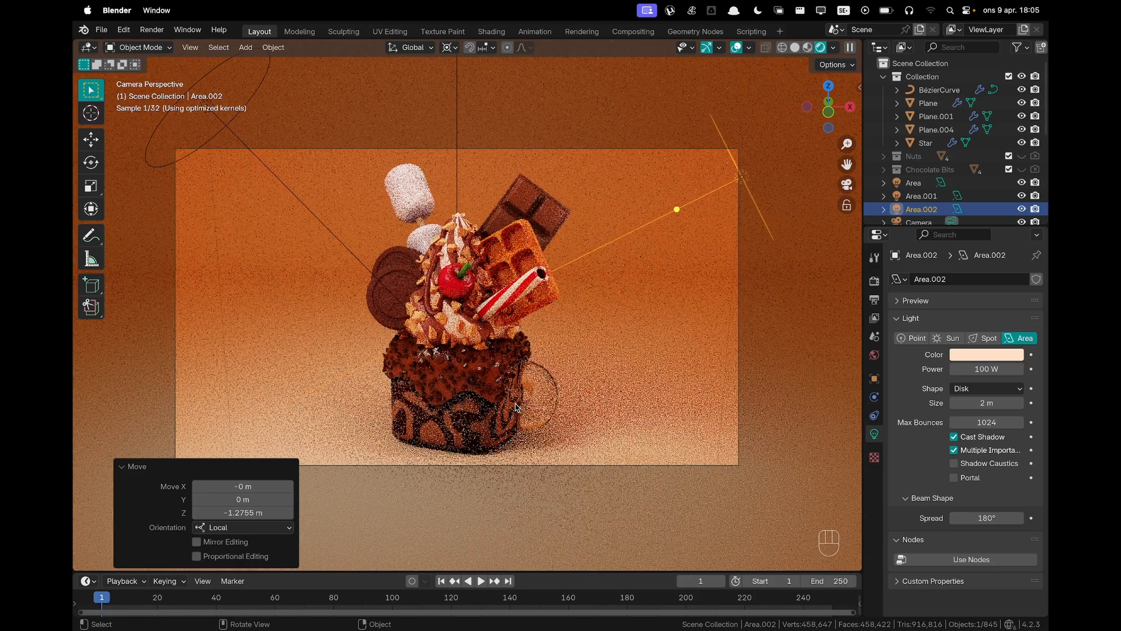
scroll(524, 397, up, 1)
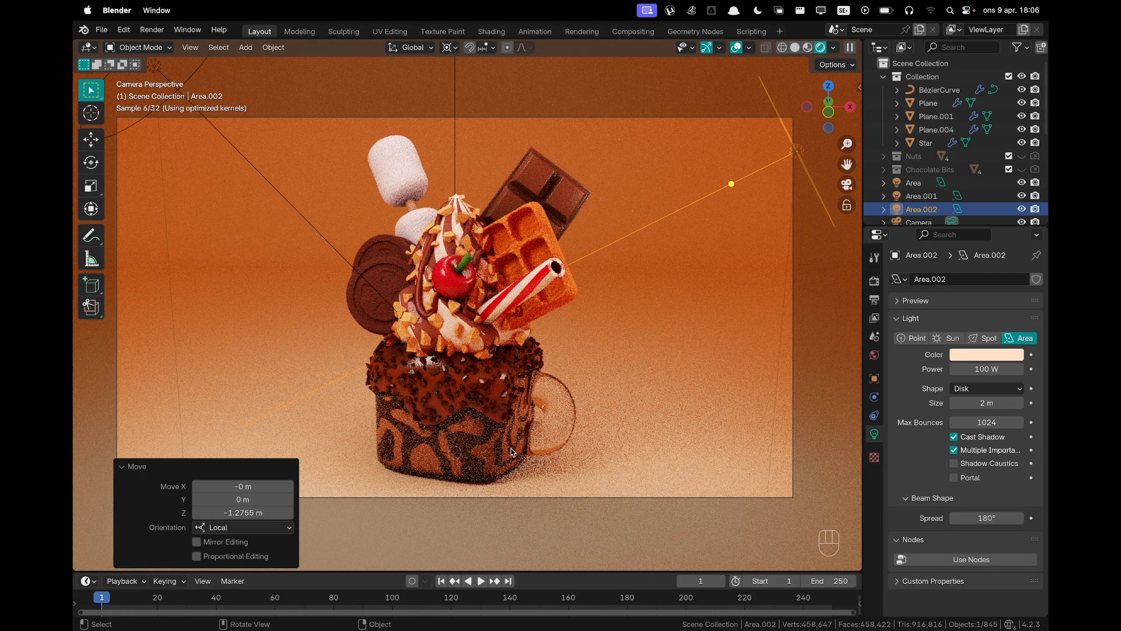
Scale the whole mesh of the mug's filling (Plane.004) to about 0.97 in its local X and Y, keeping its height
shift+middle_drag(459, 465, 478, 349)
scroll(467, 411, up, 3)
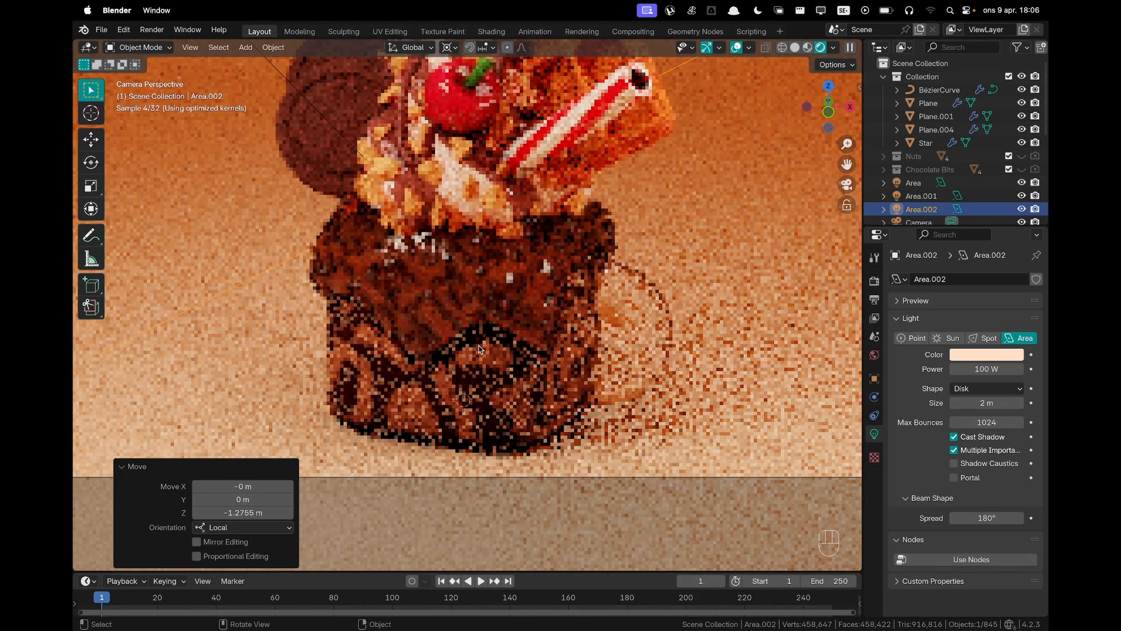
click(494, 405)
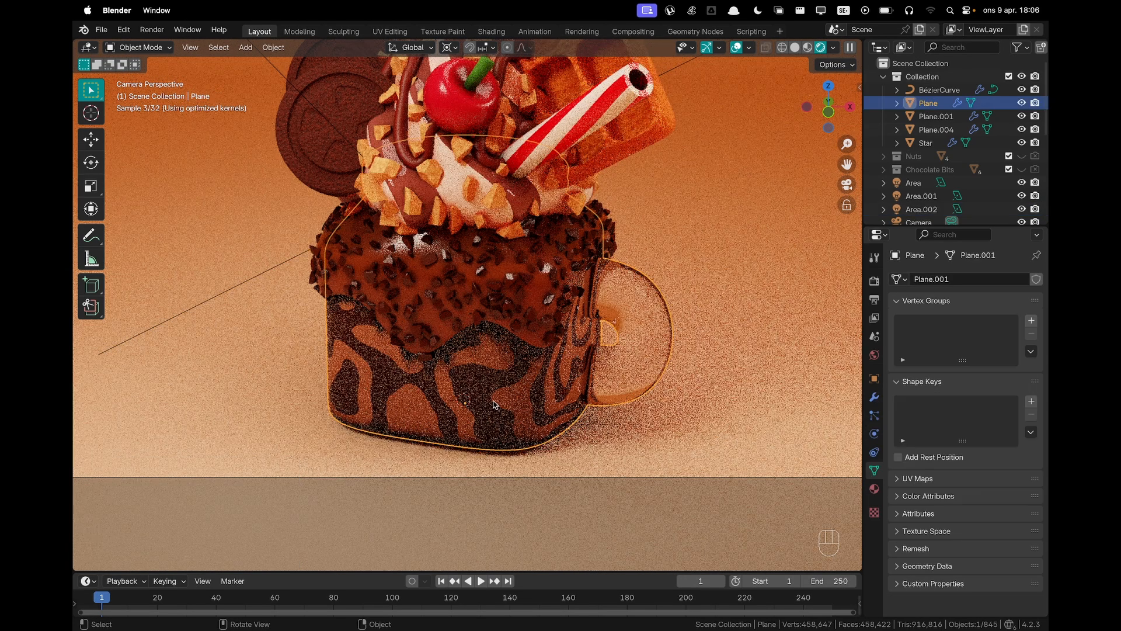
click(493, 405)
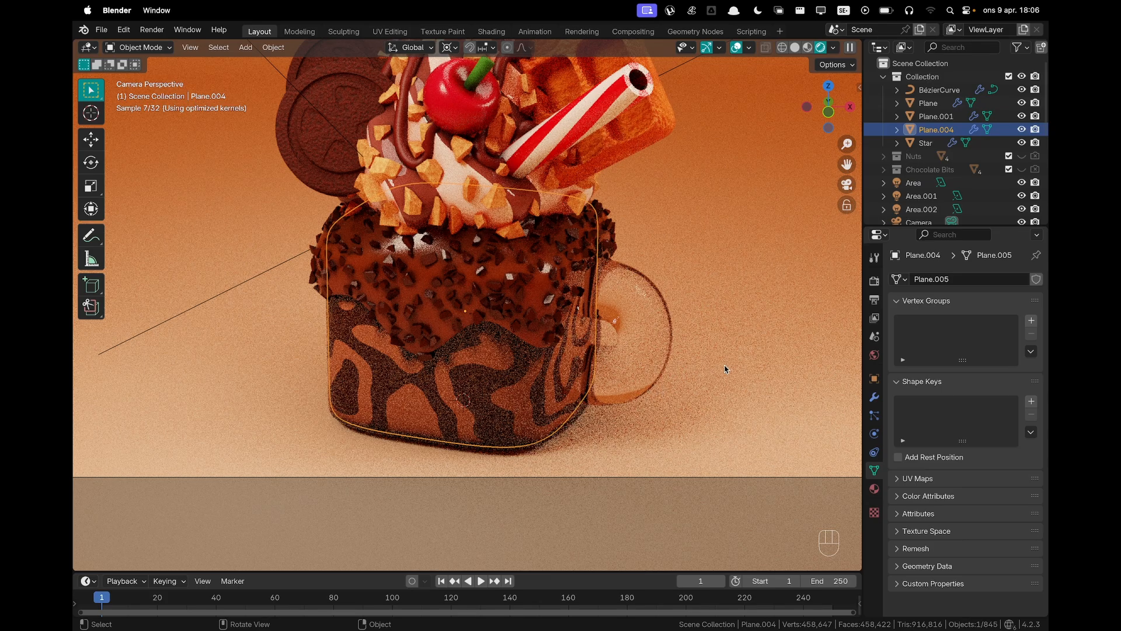
key(Tab)
key(a)
key(s)
key(shift+z)
key(shift+z)
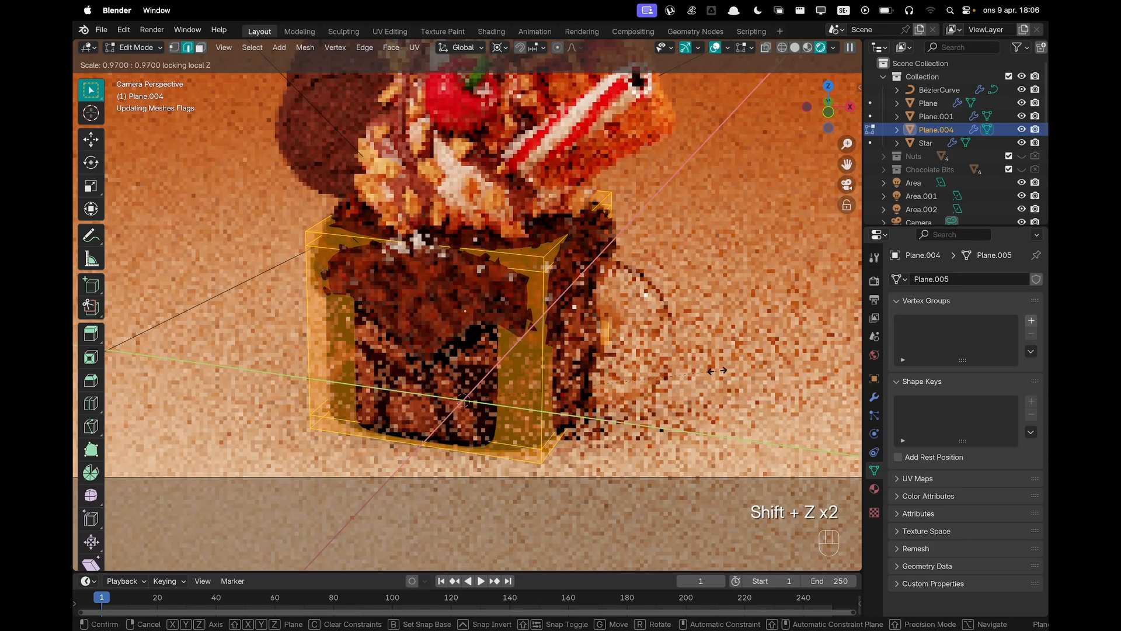
click(717, 371)
key(Tab)
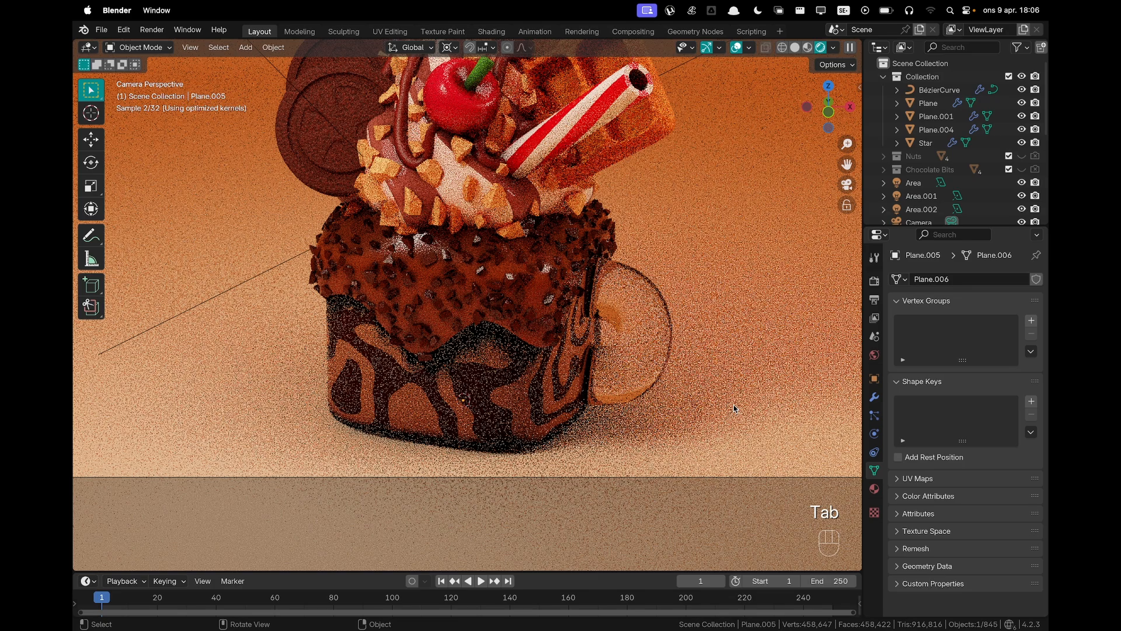
Scale the whole mesh of the mug's filling (Plane.004) to about 0.85 in its local X and Y, keeping its height
click(545, 406)
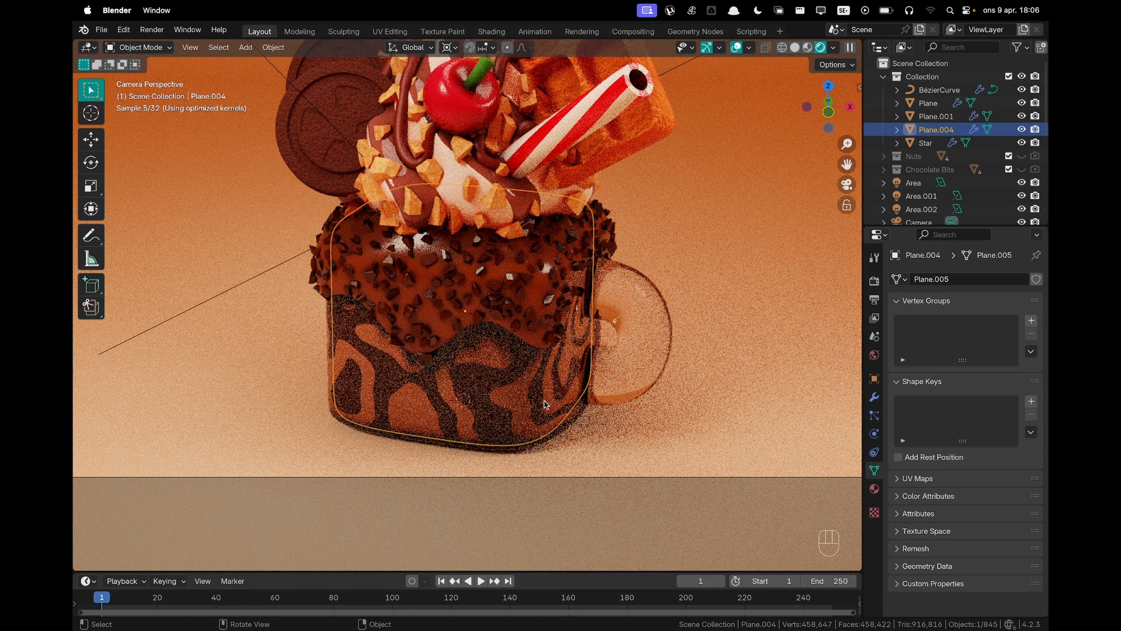
key(Tab)
key(a)
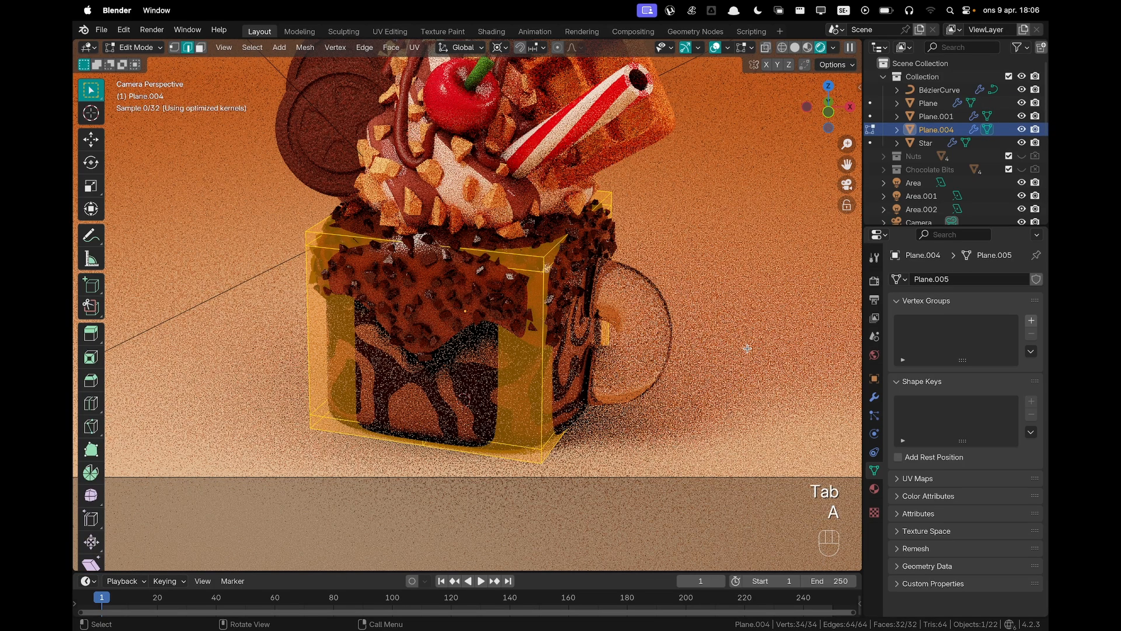
key(s)
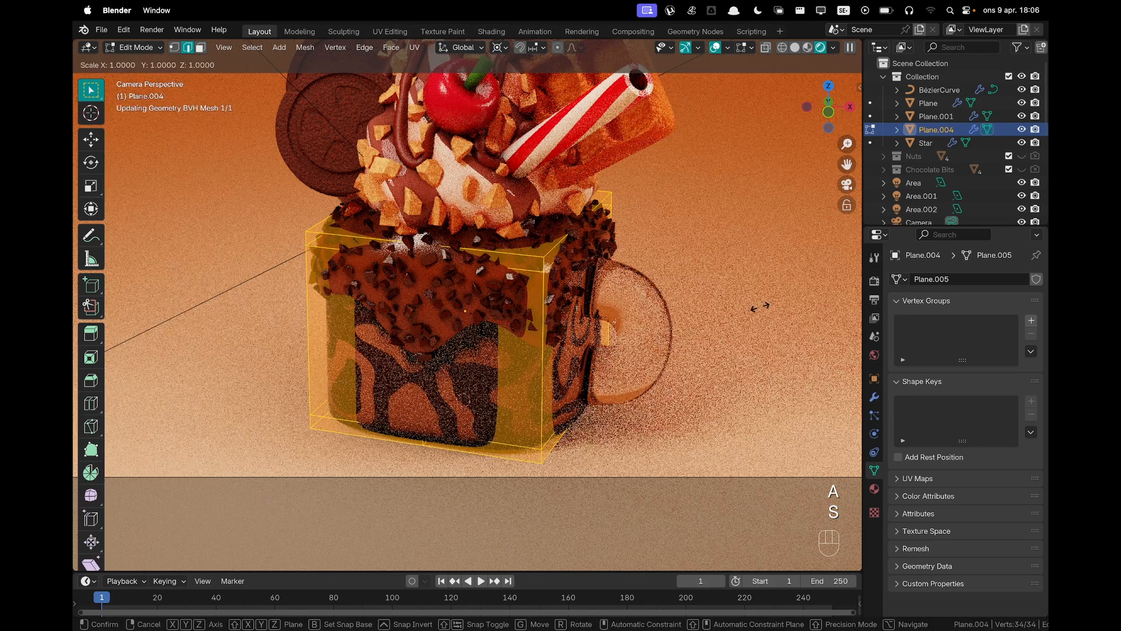
key(shift+z)
key(shift+z)
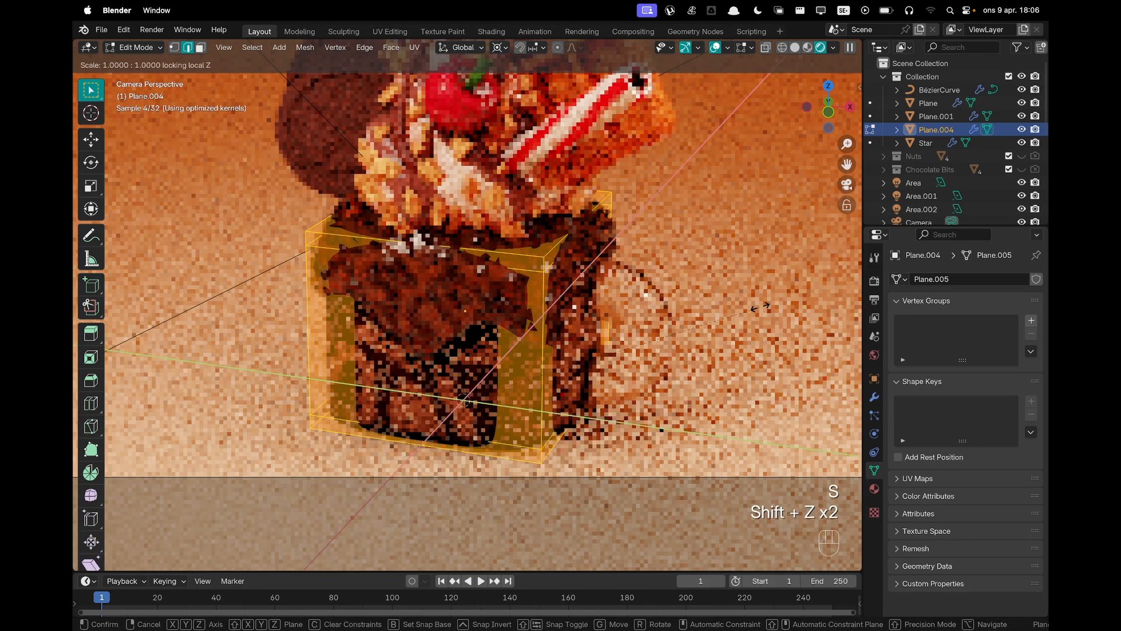
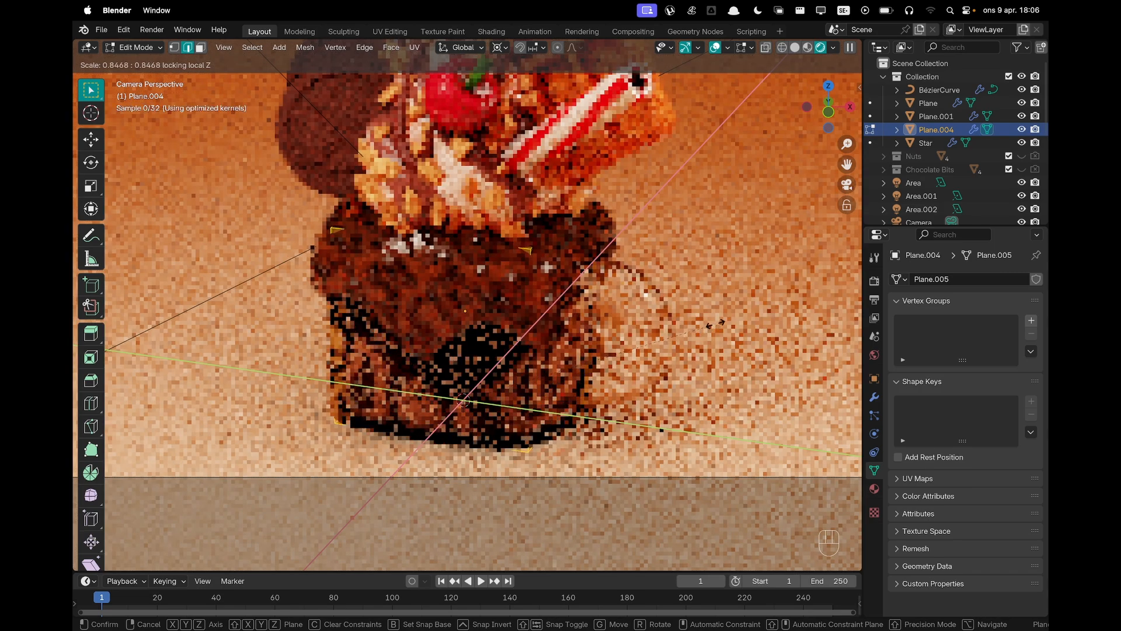
click(716, 323)
key(Tab)
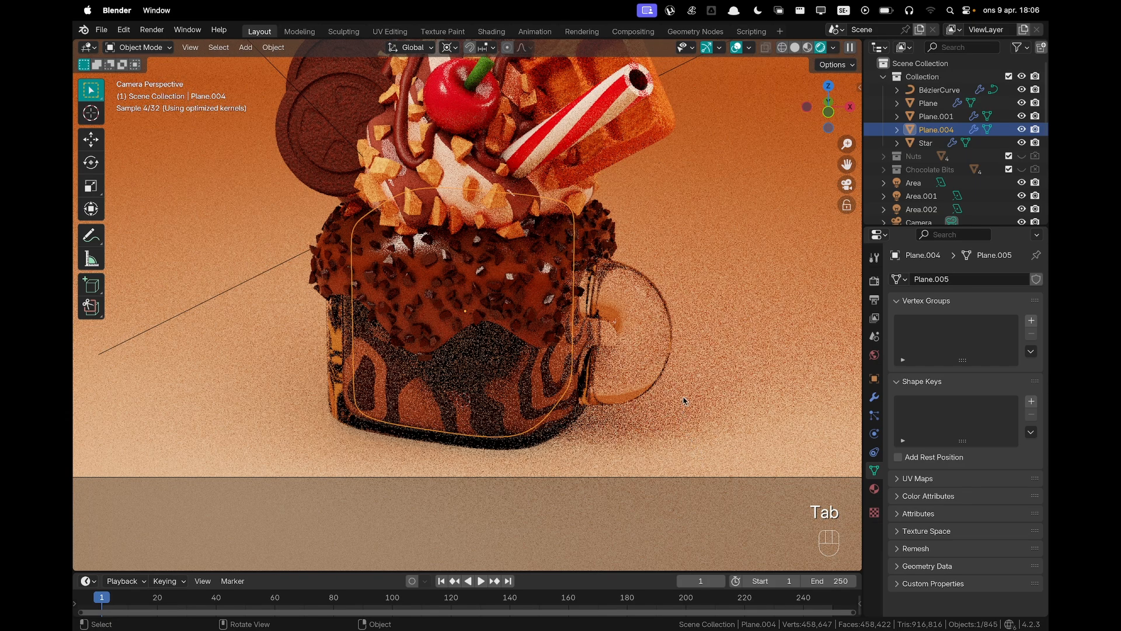
Scale the filling's mesh up by about 1.03 in its local X and Y, keeping its height
key(Tab)
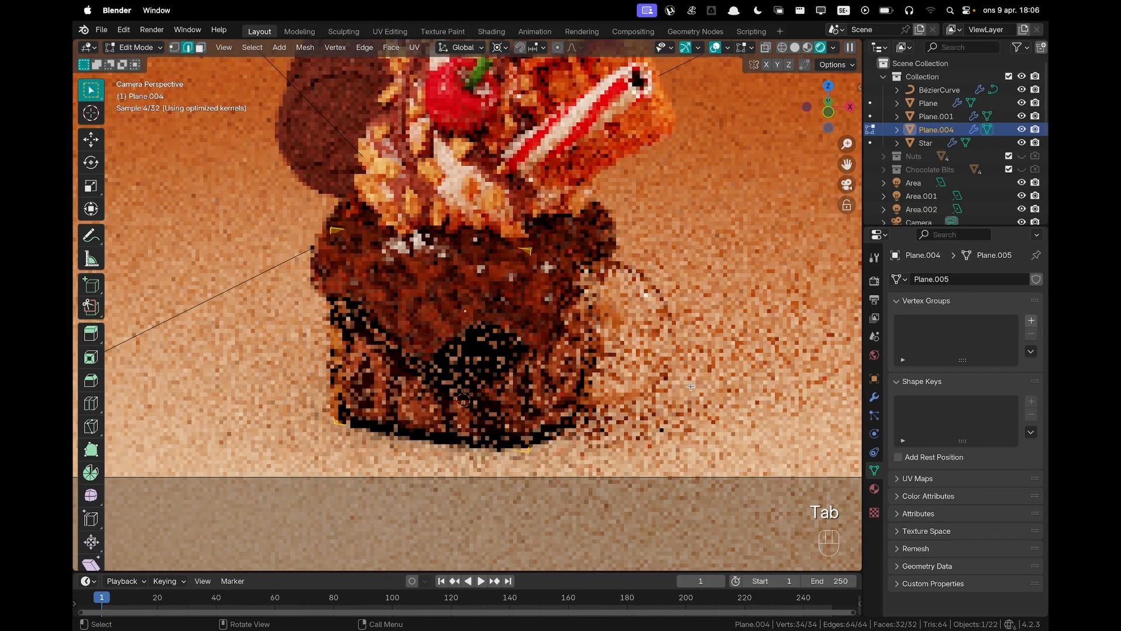
key(s)
key(shift+z)
key(shift+z)
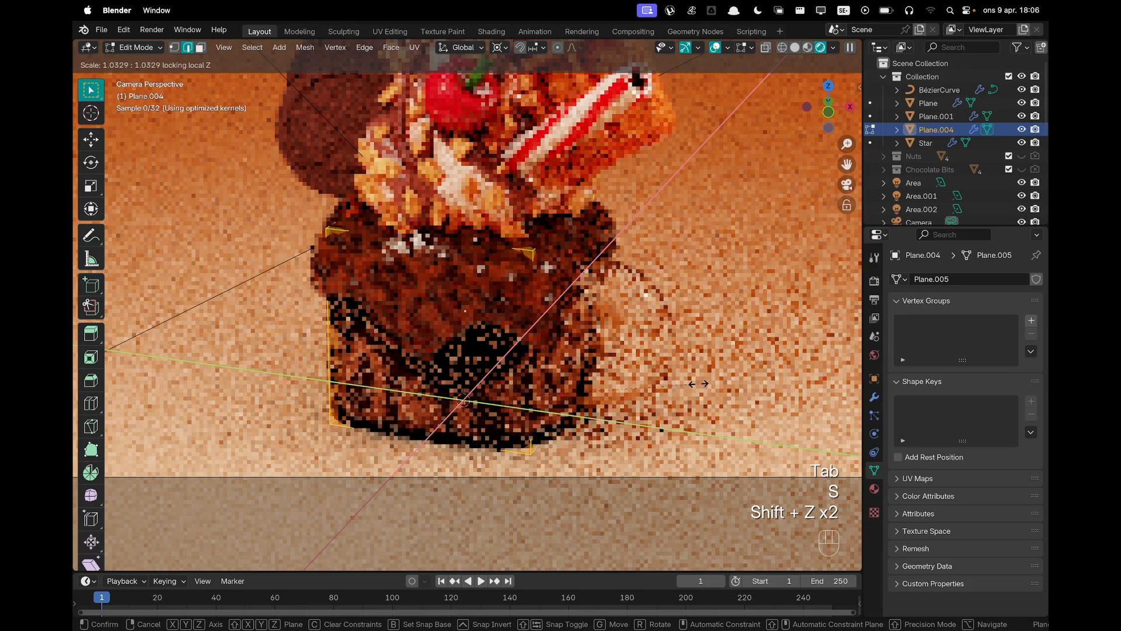
click(699, 384)
key(Tab)
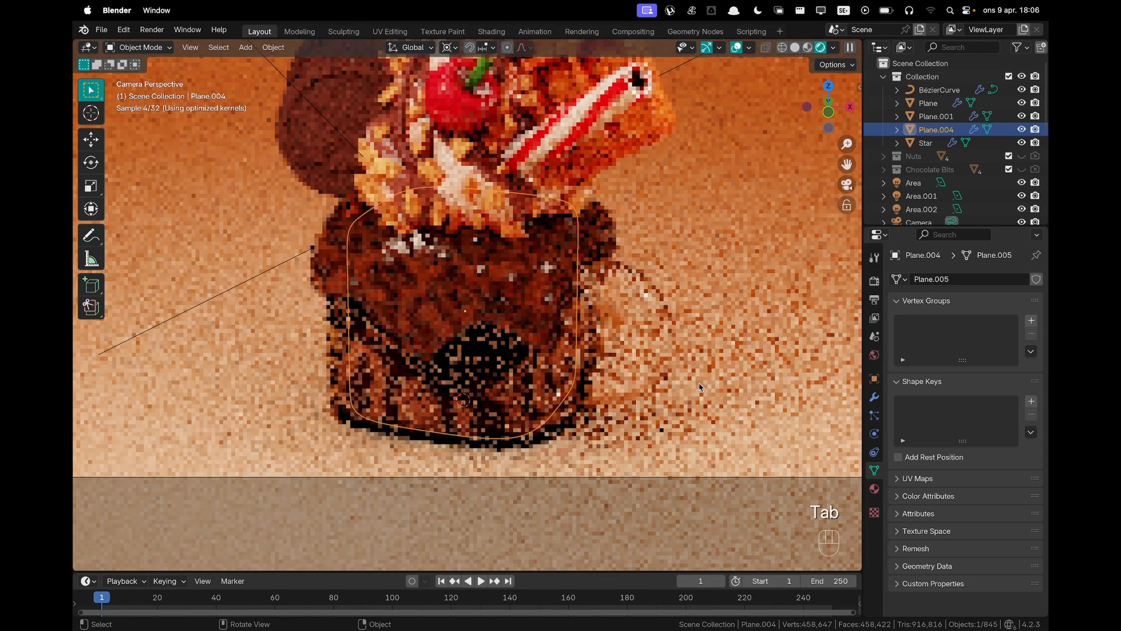
Enlarge the filling's whole mesh by about 1.06 in its local X and Y, keeping its height
key(Tab)
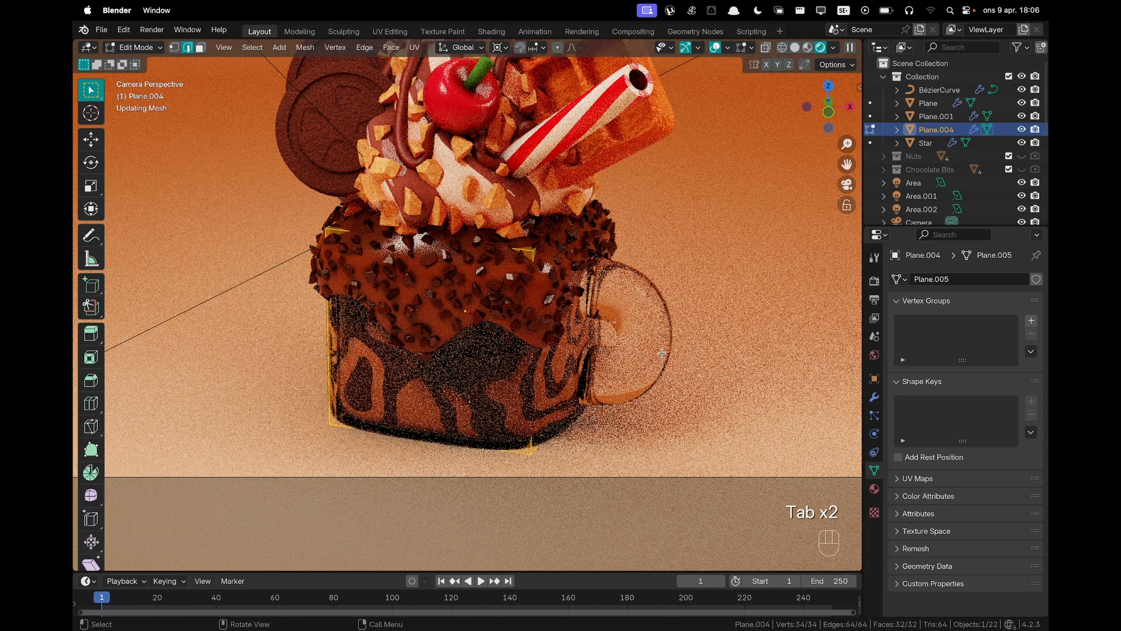
key(a)
key(s)
key(shift+z)
key(shift+z)
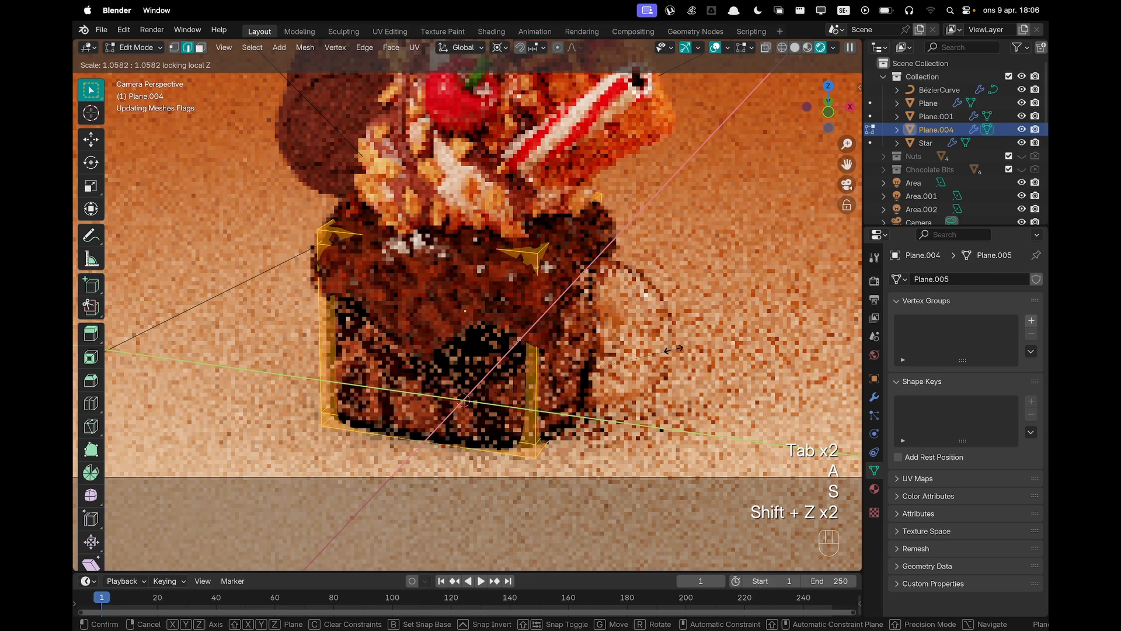
click(675, 349)
key(Tab)
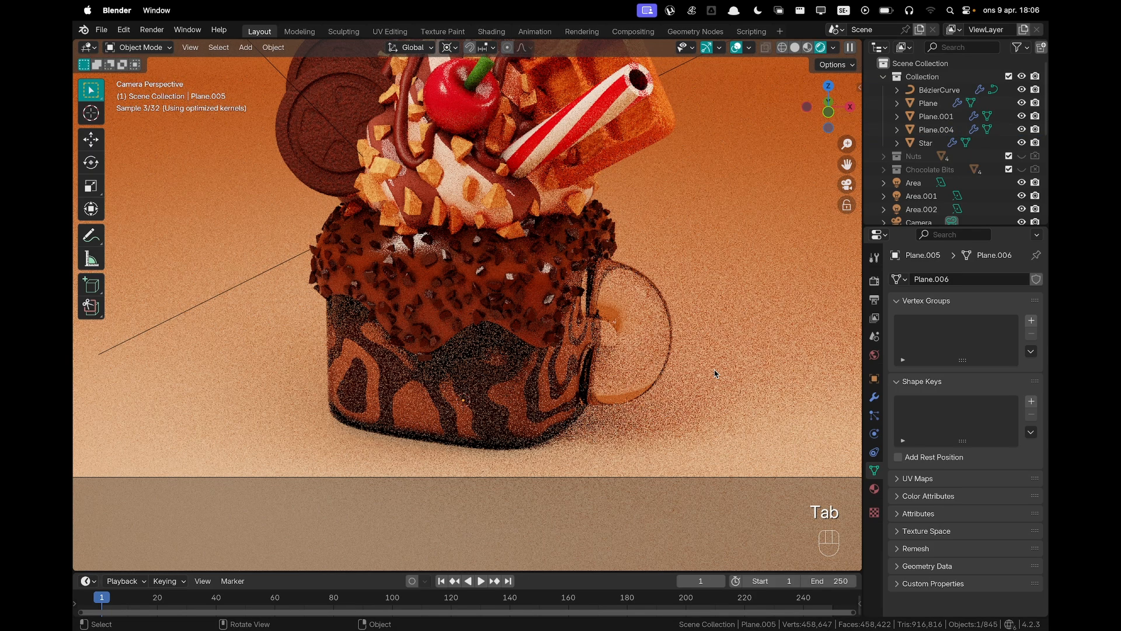
Rotate the 200 W disk light Area.001 about 24° around its local X axis
scroll(562, 394, down, 4)
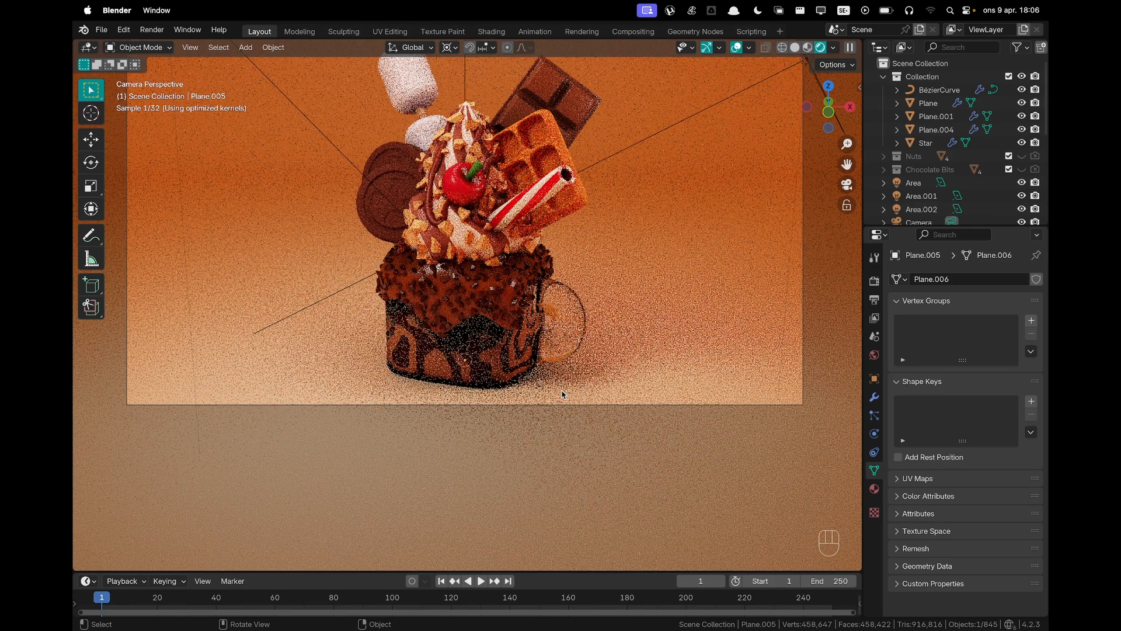
scroll(562, 394, down, 3)
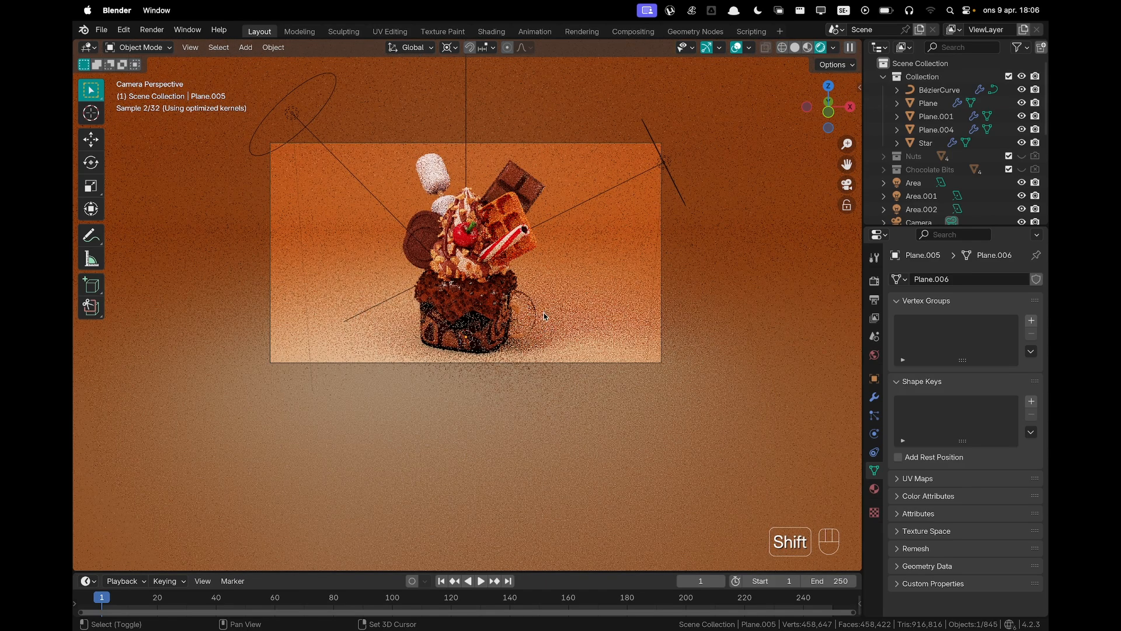
shift+middle_drag(545, 328, 546, 332)
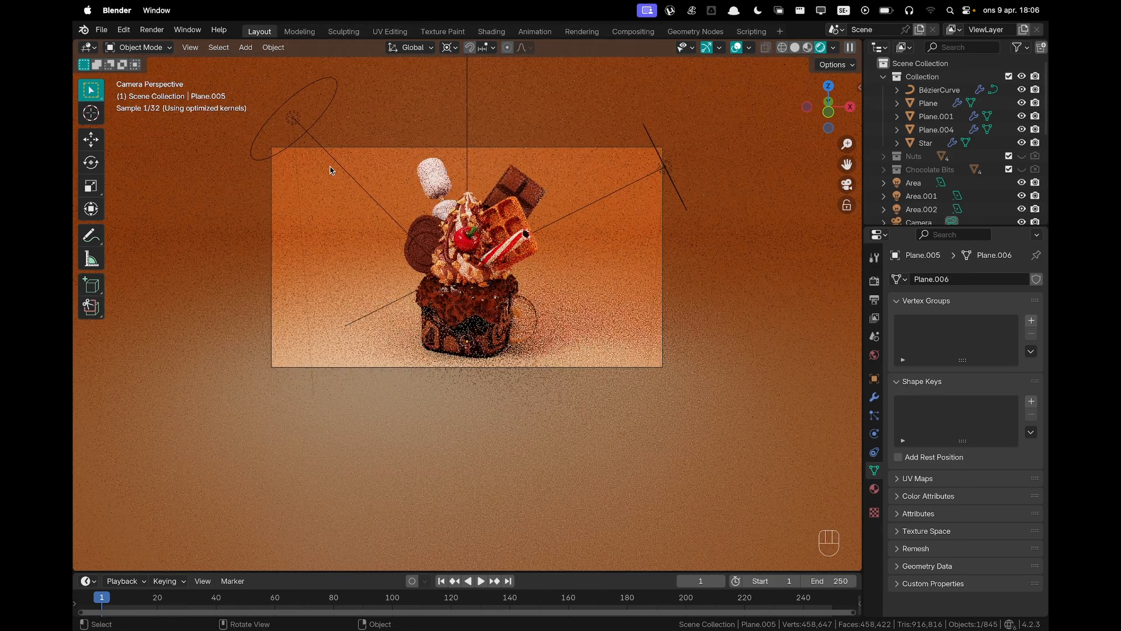
click(294, 118)
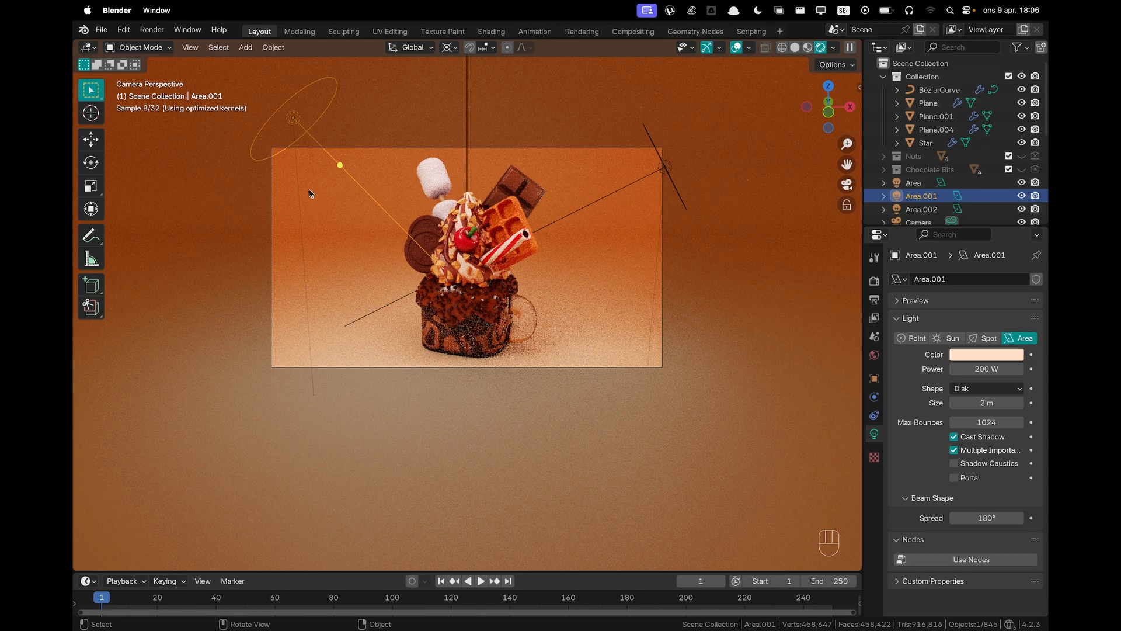
key(r)
key(x)
key(x)
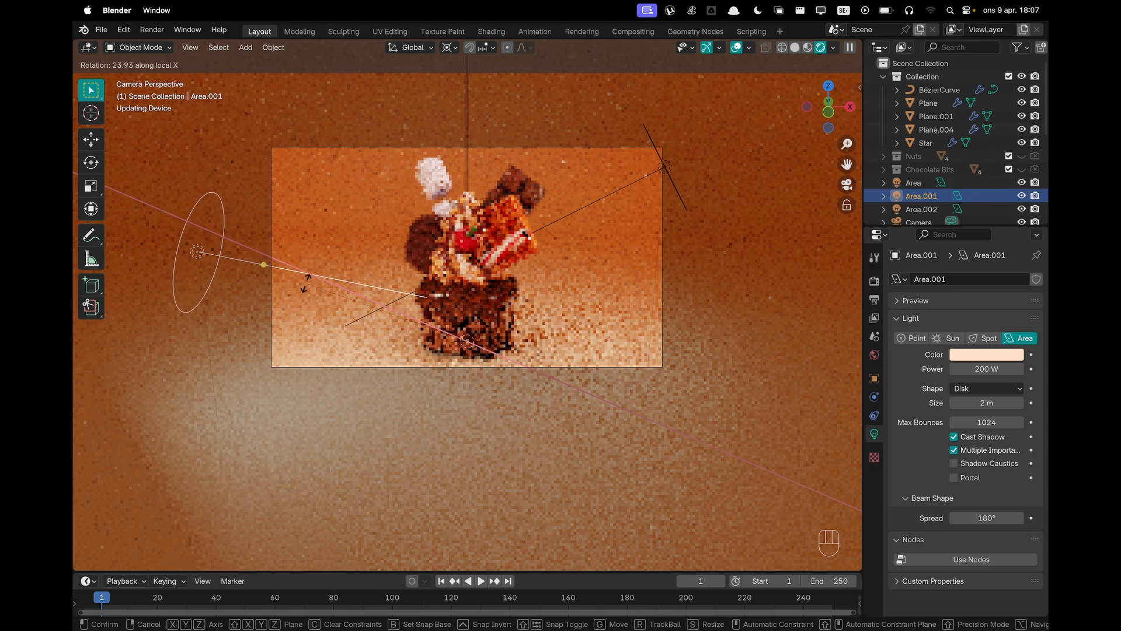
click(305, 283)
Raise Area.001 about 0.61 m along global Z, and move it about -0.56 m along its local Z toward the dessert
key(g)
key(z)
click(316, 264)
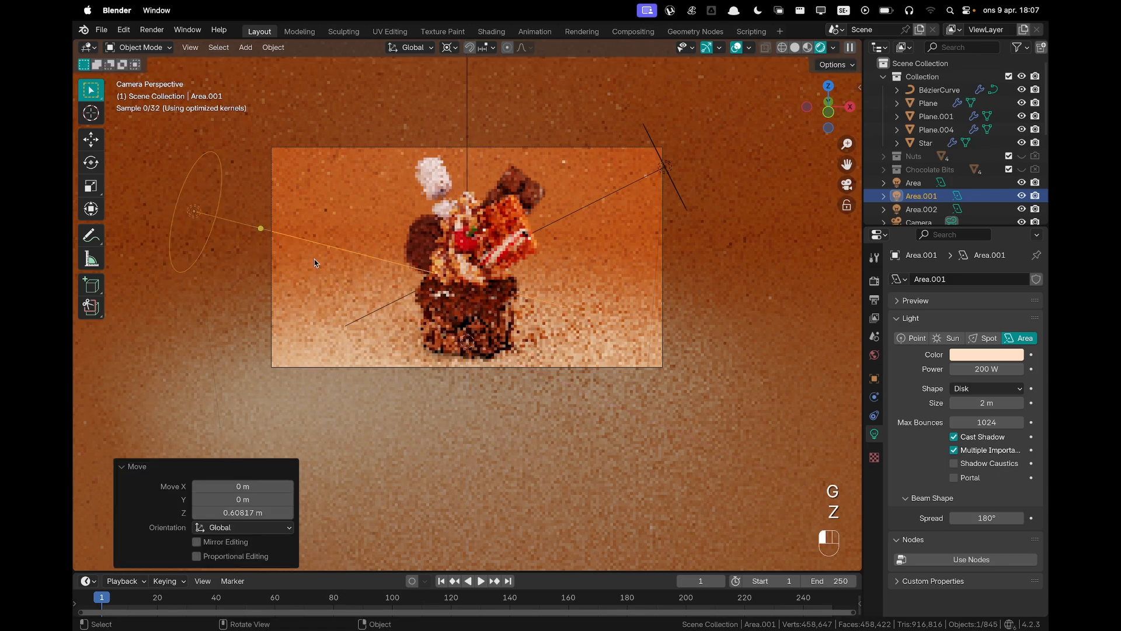
key(g)
key(z)
key(z)
click(330, 264)
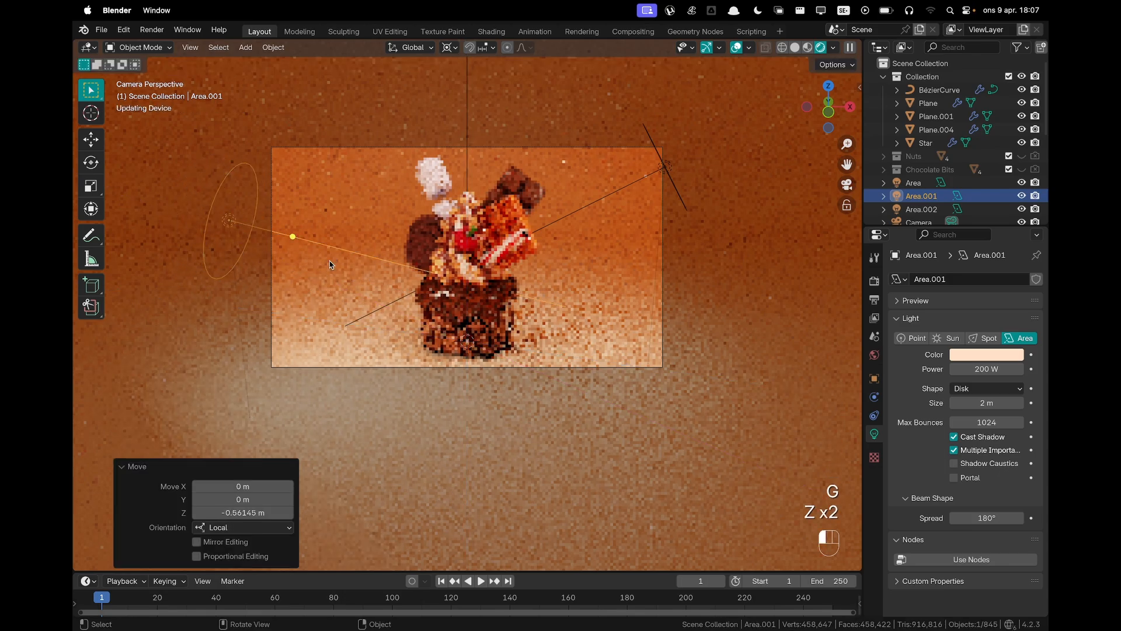
click(693, 304)
Add a new area light and raise it about 6.4 m along global Z above the dessert
scroll(649, 308, up, 2)
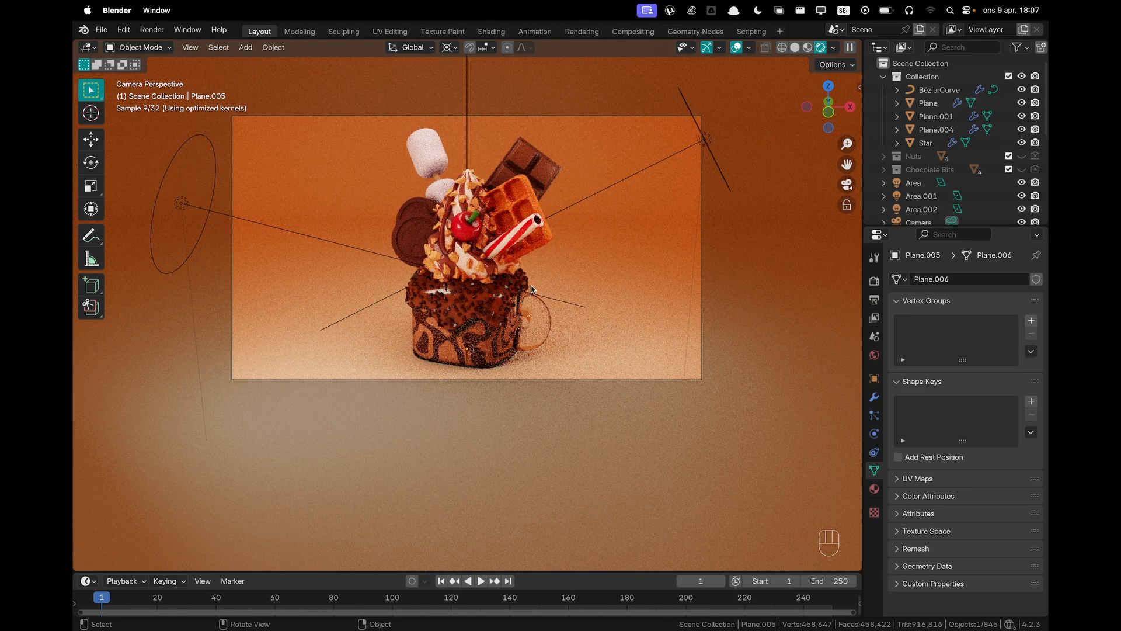
scroll(533, 289, up, 2)
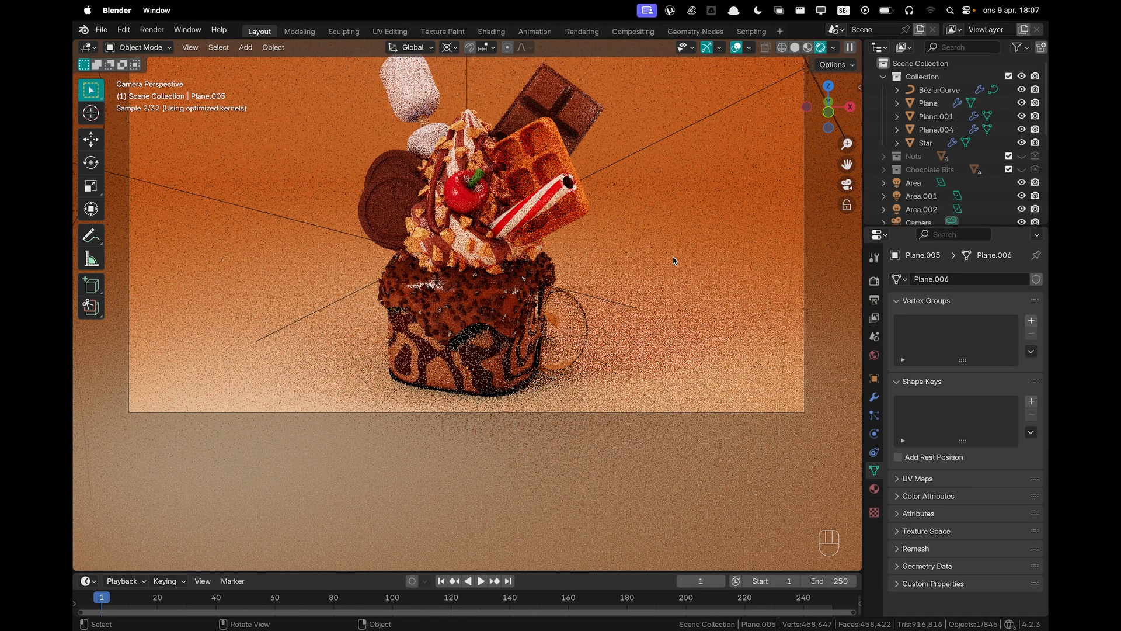
shift+scroll(619, 275, up, 4)
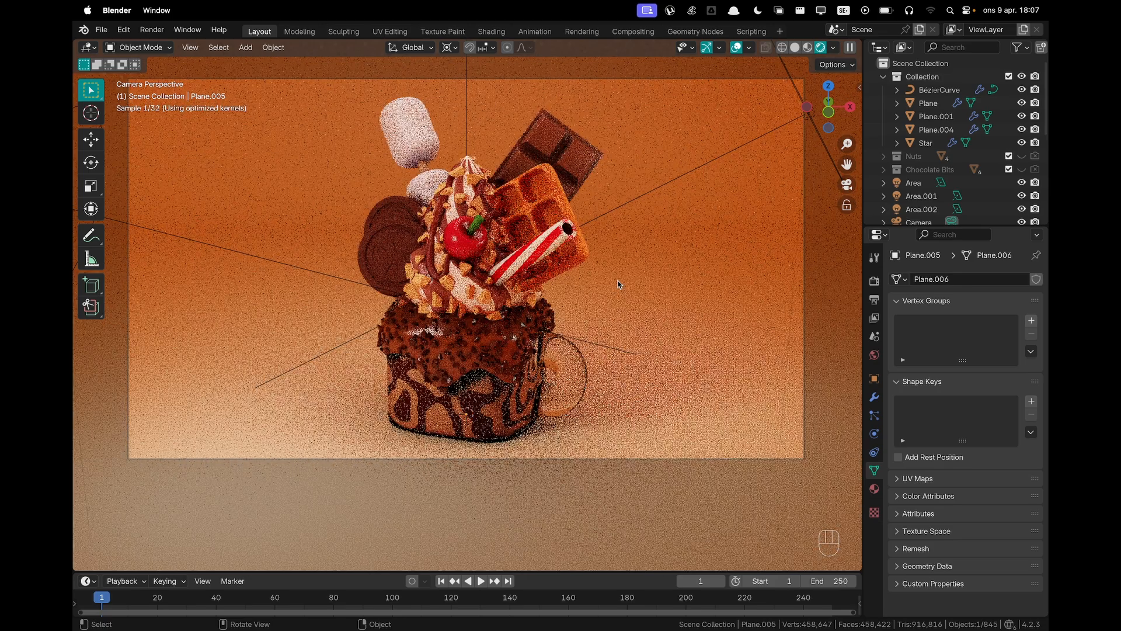
middle_drag(494, 235, 533, 277)
key(shift+a)
mouse_move(525, 284)
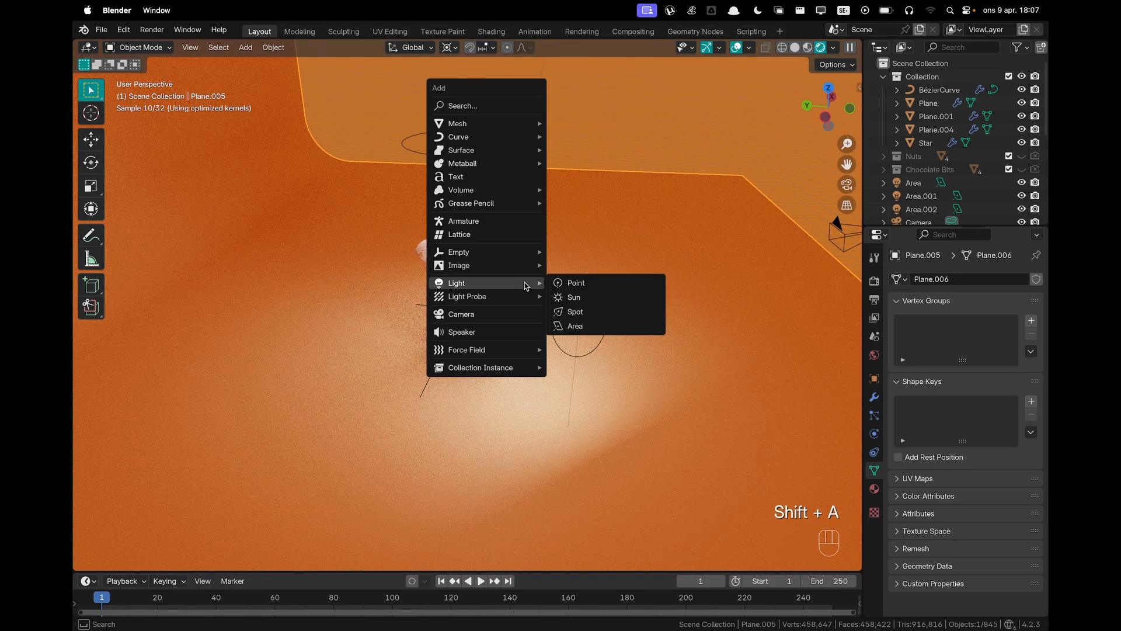
click(575, 326)
key(g)
key(z)
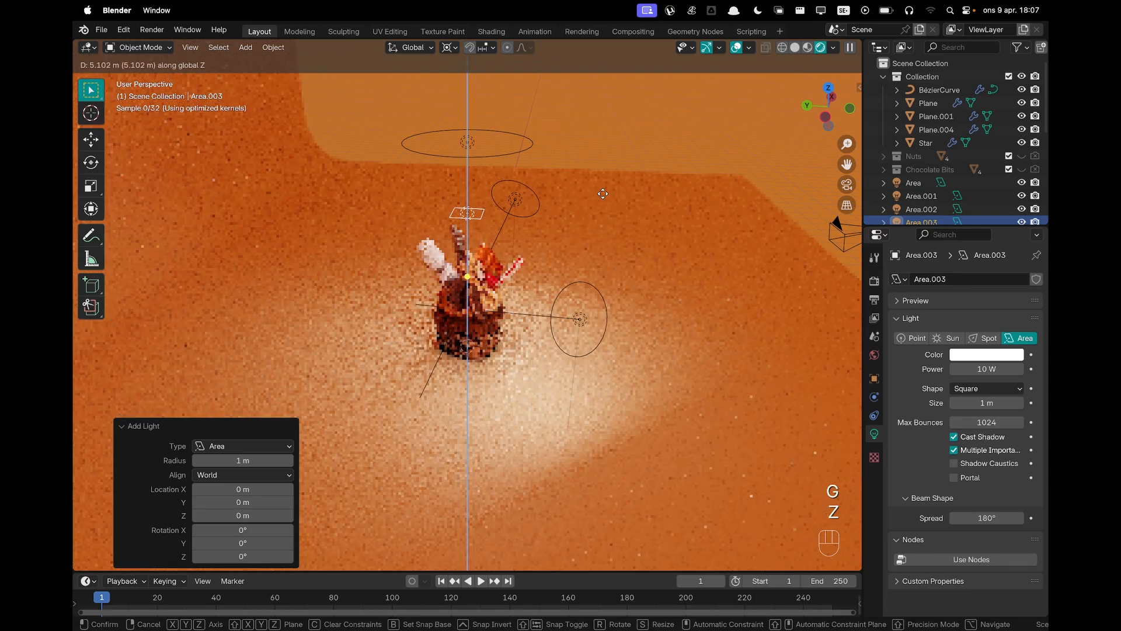
click(600, 169)
Rotate the new area light -45° around the global X axis
key(r)
key(x)
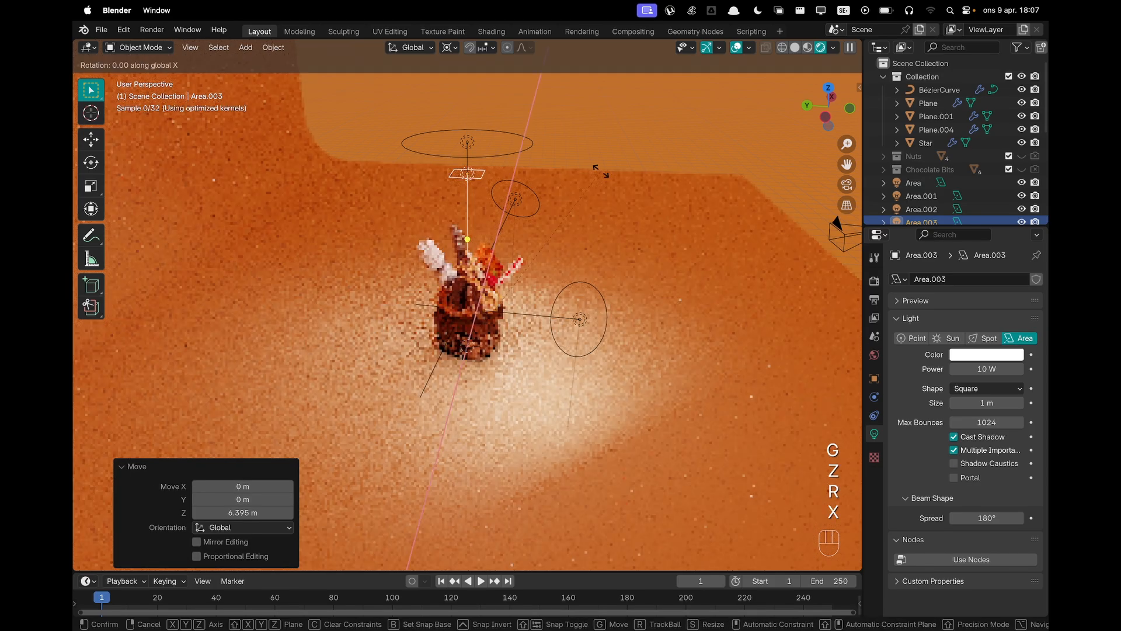
text(90)
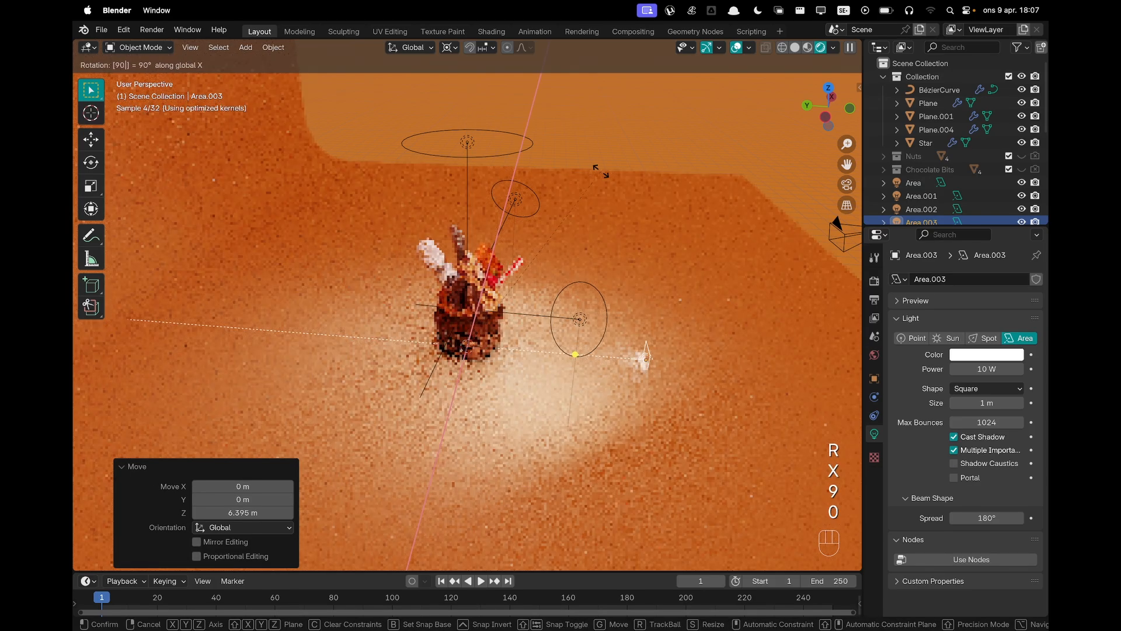
key(BackSpace)
key(BackSpace)
text(45)
key(minus)
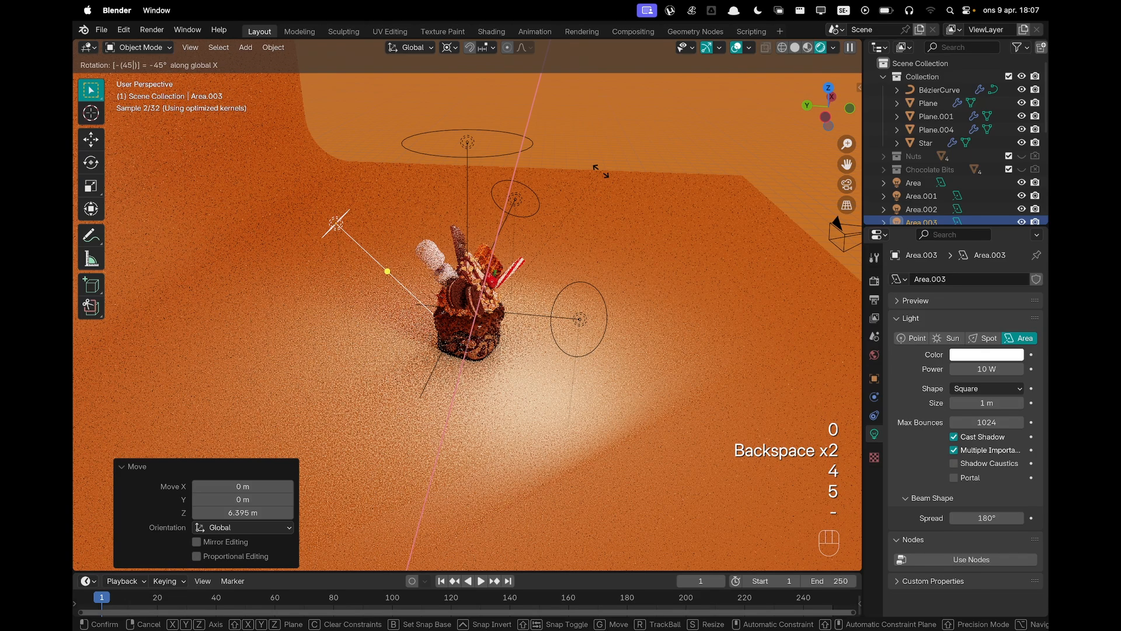
key(Return)
Raise the new area light about 1.8 m along global Z, and rotate it around its local X axis to a shallower angle
middle_drag(535, 258, 575, 265)
key(g)
key(z)
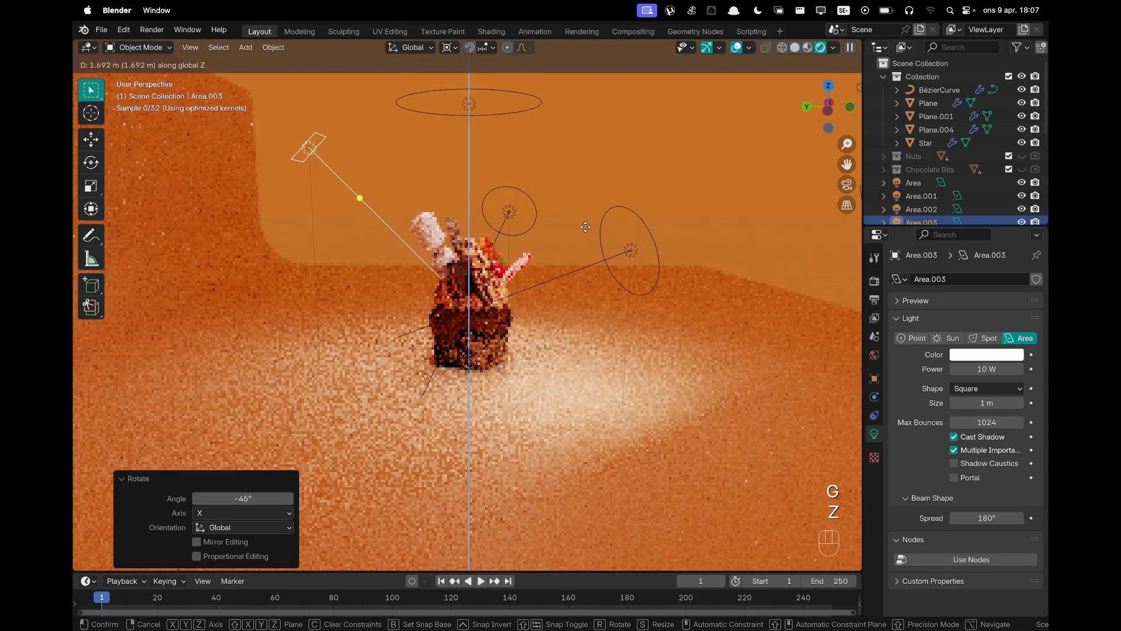
click(598, 286)
key(r)
key(x)
key(x)
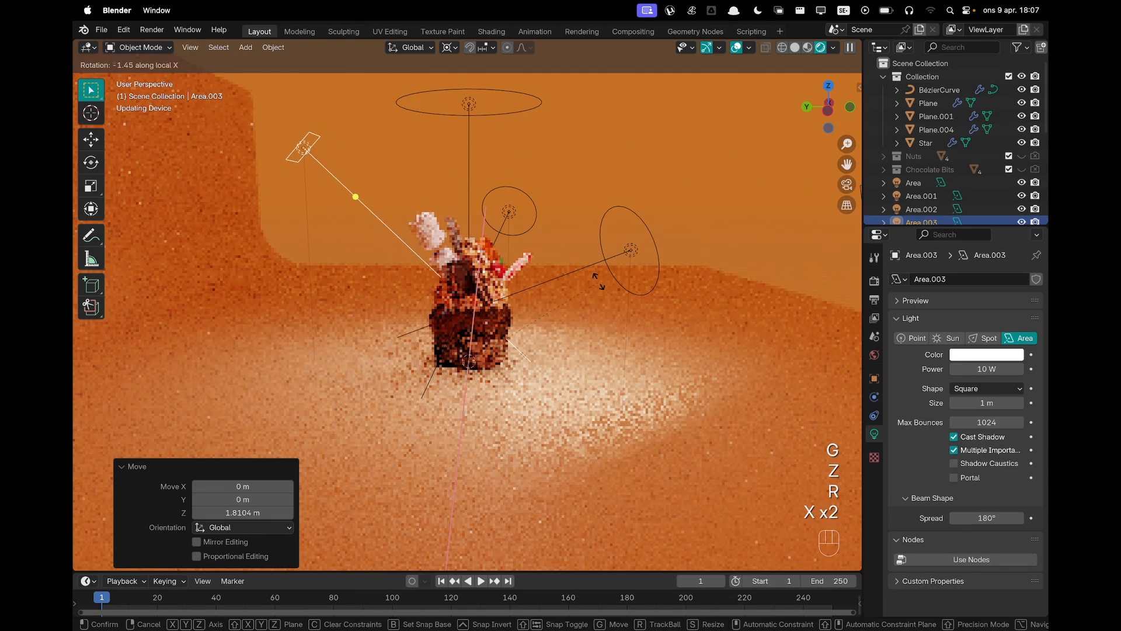
right_click(595, 191)
Raise the new light about 1.2 m along global Z, and move it about -2.04 m along its local Z toward the dessert
key(g)
key(z)
click(522, 227)
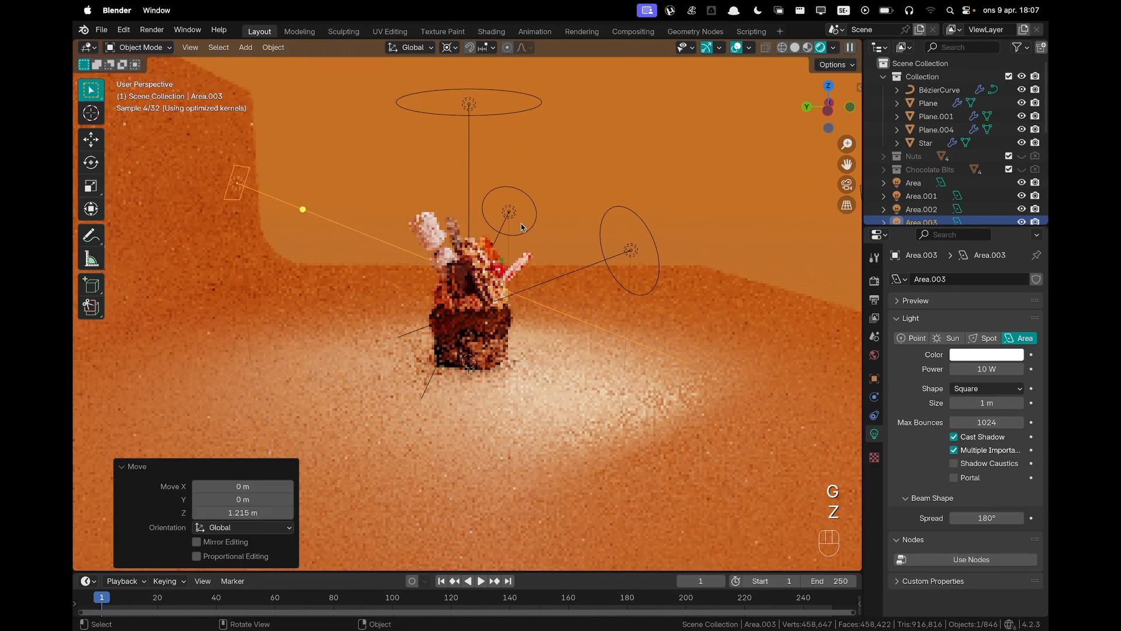
key(g)
key(z)
key(z)
click(577, 264)
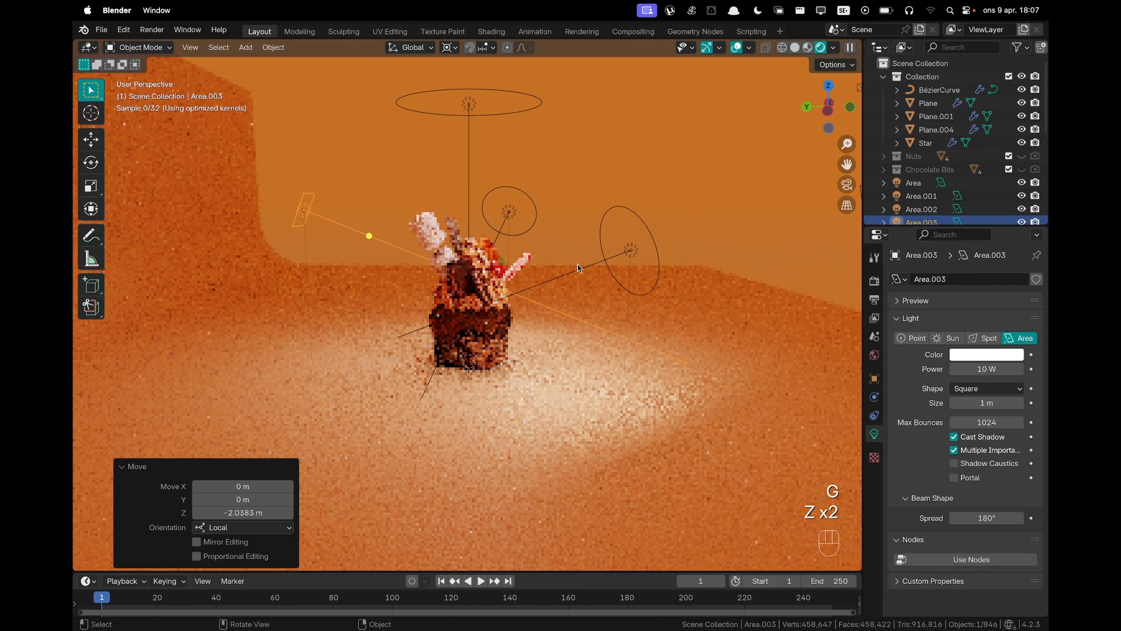
Make the new area light a disk with a size of 3 m and a power of 100 W
click(985, 390)
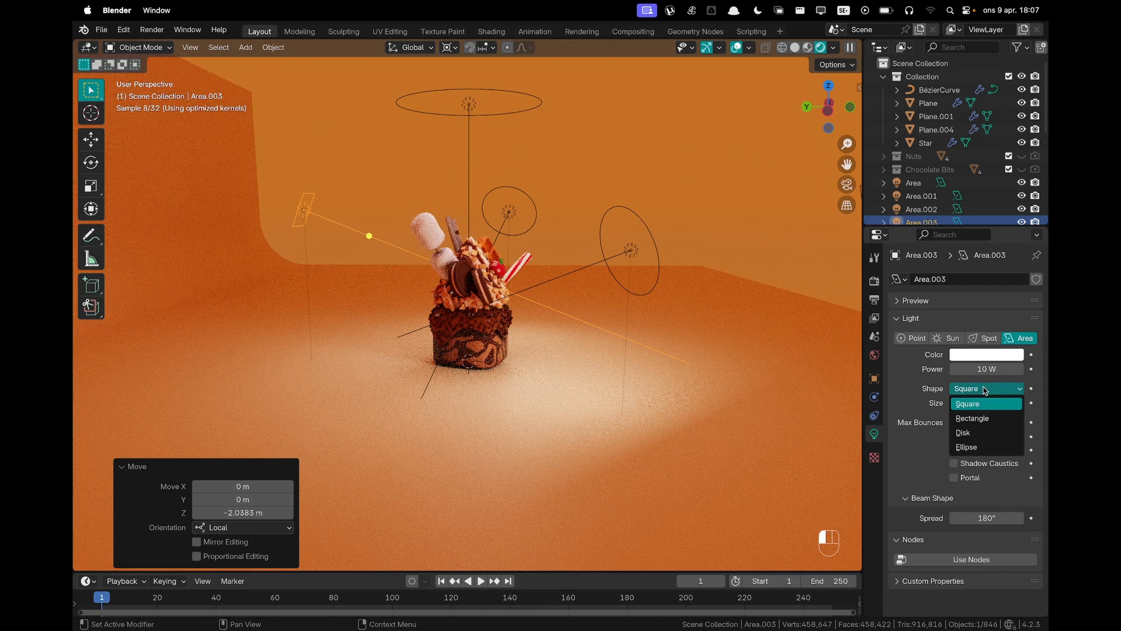
click(981, 432)
double_click(987, 403)
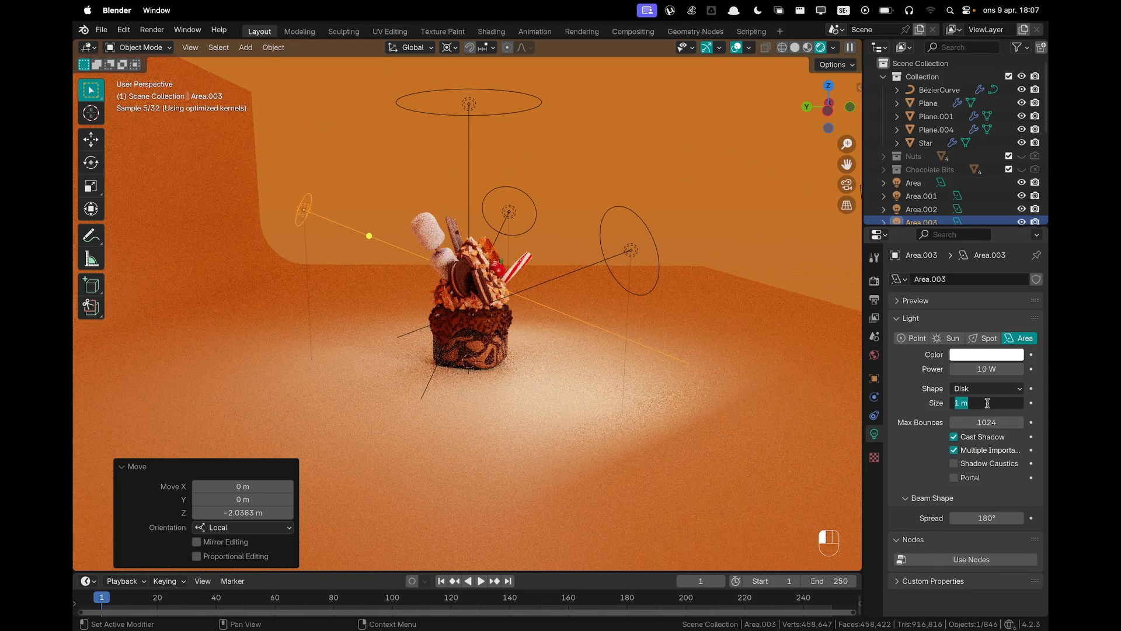
double_click(993, 371)
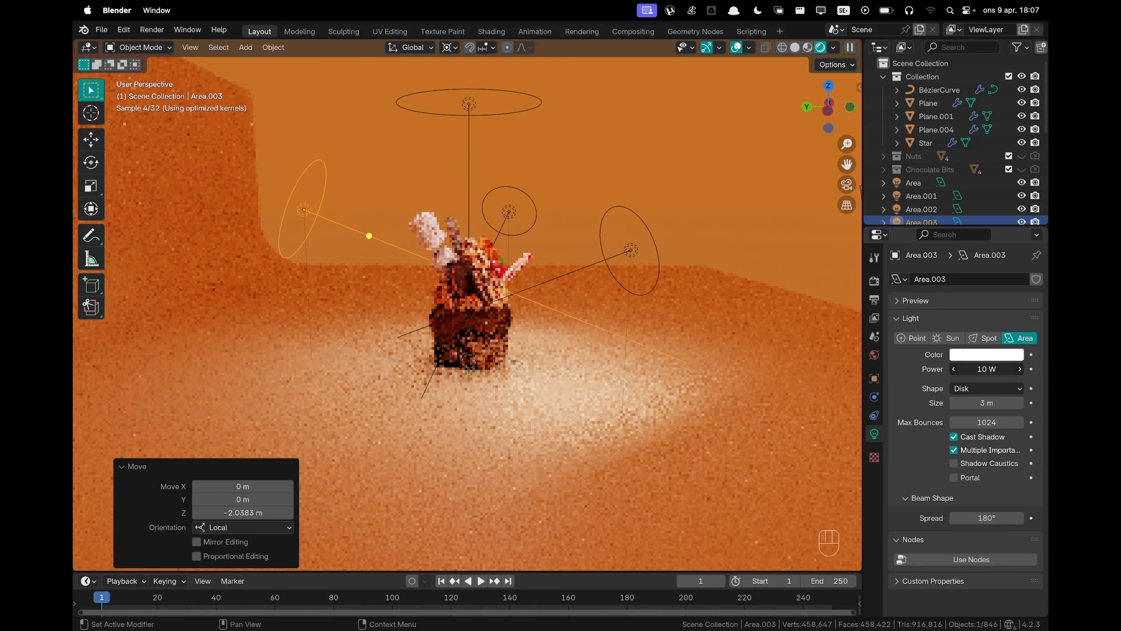
text(100)
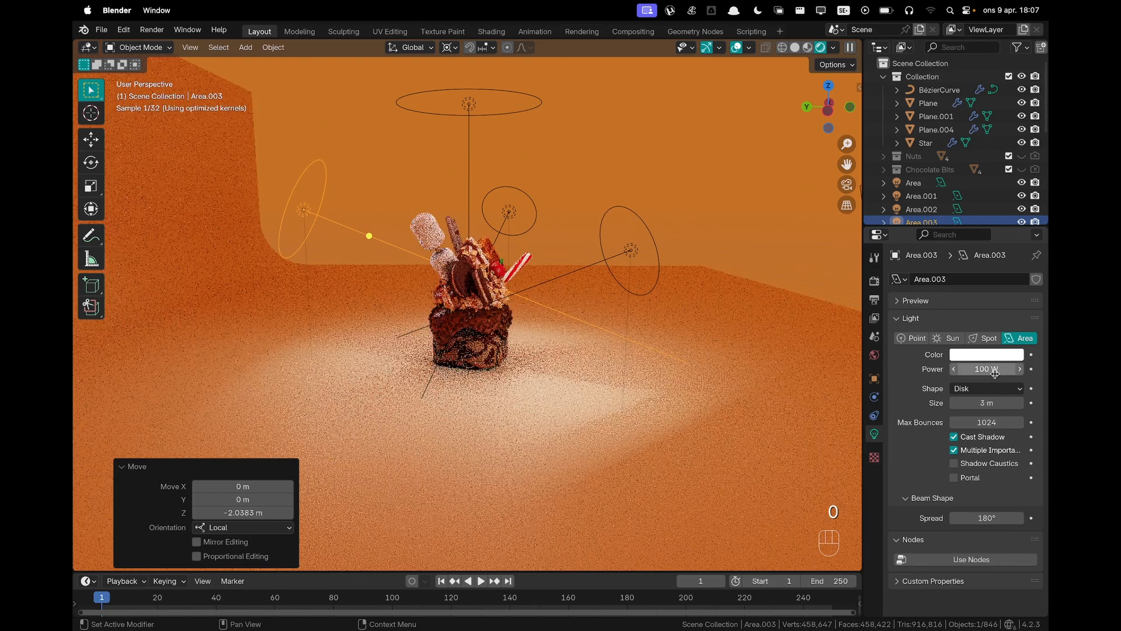
Compare the camera view with and without the new area light by deleting it and undoing the deletion
key(grave)
click(667, 396)
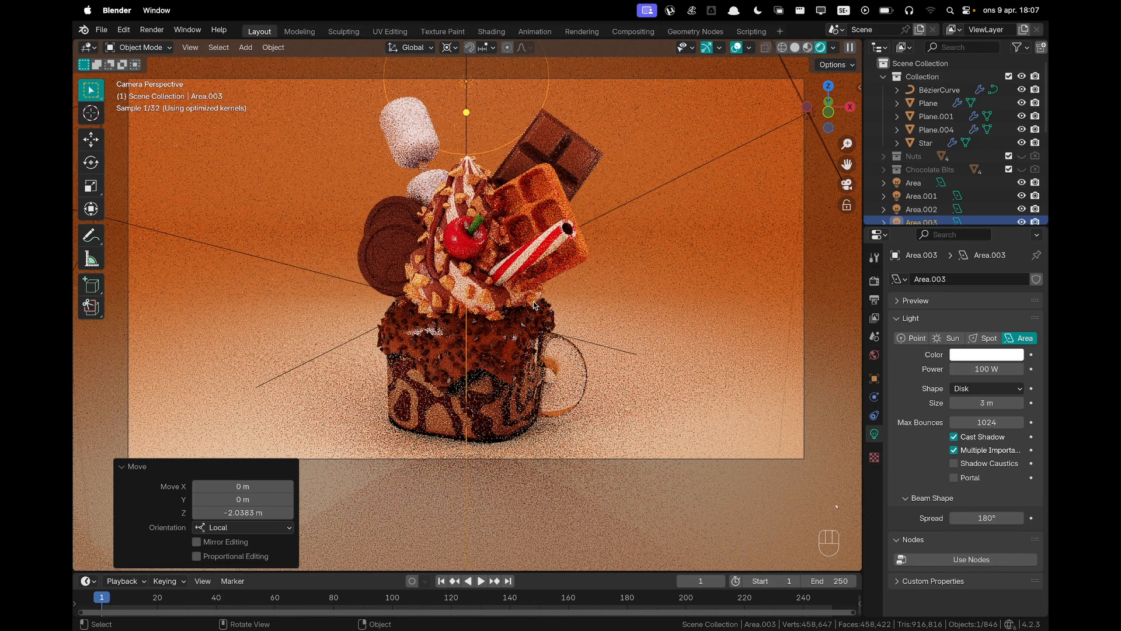
scroll(646, 258, down, 2)
key(x)
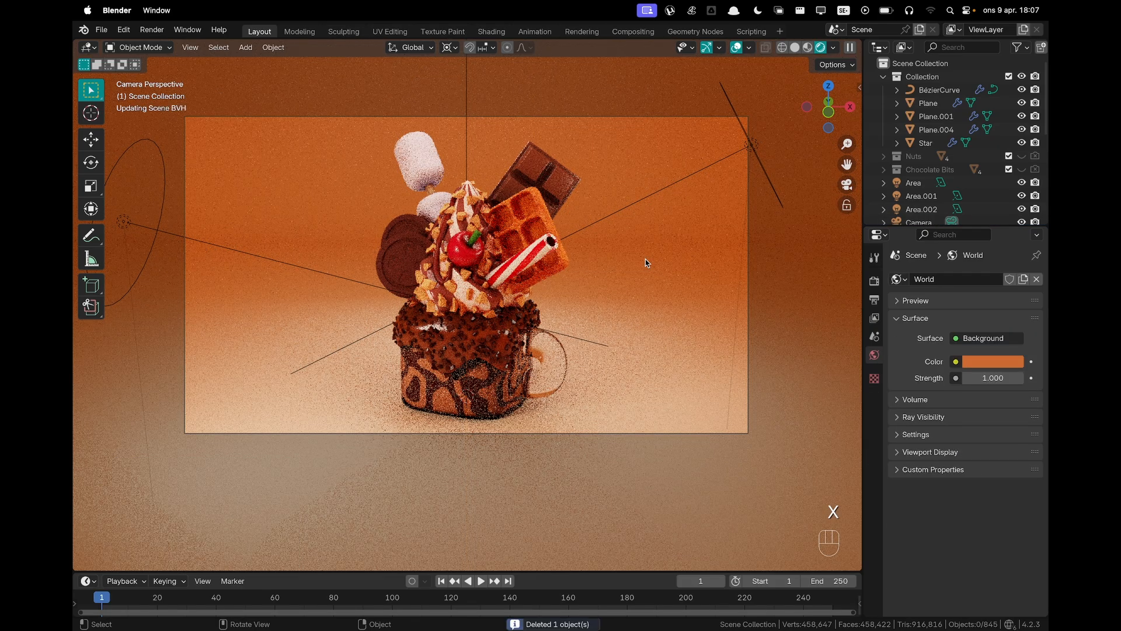
key(super+z)
scroll(580, 222, up, 2)
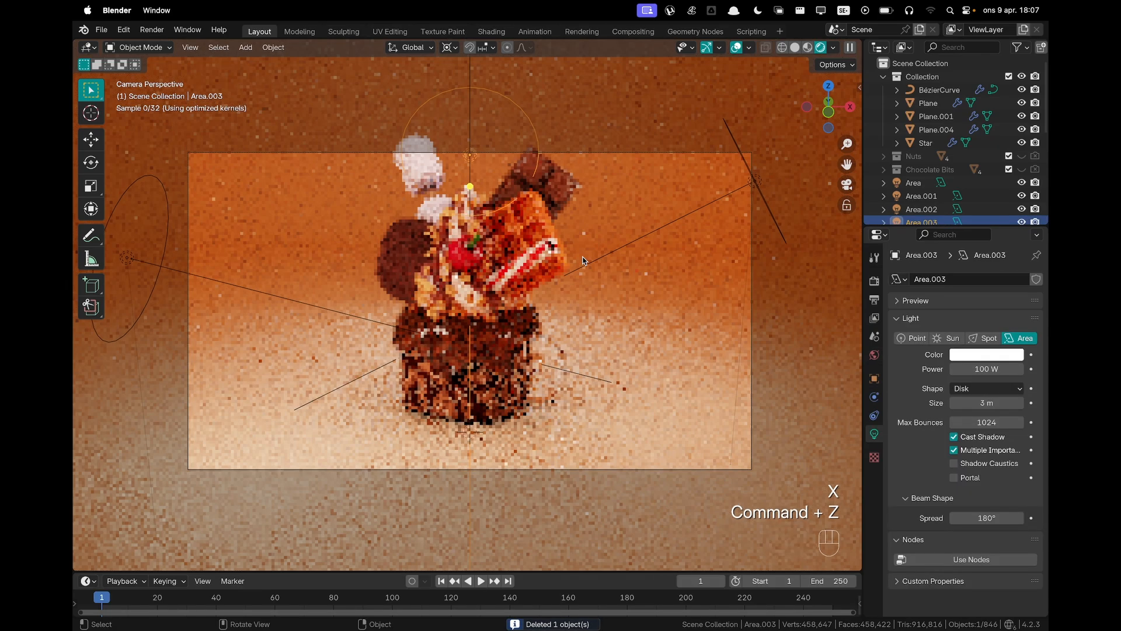
Give the selected 100 W disk light a warm peach color, hex FFBCA6, and deselect it
click(975, 355)
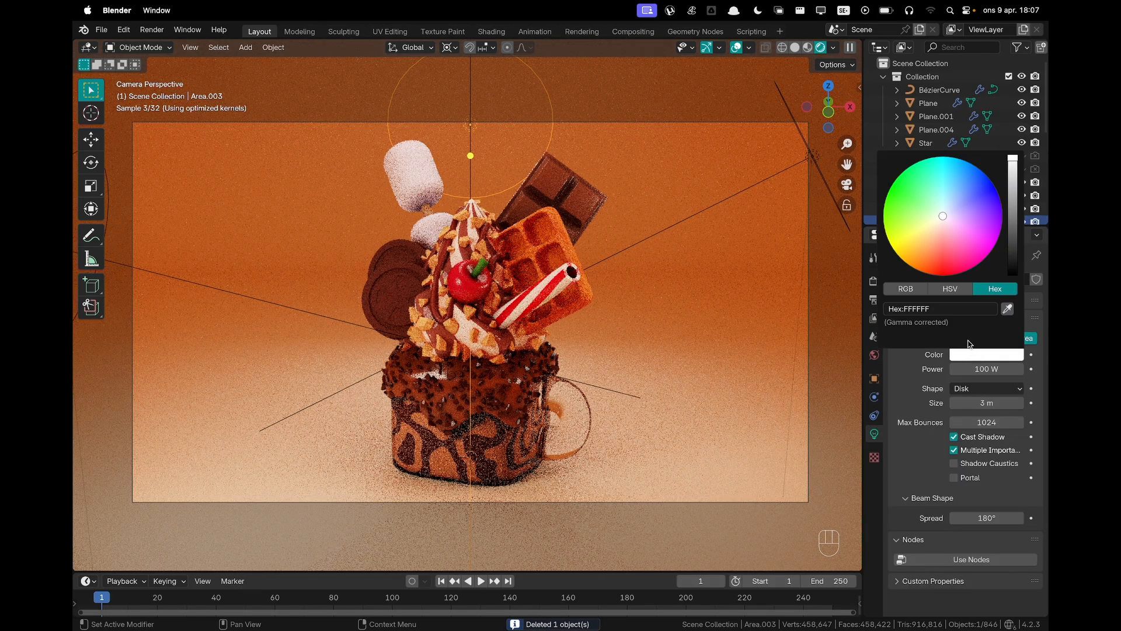
click(935, 238)
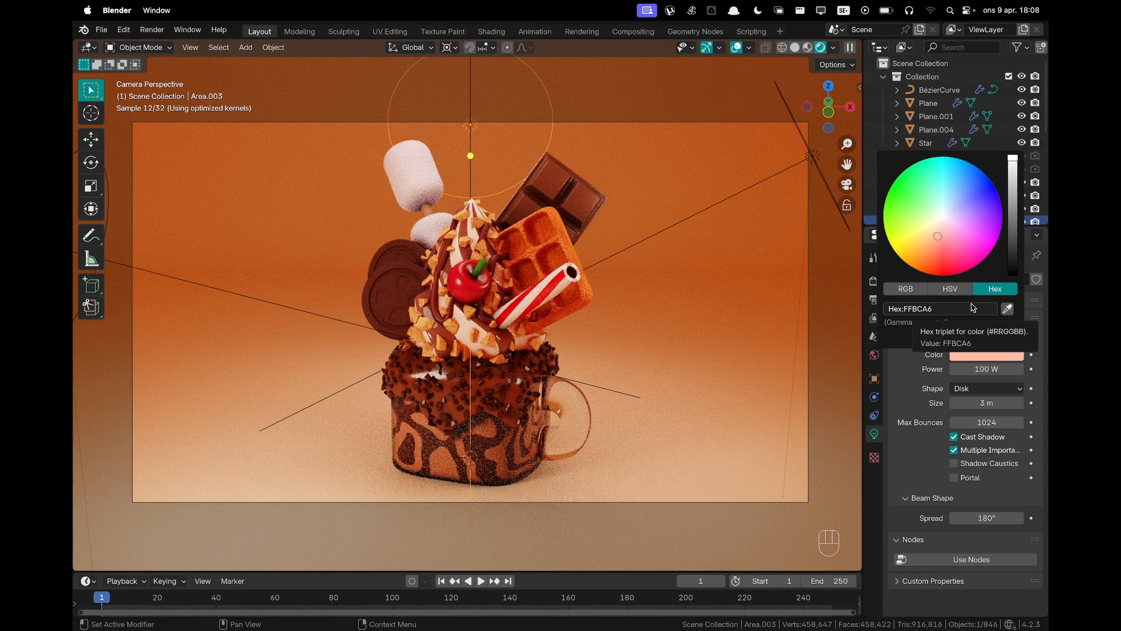
click(725, 311)
Add another area light to the scene and raise it about 6.73 m along global Z
scroll(724, 308, down, 2)
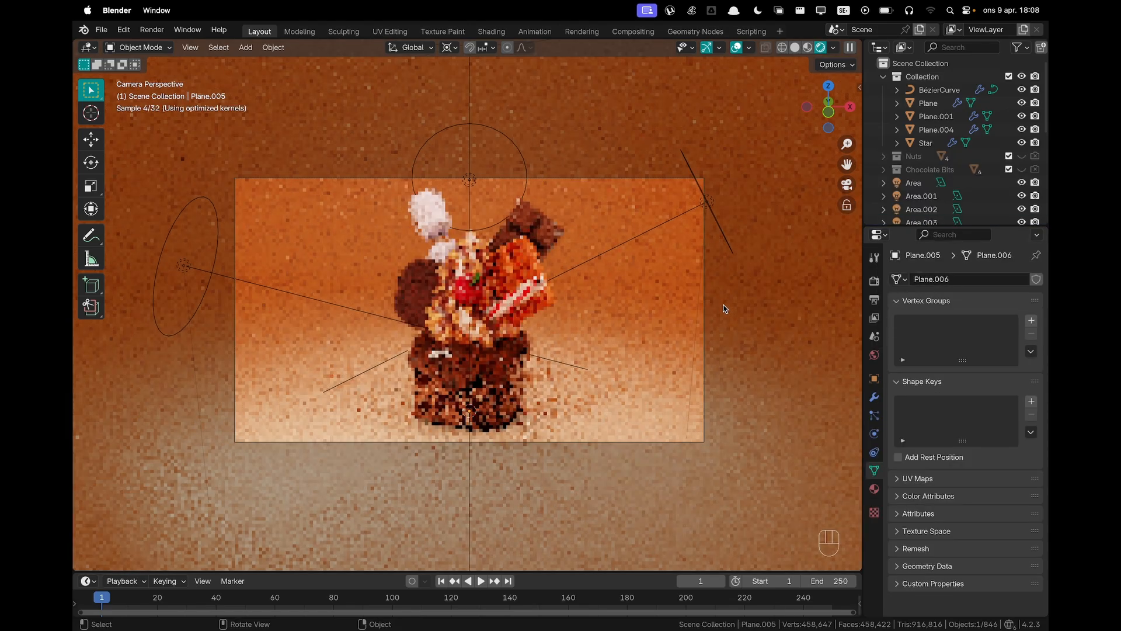
middle_drag(363, 257, 509, 271)
scroll(509, 271, down, 3)
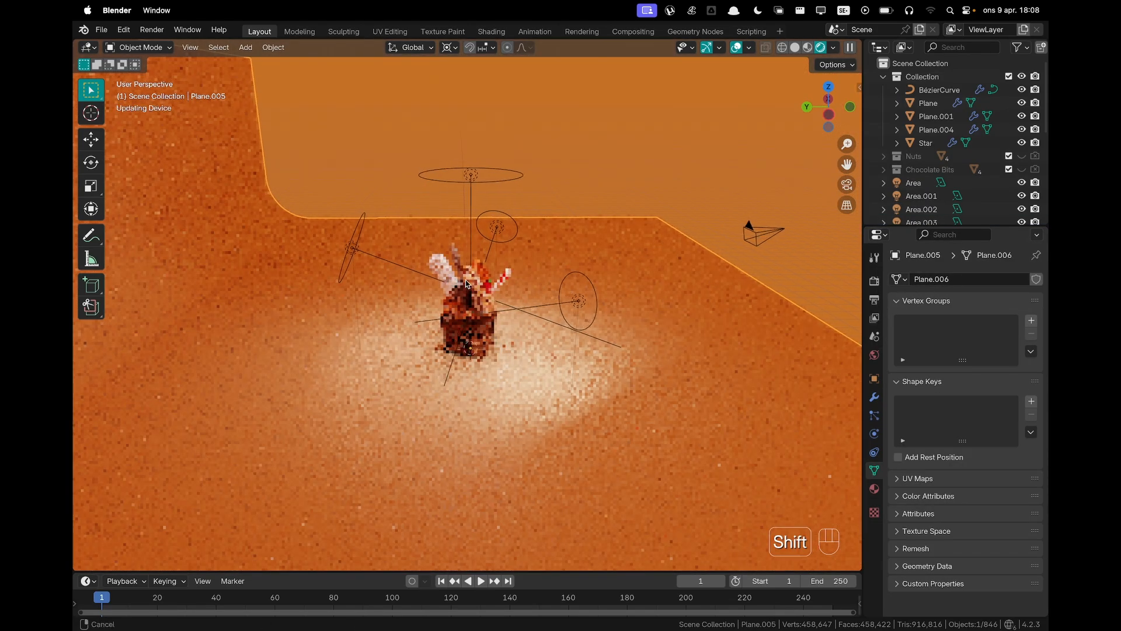
shift+middle_drag(425, 286, 504, 294)
key(shift+a)
mouse_move(505, 294)
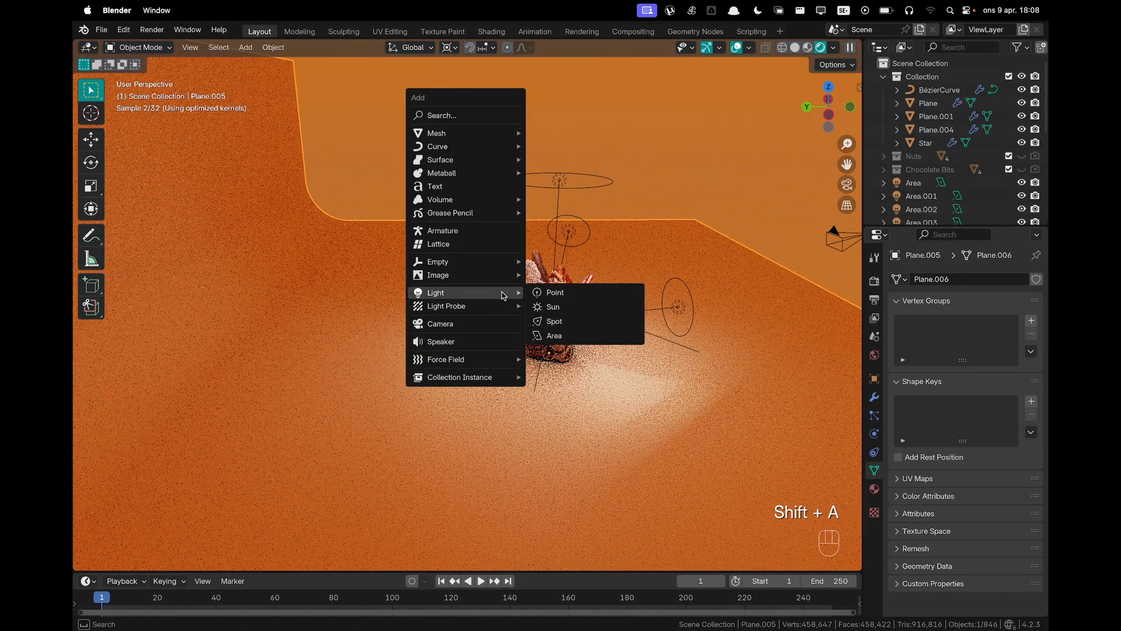
click(578, 335)
key(g)
key(z)
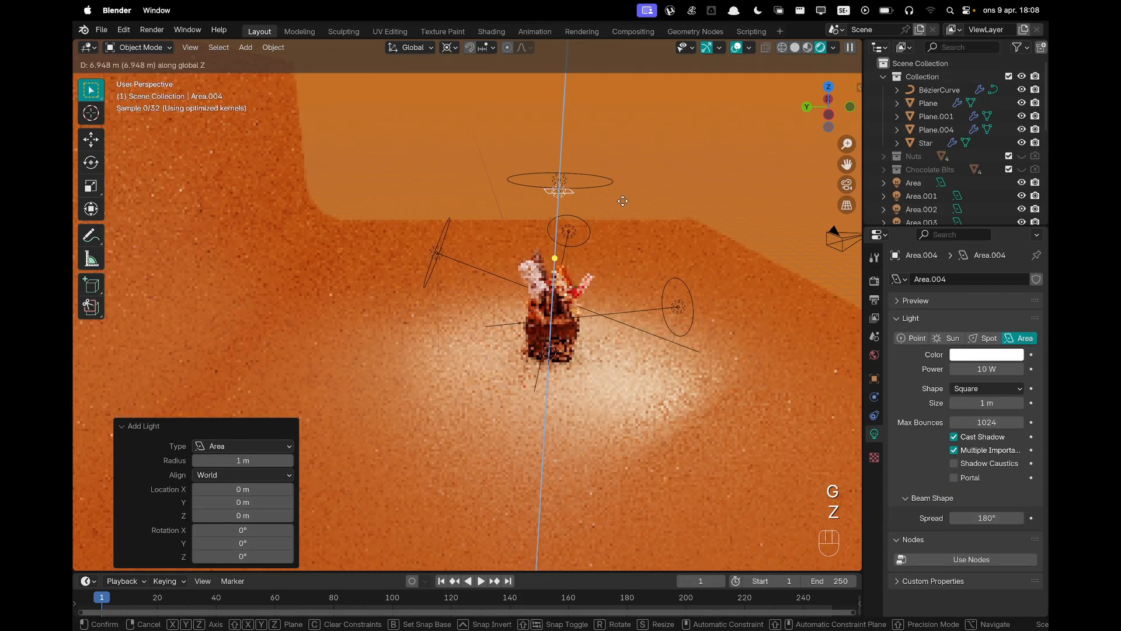
click(625, 210)
Move the new area light about 13.35 m along global Y, behind the dessert
key(g)
key(y)
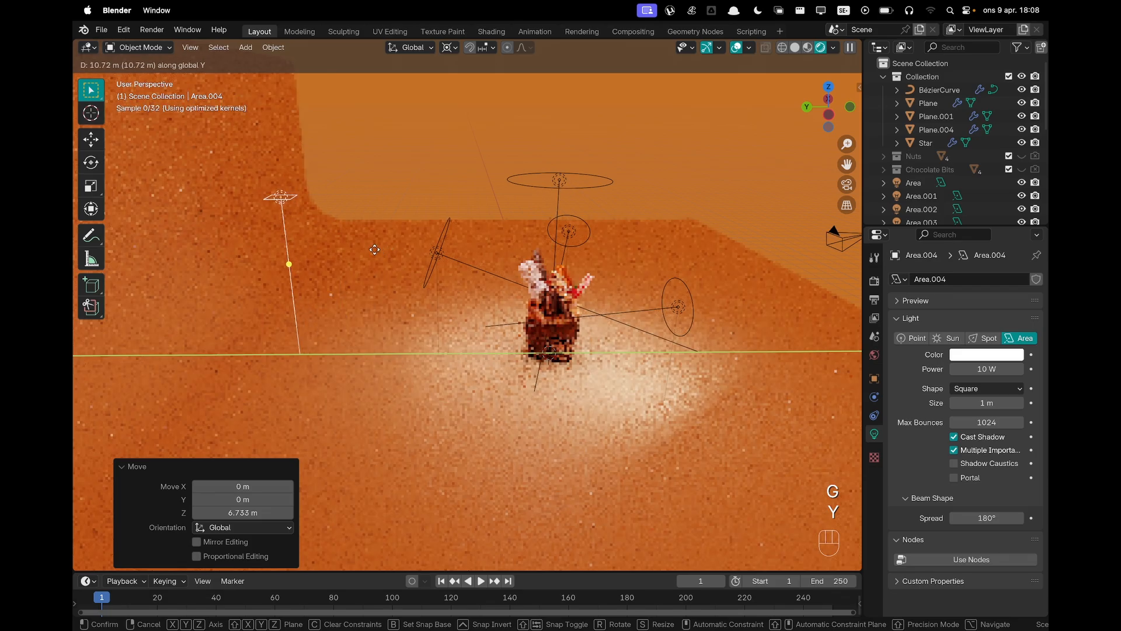
click(320, 258)
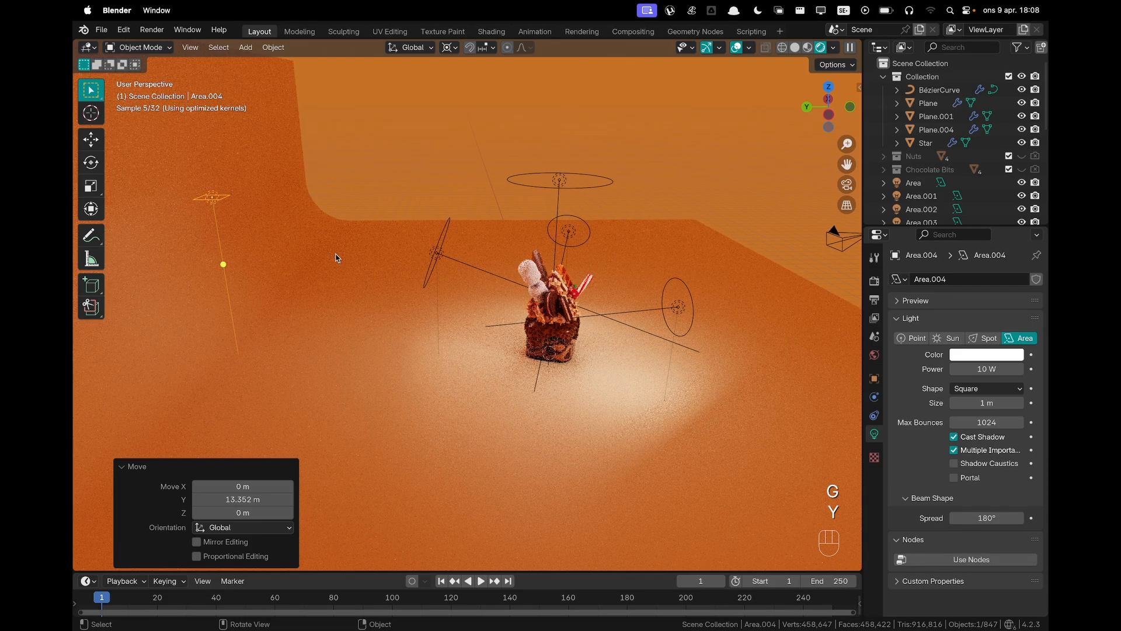
key(r)
key(x)
key(Escape)
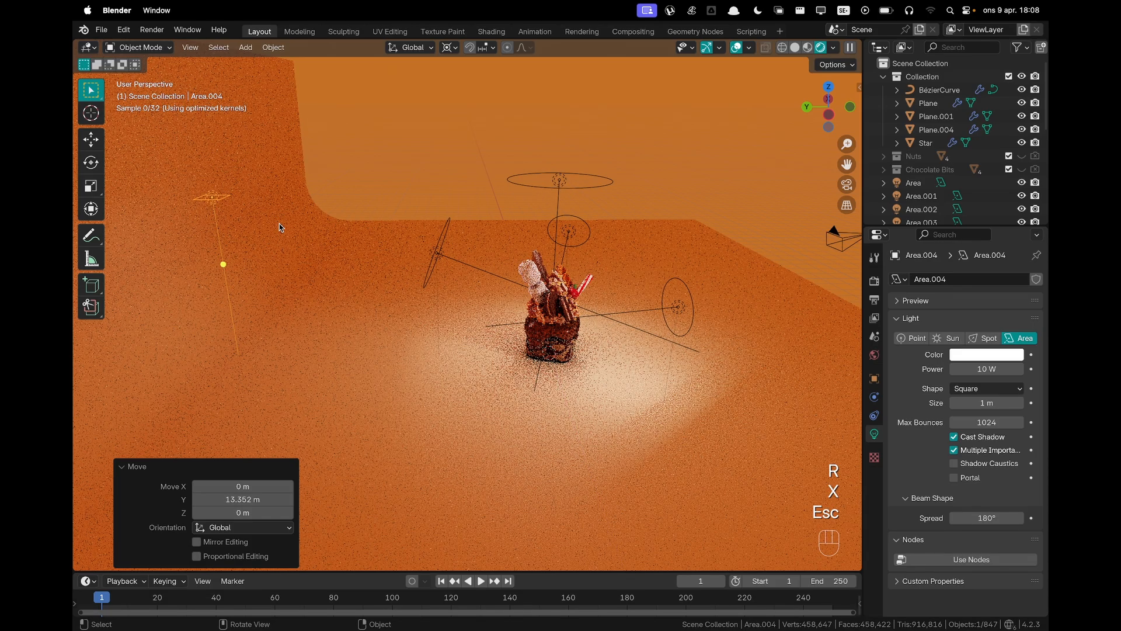
Change the transform pivot point so the new light turns about itself, and rotate it 50.2° around the global X axis
key(period)
click(283, 149)
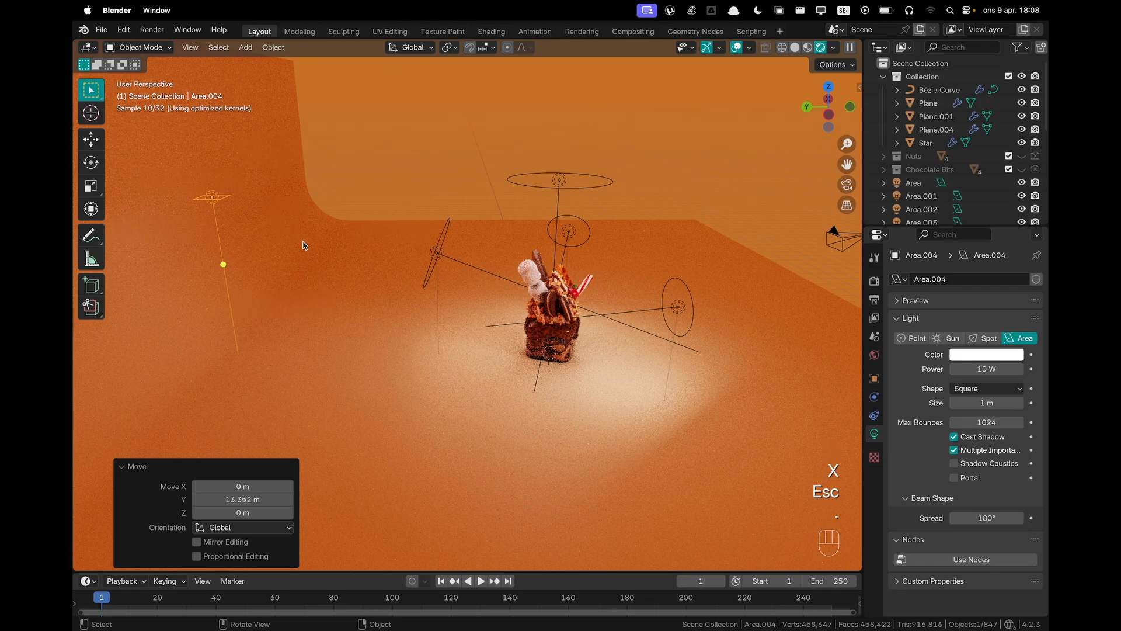
key(r)
key(x)
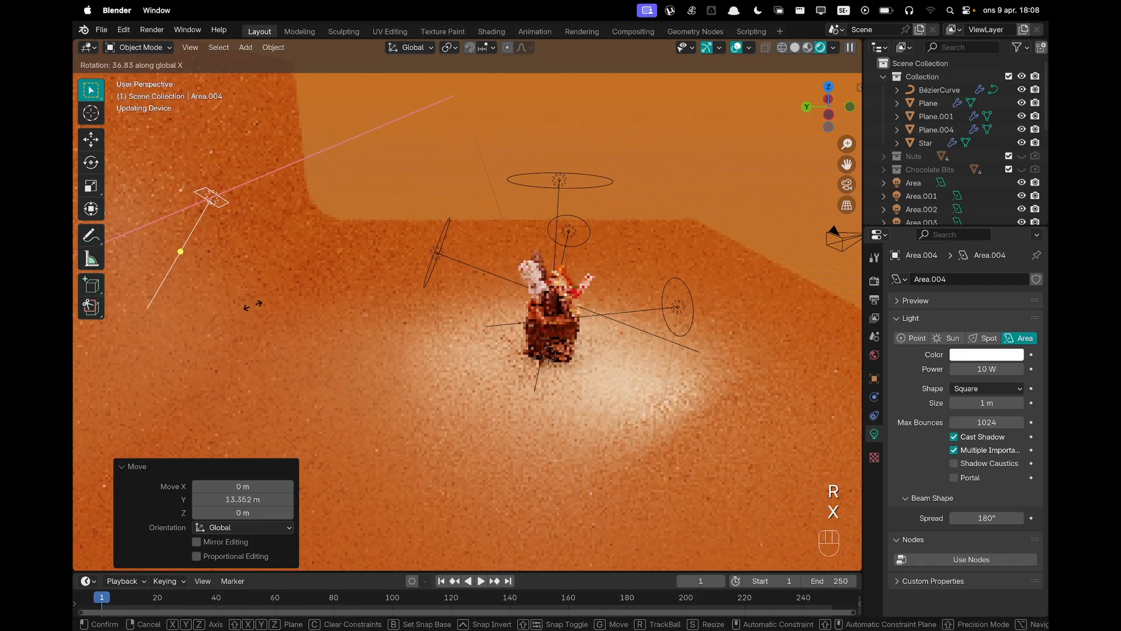
click(233, 359)
Move the rotated area light about -6 m along global Y, back toward the dessert
key(g)
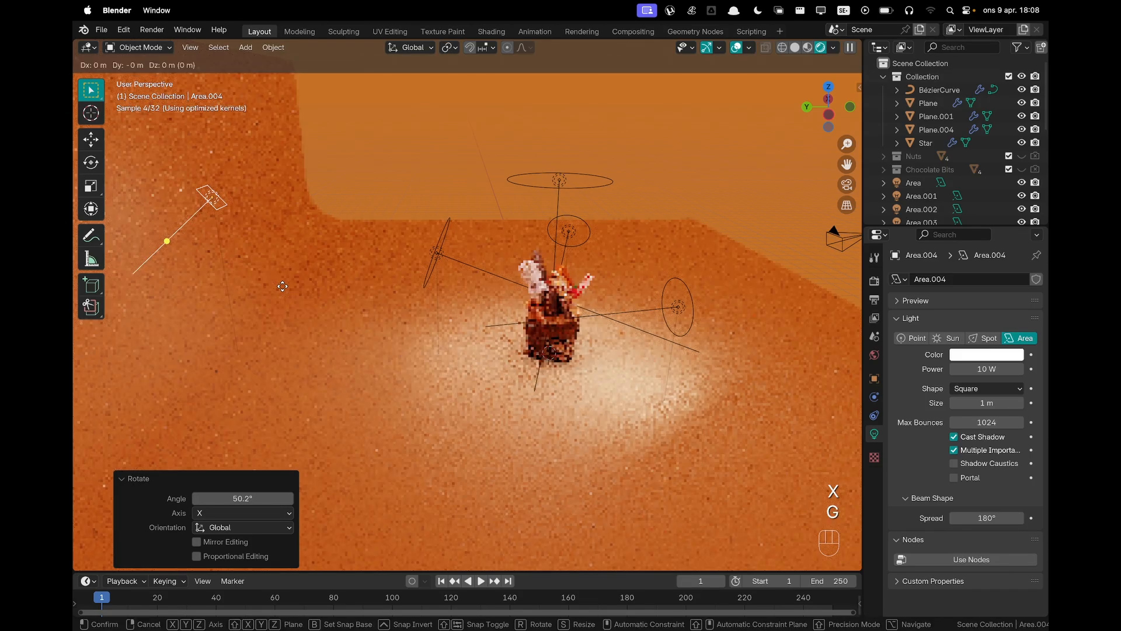
key(y)
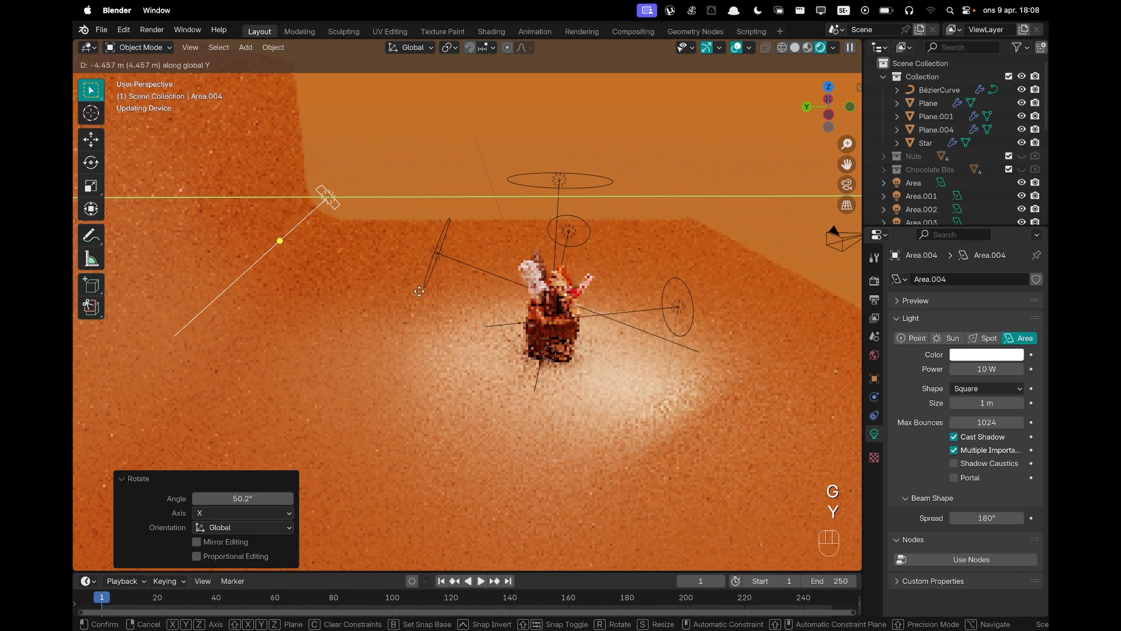
click(440, 292)
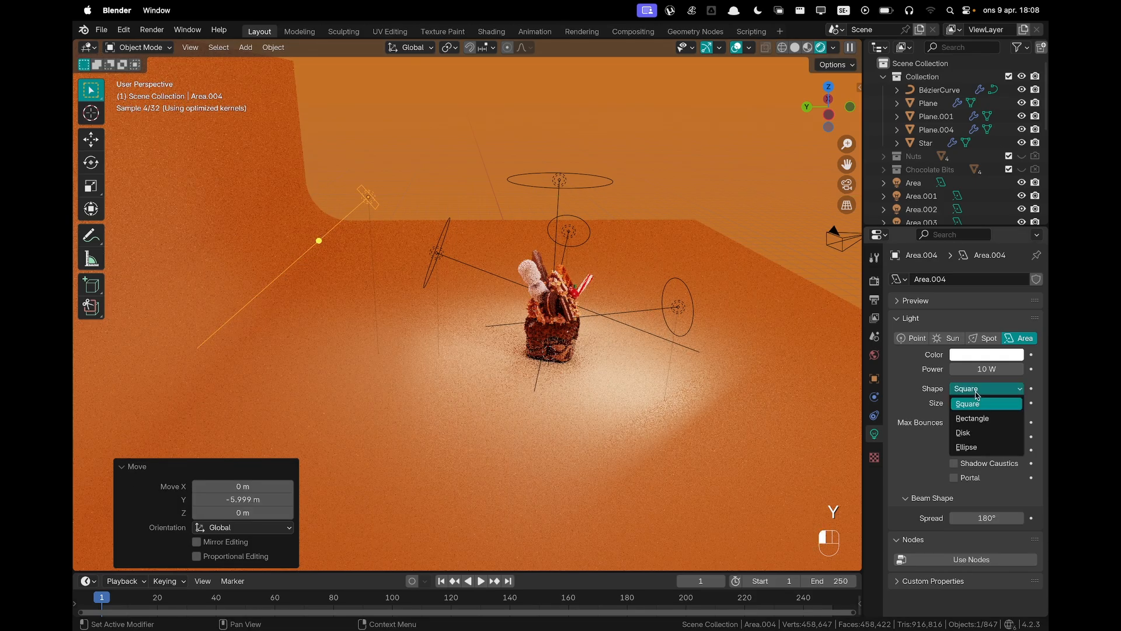
Make the backdrop area light a disk with a size of 5 m and a power of 500 W
click(964, 432)
click(991, 406)
text(5)
key(Return)
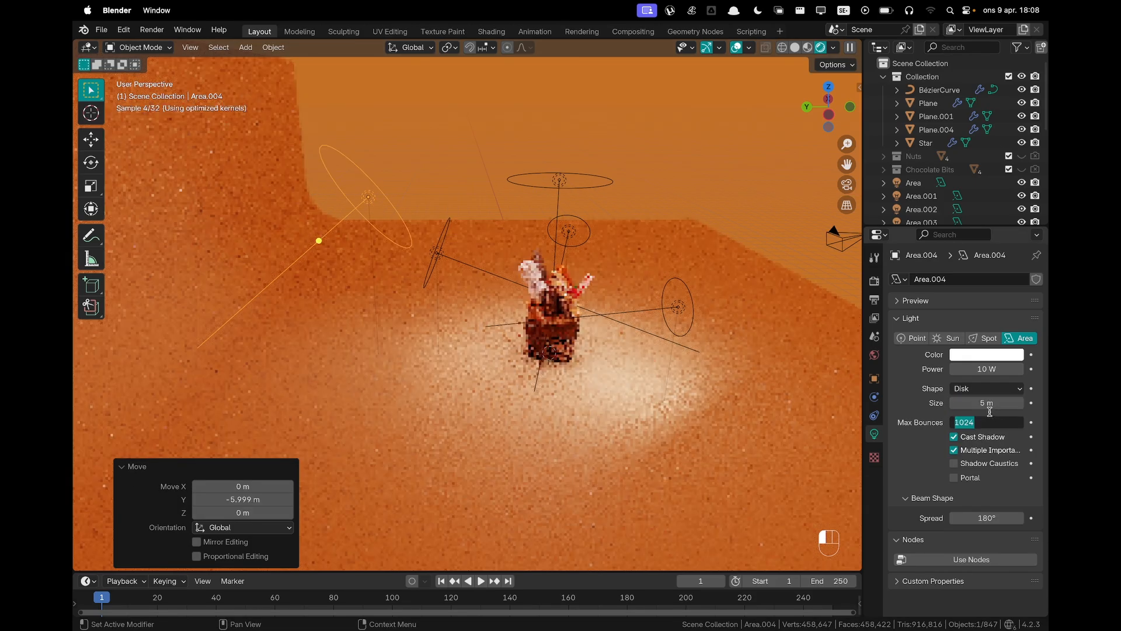
click(999, 370)
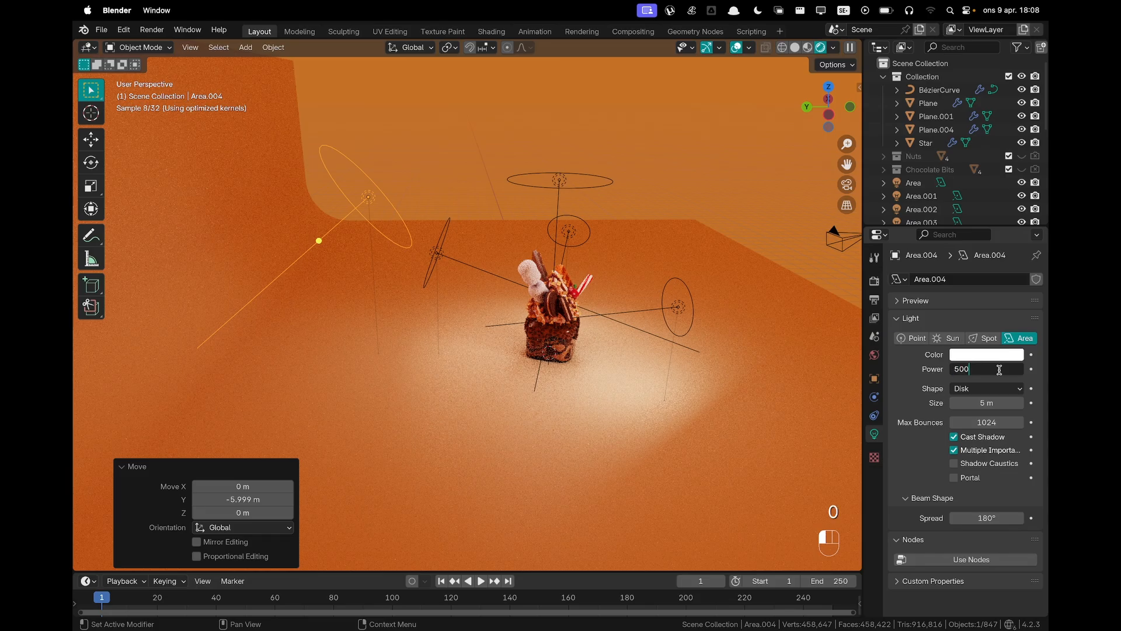
text(500)
key(Return)
Check the backdrop light through the camera, and move it about -1.23 m along global Y
key(grave)
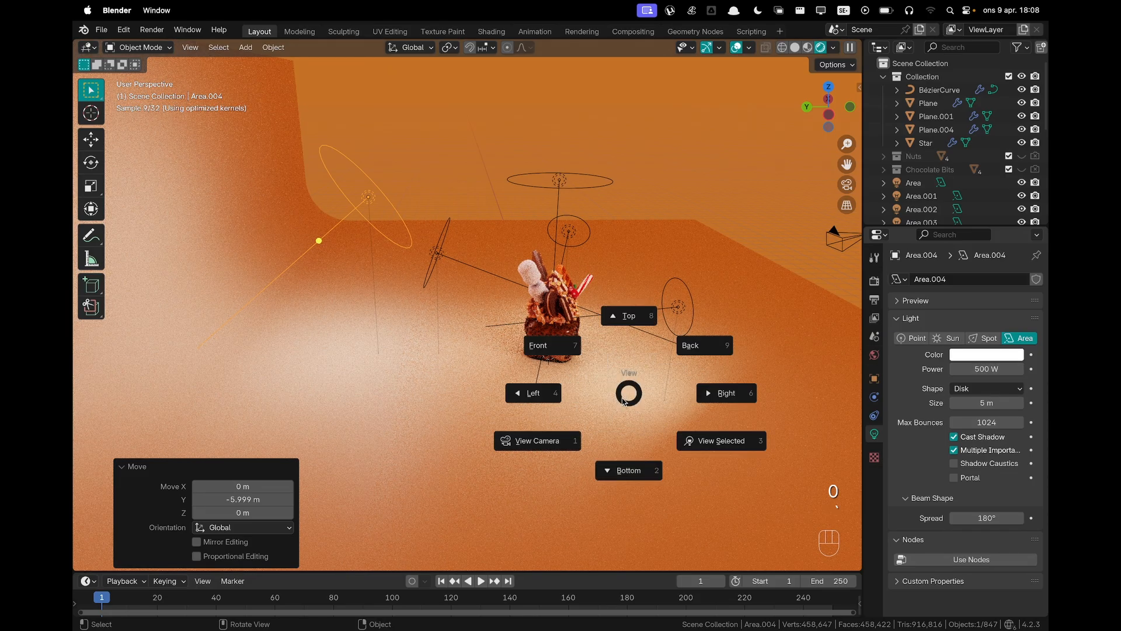
click(578, 434)
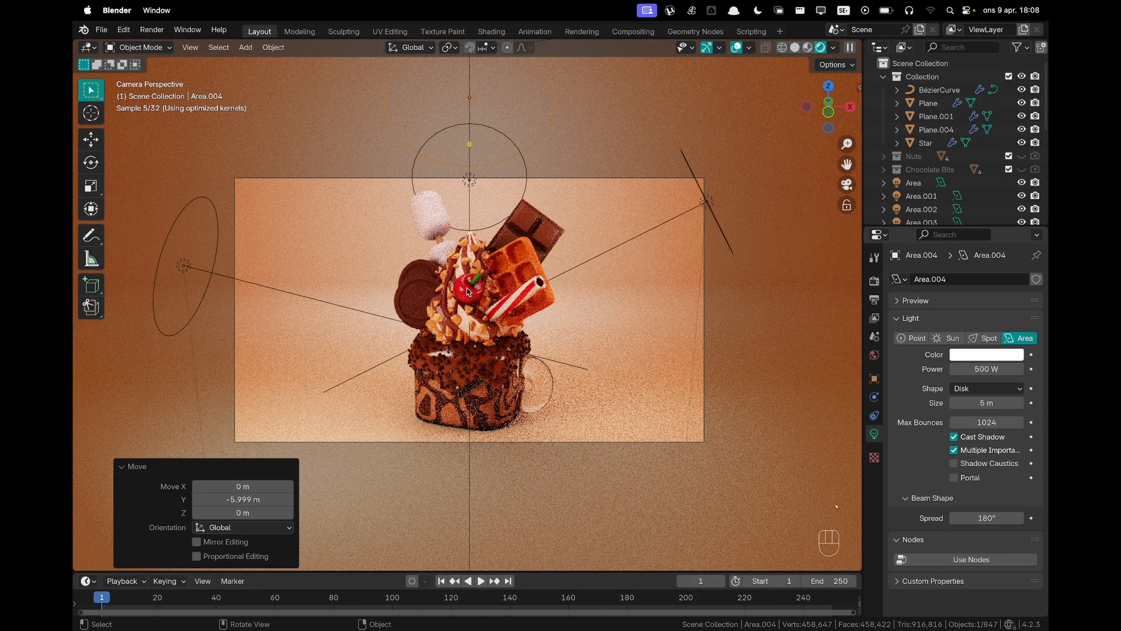
middle_drag(469, 291, 513, 270)
key(g)
key(y)
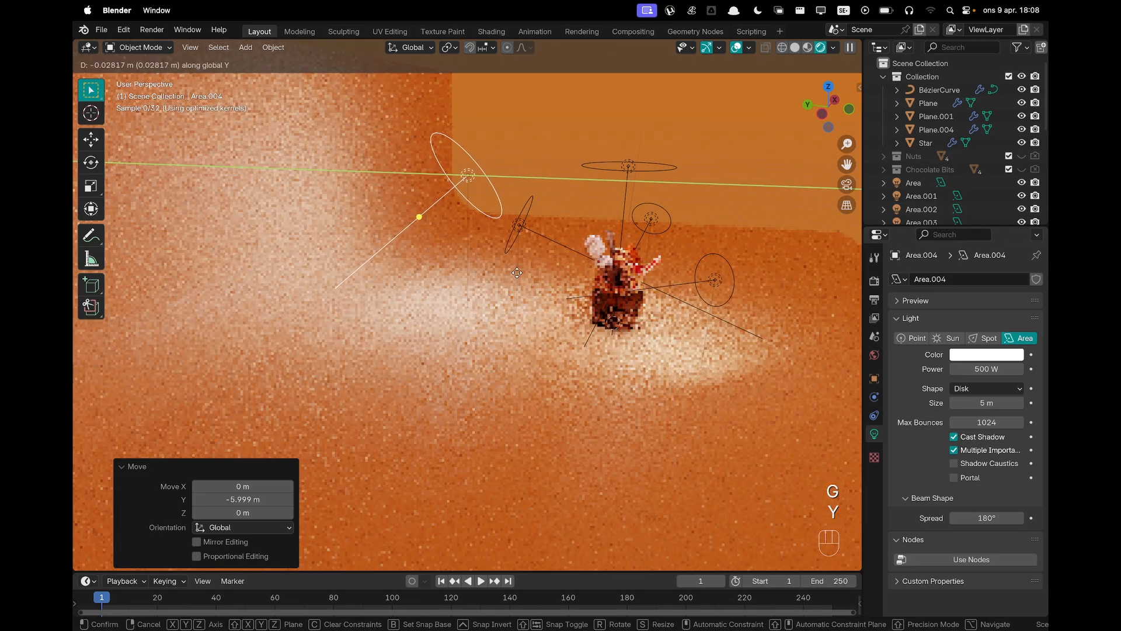
click(541, 276)
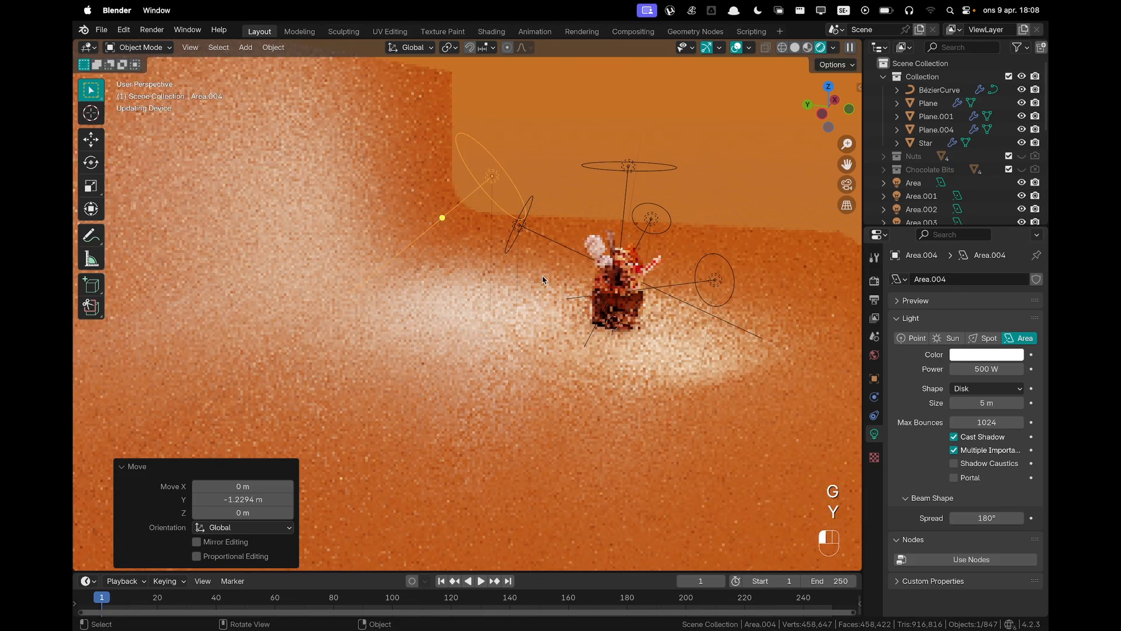
Tint the backdrop light pale peach, around hex FFD1BB, and deselect it in the camera view
click(986, 354)
click(934, 234)
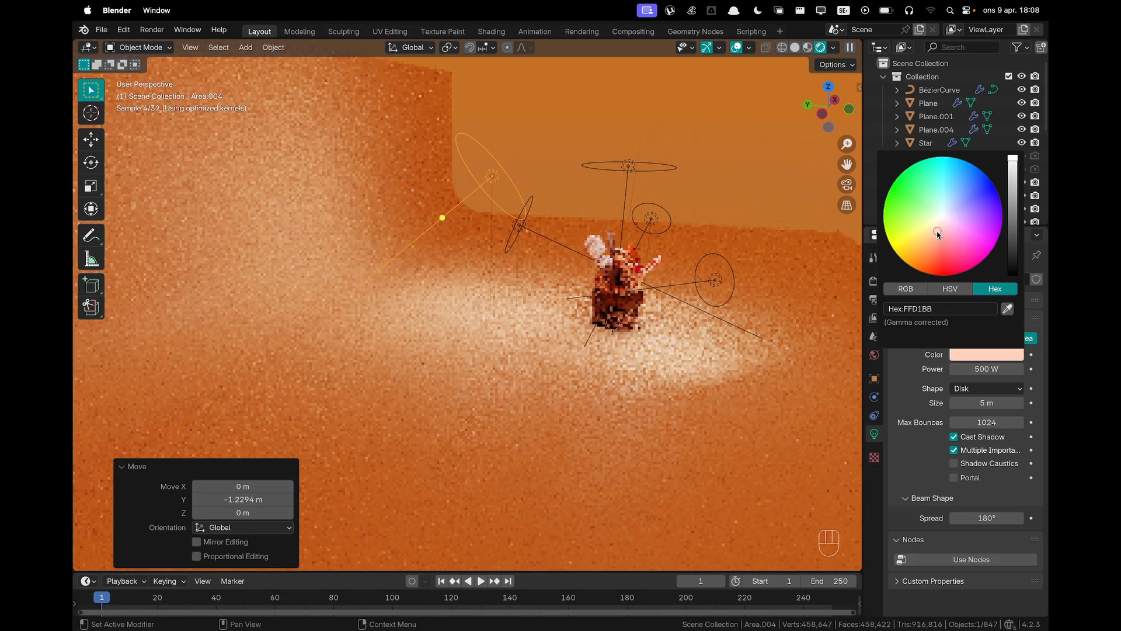
key(grave)
click(514, 379)
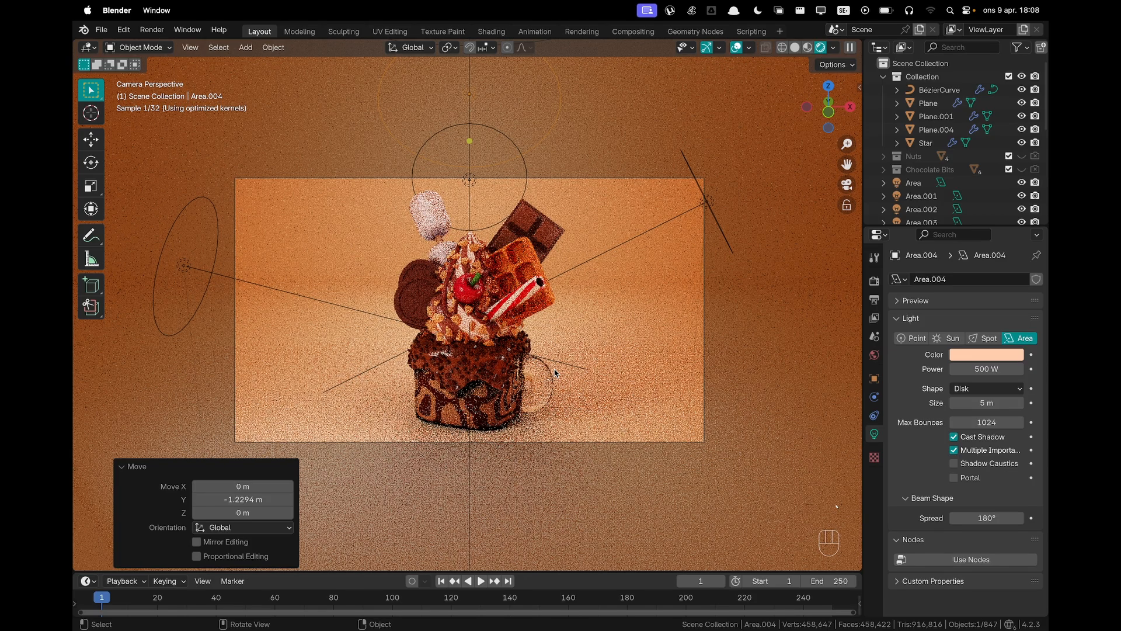
scroll(611, 354, up, 2)
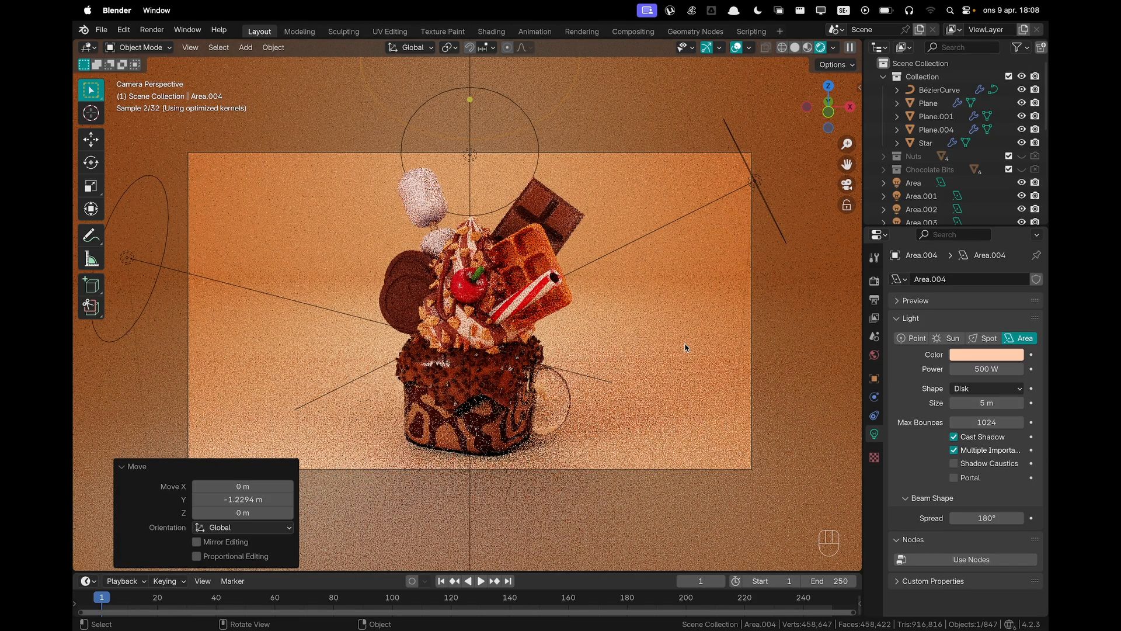
click(685, 347)
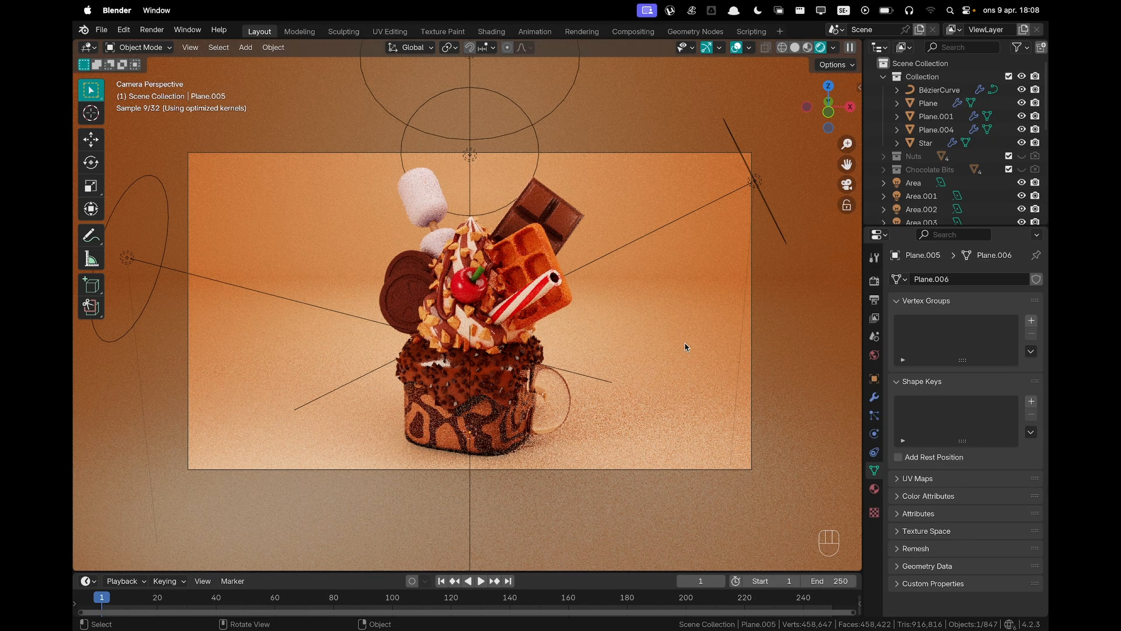
Move the area light on the cookie side about -0.97 m along its local Z, closer to the dessert
scroll(685, 348, up, 3)
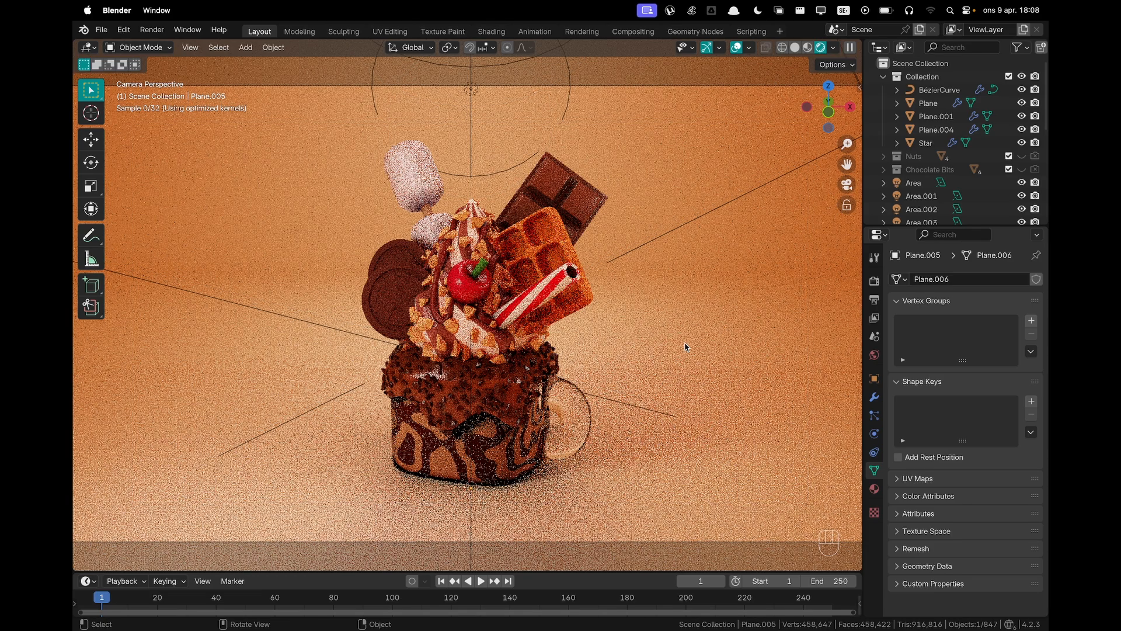
scroll(685, 347, up, 1)
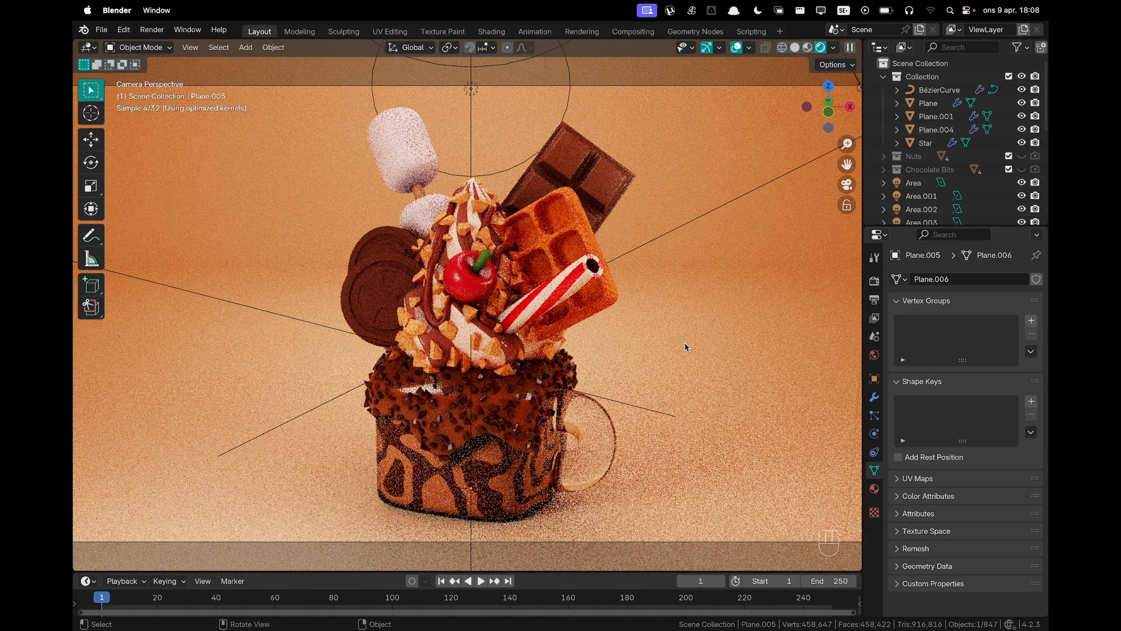
scroll(280, 295, down, 3)
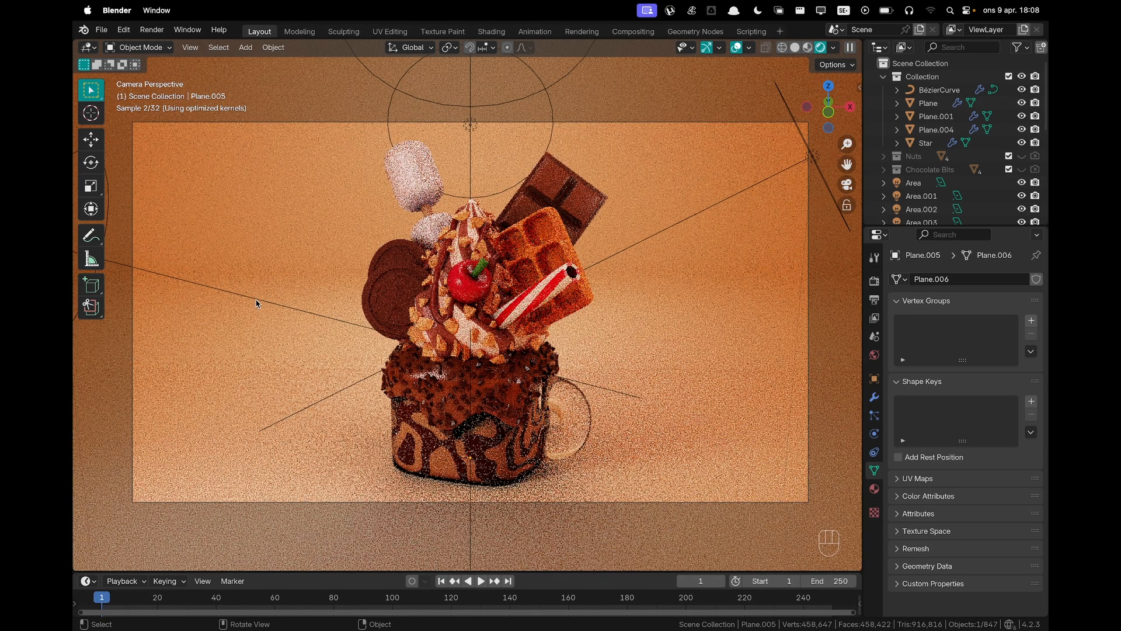
click(257, 303)
scroll(491, 316, down, 2)
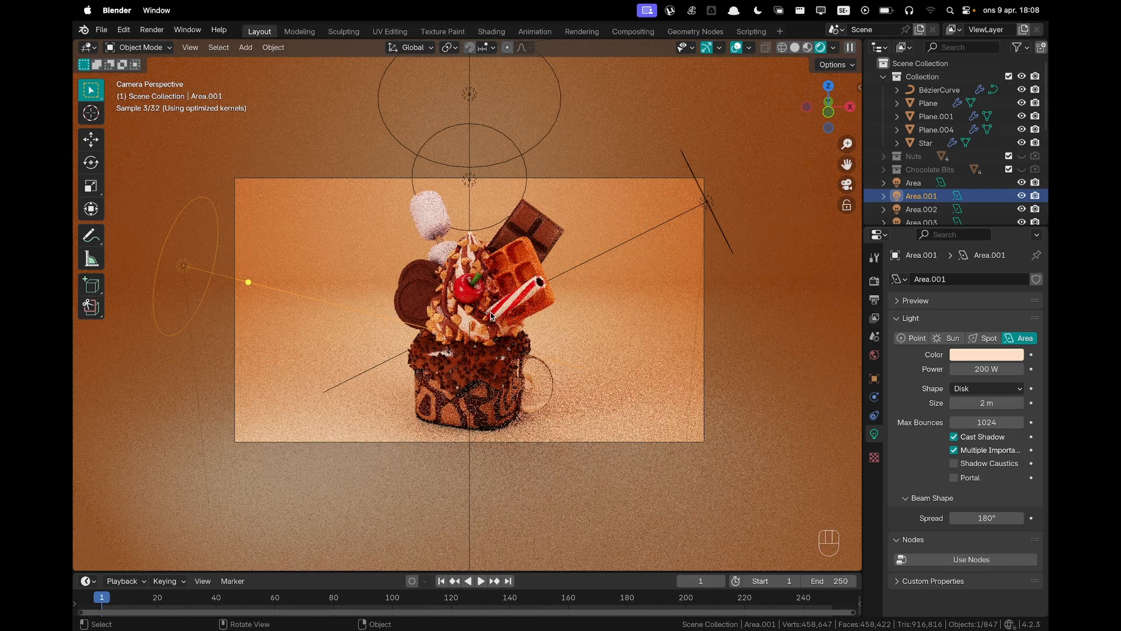
scroll(490, 316, up, 3)
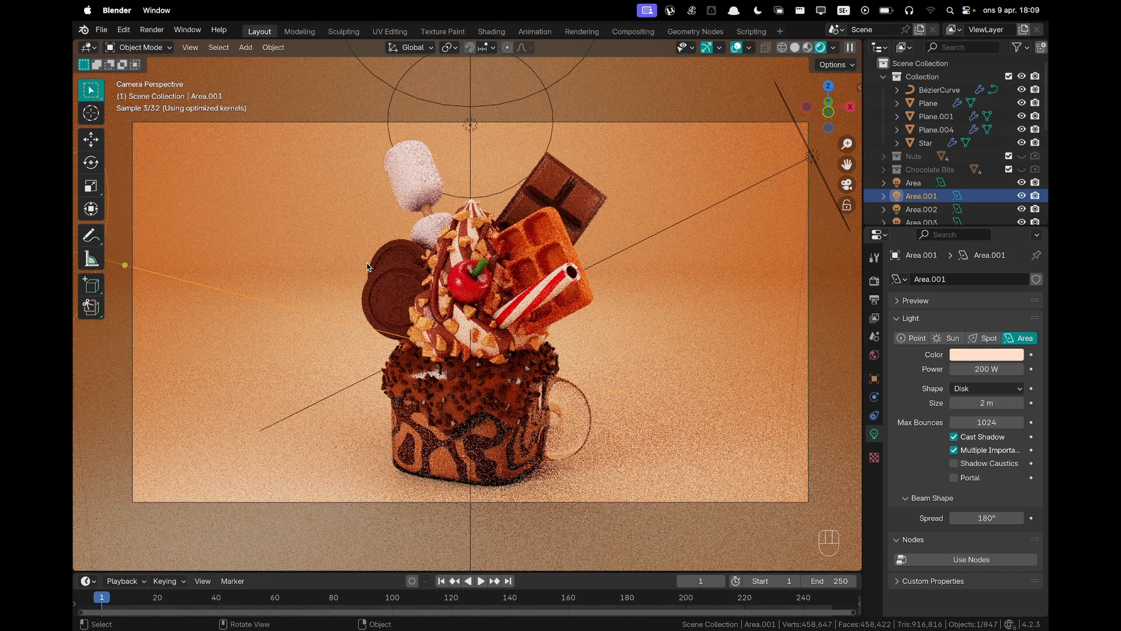
key(g)
key(z)
key(z)
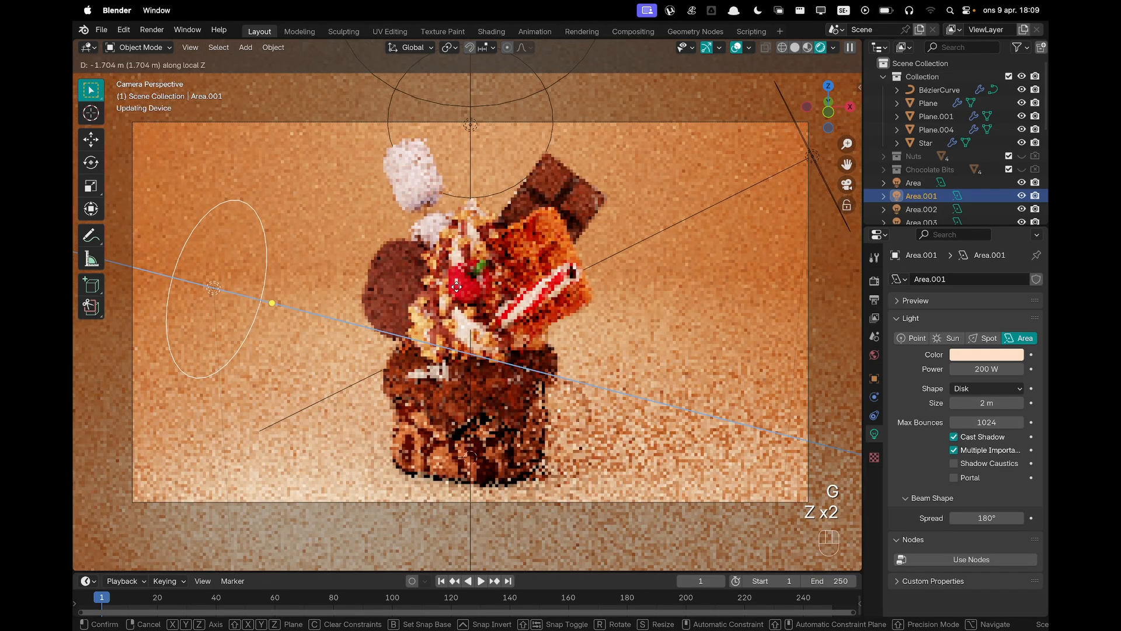
click(388, 294)
Change the cookie-side area light's color to a warmer peach, hex FFCCAC
click(976, 355)
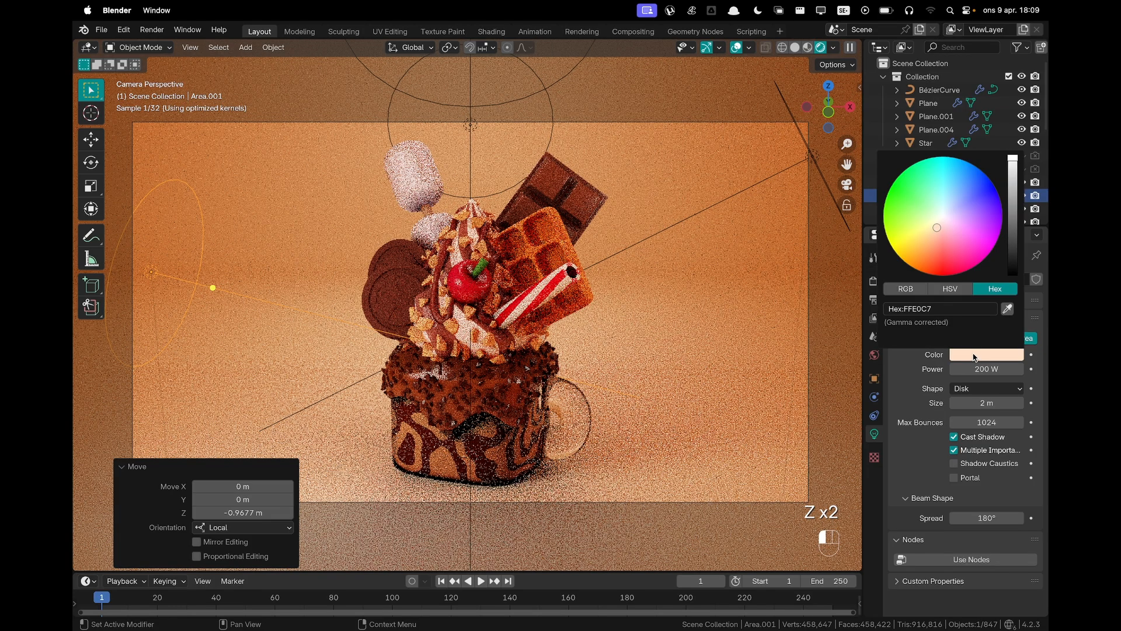
click(935, 236)
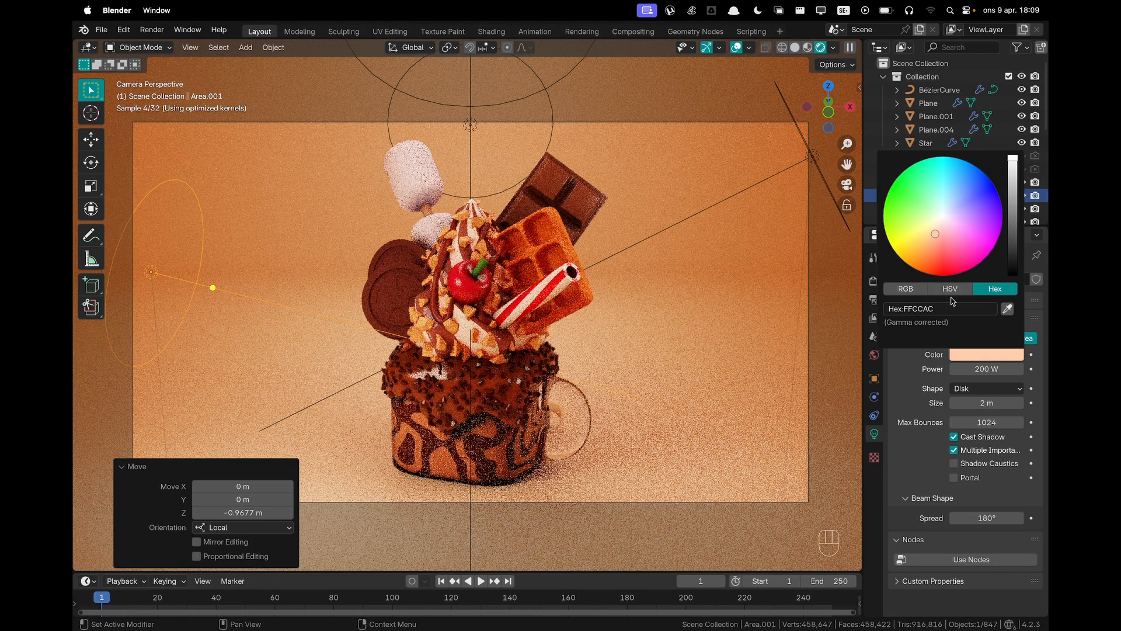
Tint the area light on the chocolate-bar side a deeper salmon, about hex FFA68B, after trying redder and cyan tones
click(707, 326)
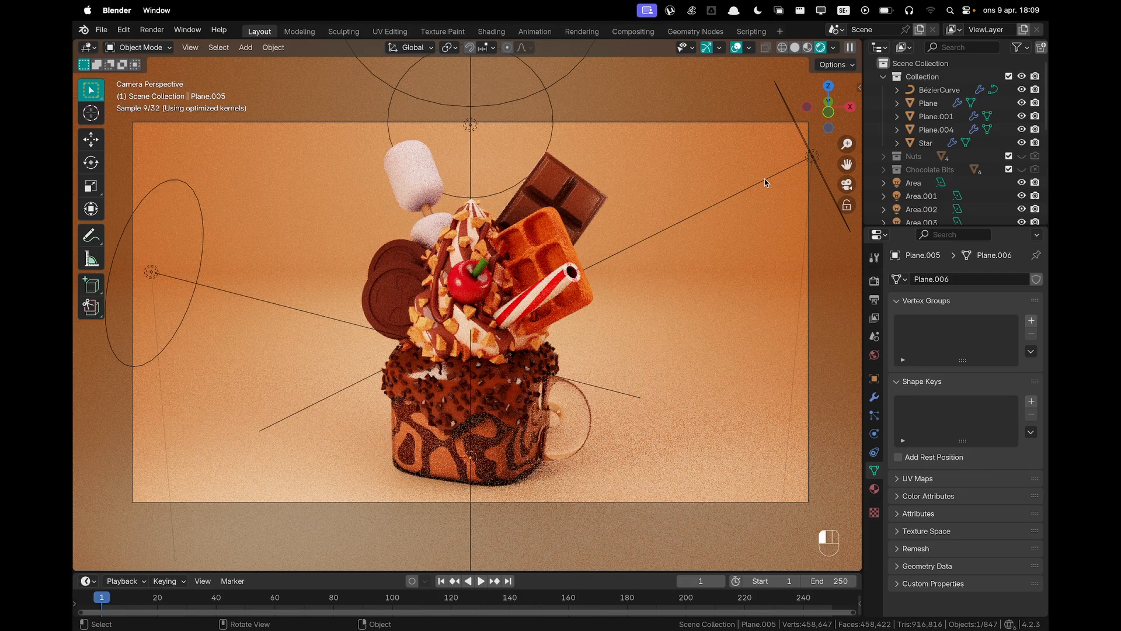
click(748, 188)
click(981, 359)
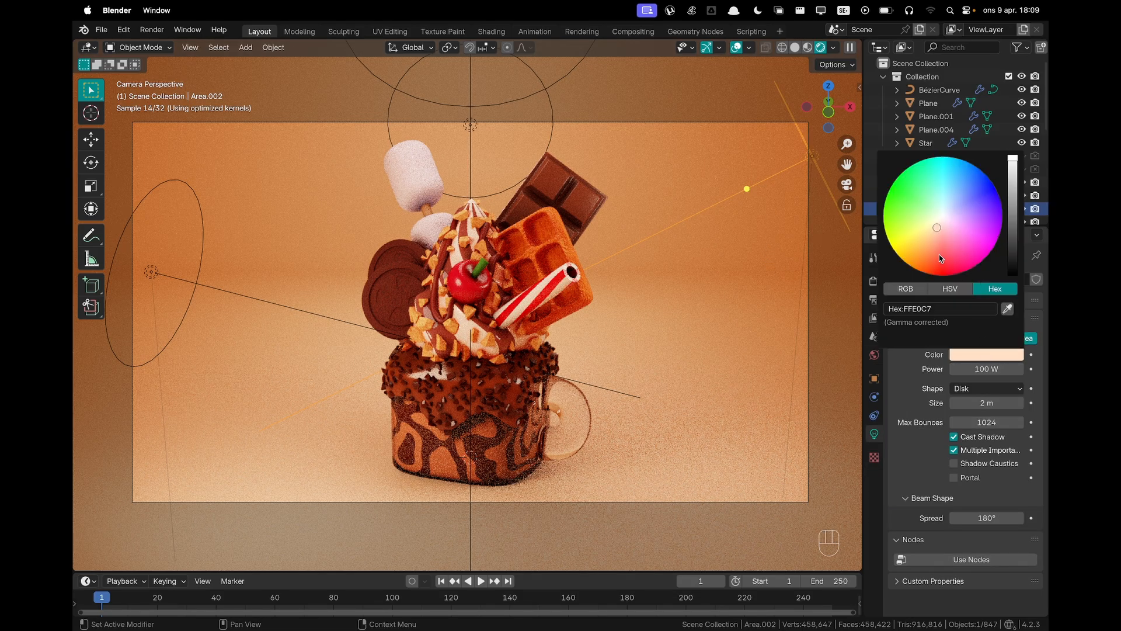
drag(941, 258, 933, 261)
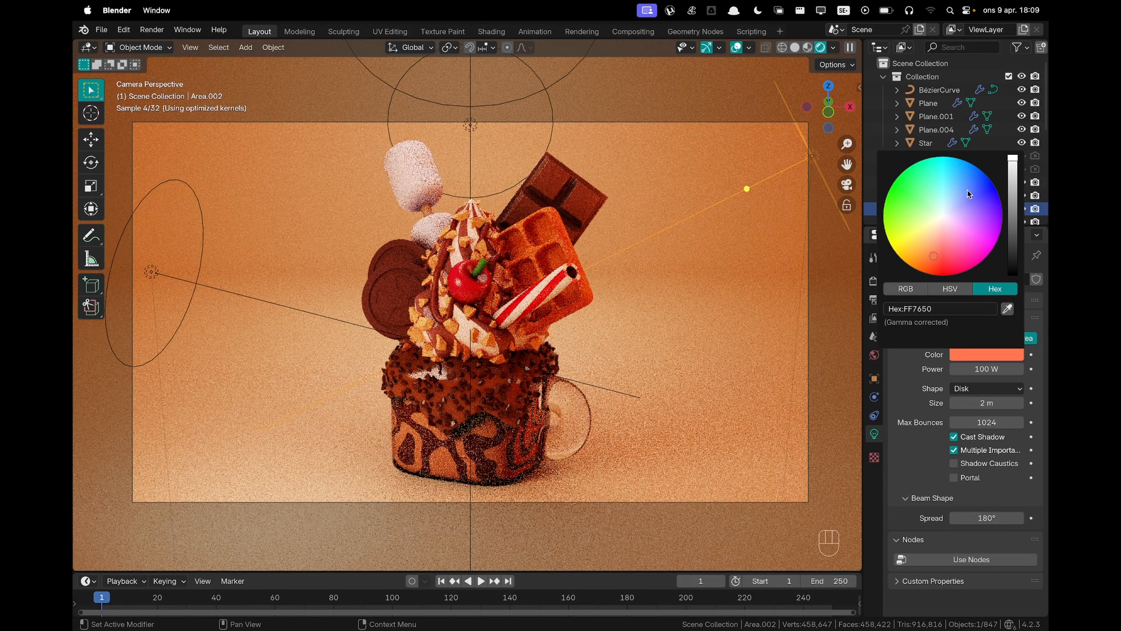
click(941, 196)
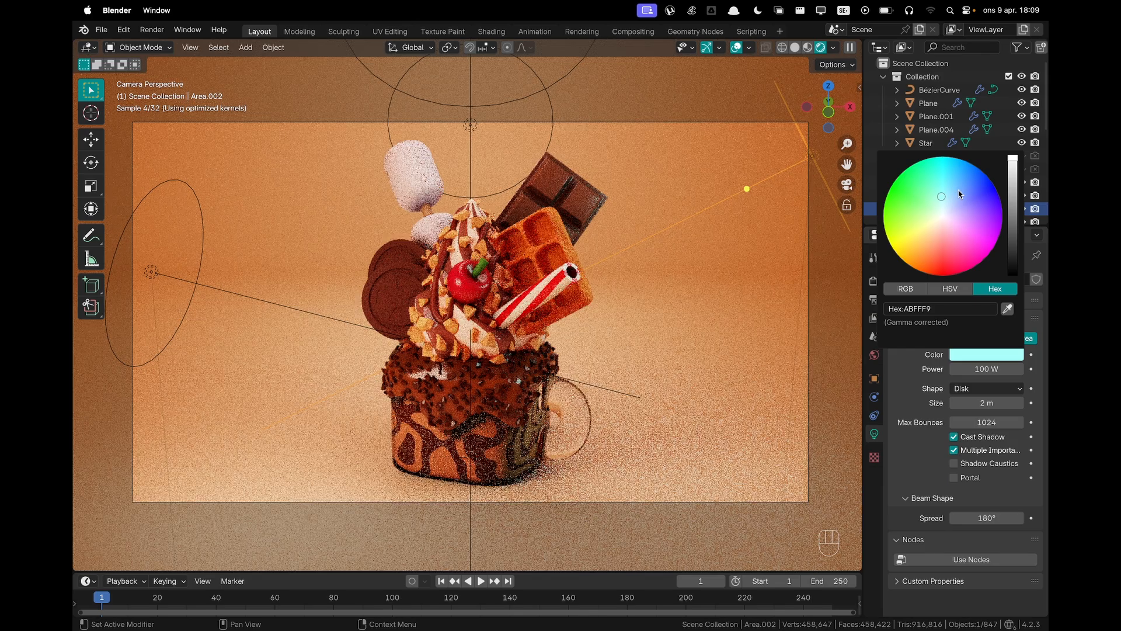
mouse_move(935, 245)
mouse_down()
mouse_move(939, 237)
mouse_move(939, 246)
mouse_up()
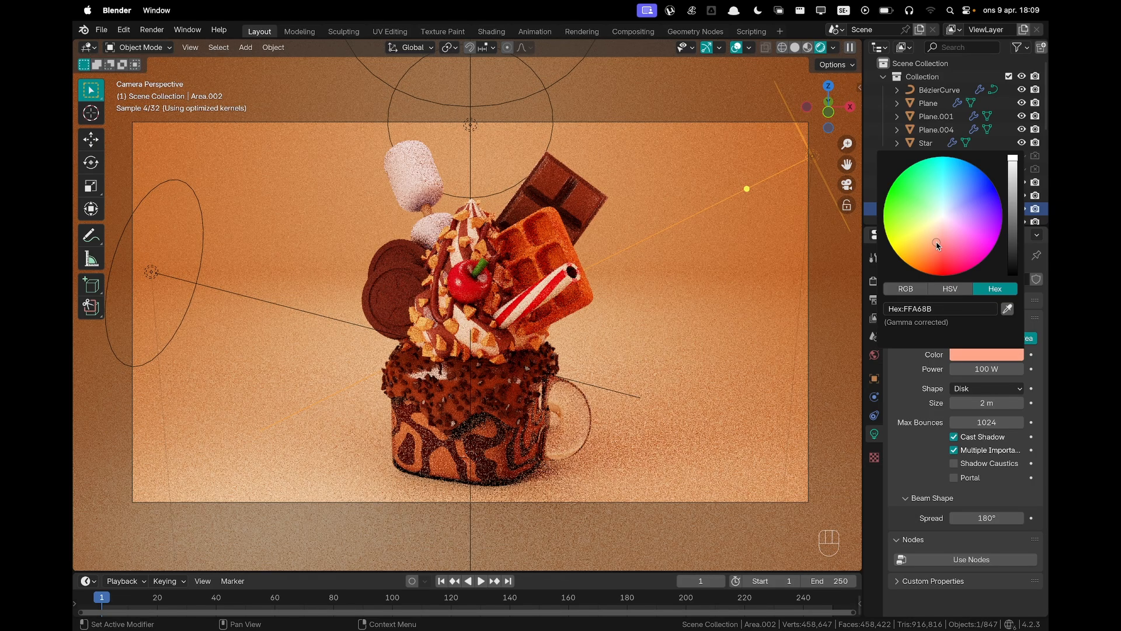
Shift the cookie-side area light's color to a yellower warm tone, hex FFDAA5, and deselect the light
click(162, 278)
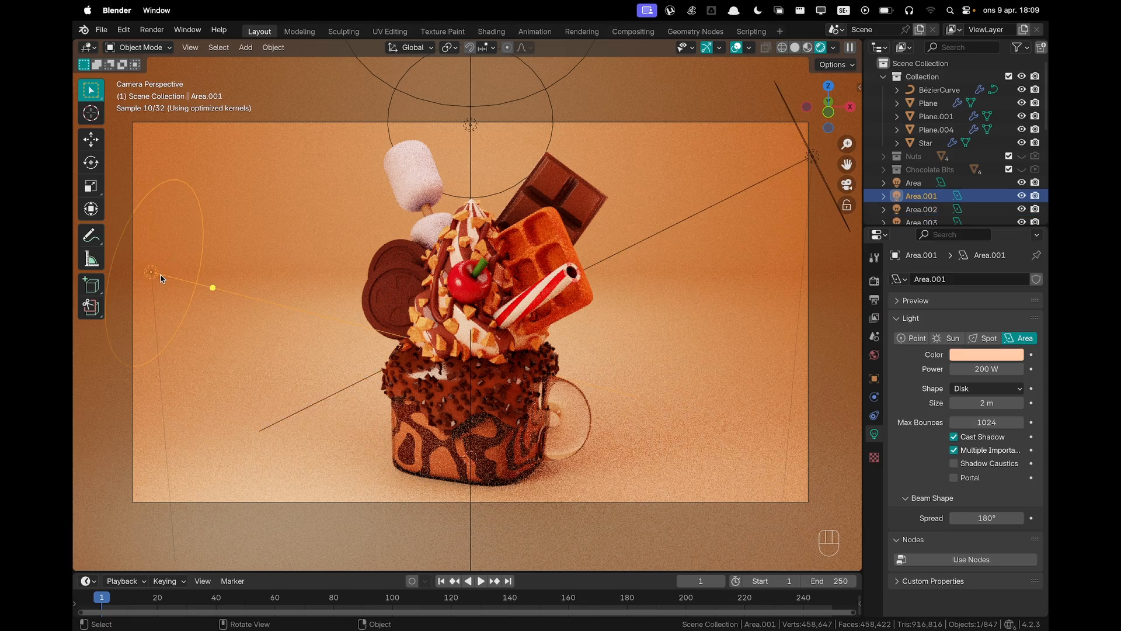
click(976, 355)
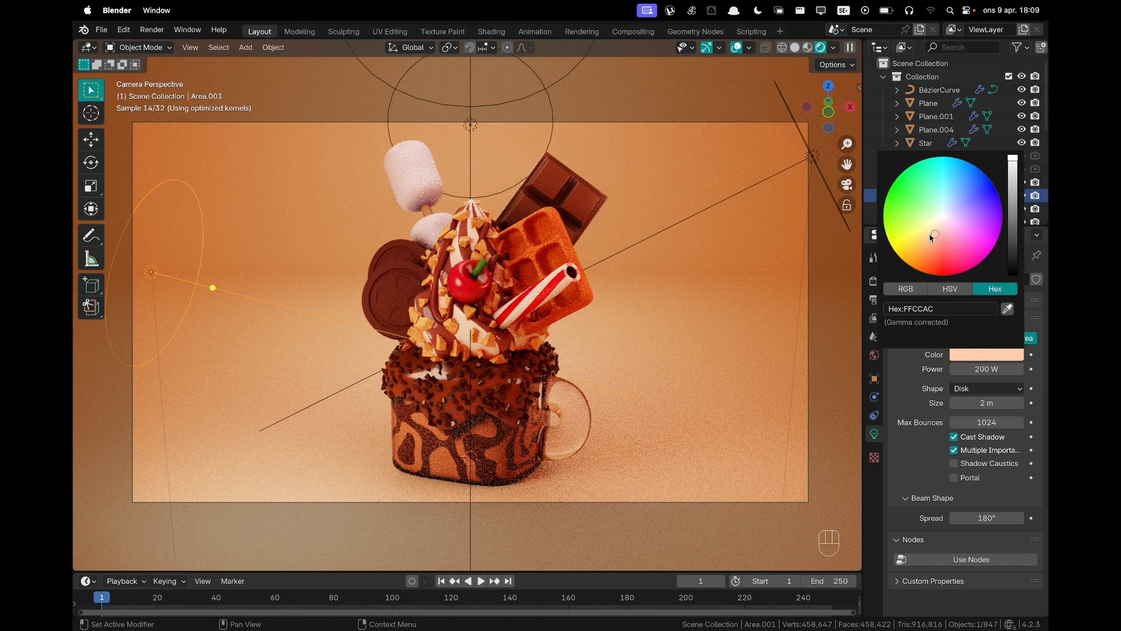
click(930, 234)
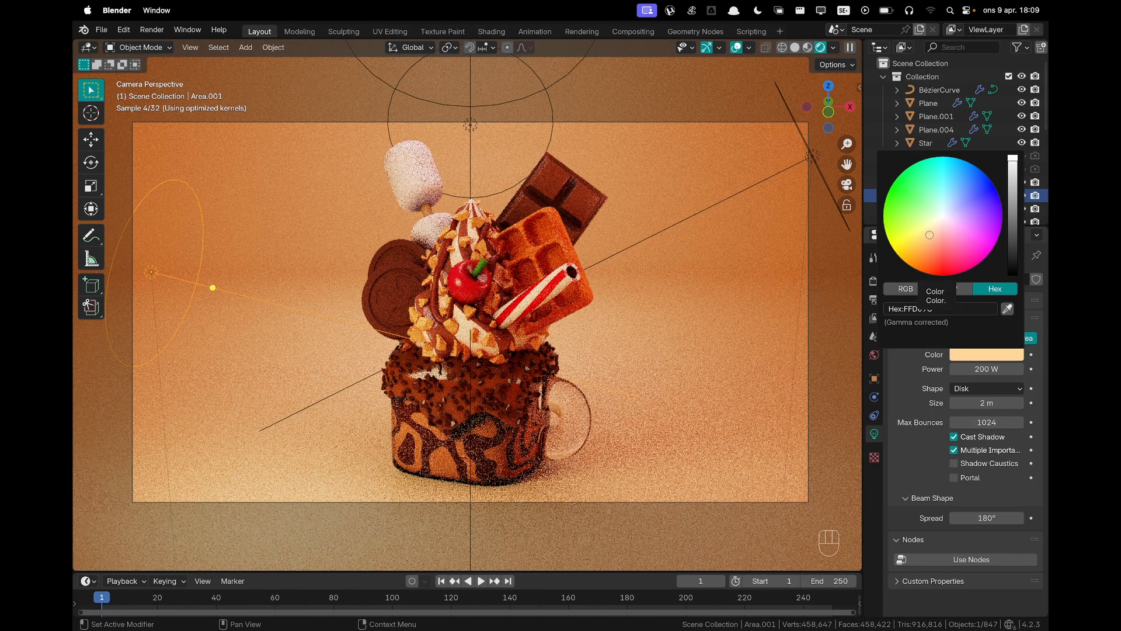
click(930, 233)
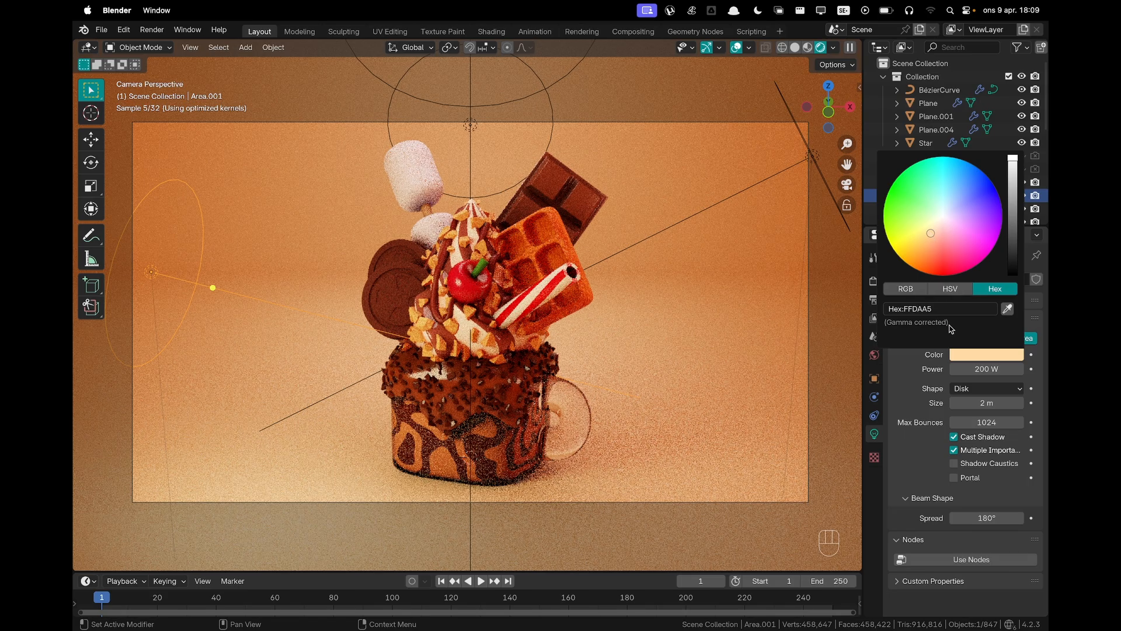
click(703, 310)
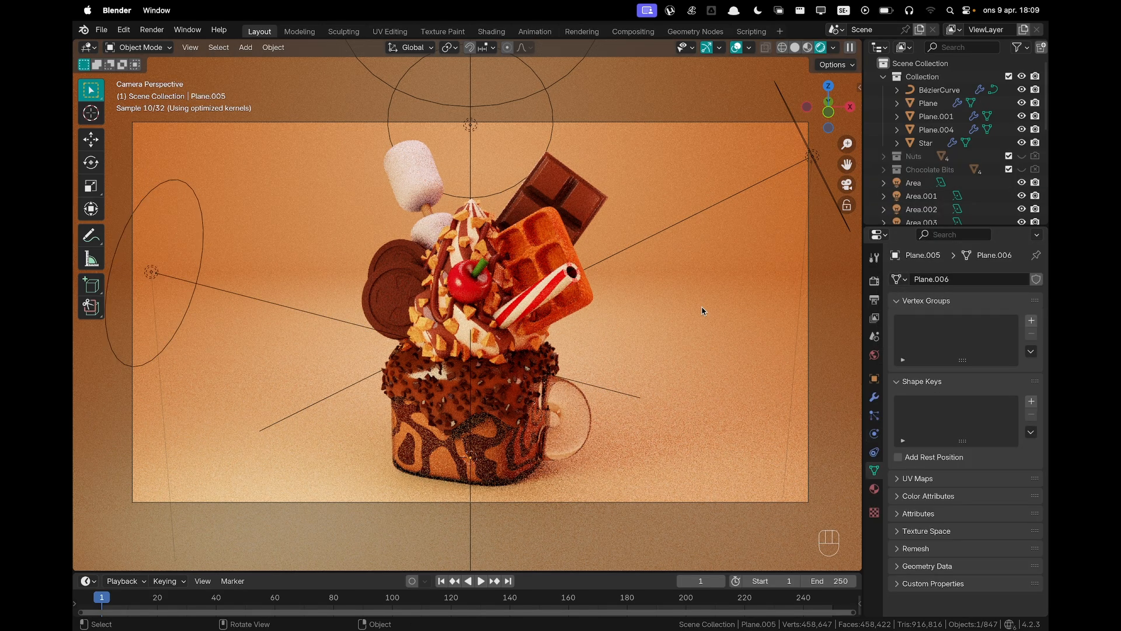
Raise the scene's color management exposure to 0.5
scroll(704, 310, down, 2)
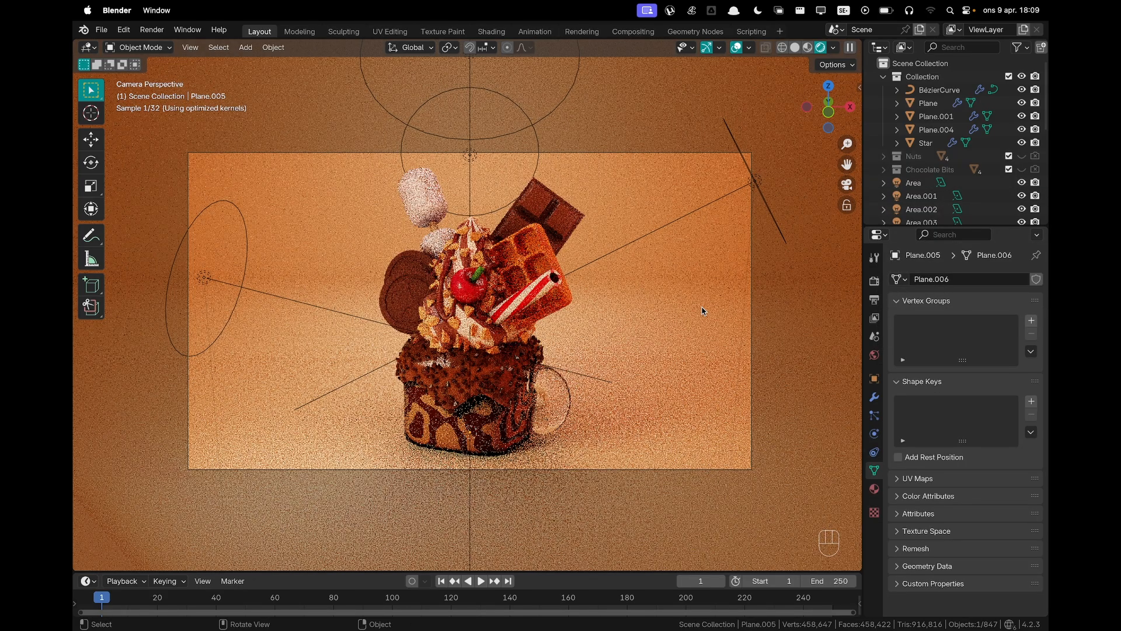
scroll(703, 311, up, 4)
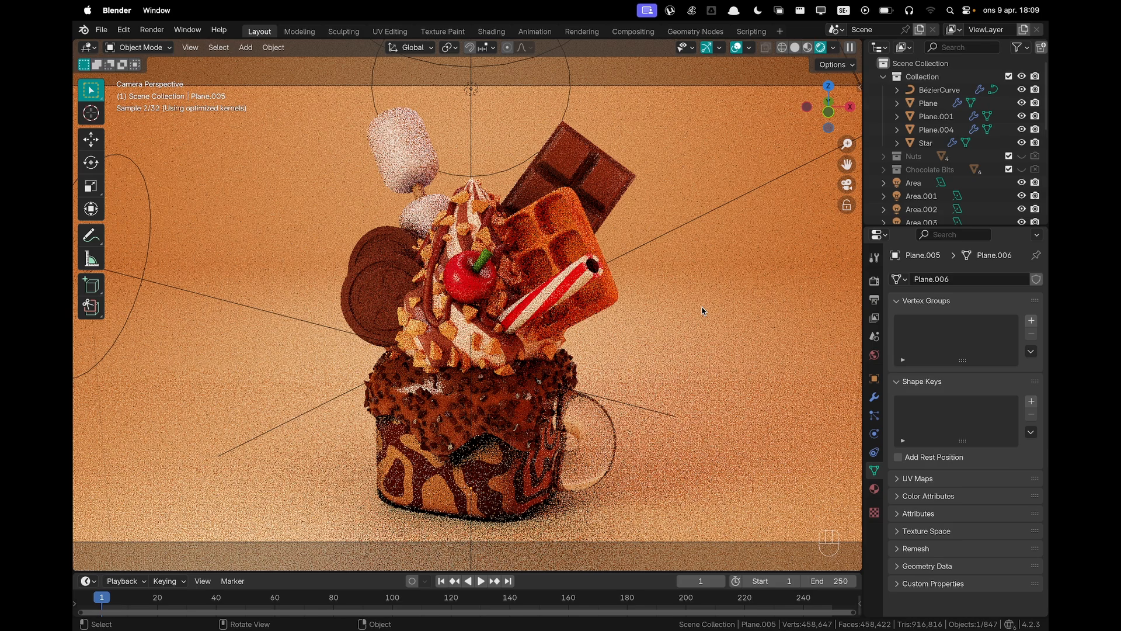
click(875, 281)
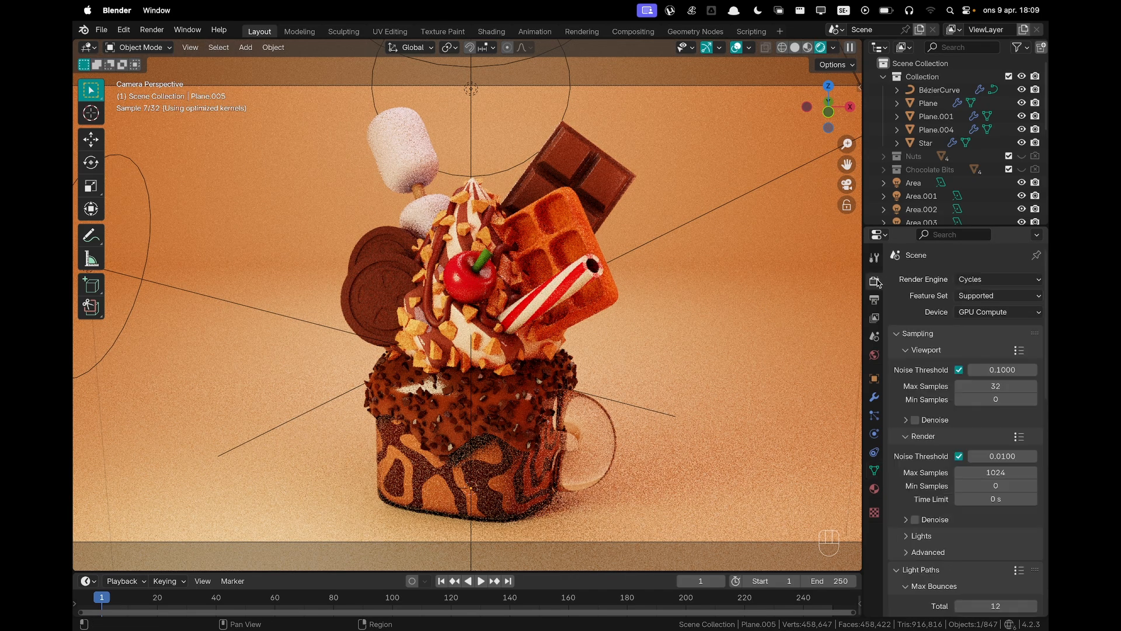
scroll(955, 426, down, 15)
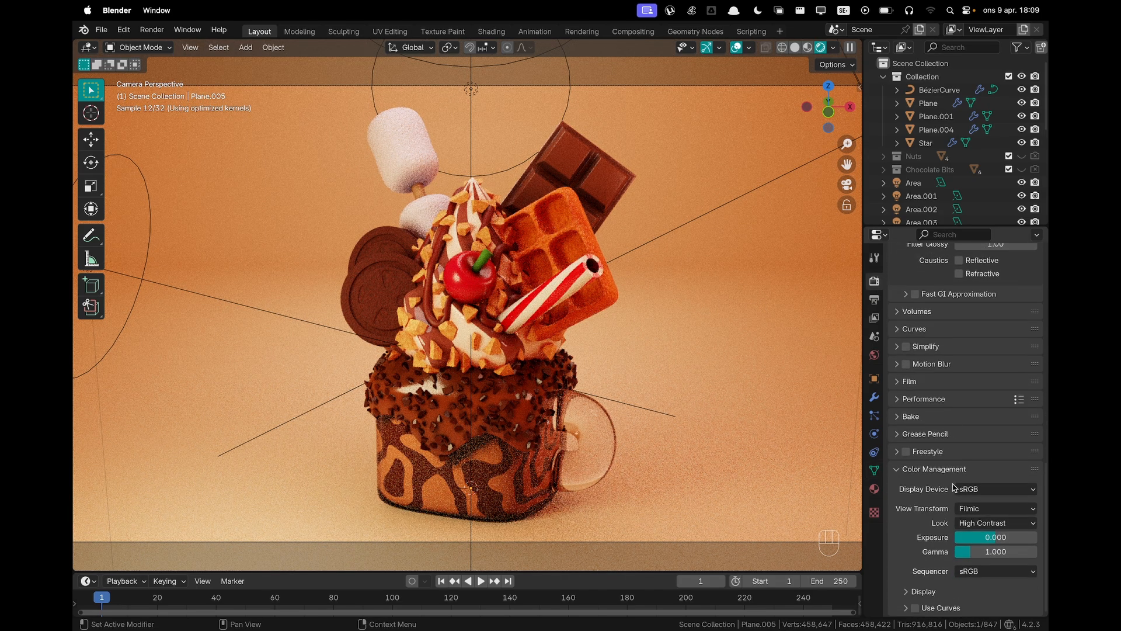
click(994, 543)
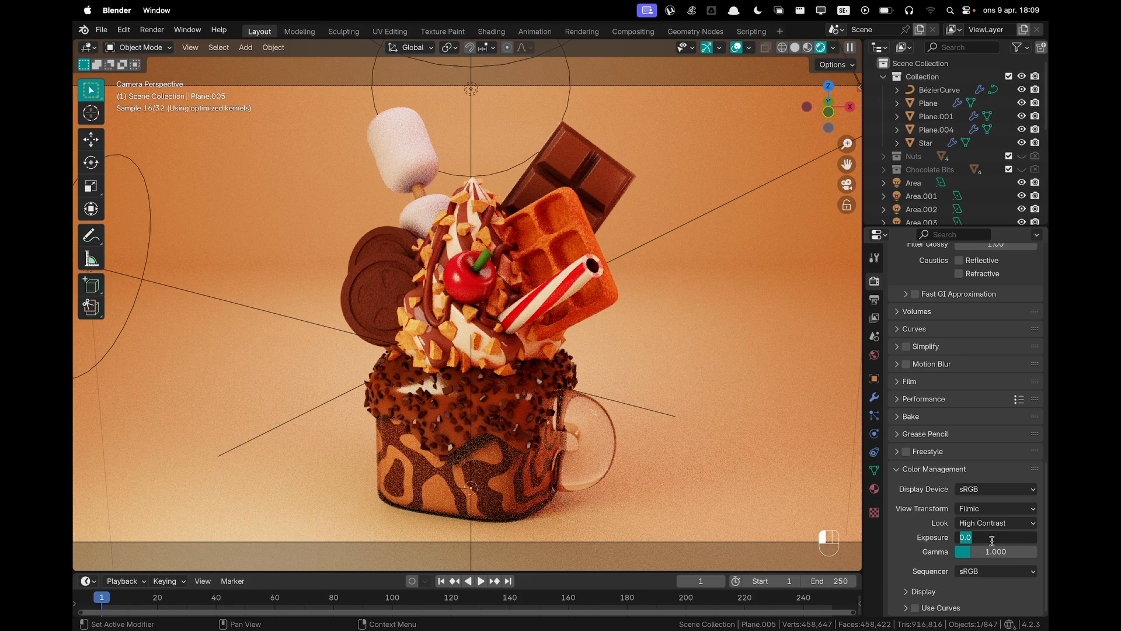
text(.5)
key(Return)
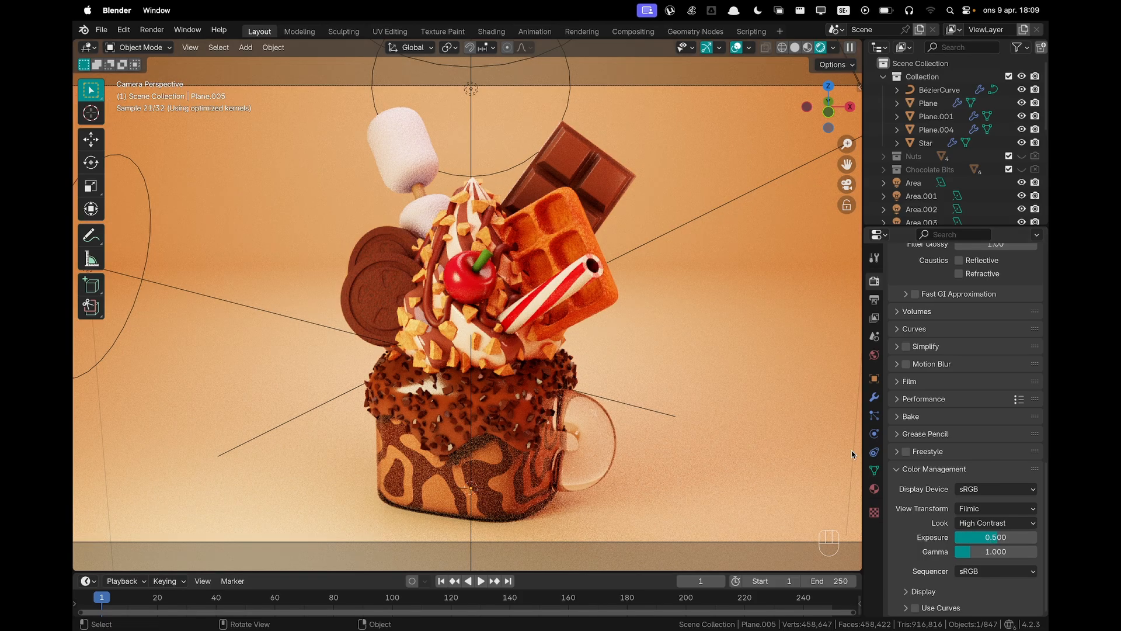
Change the power of the topmost area light above the dessert, and deselect it
scroll(676, 384, down, 1)
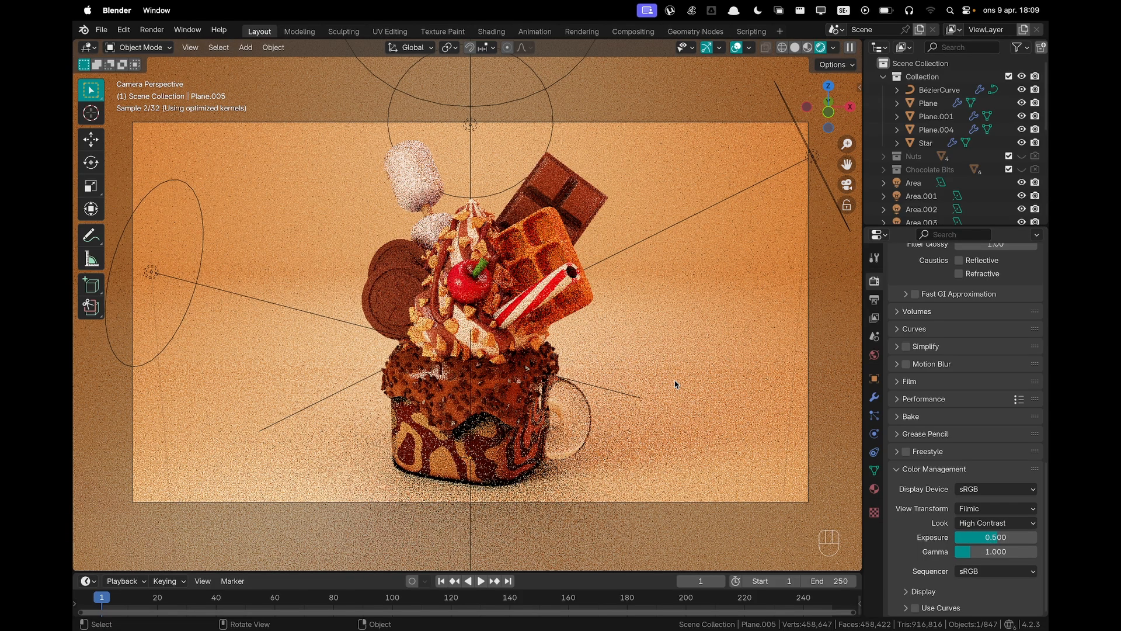
scroll(676, 385, up, 1)
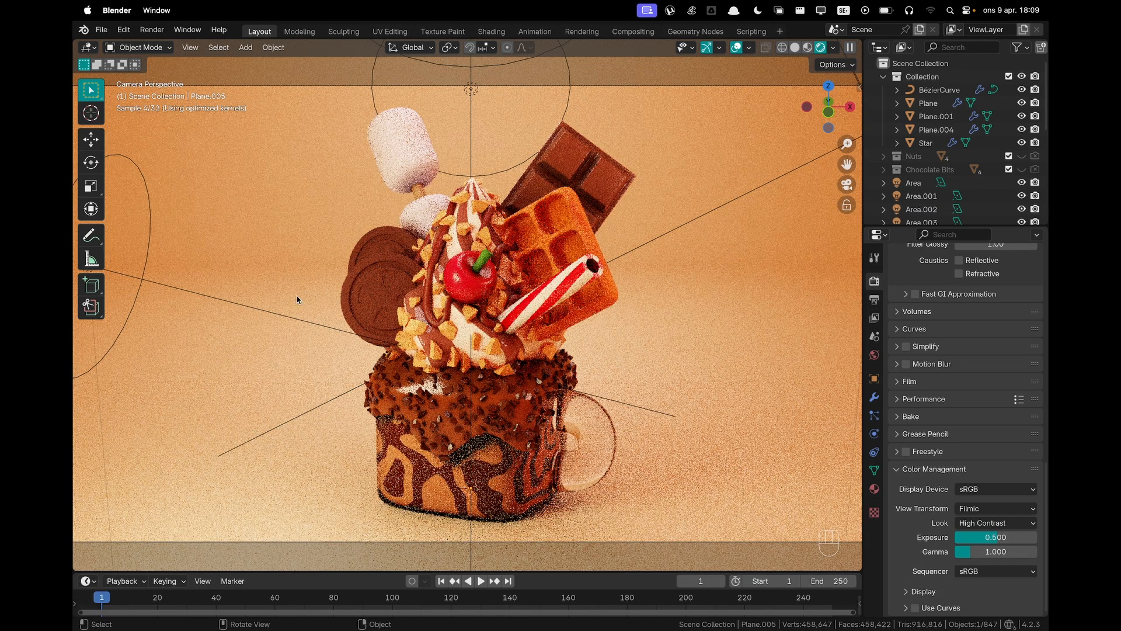
scroll(328, 295, down, 3)
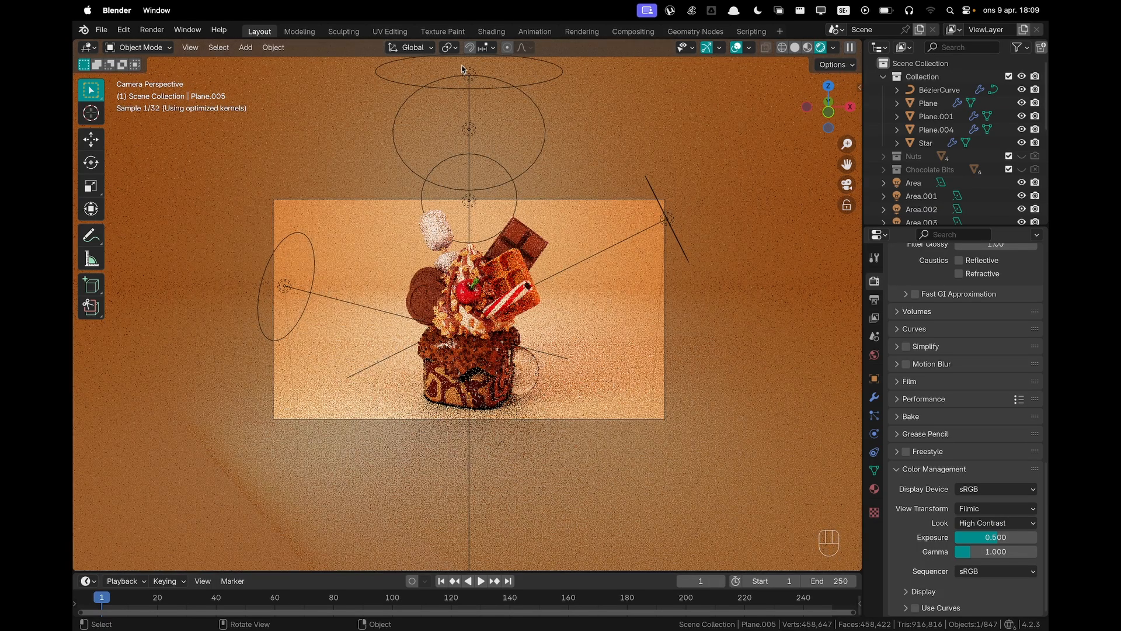
click(462, 69)
scroll(665, 333, up, 1)
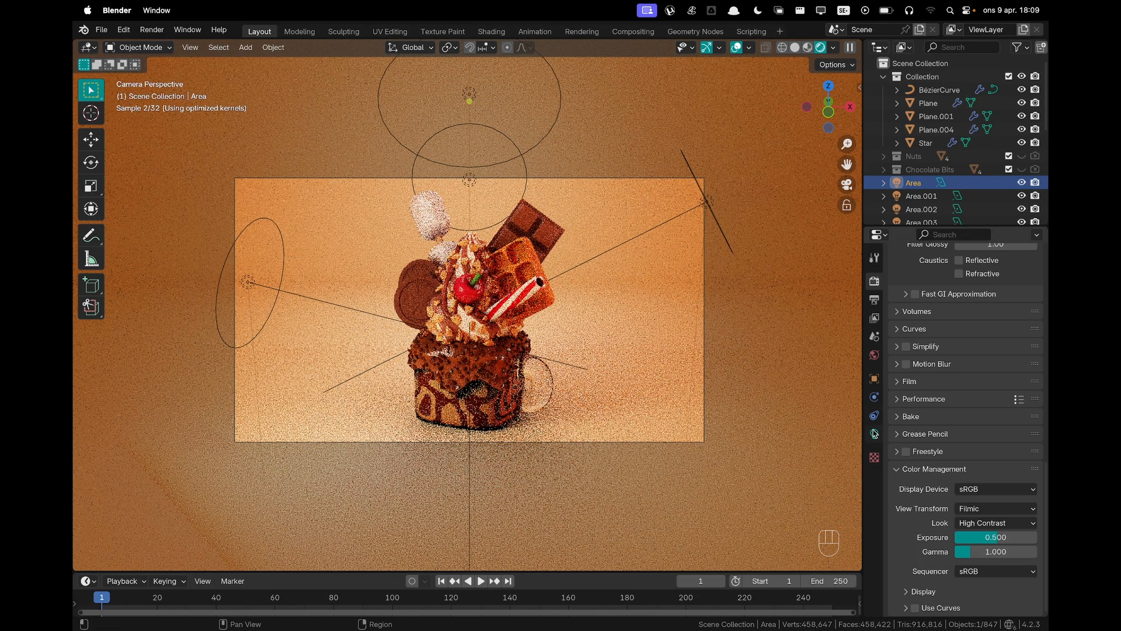
click(874, 433)
double_click(978, 367)
key(Return)
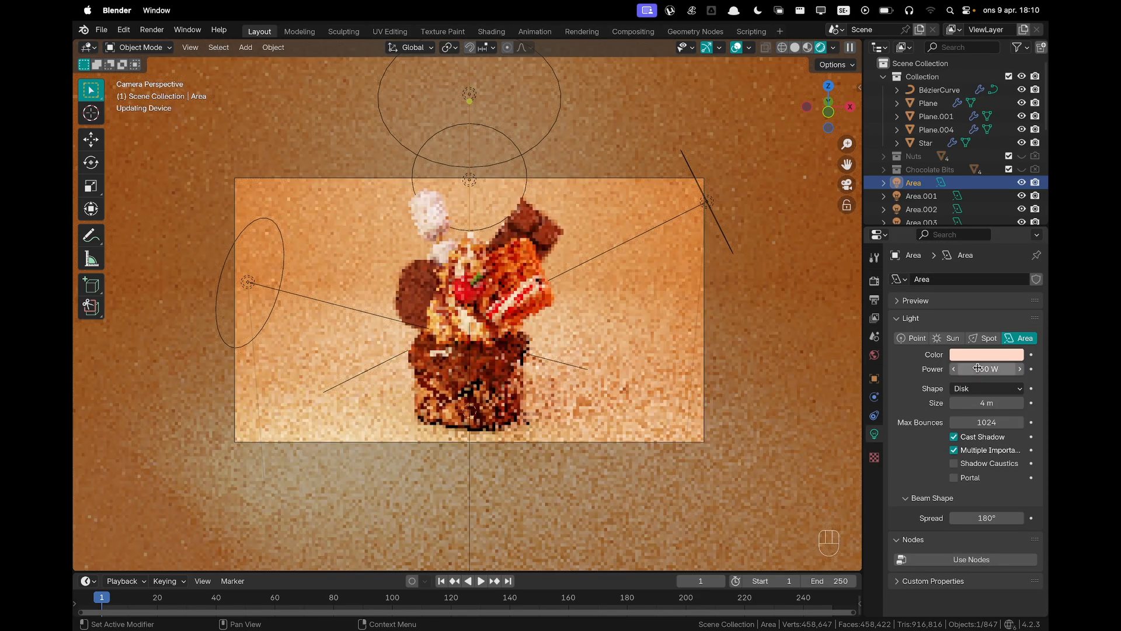
click(671, 219)
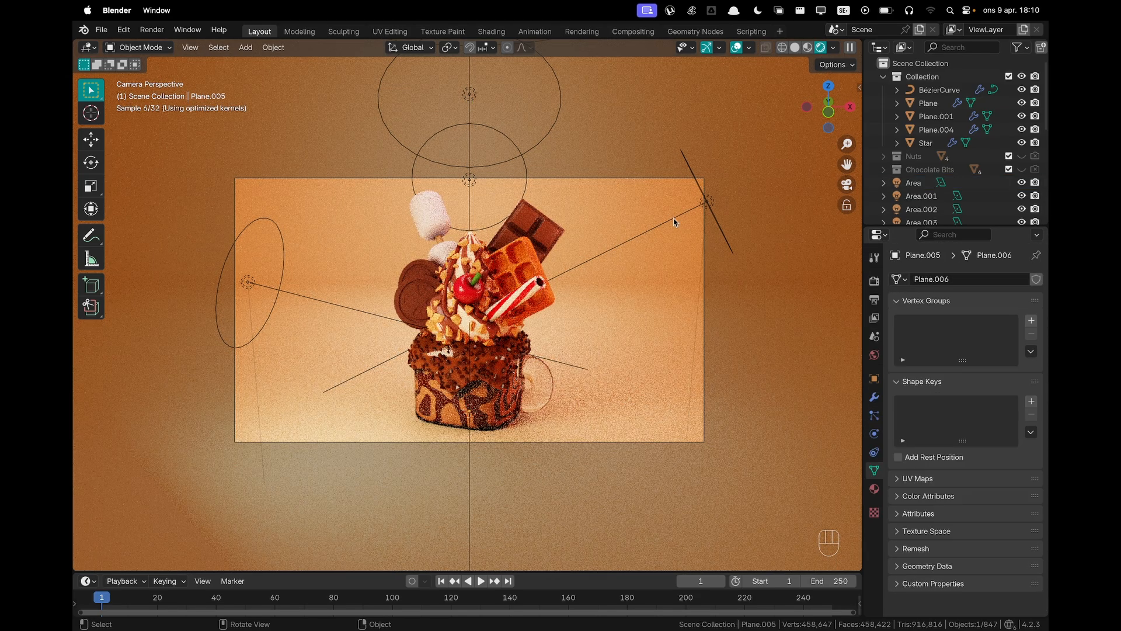
Set the power of the area light on the chocolate-bar side to 75 W
click(714, 200)
double_click(966, 367)
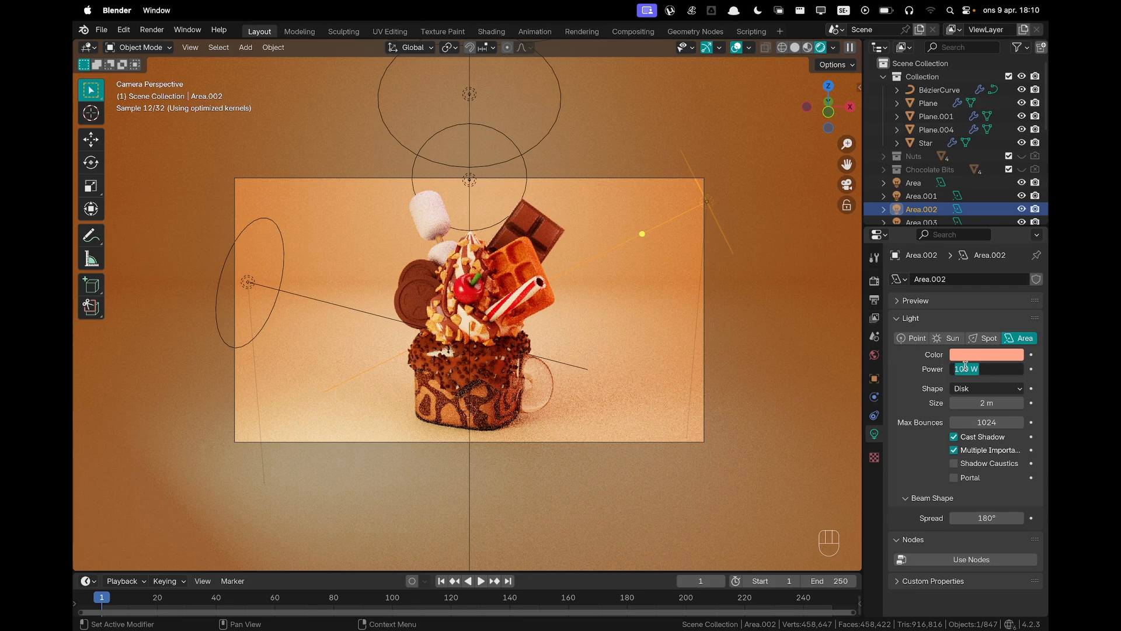
text(75)
key(Return)
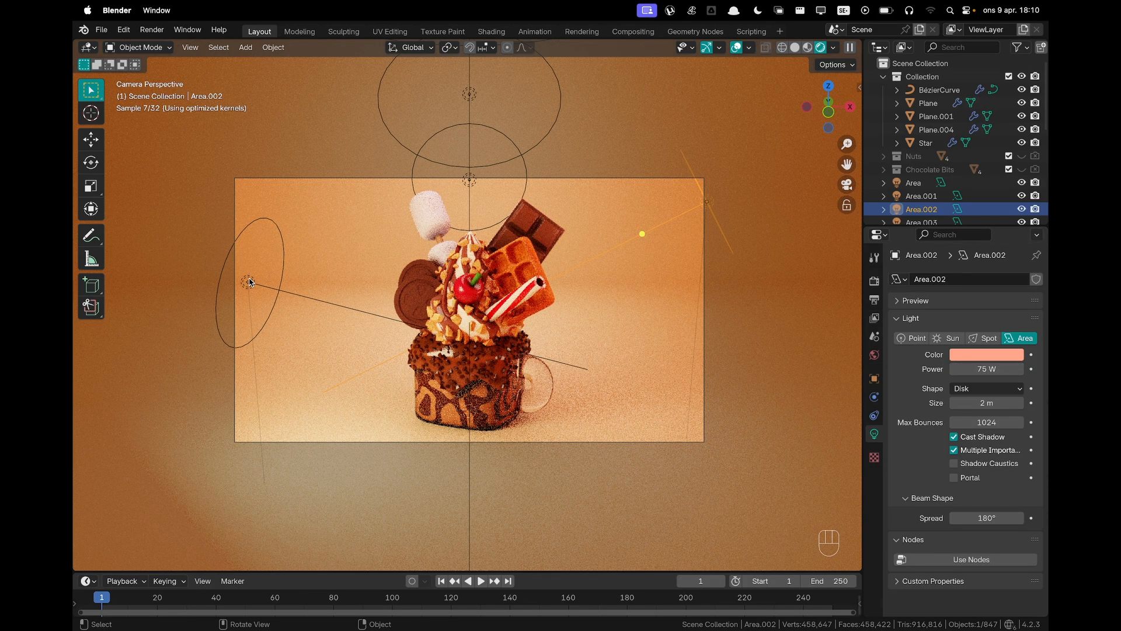
Set the cookie-side area light's power to 175 W and deselect it
scroll(250, 283, up, 2)
click(211, 283)
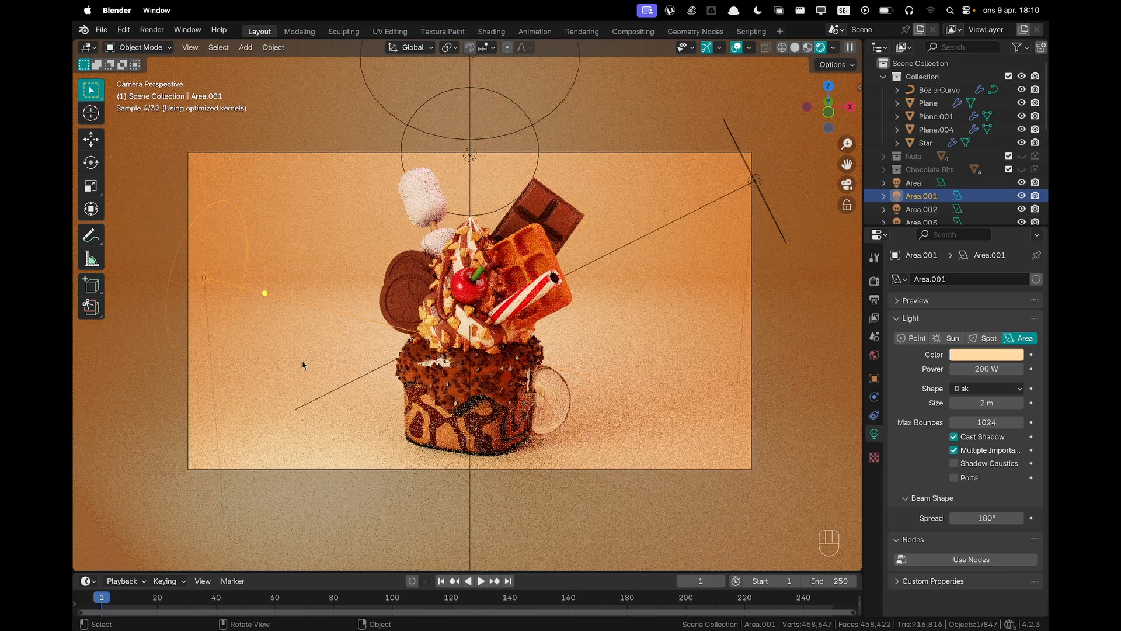
click(971, 368)
text(175)
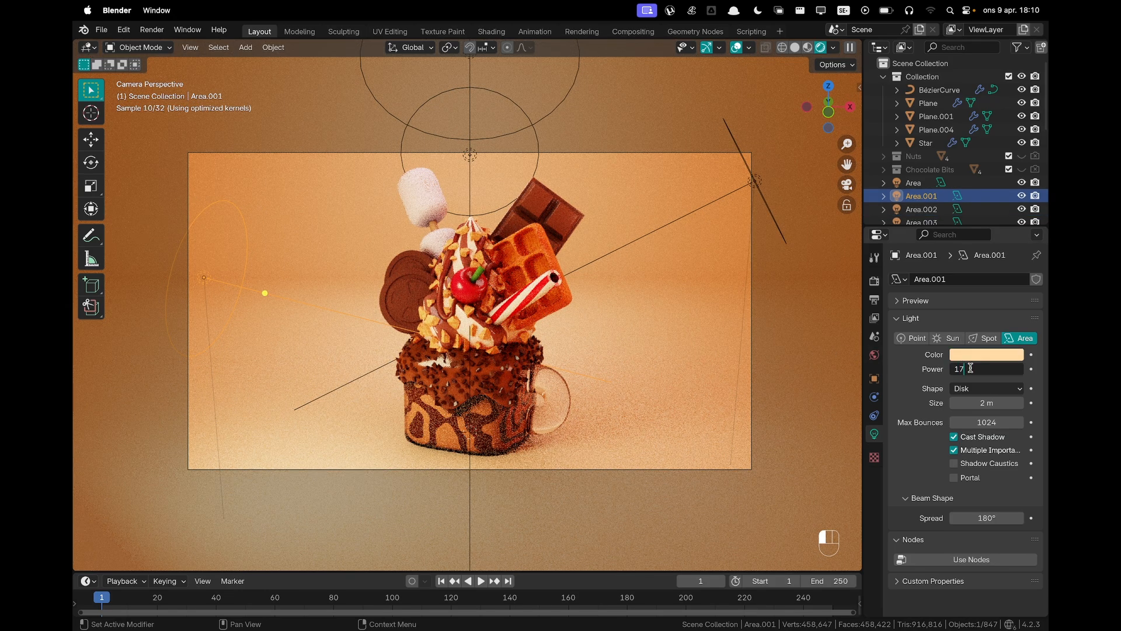
key(Return)
click(650, 389)
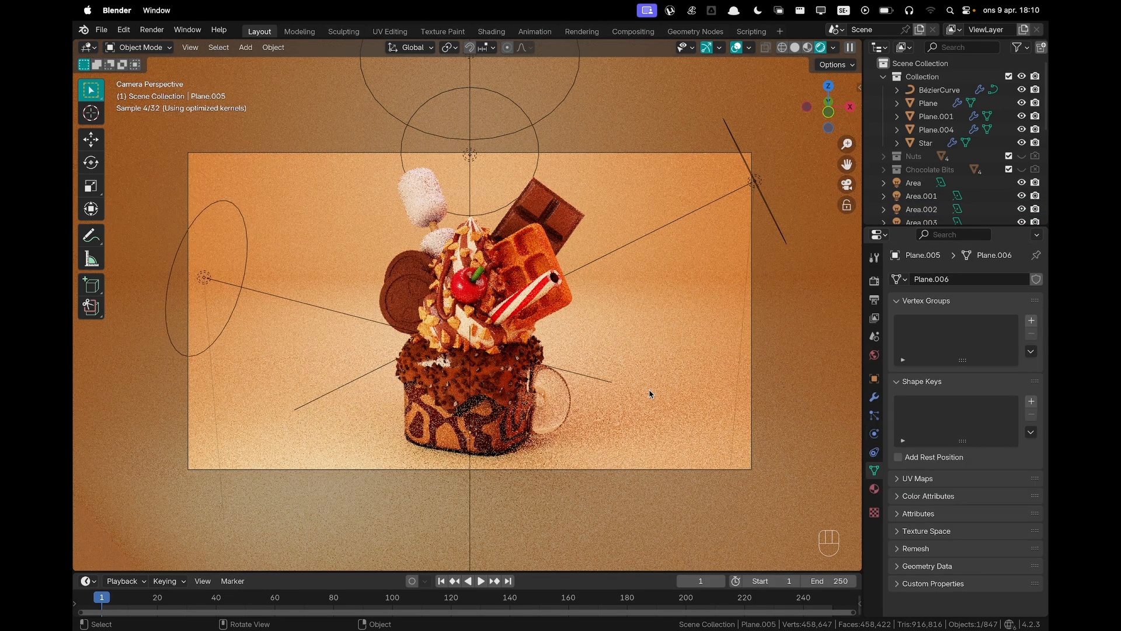
Lower the roughness of the Chocolate Sauce material on the drizzle curve to 0, and deselect the curve
scroll(650, 389, up, 1)
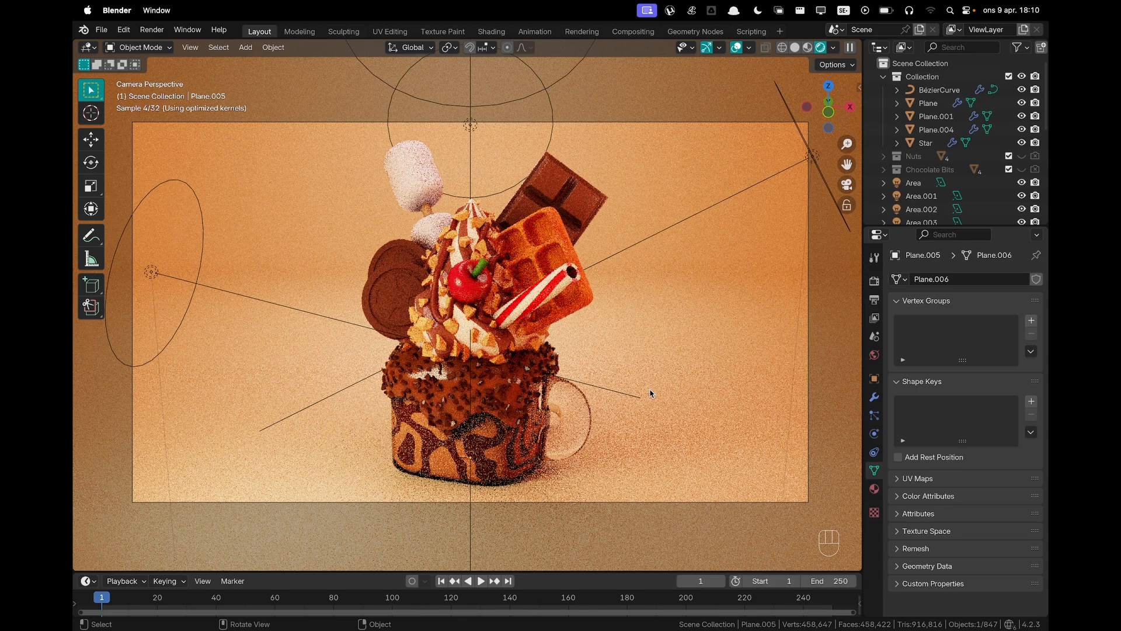
scroll(650, 393, up, 1)
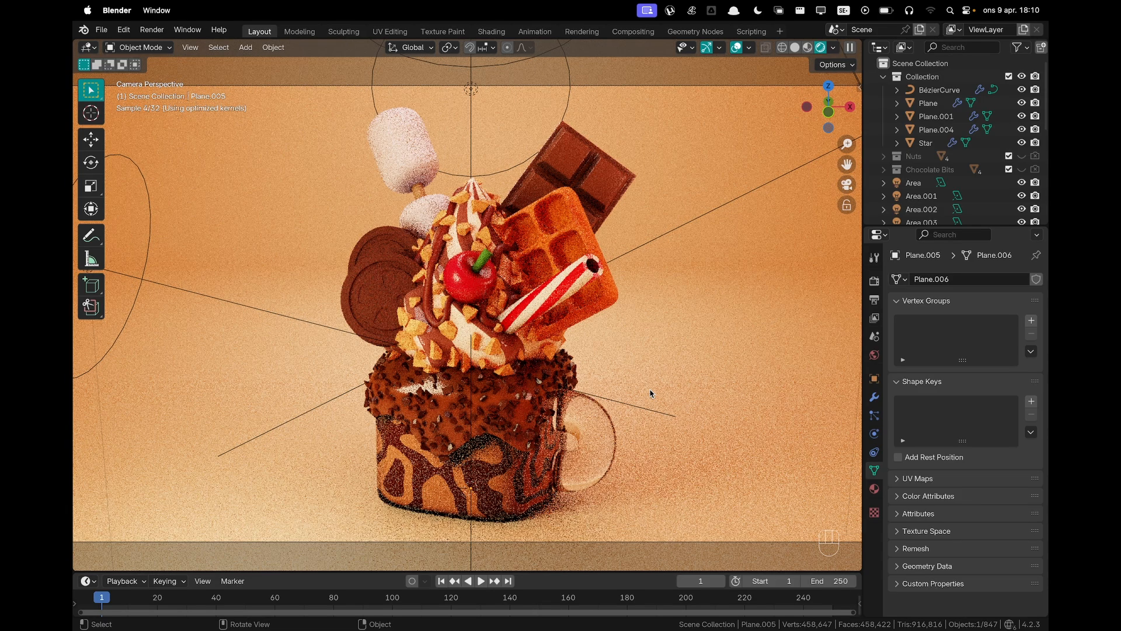
click(441, 254)
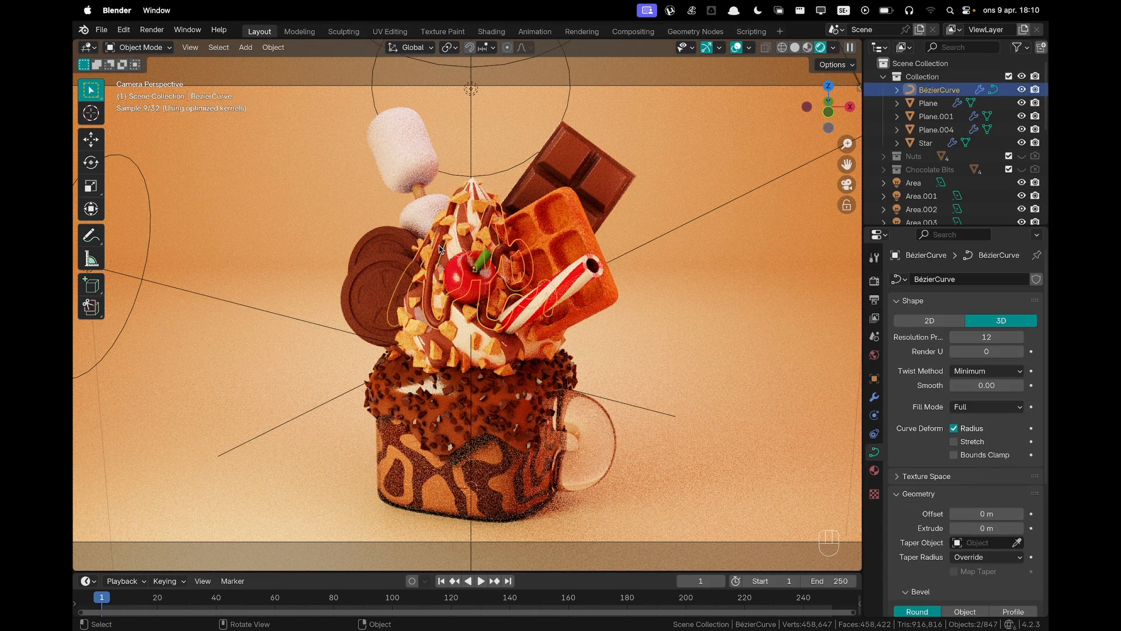
click(874, 471)
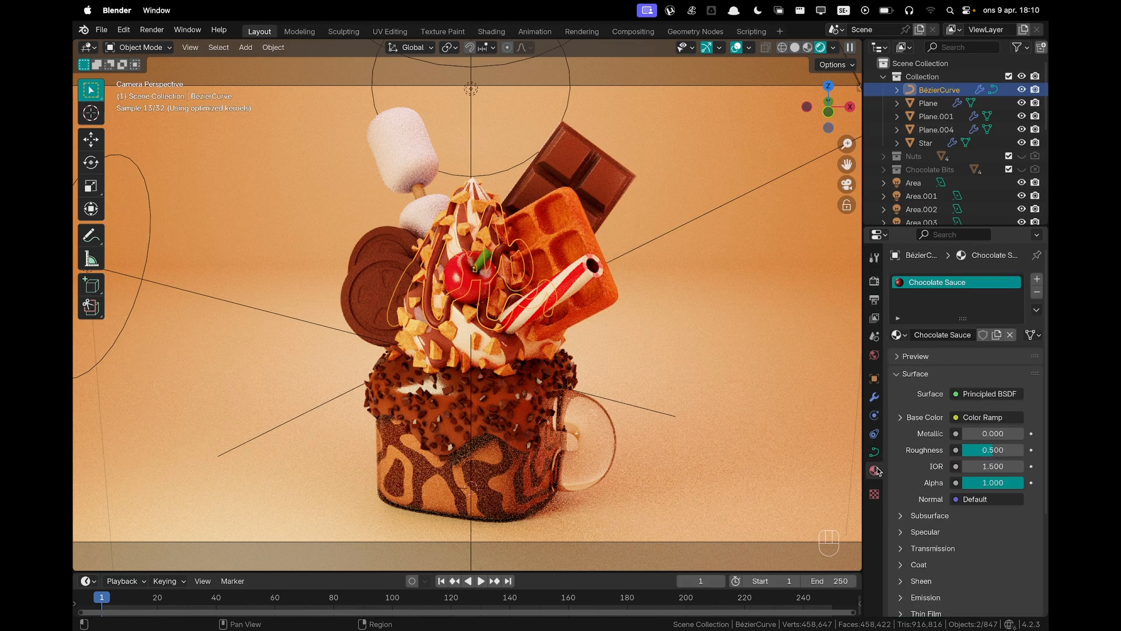
drag(996, 450, 957, 450)
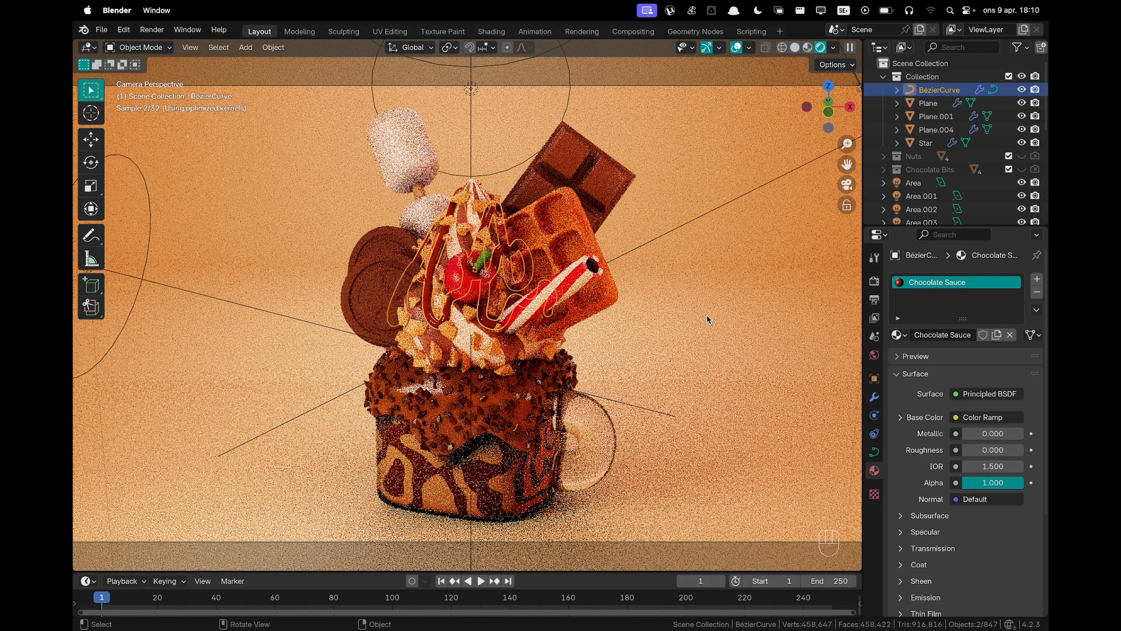
click(706, 319)
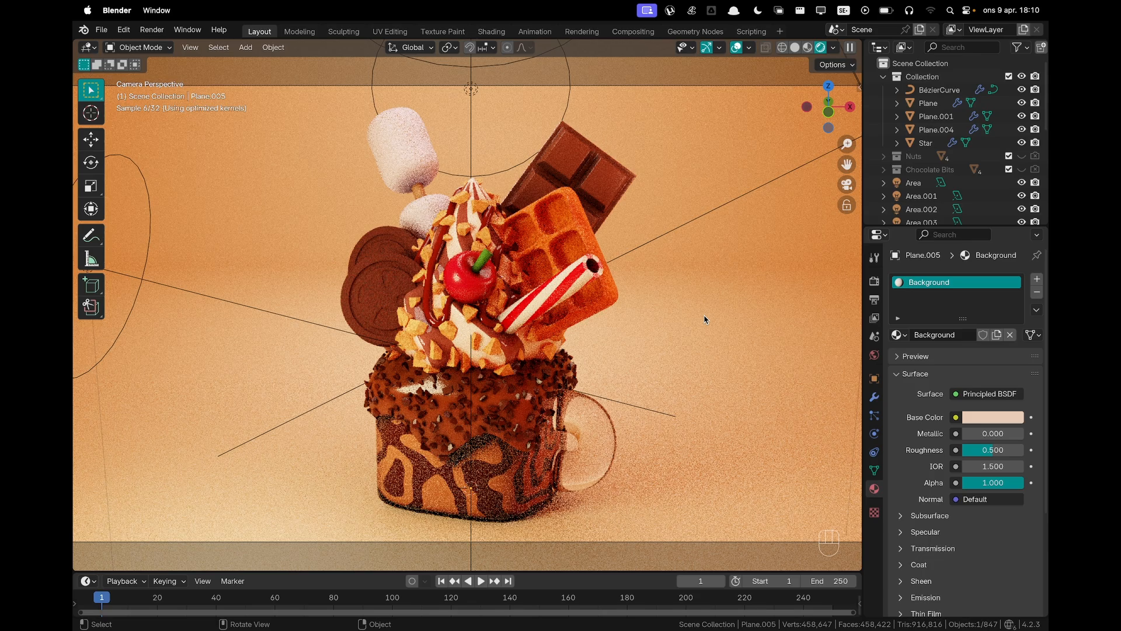